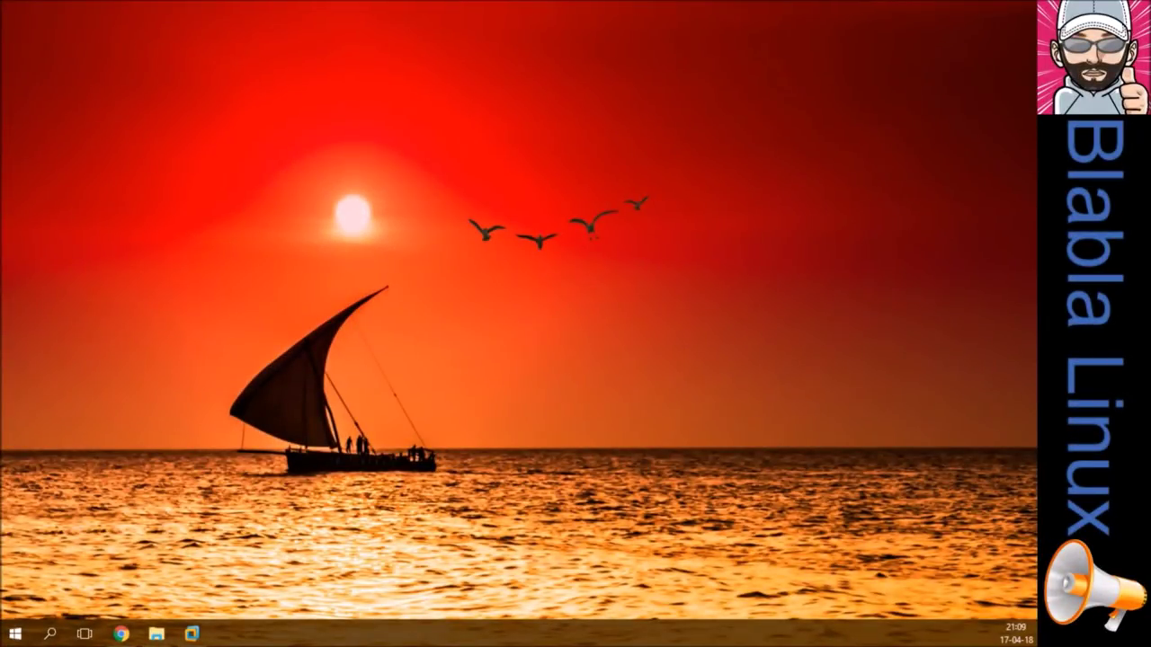
# Step: Bring up Chrome, select the MX Linux home page's intro paragraph and open its context menu
pyautogui.click(123, 634)
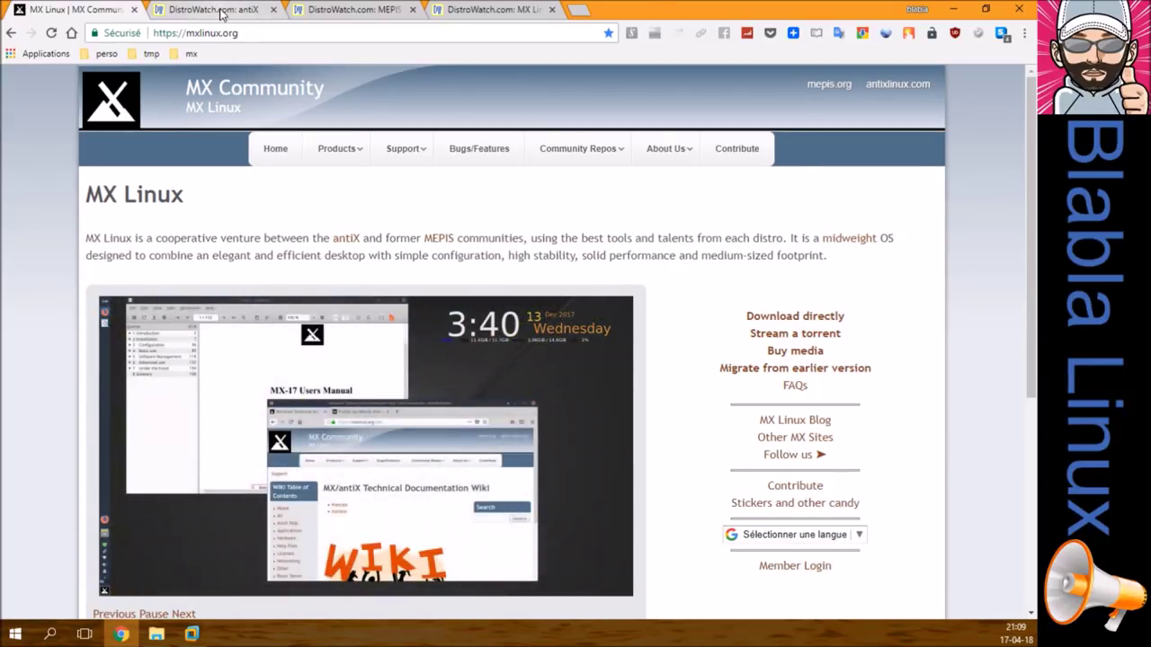
pyautogui.click(221, 11)
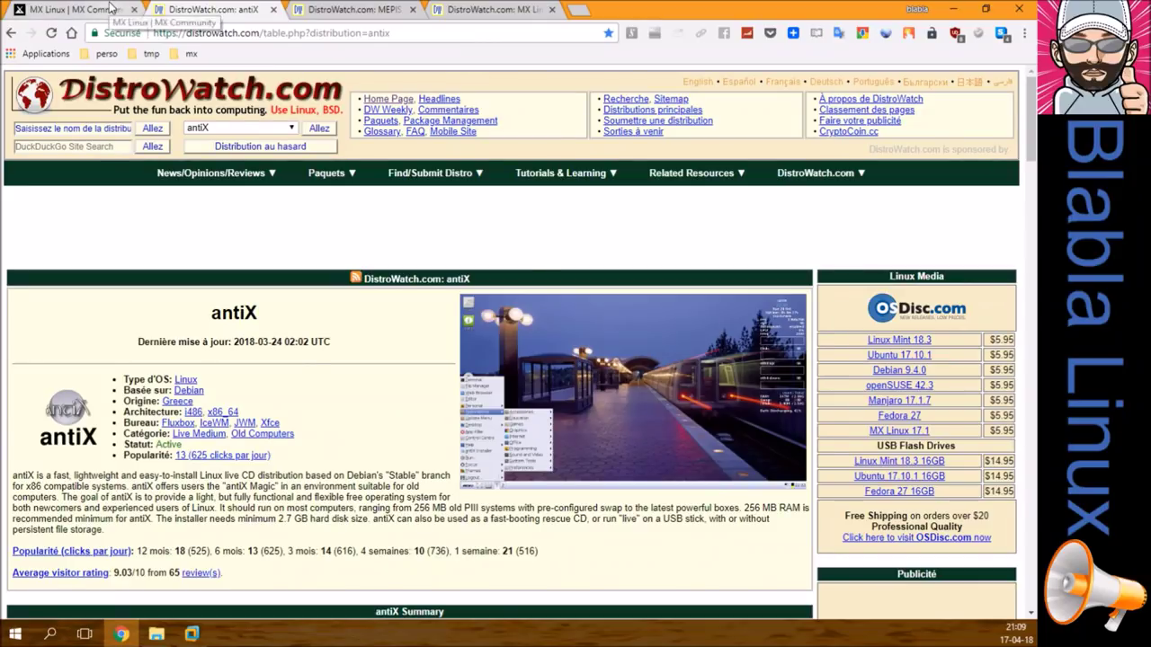
pyautogui.click(113, 9)
pyautogui.moveTo(85, 239); pyautogui.dragTo(828, 257)
pyautogui.rightClick(771, 254)
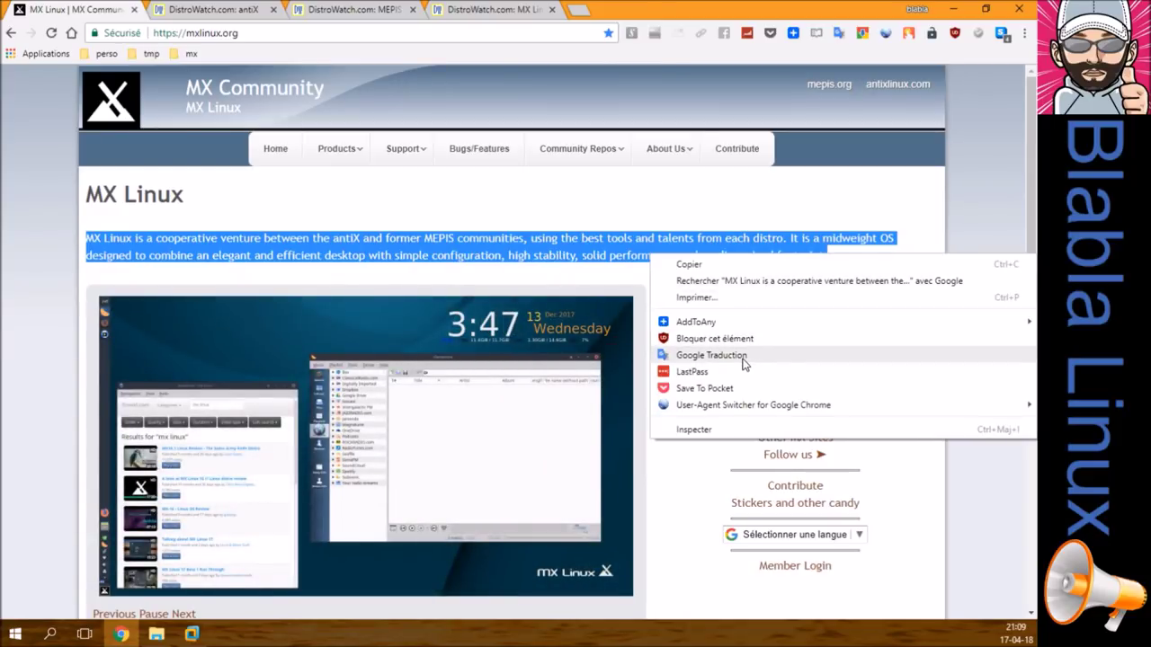
# Step: Translate the selected paragraph into French with Google Traduction, then close that tab
pyautogui.click(710, 355)
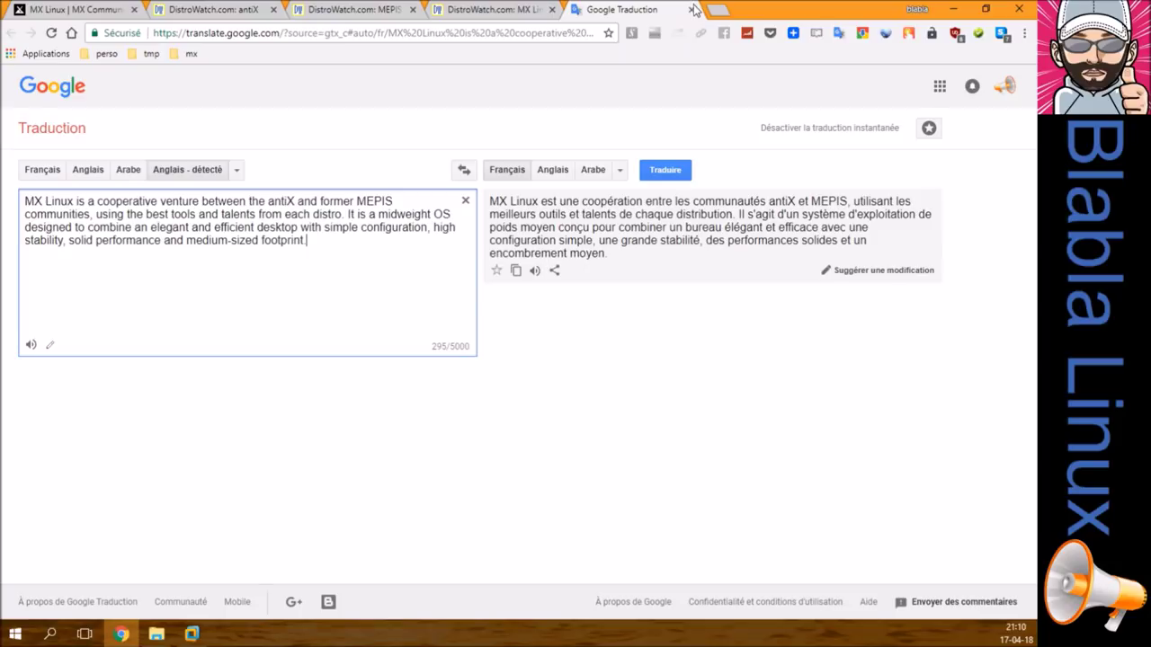
pyautogui.click(691, 10)
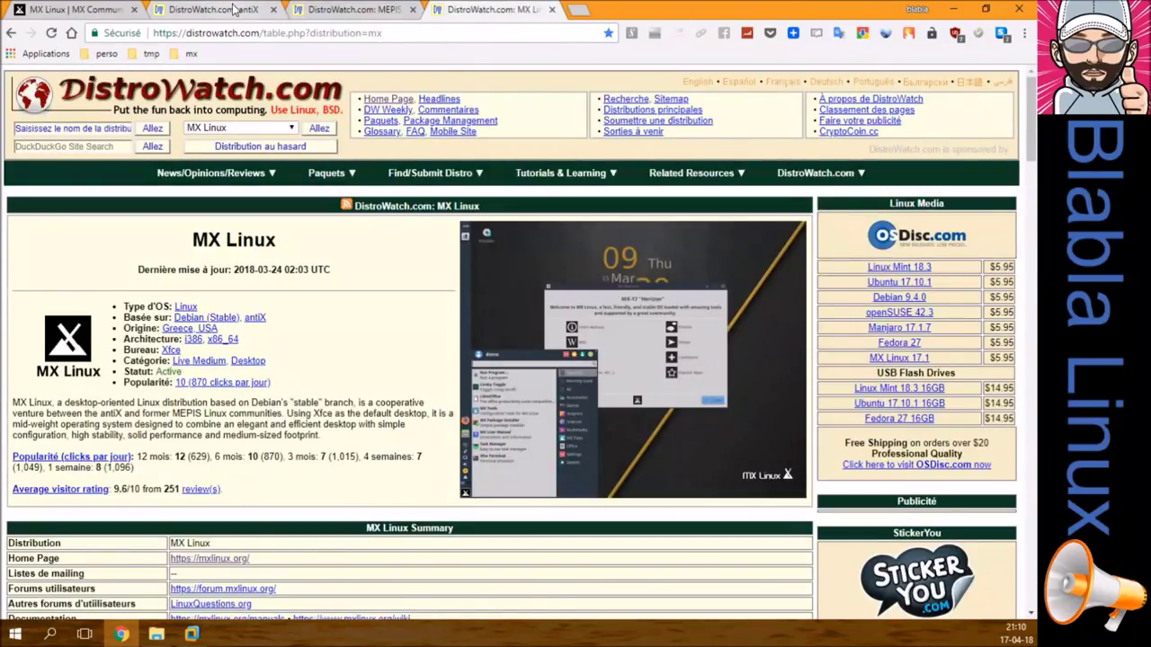
# Step: Compare the DistroWatch antiX, MEPIS and MX Linux pages by switching between their tabs
pyautogui.click(232, 9)
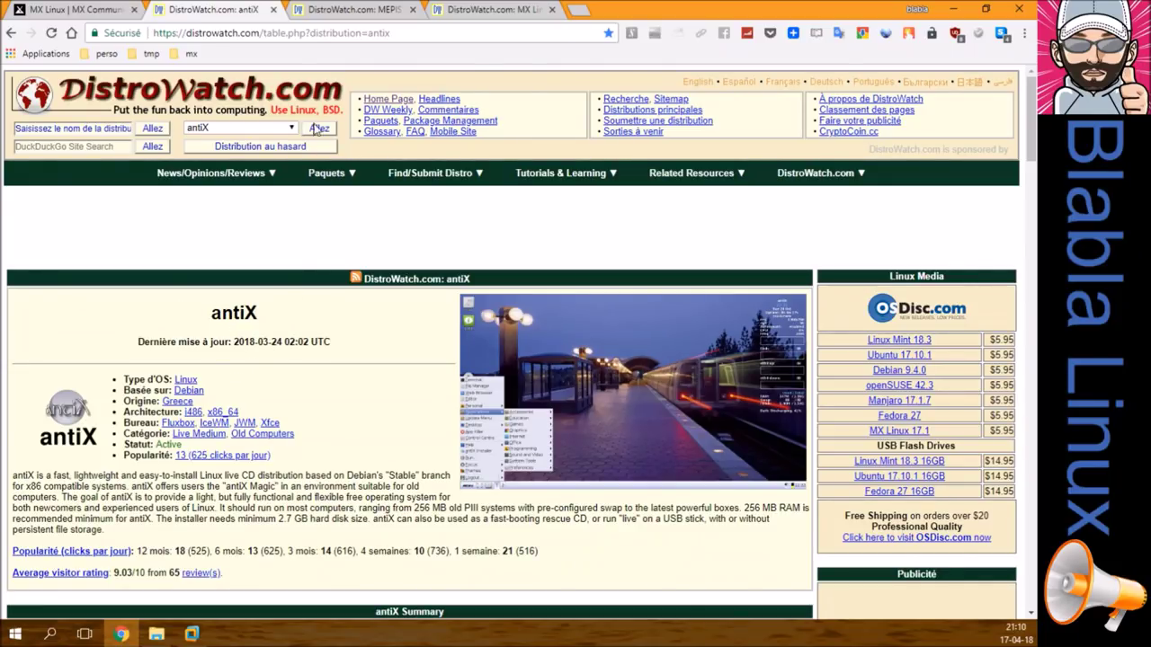
pyautogui.click(357, 11)
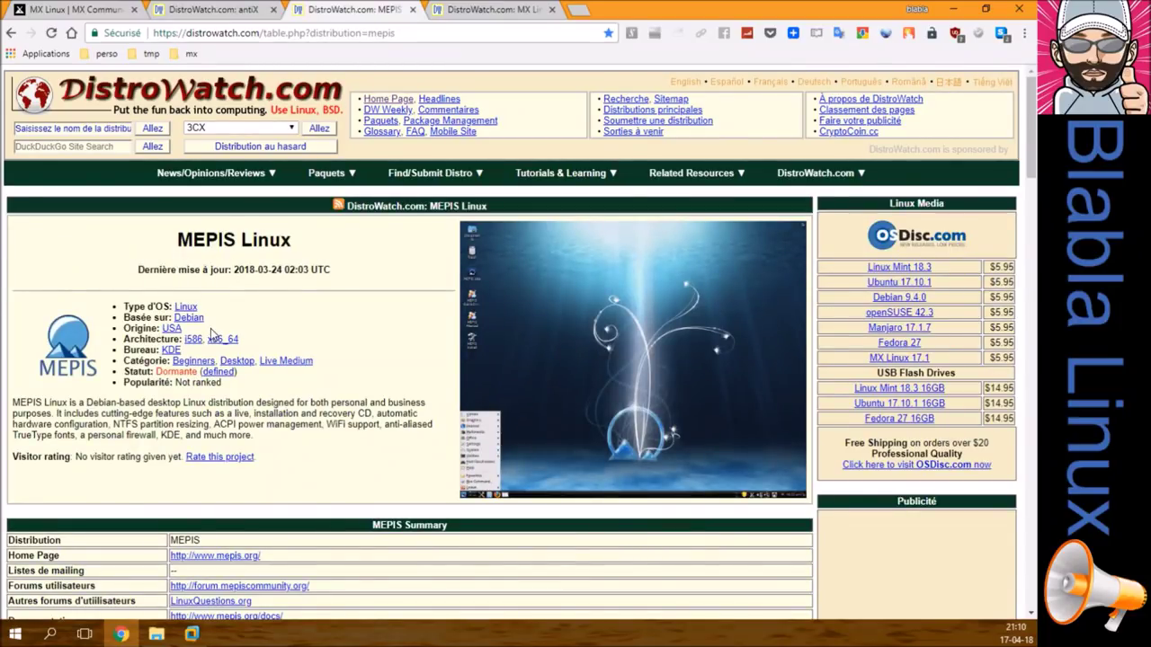
pyautogui.click(477, 12)
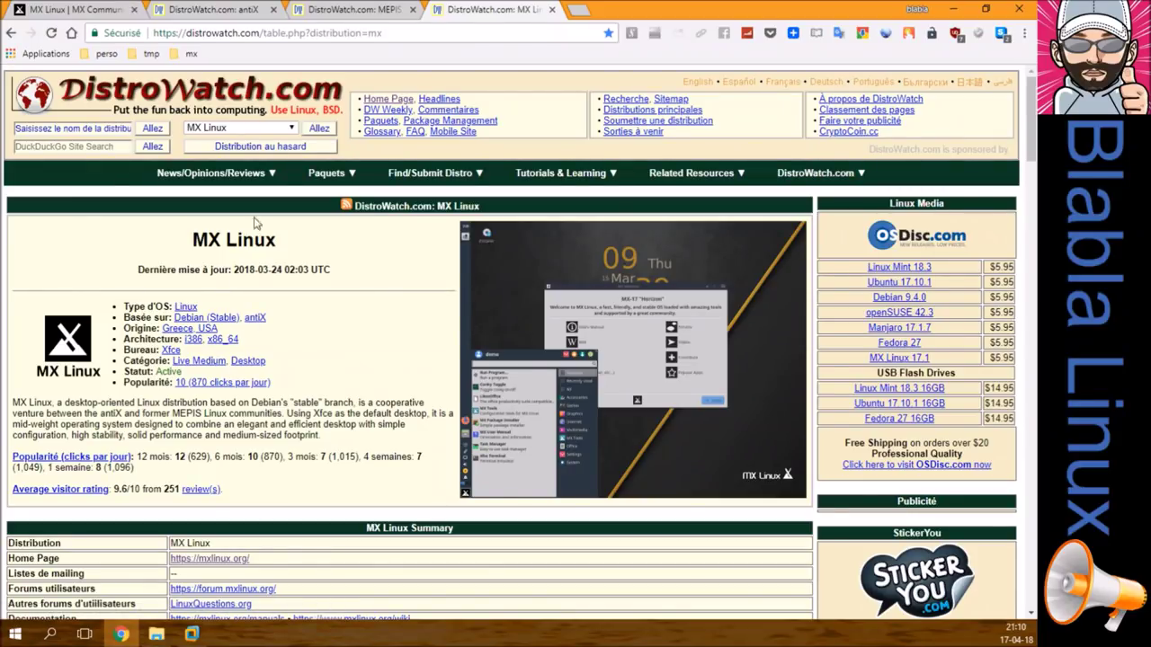
pyautogui.click(212, 13)
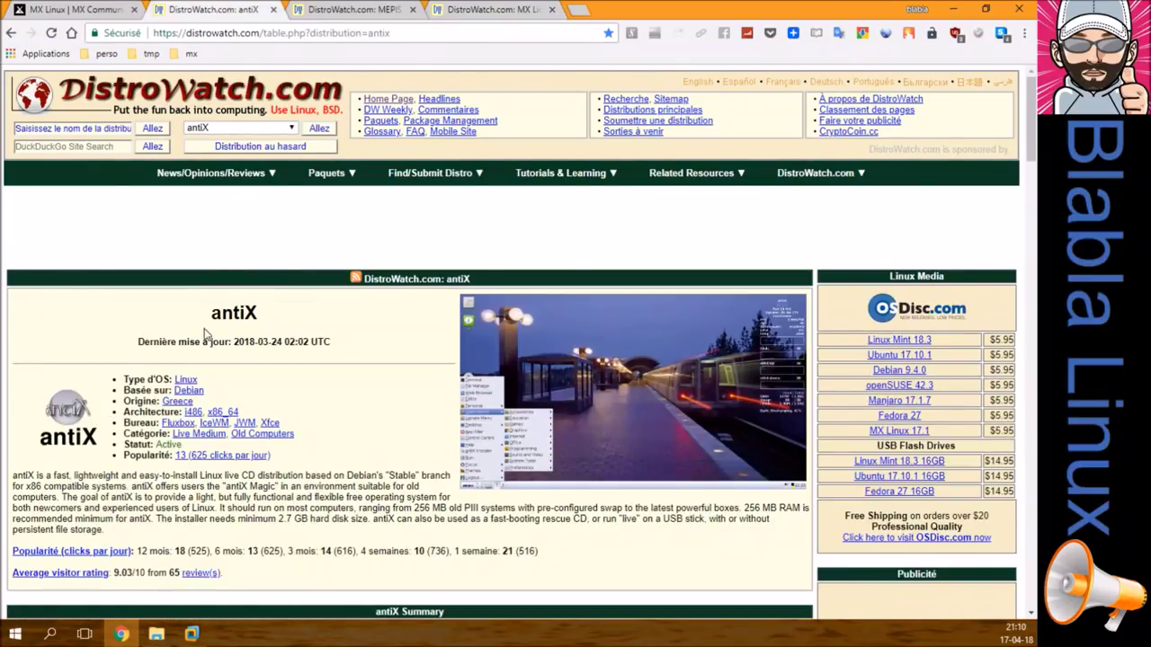
pyautogui.click(351, 11)
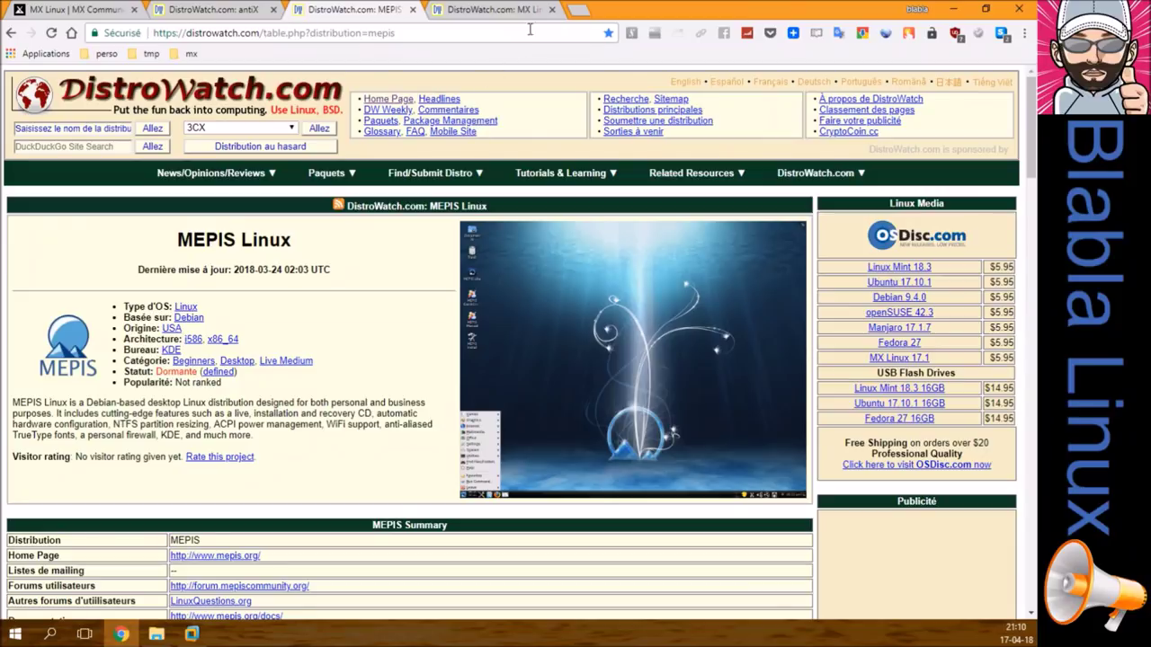
# Step: Close the DistroWatch MX Linux, MEPIS and antiX tabs
pyautogui.click(552, 10)
pyautogui.click(411, 9)
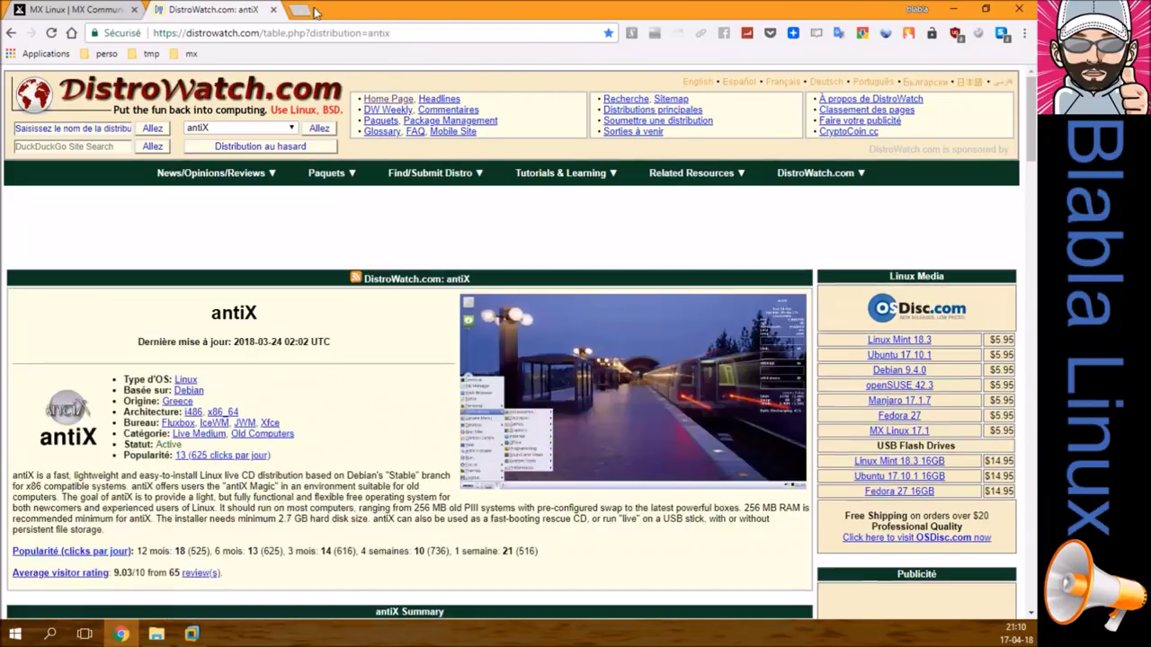
pyautogui.click(273, 10)
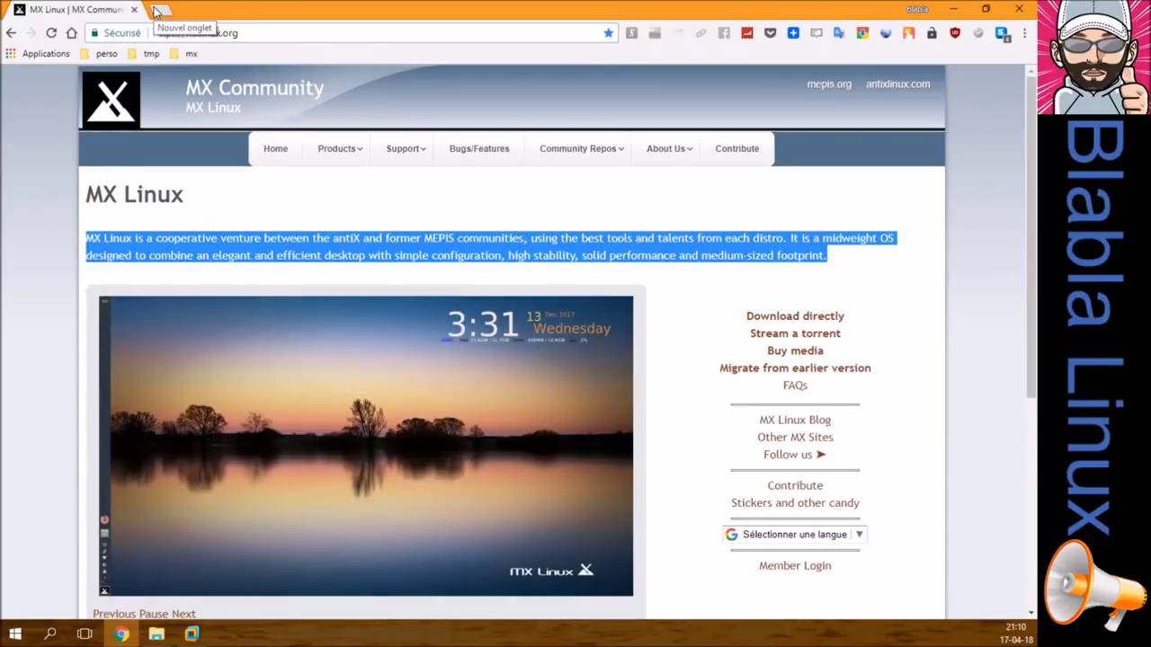
# Step: In a new tab, open the blabla LINUX Facebook group from the perso > rs bookmarks
pyautogui.click(155, 10)
pyautogui.click(101, 55)
pyautogui.moveTo(185, 59)
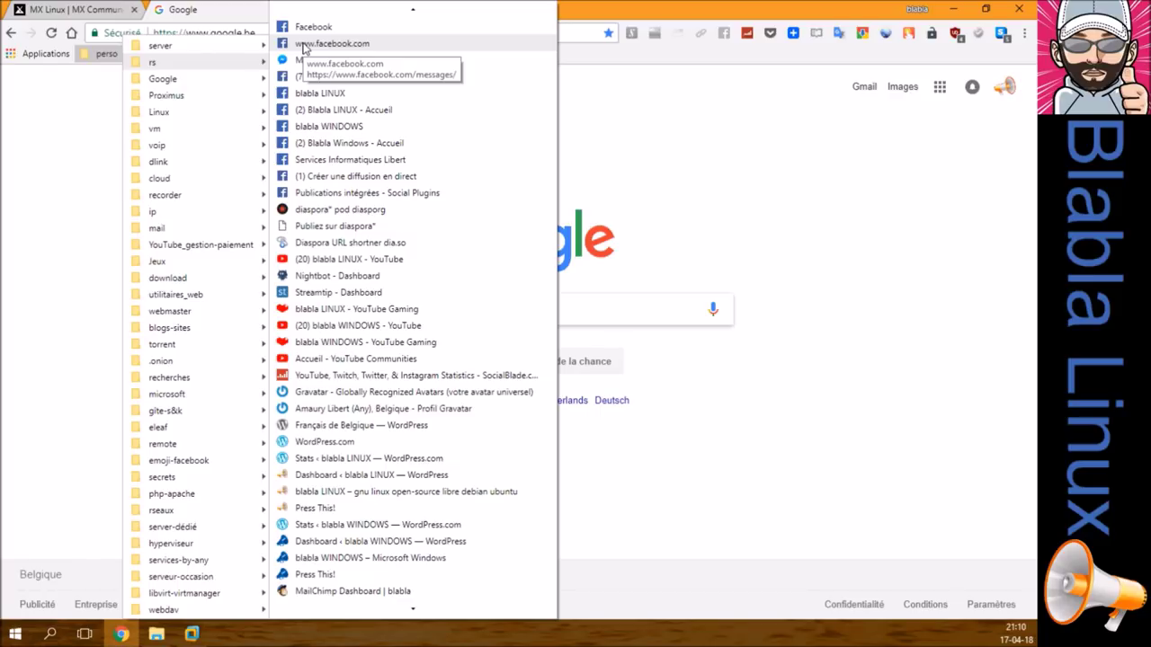
pyautogui.click(338, 94)
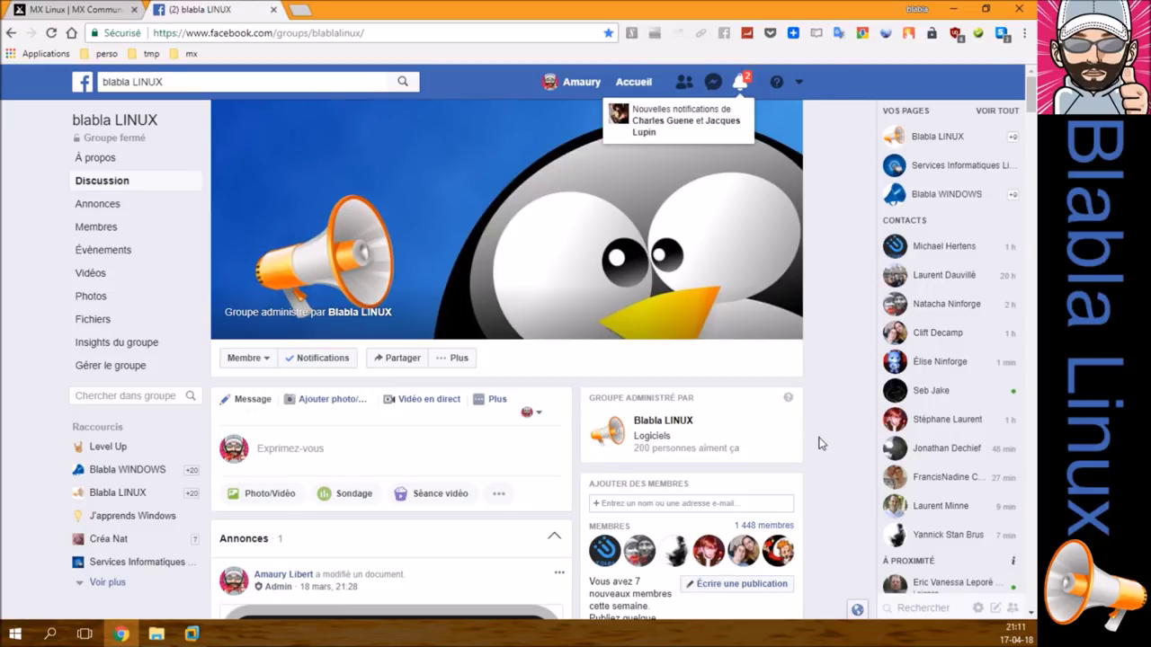
# Step: Expand the 17 hidden comments under the lenovo t61 boot-problem post and read the thread
pyautogui.scroll(-10, 825, 441)
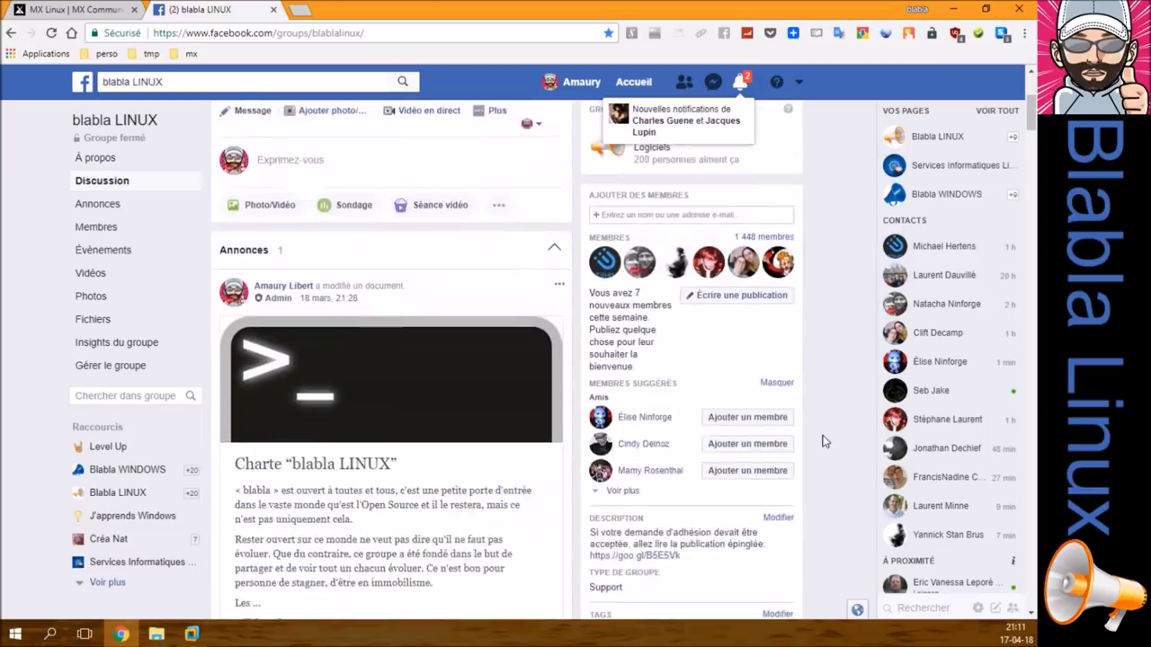
pyautogui.scroll(-10, 825, 441)
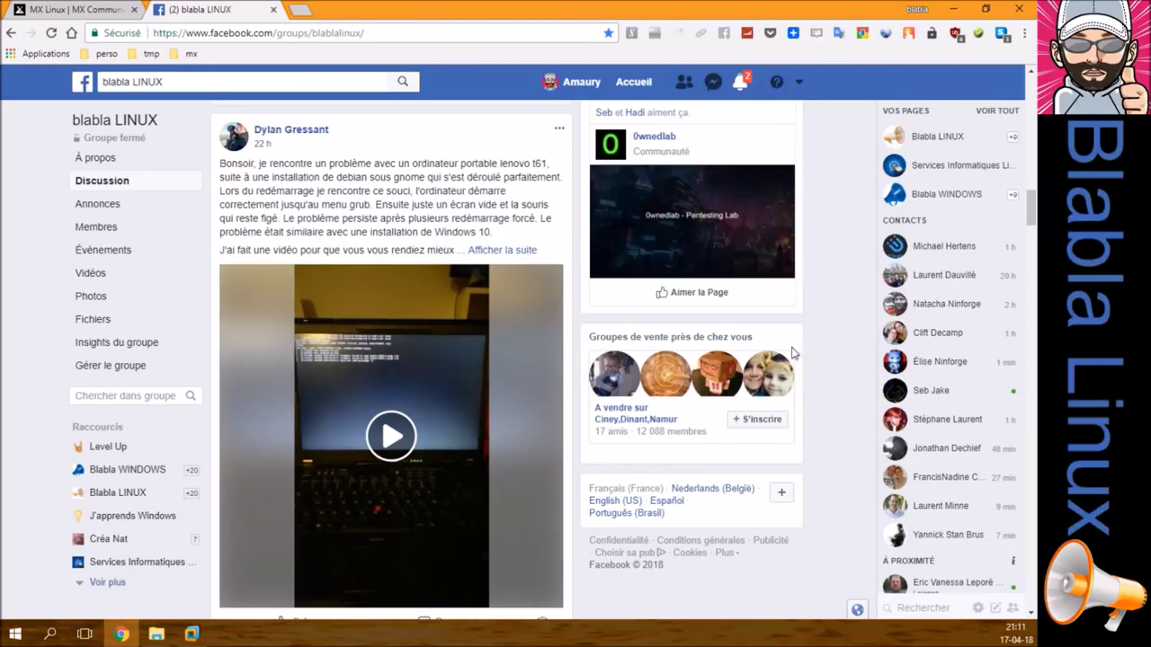
pyautogui.scroll(-5, 839, 368)
pyautogui.scroll(-1, 839, 367)
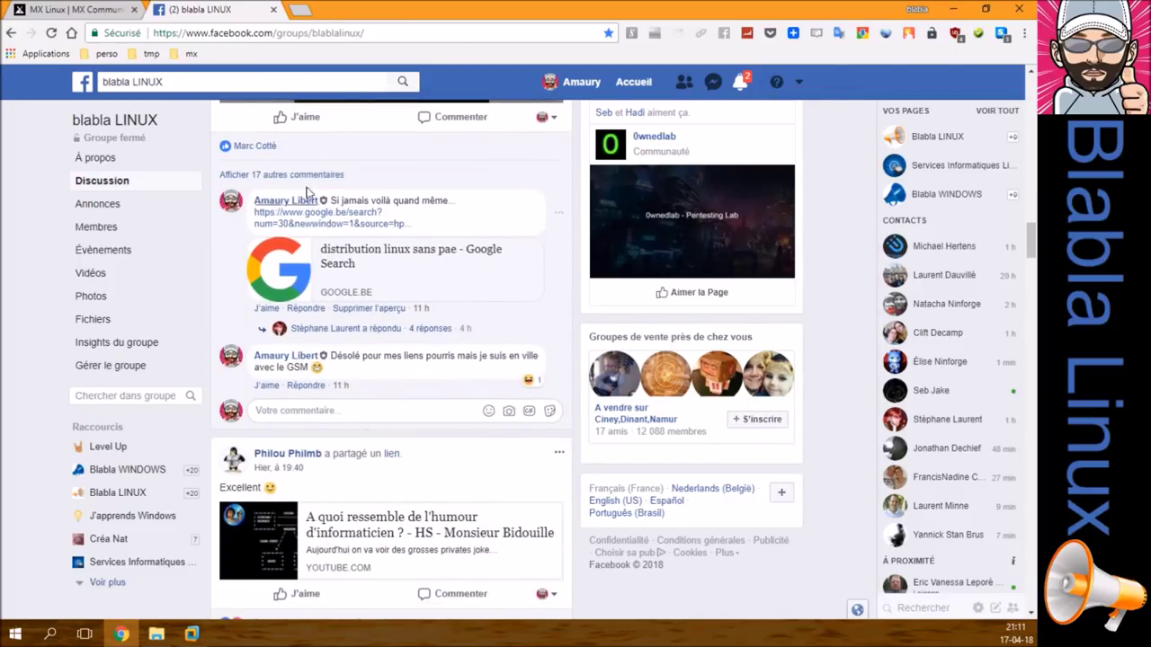
pyautogui.click(304, 175)
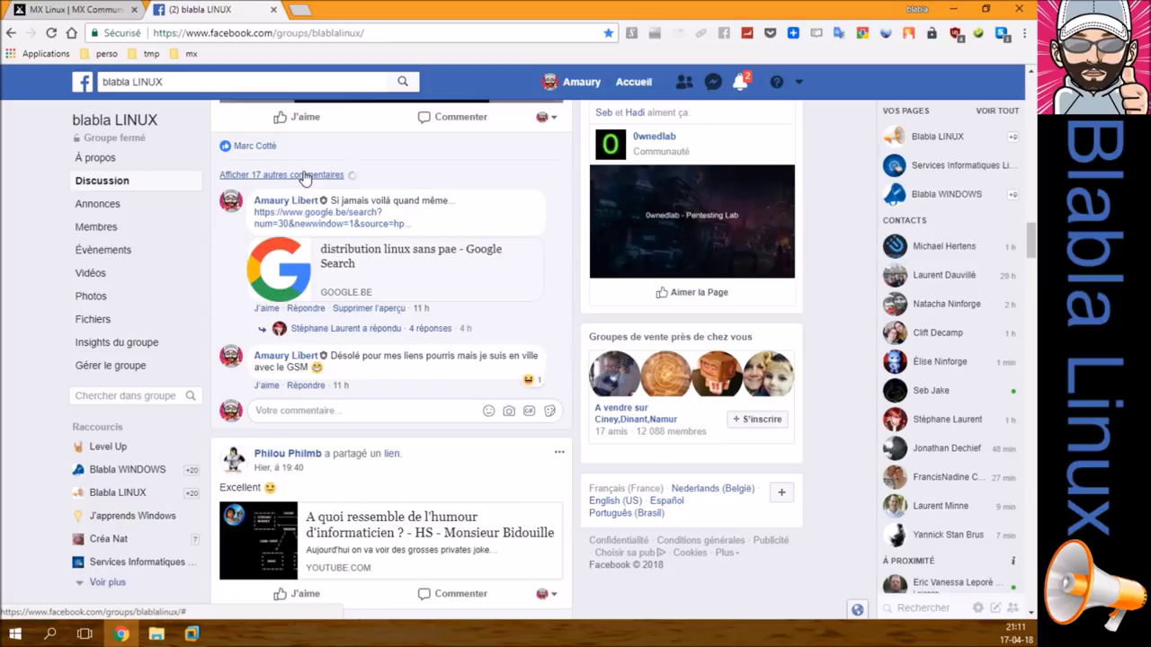
pyautogui.scroll(-15, 274, 493)
pyautogui.scroll(-15, 283, 490)
pyautogui.scroll(-5, 283, 493)
pyautogui.scroll(5, 283, 492)
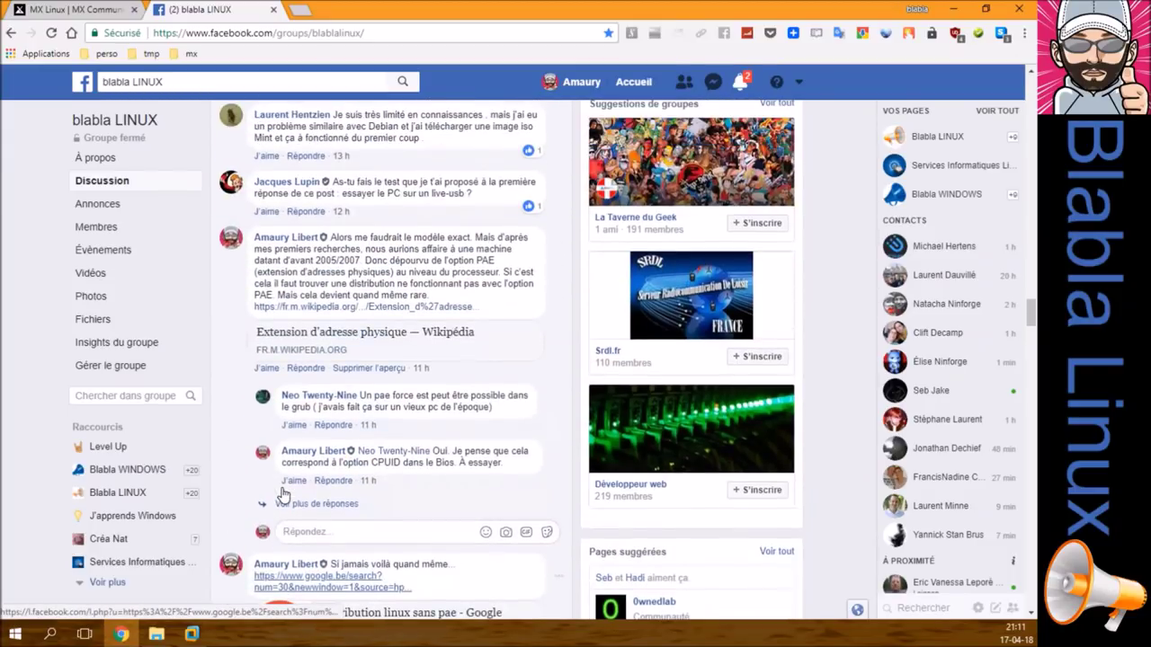
pyautogui.scroll(1, 282, 493)
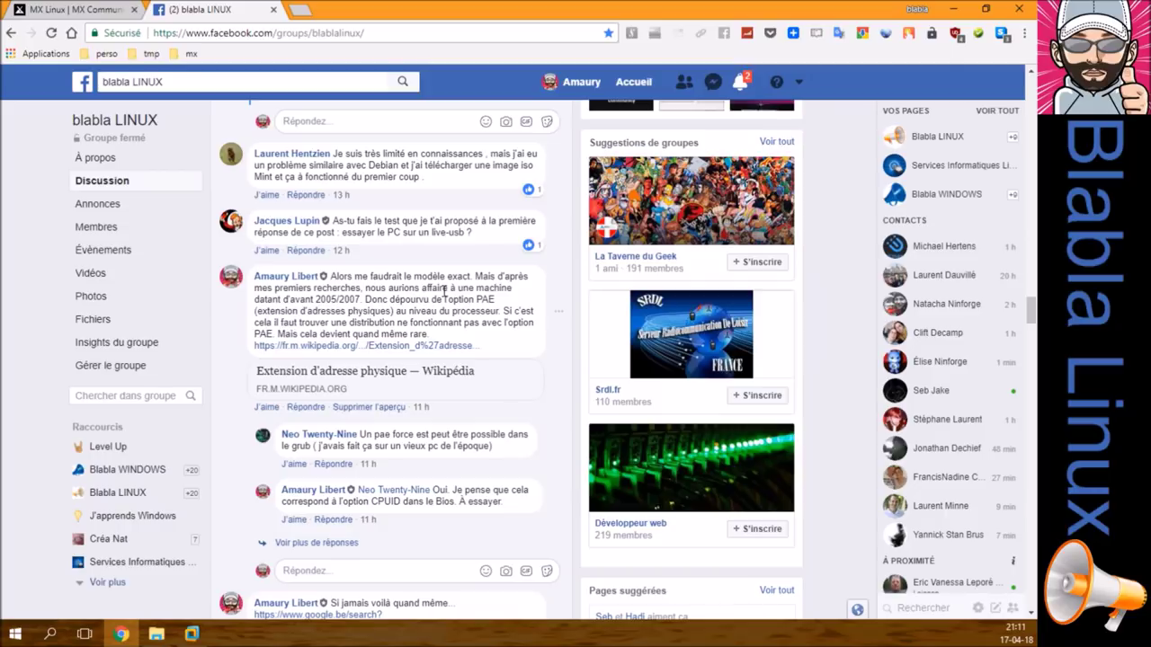
# Step: Edit the PAE comment to fix 'datand' to 'datant' and 'premiers', then close the Facebook tab
pyautogui.click(558, 312)
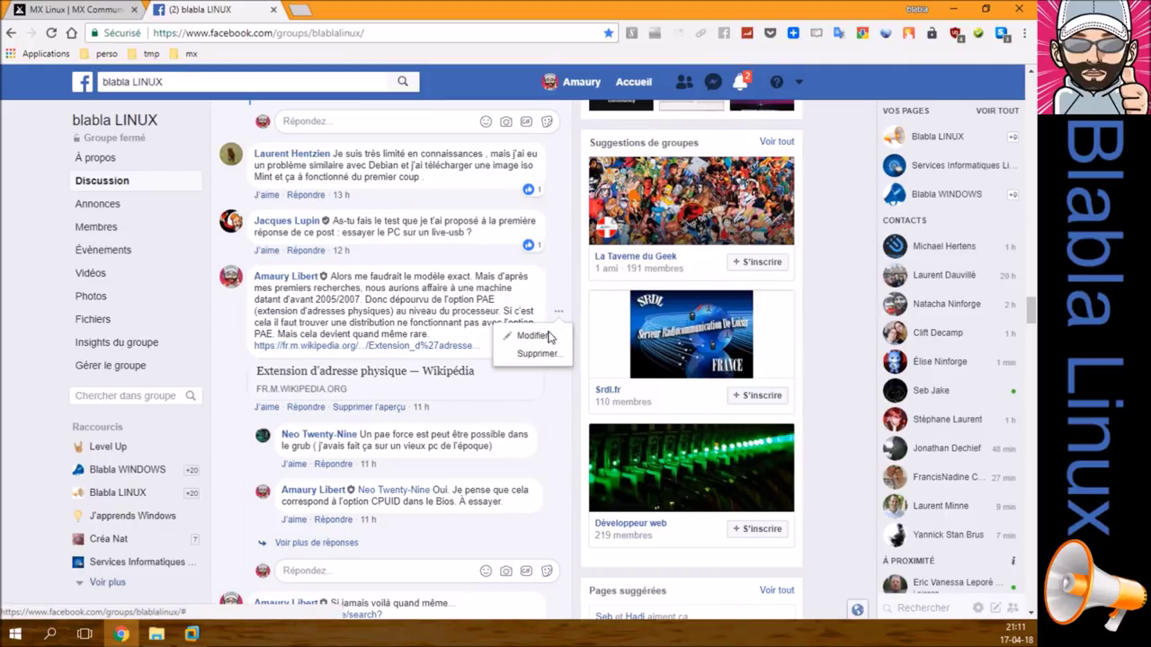
pyautogui.click(548, 337)
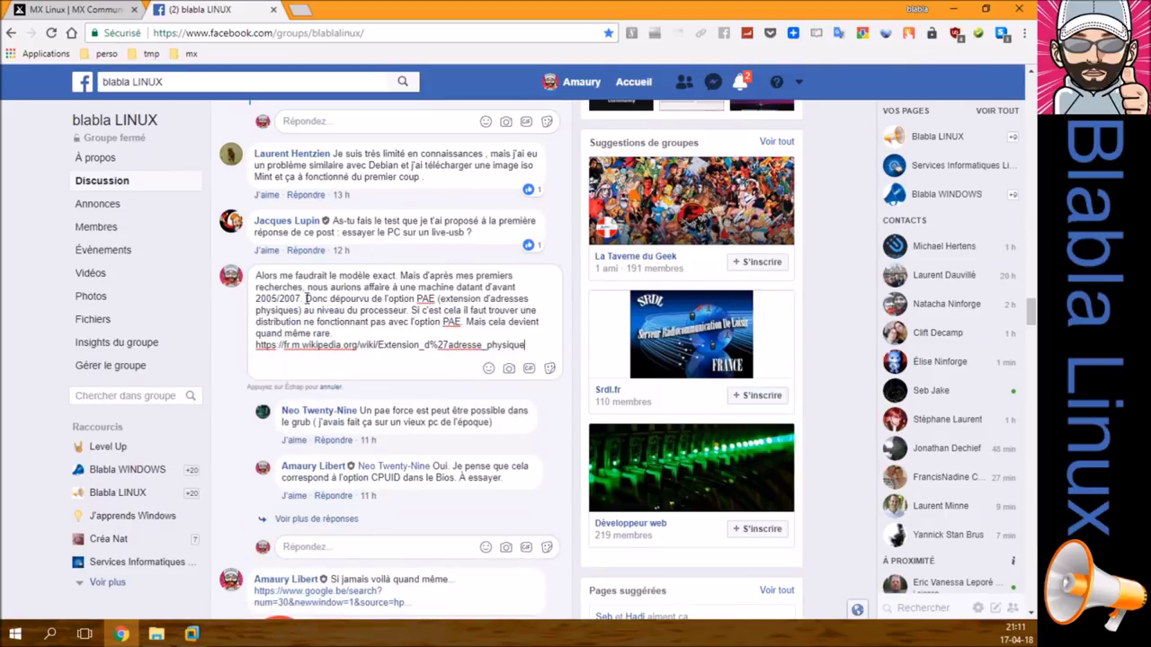
pyautogui.click(483, 287)
pyautogui.press('BackSpace')
pyautogui.write('t')
pyautogui.click(512, 275)
pyautogui.write('e')
pyautogui.press('Return')
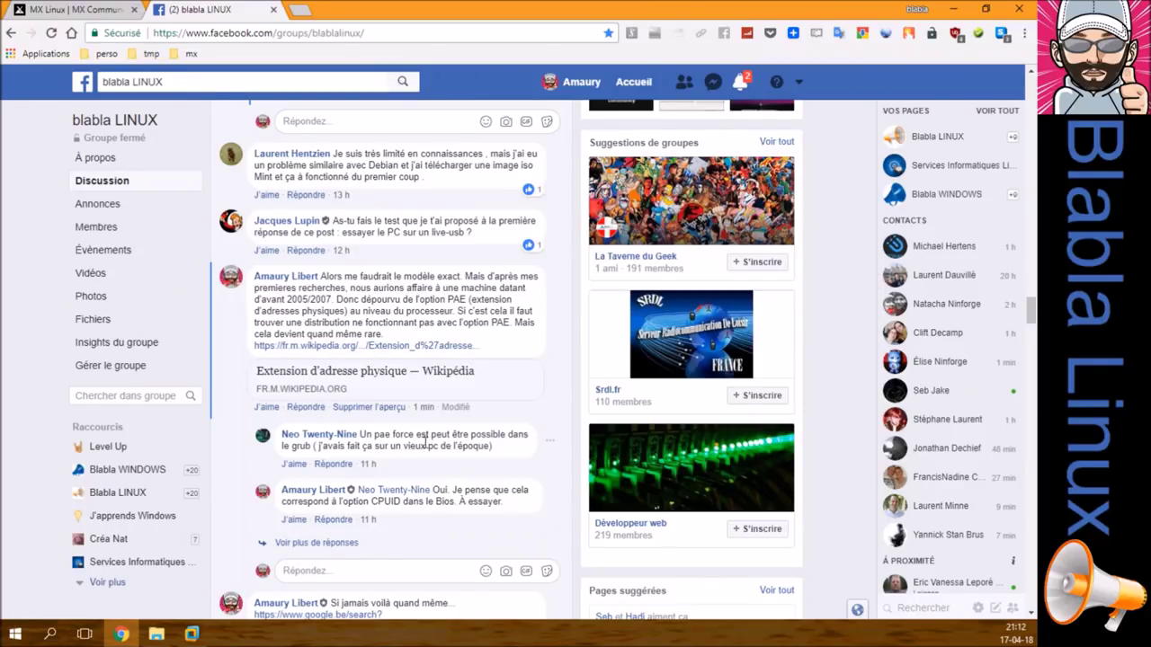
pyautogui.click(274, 9)
# Step: Go to the MX Linux Products page and open its Download Links page in a new tab
pyautogui.click(50, 199)
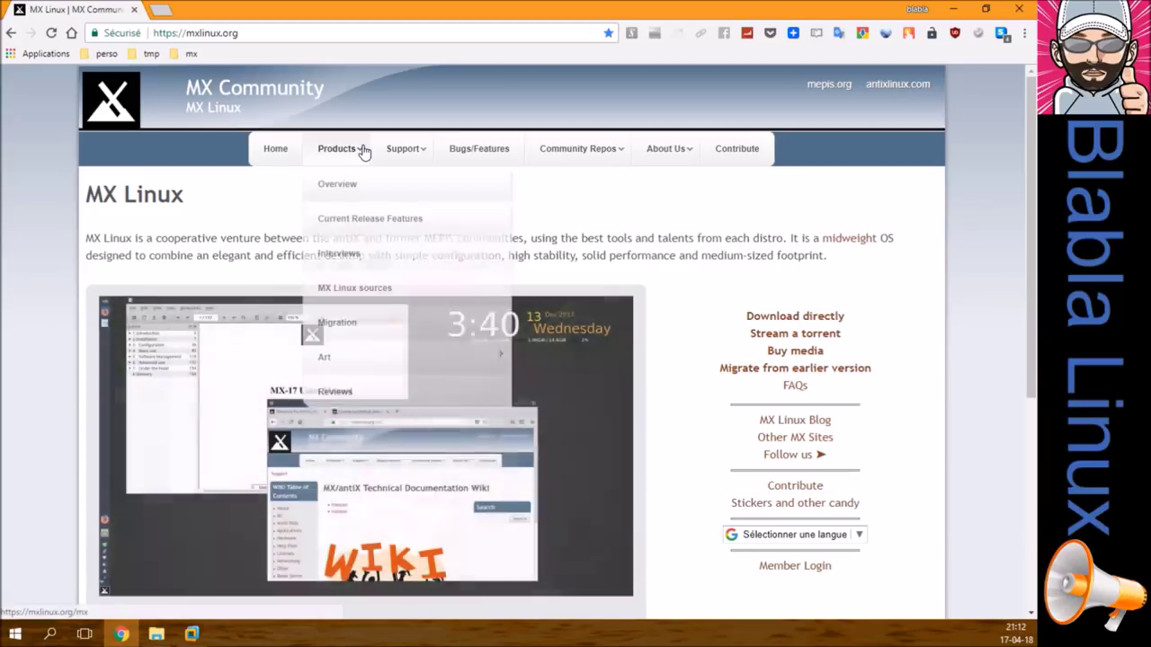
pyautogui.click(363, 150)
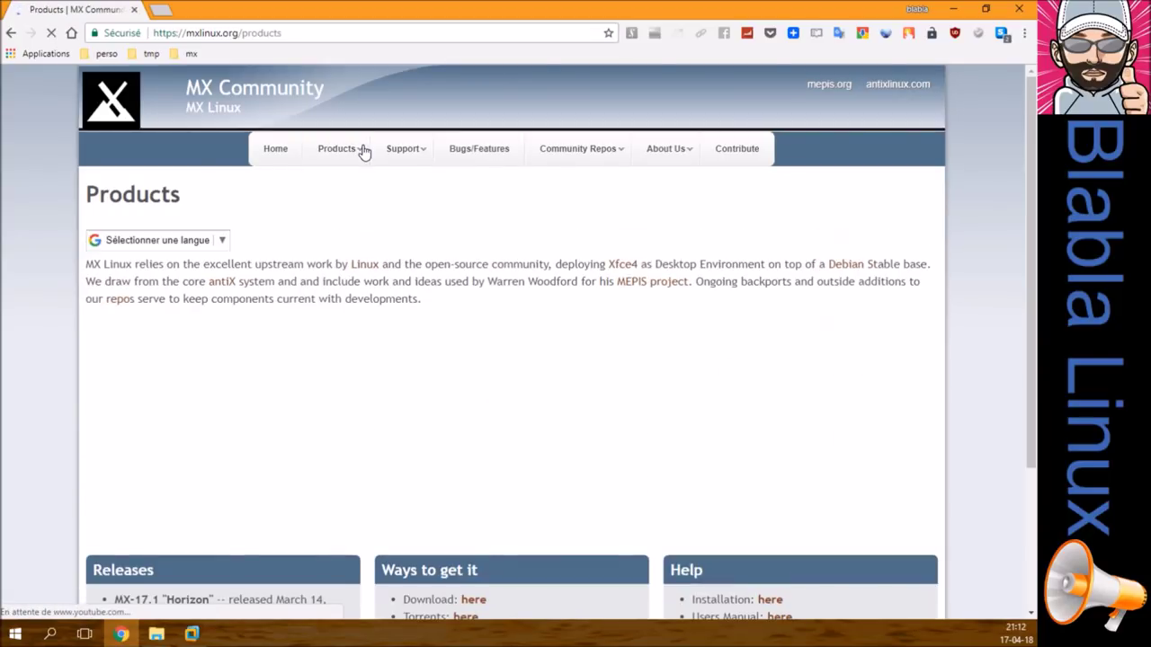
pyautogui.scroll(-3, 241, 353)
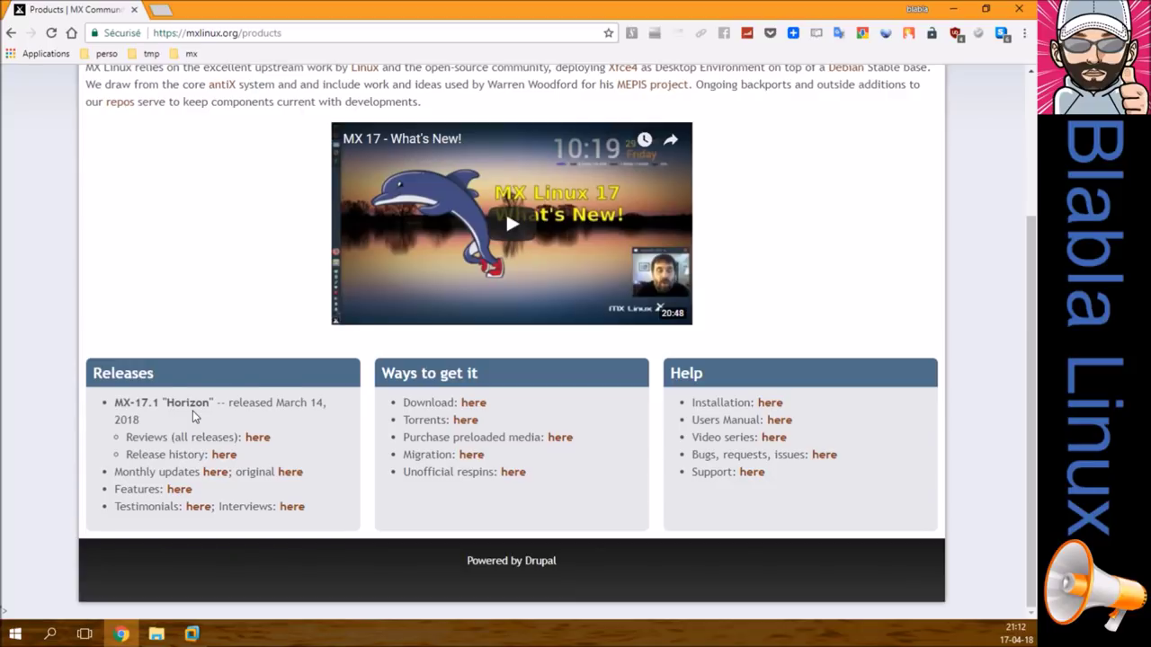
pyautogui.rightClick(481, 406)
pyautogui.click(539, 169)
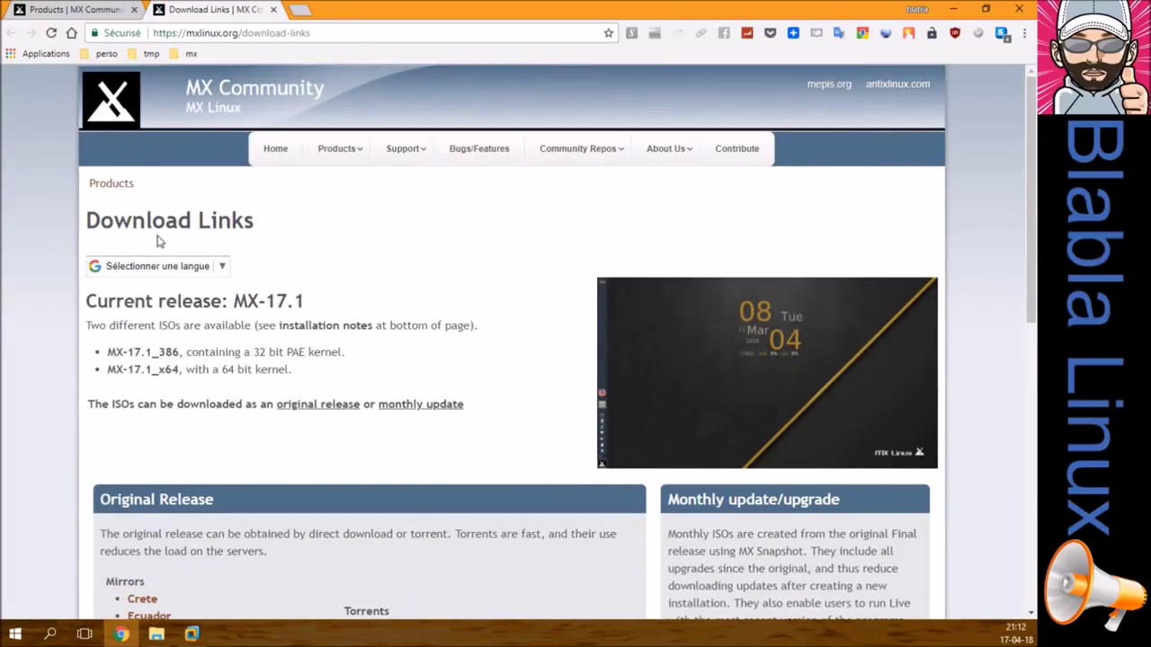
# Step: Translate the Download Links page into French and review the translated MX-17.1 ISO descriptions
pyautogui.click(223, 267)
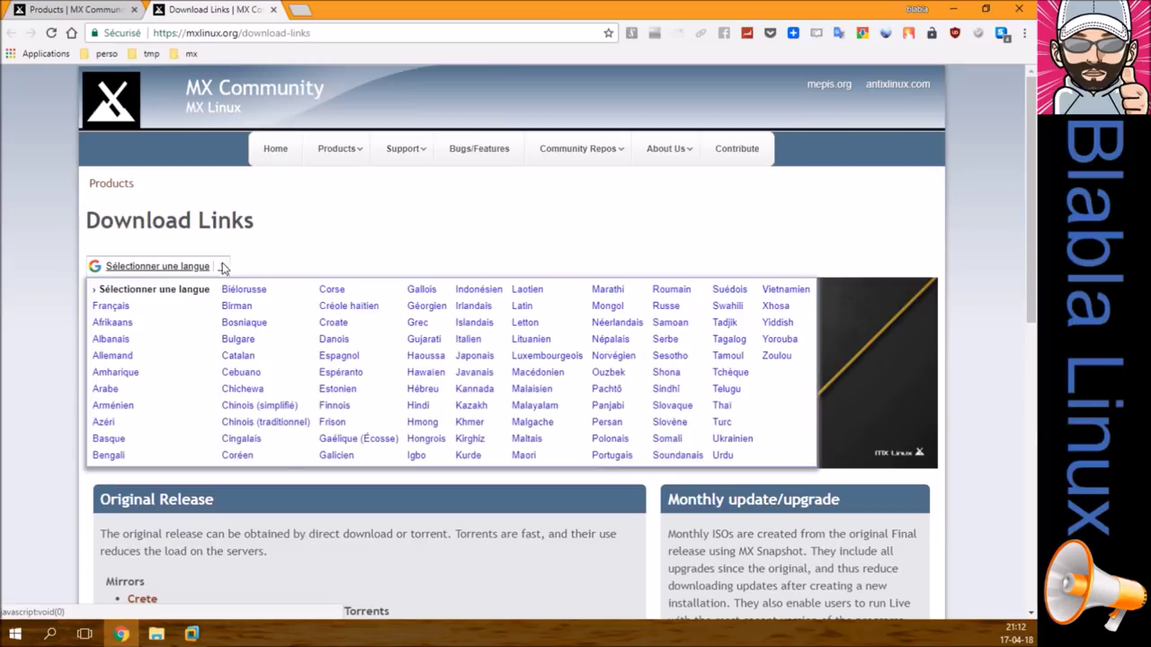
pyautogui.click(135, 306)
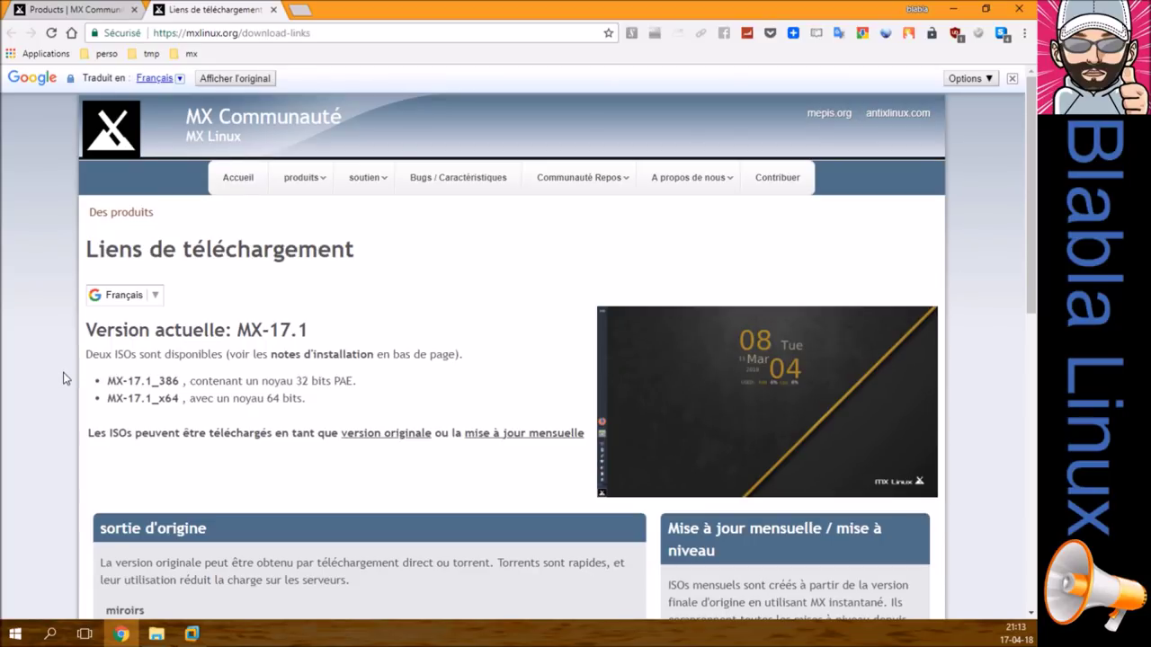
pyautogui.moveTo(243, 383)
pyautogui.moveTo(394, 351)
pyautogui.scroll(-3, 432, 300)
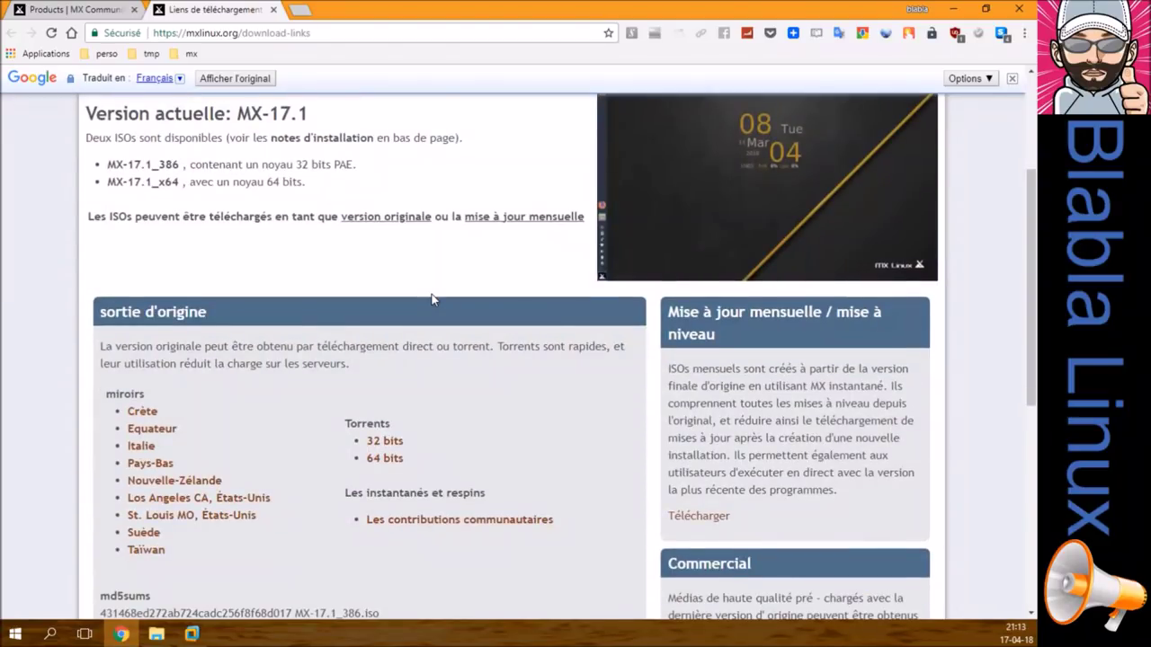
pyautogui.scroll(-1, 432, 300)
pyautogui.scroll(4, 432, 299)
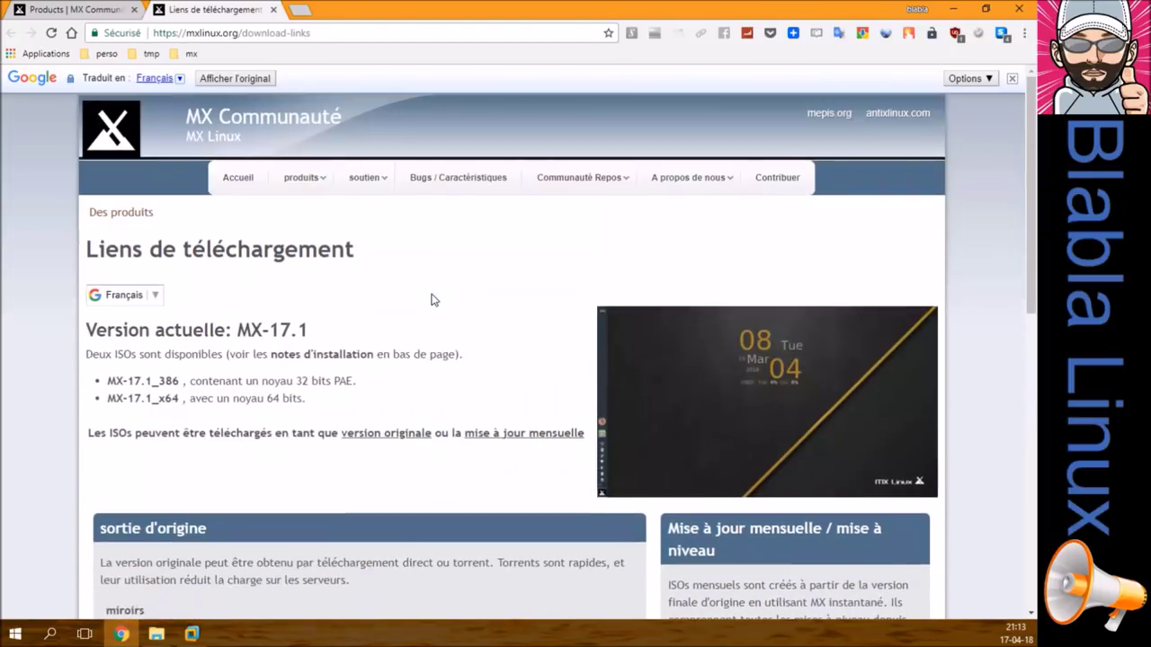
# Step: Close the download tab, minimize Chrome, and locate MX-17.1_x64.iso in D:\ISO\Linux
pyautogui.click(273, 10)
pyautogui.click(71, 32)
pyautogui.click(951, 9)
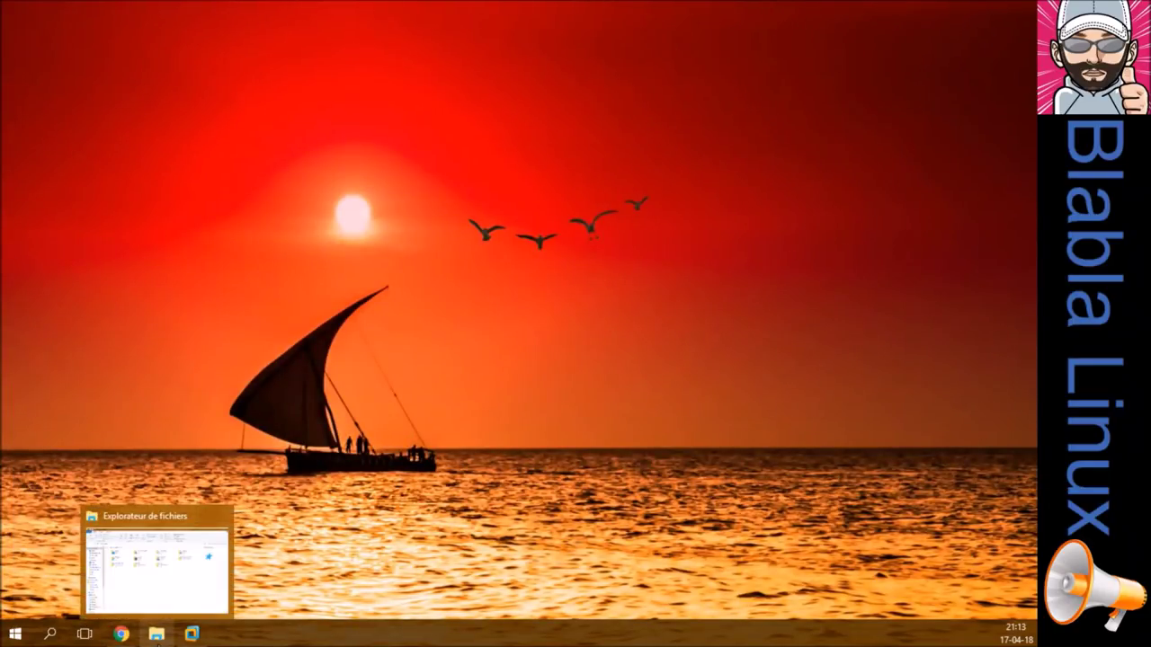
pyautogui.click(157, 633)
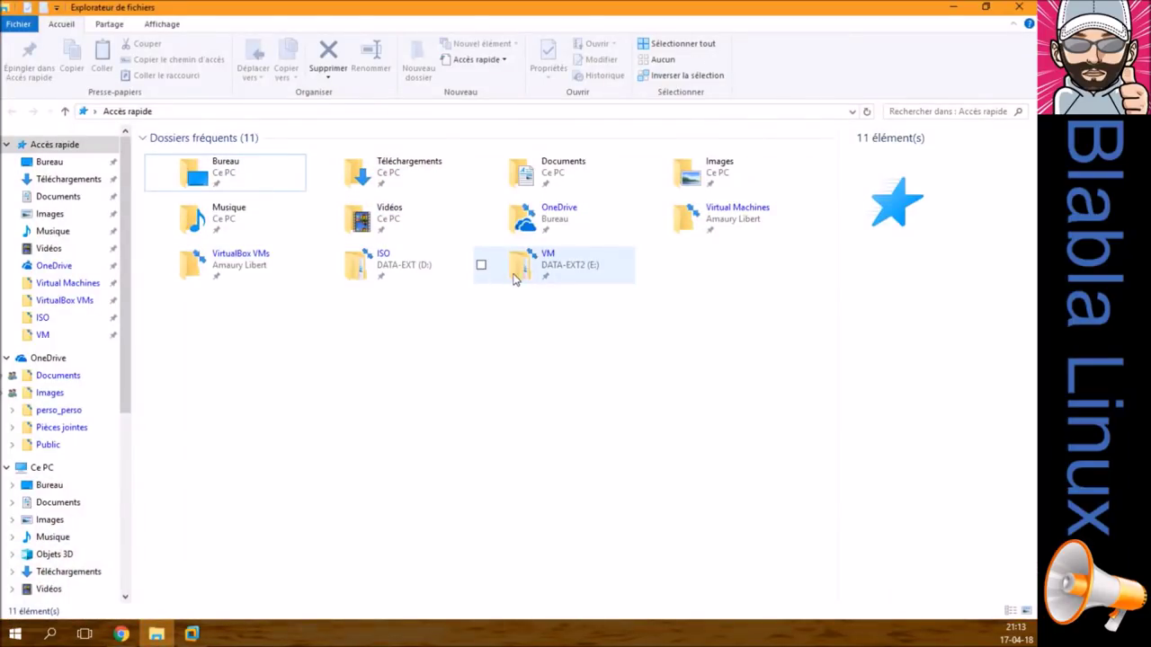
pyautogui.doubleClick(393, 269)
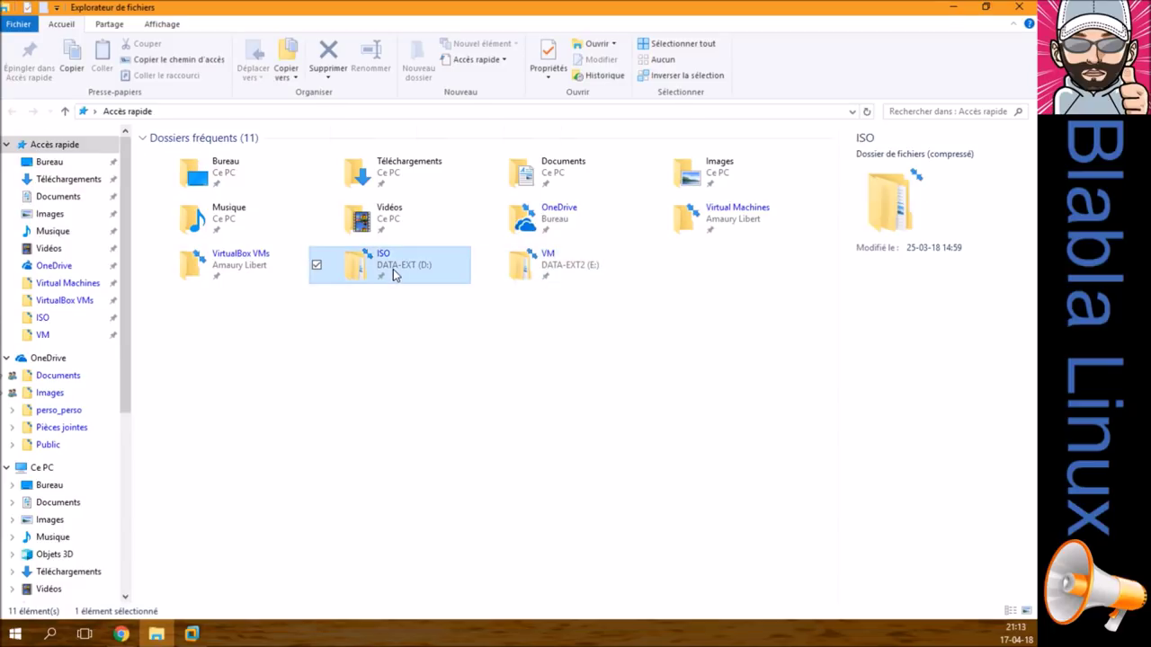
pyautogui.doubleClick(206, 160)
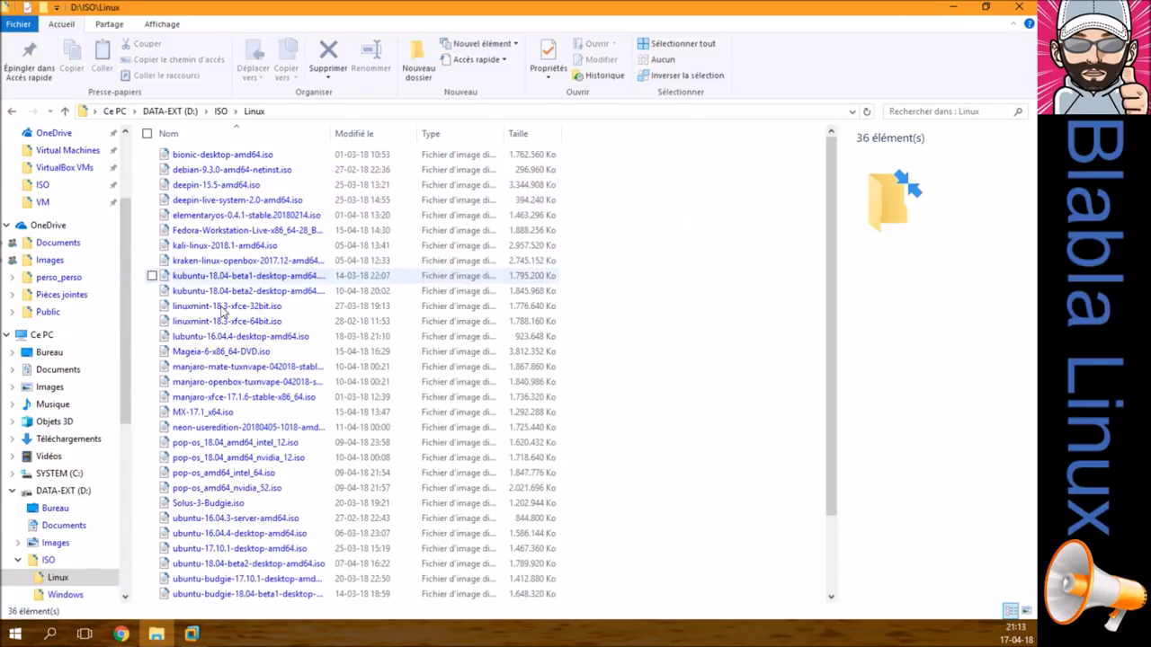
pyautogui.click(218, 416)
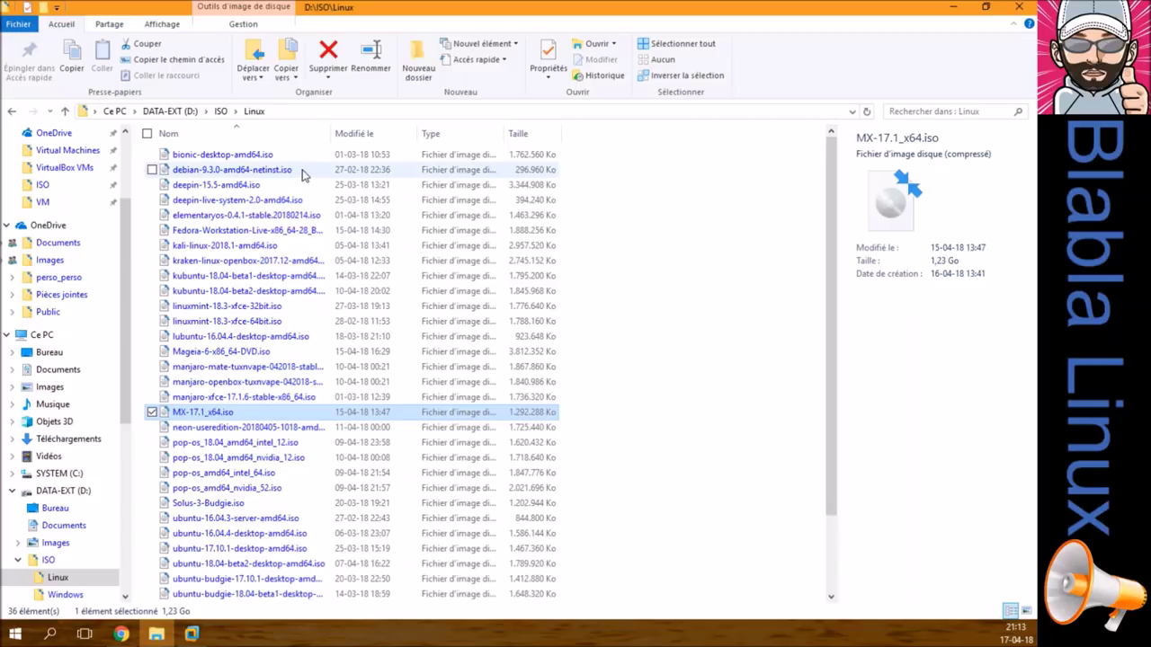
# Step: Browse to E:\VM\VMware\Linux\MX-17.1_x64 and select the MX-17.1_x64.vmdk disk file
pyautogui.click(179, 115)
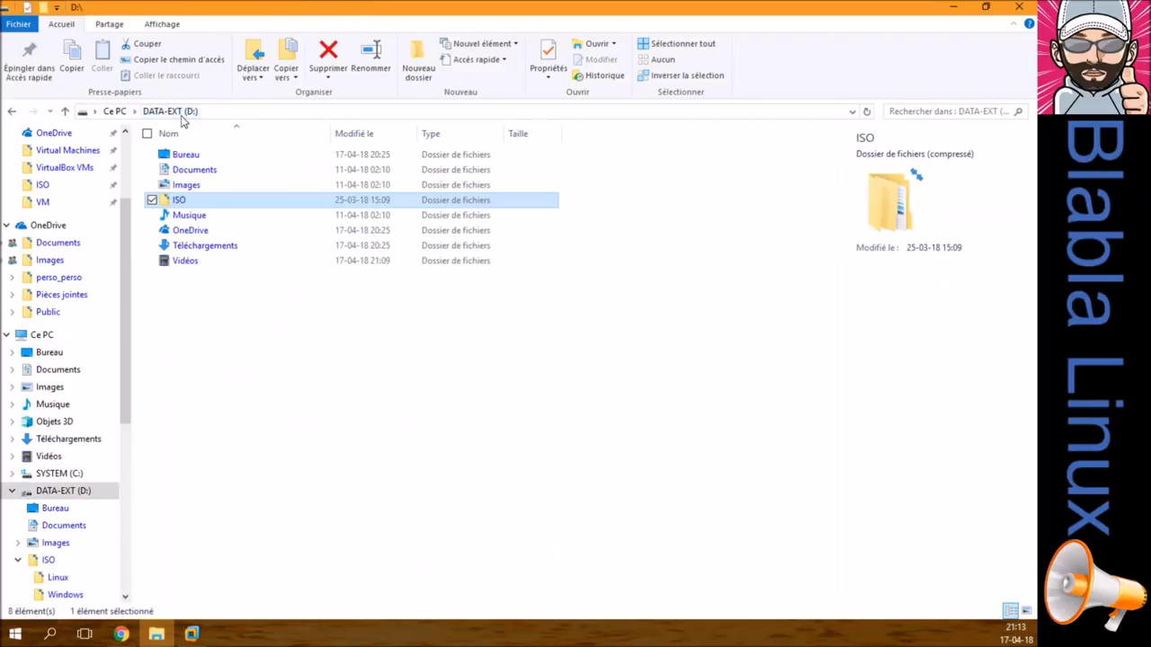
pyautogui.click(54, 205)
pyautogui.doubleClick(191, 170)
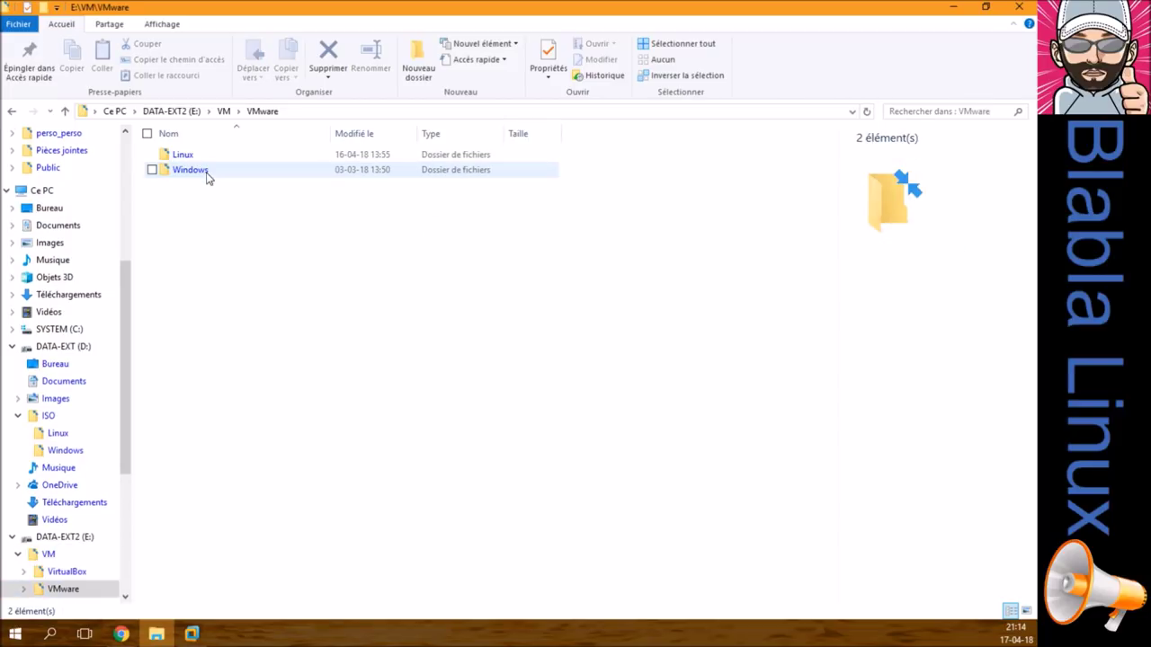
pyautogui.doubleClick(193, 156)
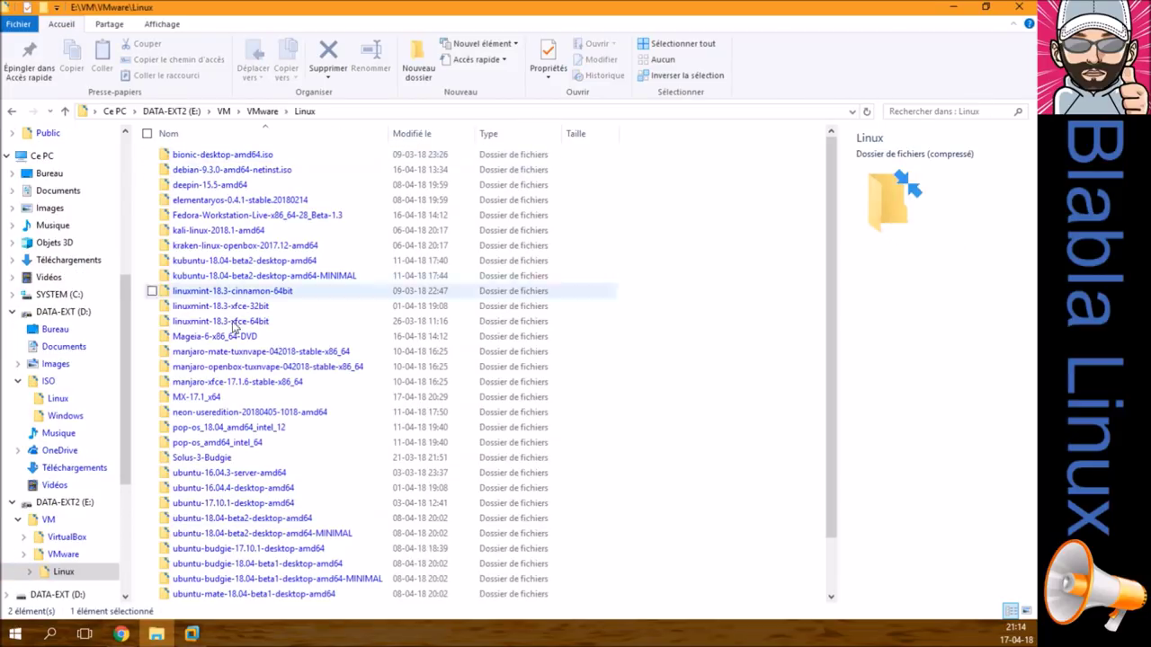
pyautogui.doubleClick(237, 397)
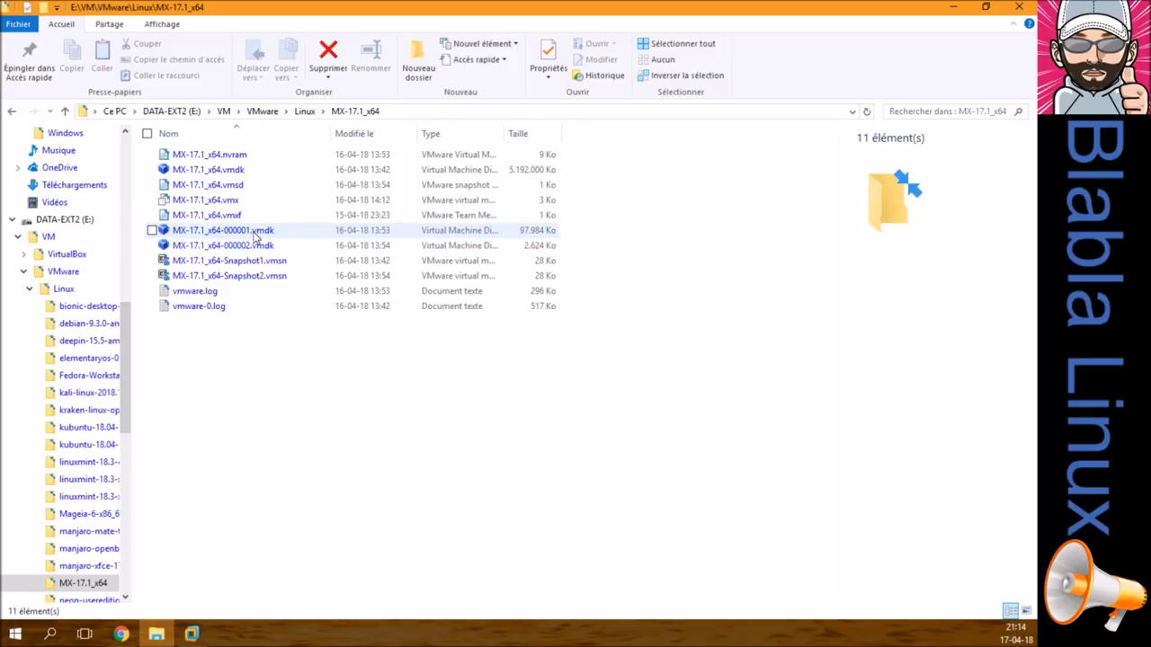
pyautogui.click(247, 170)
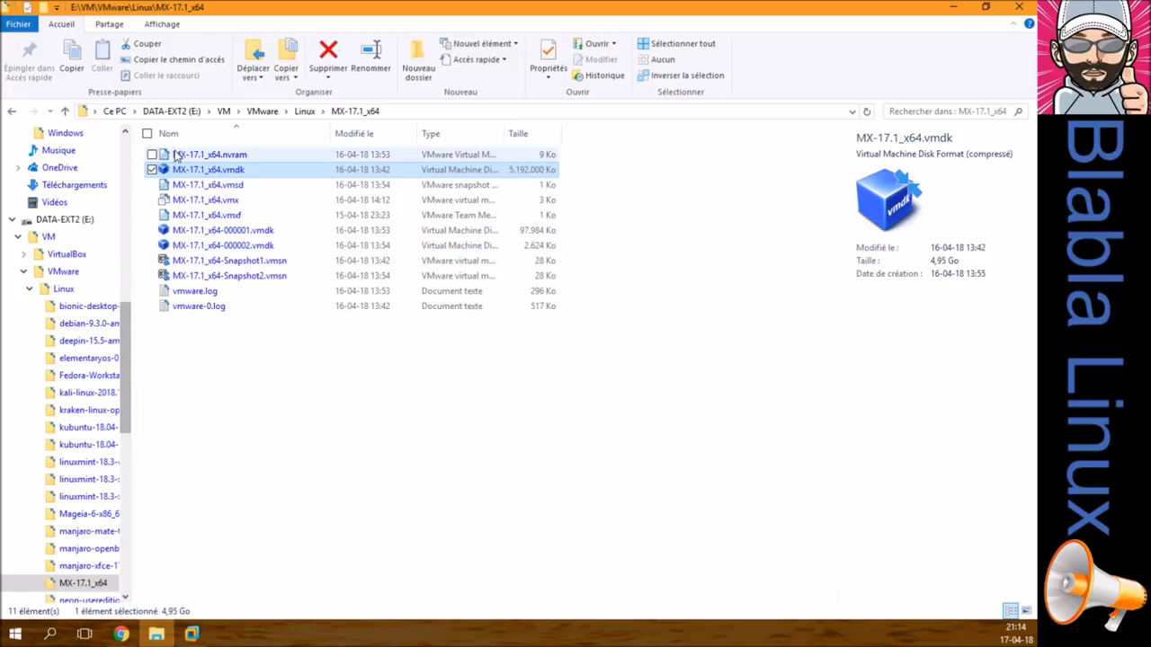
# Step: Look over the E: and D: drive contents, return to Quick access and minimize Explorer
pyautogui.click(171, 111)
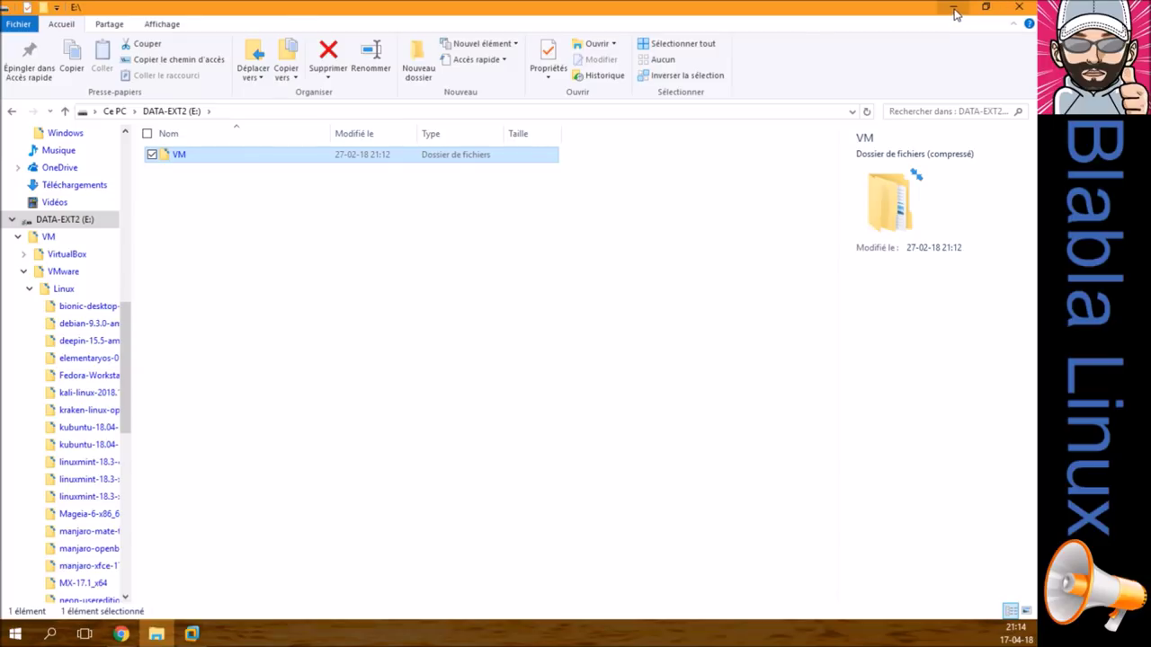
pyautogui.moveTo(129, 339); pyautogui.dragTo(137, 153)
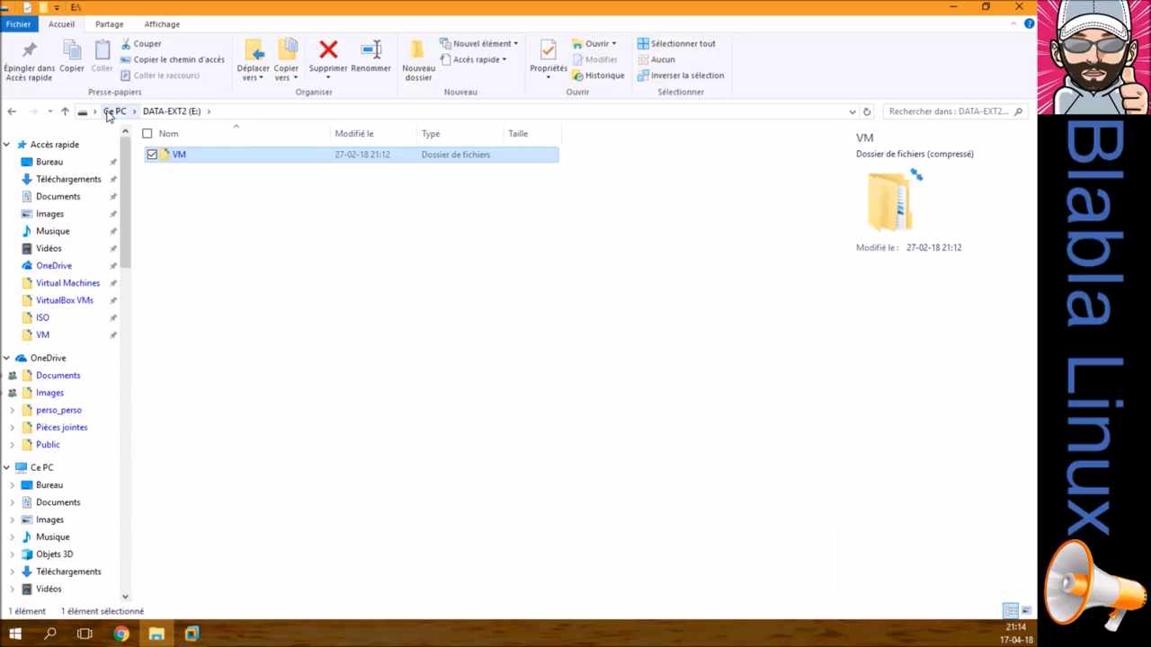
pyautogui.moveTo(127, 243); pyautogui.dragTo(131, 369)
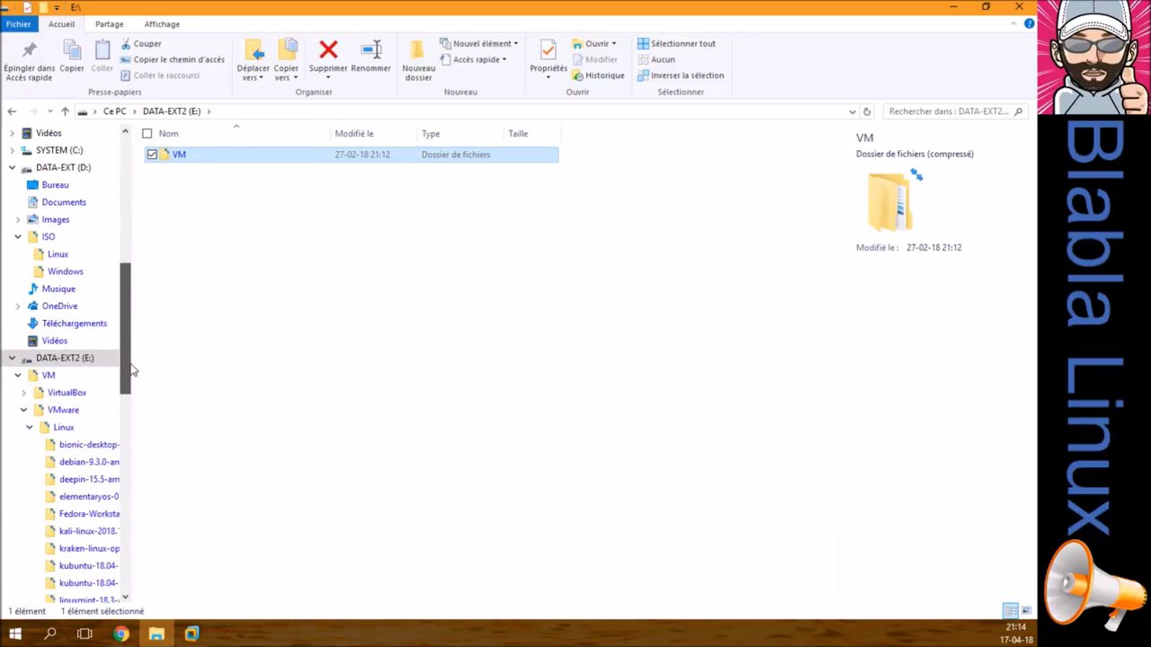
pyautogui.click(90, 168)
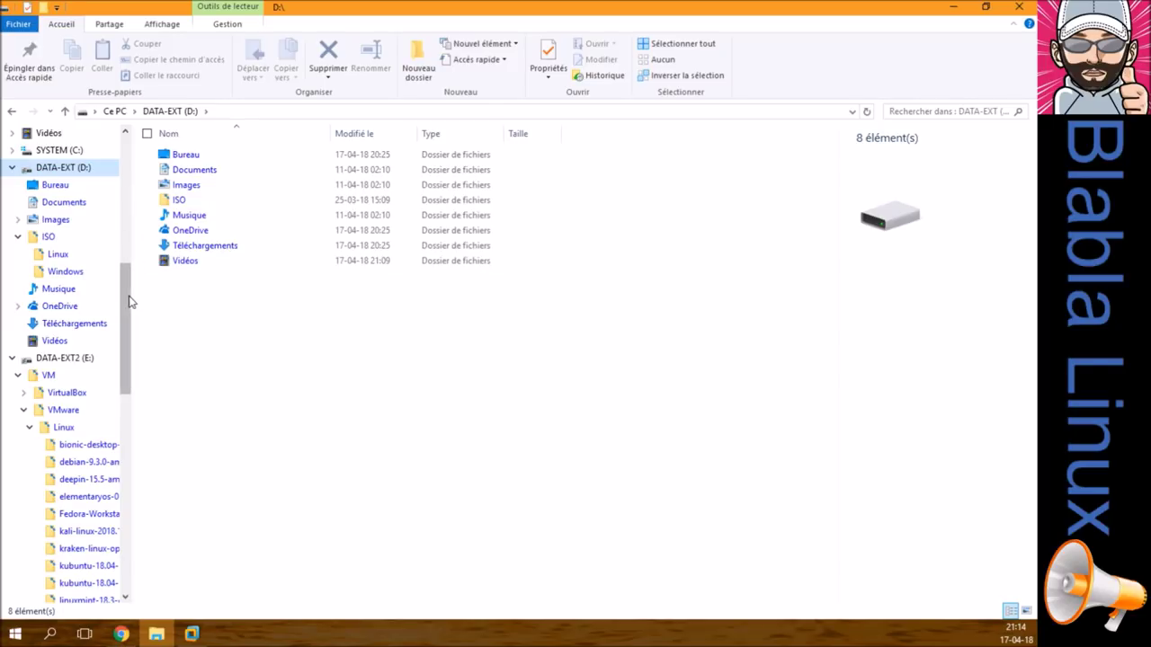
pyautogui.moveTo(127, 297); pyautogui.dragTo(132, 162)
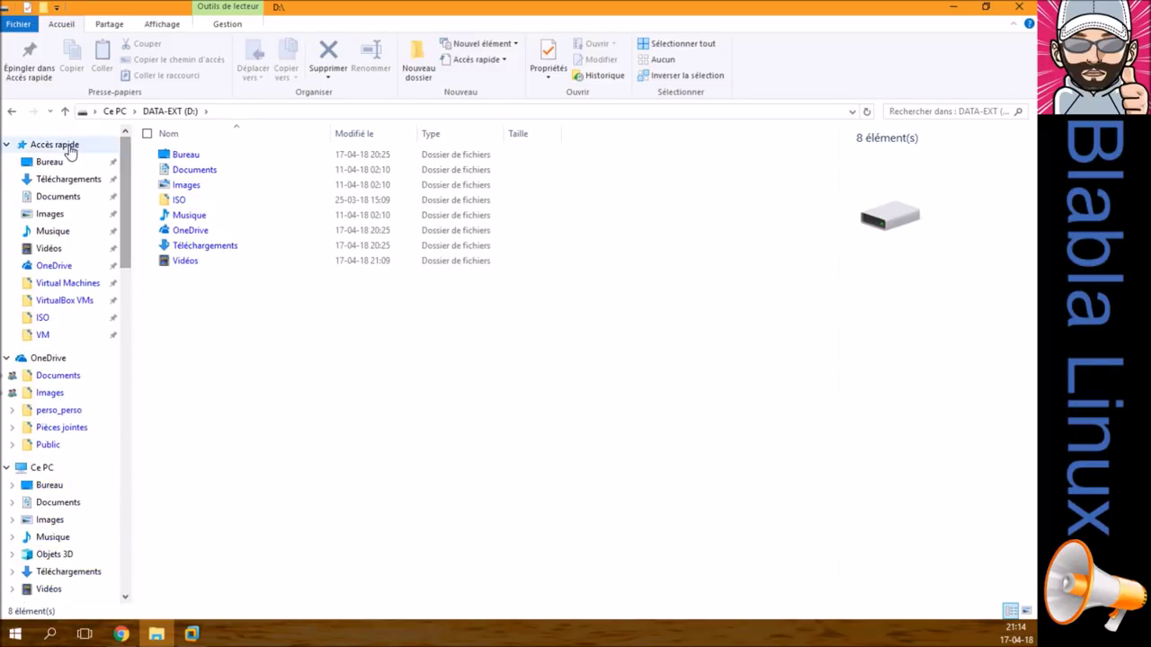
pyautogui.click(54, 144)
pyautogui.click(953, 7)
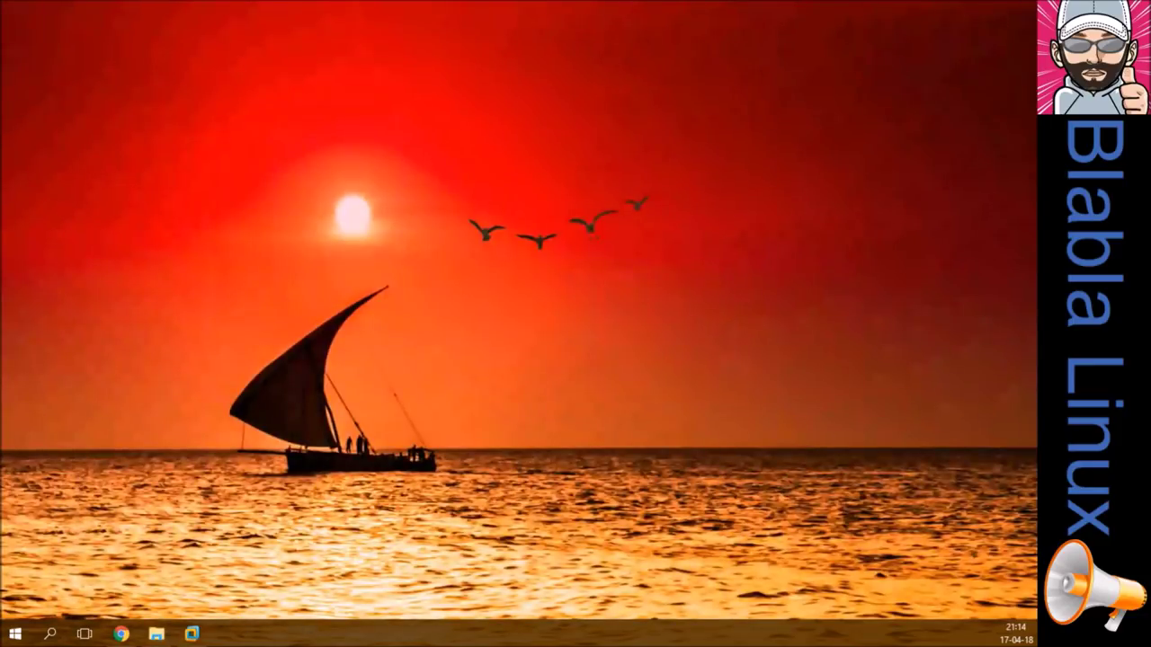
# Step: Copy the MX-17.1_x64 machine's name from its settings' Options page, cancel, and close its tab
pyautogui.click(192, 634)
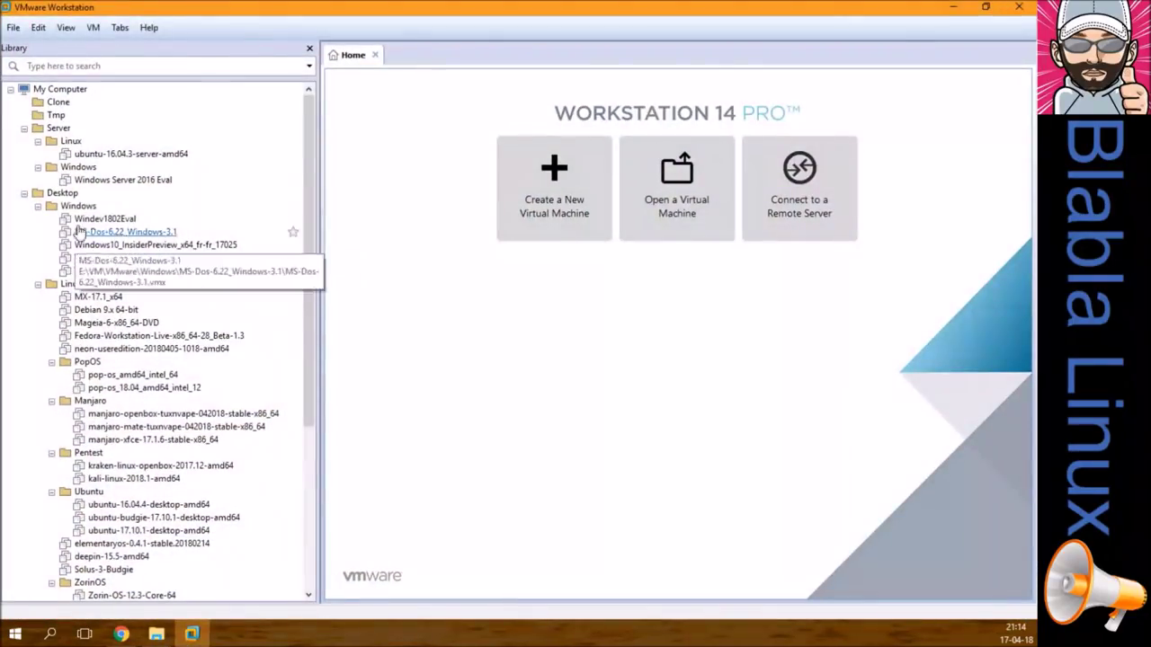
pyautogui.click(102, 300)
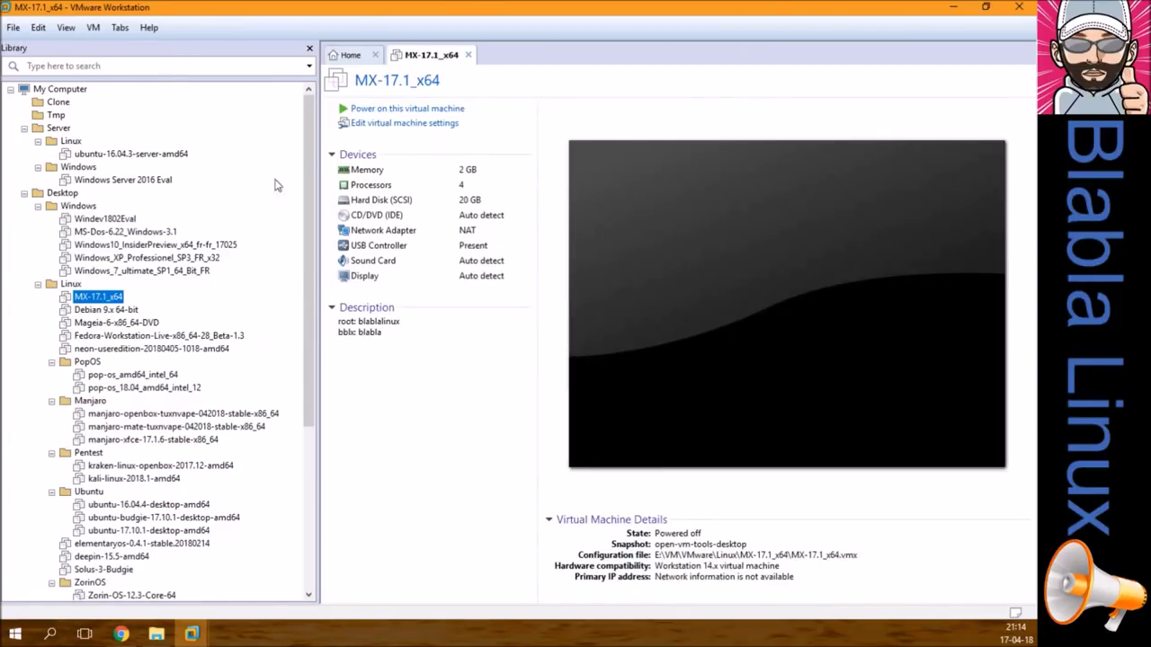
pyautogui.click(365, 126)
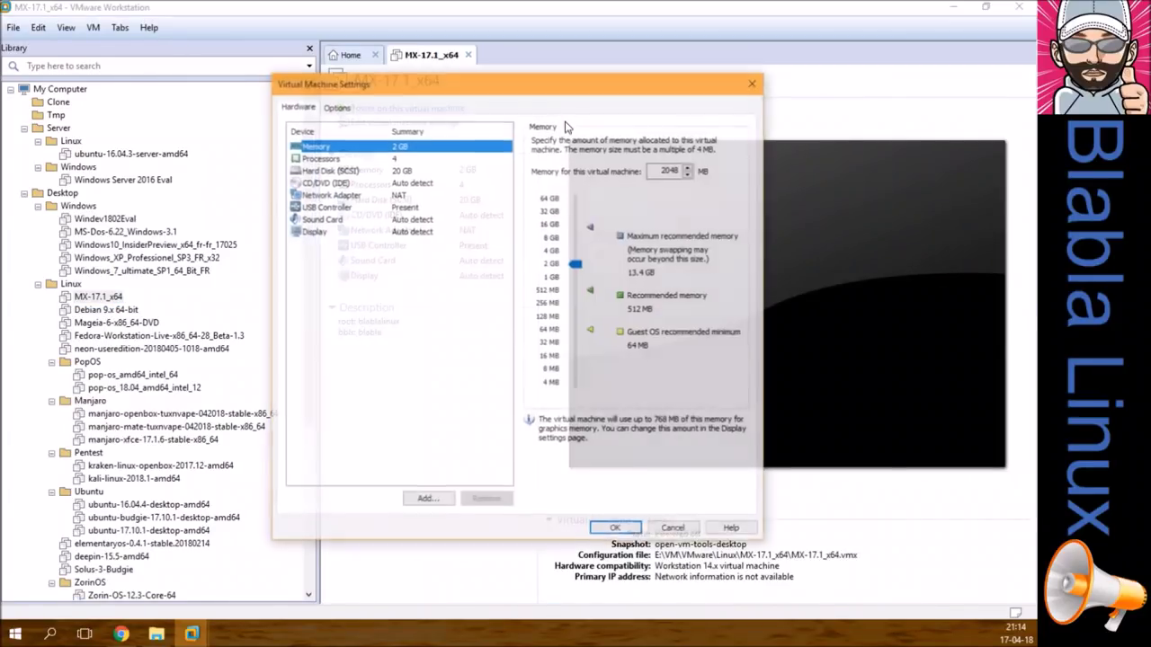
pyautogui.click(335, 106)
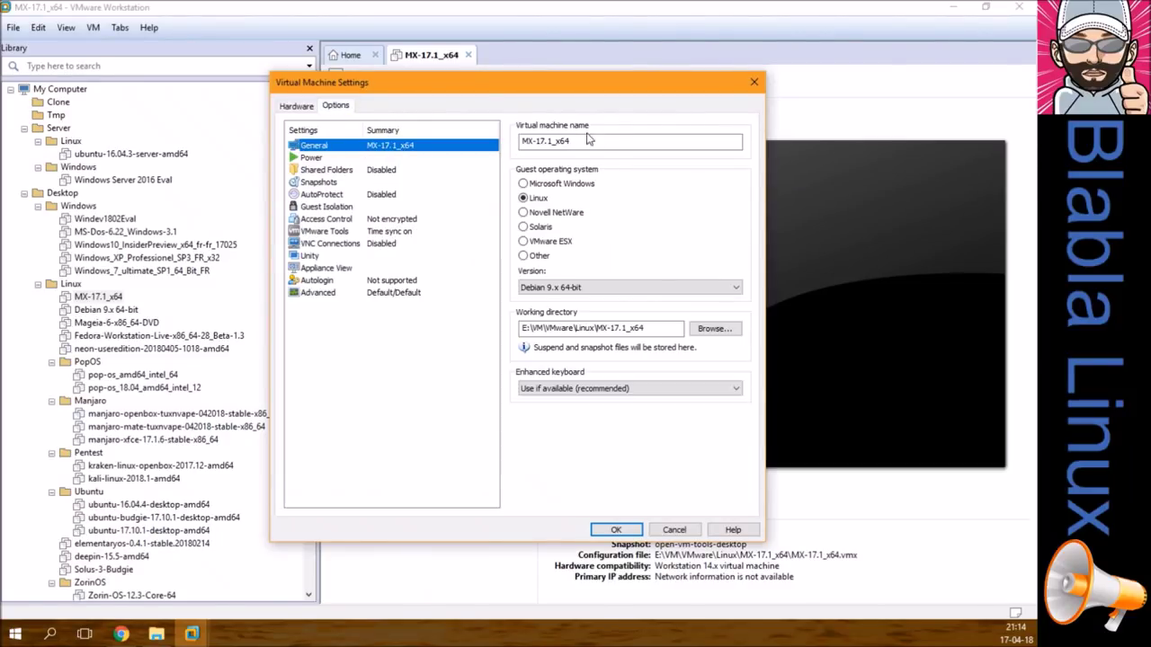
pyautogui.moveTo(602, 141); pyautogui.dragTo(514, 141)
pyautogui.rightClick(550, 142)
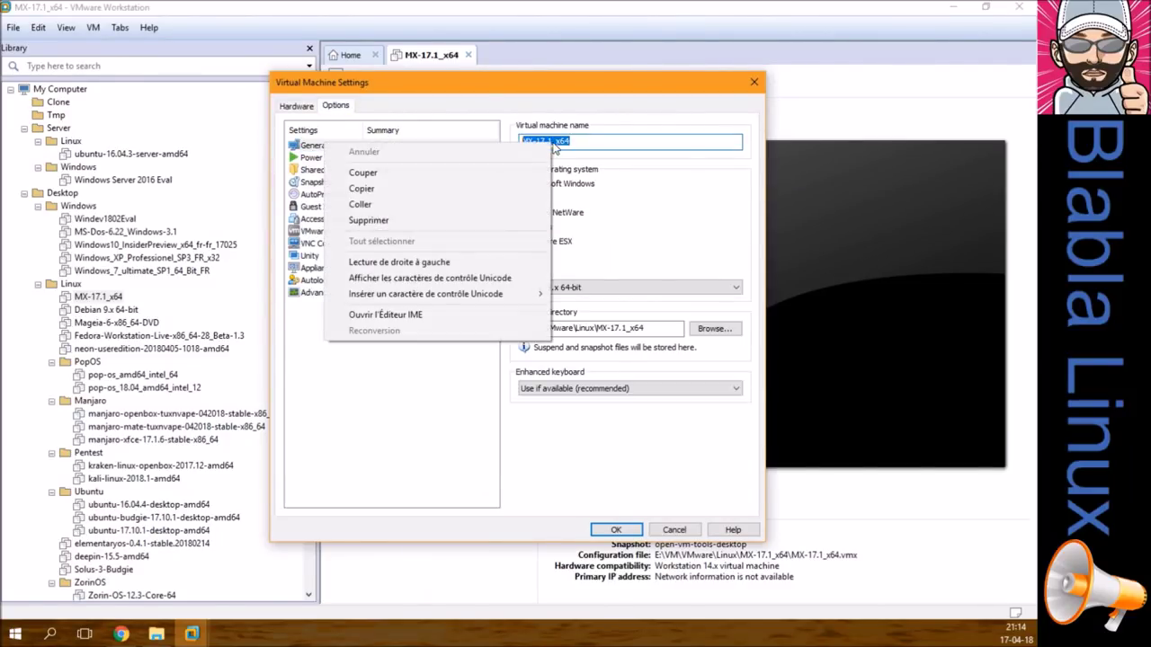
pyautogui.click(482, 196)
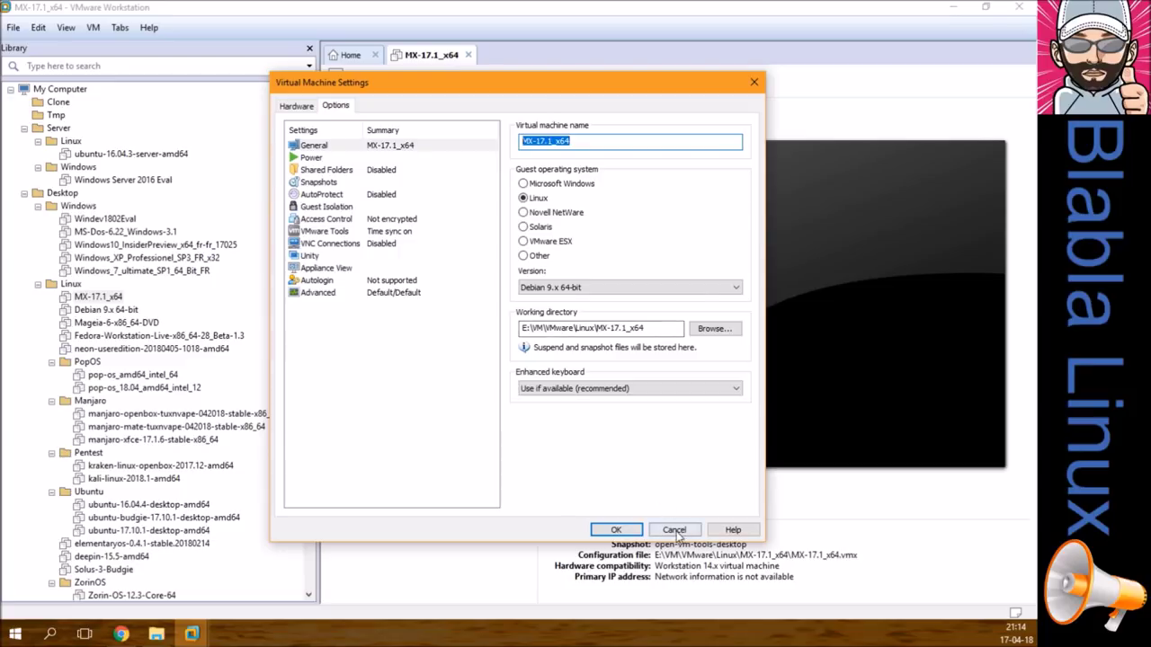
pyautogui.click(661, 530)
pyautogui.click(467, 55)
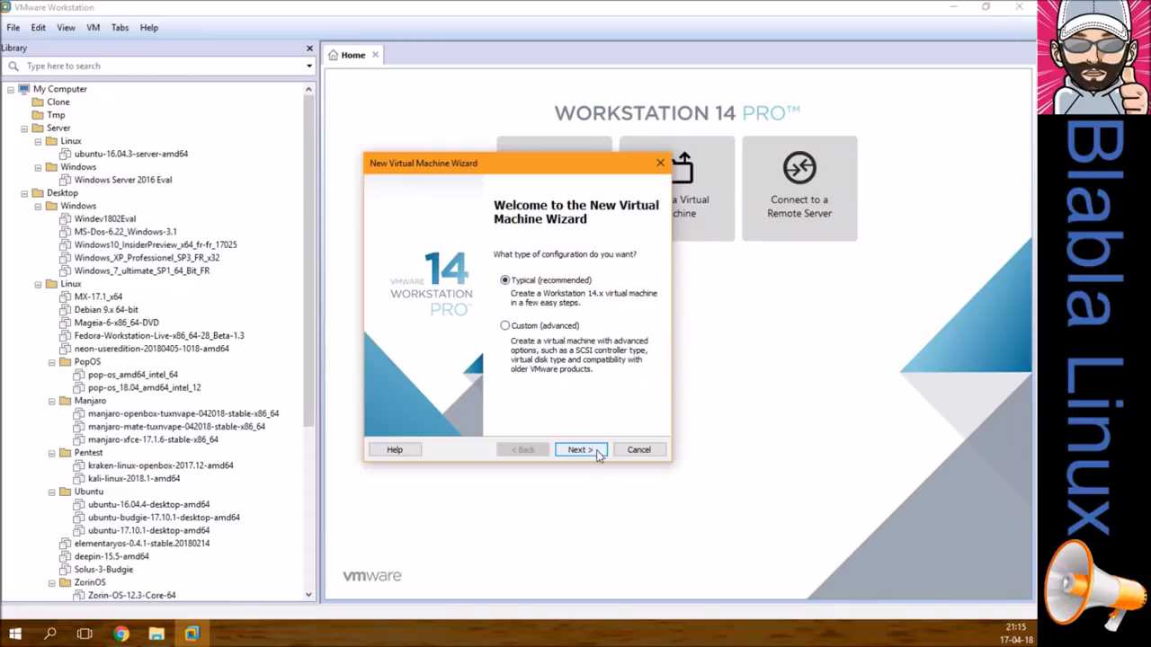
# Step: Choose a Typical setup, install the OS later, and pick Linux Debian 9.x 64-bit
pyautogui.click(580, 449)
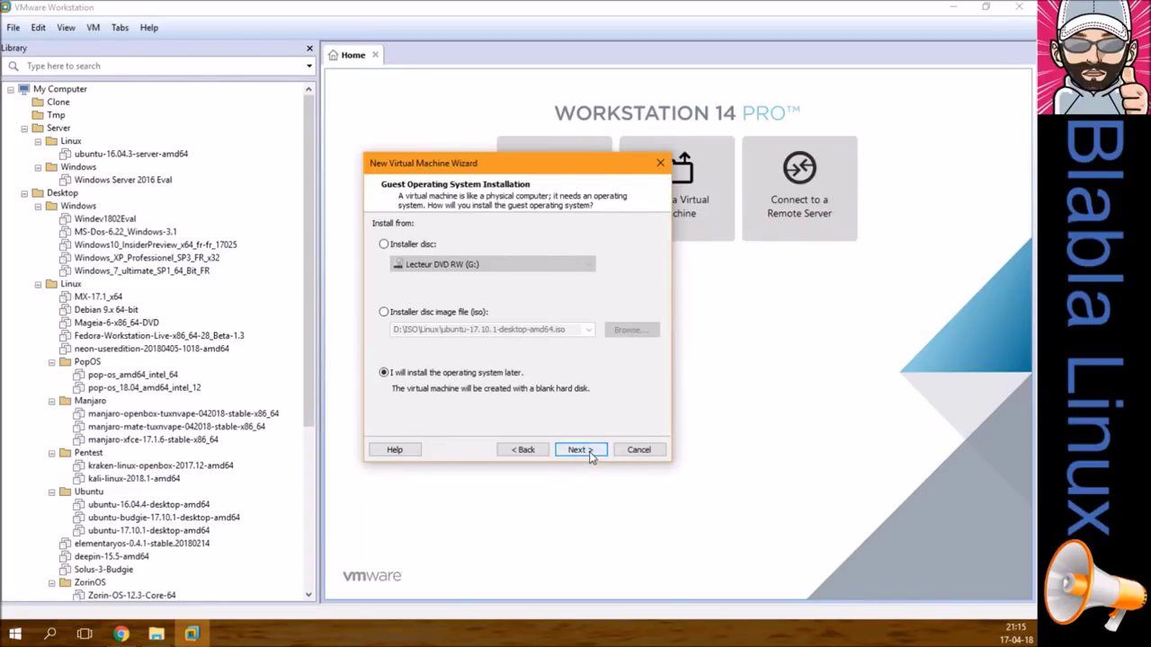
pyautogui.click(589, 450)
pyautogui.click(446, 342)
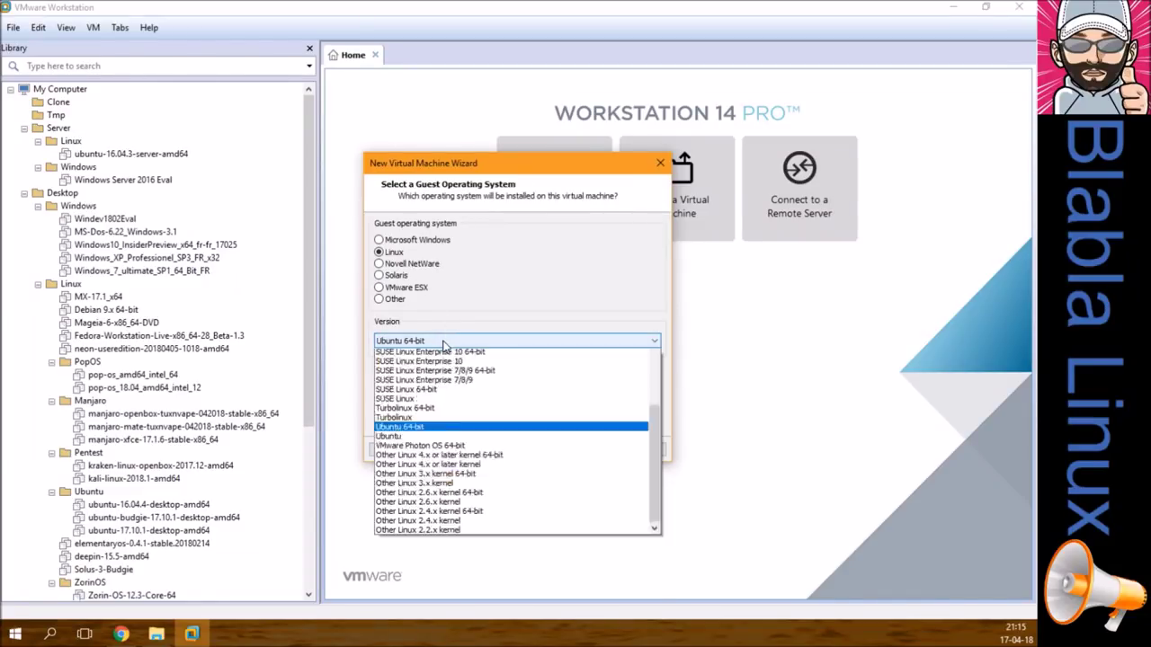
pyautogui.scroll(10, 479, 527)
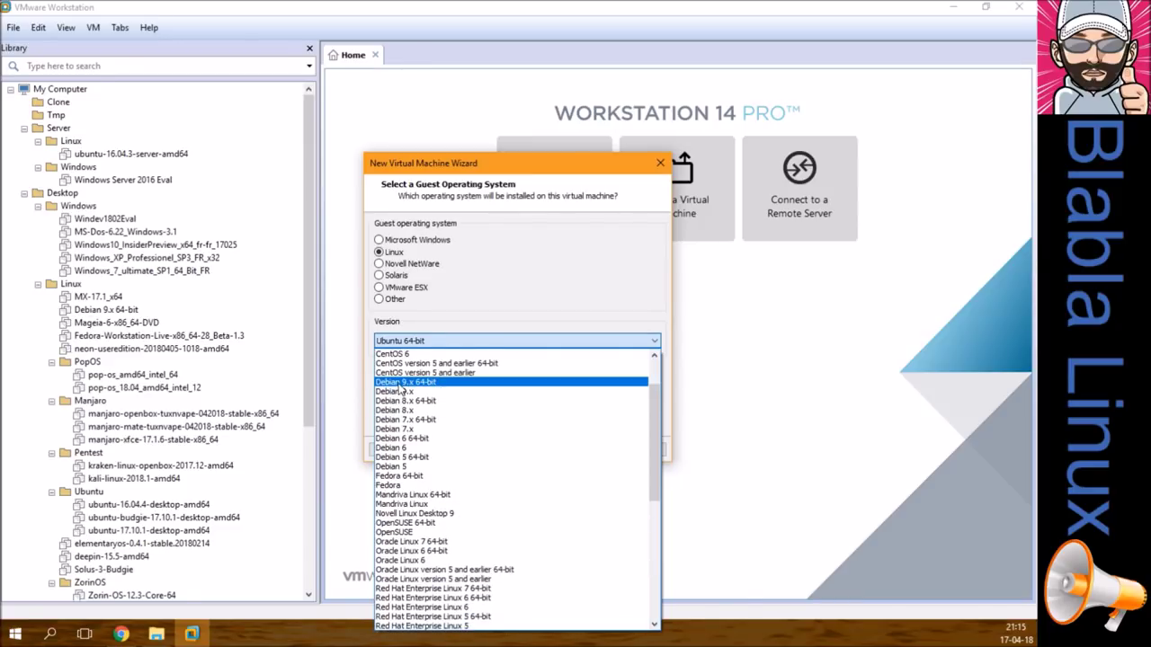
pyautogui.click(402, 384)
# Step: Name the VM MX-17.1_x64-TUTO, store its 20 GB disk as a single file, and customize hardware
pyautogui.click(580, 451)
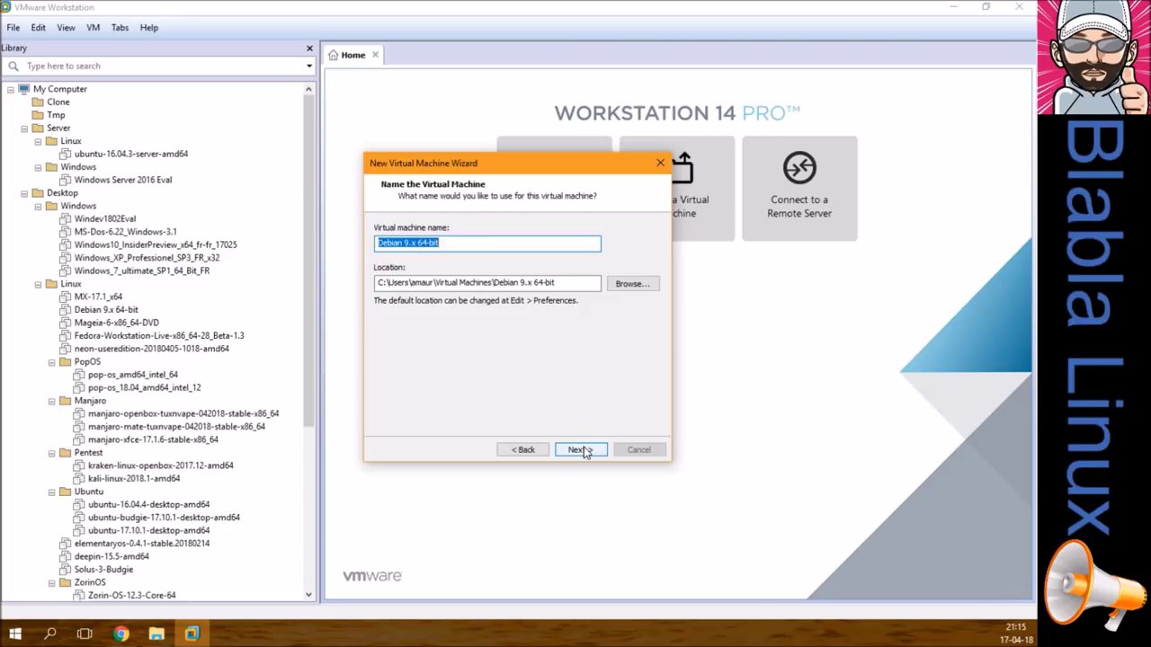
pyautogui.write('MX-17.1_x64-TUTO')
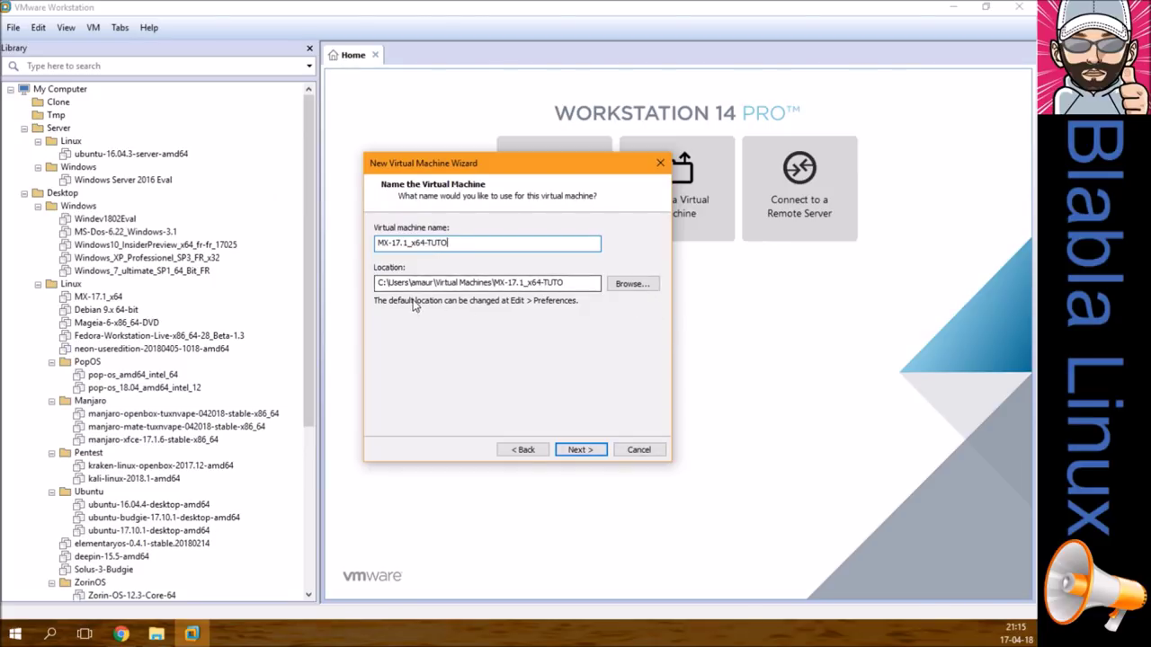
pyautogui.click(575, 450)
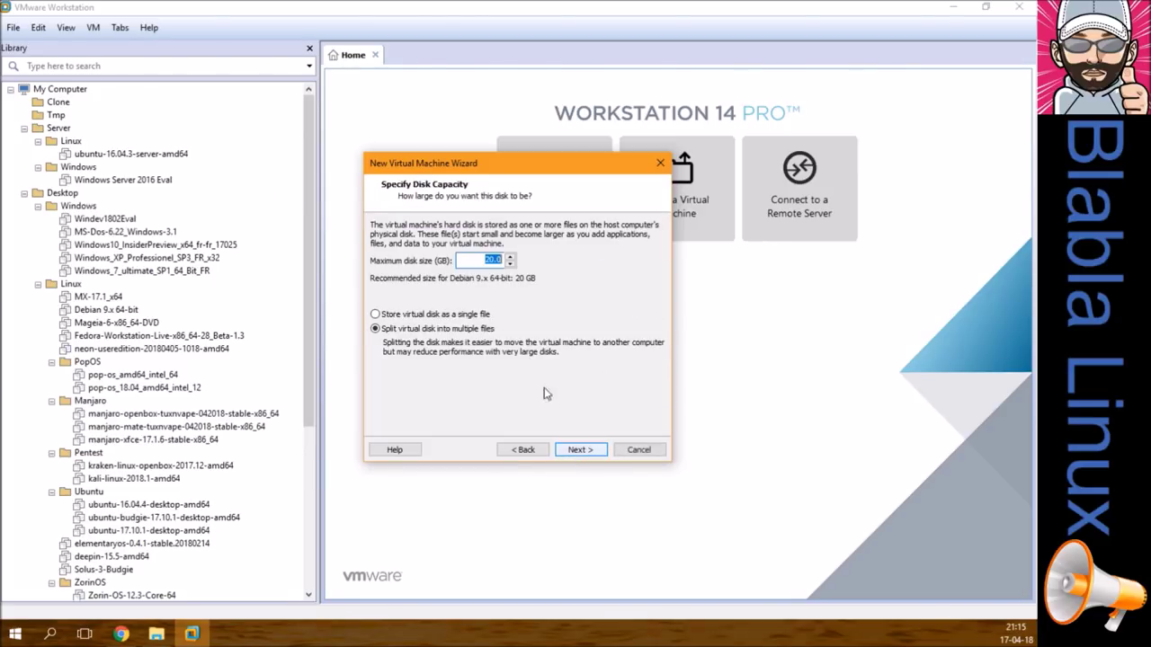
pyautogui.click(432, 315)
pyautogui.click(565, 448)
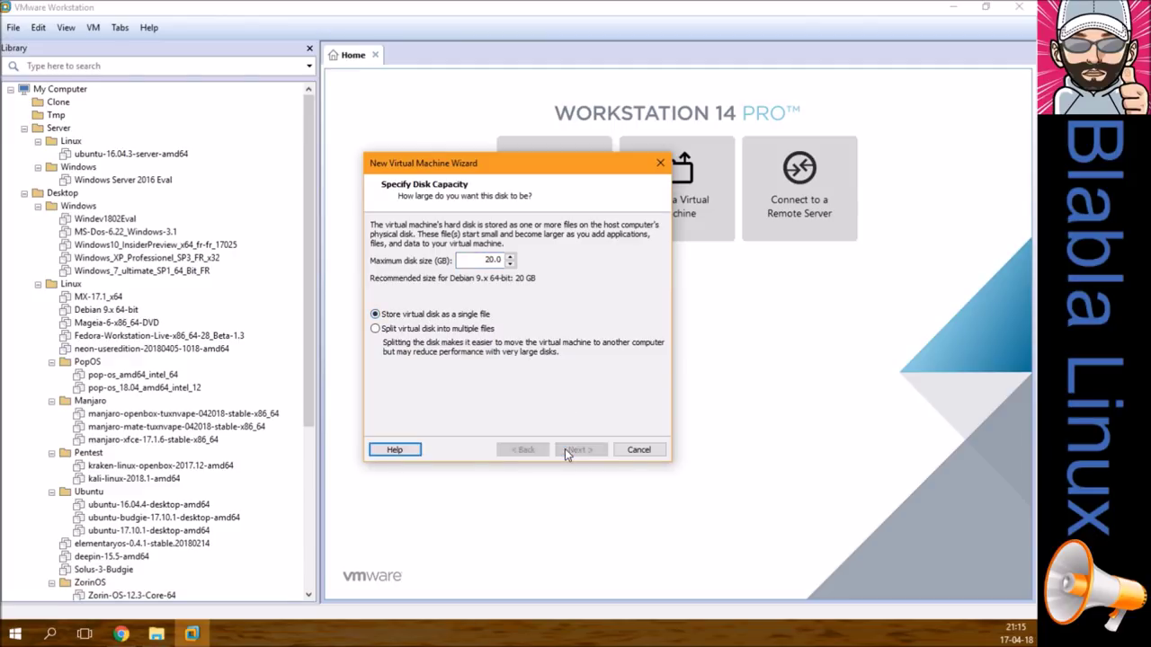
pyautogui.click(459, 367)
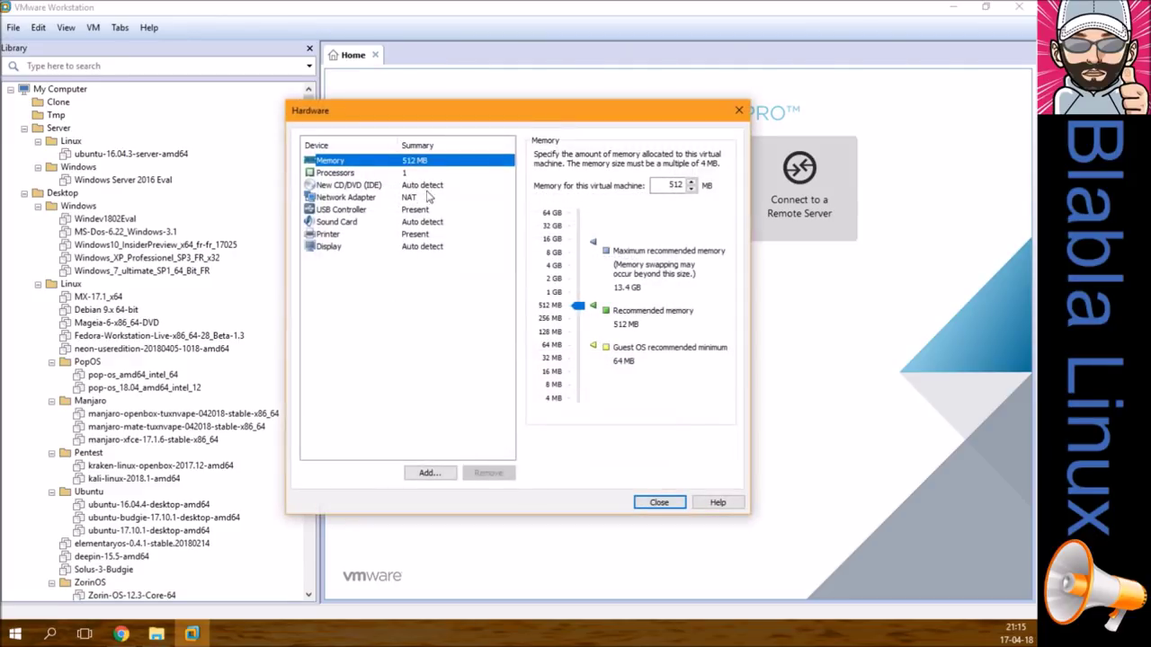
# Step: Give the VM 2 GB memory and 4 cores with VT-x and performance-counter virtualization
pyautogui.moveTo(656, 186); pyautogui.dragTo(727, 186)
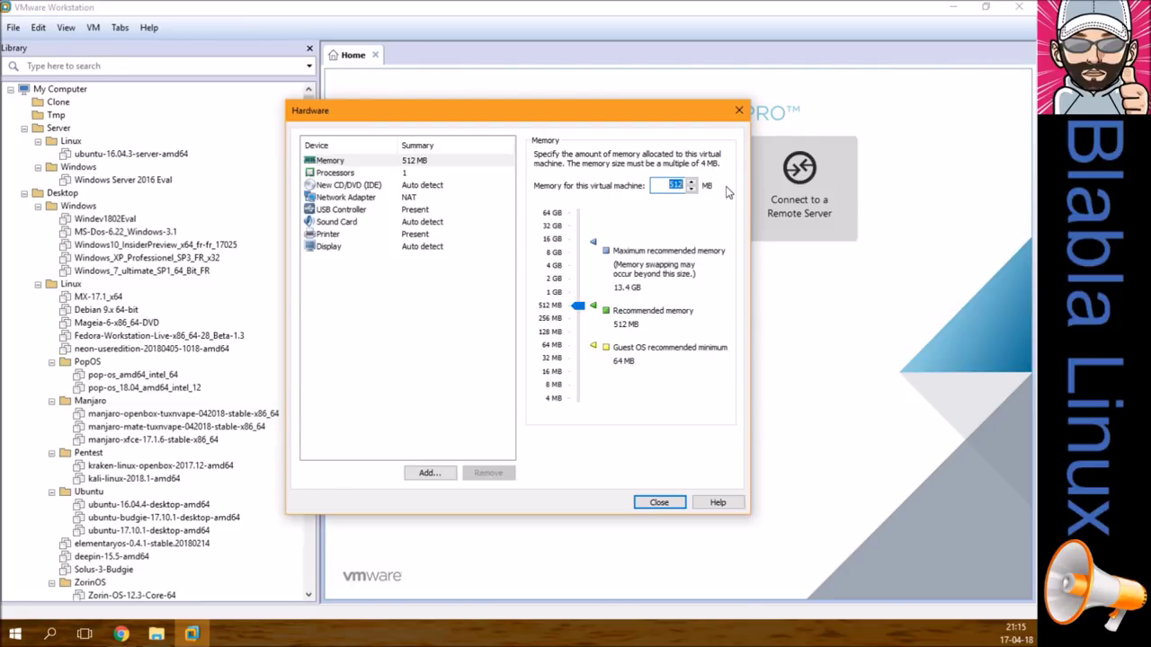
pyautogui.write('2048')
pyautogui.click(396, 173)
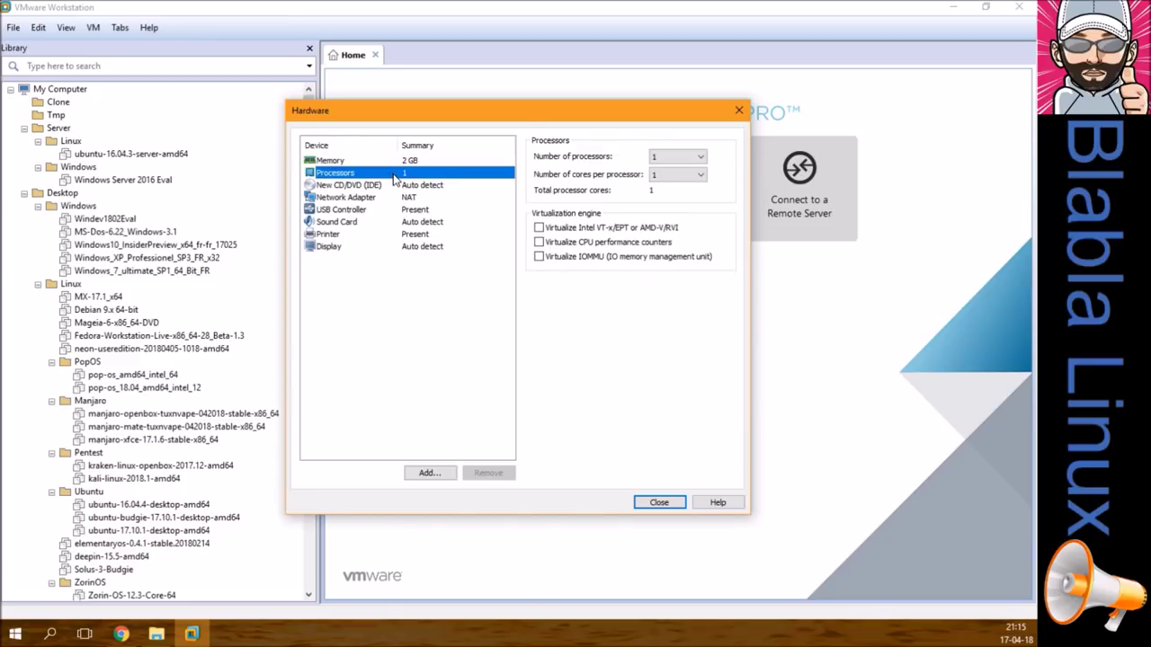
pyautogui.click(657, 176)
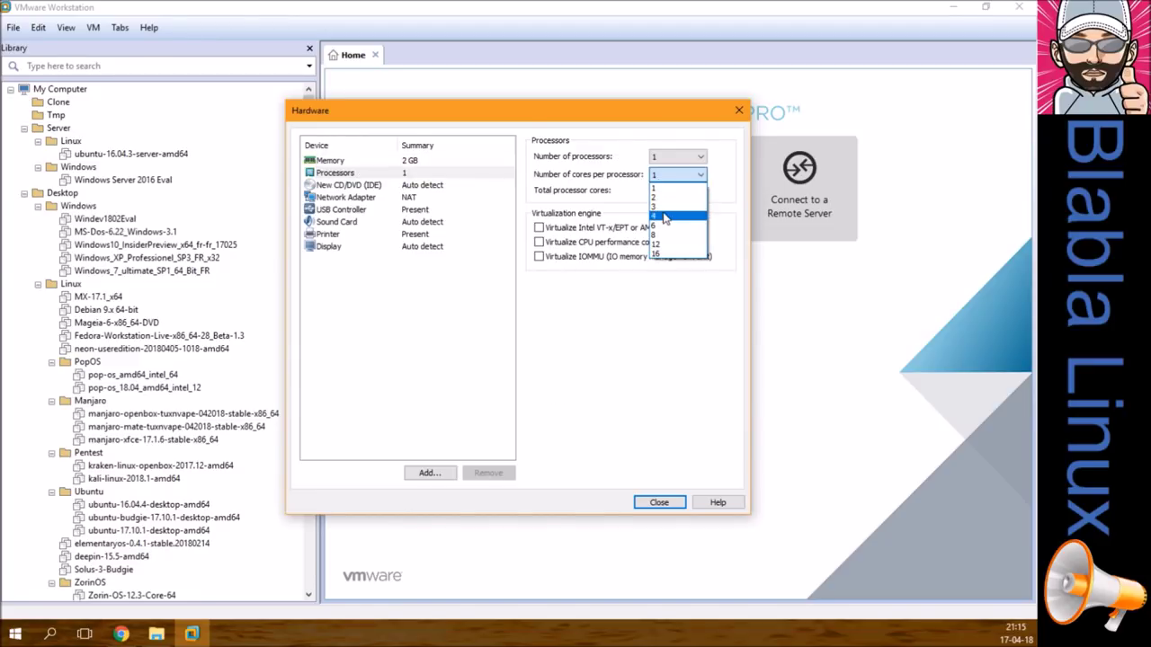
pyautogui.click(667, 214)
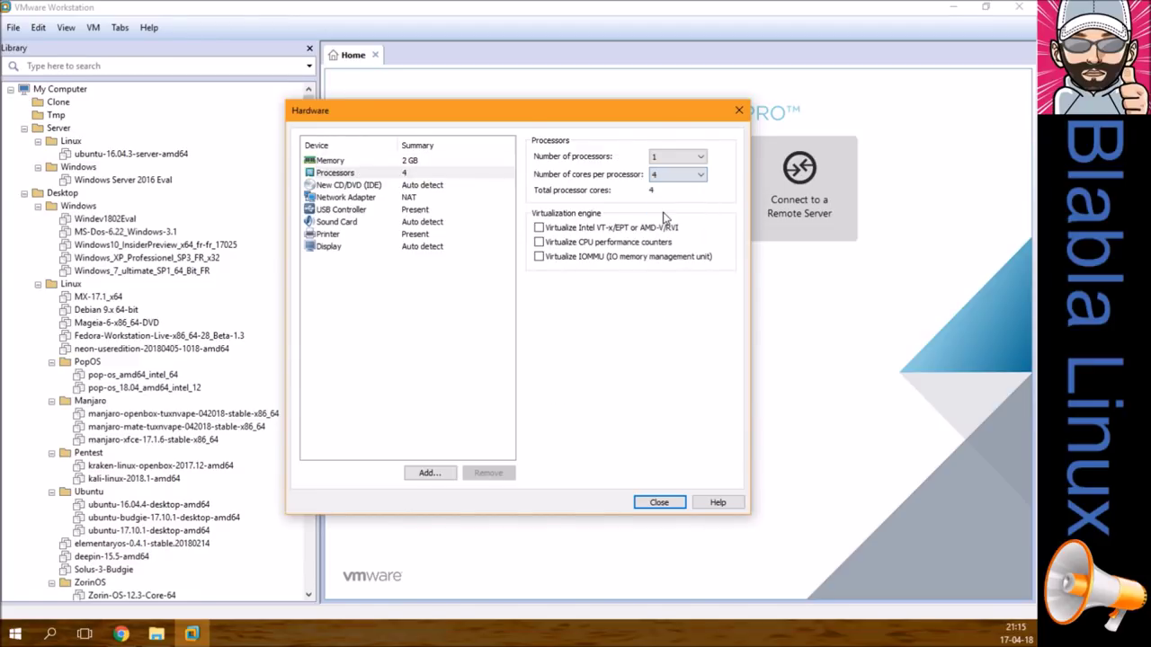
pyautogui.click(564, 230)
pyautogui.click(569, 243)
# Step: Set the CD/DVD drive to use an ISO image file and browse for it
pyautogui.click(432, 186)
pyautogui.click(604, 242)
pyautogui.click(698, 260)
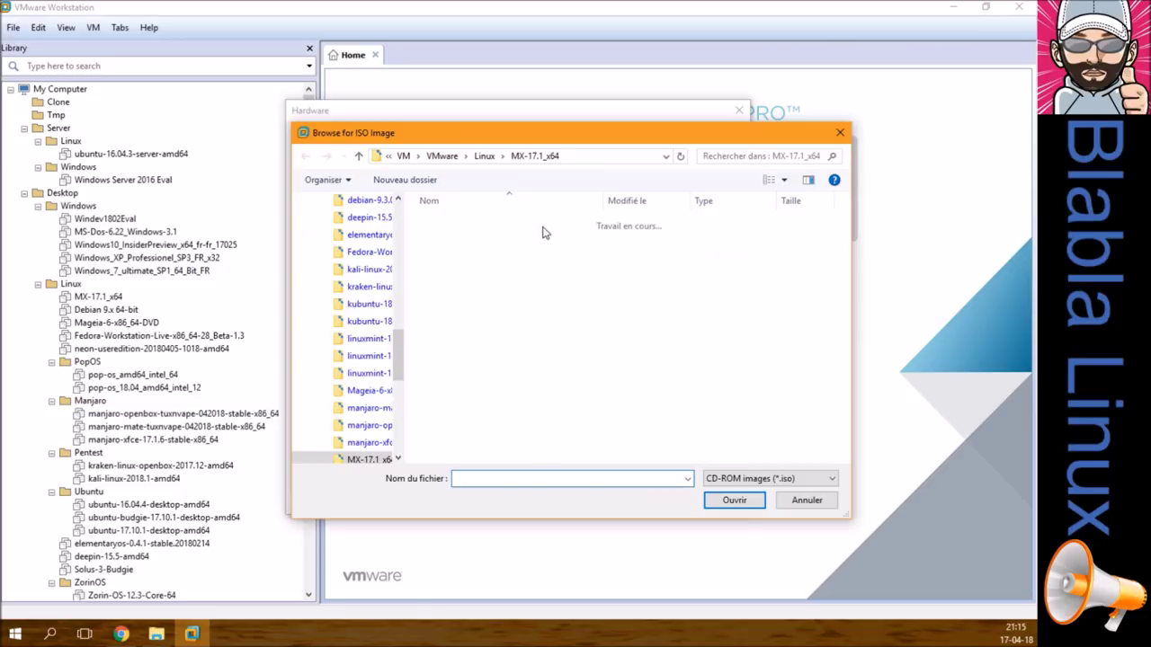
# Step: Attach MX-17.1_x64.iso from the D:\ISO\Linux folder to the virtual drive
pyautogui.scroll(-5, 396, 424)
pyautogui.moveTo(396, 424); pyautogui.dragTo(402, 211)
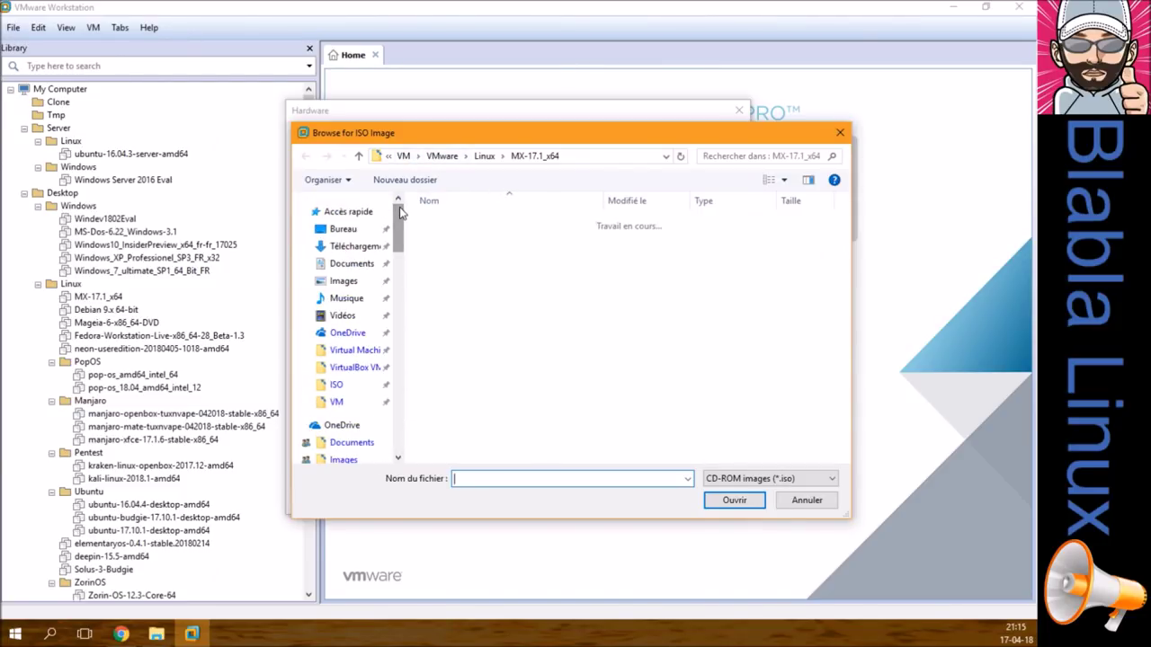
pyautogui.click(336, 384)
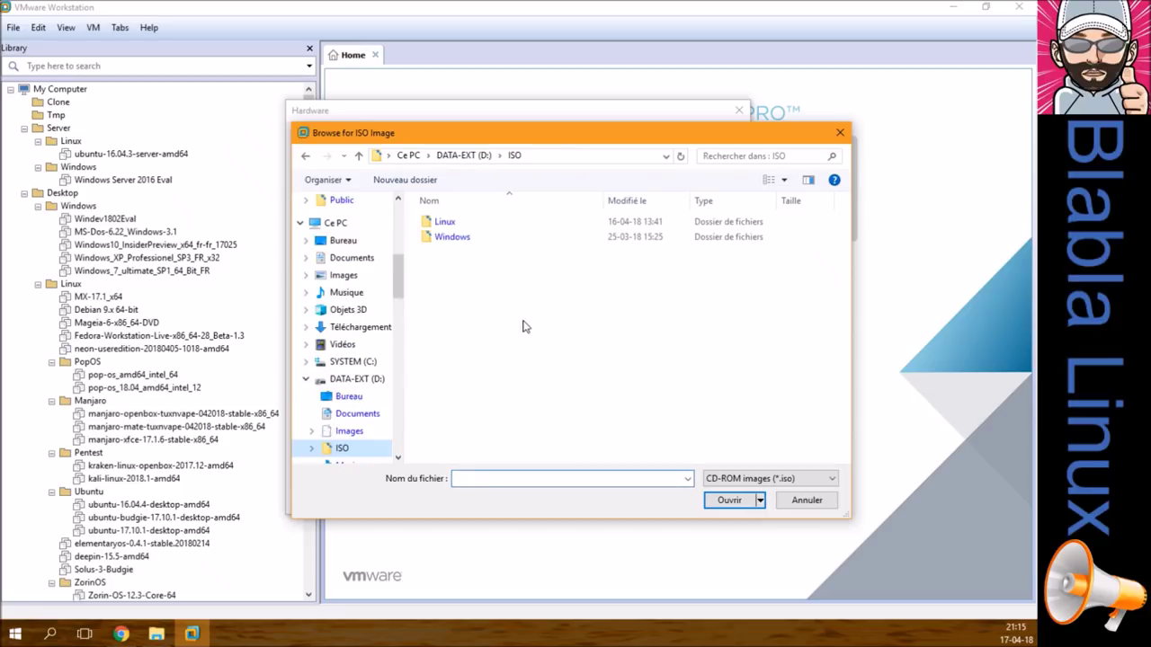
pyautogui.doubleClick(448, 225)
pyautogui.scroll(-3, 504, 378)
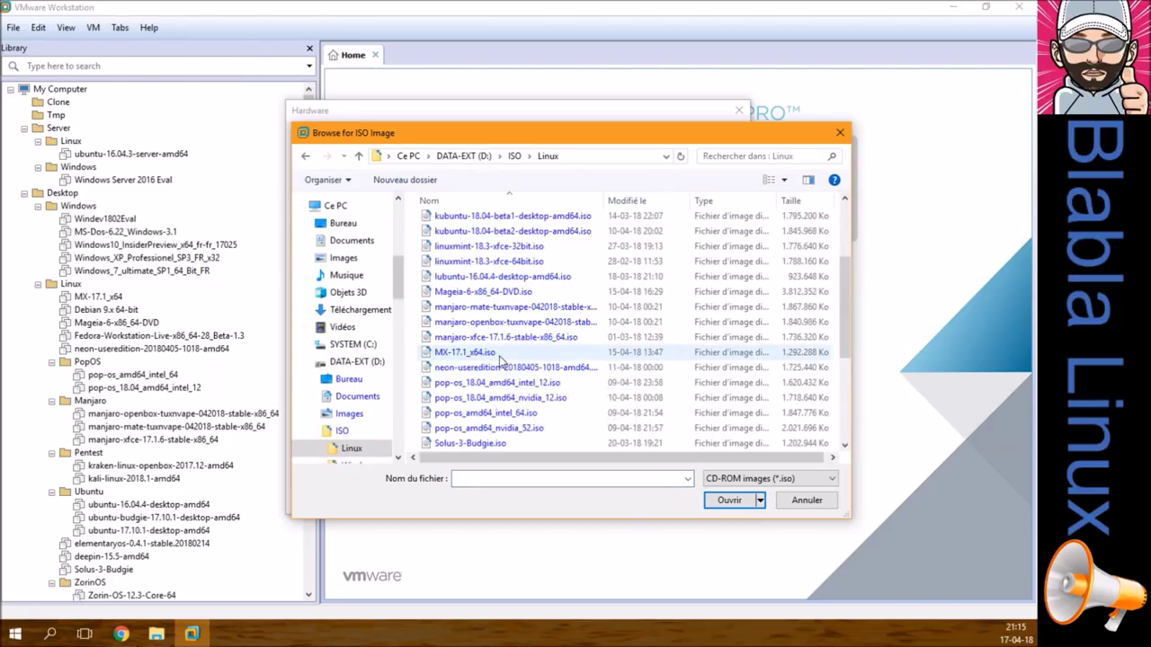
pyautogui.doubleClick(485, 352)
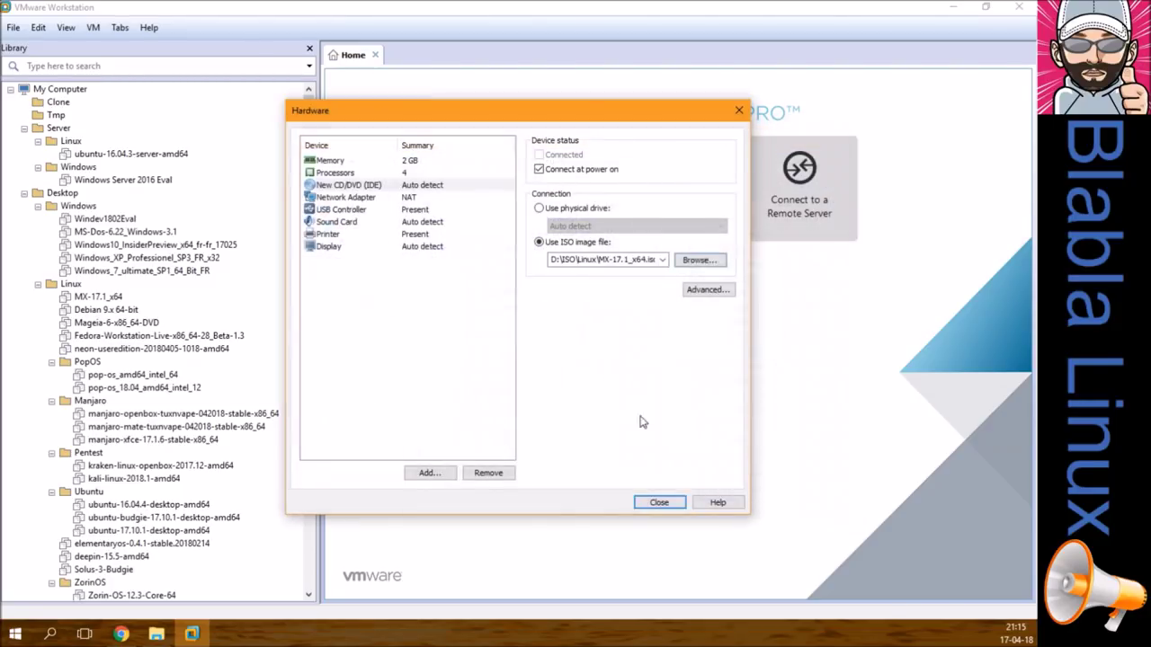
# Step: Stop new USB devices auto-connecting and show all USB input devices
pyautogui.click(356, 197)
pyautogui.click(351, 209)
pyautogui.click(539, 173)
pyautogui.click(538, 187)
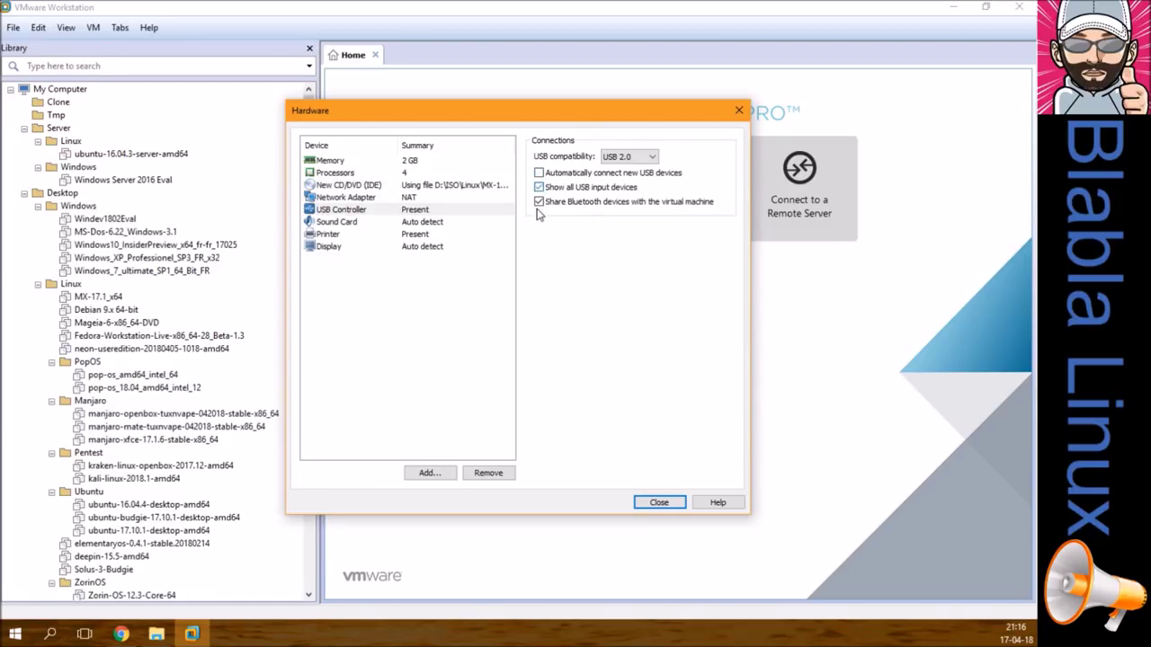
# Step: Remove the virtual printer, enable 3D graphics acceleration, and finish creating the VM
pyautogui.click(356, 222)
pyautogui.click(351, 236)
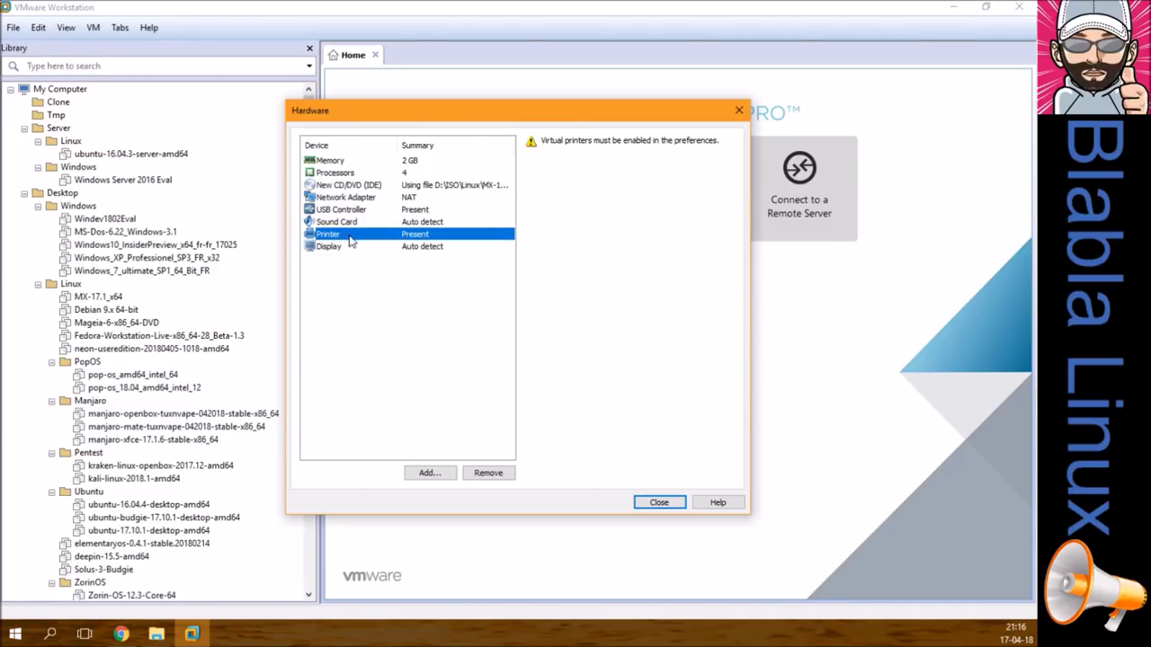
pyautogui.click(495, 473)
pyautogui.click(538, 155)
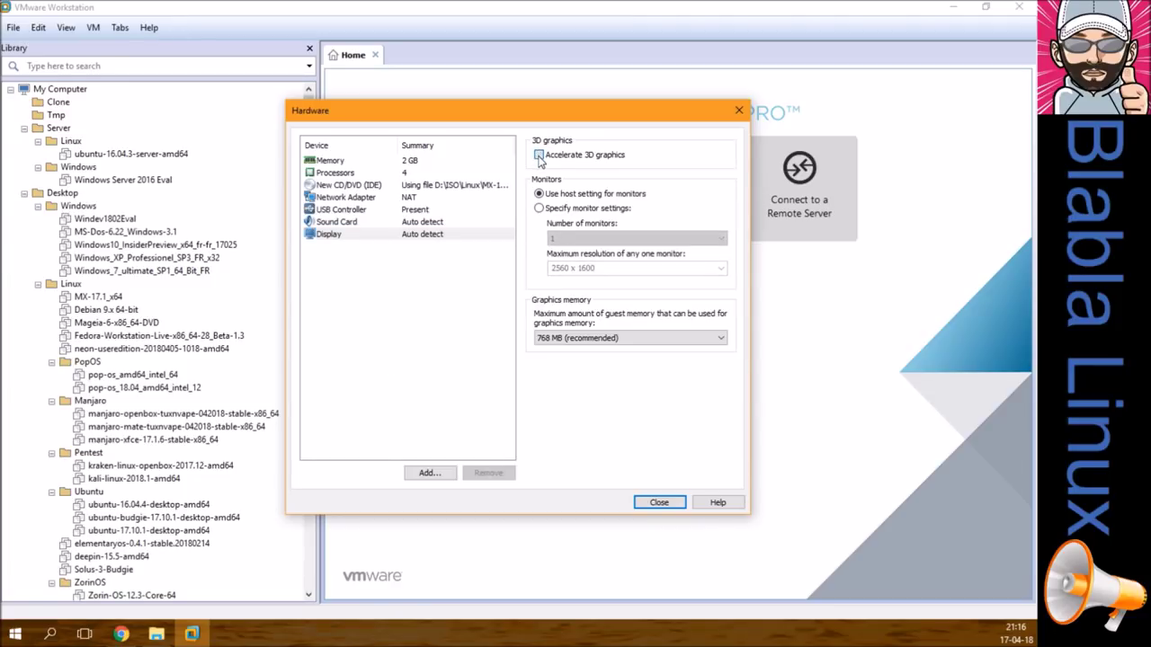
pyautogui.click(657, 504)
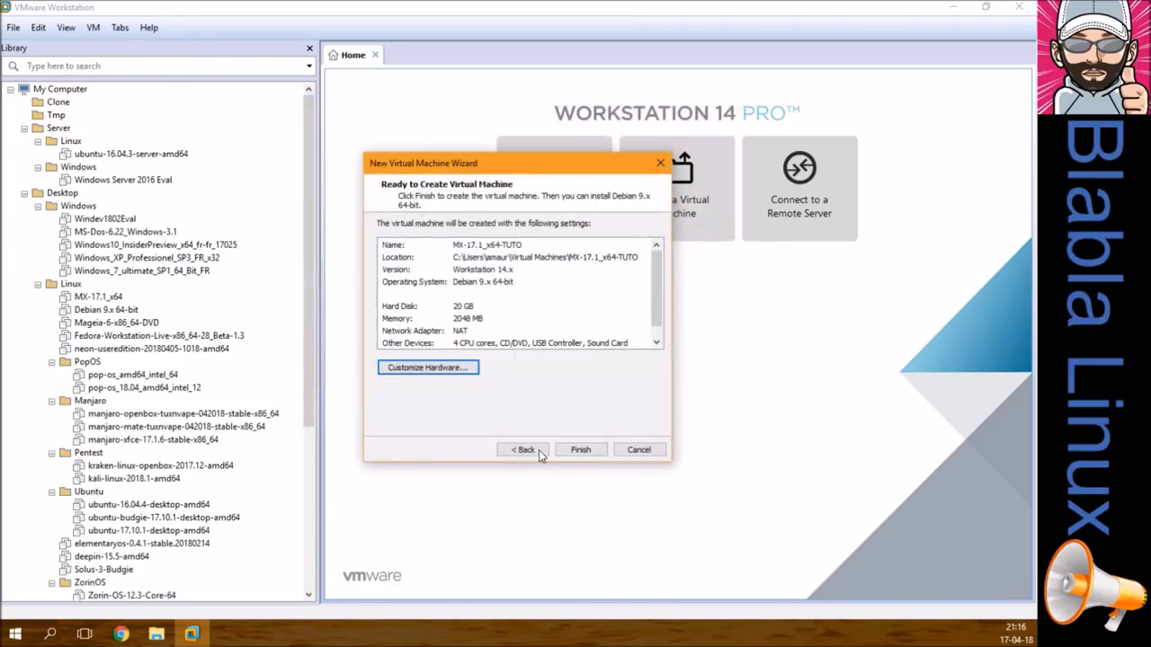
pyautogui.click(575, 451)
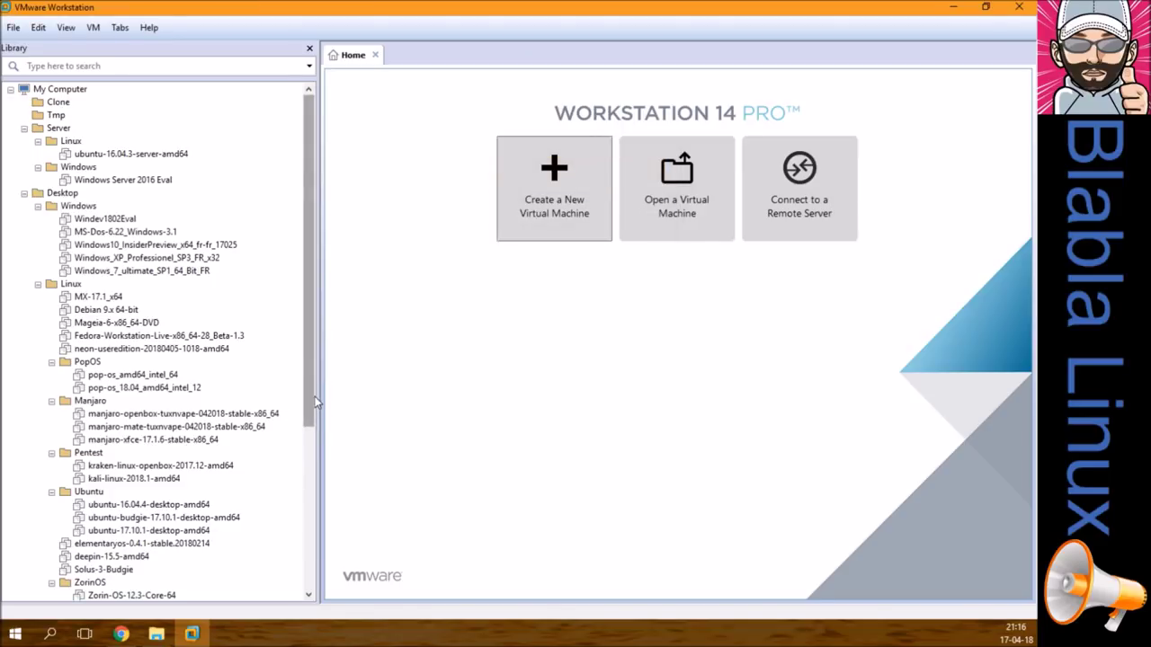
# Step: Move MX-17.1_x64-TUTO into the Tmp library folder and note the guest account passwords in its description
pyautogui.moveTo(309, 383); pyautogui.dragTo(309, 550)
pyautogui.moveTo(99, 570); pyautogui.dragTo(155, 106)
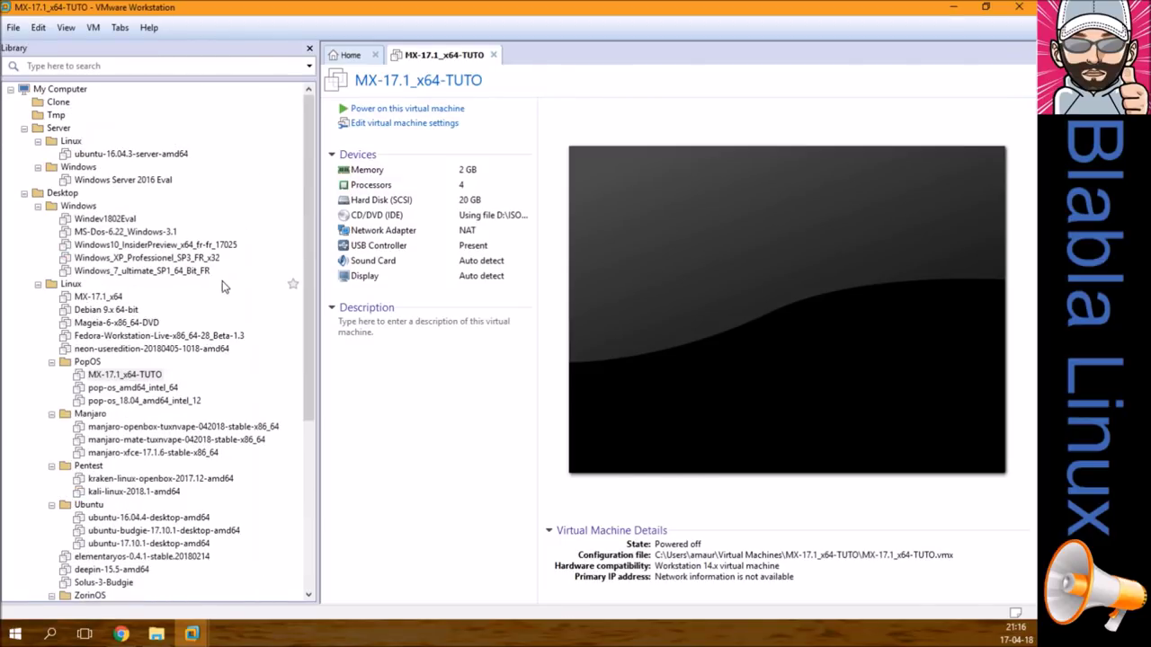
pyautogui.moveTo(112, 378); pyautogui.dragTo(67, 120)
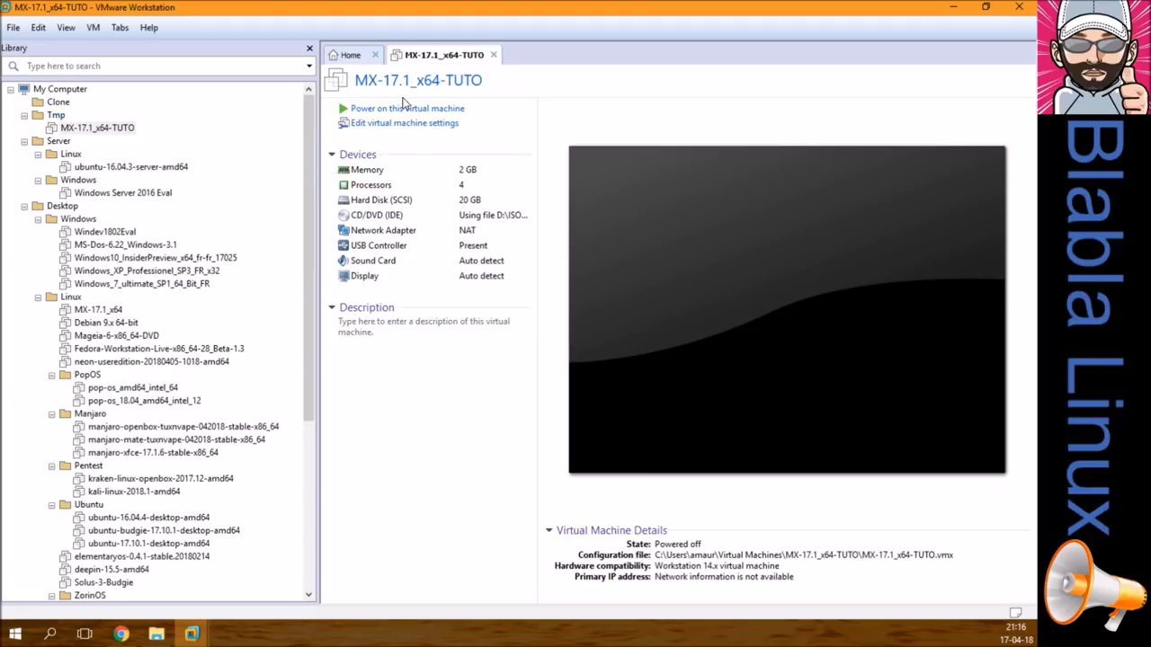
pyautogui.click(383, 325)
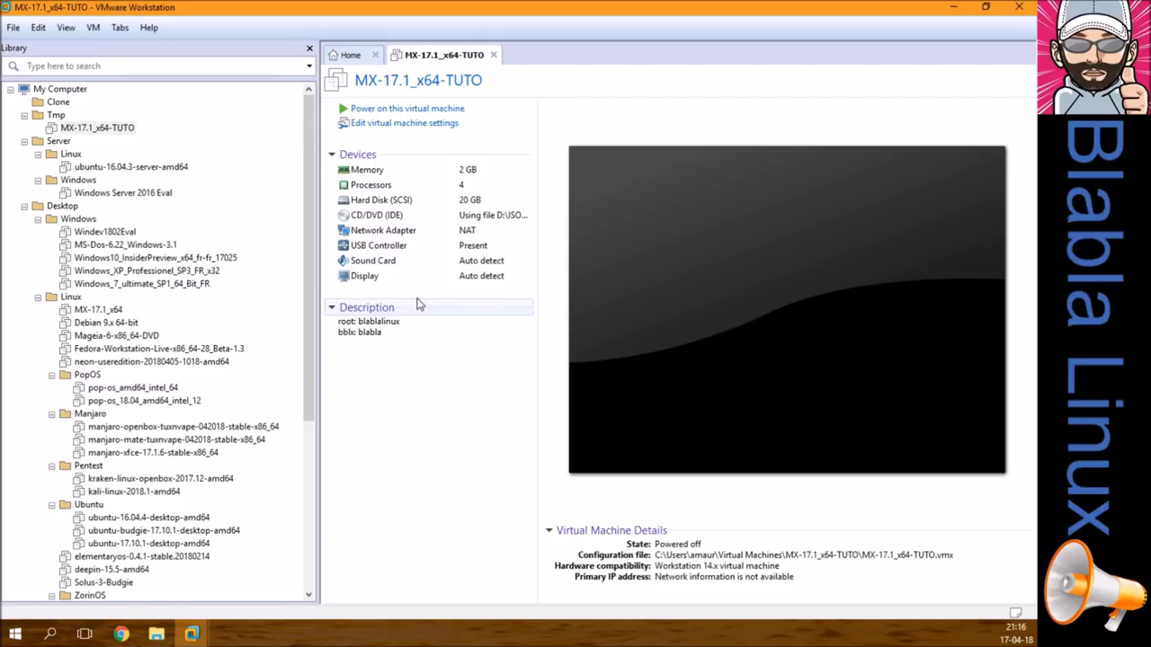
pyautogui.click(378, 125)
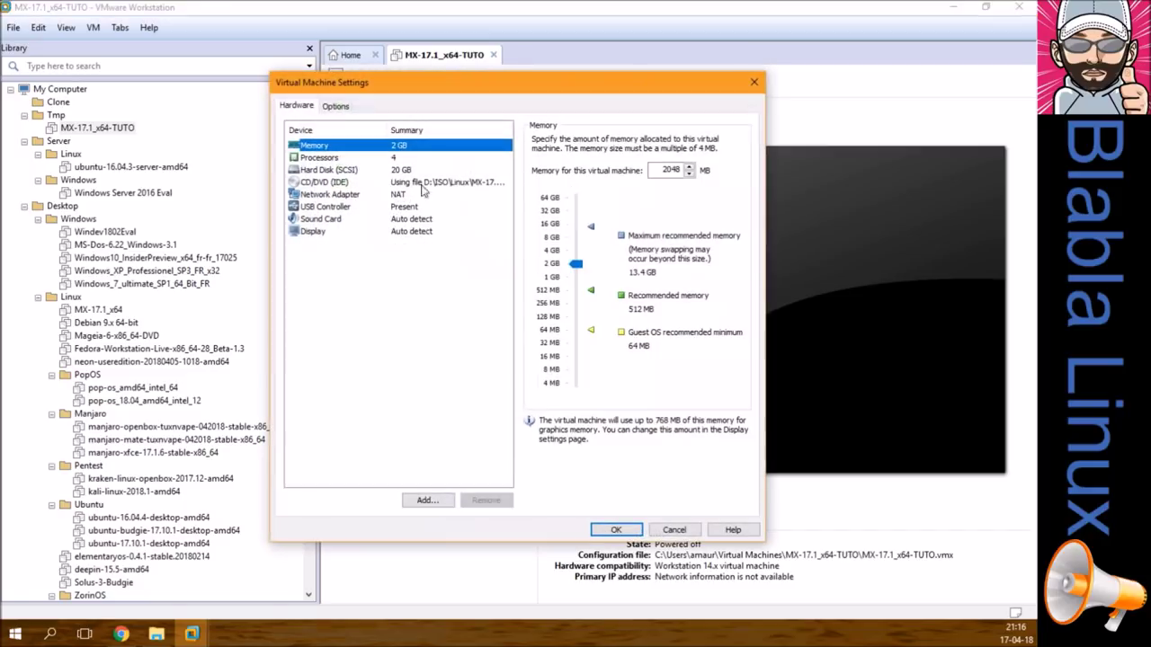
# Step: Set the enhanced keyboard to 'Use if available' and enable guest time synchronization with the host
pyautogui.click(329, 108)
pyautogui.click(546, 388)
pyautogui.click(550, 412)
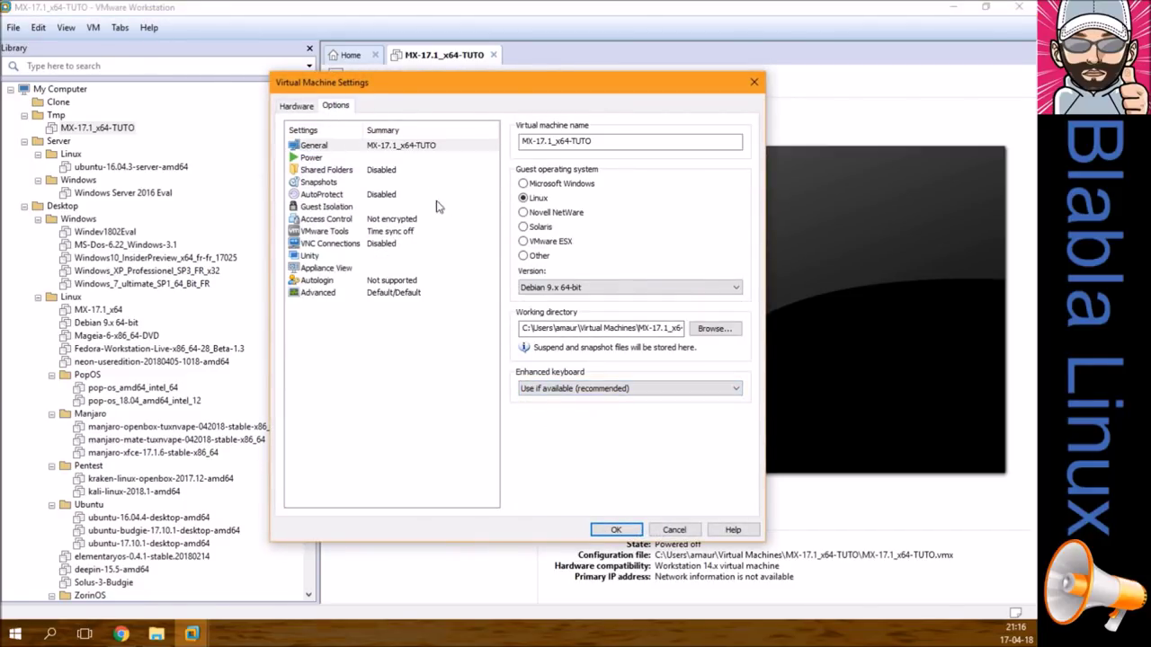
pyautogui.click(380, 158)
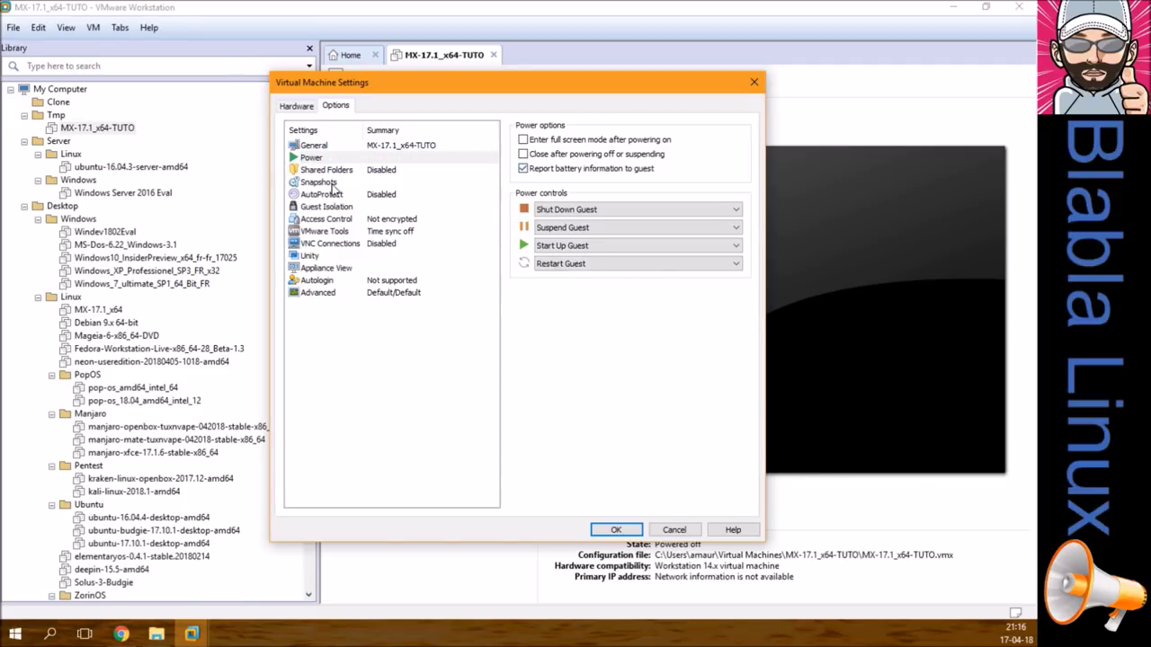
pyautogui.click(325, 231)
pyautogui.click(539, 142)
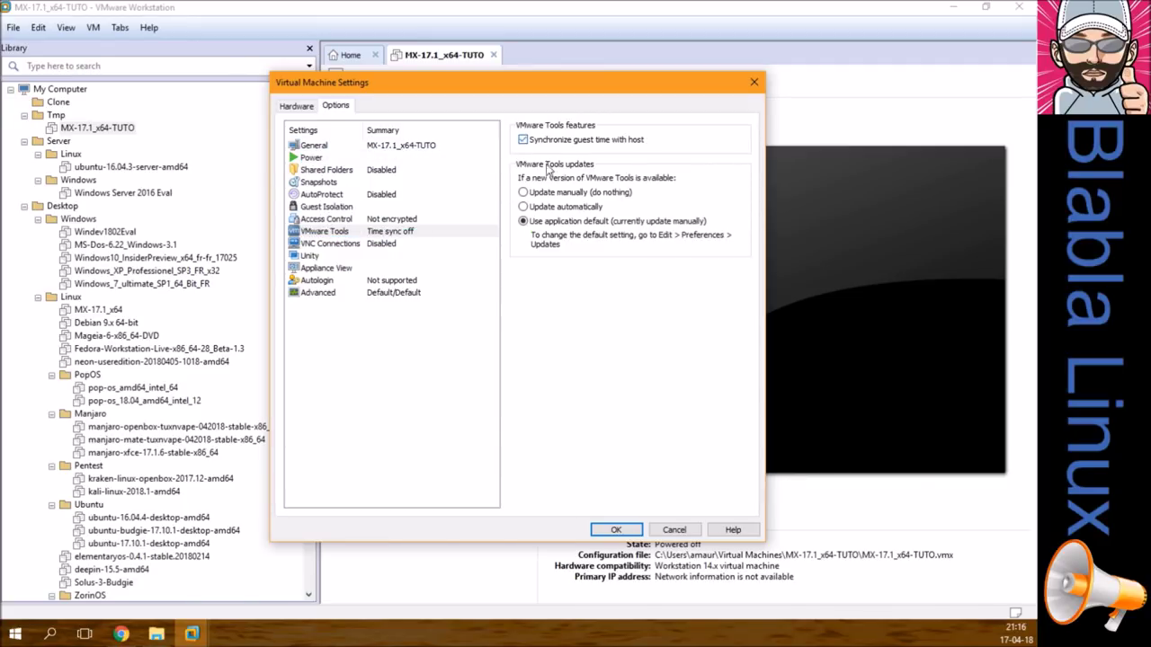
pyautogui.click(605, 532)
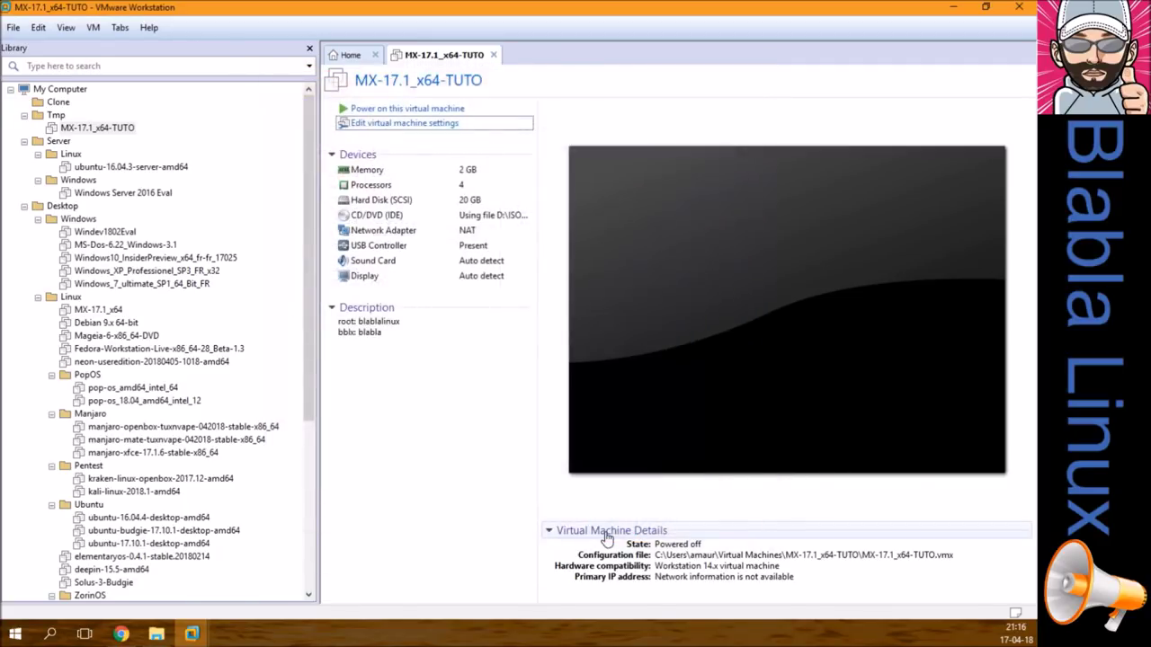
# Step: Power on MX-17.1_x64-TUTO, hide the library with F9, and halt the boot menu countdown
pyautogui.click(395, 108)
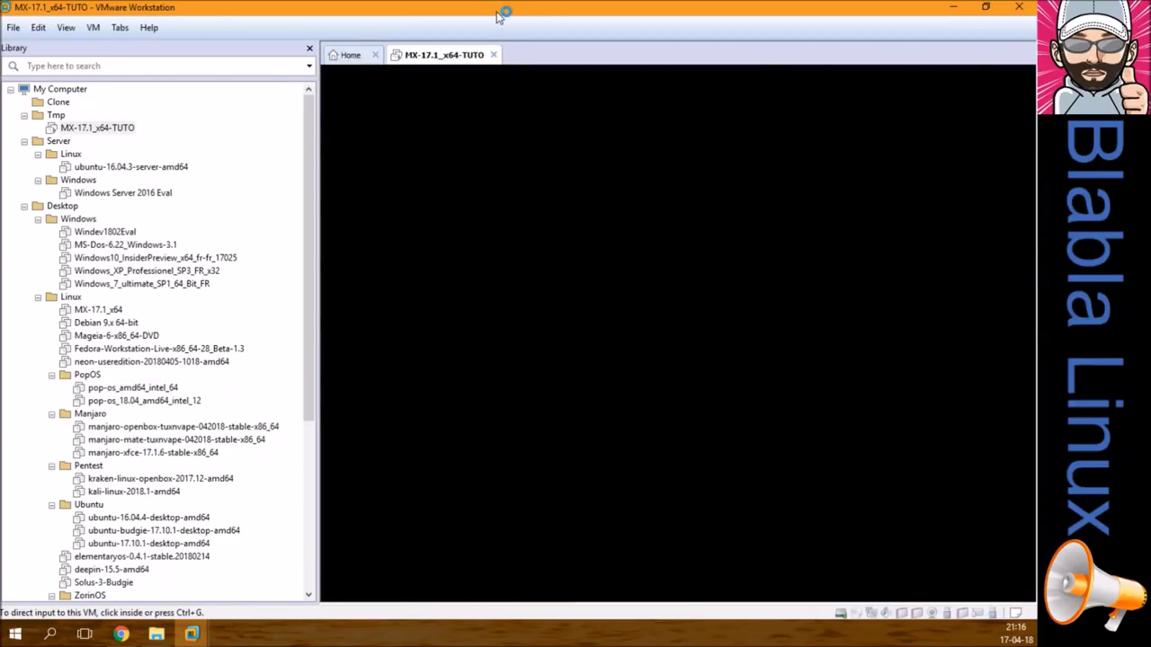
pyautogui.press('F9')
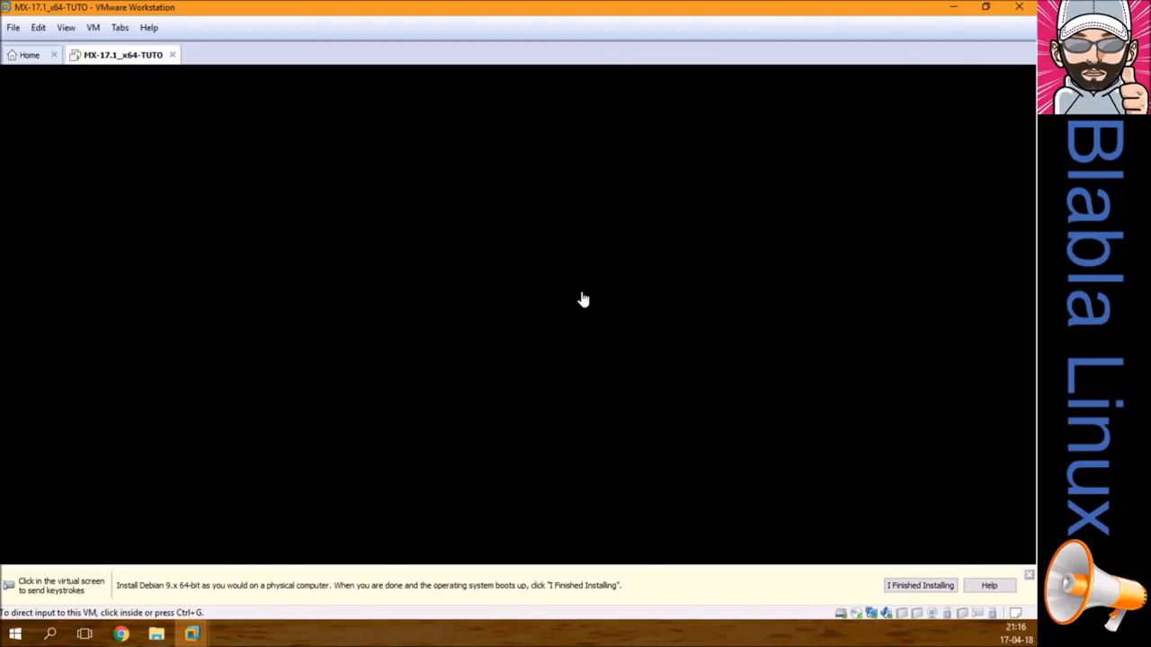
pyautogui.click(1030, 573)
pyautogui.click(709, 368)
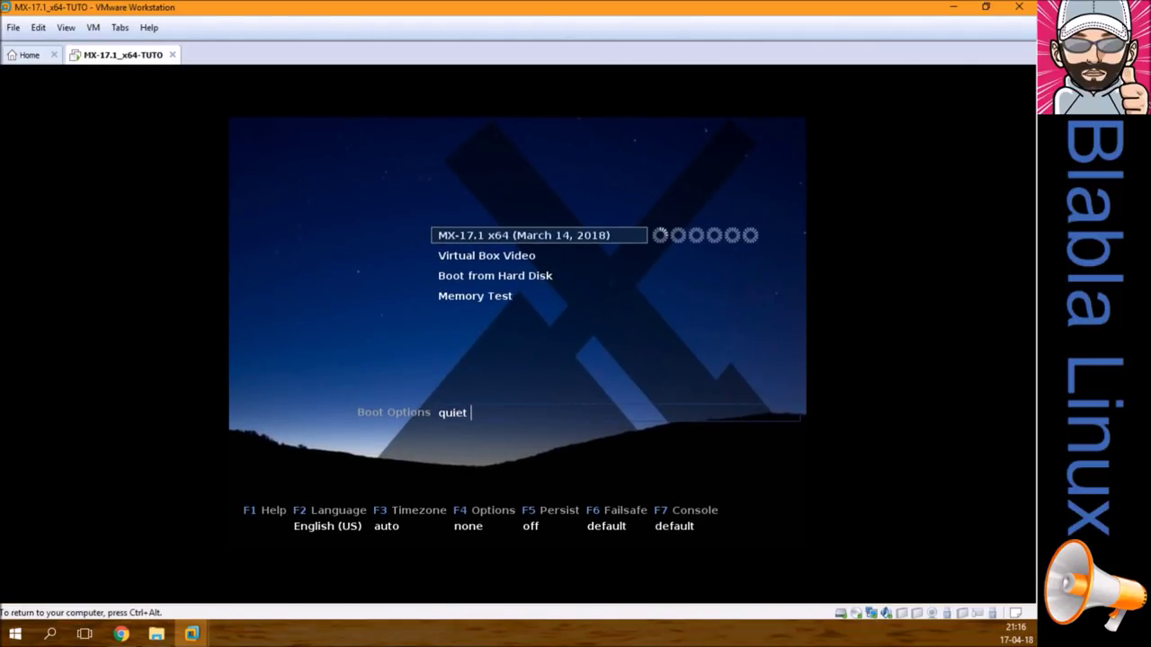
pyautogui.press('Down')
pyautogui.press('Up')
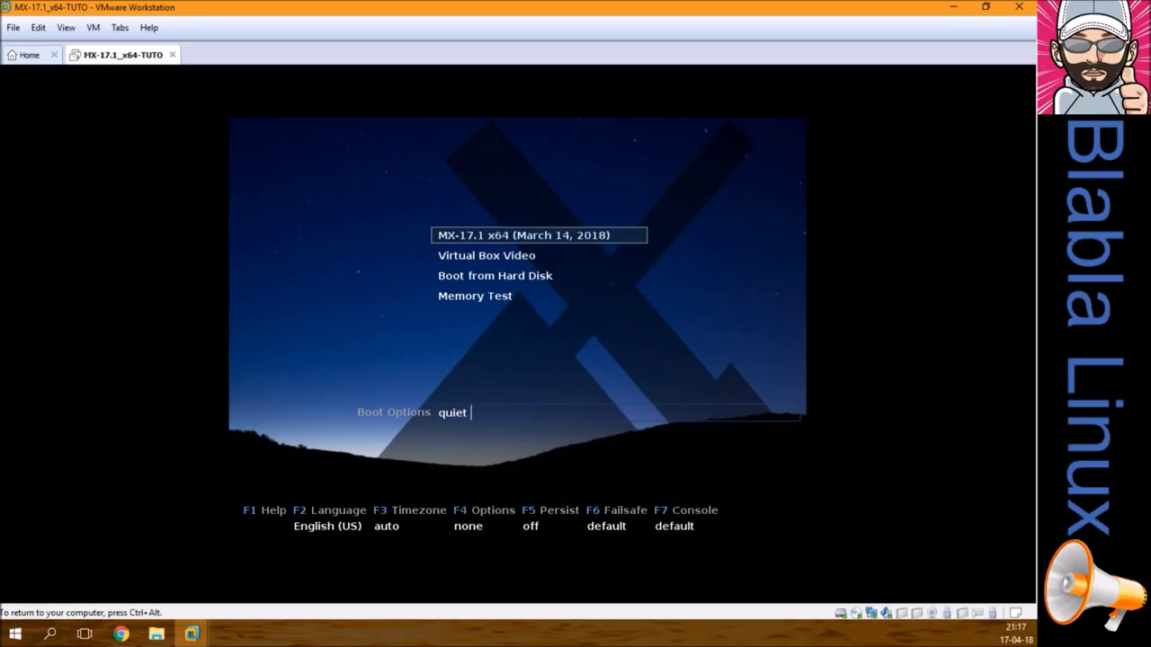
# Step: Set the boot language to Français (BE), leave the timezone on auto, and boot MX-17.1 live
pyautogui.press('F2')
pyautogui.press('Down')
pyautogui.press('Down')
pyautogui.press('Down')
pyautogui.press('Down')
pyautogui.press('Down')
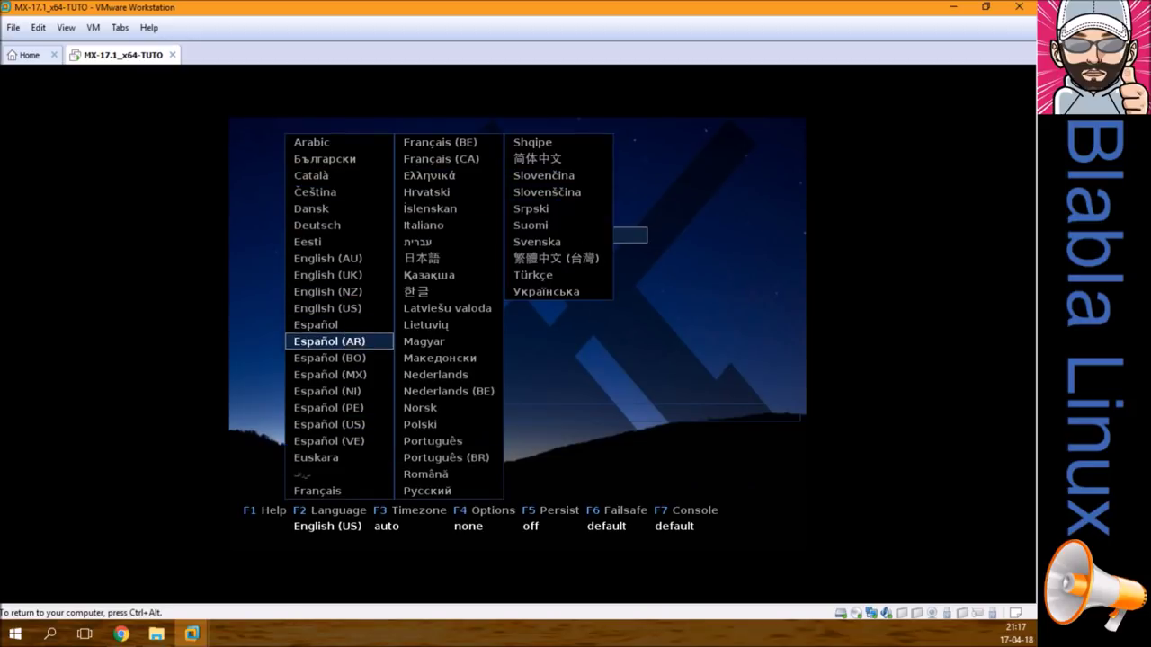
pyautogui.press('Down')
pyautogui.press('Down')
pyautogui.press('Down')
pyautogui.press('Down')
pyautogui.press('Down')
pyautogui.press('Down')
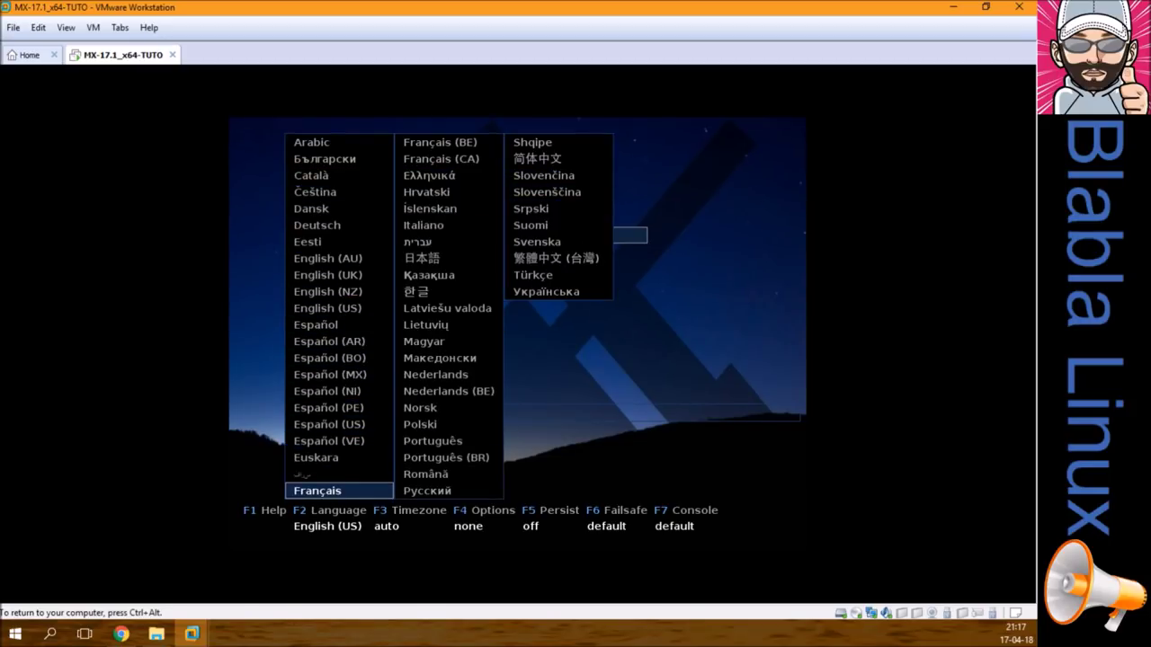
pyautogui.press('Down')
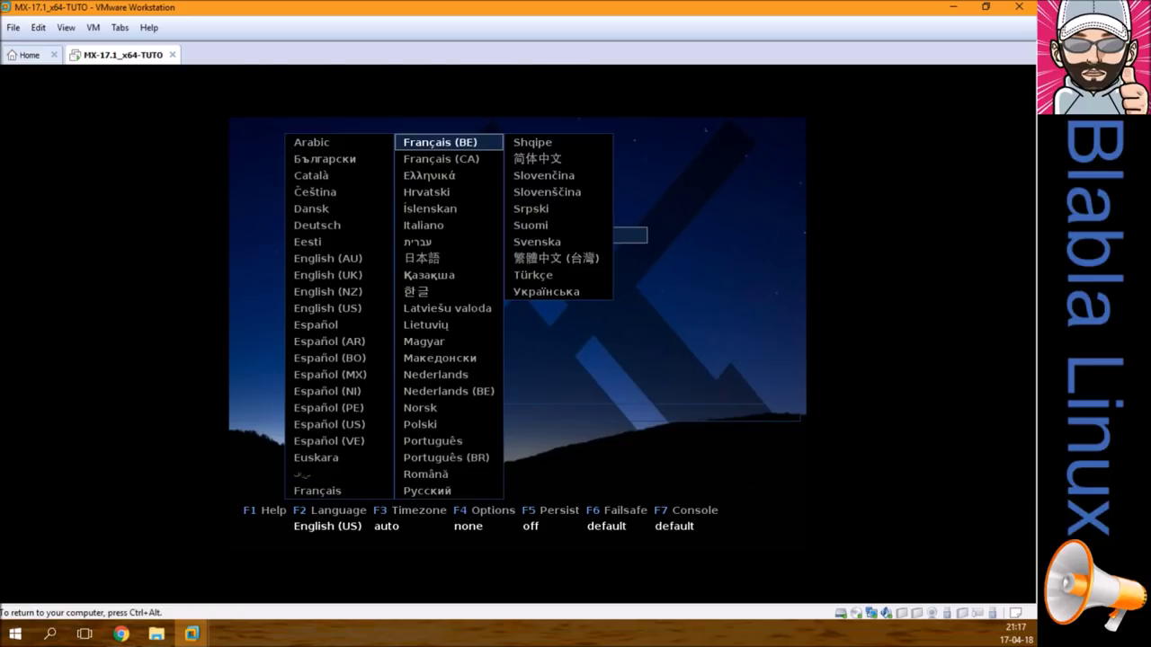
pyautogui.press('Return')
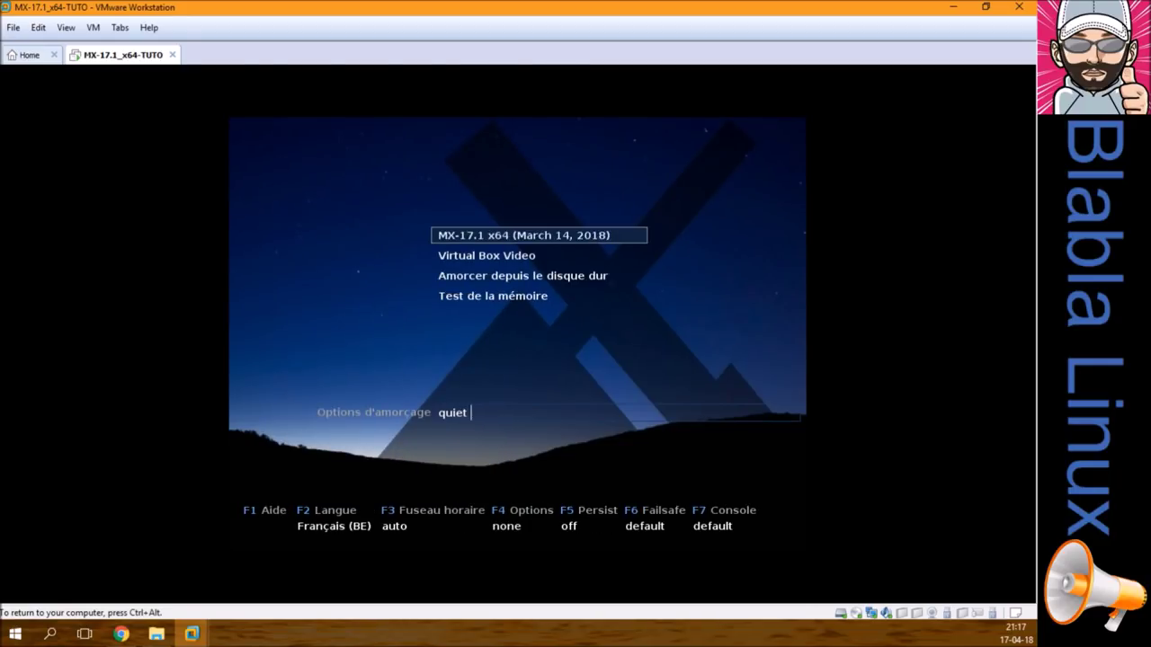
pyautogui.press('F3')
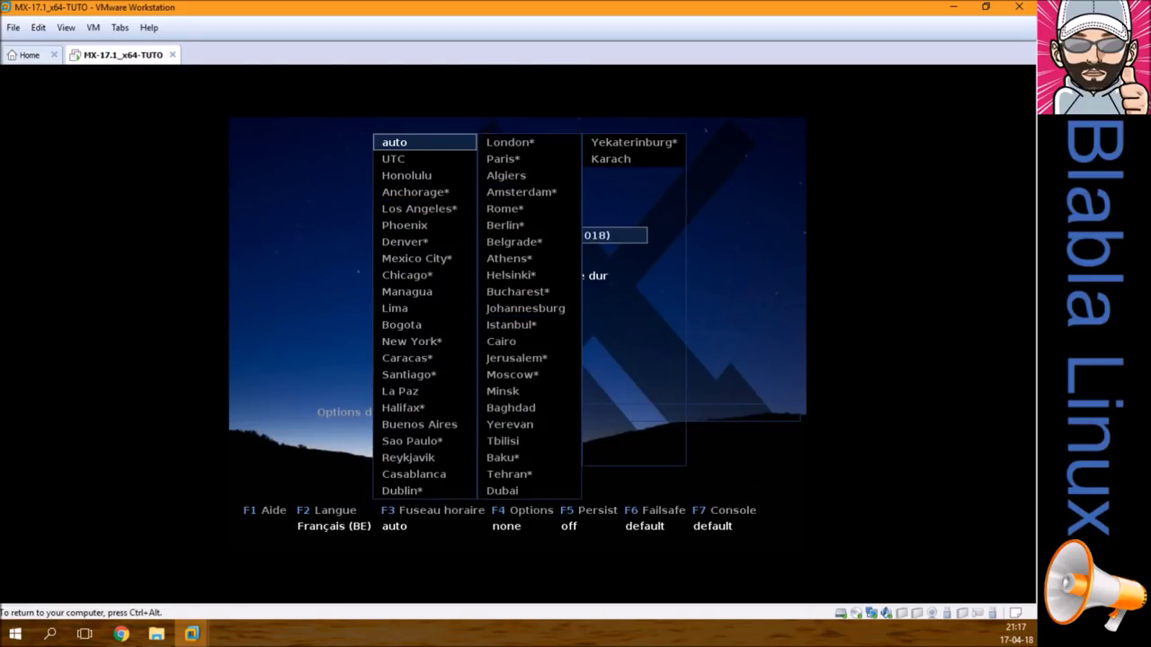
pyautogui.press('Escape')
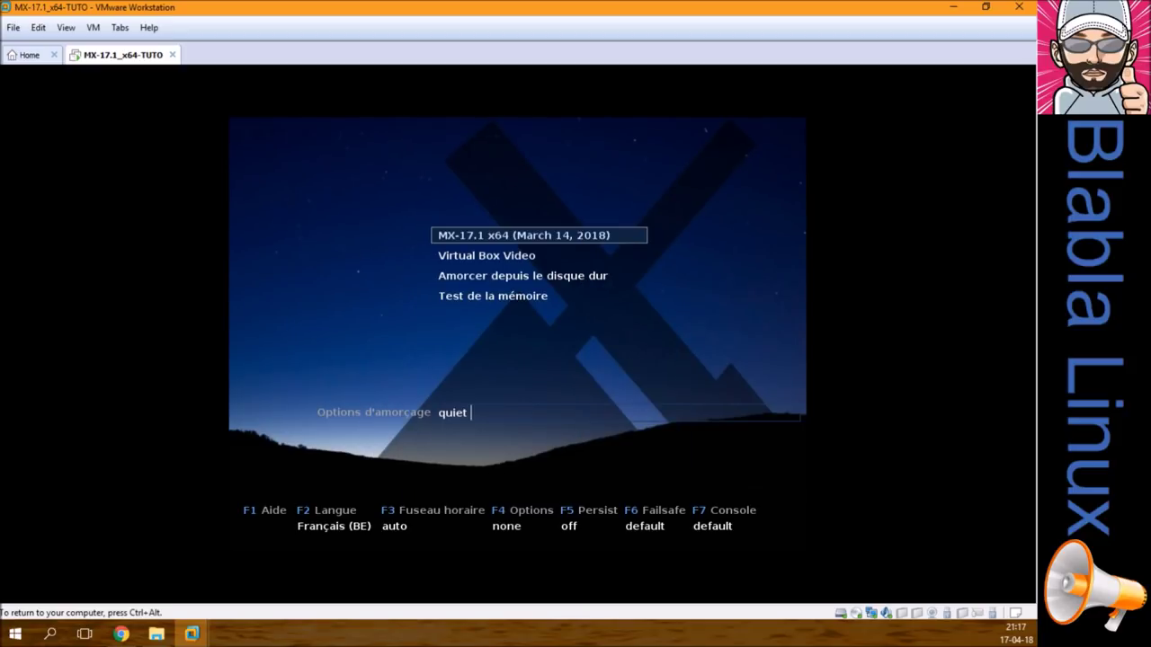
pyautogui.press('Return')
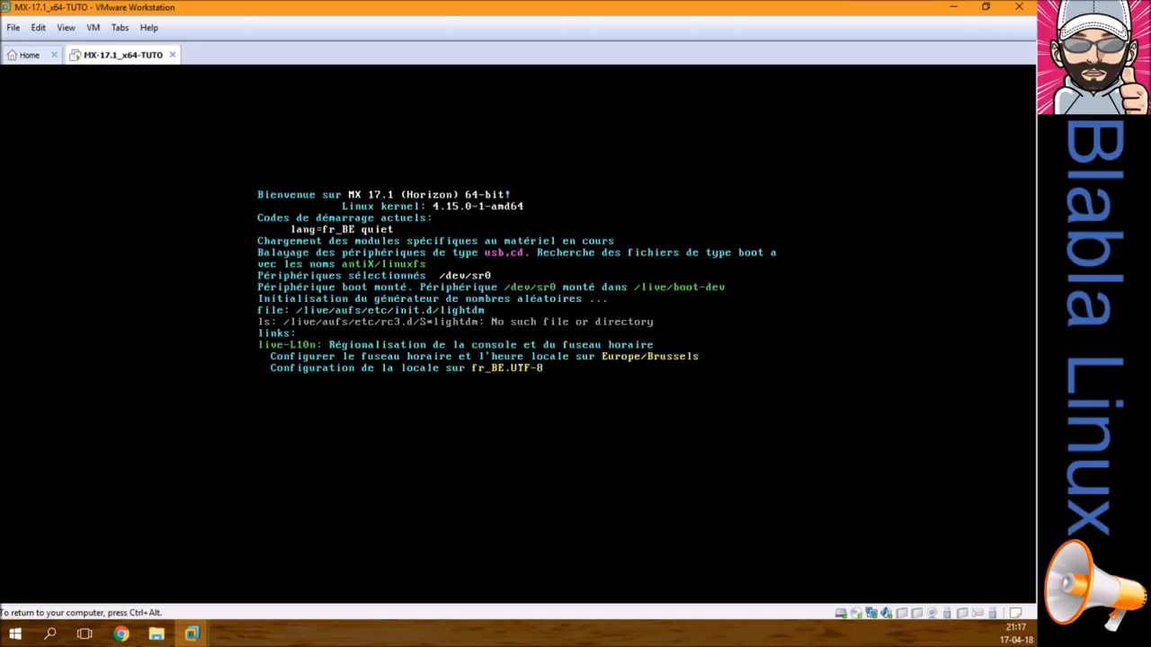
# Step: Release and recapture VM input, then close the MX Accueil welcome window with Fermer
pyautogui.hotkey('ctrl', 'alt')
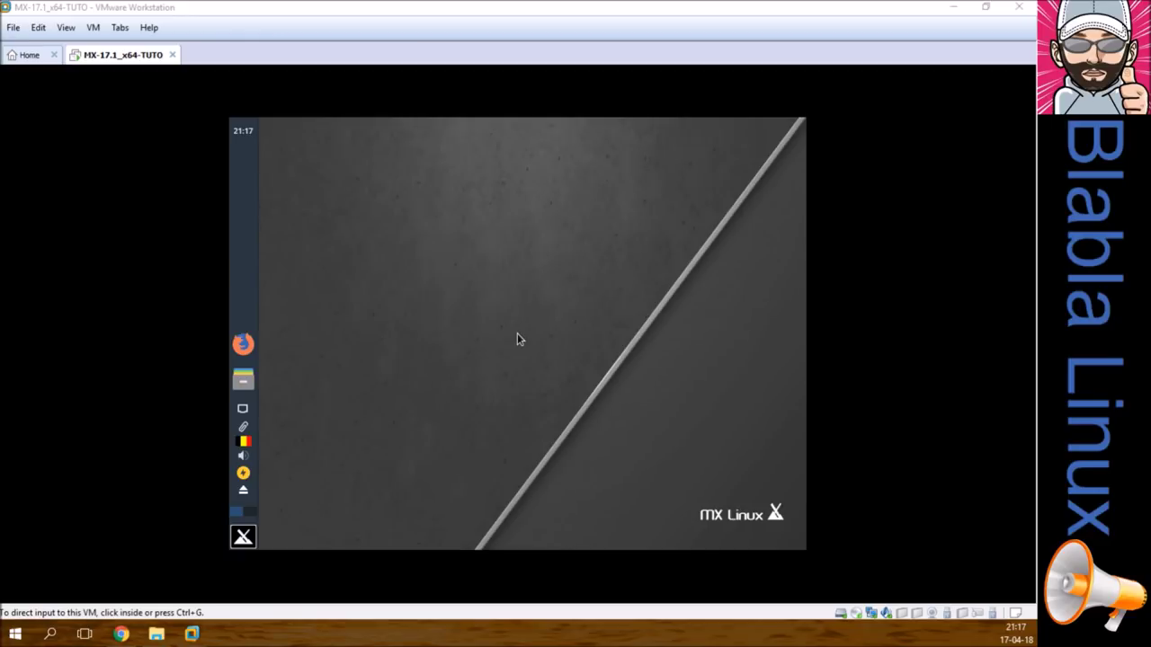
pyautogui.click(602, 331)
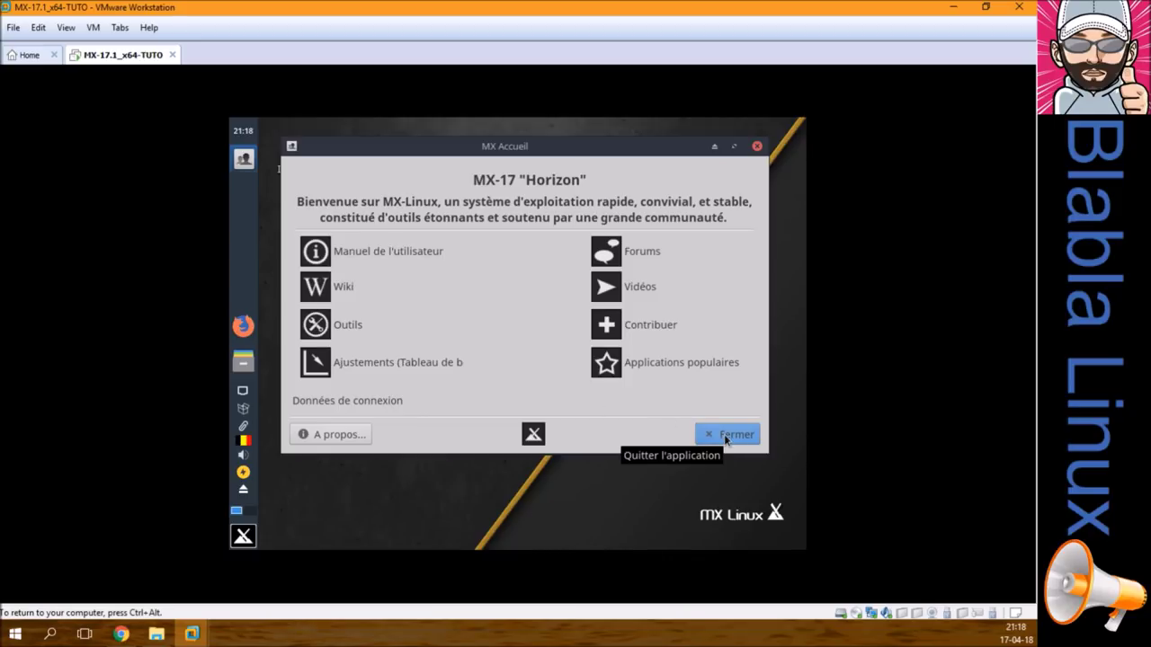
pyautogui.click(725, 438)
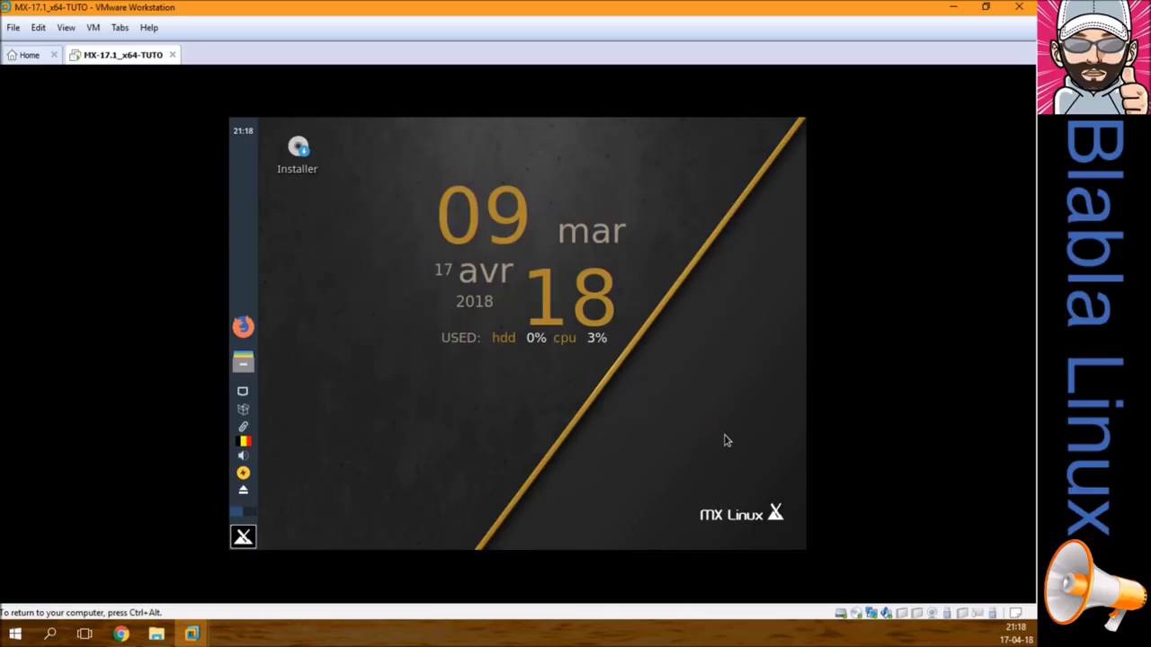
# Step: Dismiss the Installer shortcut's menu, then accept the Conditions d'utilisation to reach disk selection
pyautogui.rightClick(301, 173)
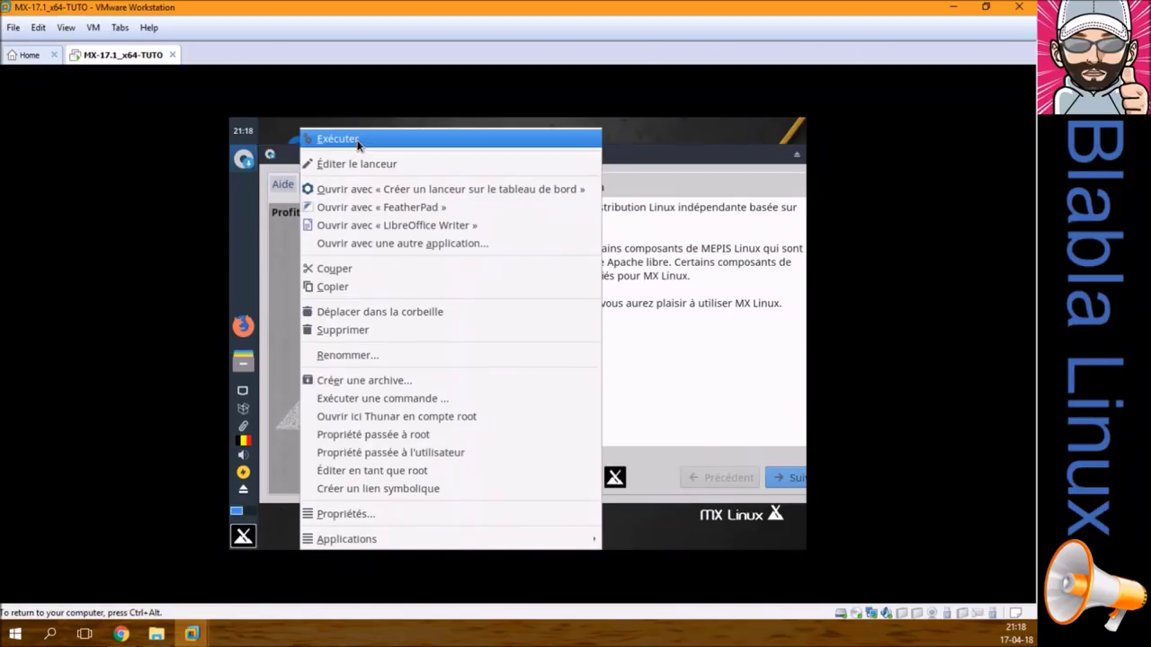
pyautogui.click(632, 159)
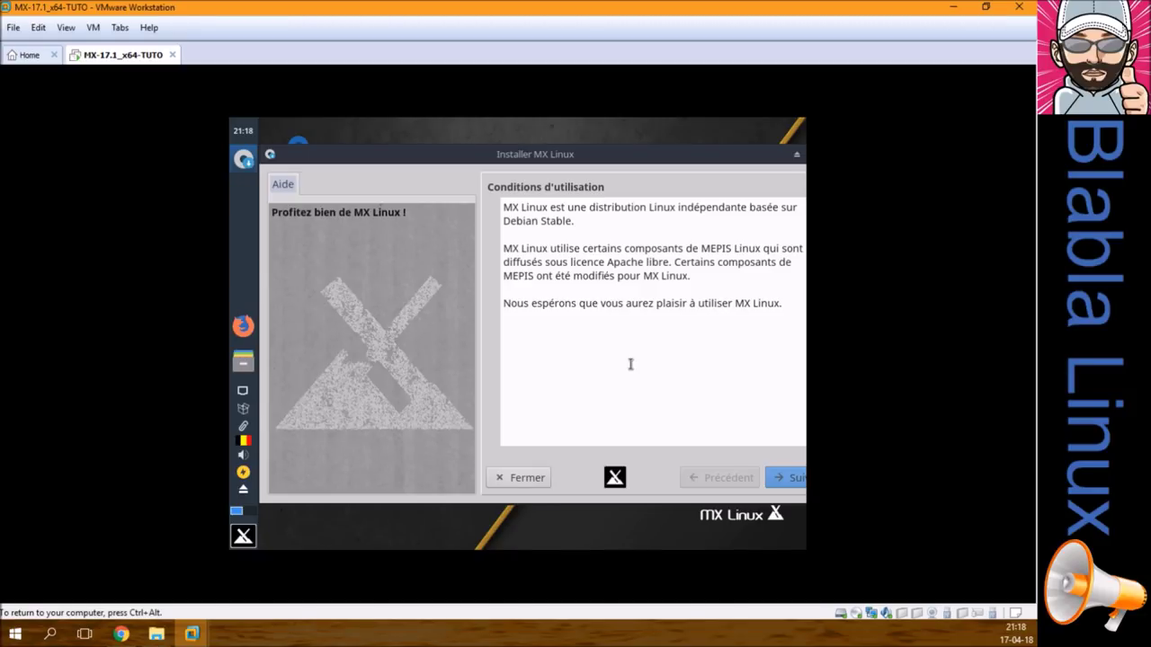
pyautogui.click(788, 482)
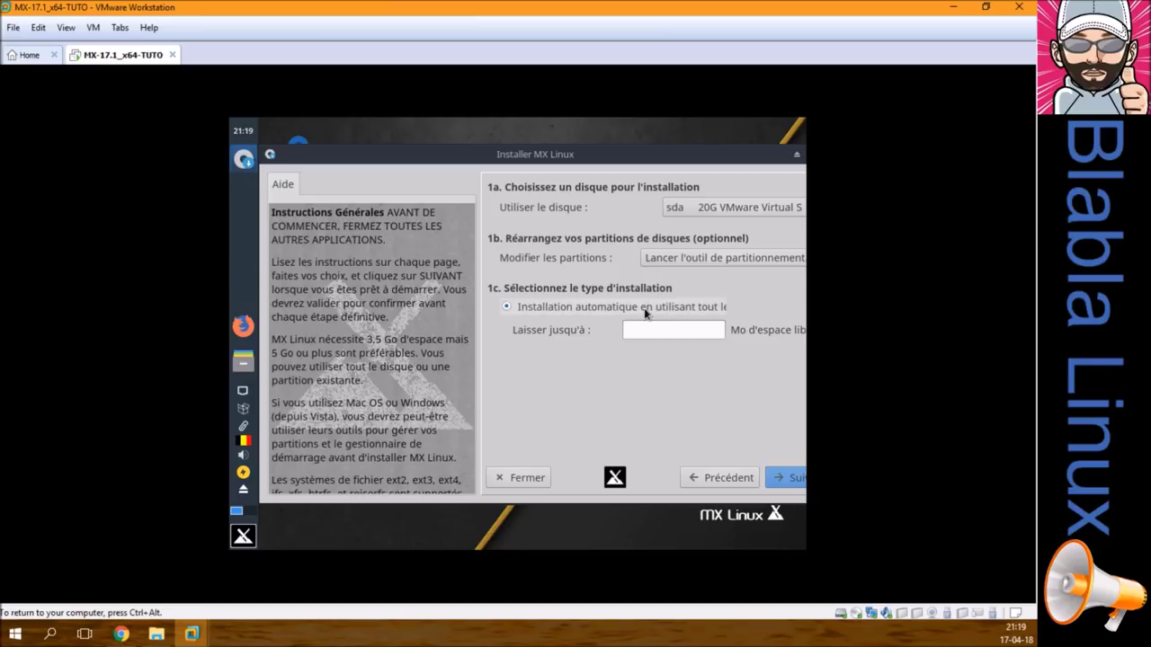
# Step: Start the automatic whole-disk install, confirm formatting /dev/sda, and release the VM input
pyautogui.click(781, 480)
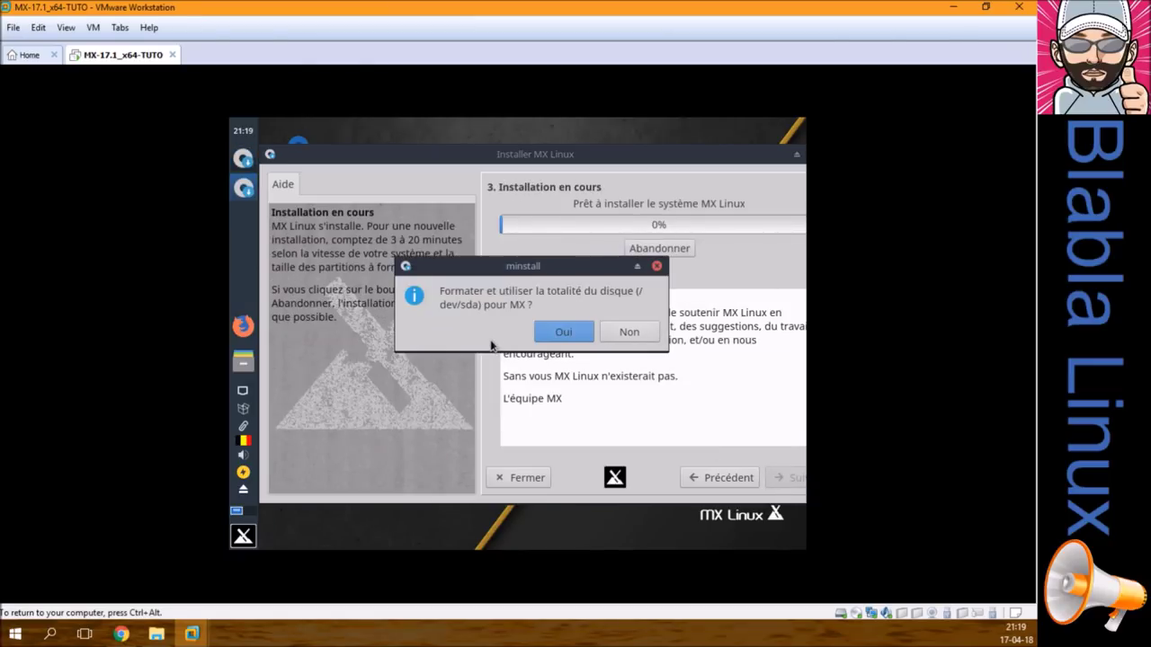
pyautogui.click(567, 333)
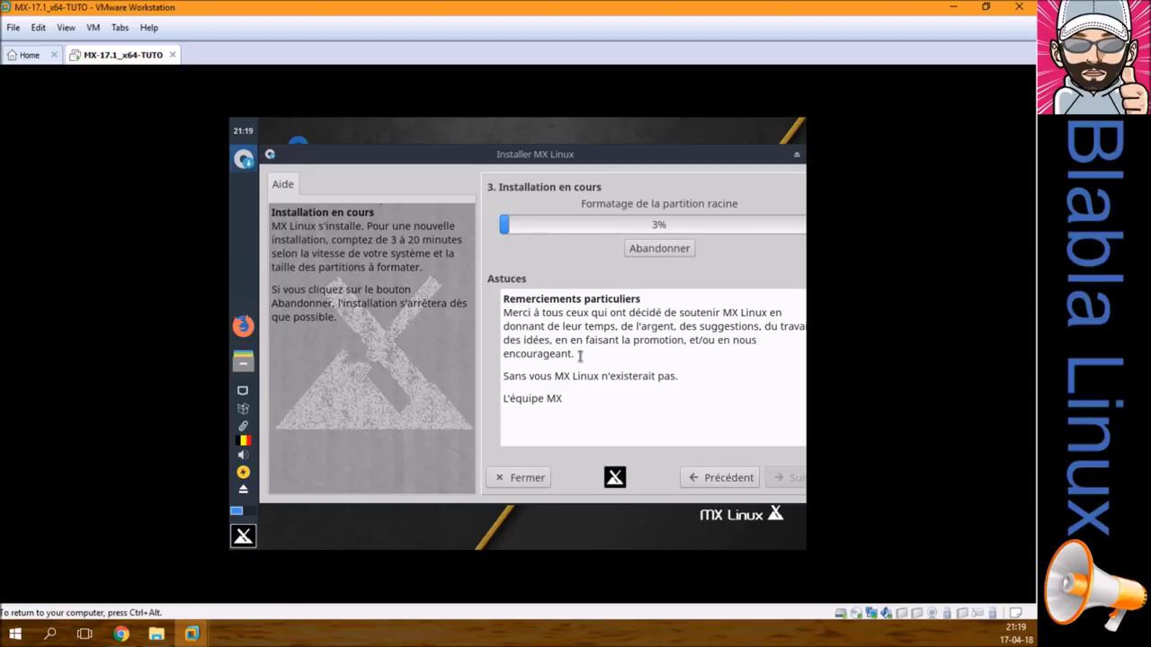
pyautogui.hotkey('ctrl', 'alt')
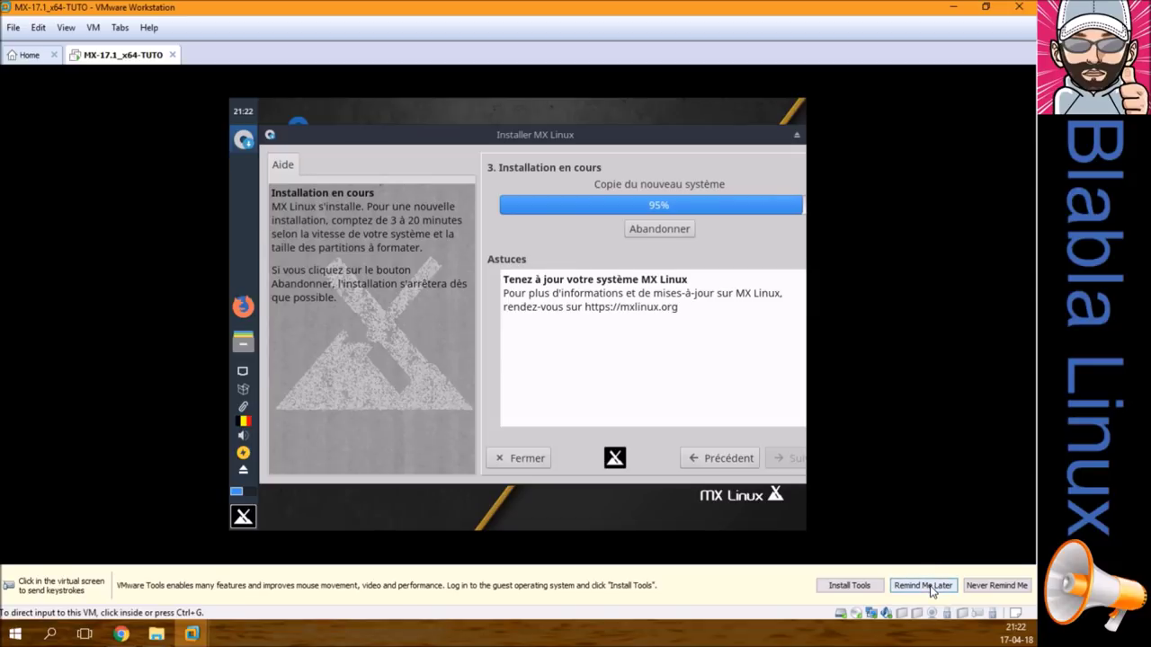
# Step: Postpone the VMware Tools reminder with Remind Me Later while the system copies
pyautogui.click(931, 583)
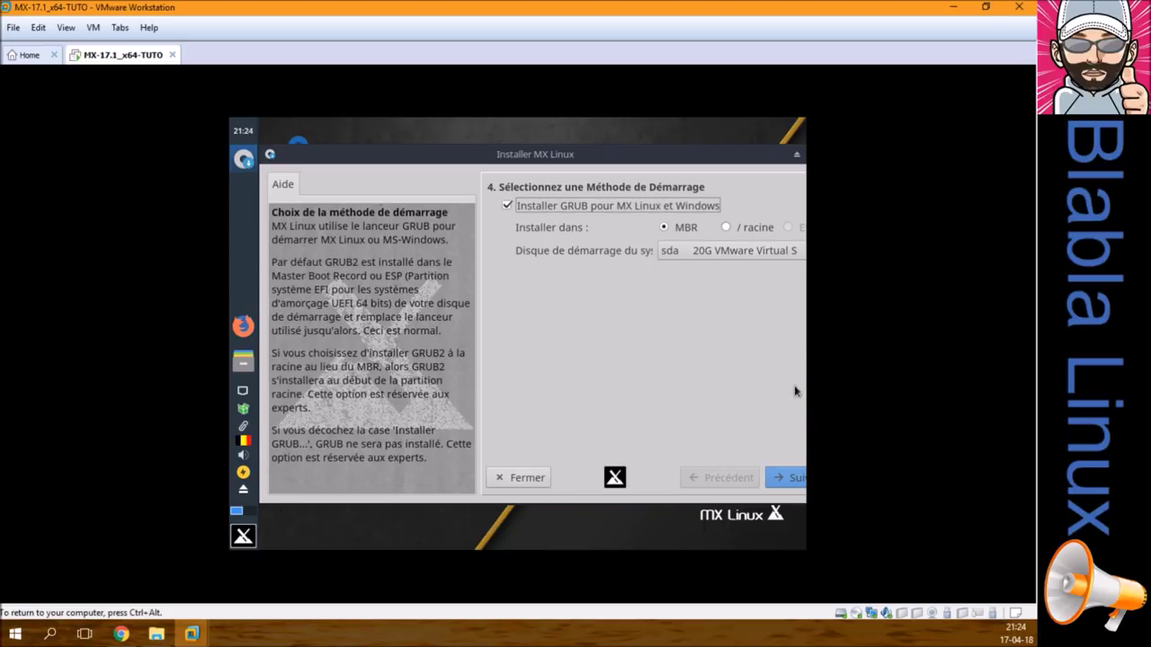
# Step: Continue past the boot-loader page and confirm installing GRUB to the sda MBR
pyautogui.click(787, 482)
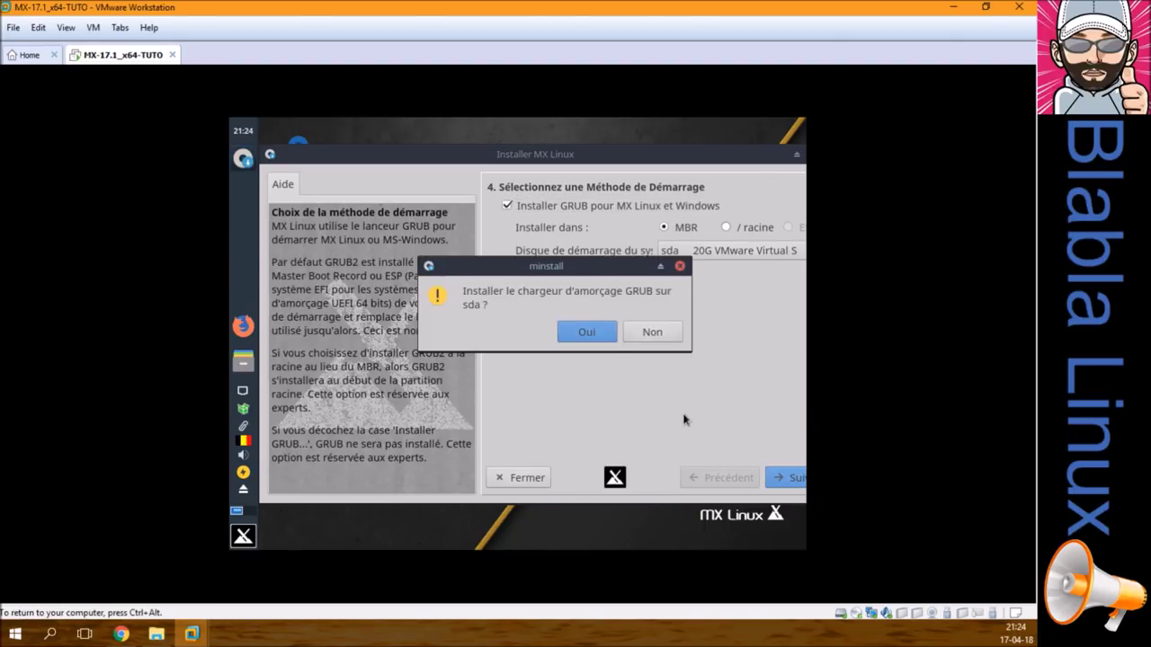
pyautogui.click(587, 333)
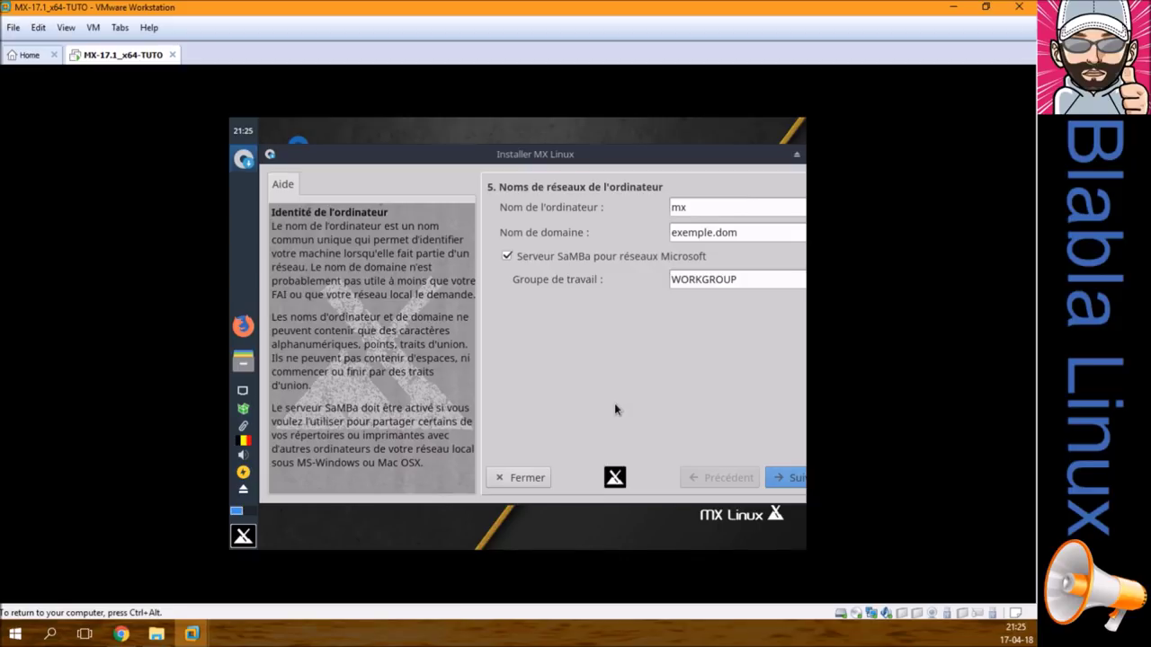
# Step: Rename the computer to bblx-mx-vm, keep the domain defaults, and continue to localisation
pyautogui.click(720, 210)
pyautogui.press('BackSpace')
pyautogui.press('BackSpace')
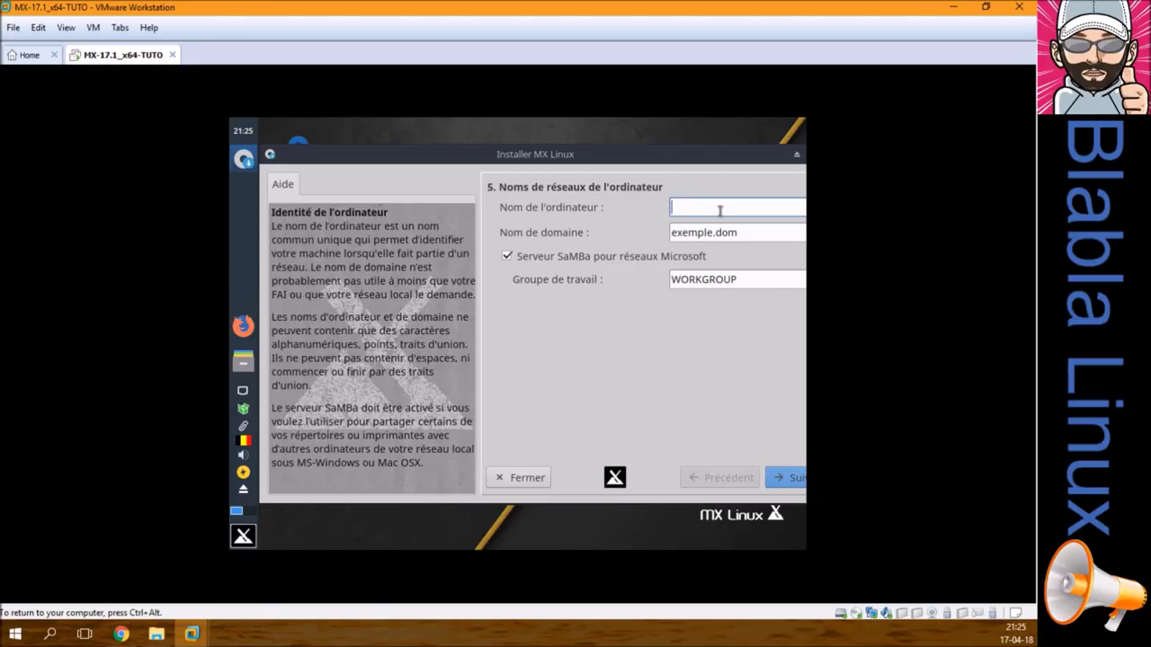
pyautogui.write('bblx-mx-vm')
pyautogui.press('Tab')
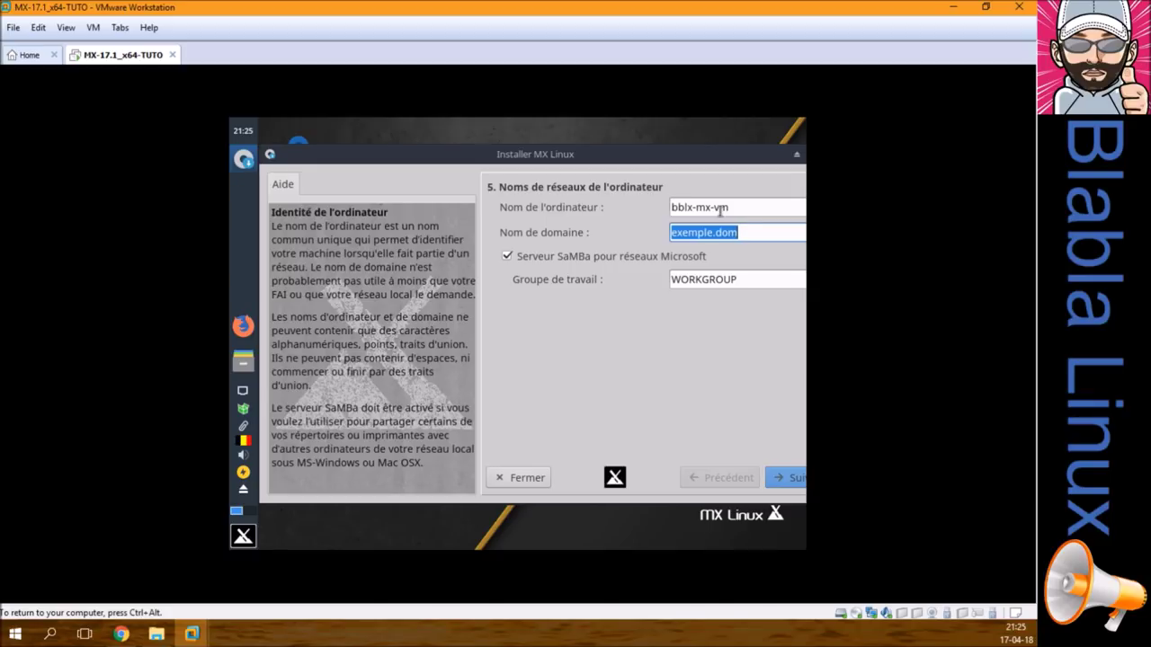
pyautogui.press('Tab')
pyautogui.press('Tab')
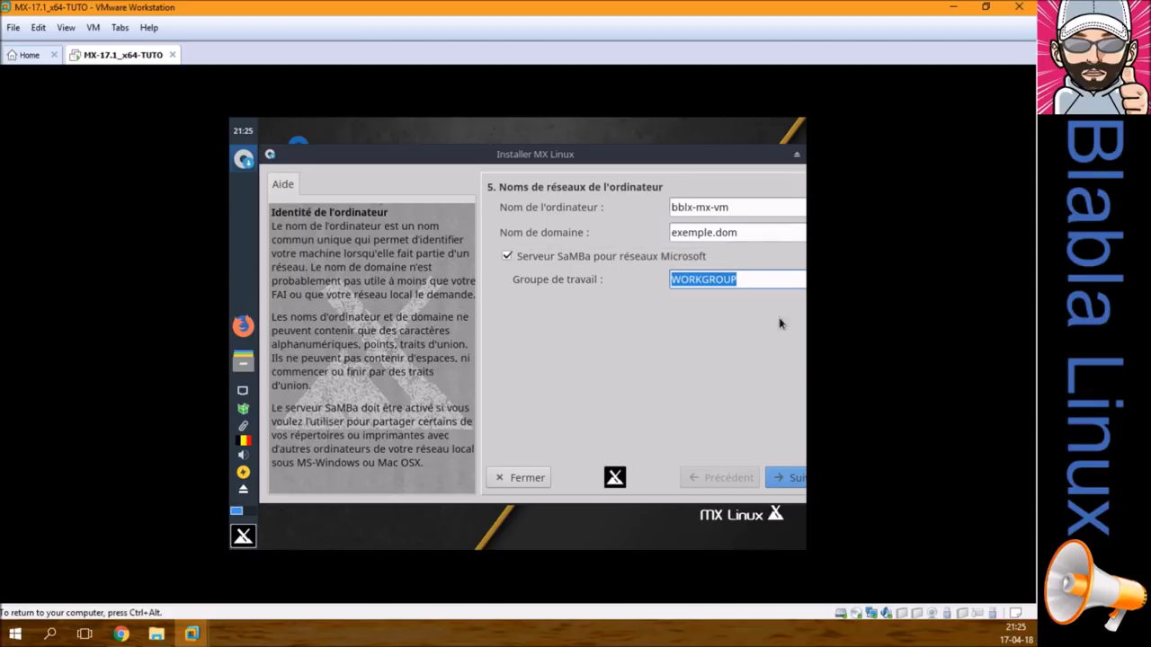
pyautogui.click(786, 478)
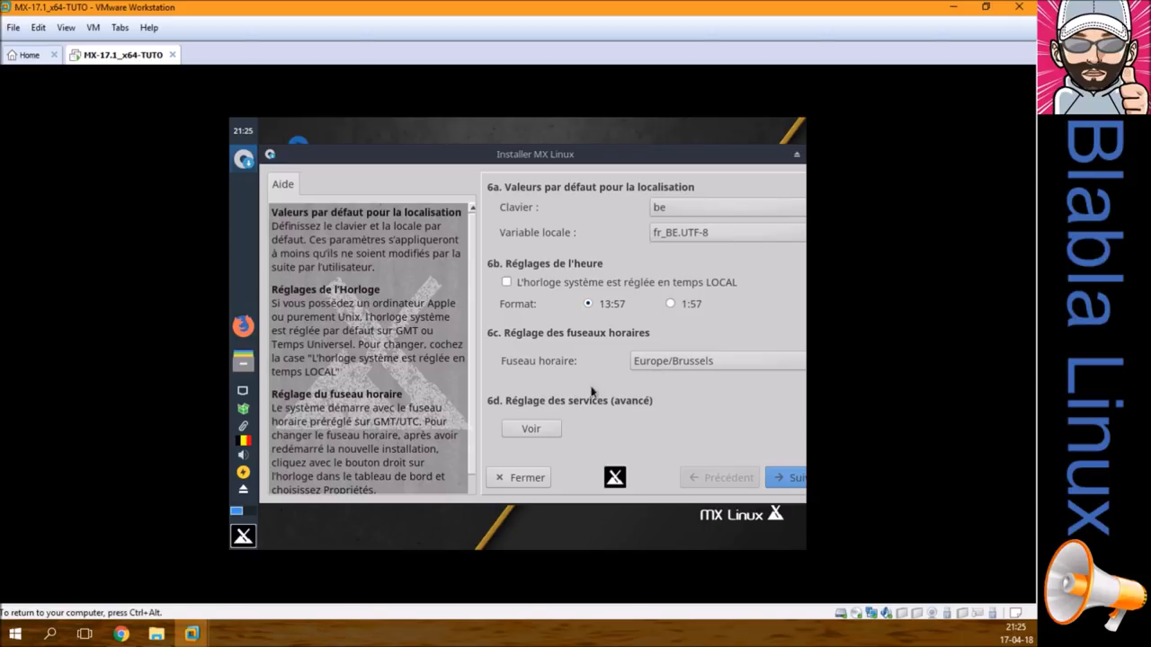
# Step: Keep the localisation defaults, then enter the username and the user and root passwords
pyautogui.click(792, 481)
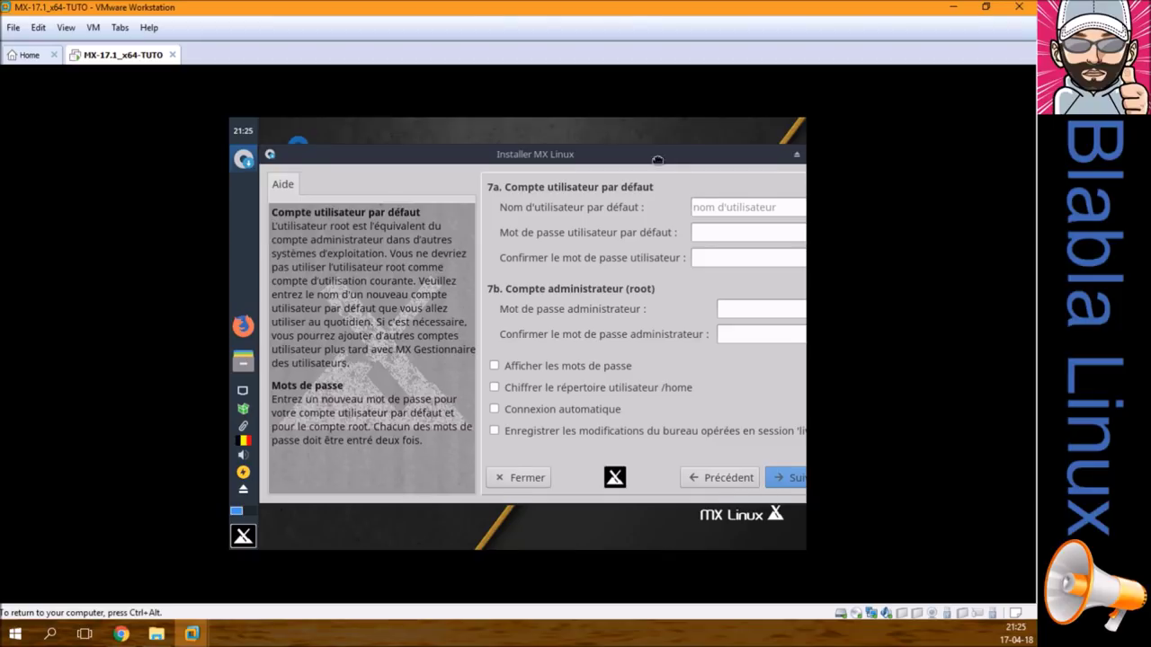
pyautogui.moveTo(657, 160); pyautogui.dragTo(551, 165)
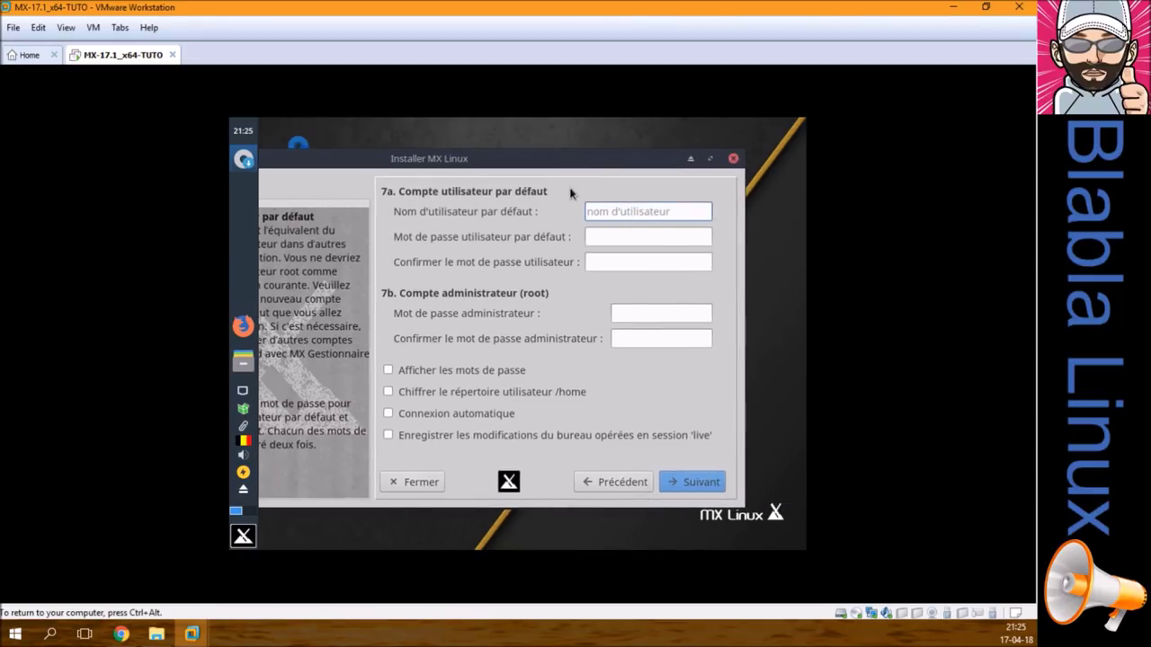
pyautogui.write('bblx')
pyautogui.press('Tab')
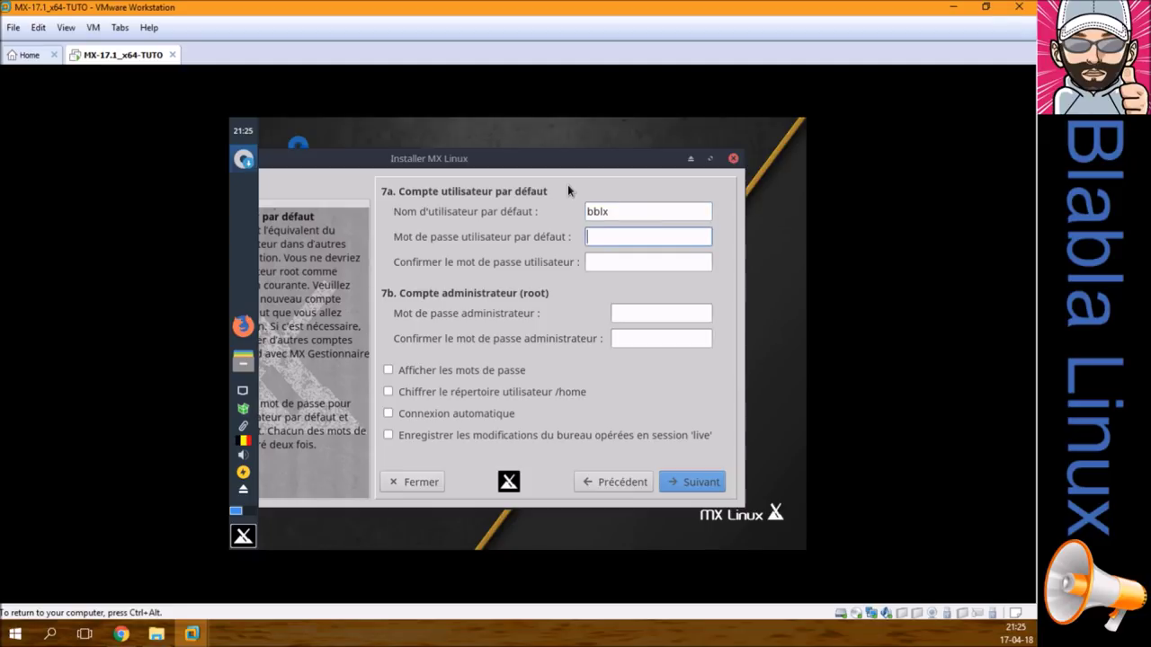
pyautogui.write('••••••')
pyautogui.press('Tab')
pyautogui.write('••••••')
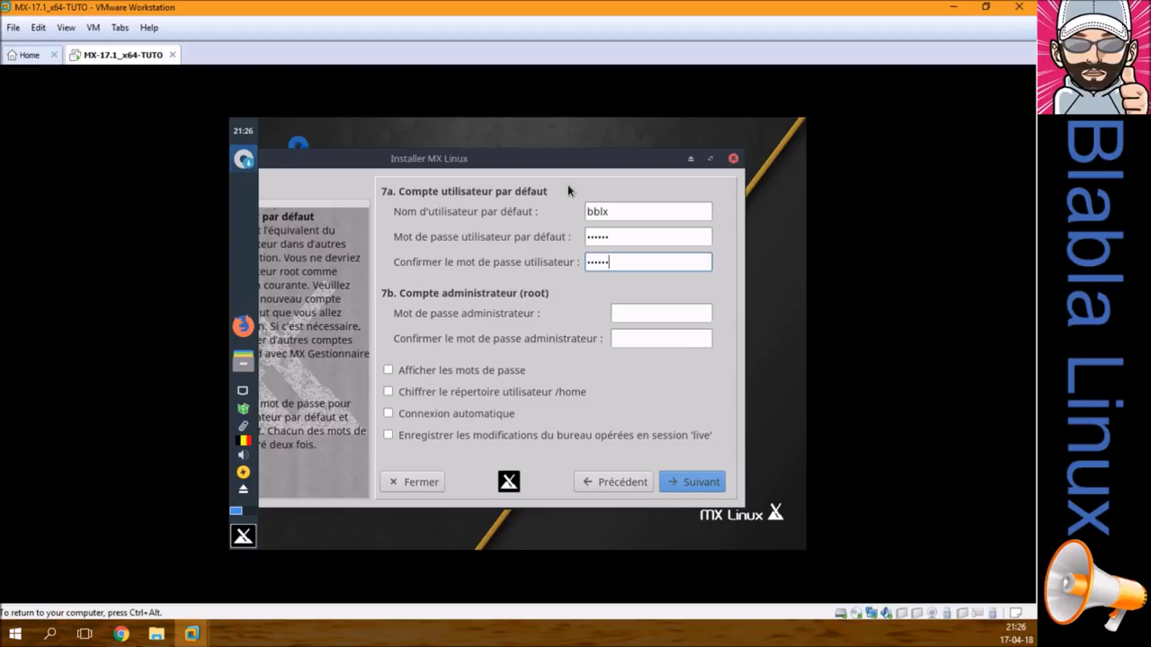
pyautogui.press('Tab')
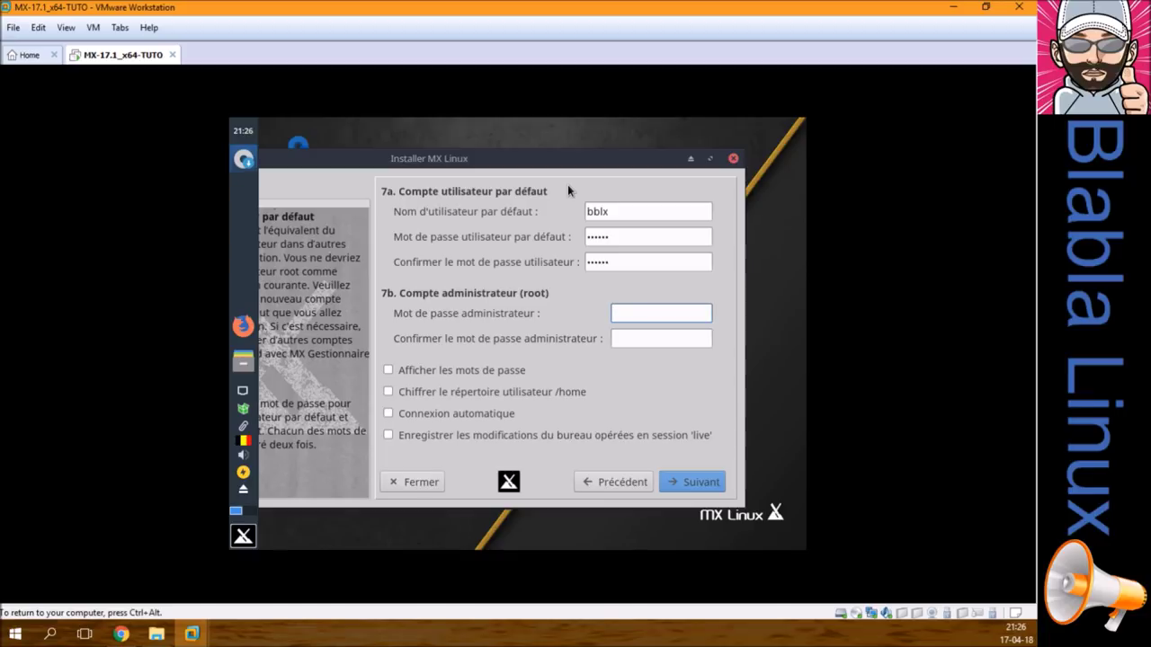
pyautogui.write('•••••••••••')
pyautogui.press('Tab')
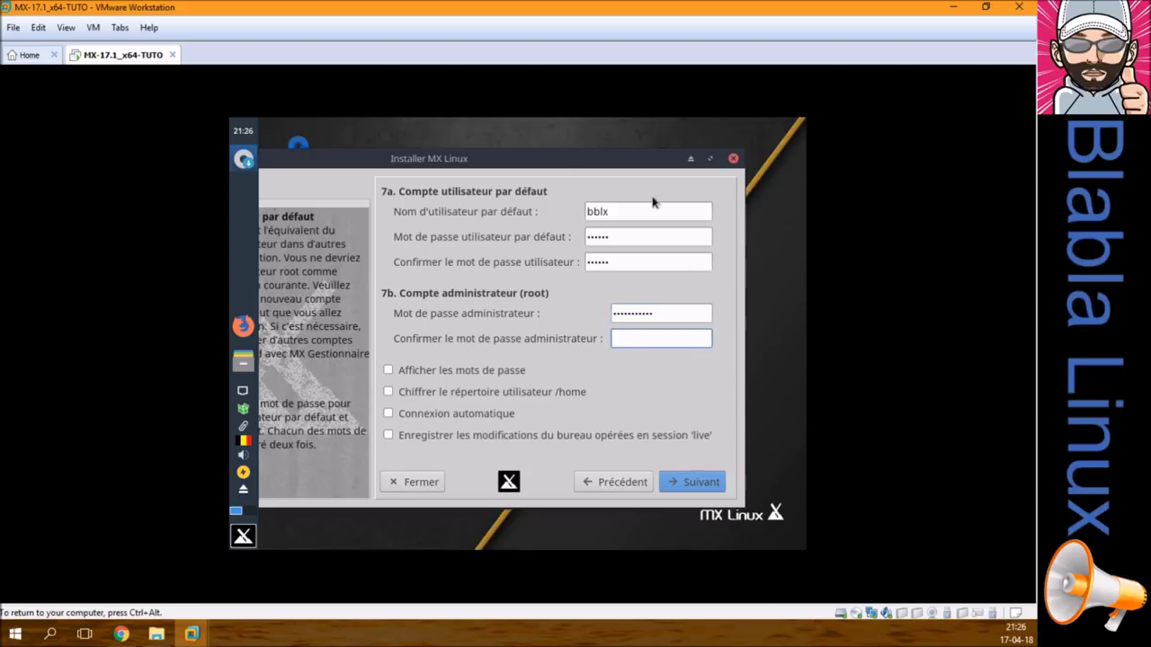
# Step: Fix the username, re-enter the root password confirmation, and show the passwords in plain text
pyautogui.click(658, 209)
pyautogui.write('aaaqq')
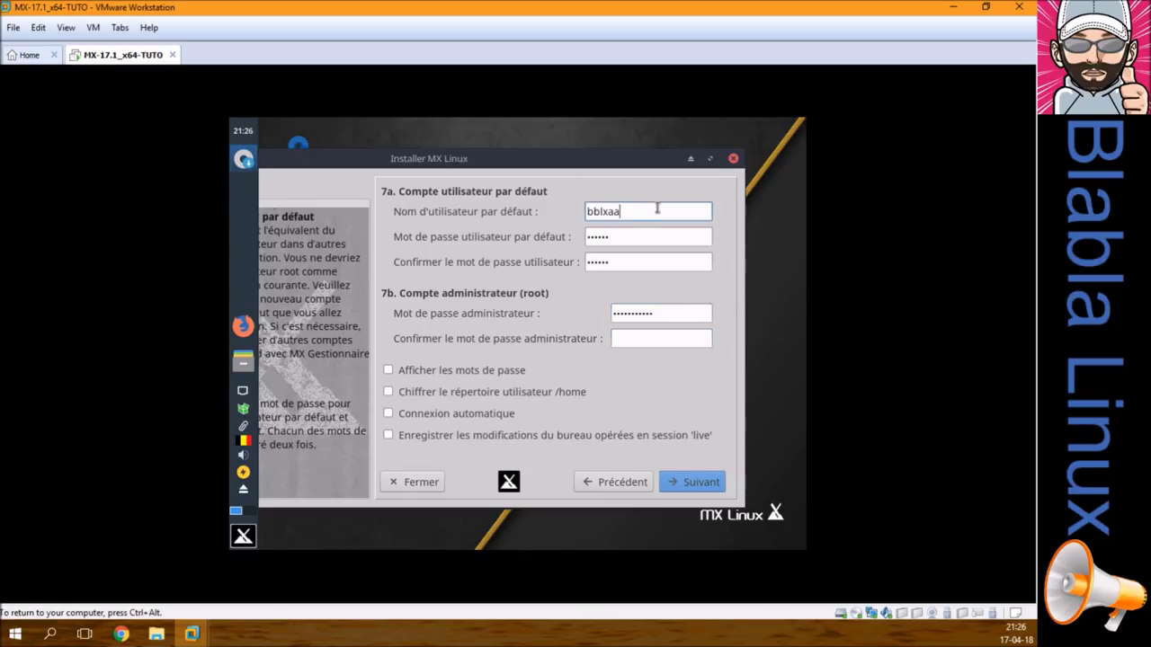
pyautogui.press('BackSpace')
pyautogui.press('BackSpace')
pyautogui.press('BackSpace')
pyautogui.press('BackSpace')
pyautogui.press('BackSpace')
pyautogui.click(655, 336)
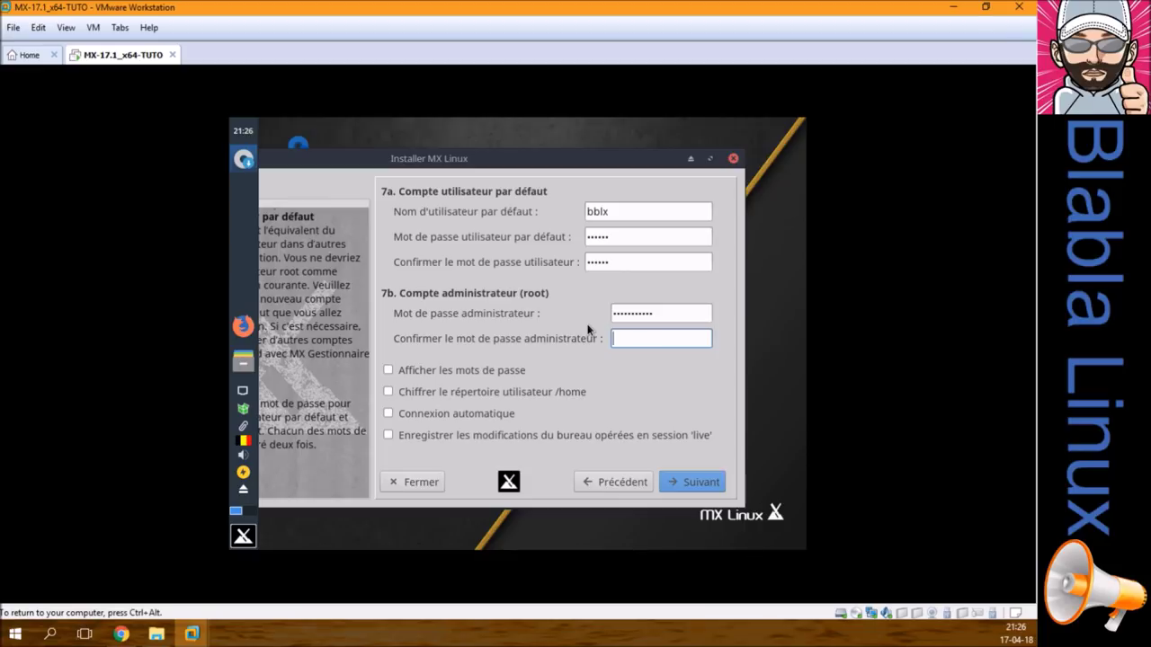
pyautogui.write('•••••••••••')
pyautogui.click(496, 372)
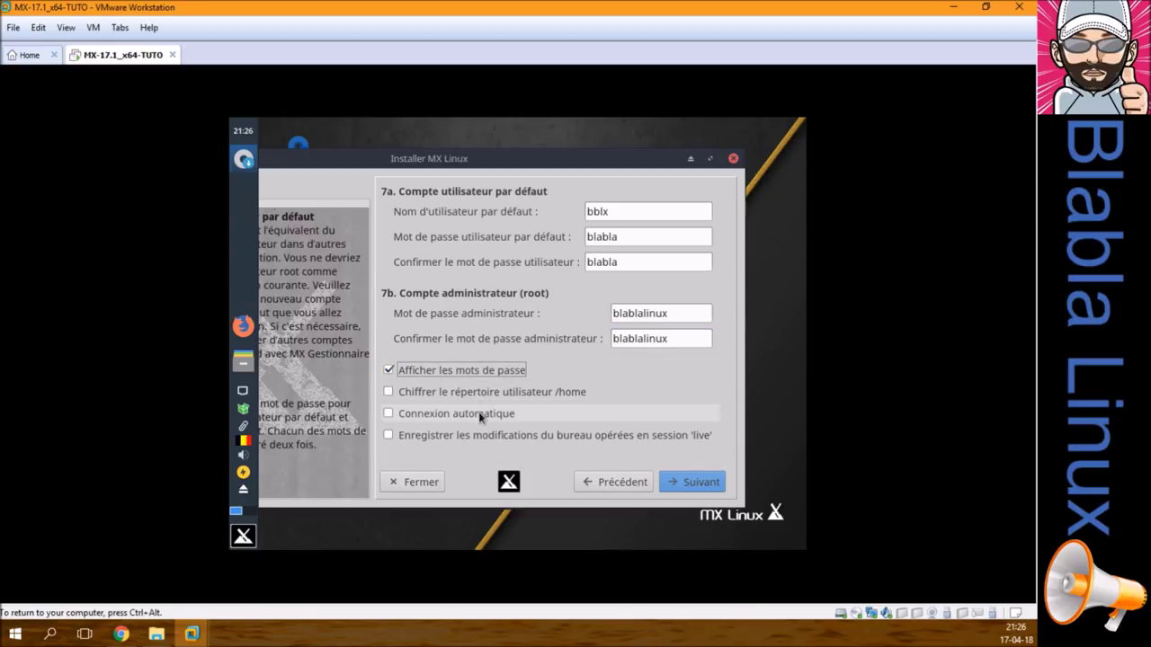
# Step: Accept the account details, finish the installer, and agree to reboot now
pyautogui.click(701, 483)
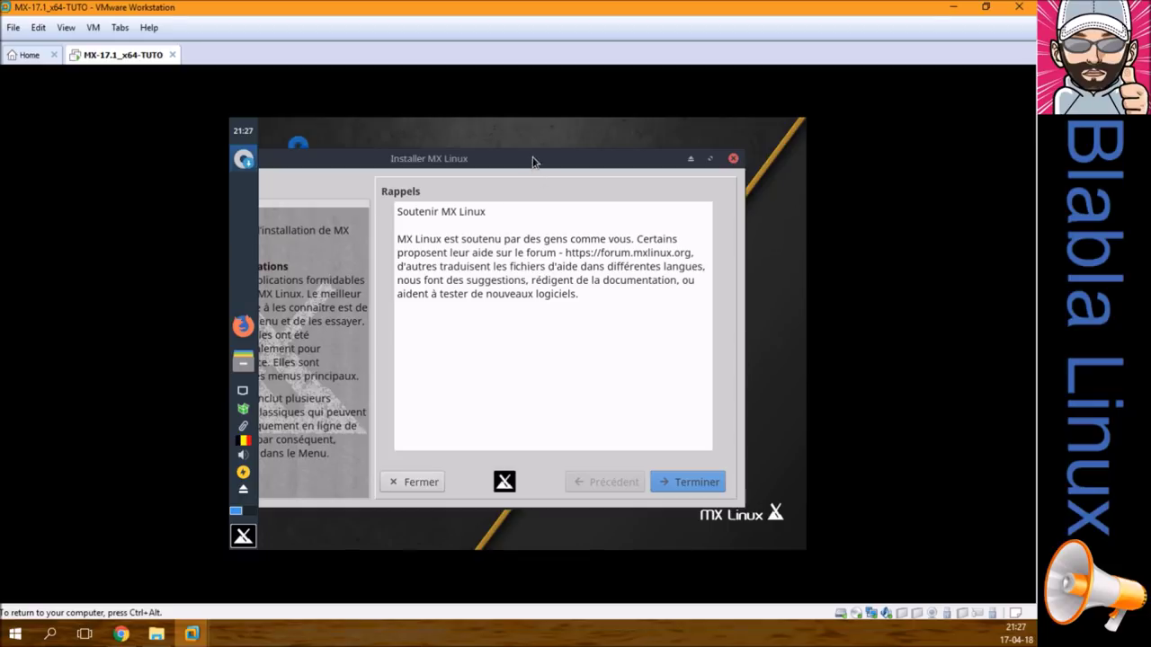
pyautogui.click(658, 482)
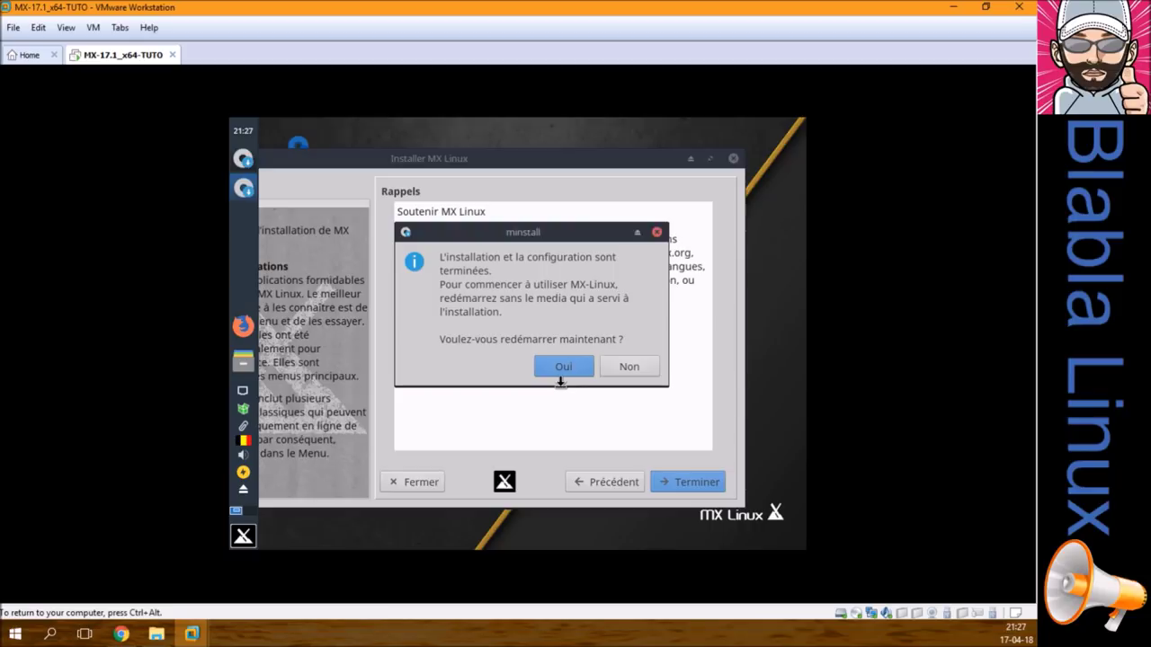
pyautogui.click(561, 368)
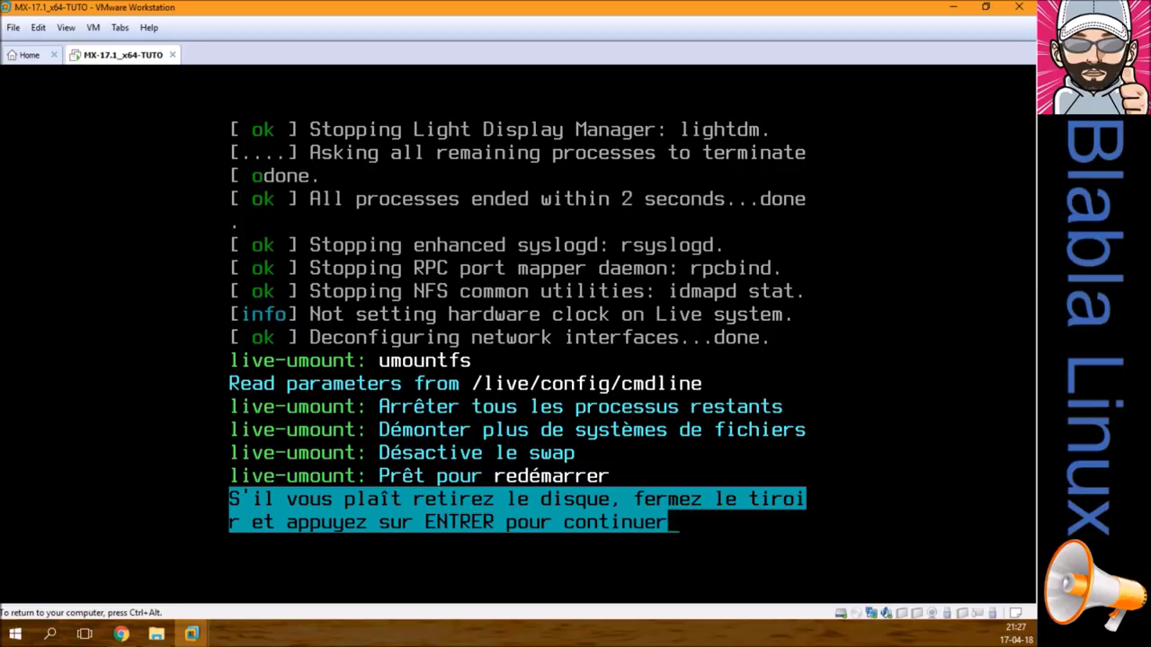
# Step: Continue the reboot and stop the GRUB countdown on the MX 17 Horizon entry
pyautogui.press('Return')
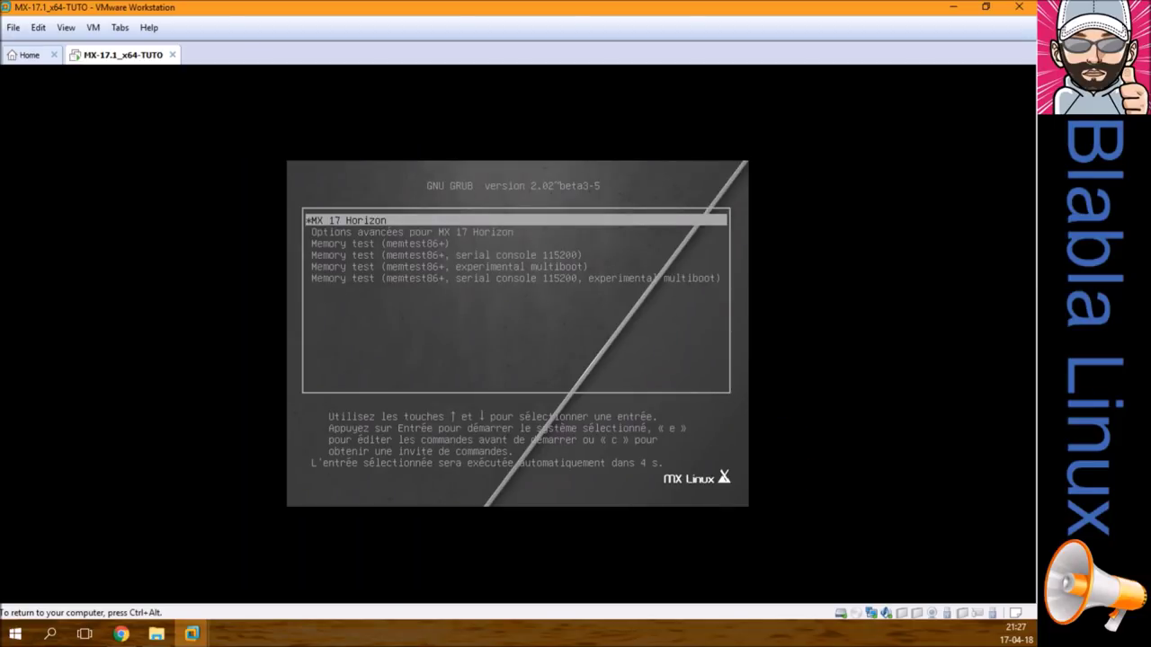
pyautogui.press('Down')
pyautogui.press('Down')
pyautogui.press('Down')
pyautogui.press('Down')
pyautogui.press('Down')
pyautogui.press('Up')
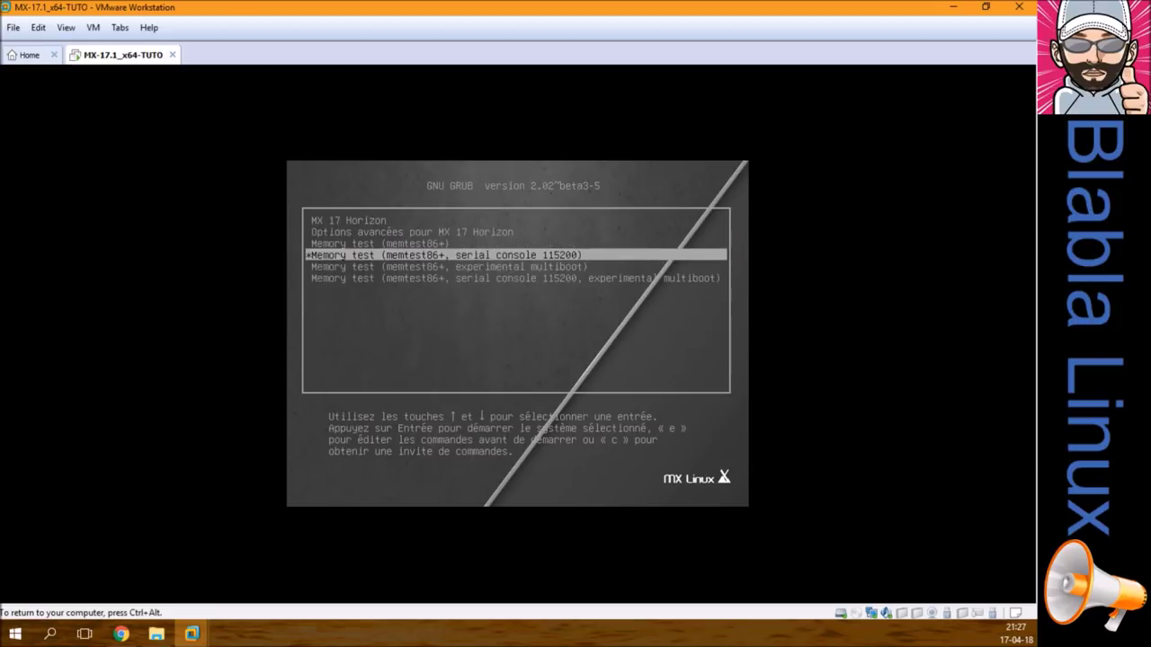
pyautogui.press('Up')
pyautogui.press('Up')
pyautogui.press('Up')
pyautogui.press('Up')
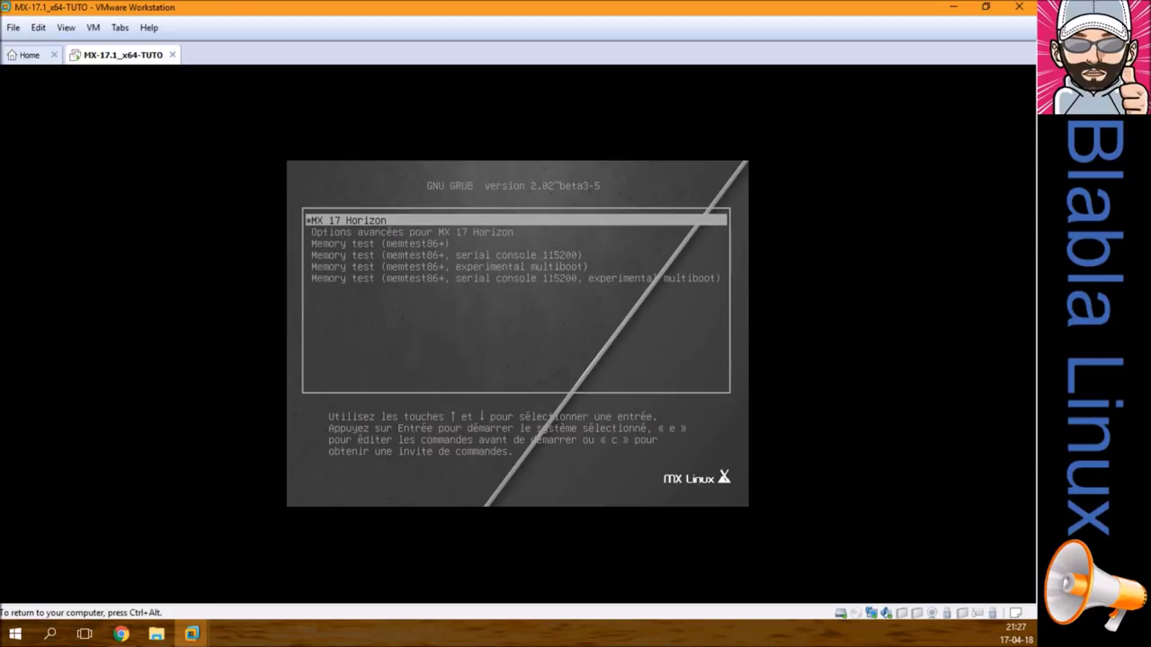
# Step: Shut down the guest with VM > Power > Shut Down Guest
pyautogui.hotkey('ctrl', 'alt')
pyautogui.click(93, 28)
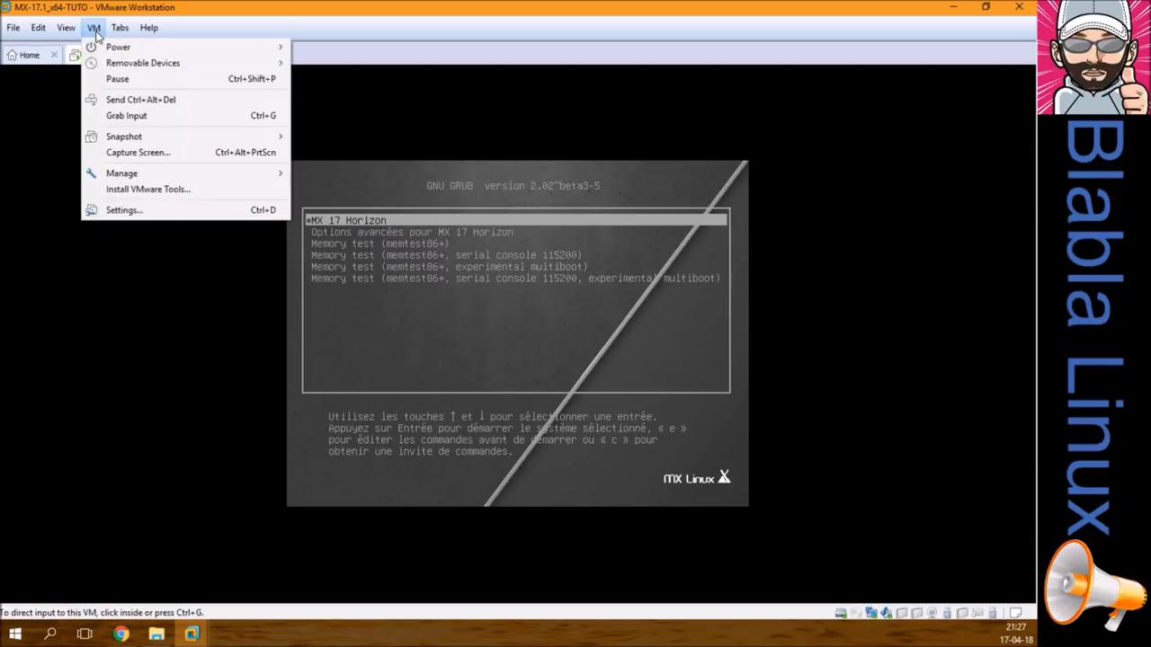
pyautogui.moveTo(117, 47)
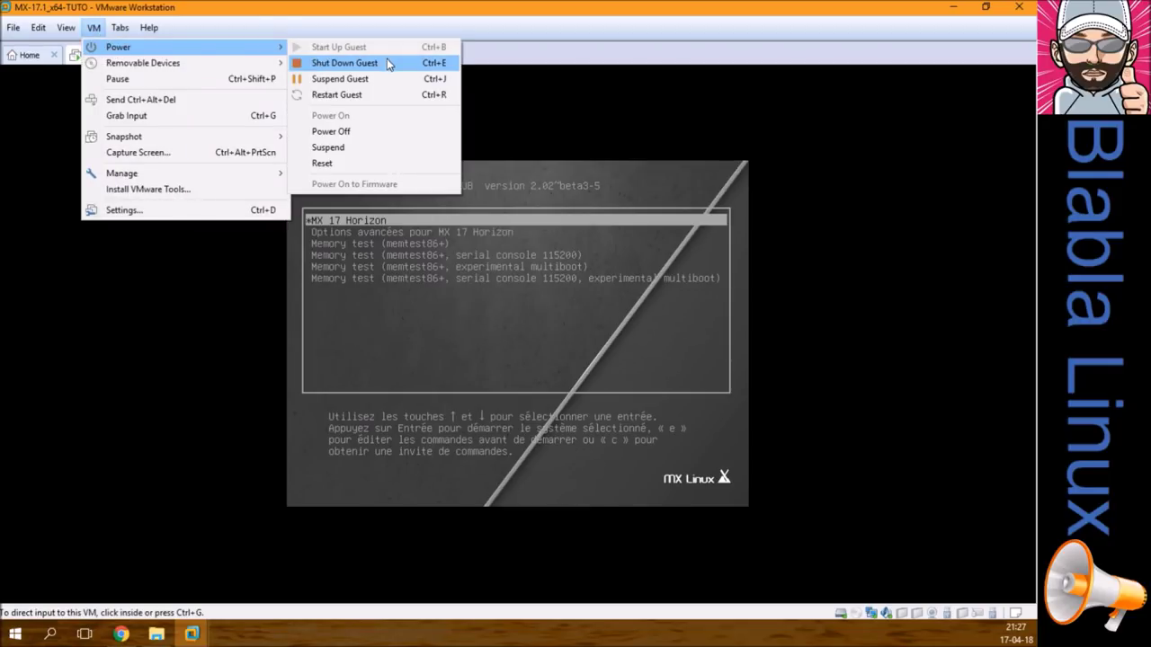
pyautogui.click(387, 61)
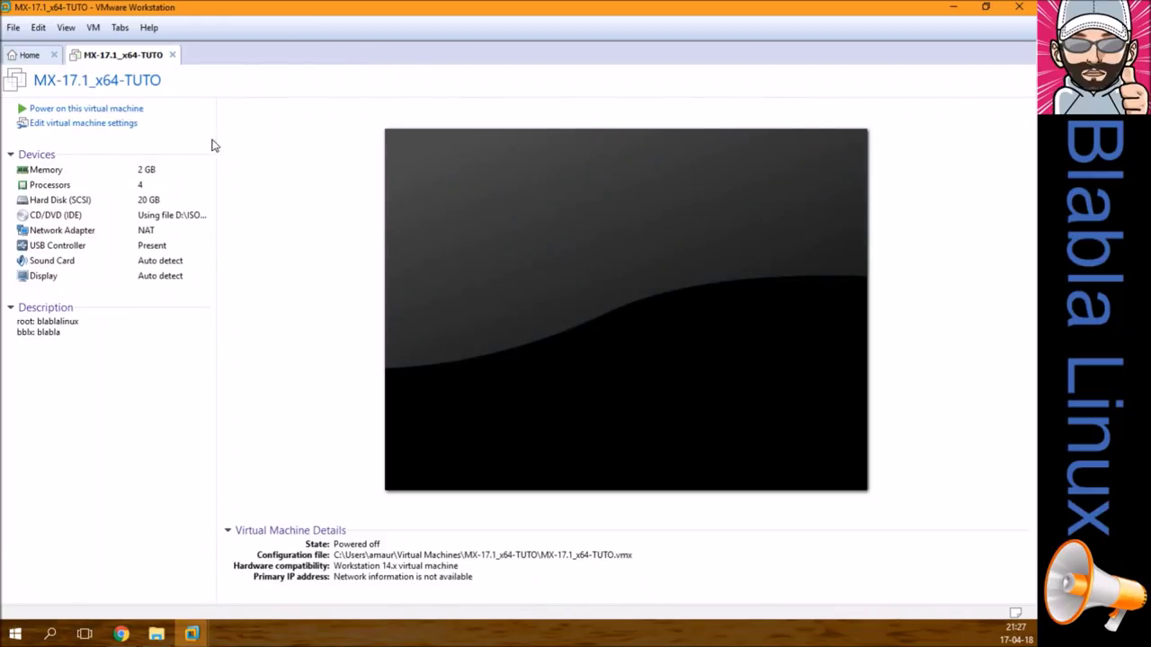
# Step: Set the VM's CD/DVD drive to use the physical drive with auto detect
pyautogui.click(104, 126)
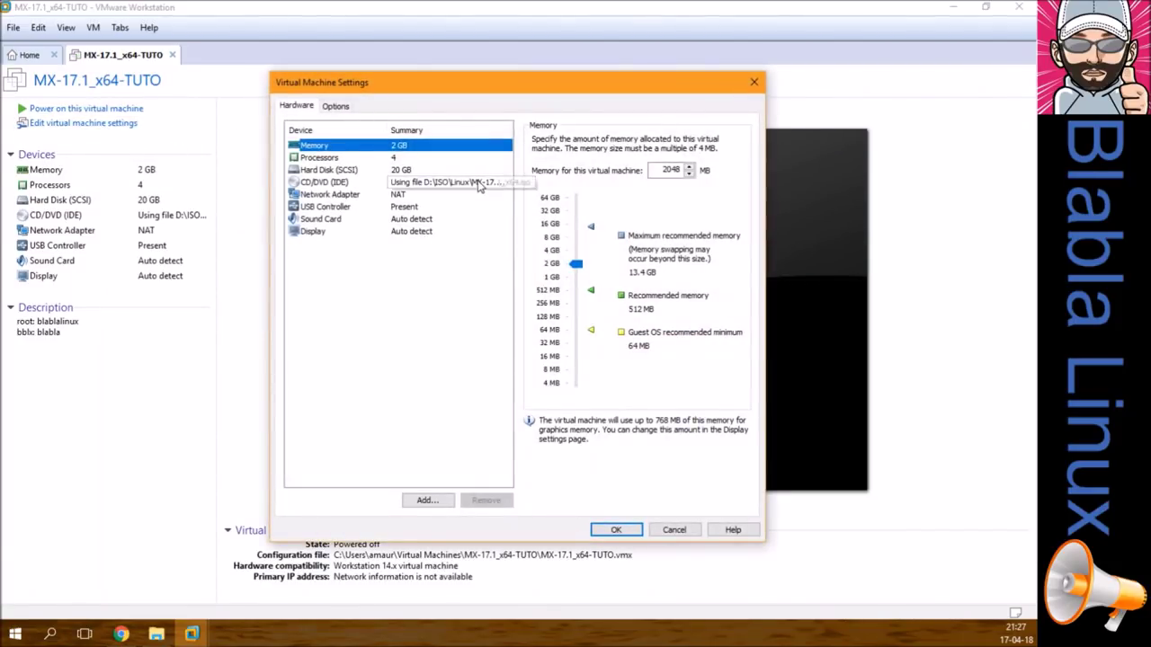
pyautogui.click(480, 183)
pyautogui.click(538, 193)
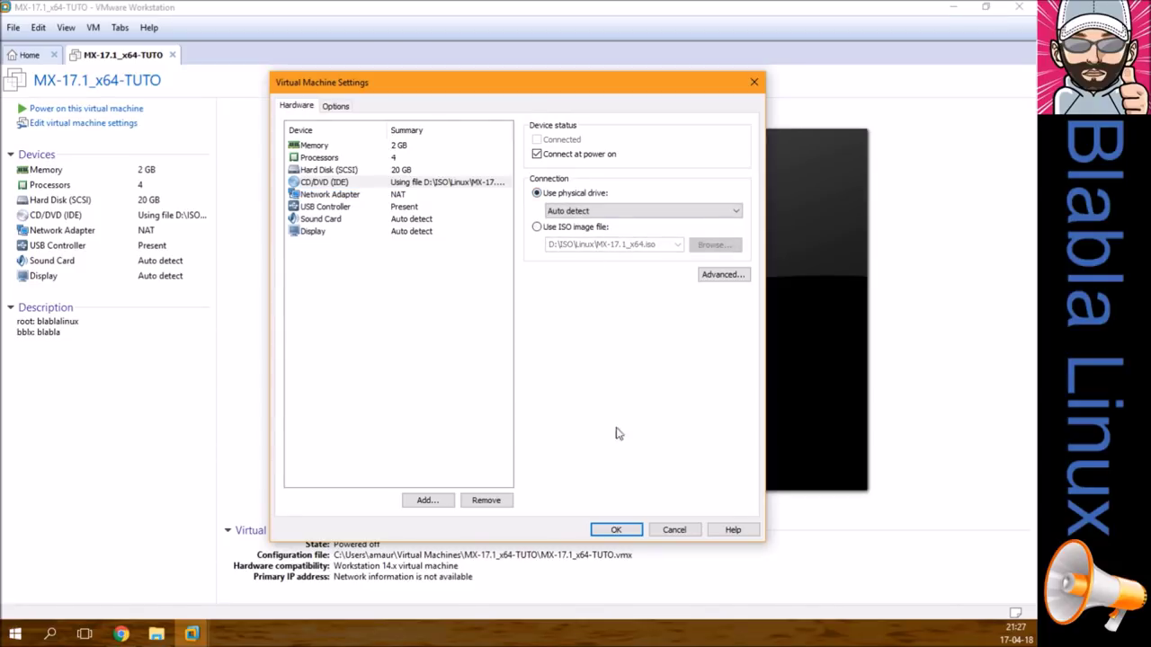
pyautogui.click(611, 532)
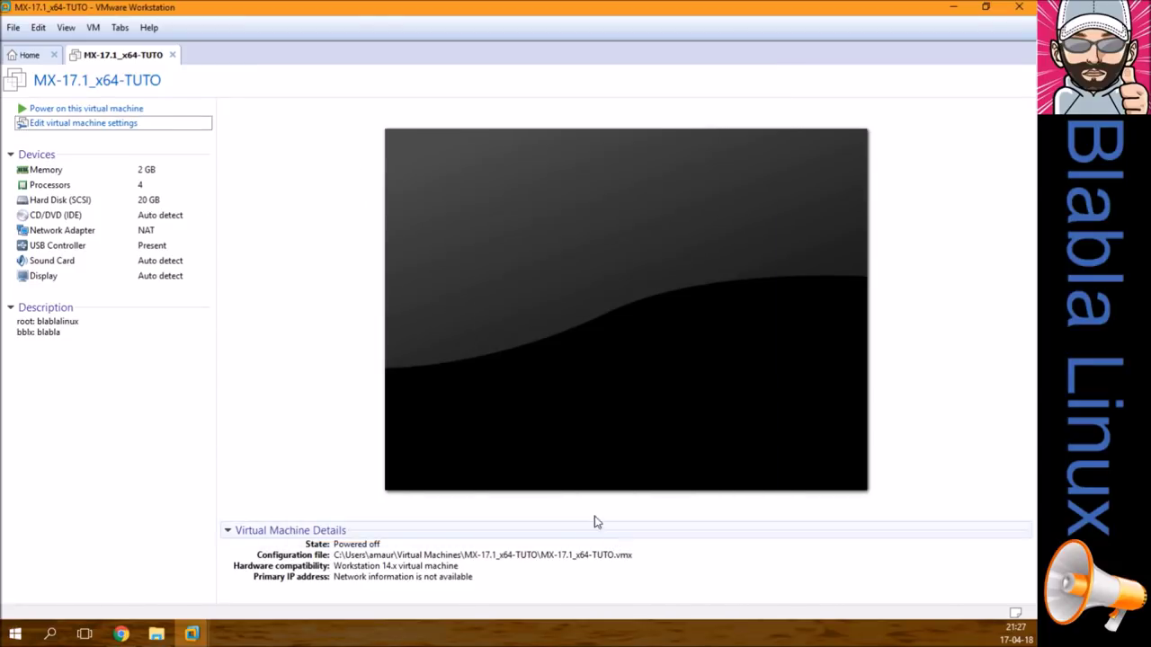
# Step: Close the Home tab and take a snapshot named fresh-install
pyautogui.click(53, 55)
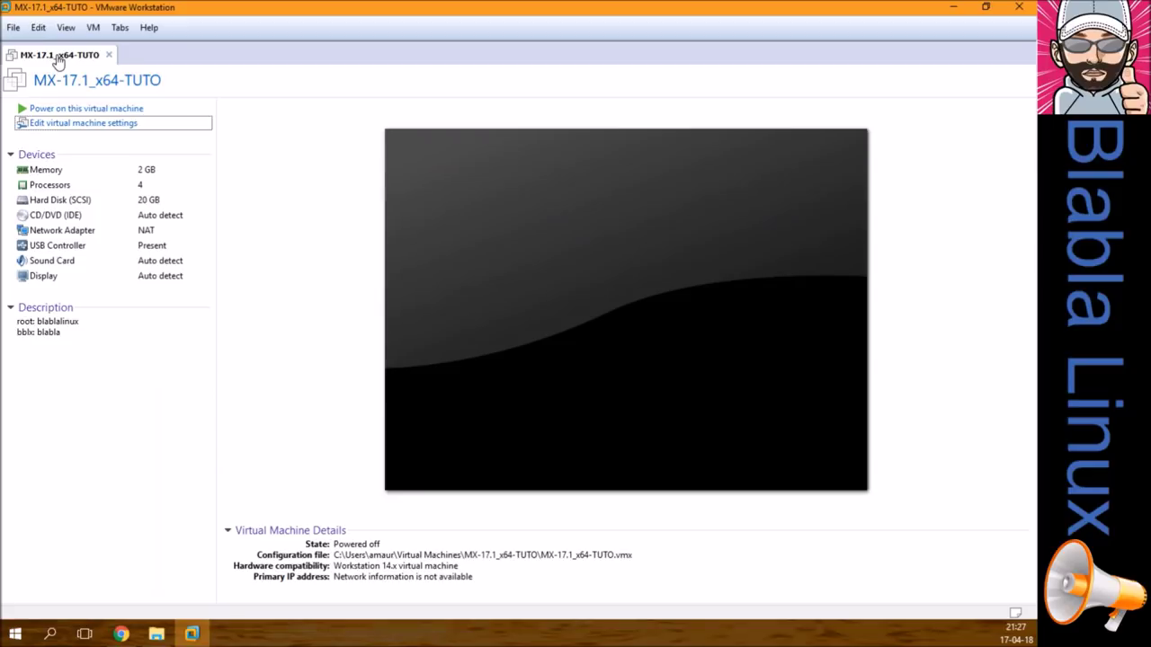
pyautogui.rightClick(56, 55)
pyautogui.moveTo(174, 174)
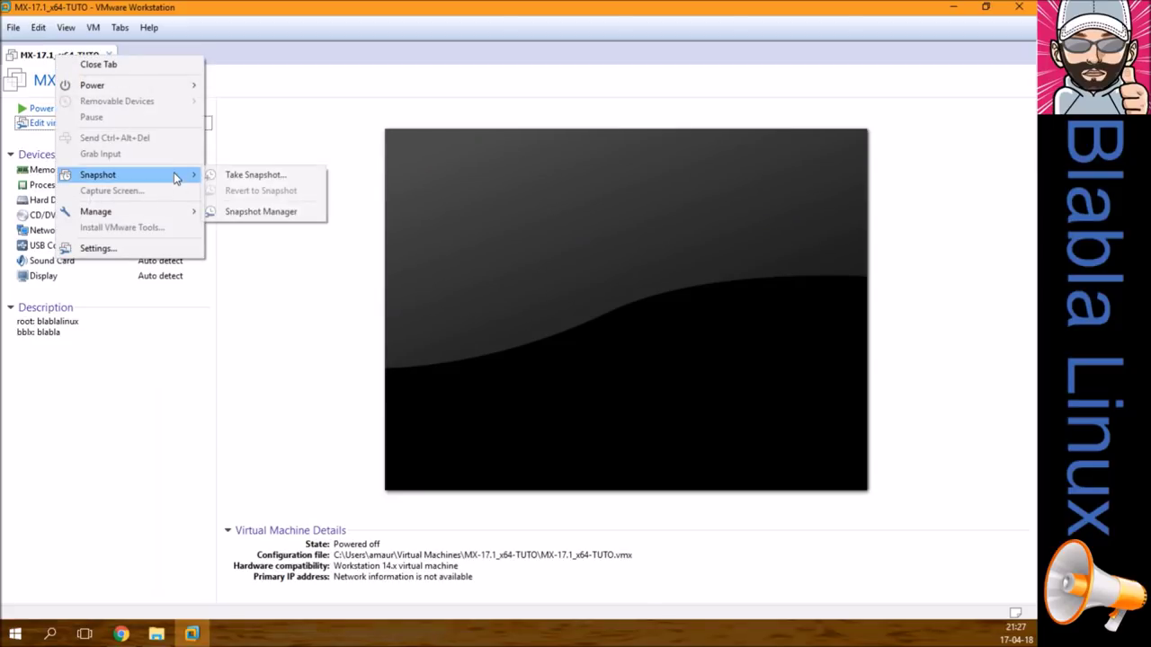
pyautogui.click(268, 178)
pyautogui.write('fresh-install')
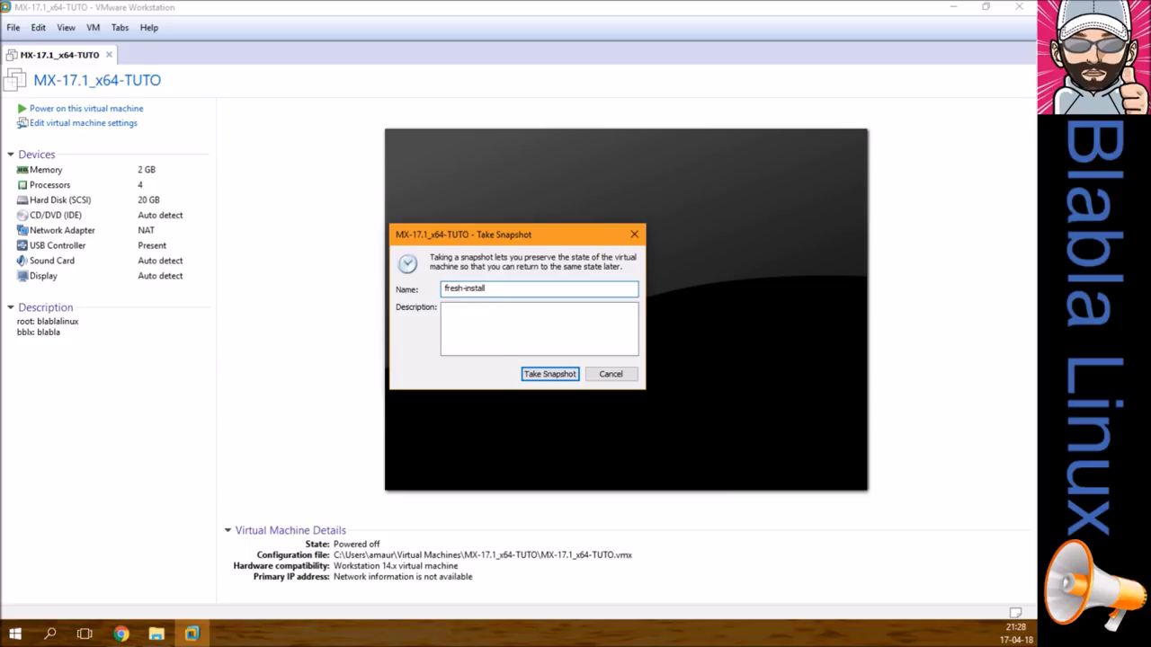
pyautogui.press('Return')
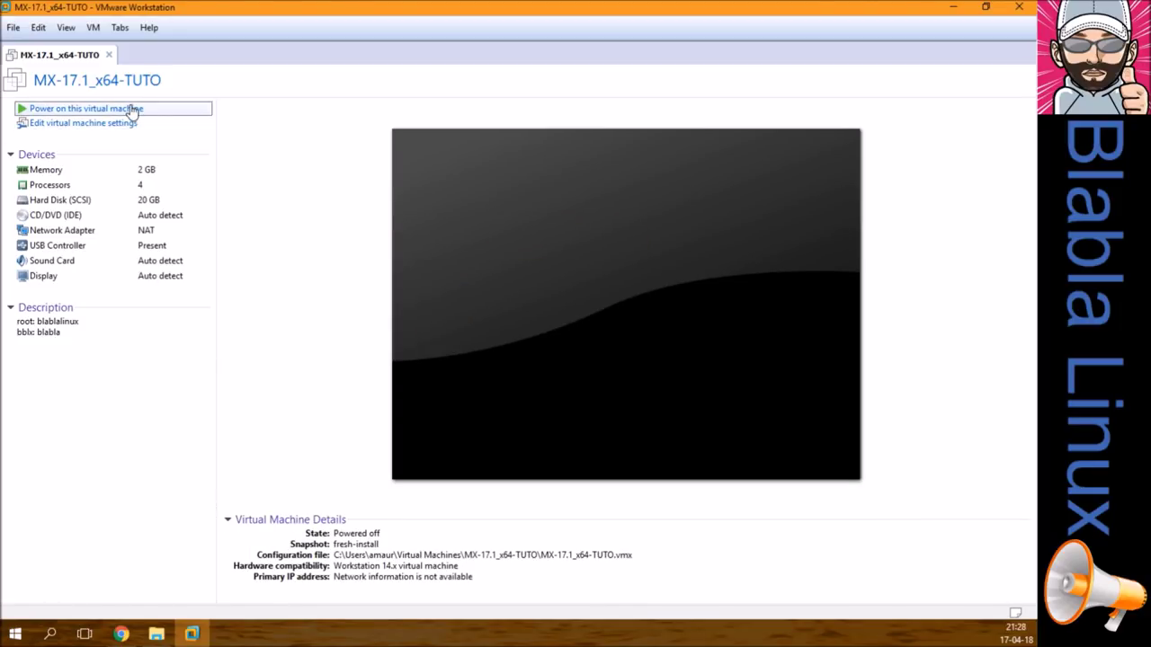
# Step: Power on the VM, boot the default MX 17 Horizon entry, and log in with the user password
pyautogui.click(132, 109)
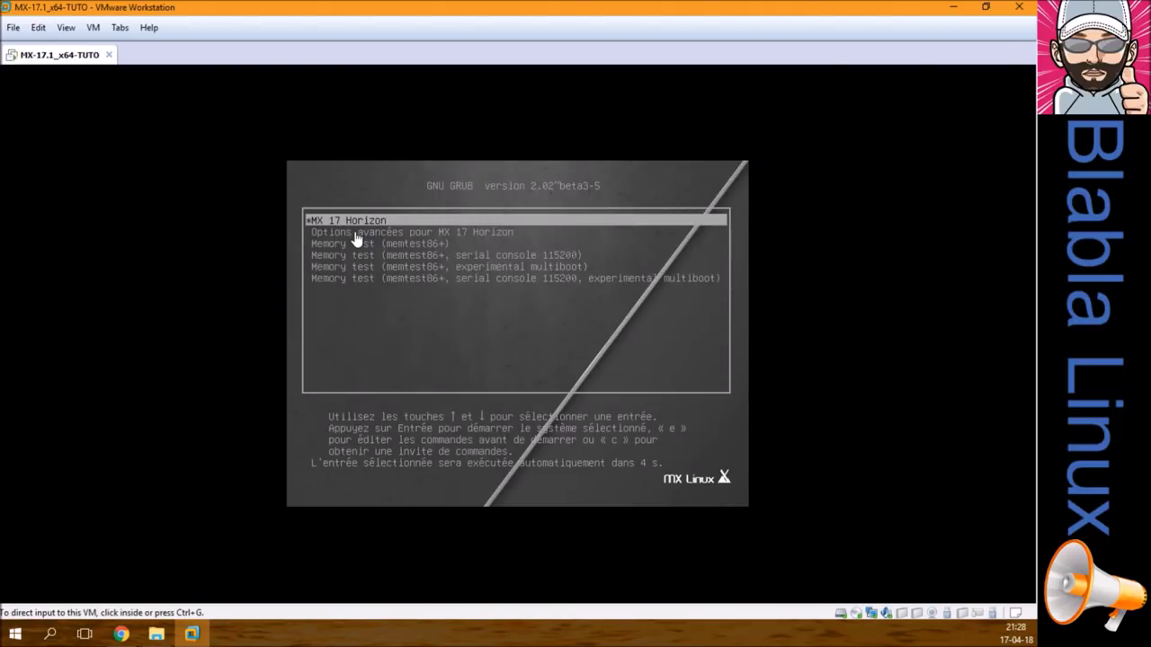
pyautogui.click(357, 238)
pyautogui.press('Return')
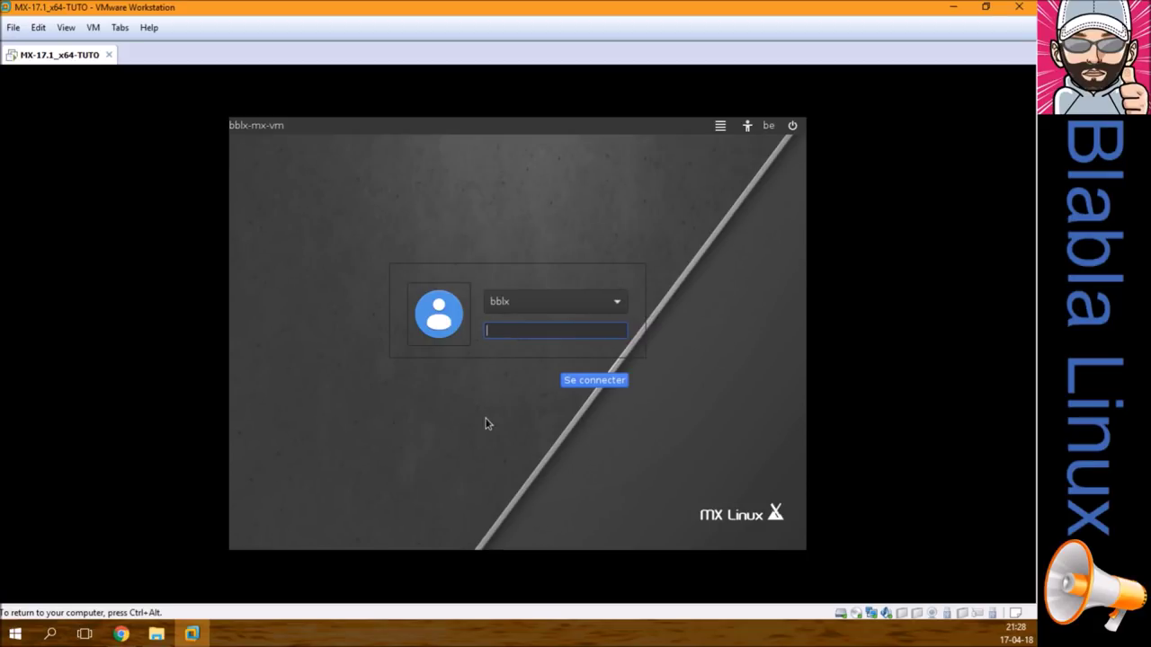
pyautogui.write('••••••')
pyautogui.press('Return')
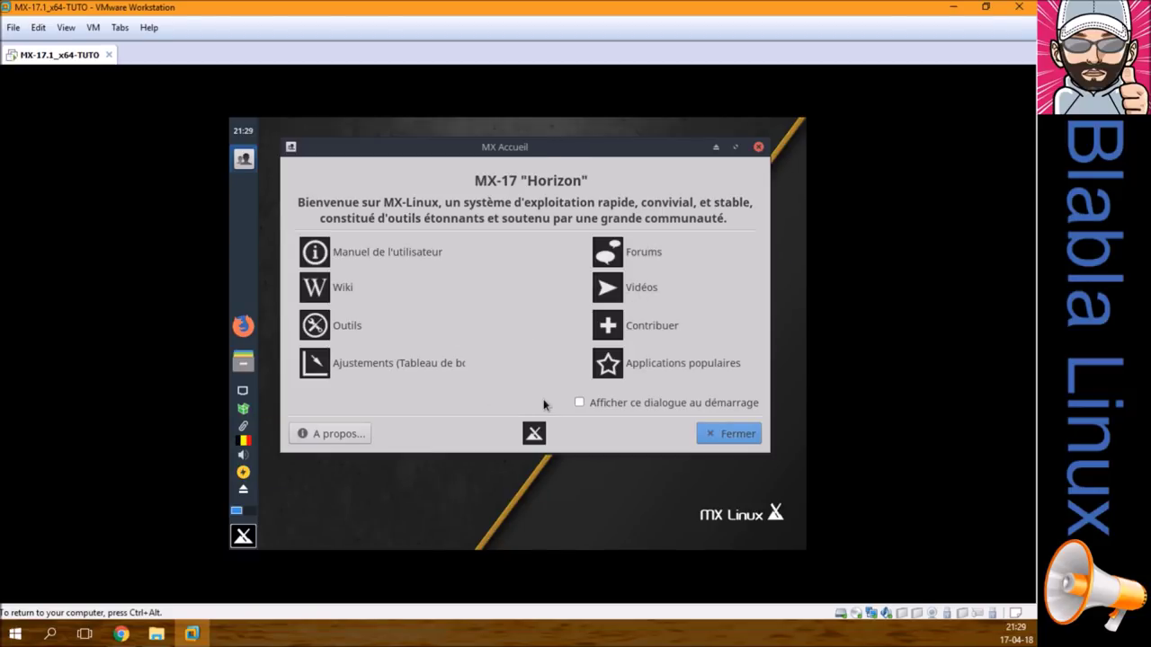
# Step: Close the MX Accueil welcome window and launch a terminal from the applications menu
pyautogui.click(581, 403)
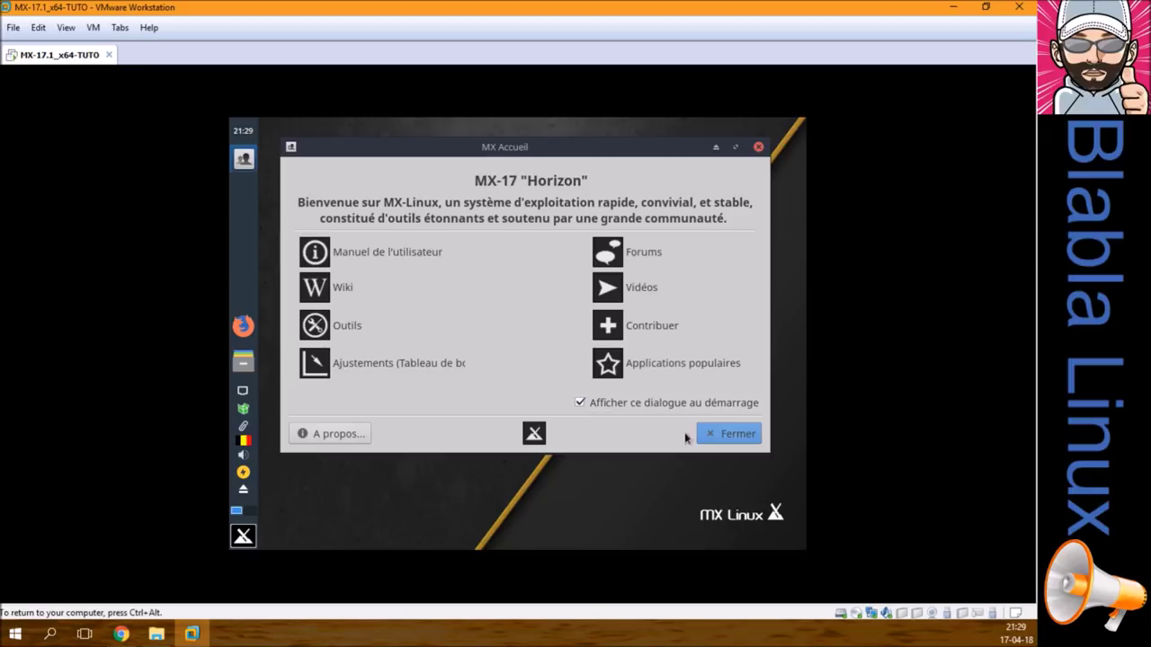
pyautogui.click(733, 434)
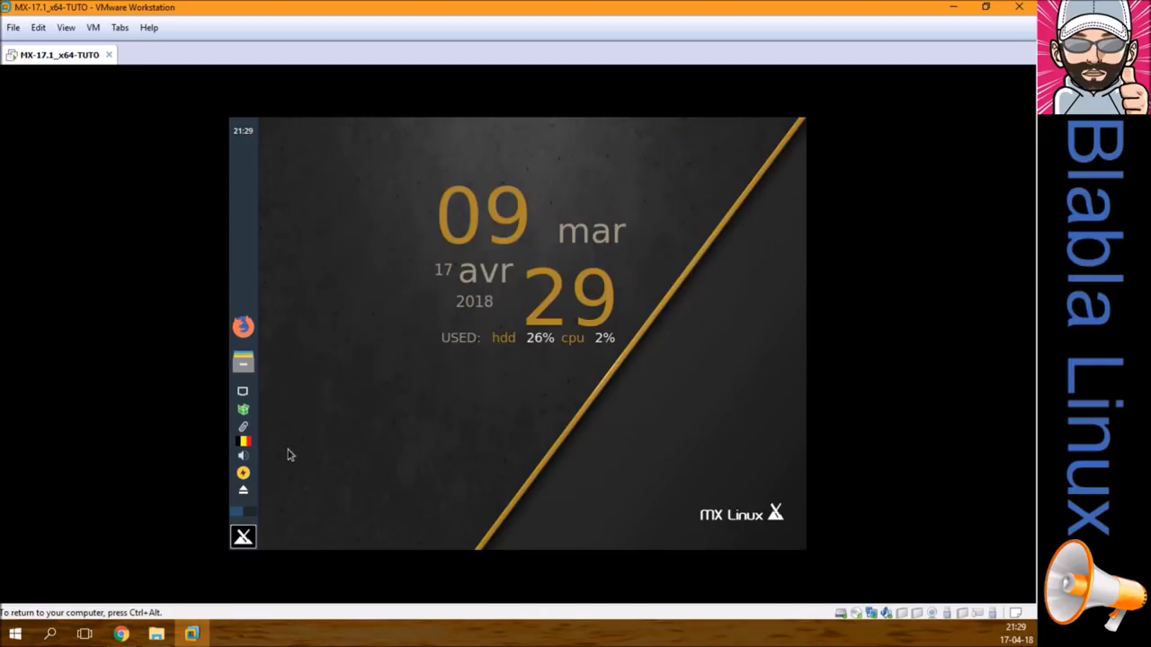
pyautogui.click(243, 537)
pyautogui.write('ter')
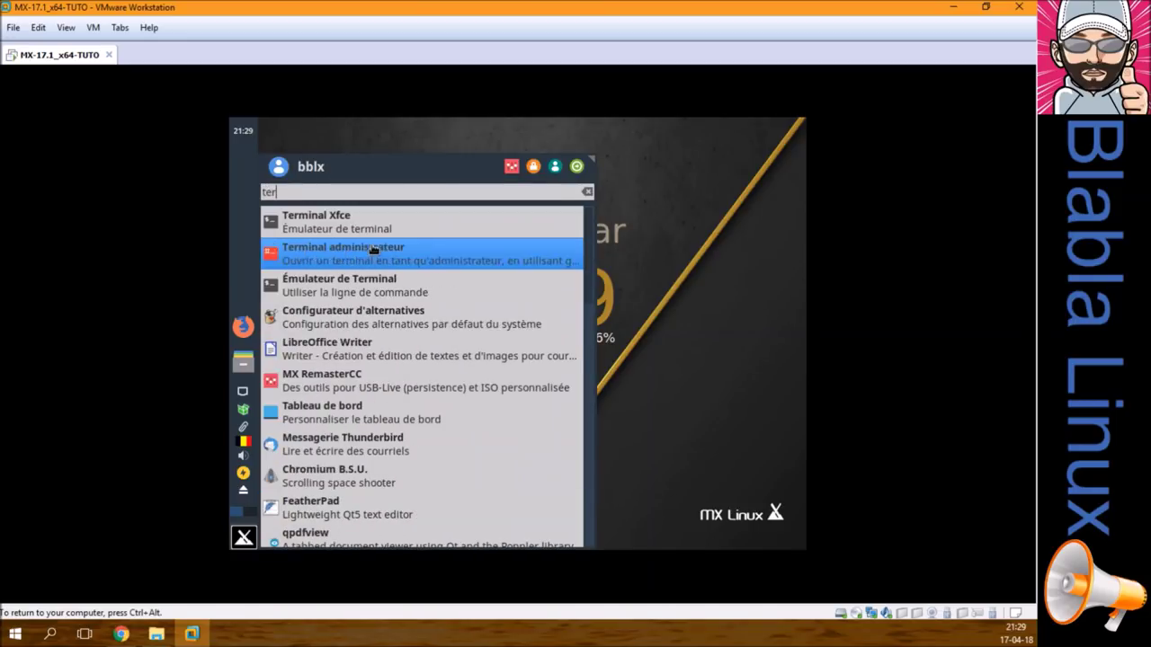
pyautogui.click(378, 226)
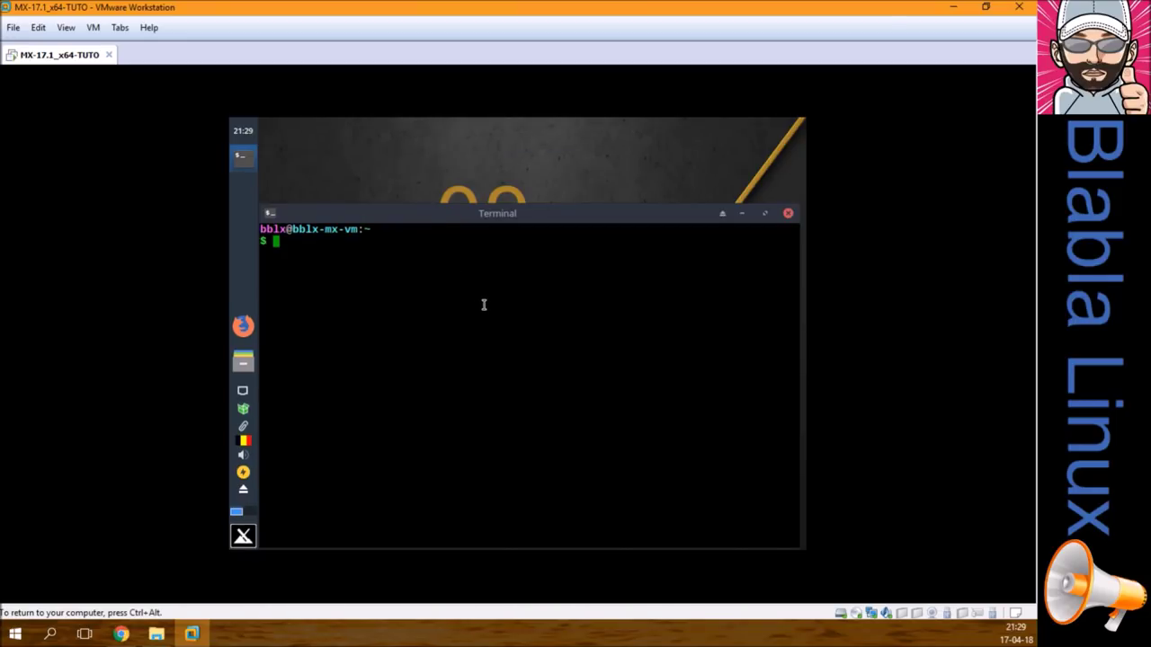
# Step: Run 'sudo apt install open-vm-tools-desktop' and confirm the installation after one cancelled attempt
pyautogui.write('sudo apt install open')
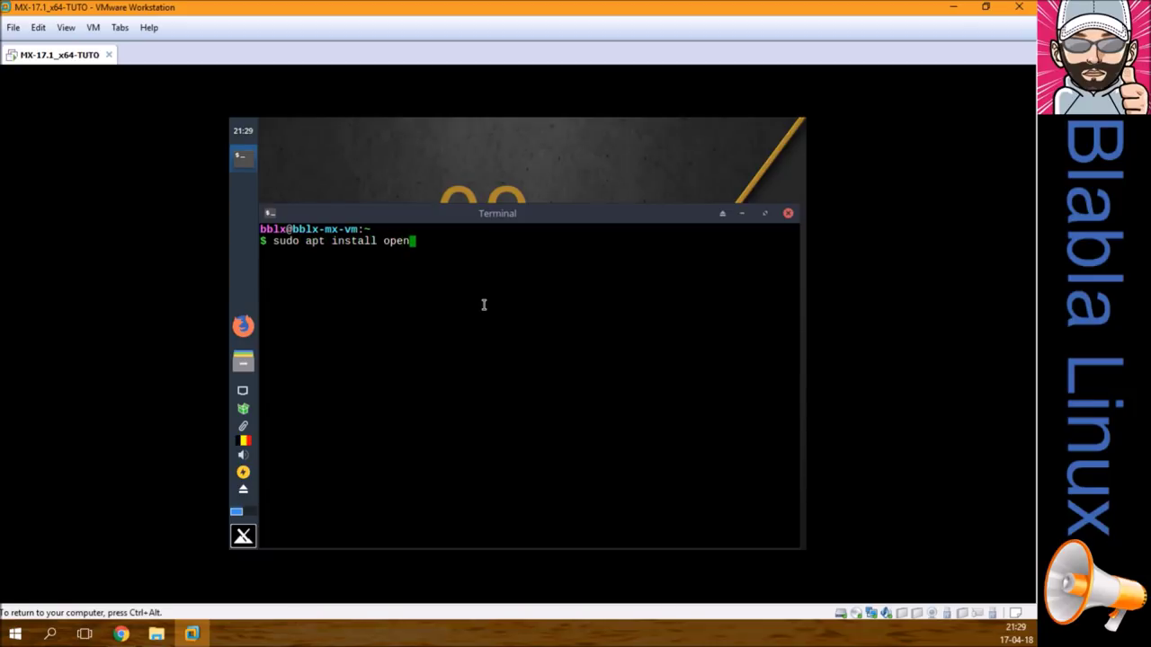
pyautogui.write('-vm-tools-desktop')
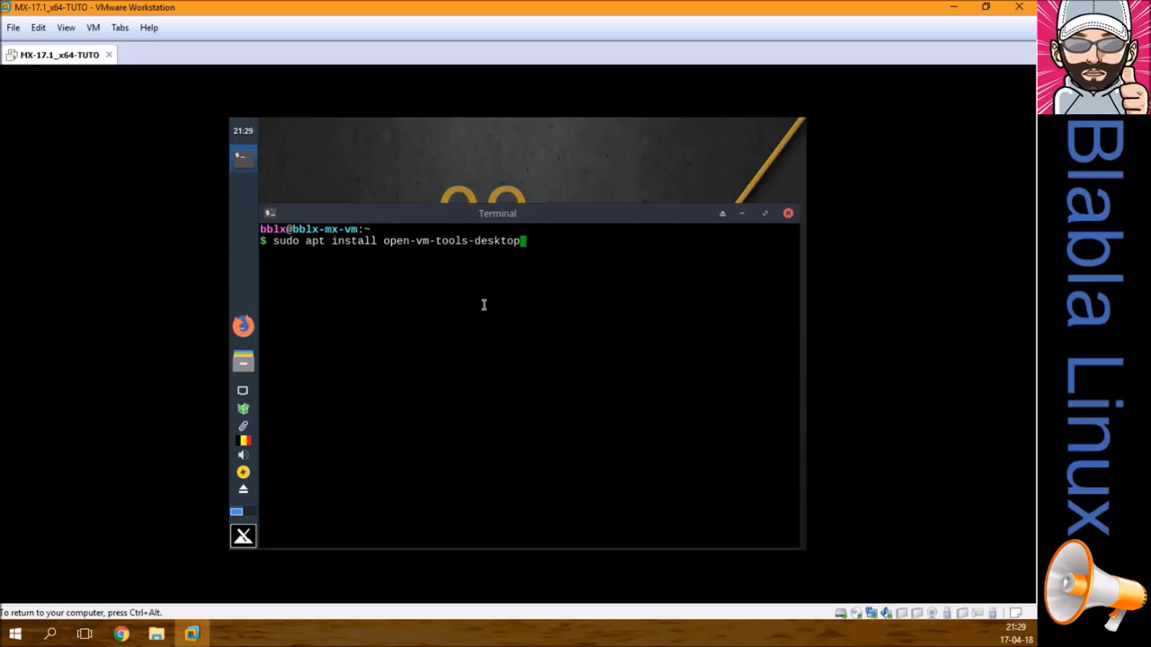
pyautogui.press('Return')
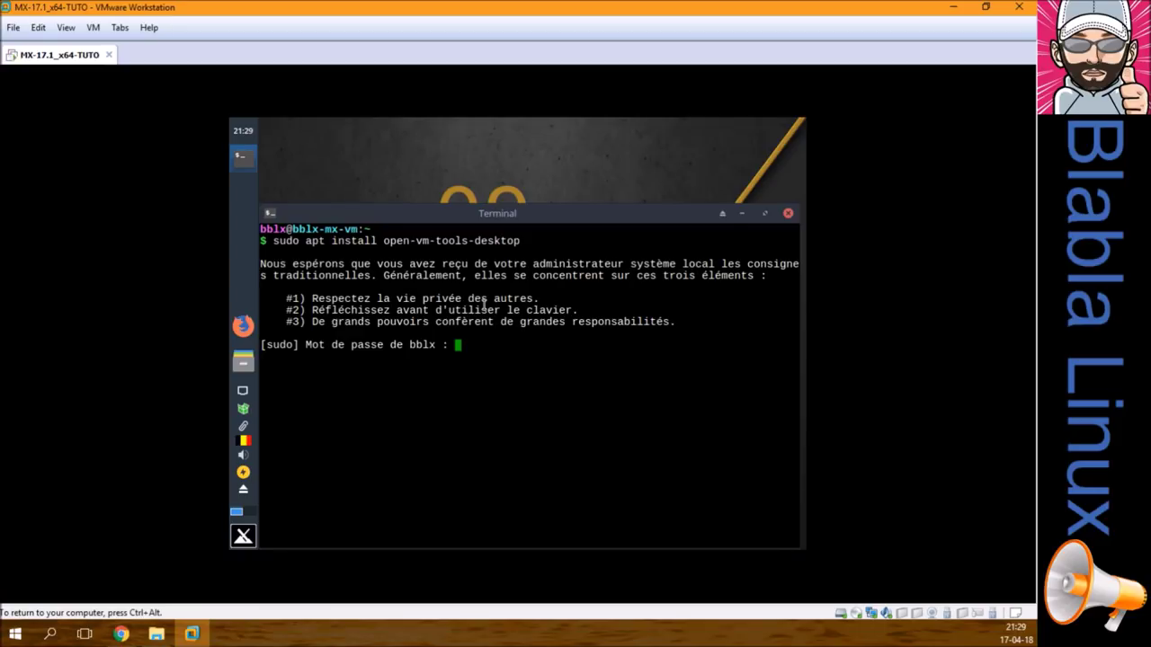
pyautogui.press('Return')
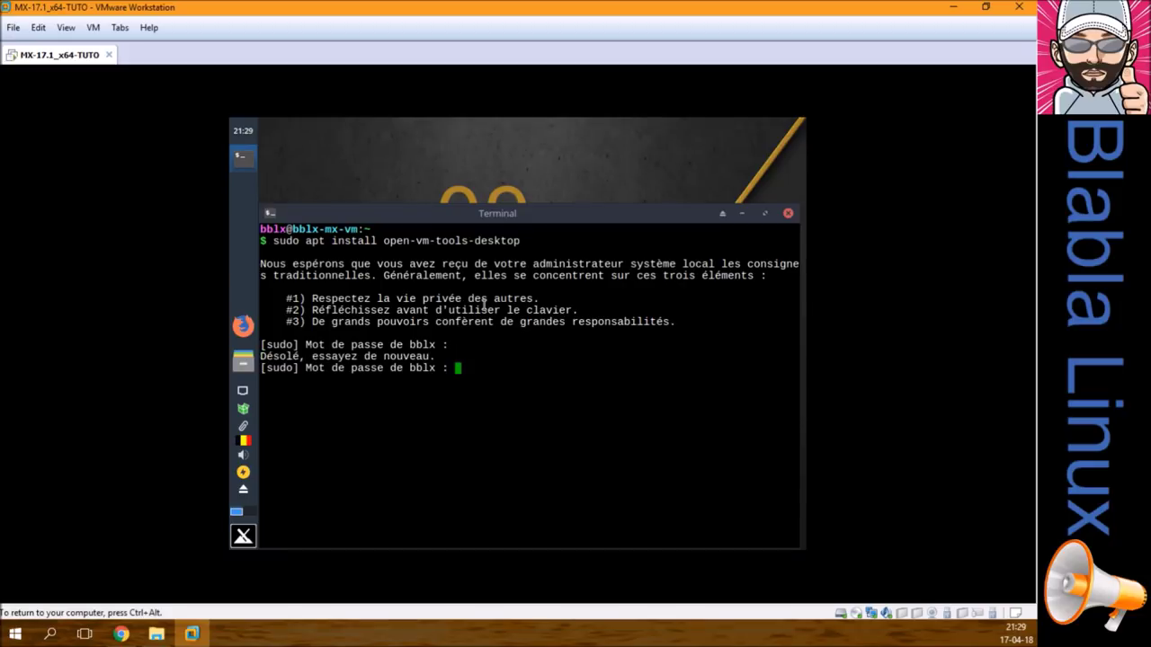
pyautogui.press('Return')
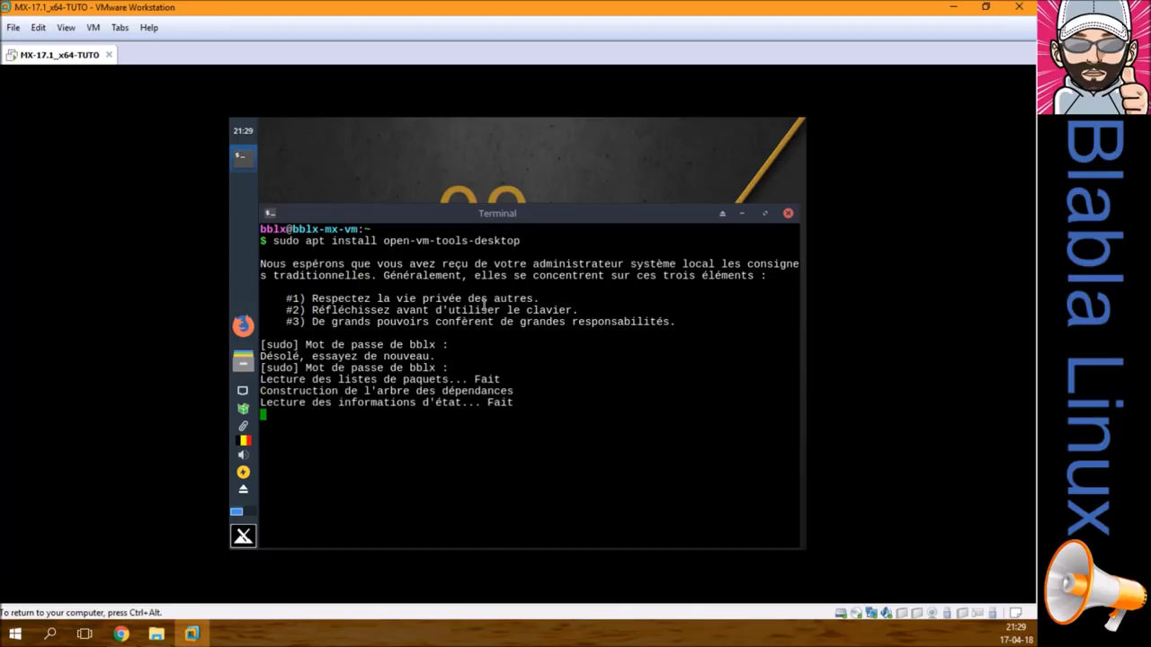
pyautogui.write('p')
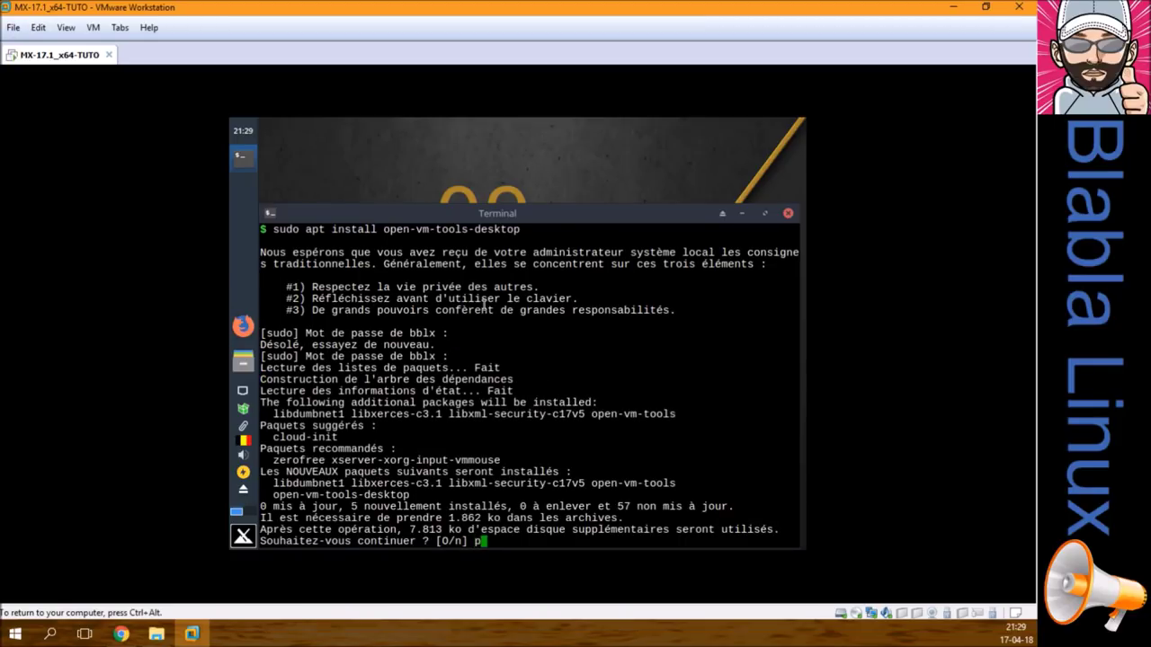
pyautogui.press('Return')
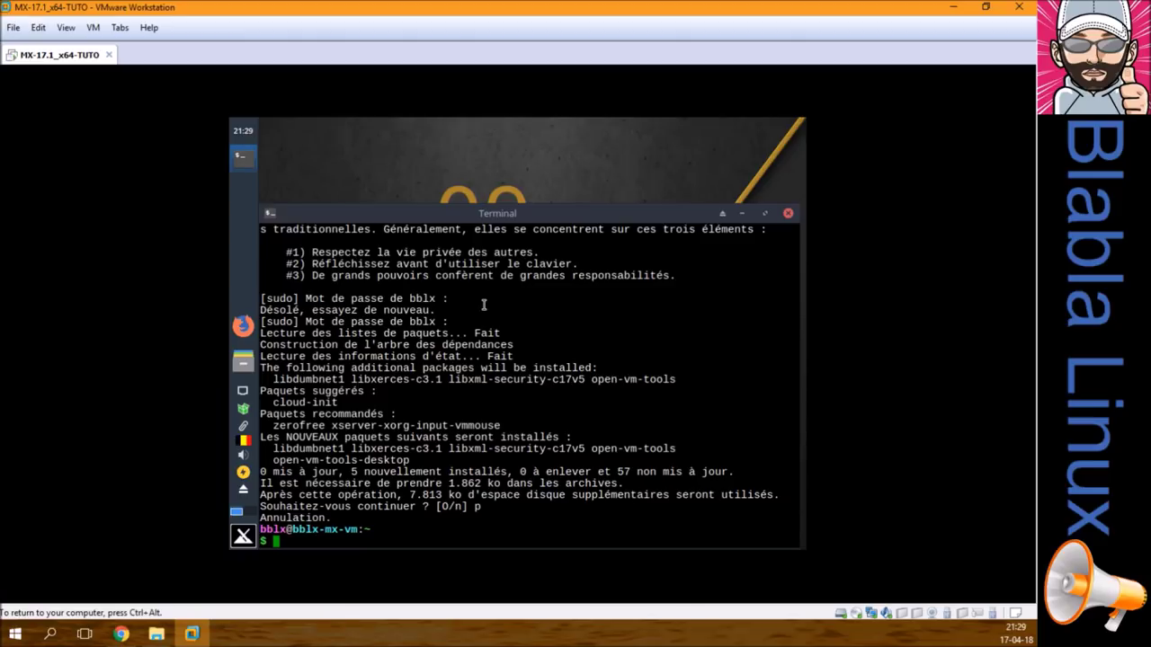
pyautogui.press('Up')
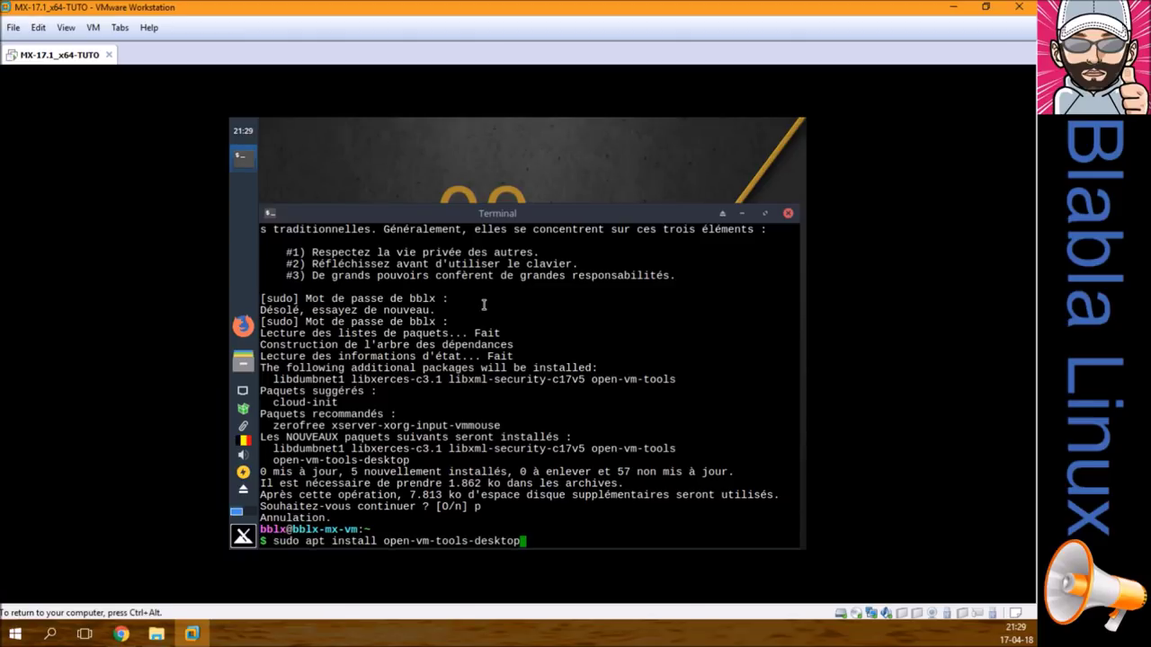
pyautogui.press('Return')
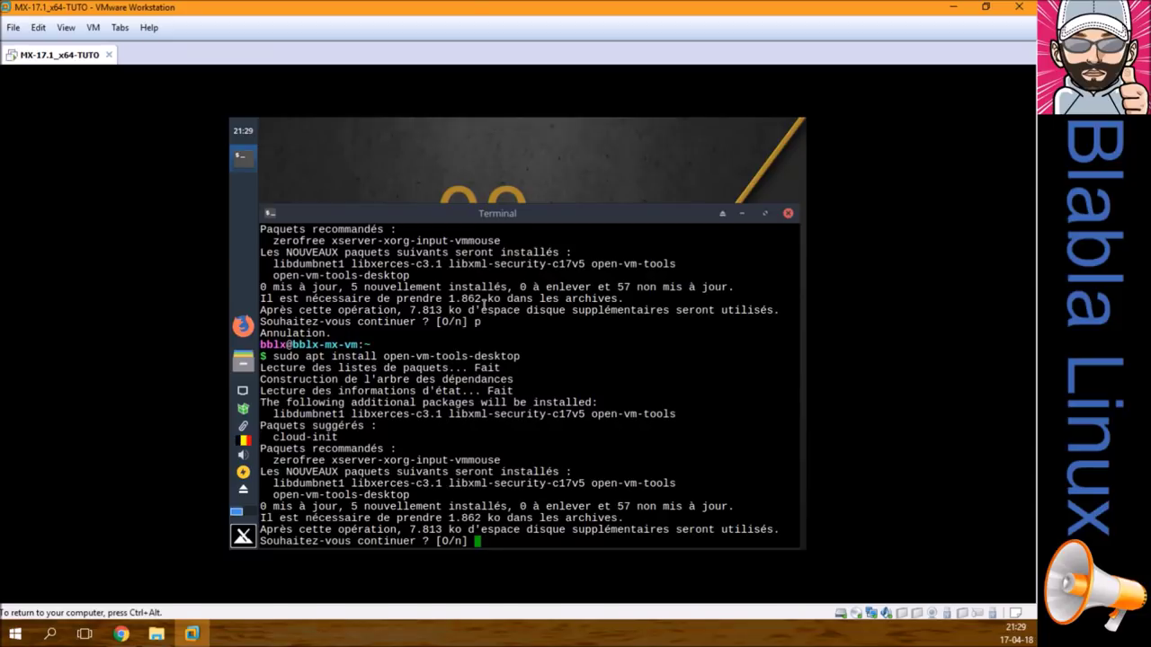
pyautogui.write('o')
pyautogui.press('Return')
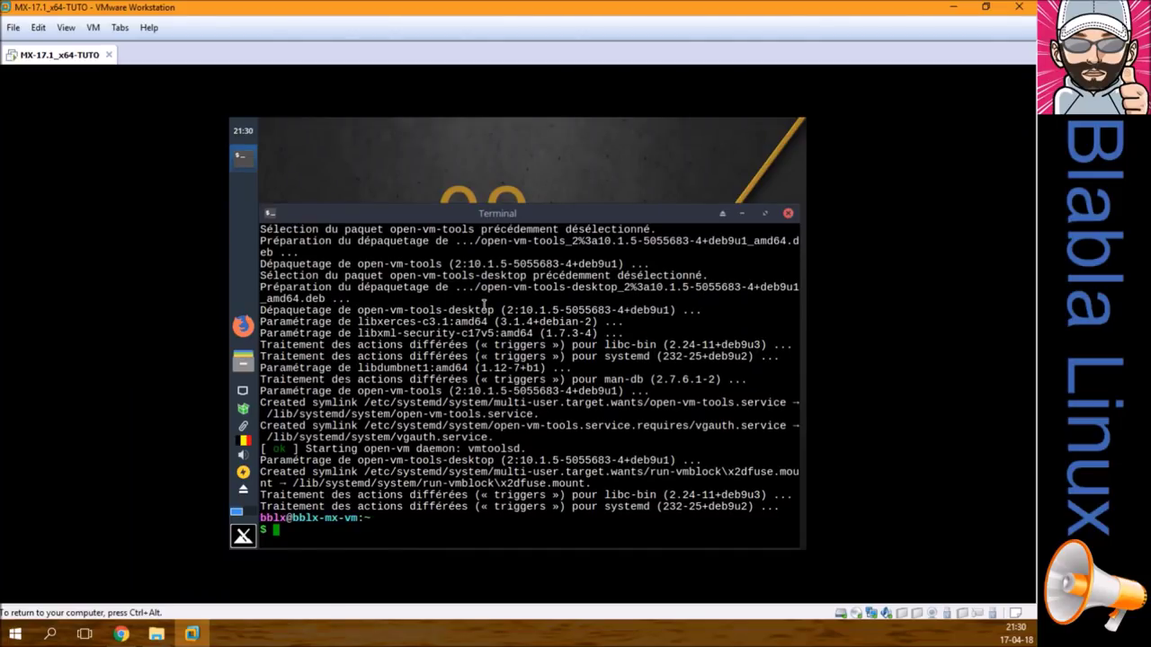
# Step: Close the terminal and power off the MX Linux guest
pyautogui.click(788, 213)
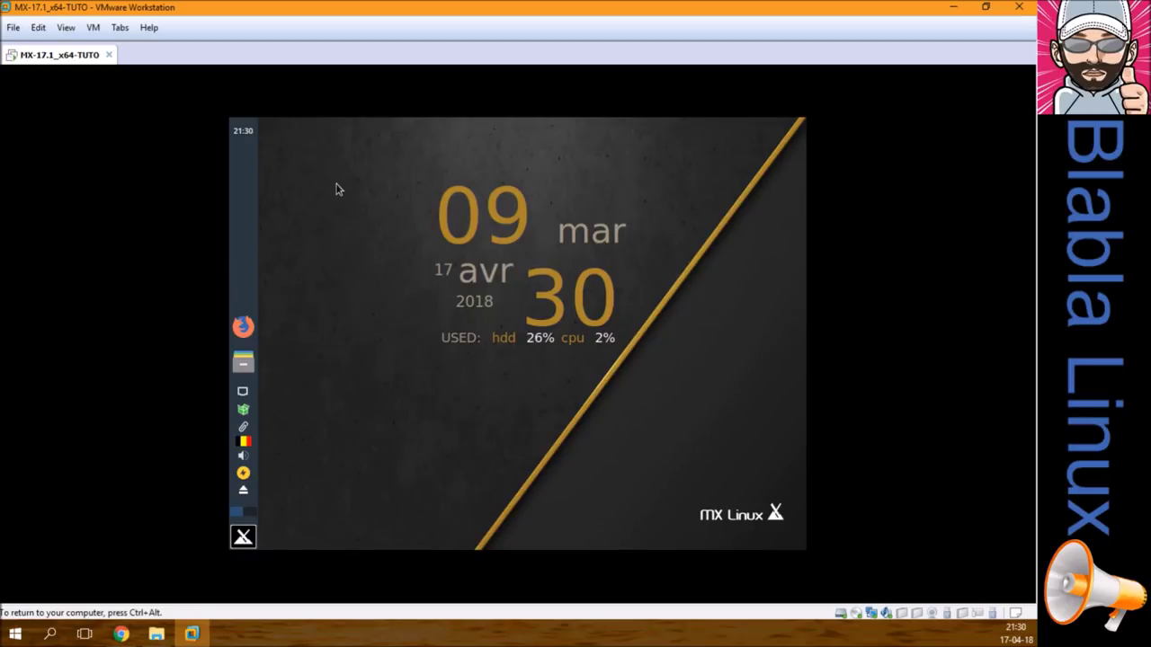
pyautogui.click(243, 536)
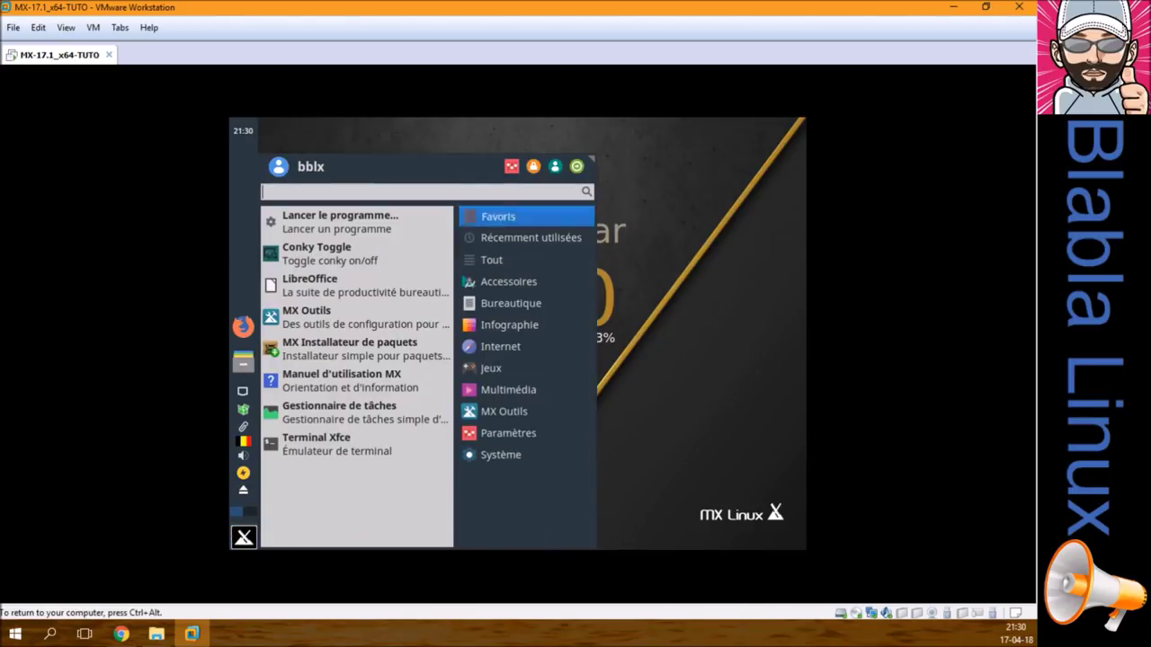
pyautogui.click(577, 168)
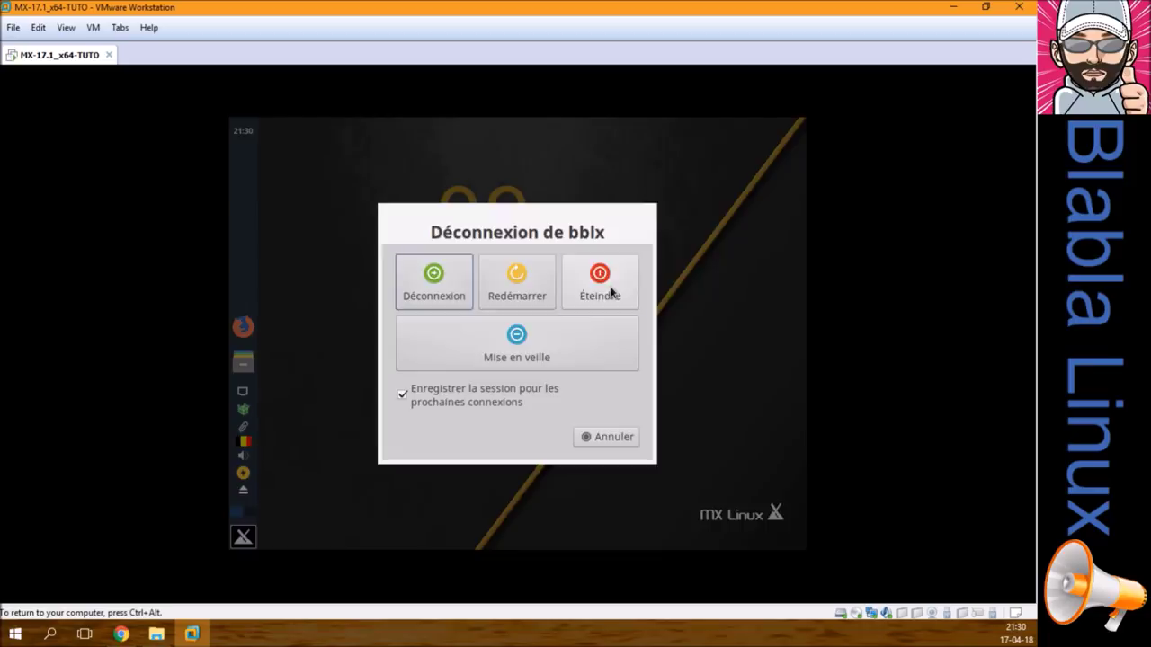
pyautogui.click(611, 291)
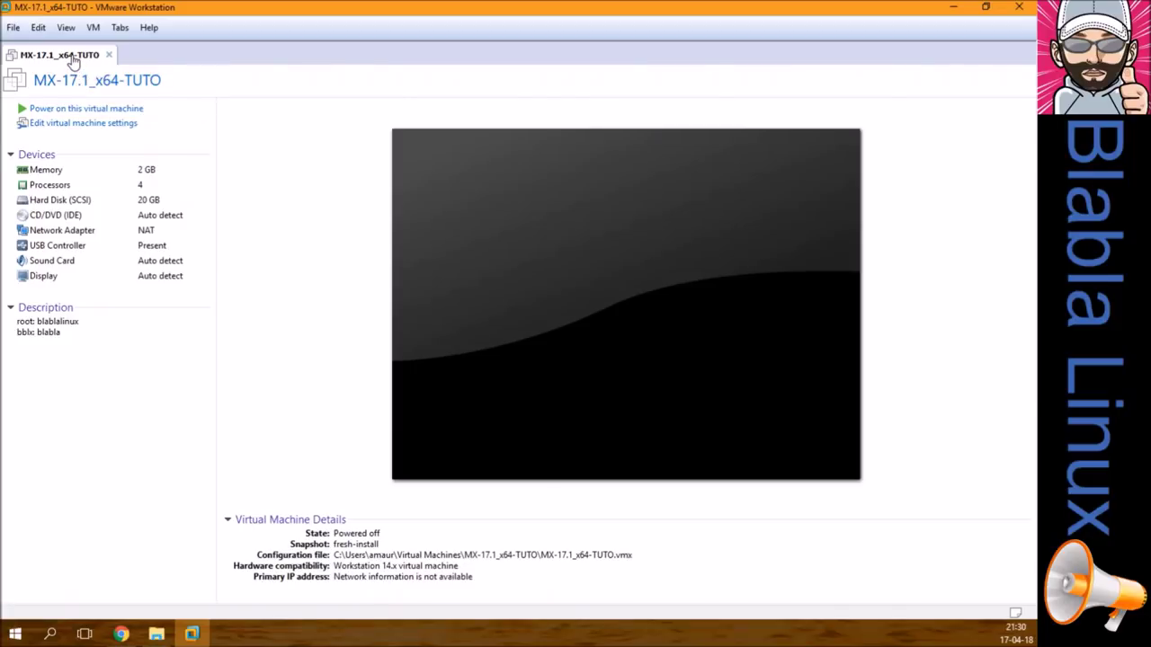
# Step: Take a snapshot named open-vm-tools-desktop in the Snapshot Manager, then power the VM on
pyautogui.rightClick(72, 56)
pyautogui.moveTo(185, 180)
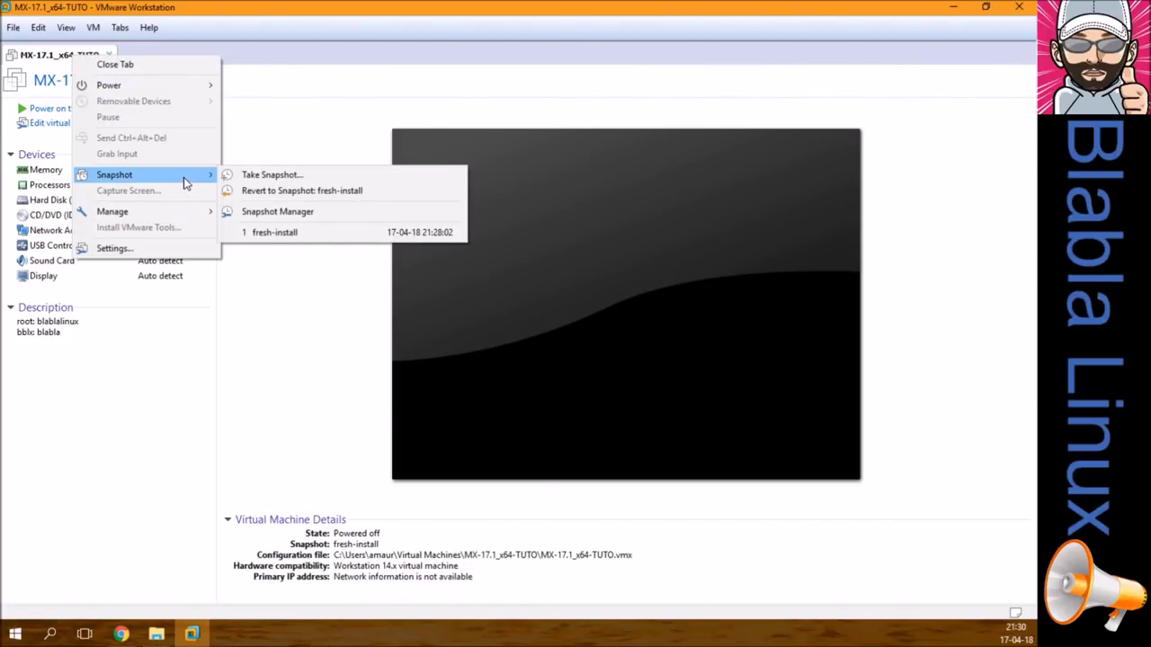
pyautogui.click(304, 212)
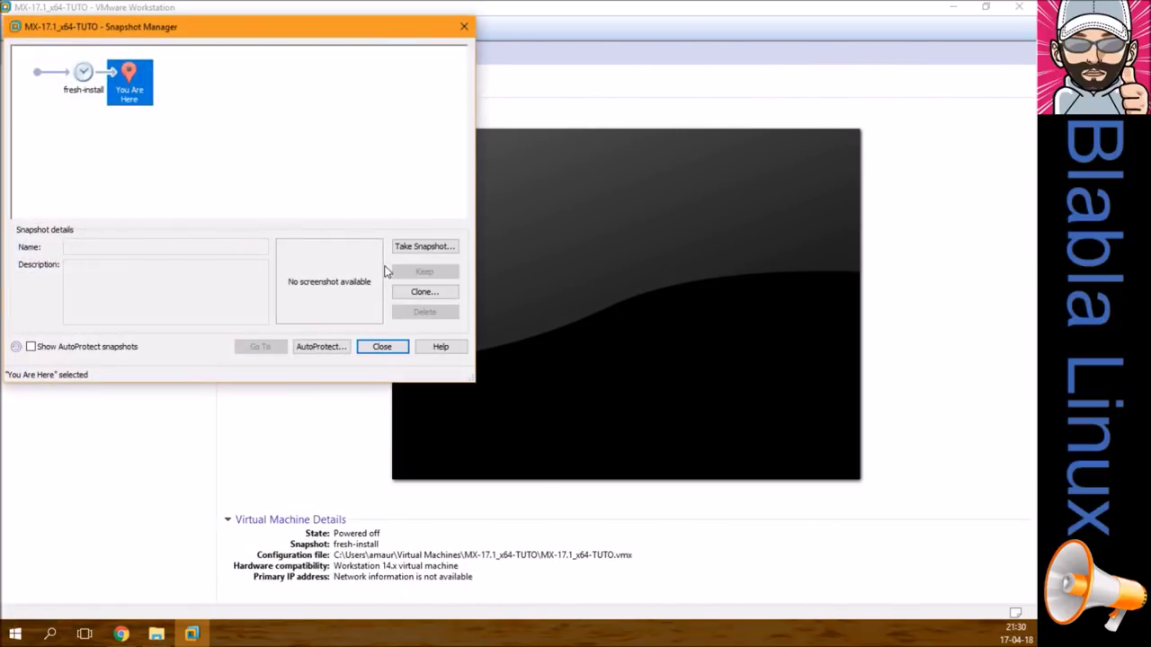
pyautogui.click(419, 246)
pyautogui.write('op')
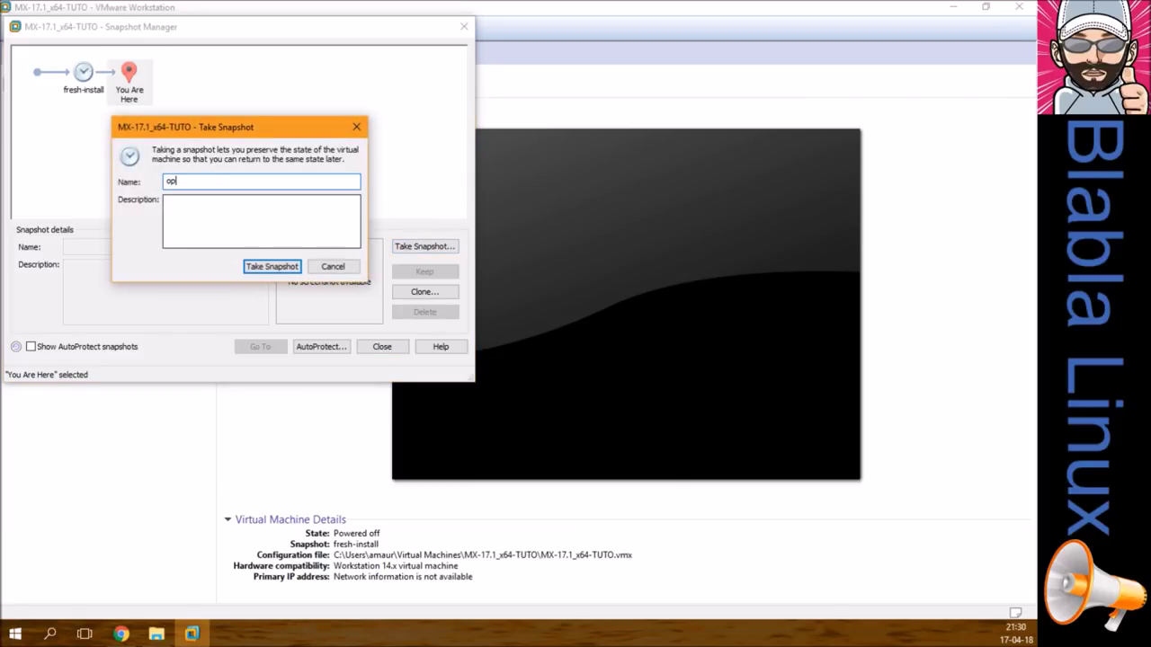
pyautogui.write('en-vm-tools-desktop')
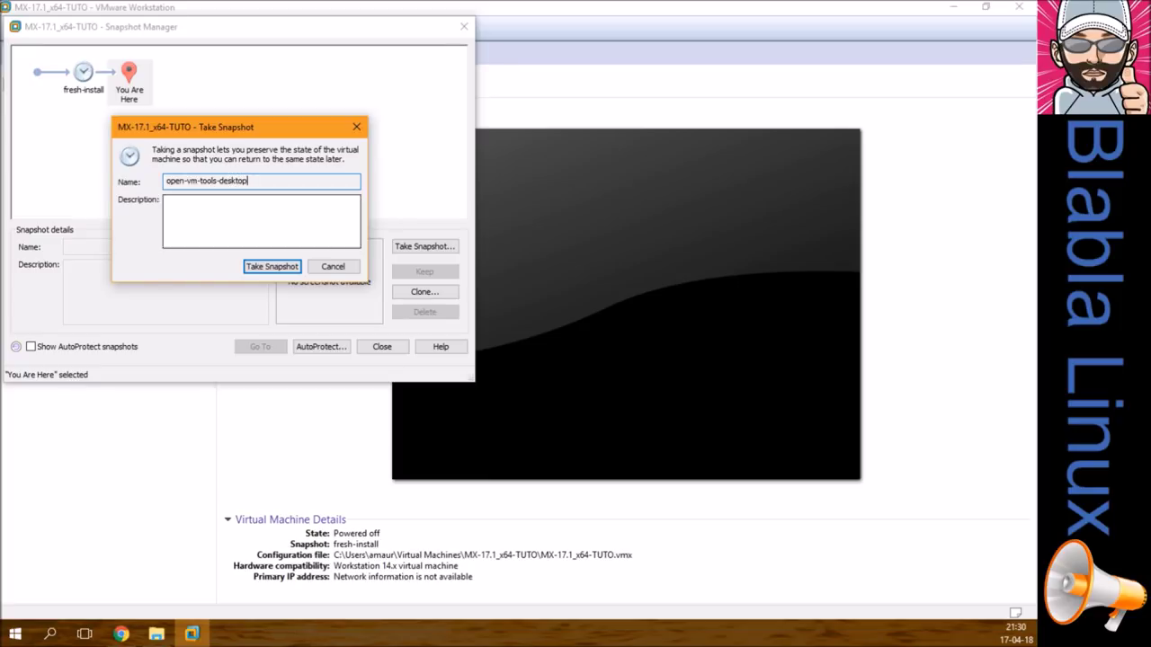
pyautogui.press('Return')
pyautogui.click(400, 347)
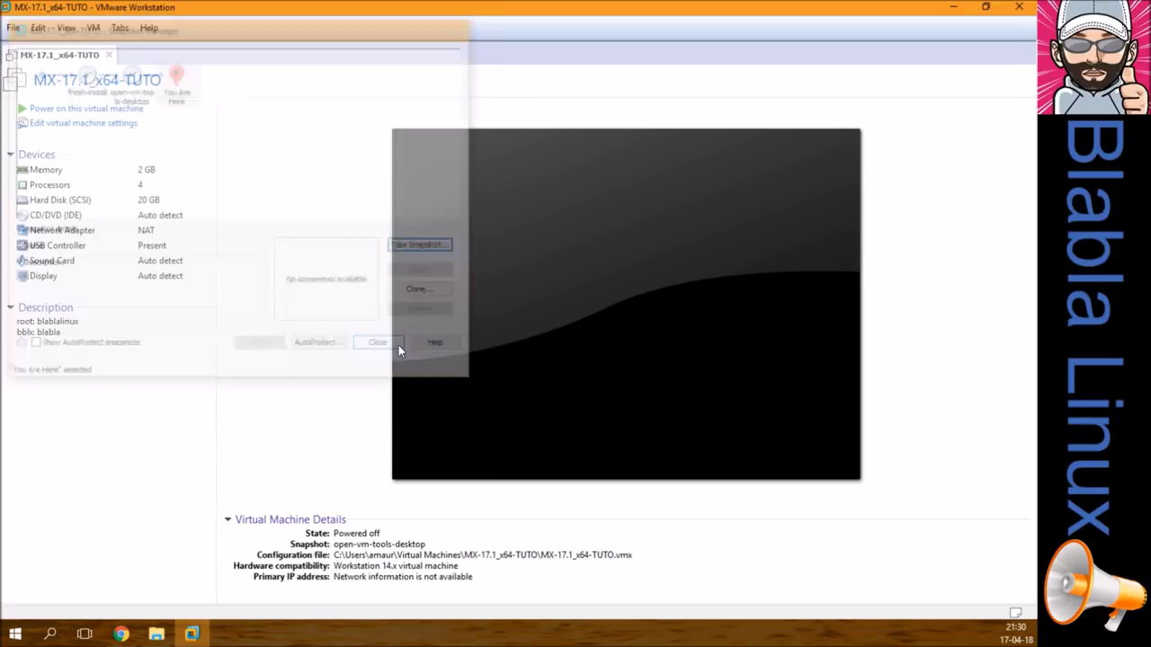
pyautogui.hotkey('ctrl', 'b')
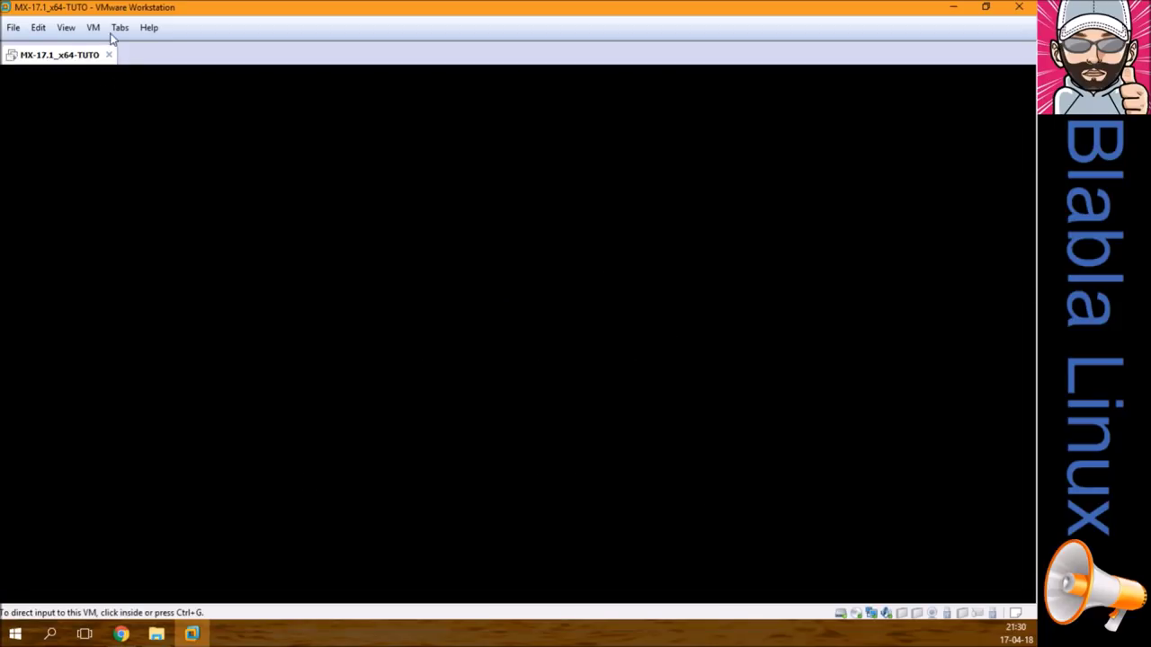
# Step: Boot the default MX Linux GRUB entry and log in with the user password
pyautogui.click(443, 352)
pyautogui.press('Return')
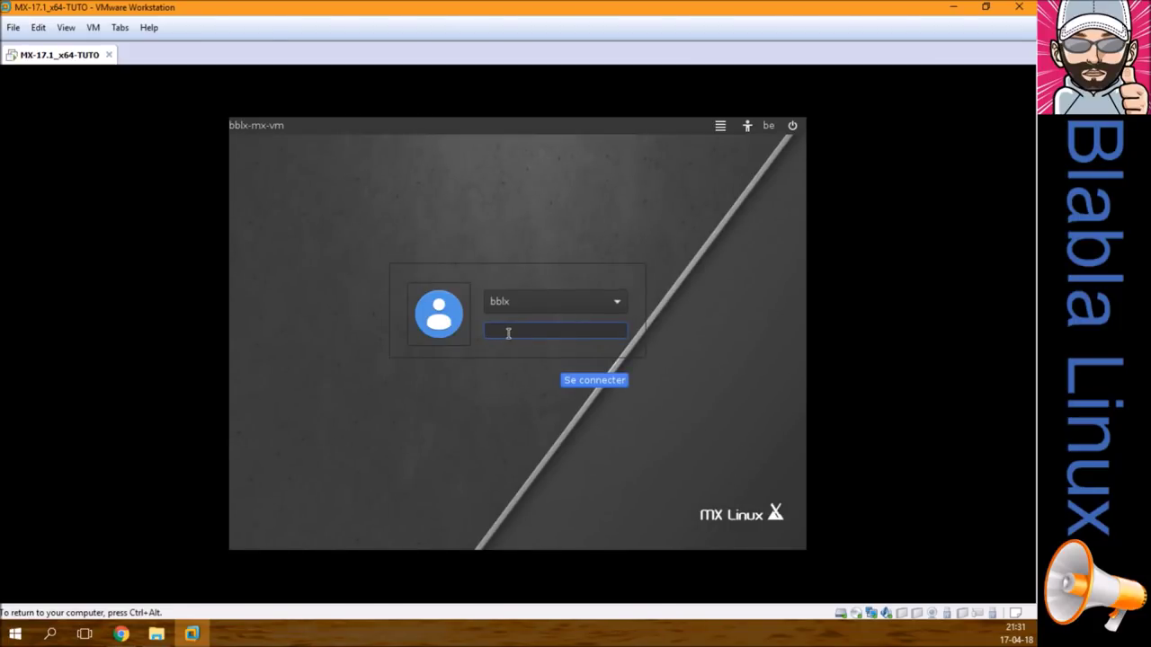
pyautogui.write('•••••••')
pyautogui.press('Return')
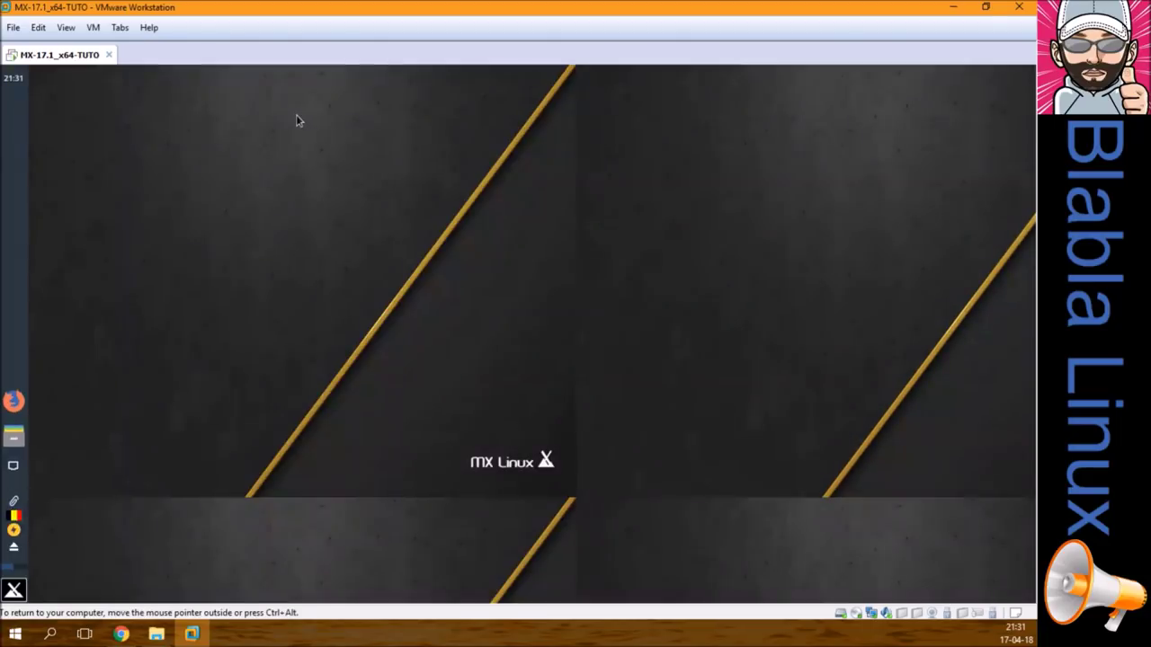
# Step: Switch the VM to full screen exclusive mode and open MX Accueil's Ajustements for the panel
pyautogui.click(67, 28)
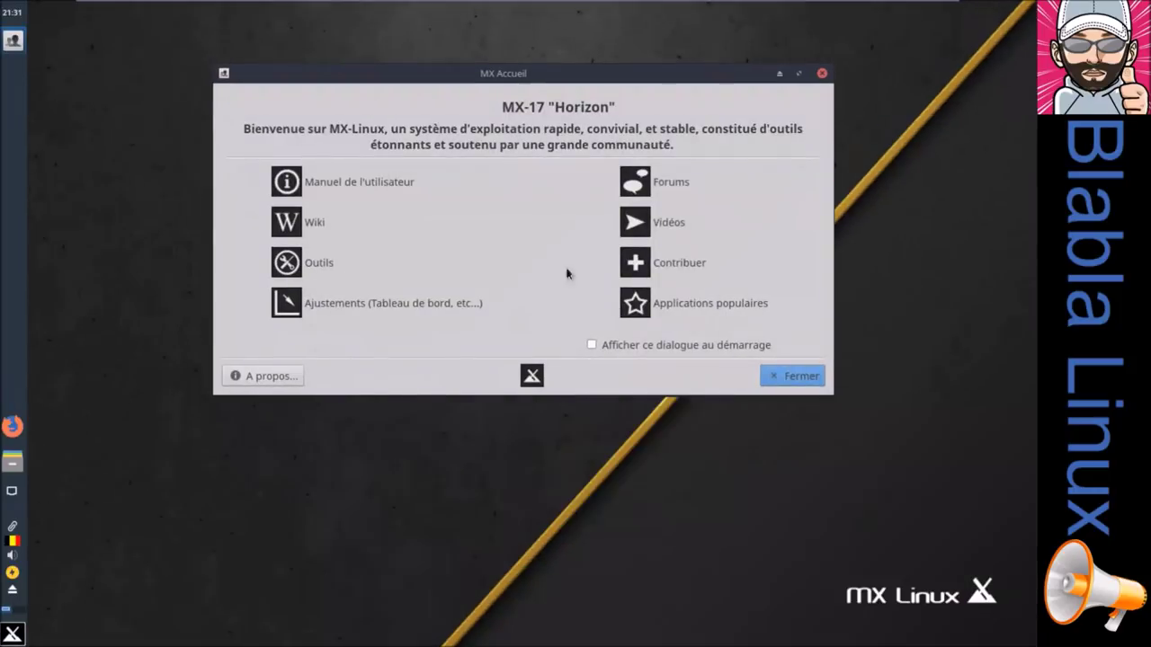
pyautogui.moveTo(279, 6)
pyautogui.click(191, 8)
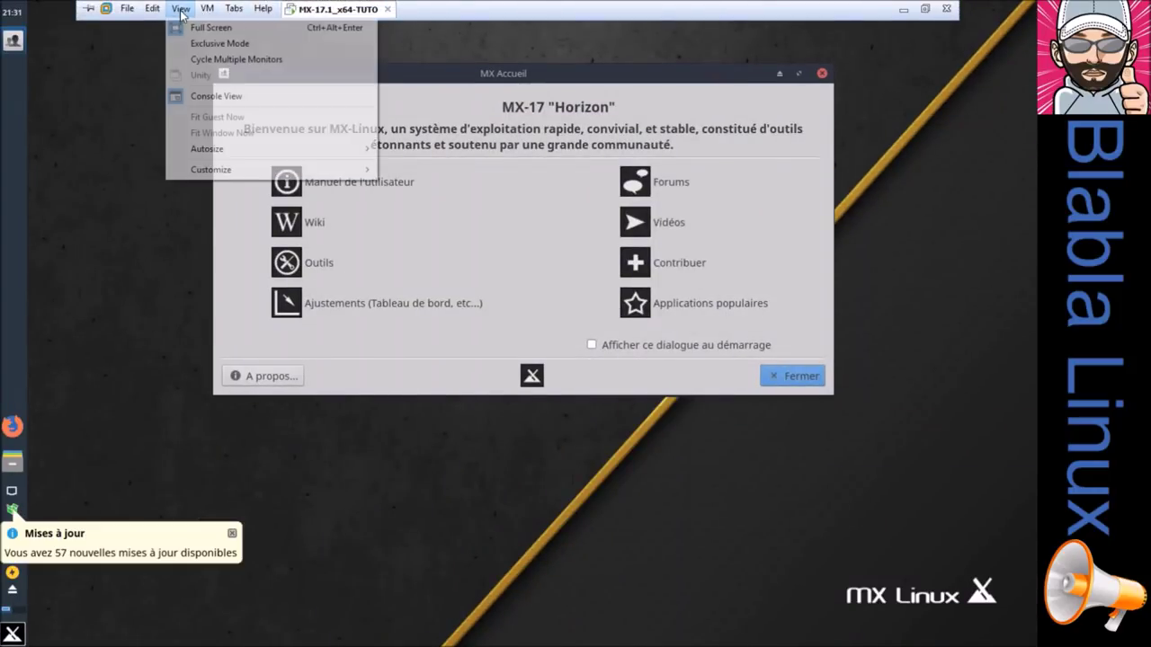
pyautogui.click(194, 45)
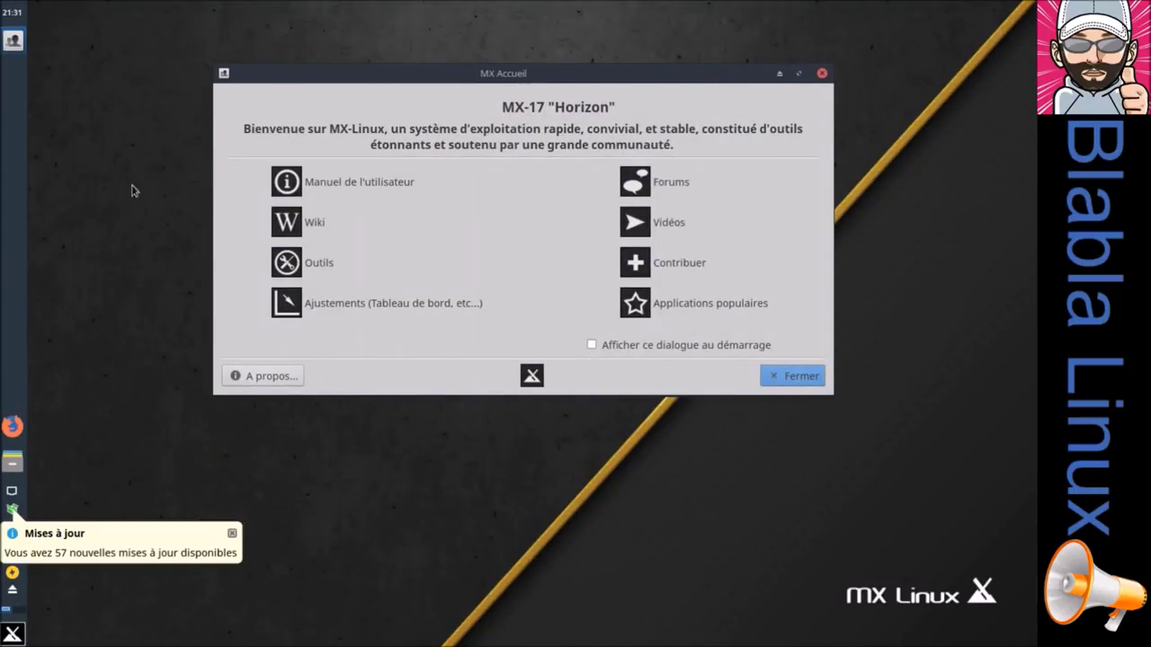
pyautogui.moveTo(396, 75)
pyautogui.mouseDown()
pyautogui.moveTo(400, 99)
pyautogui.moveTo(417, 94)
pyautogui.moveTo(407, 70)
pyautogui.mouseUp()
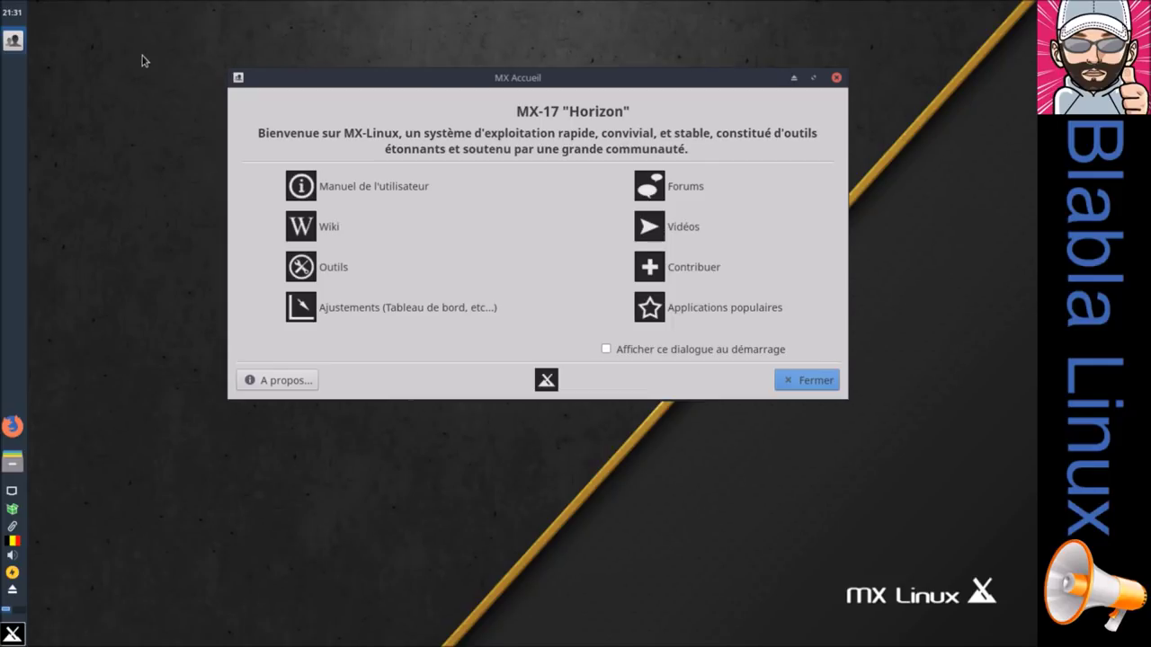
pyautogui.click(373, 307)
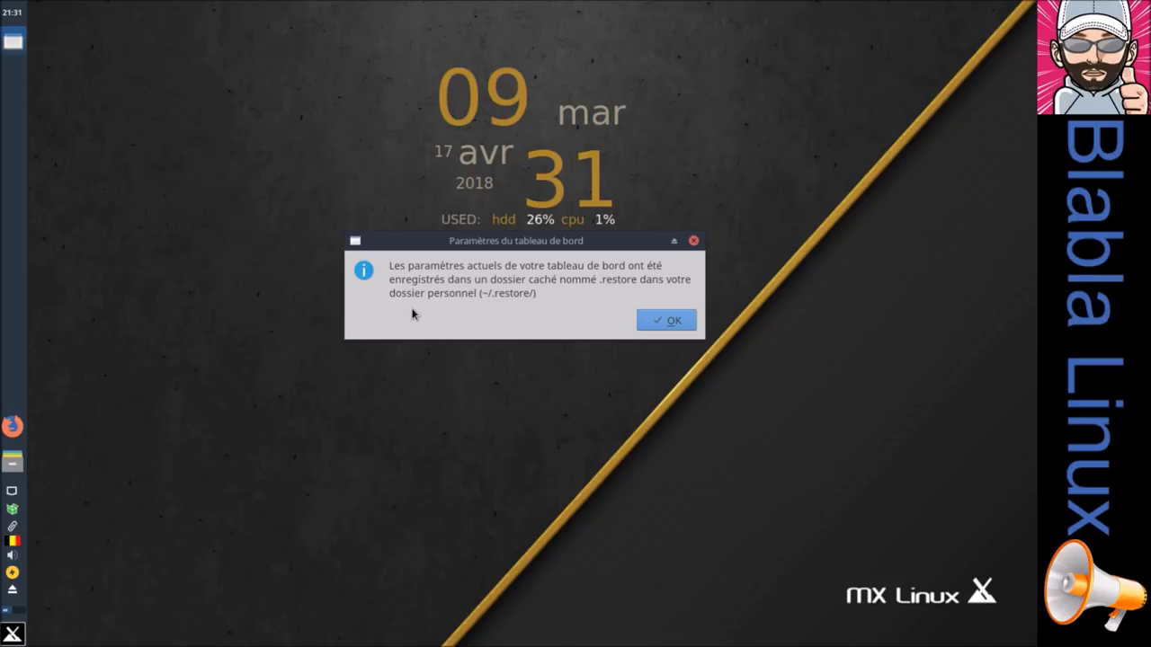
# Step: Try a horizontal bottom panel, then restore the vertical left panel and view the Thème options
pyautogui.click(665, 321)
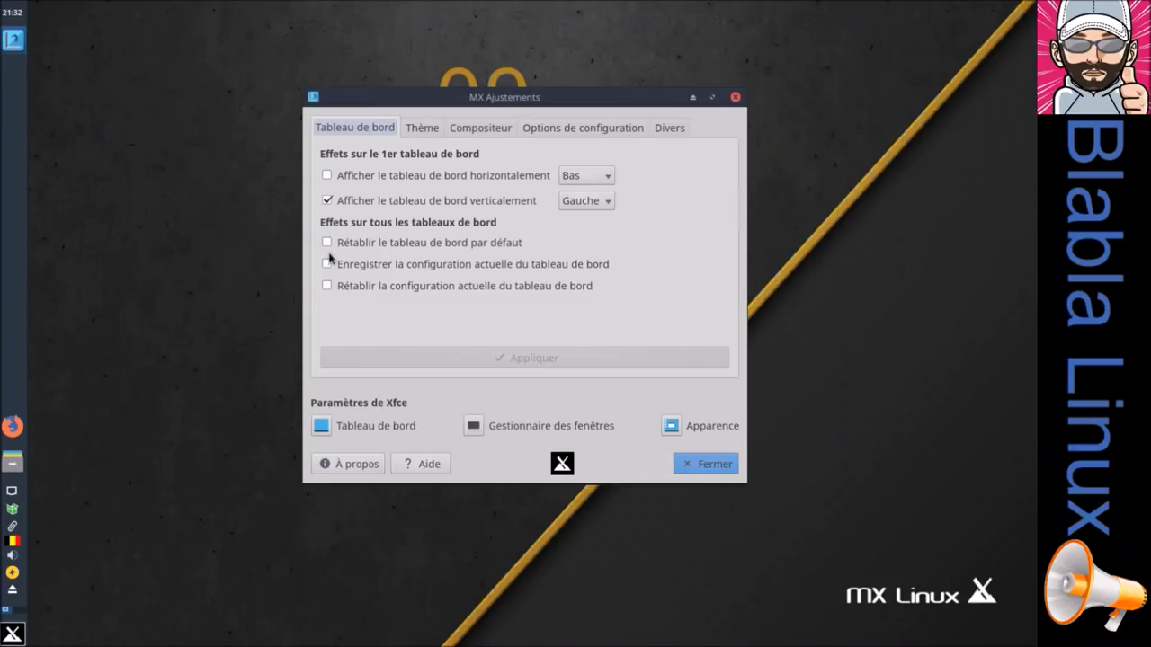
pyautogui.click(357, 177)
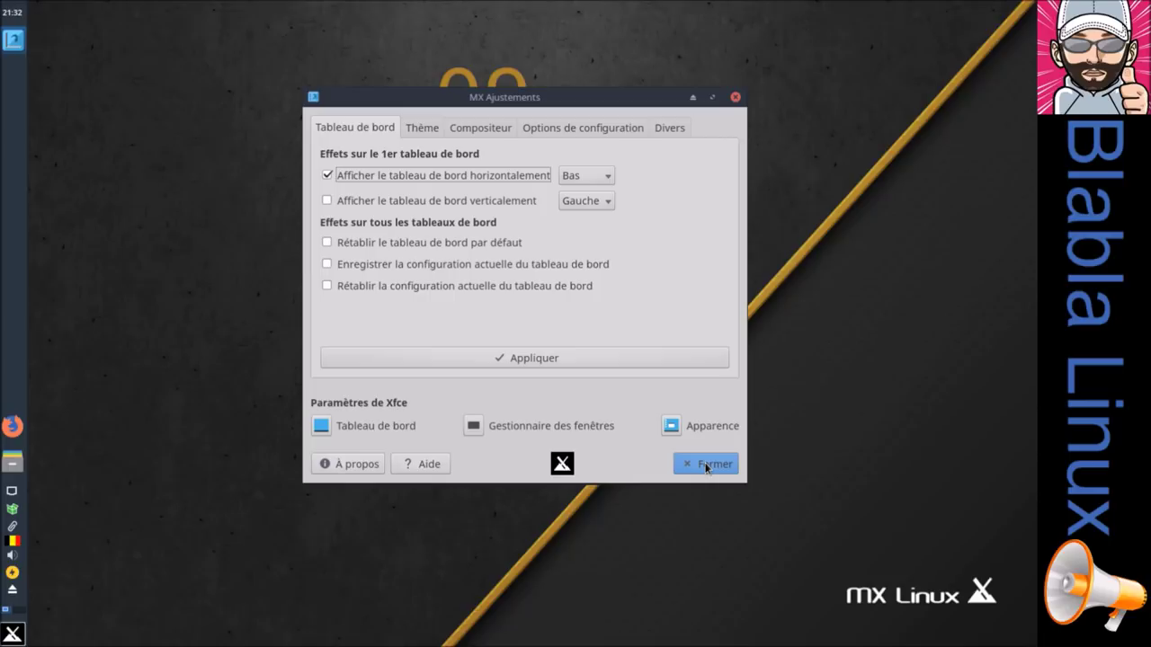
pyautogui.click(569, 361)
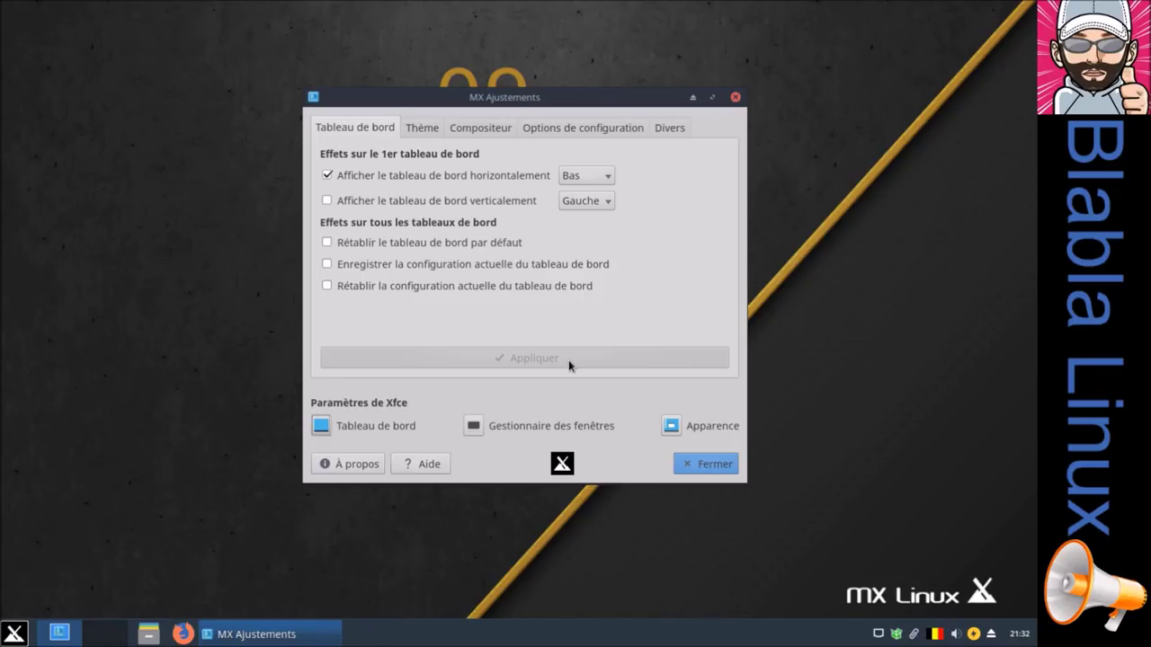
pyautogui.click(387, 202)
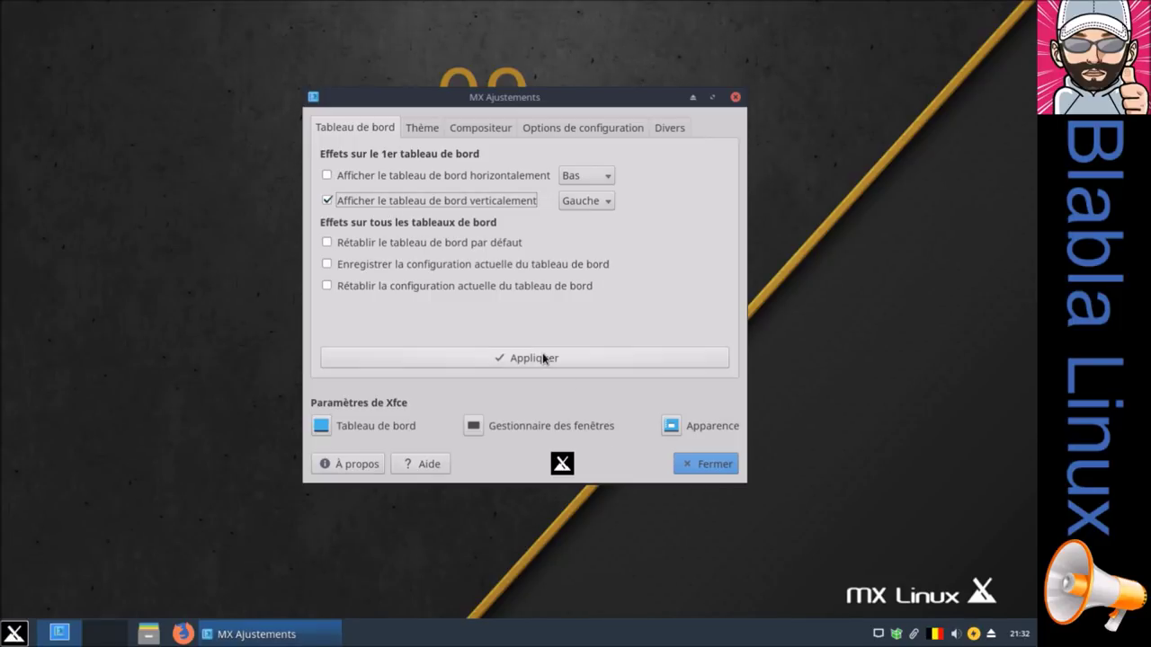
pyautogui.click(542, 355)
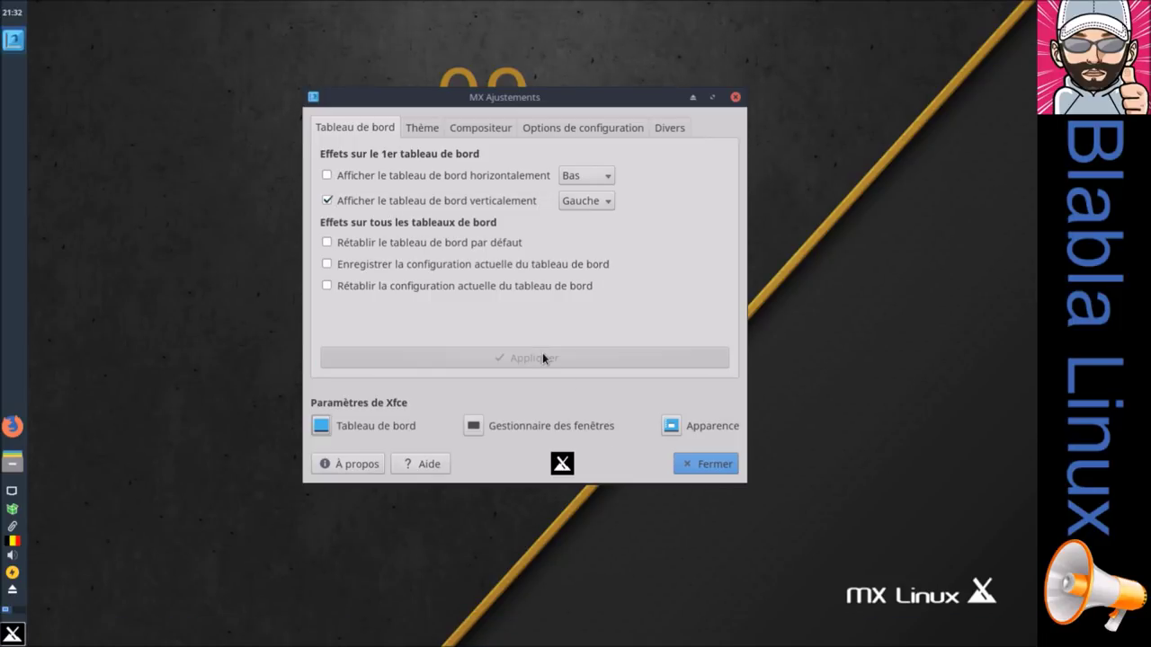
pyautogui.click(431, 132)
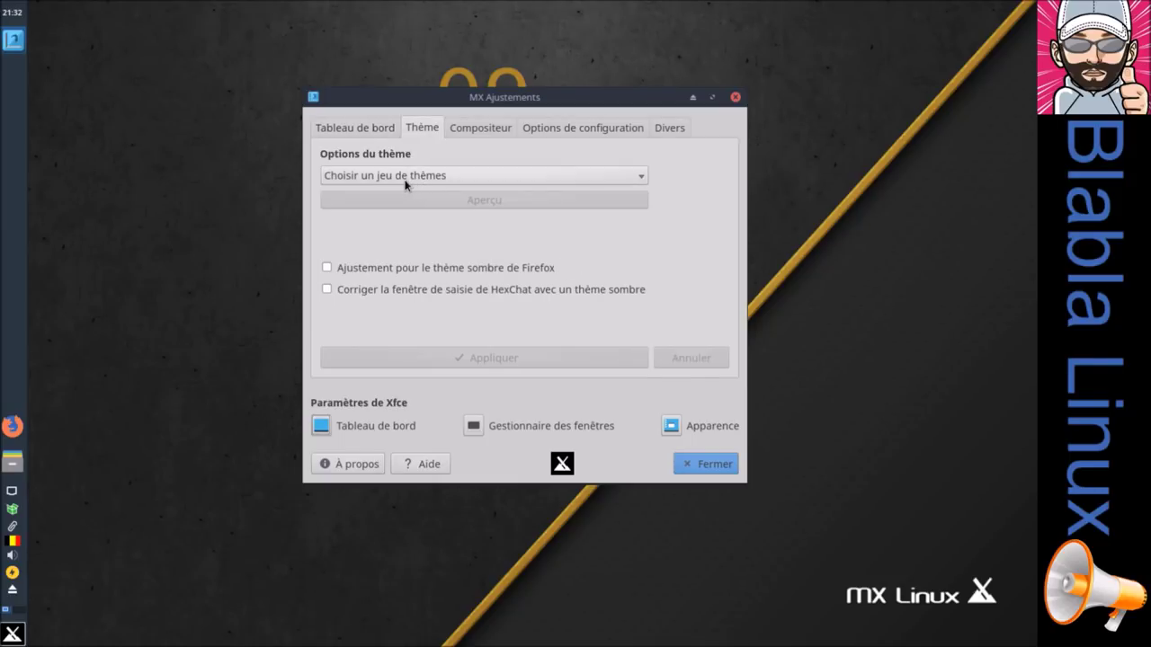
# Step: Open the home-folder file manager and Gestionnaire de tâches beside MX Ajustements, then list theme sets
pyautogui.moveTo(538, 99); pyautogui.dragTo(790, 24)
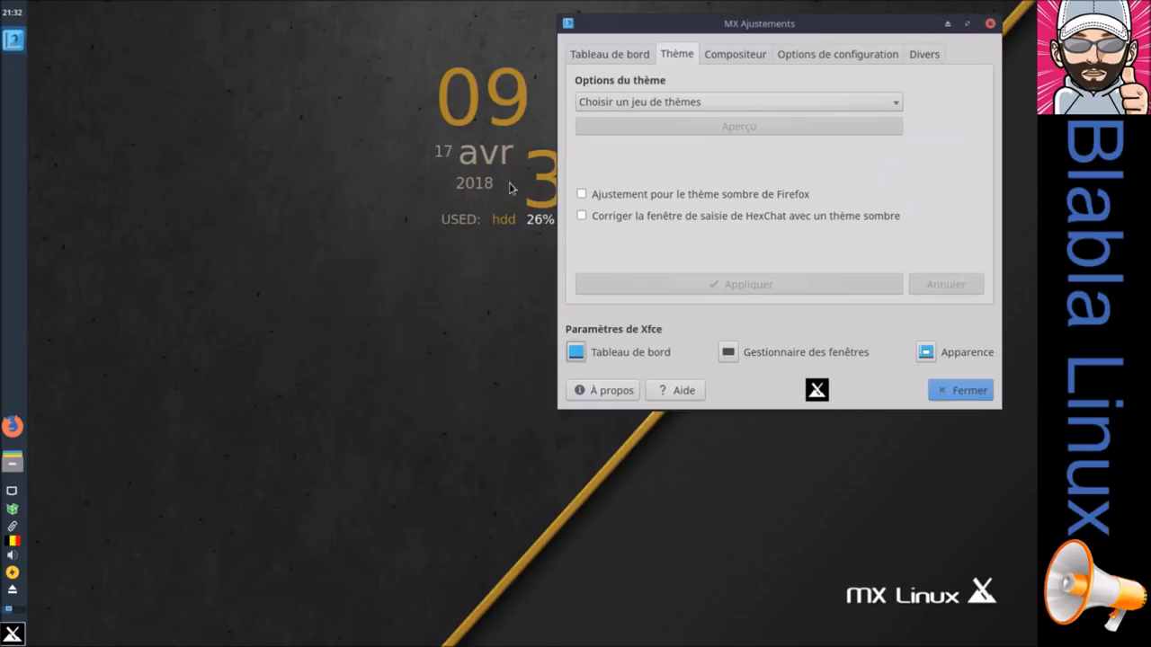
pyautogui.click(12, 463)
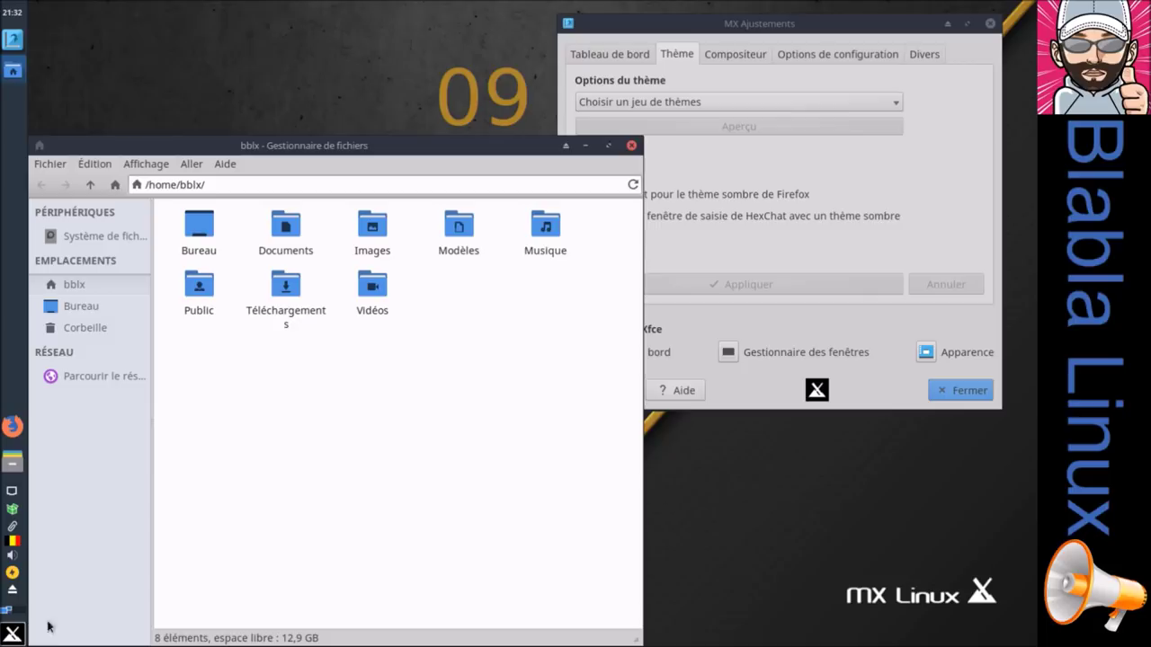
pyautogui.click(13, 635)
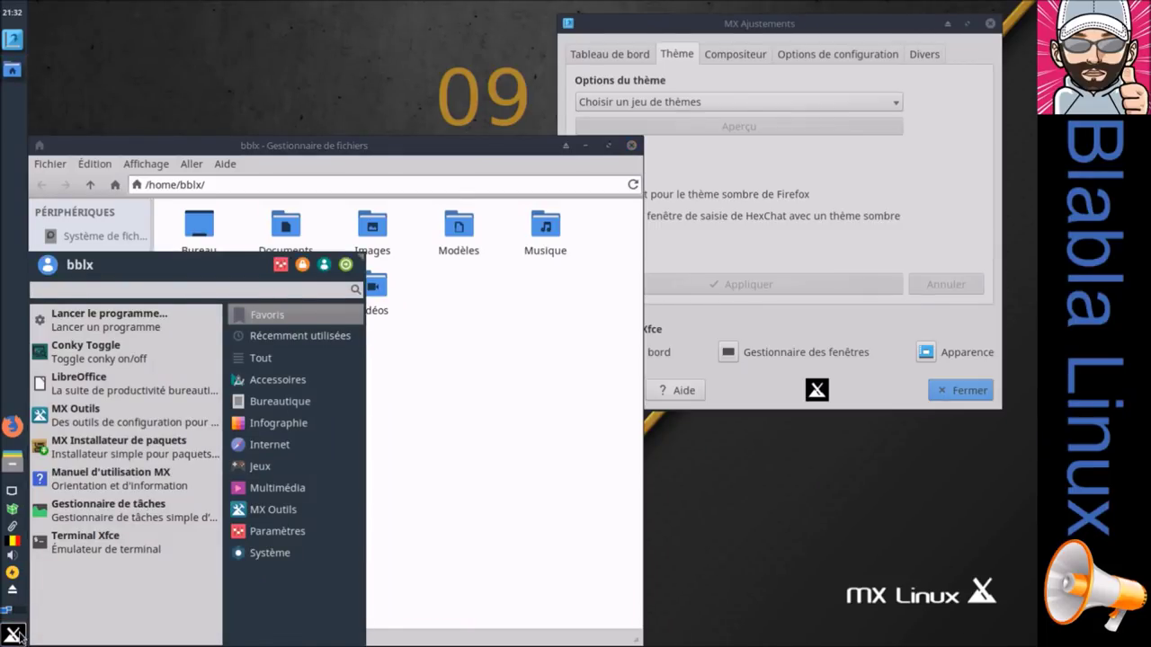
pyautogui.click(128, 520)
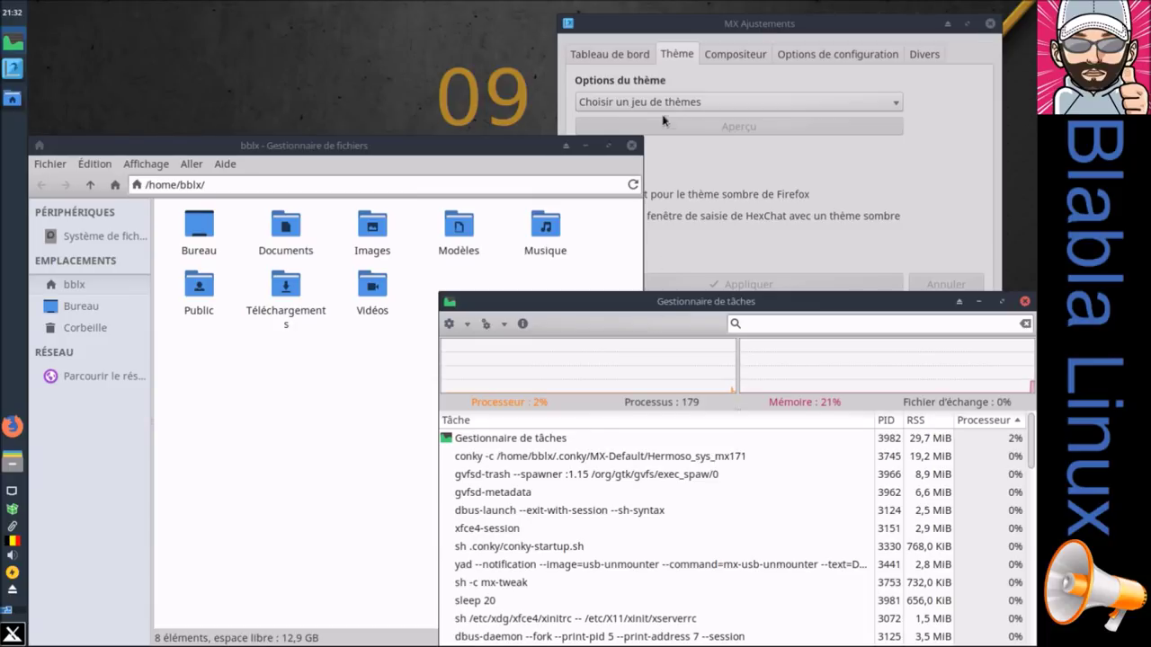
pyautogui.click(668, 122)
pyautogui.click(666, 105)
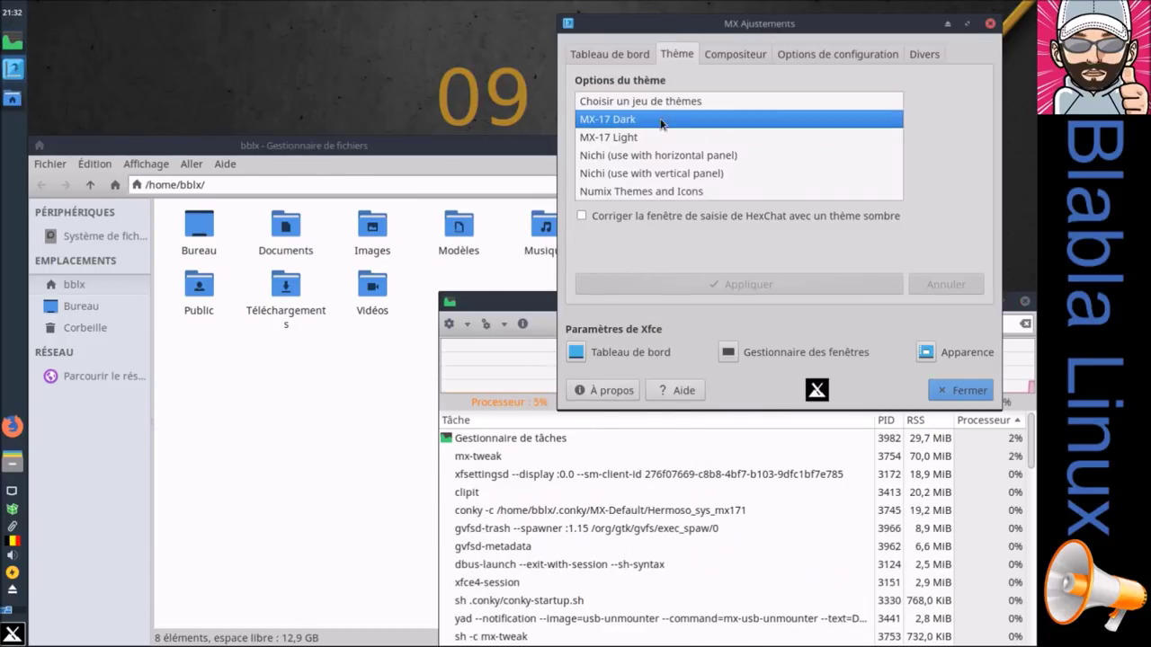
# Step: Trial the MX-17 Dark theme, apply MX-17 Light instead, and list the available compositors
pyautogui.click(665, 120)
pyautogui.click(770, 286)
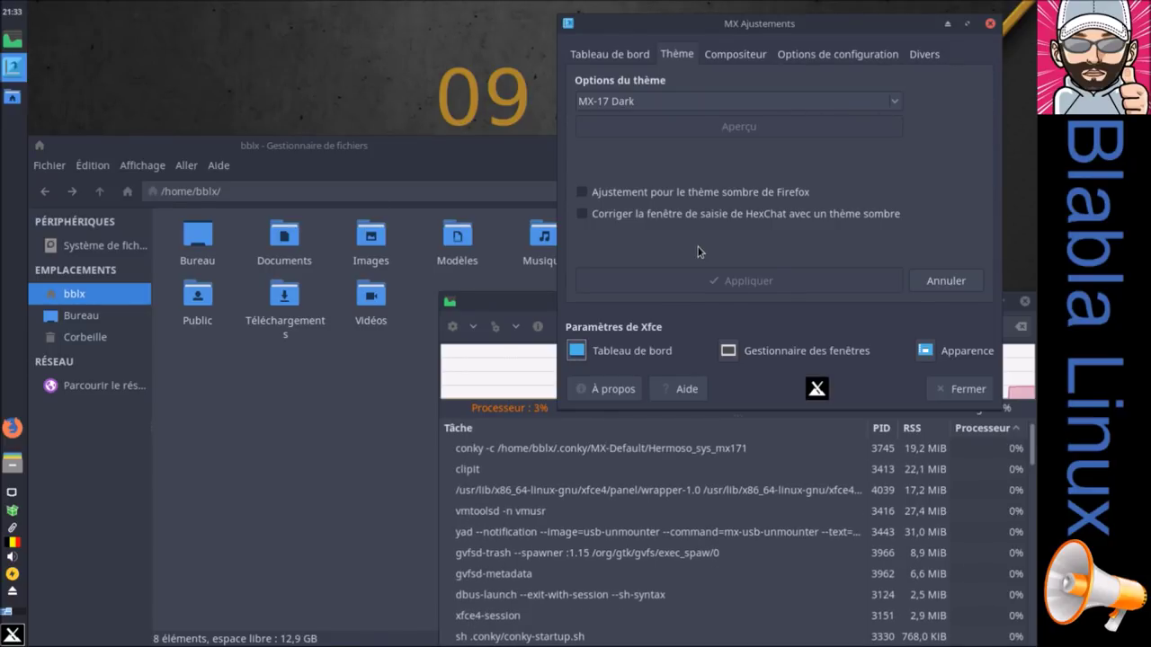
pyautogui.click(664, 101)
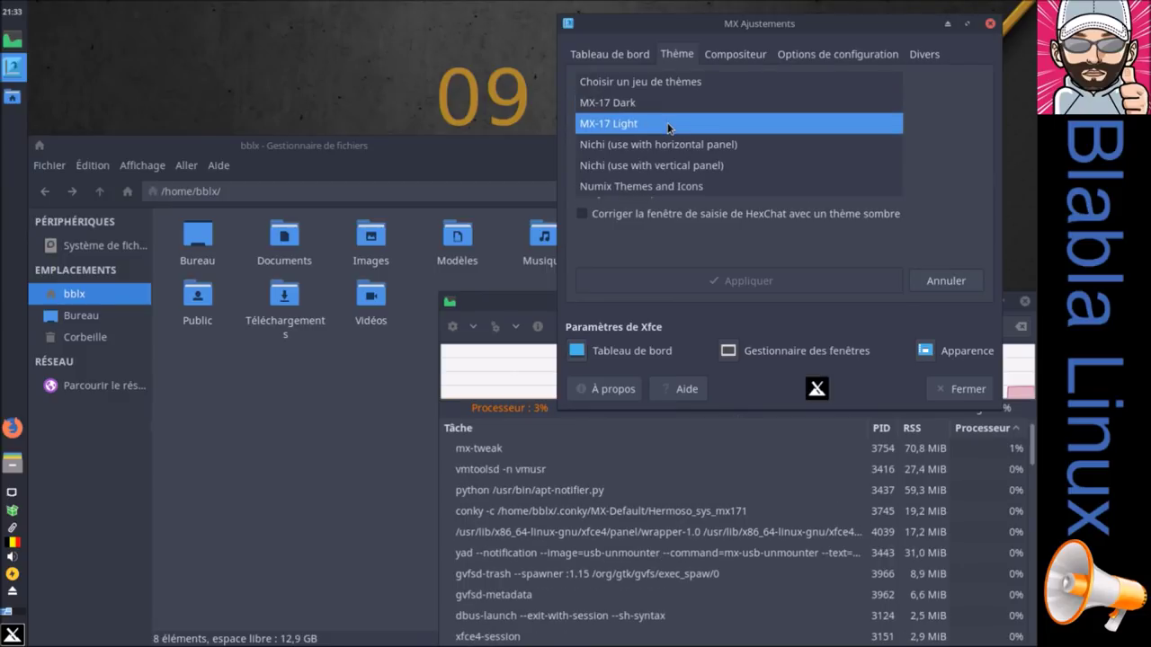
pyautogui.click(667, 126)
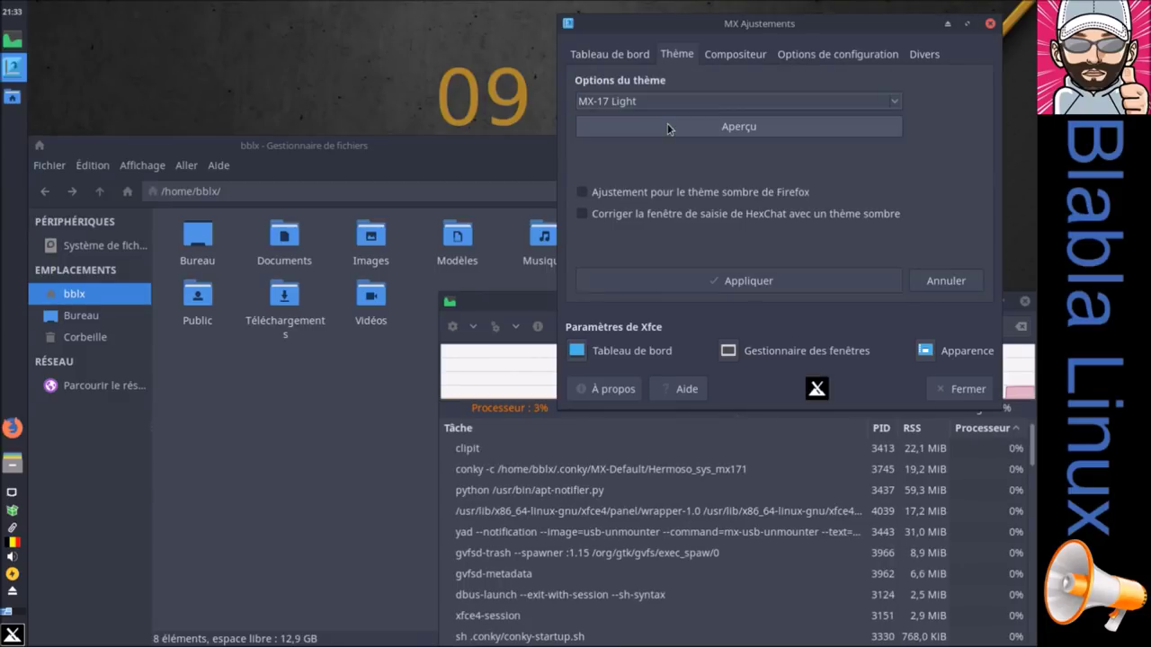
pyautogui.click(816, 281)
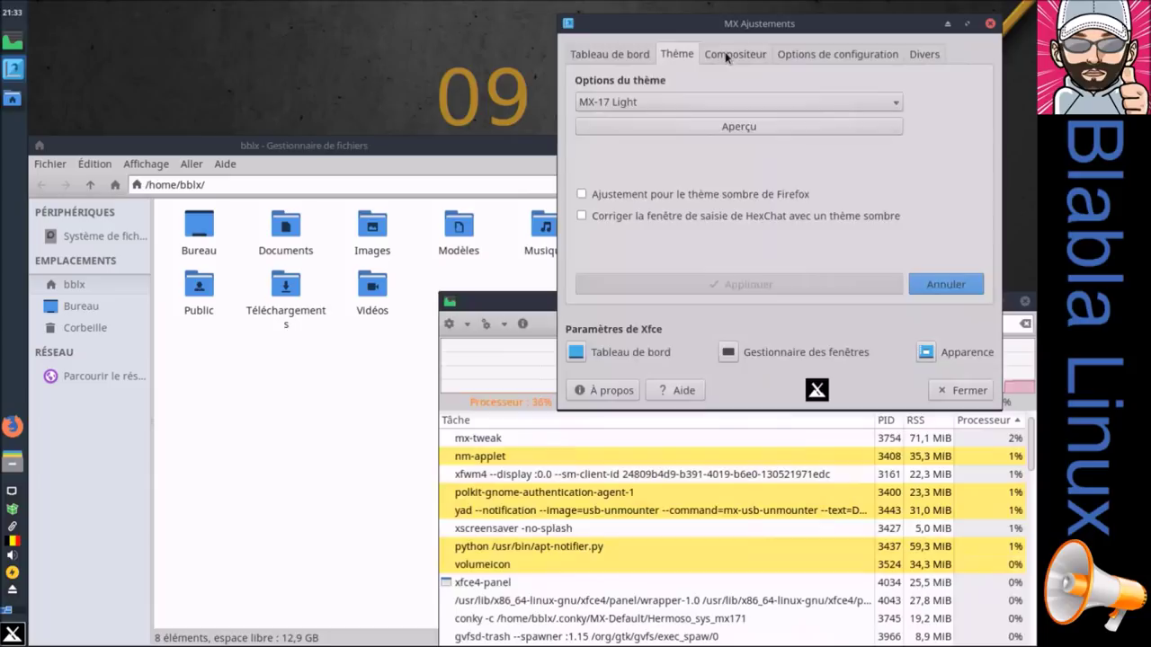
pyautogui.click(735, 54)
pyautogui.click(721, 135)
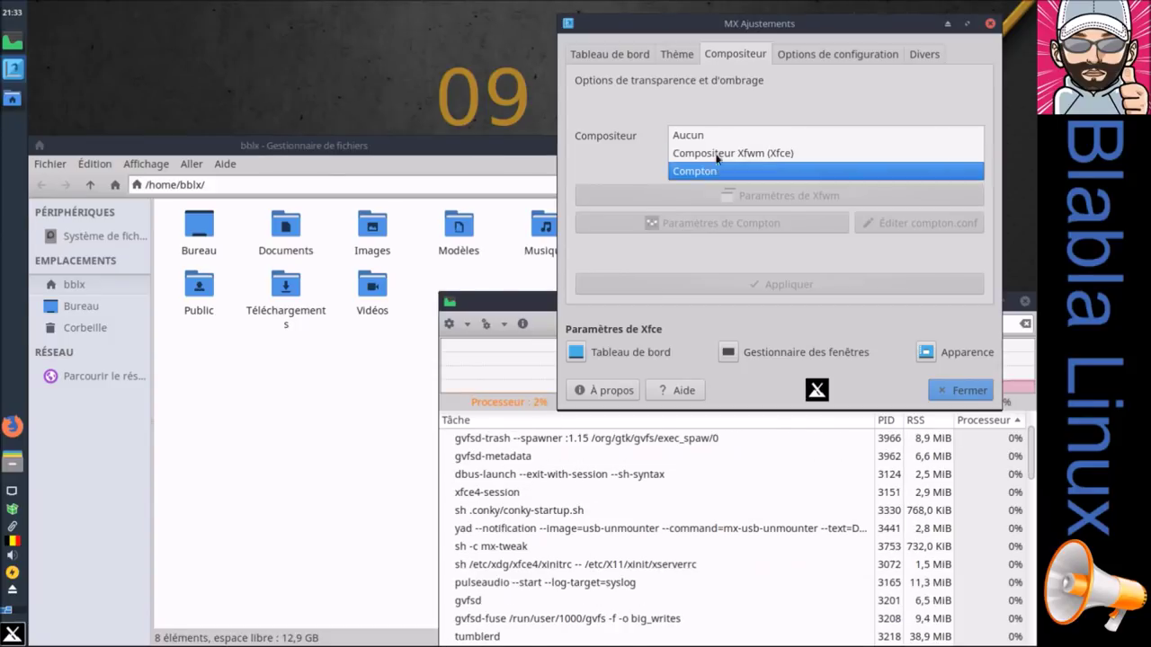
# Step: Pick a compositor, review the Options de configuration and Divers tabs, then close MX Ajustements
pyautogui.click(710, 137)
pyautogui.click(801, 56)
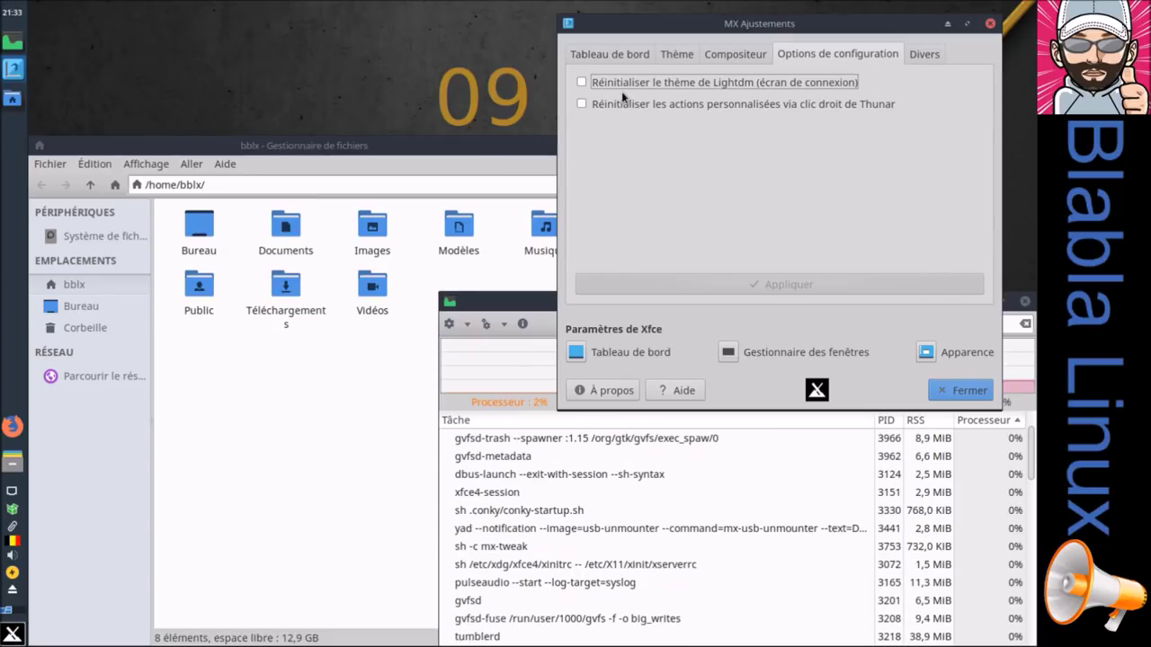
pyautogui.moveTo(744, 24); pyautogui.dragTo(685, 44)
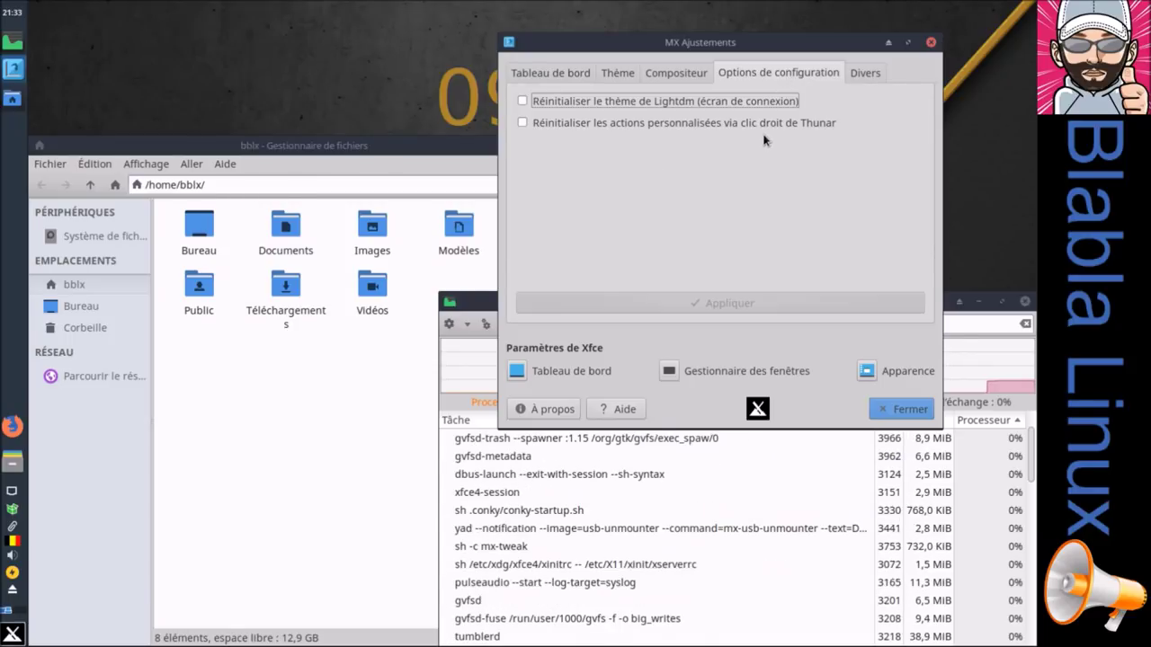
pyautogui.click(864, 72)
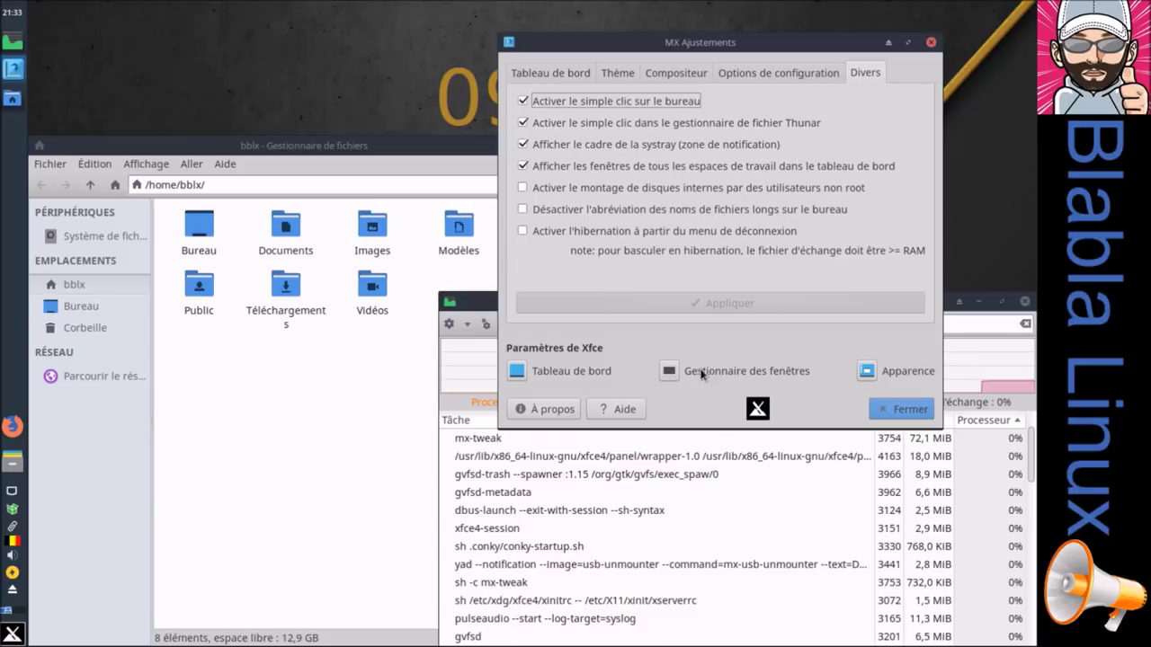
pyautogui.click(910, 409)
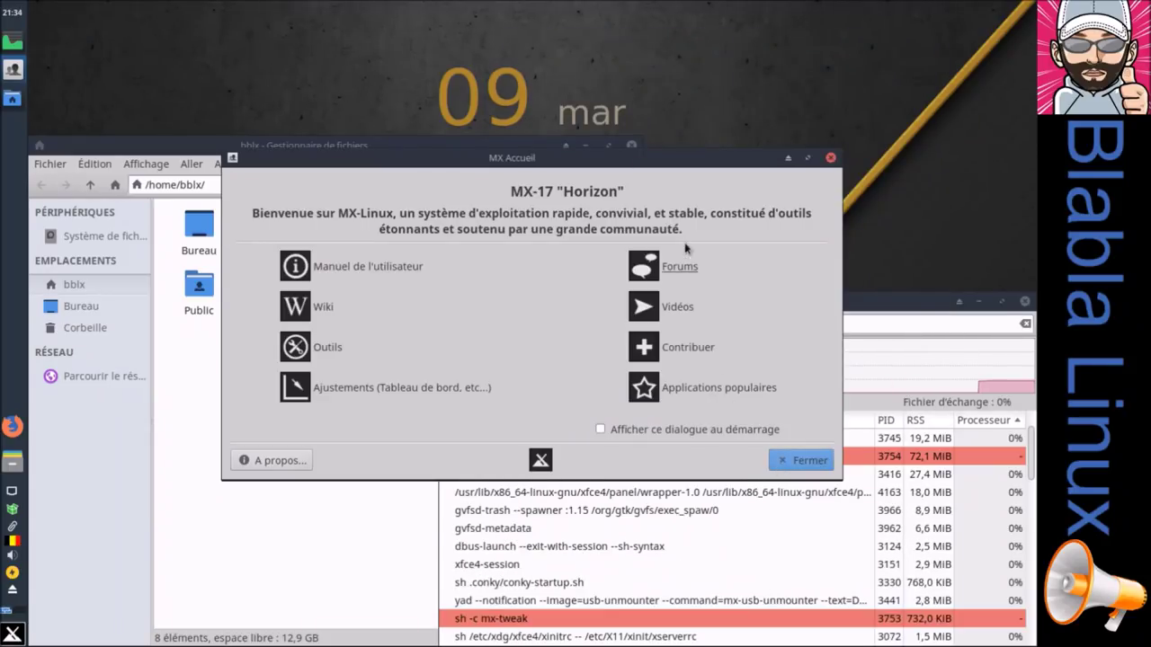
# Step: Enable the welcome dialog at startup and close the welcome, task manager and file manager windows
pyautogui.click(764, 430)
pyautogui.click(801, 466)
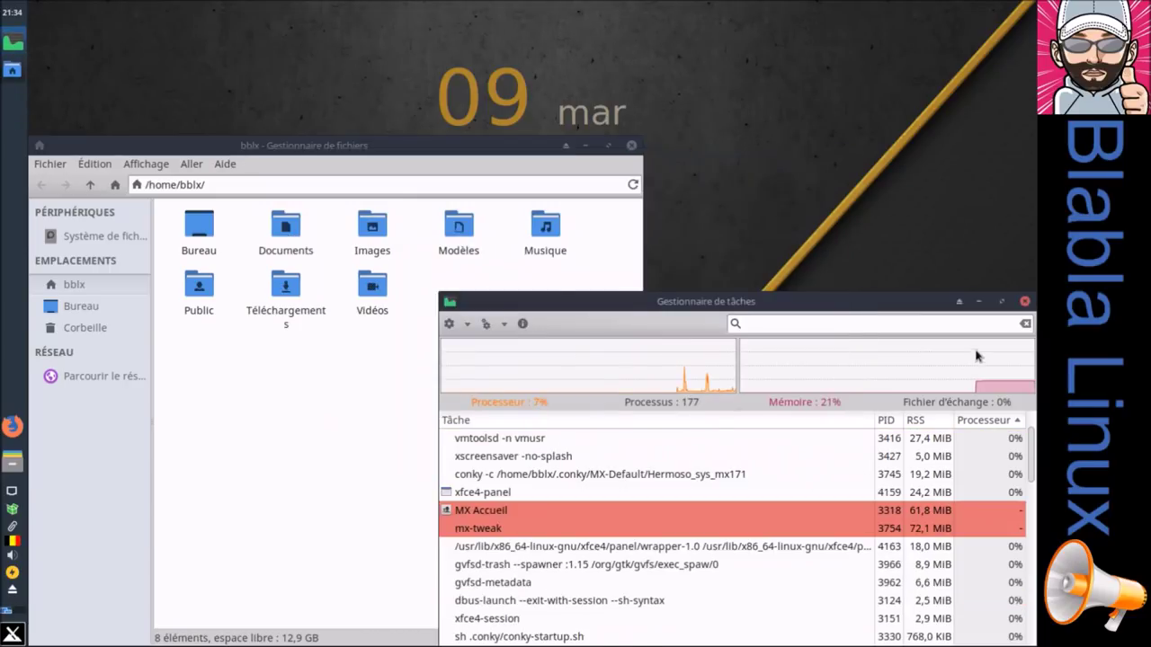
pyautogui.click(1024, 302)
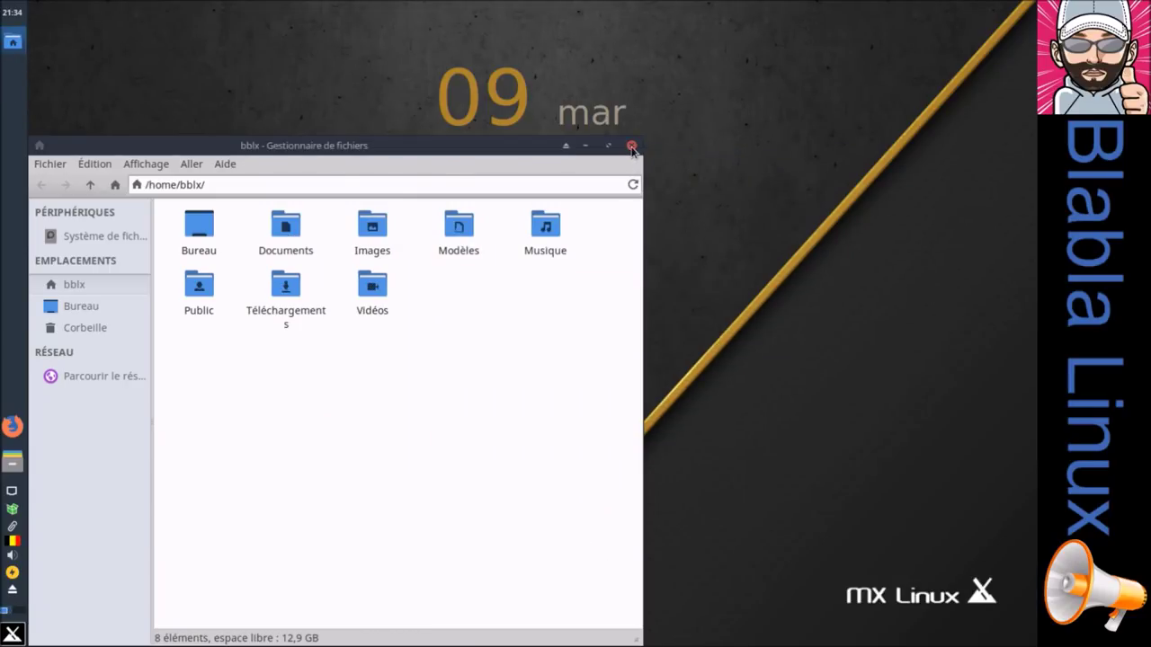
pyautogui.click(631, 146)
# Step: Log out of the MX session via Déconnexion and log back in with the account password
pyautogui.click(13, 635)
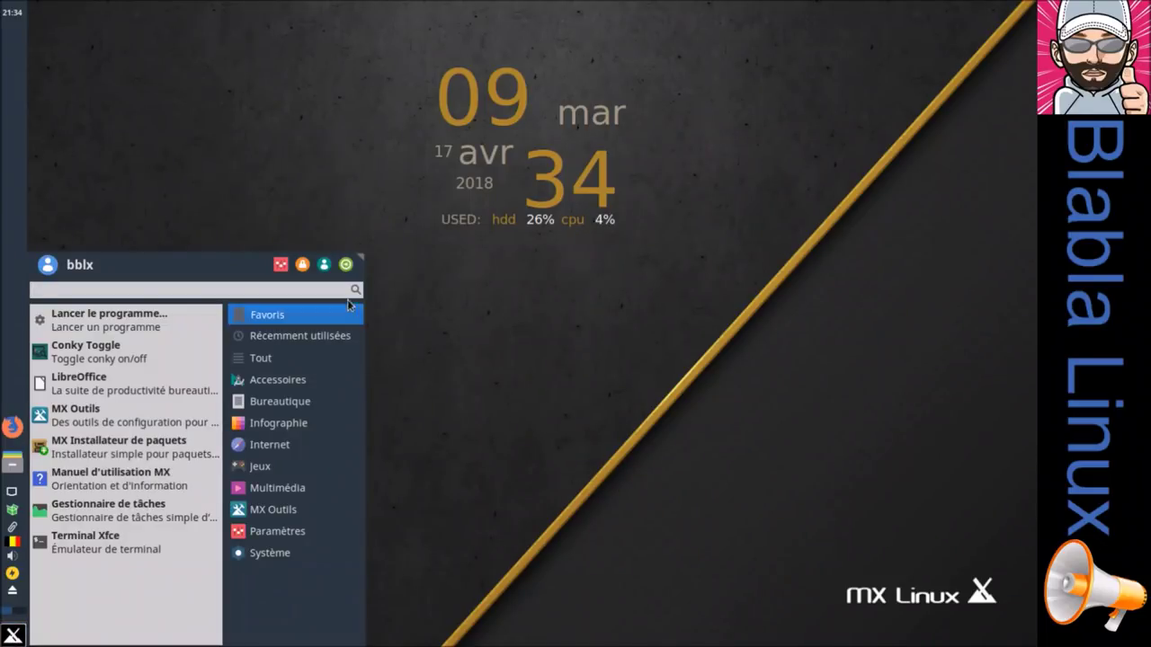
pyautogui.click(346, 264)
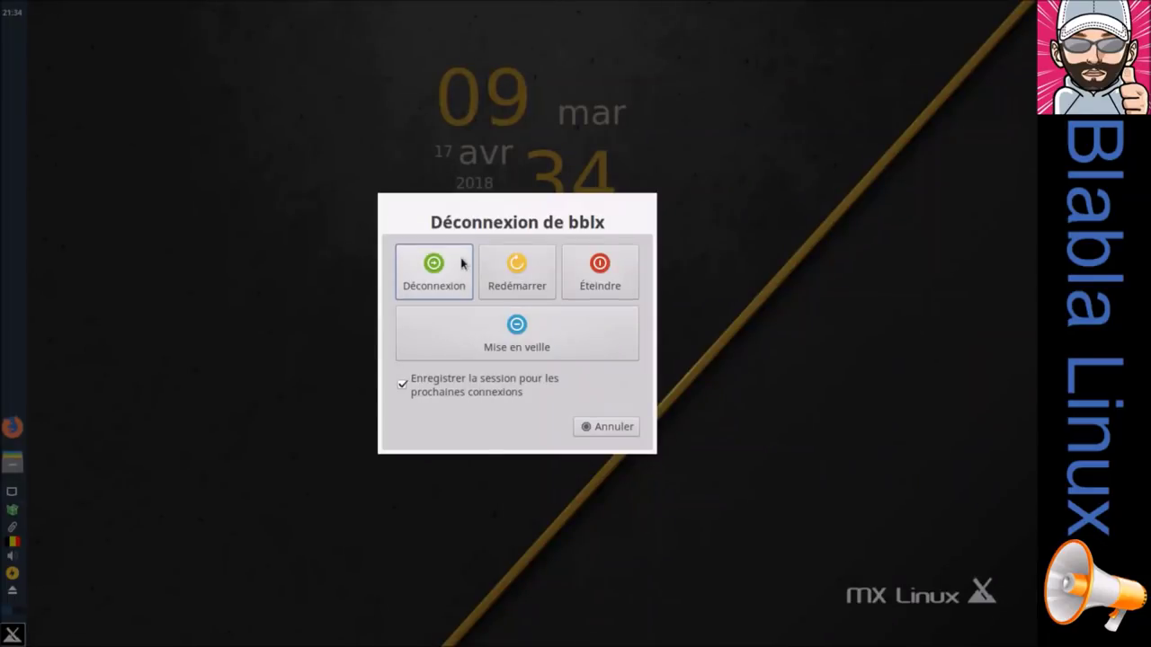
pyautogui.click(449, 260)
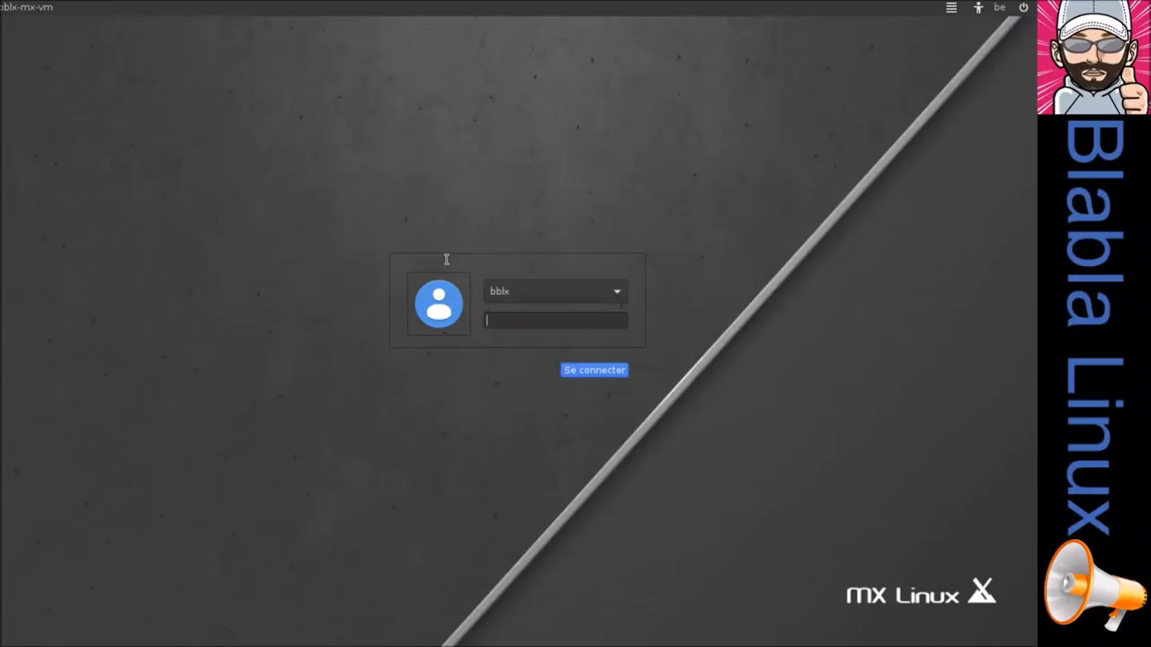
pyautogui.write('b******')
pyautogui.press('Return')
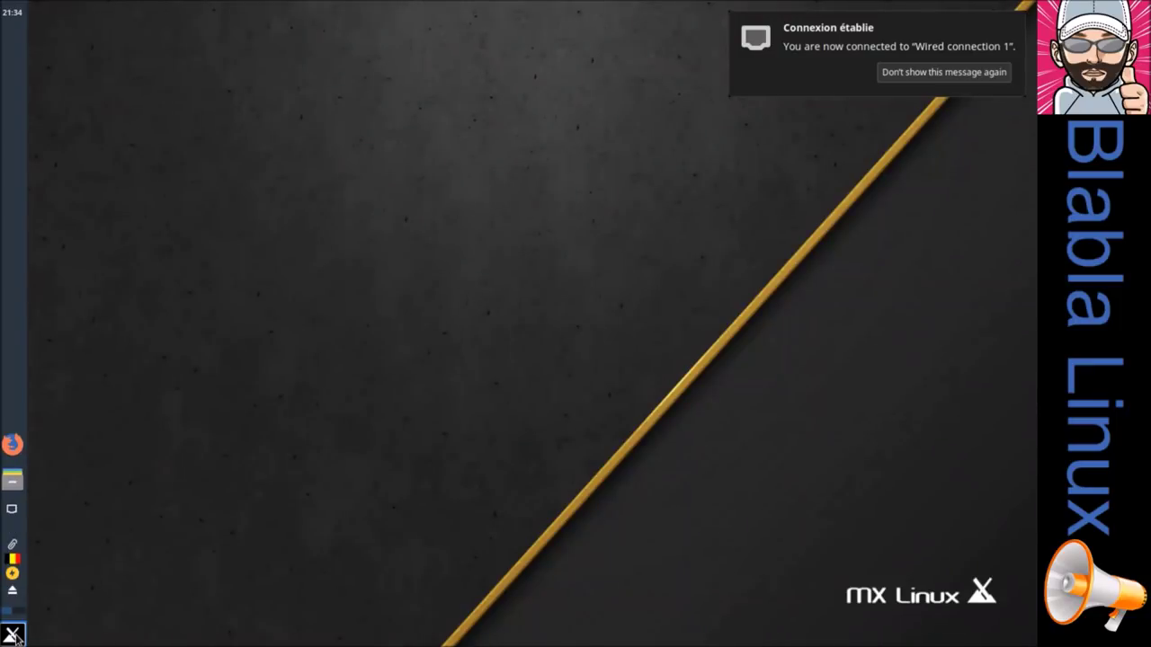
pyautogui.click(14, 636)
# Step: Launch Terminal Xfce via a 'ter' menu search, run clear, then close it and MX Accueil
pyautogui.write('ter')
pyautogui.click(274, 325)
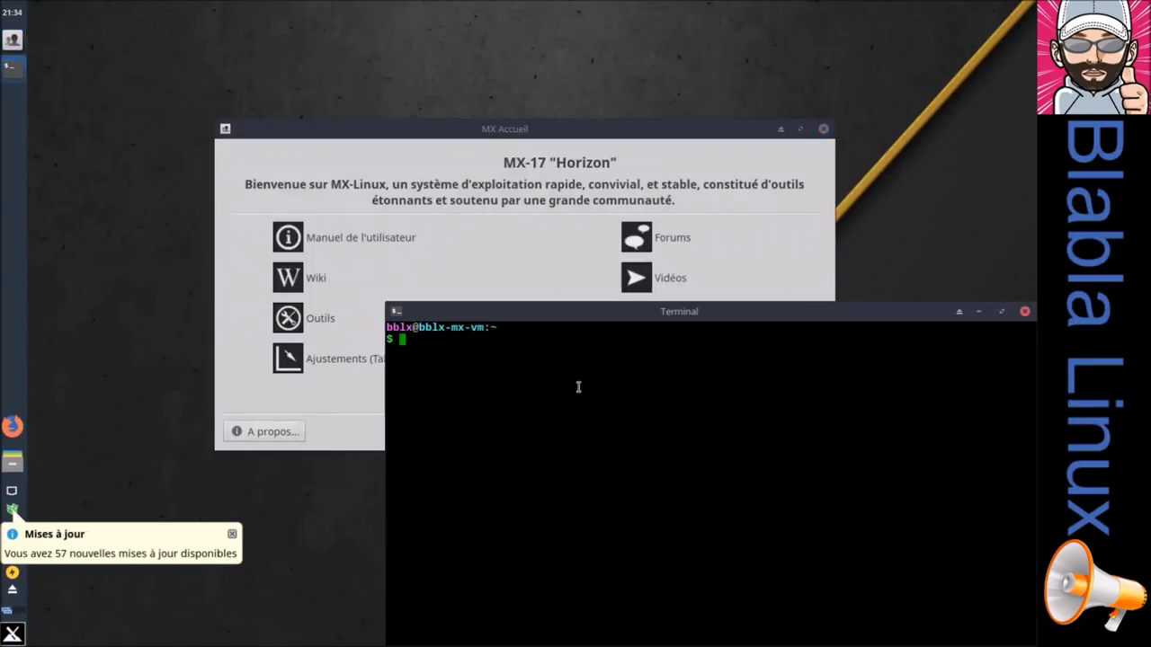
pyautogui.write('clear')
pyautogui.press('Return')
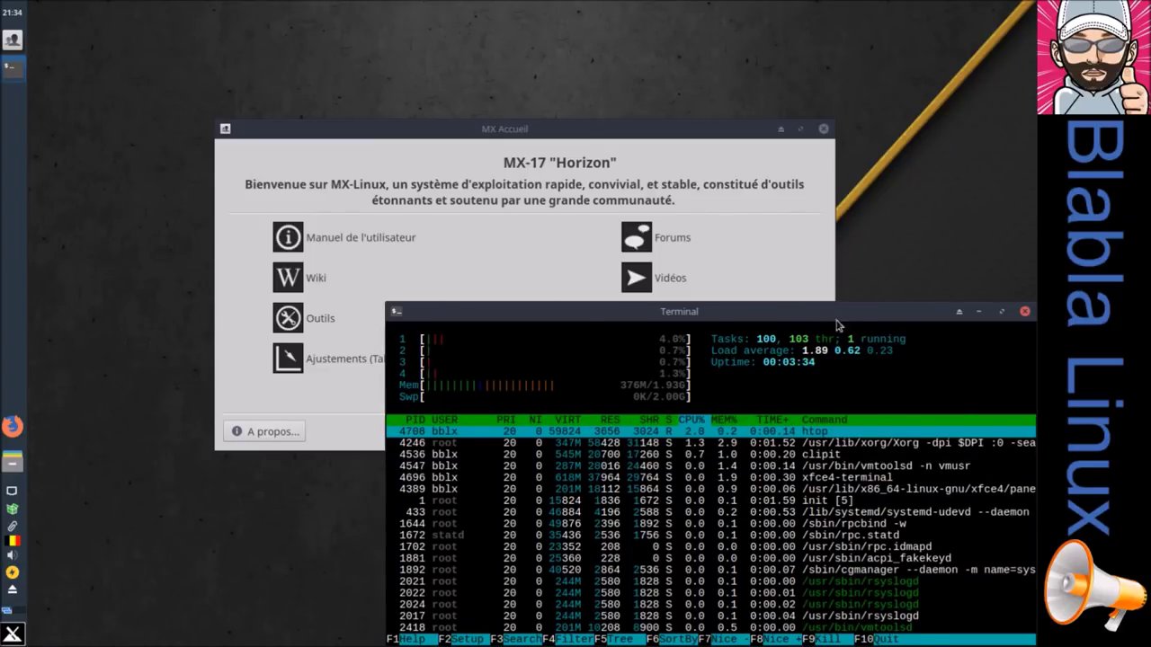
pyautogui.click(1024, 311)
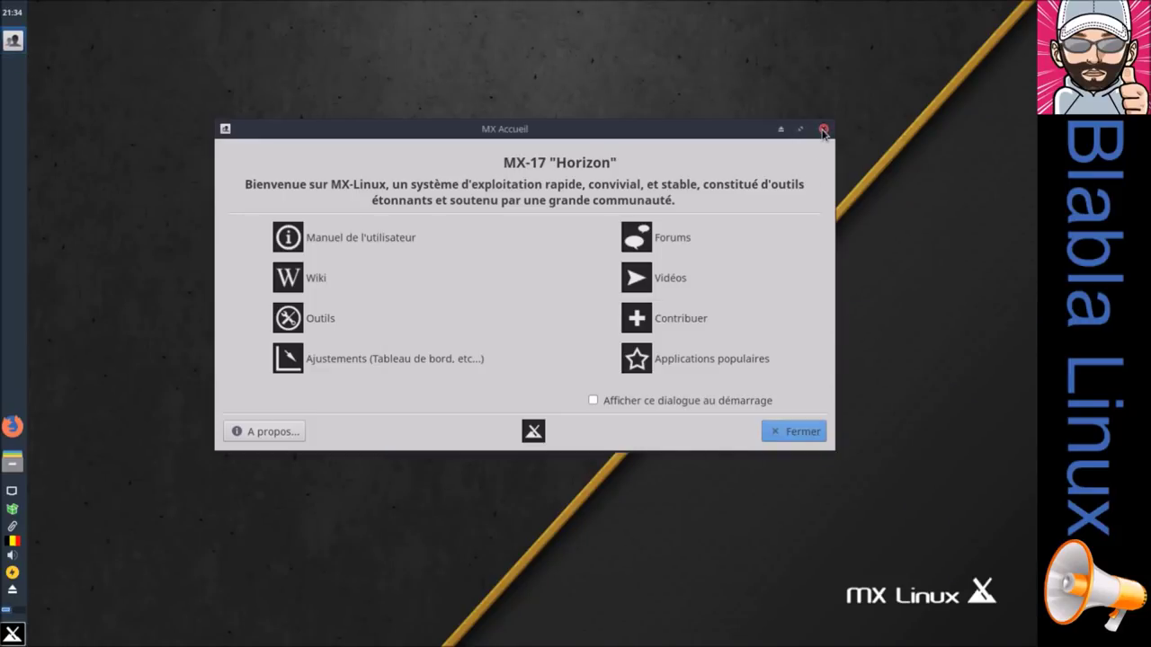
pyautogui.click(822, 129)
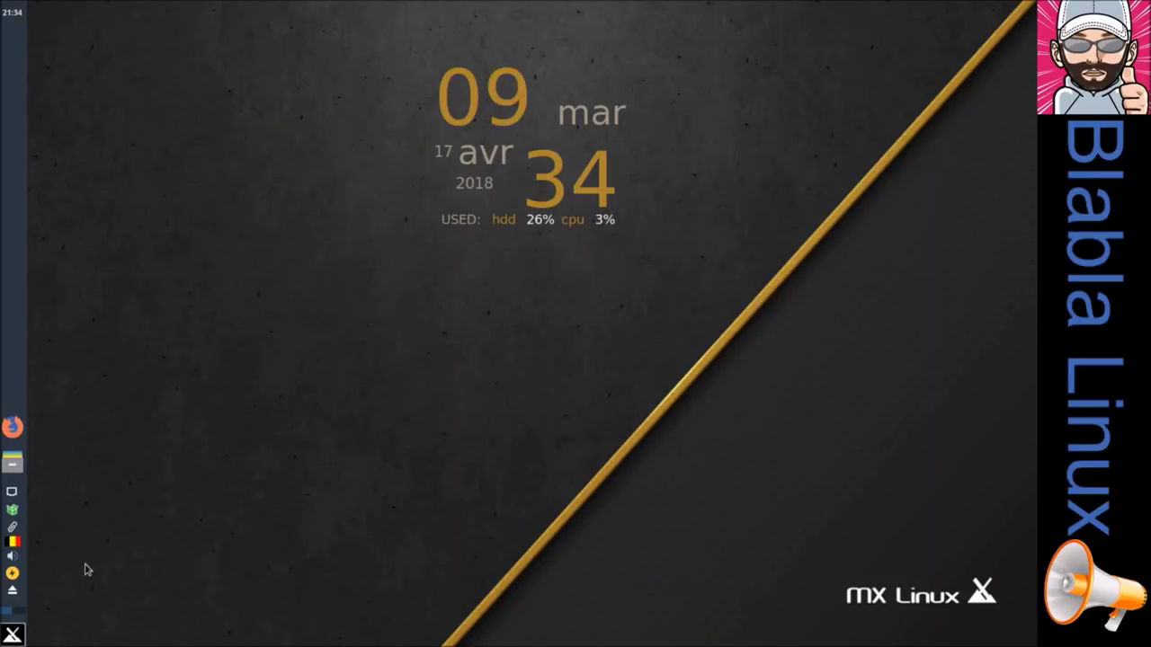
# Step: Open MX Updater and toggle its preview from basic back to full upgrade
pyautogui.moveTo(14, 516)
pyautogui.click(12, 513)
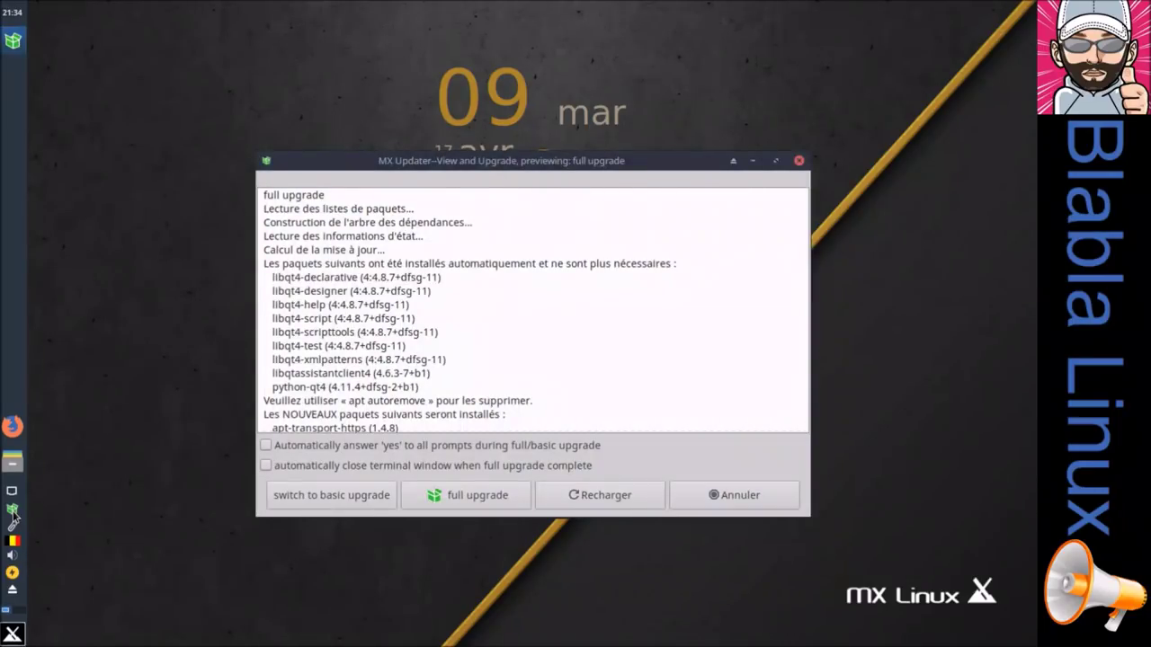
pyautogui.moveTo(344, 162); pyautogui.dragTo(330, 156)
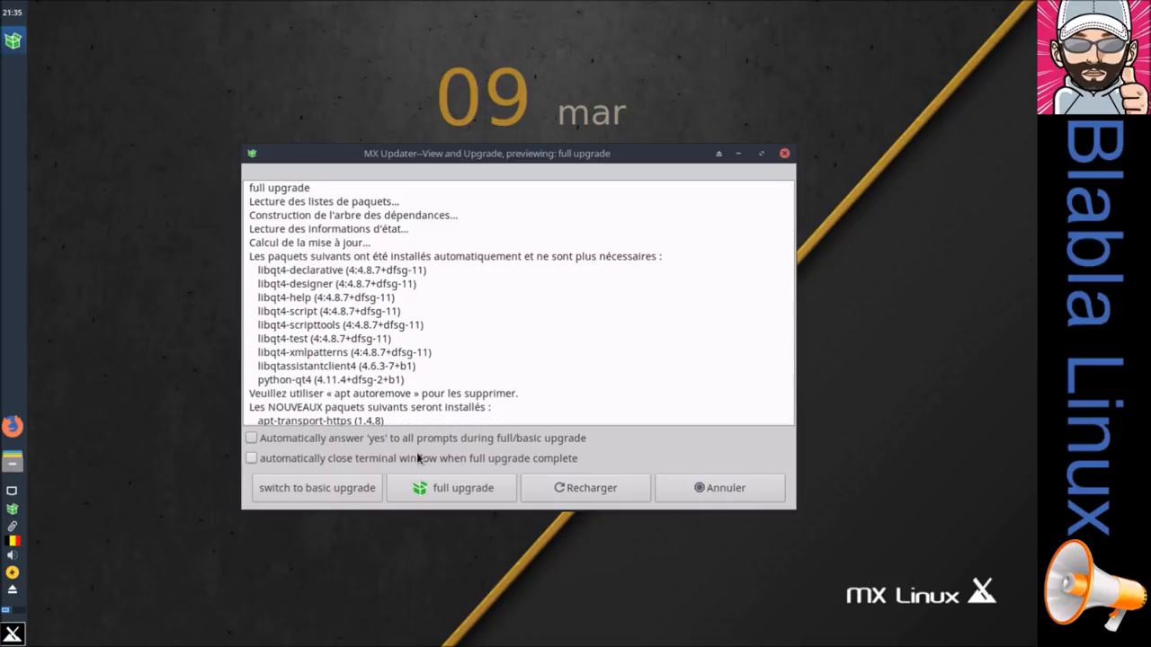
pyautogui.click(311, 492)
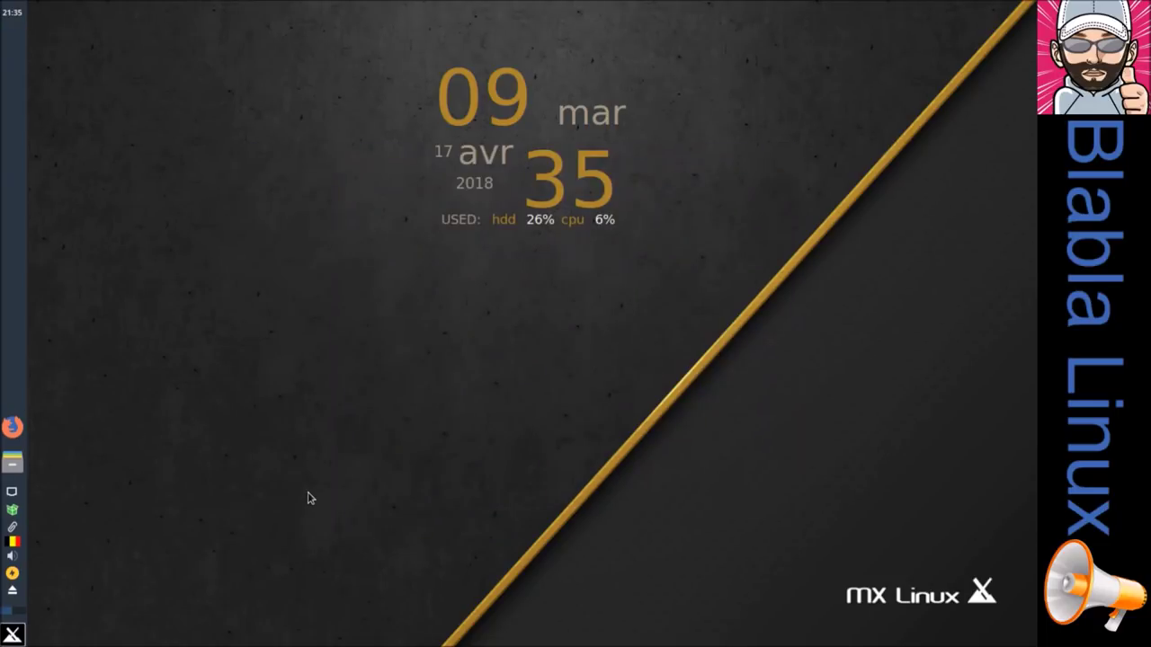
pyautogui.click(308, 496)
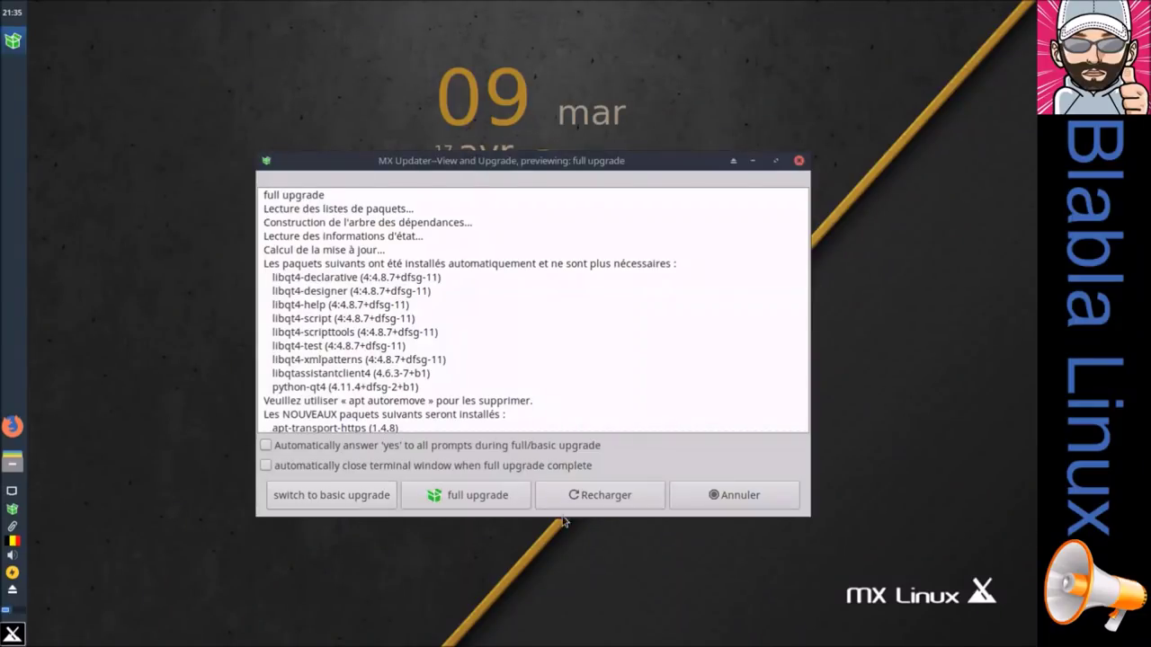
# Step: Reload the package lists, authenticating with the superuser password
pyautogui.click(598, 496)
pyautogui.write('************')
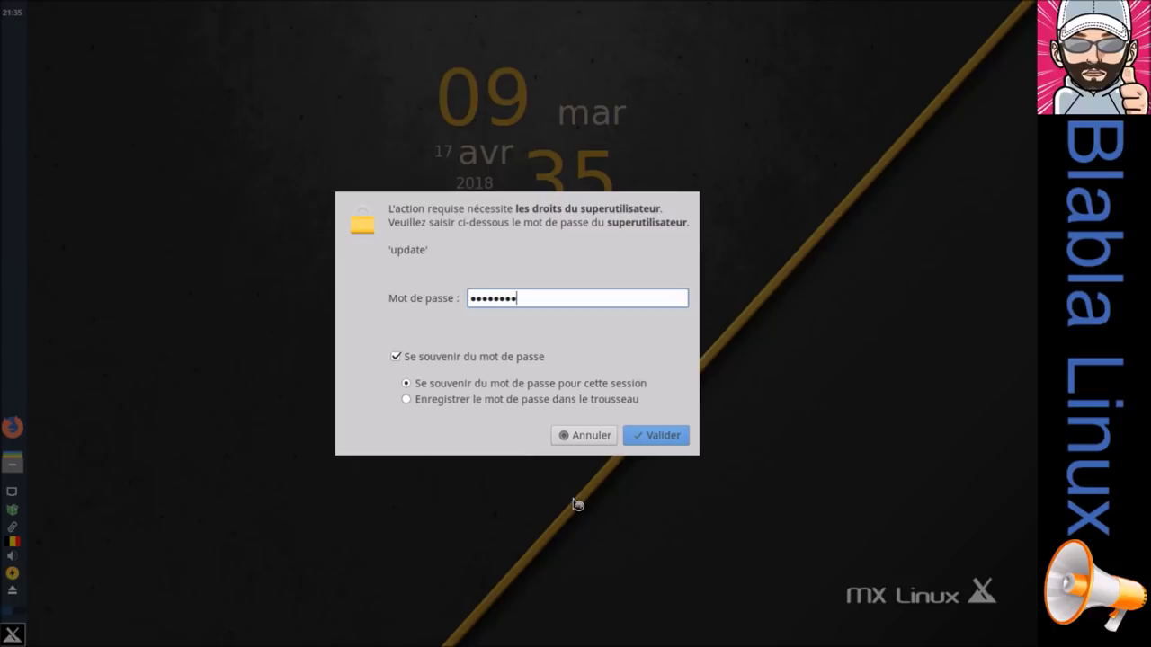
pyautogui.press('Return')
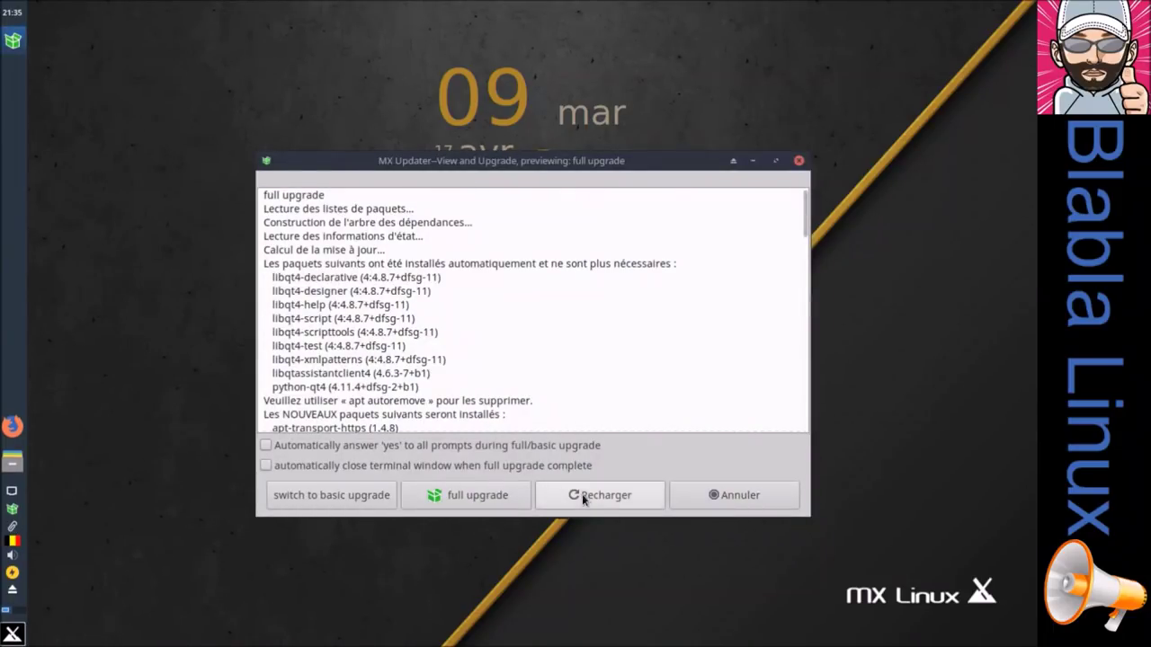
# Step: Start the full upgrade, then abandon it by closing its terminal and dismissing the Permissions notice
pyautogui.click(493, 497)
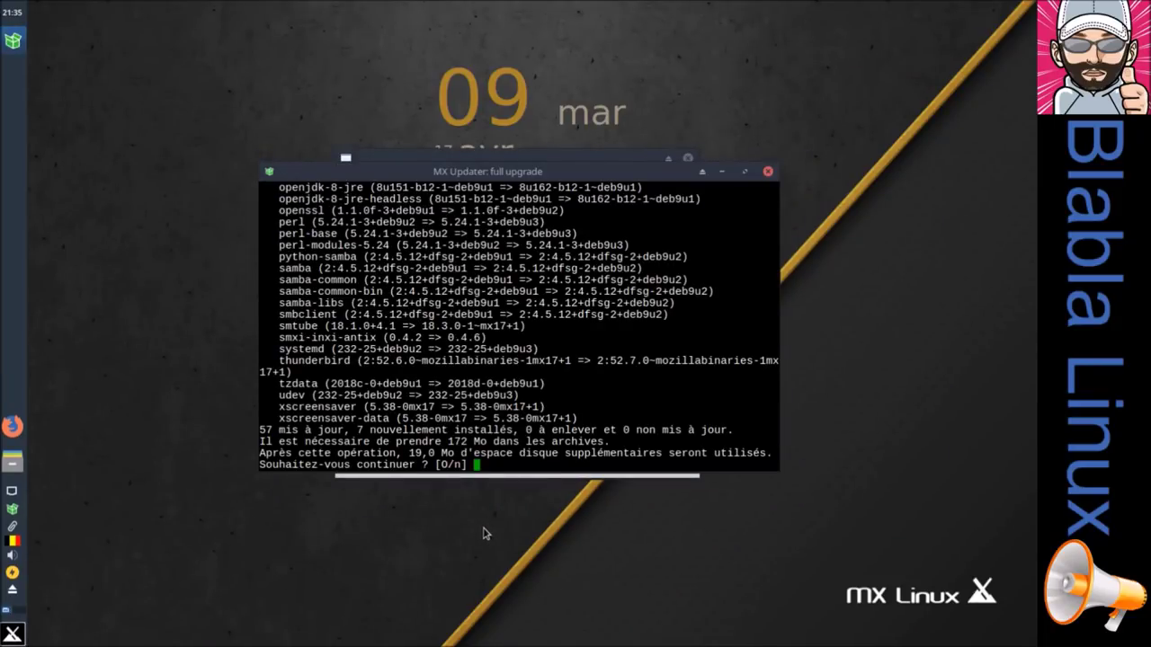
pyautogui.moveTo(600, 173); pyautogui.dragTo(799, 54)
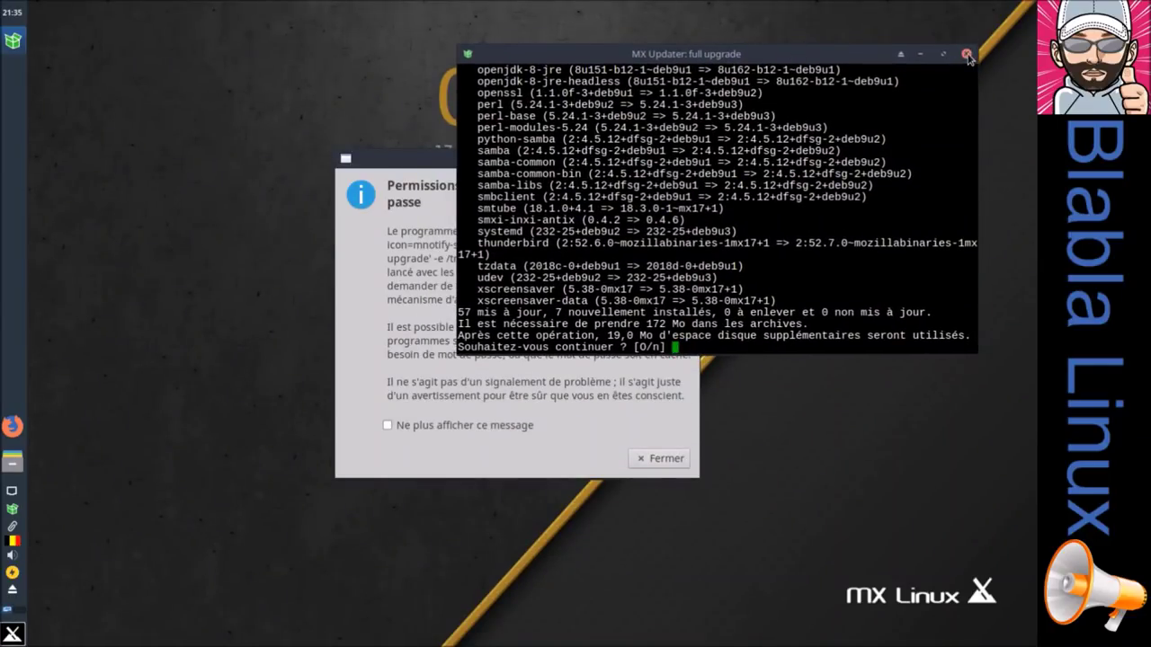
pyautogui.click(966, 54)
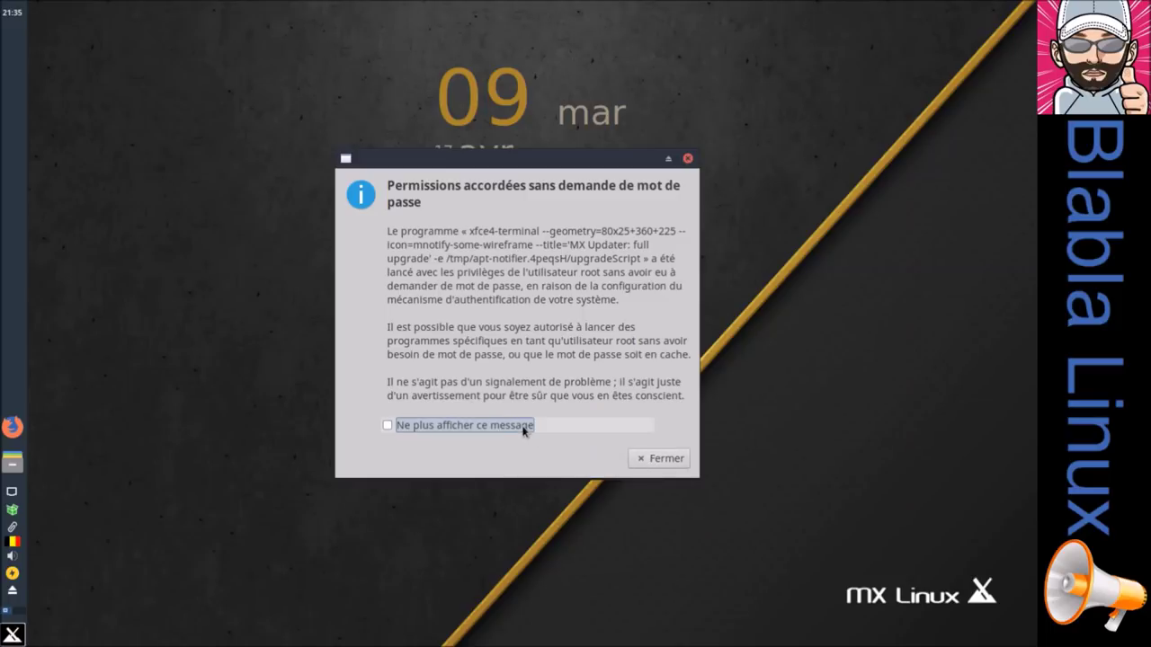
pyautogui.click(658, 458)
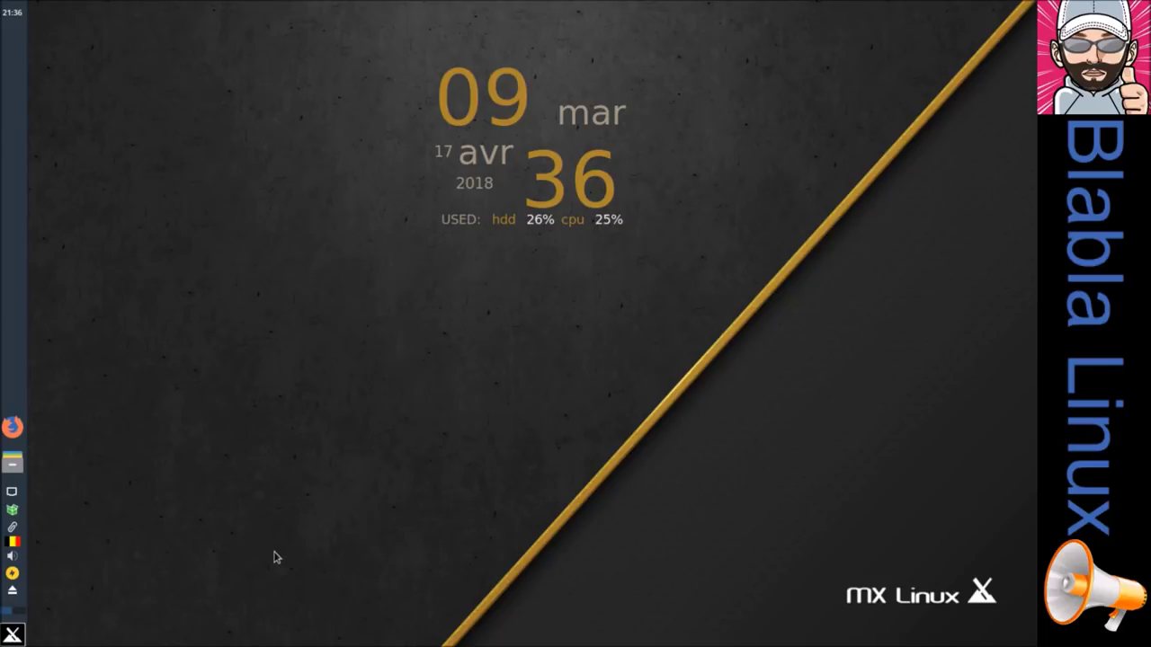
pyautogui.moveTo(13, 518)
# Step: Run the full upgrade from MX Updater with 'Automatically answer yes' ticked and let it finish
pyautogui.click(12, 514)
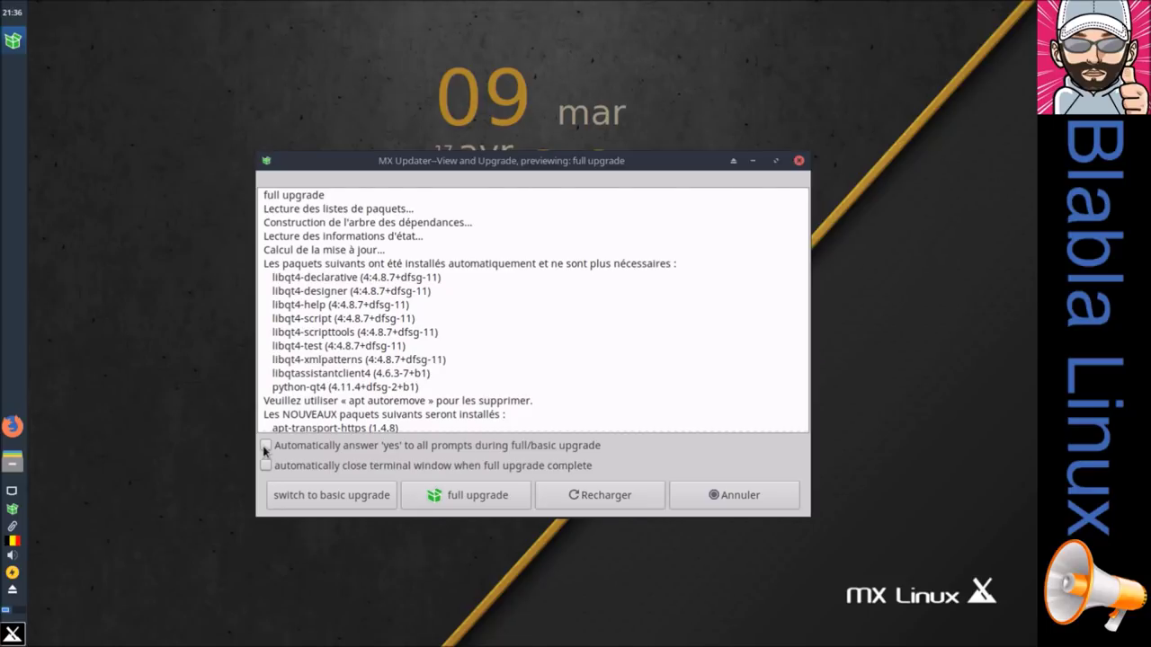
pyautogui.click(265, 446)
pyautogui.click(440, 500)
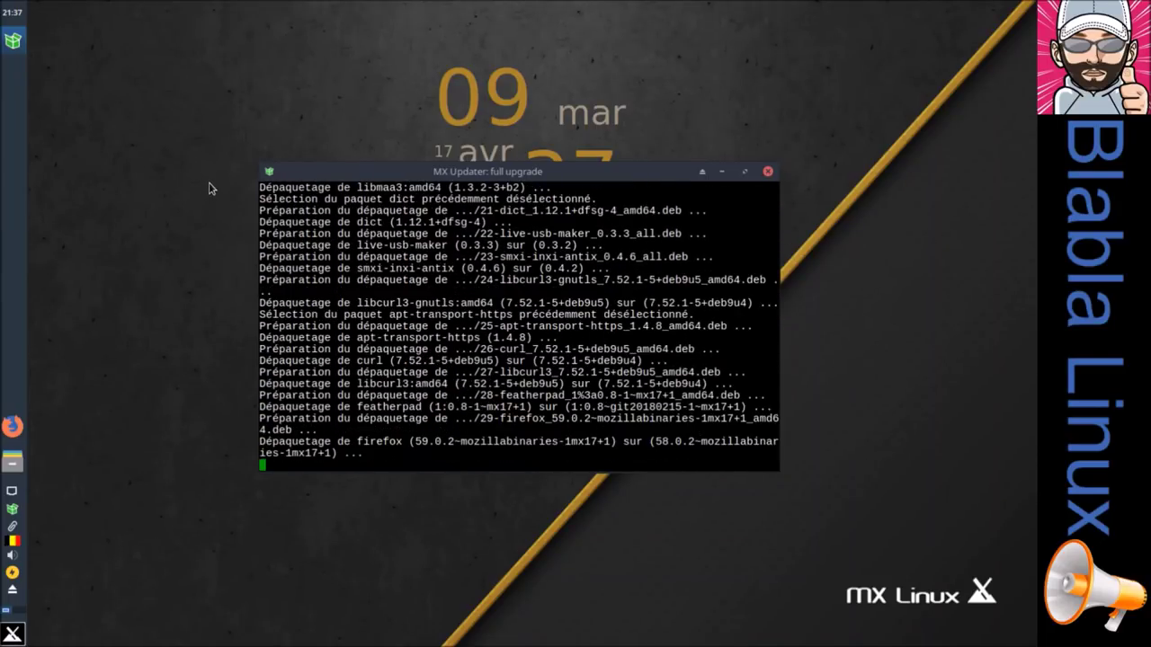
pyautogui.moveTo(305, 172); pyautogui.dragTo(296, 152)
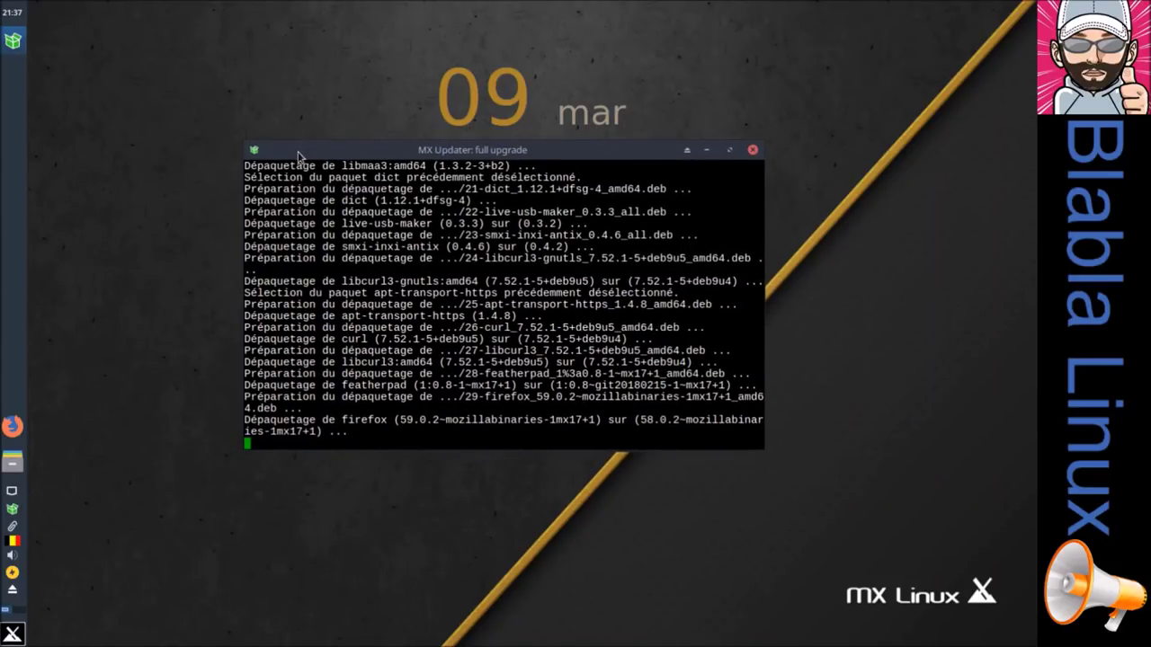
pyautogui.moveTo(299, 155)
pyautogui.mouseDown()
pyautogui.moveTo(298, 81)
pyautogui.moveTo(294, 147)
pyautogui.mouseUp()
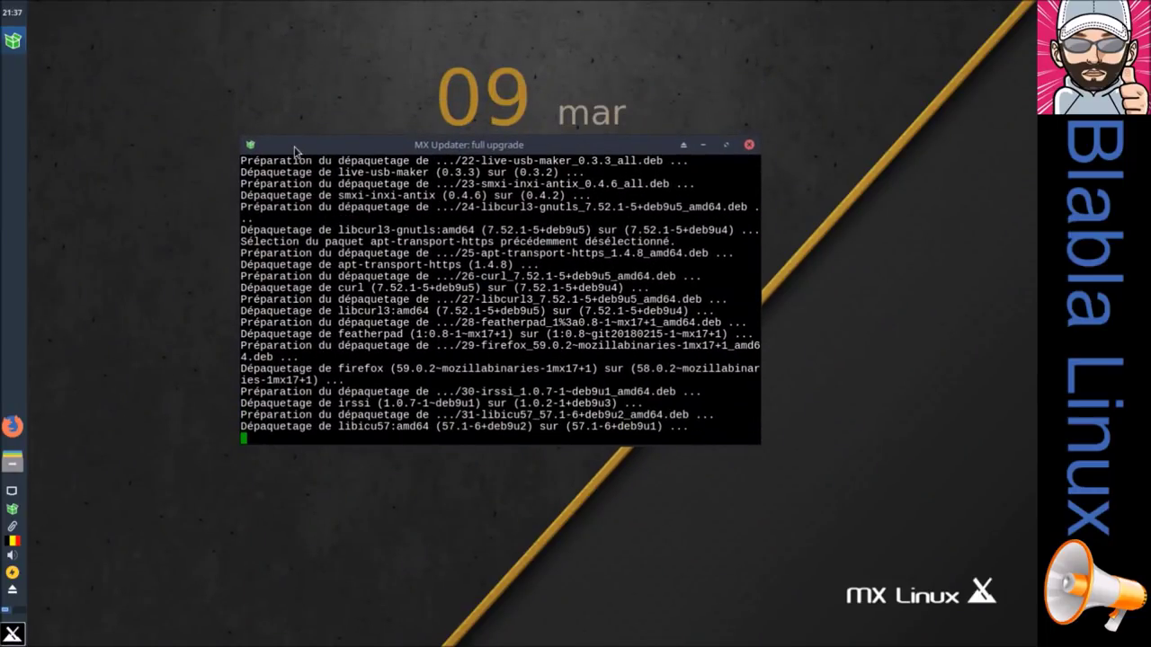
pyautogui.moveTo(294, 150); pyautogui.dragTo(301, 151)
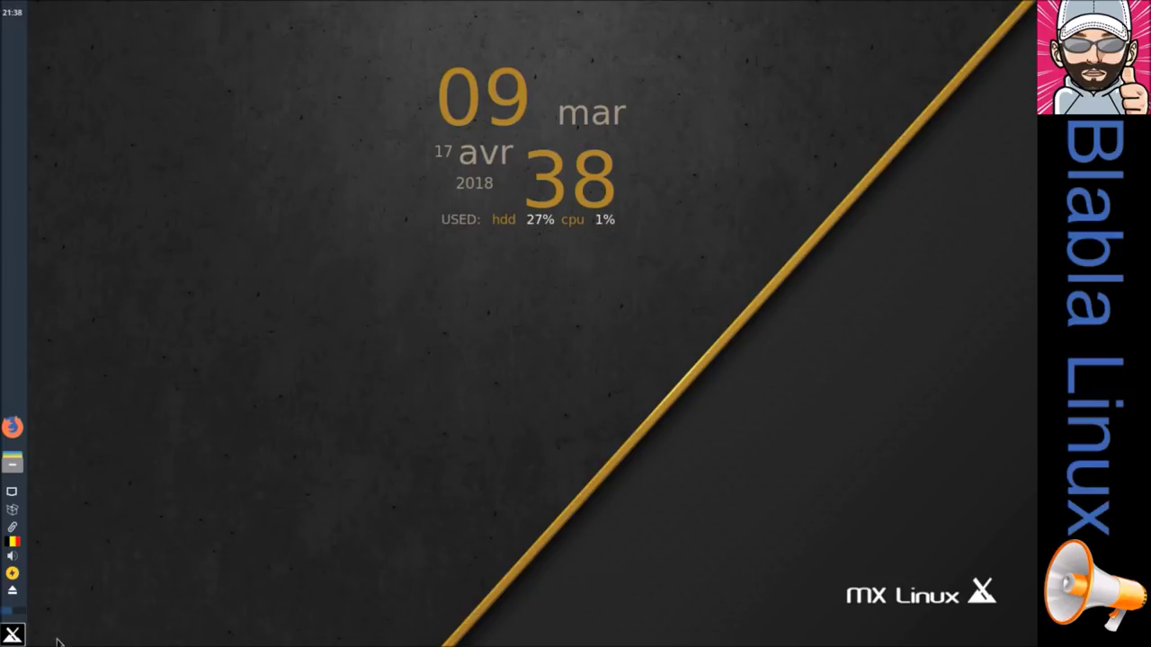
# Step: Launch the Xfce Paramètres settings manager from the Whisker menu and maximize its window
pyautogui.click(11, 636)
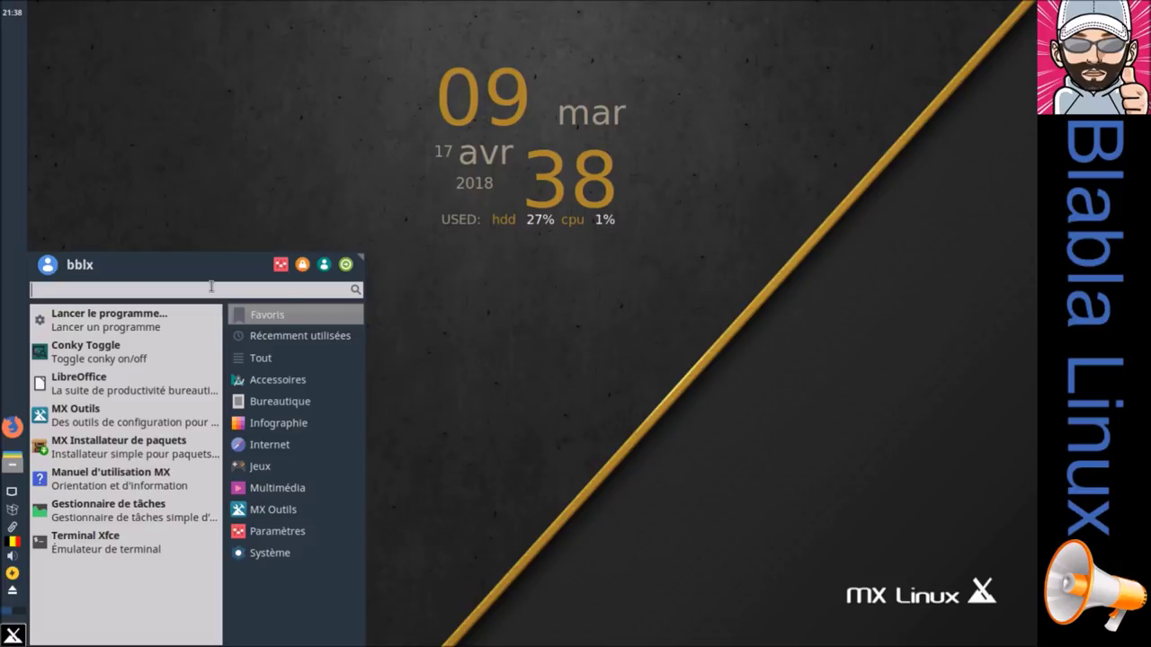
pyautogui.click(280, 265)
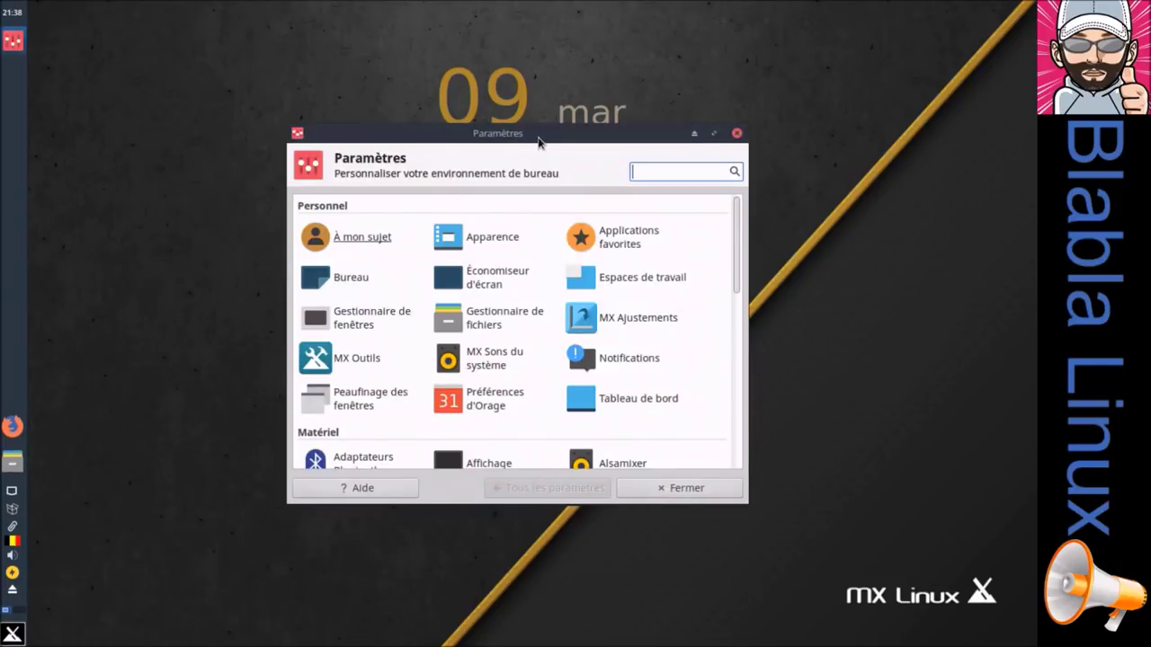
pyautogui.moveTo(539, 139); pyautogui.dragTo(521, 78)
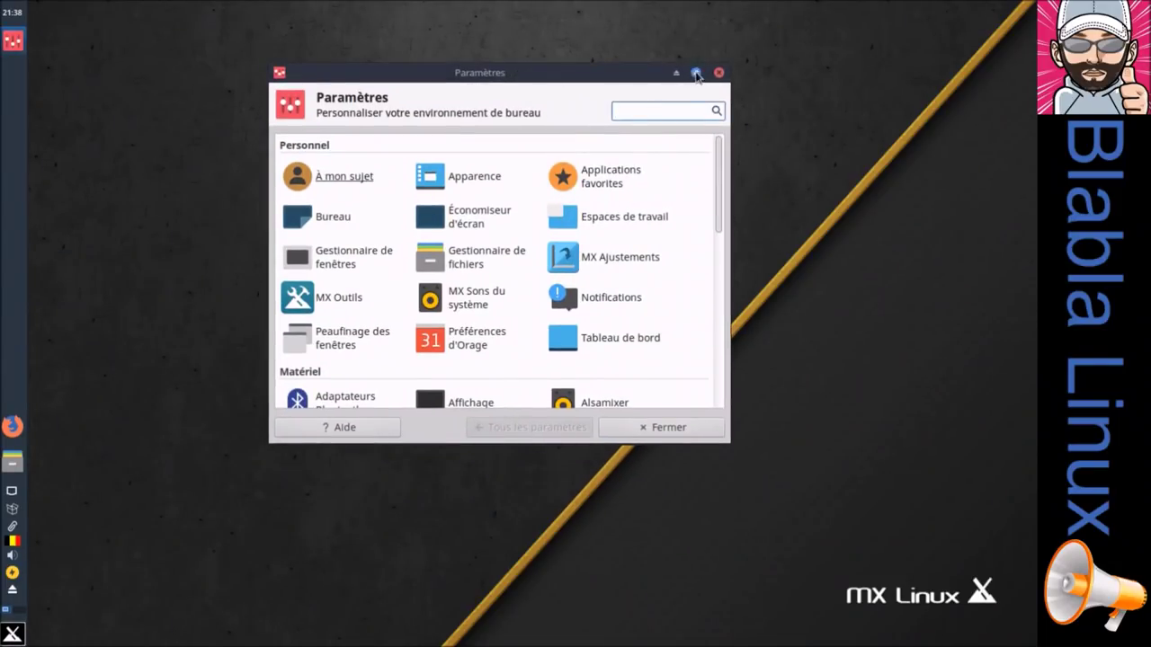
pyautogui.click(697, 73)
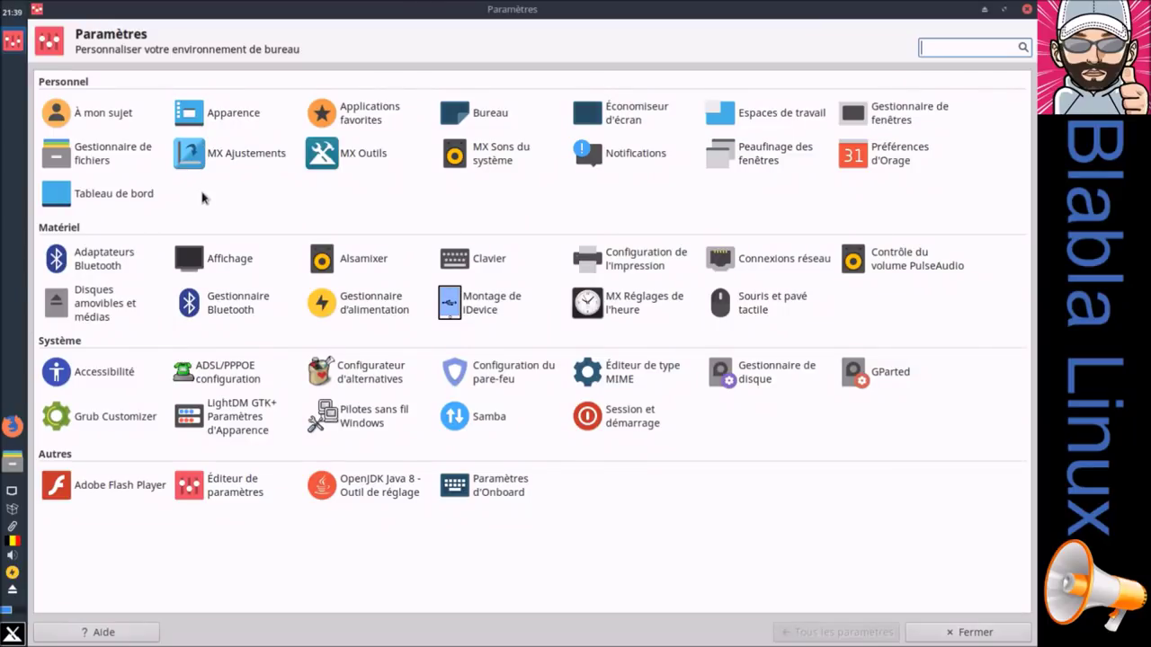
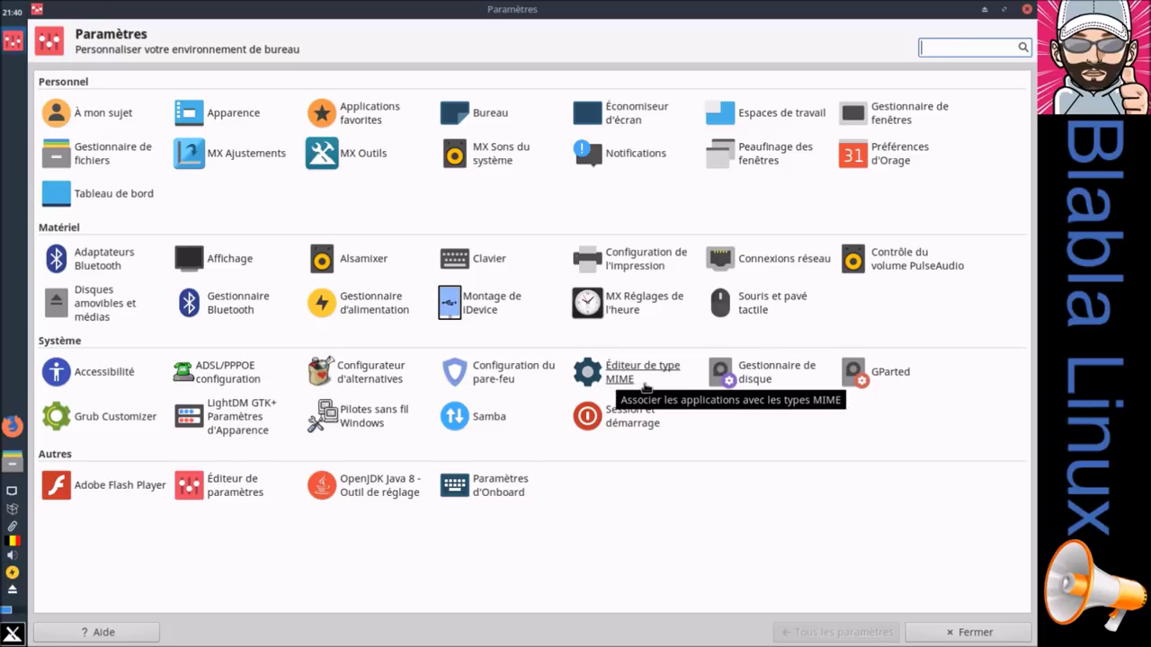
# Step: Open and close the disk manager, then the Samba server configuration
pyautogui.click(756, 386)
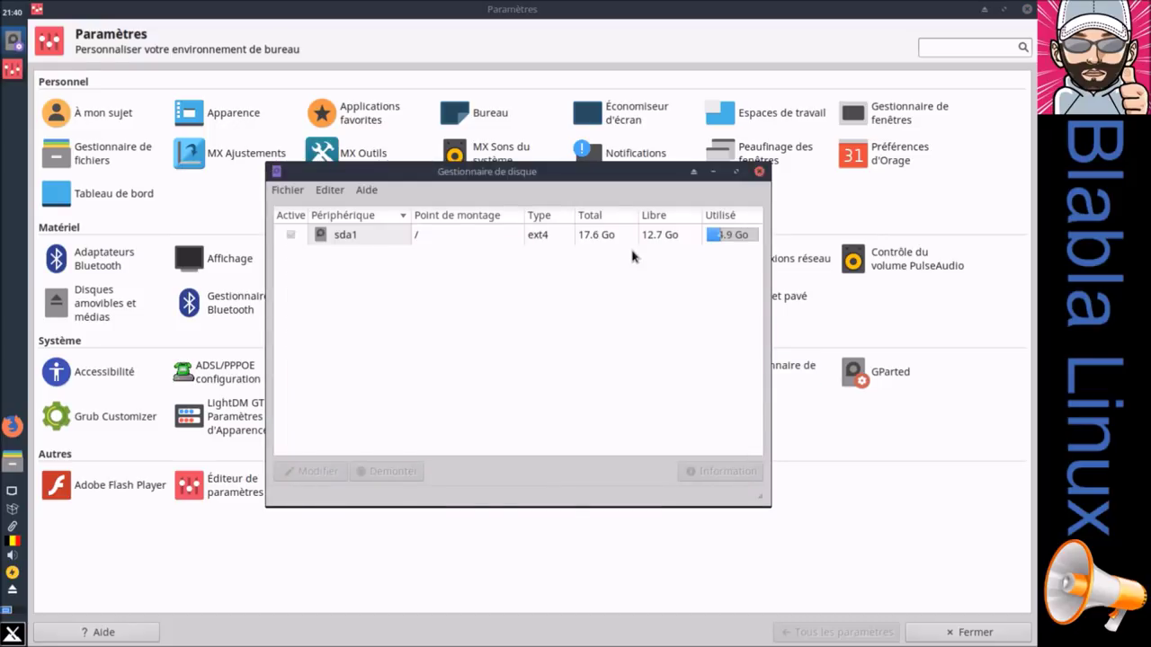
pyautogui.click(758, 170)
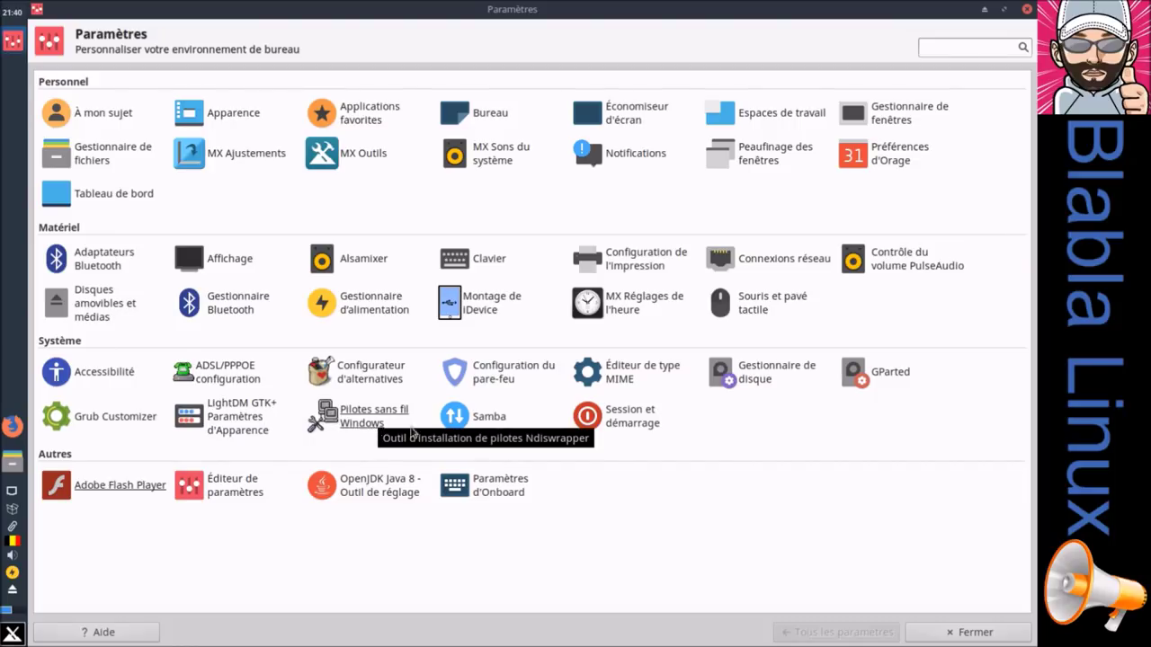
pyautogui.click(504, 419)
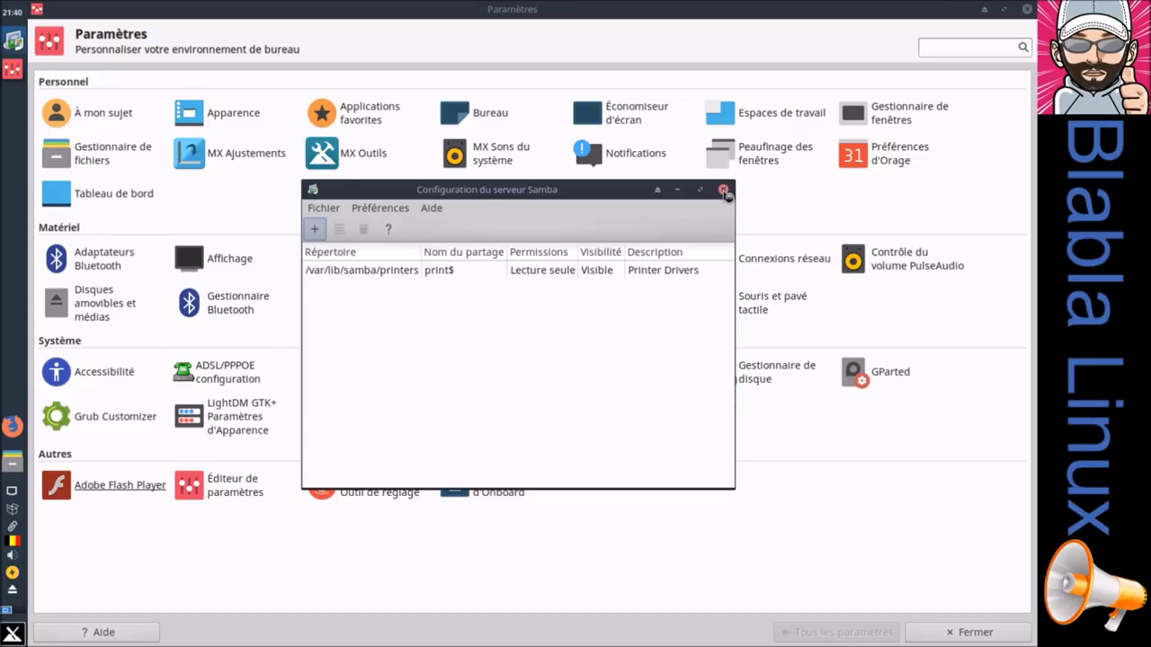
pyautogui.click(723, 190)
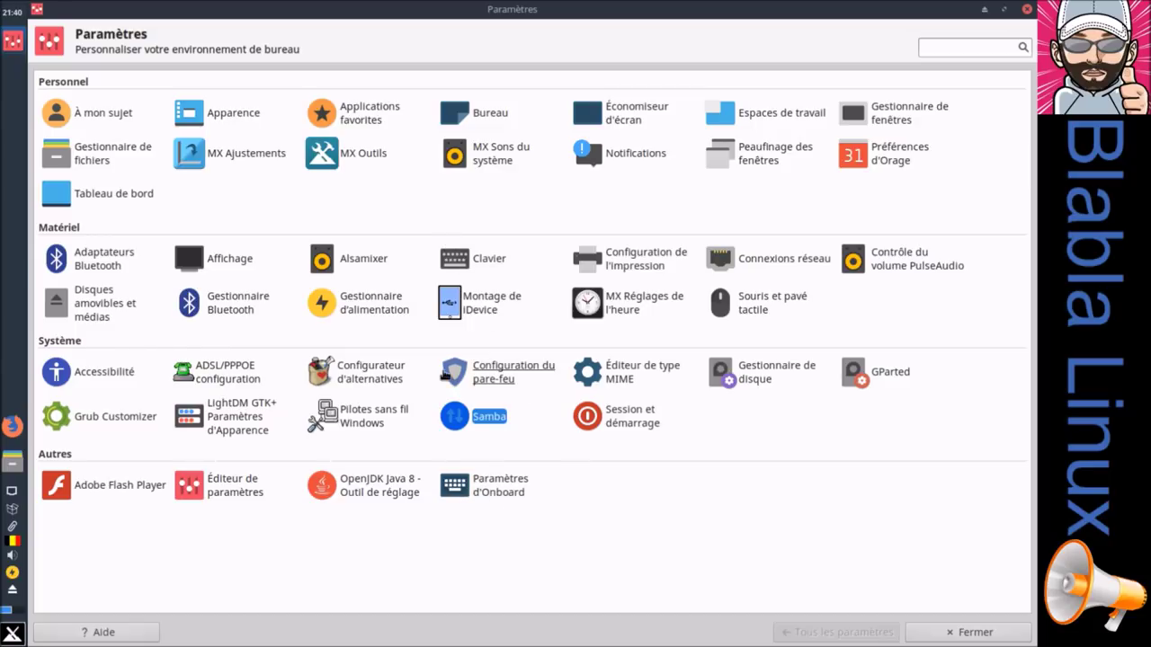
# Step: Maximize Outils MX, switch to Paramètres and back, then launch Live USB Maker
pyautogui.click(364, 162)
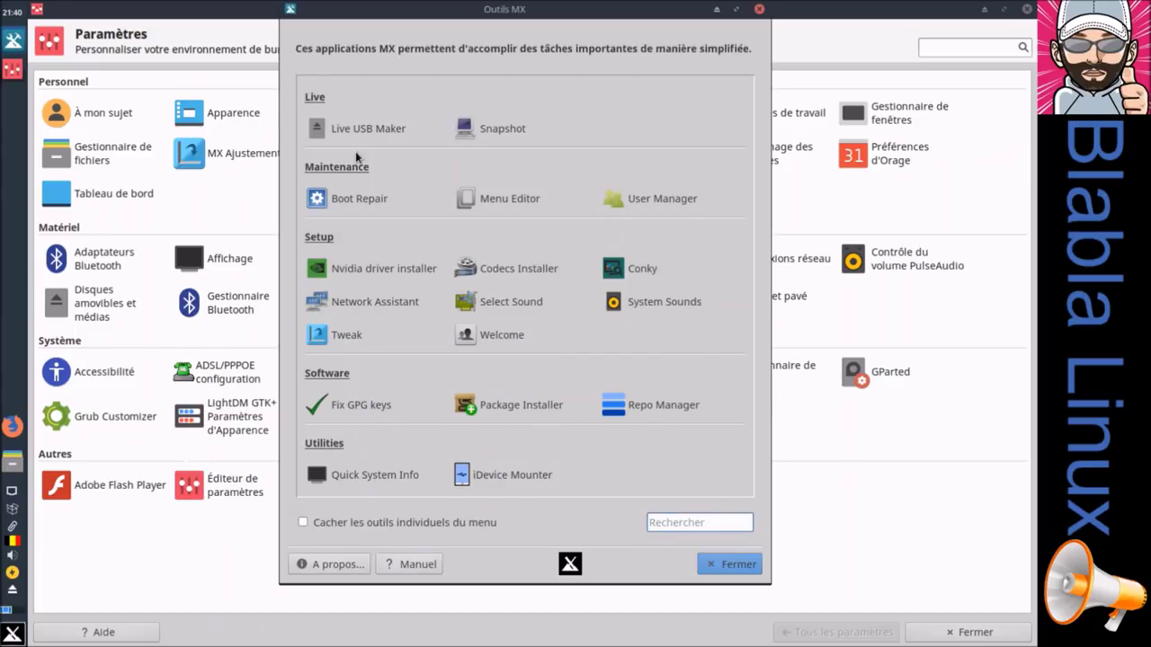
pyautogui.moveTo(489, 18); pyautogui.dragTo(500, 37)
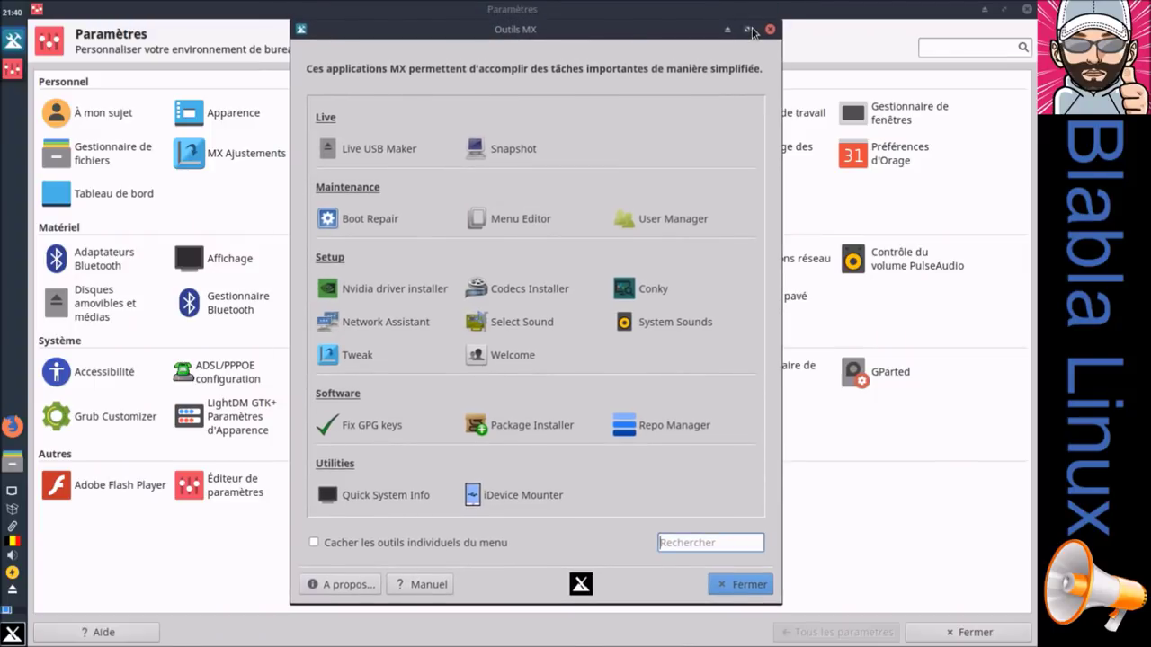
pyautogui.click(747, 30)
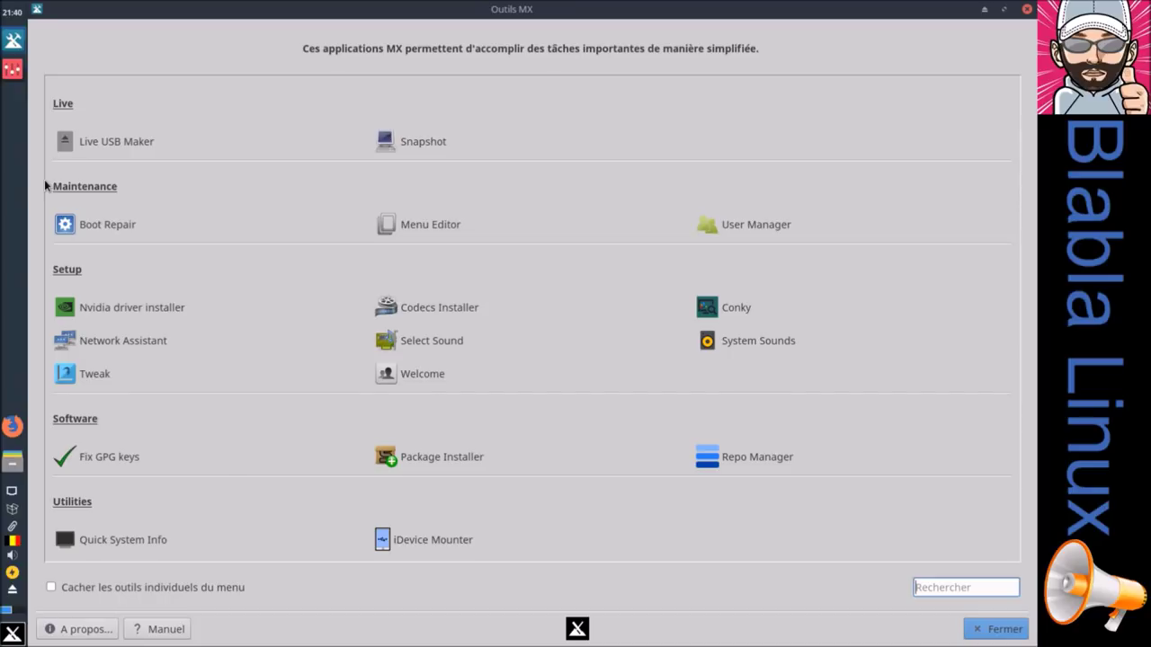
pyautogui.click(13, 72)
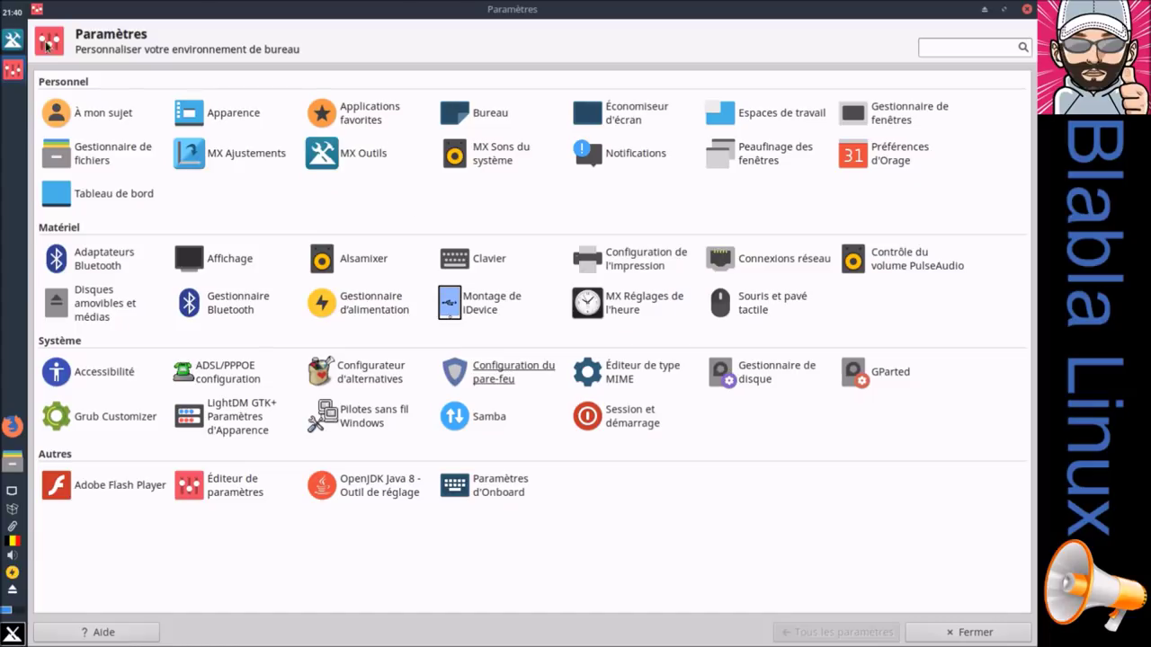
pyautogui.click(12, 39)
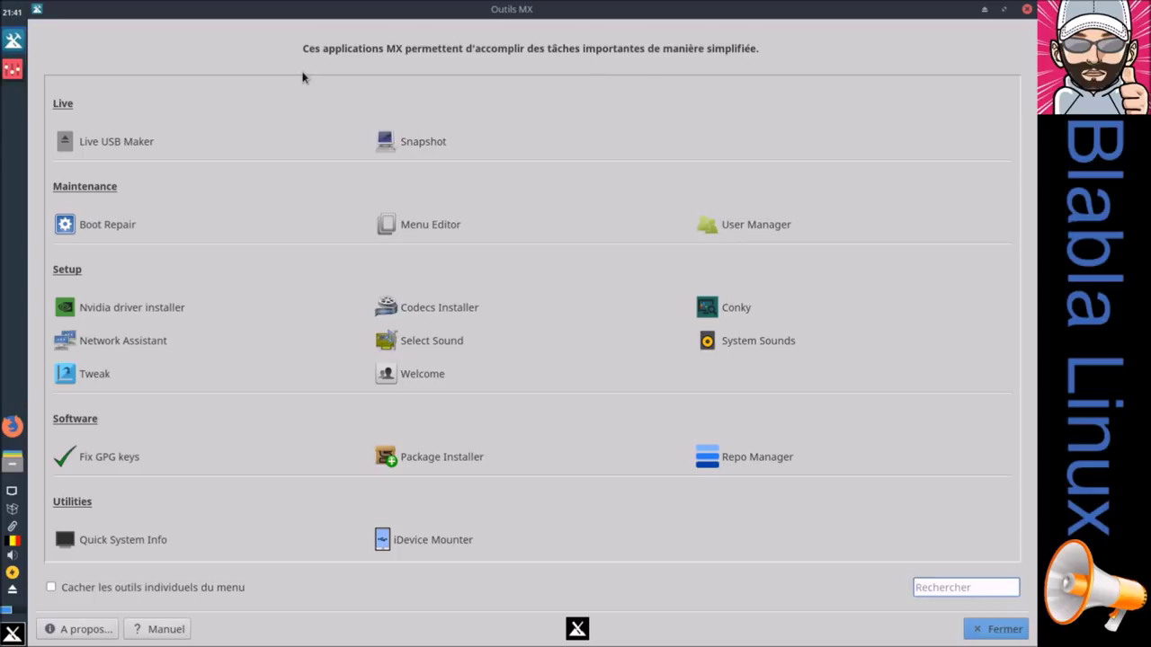
pyautogui.click(135, 144)
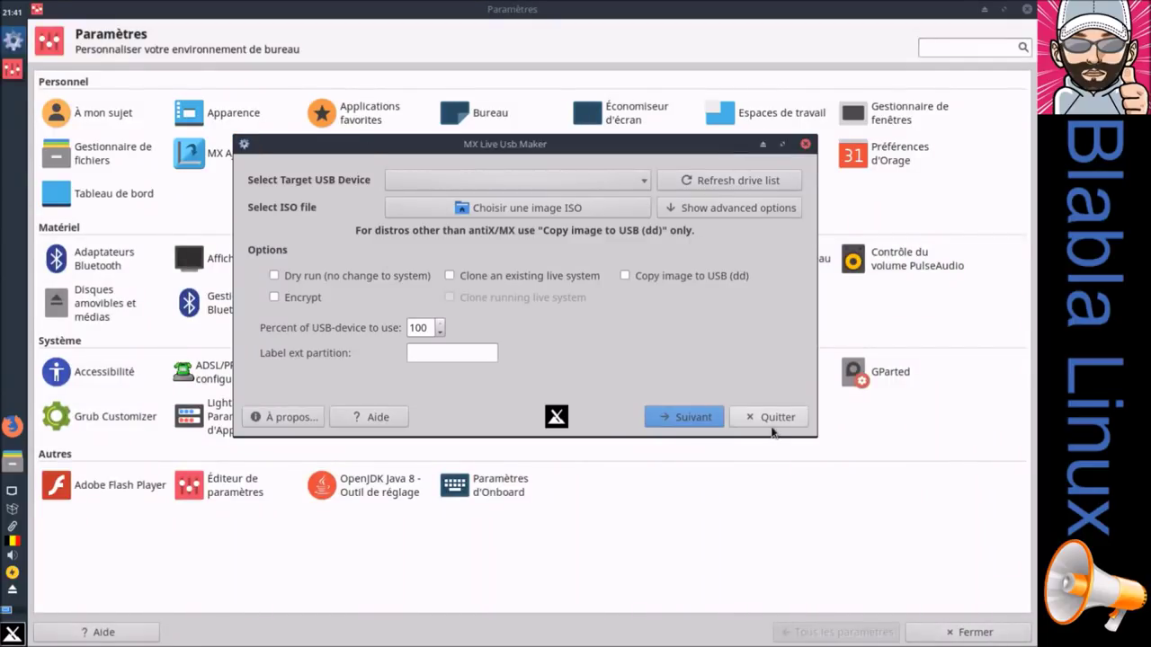
# Step: Close Live USB Maker, open MX Instantané, search 'luck' in Whisker, then cancel the snapshot
pyautogui.click(767, 416)
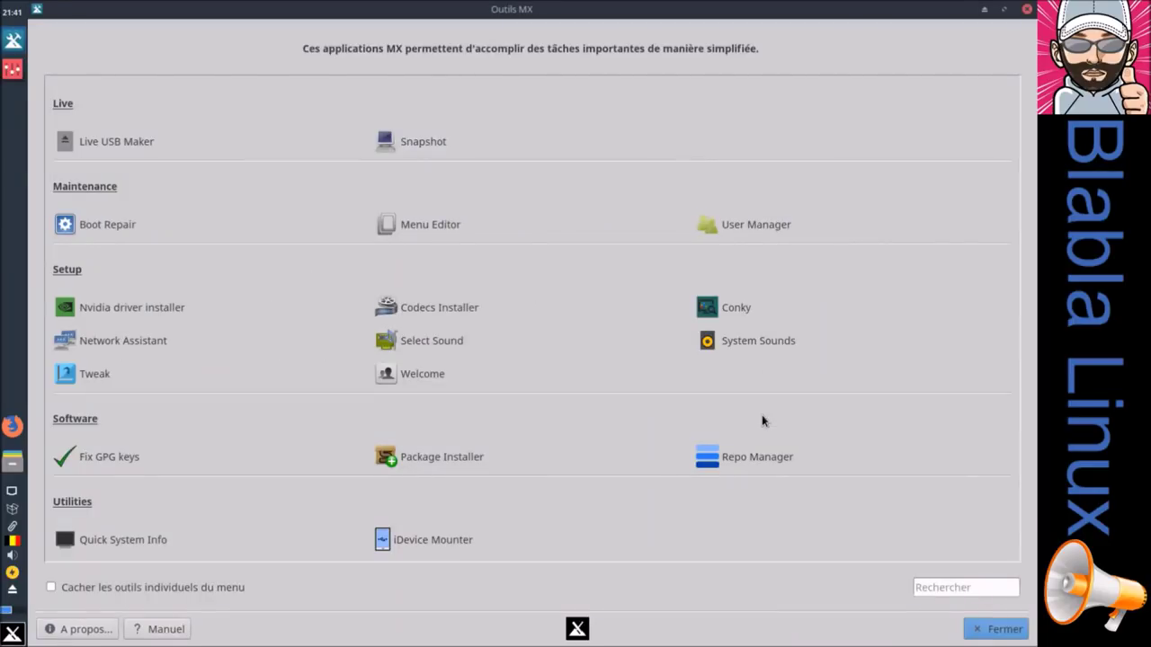
pyautogui.click(421, 144)
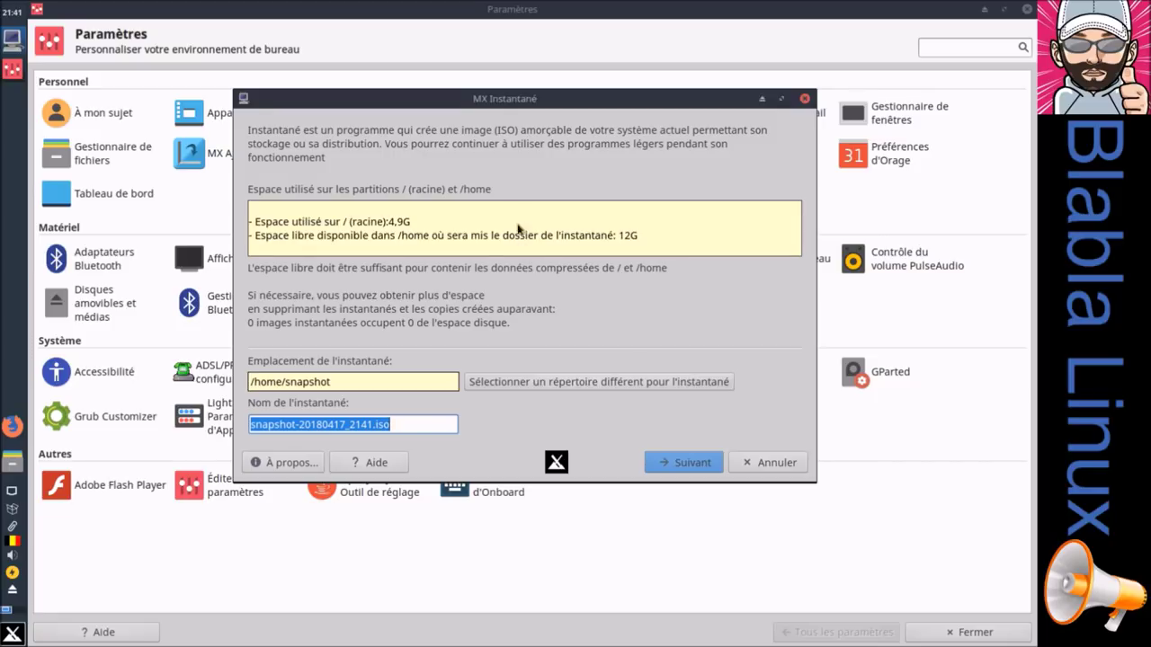
pyautogui.click(13, 635)
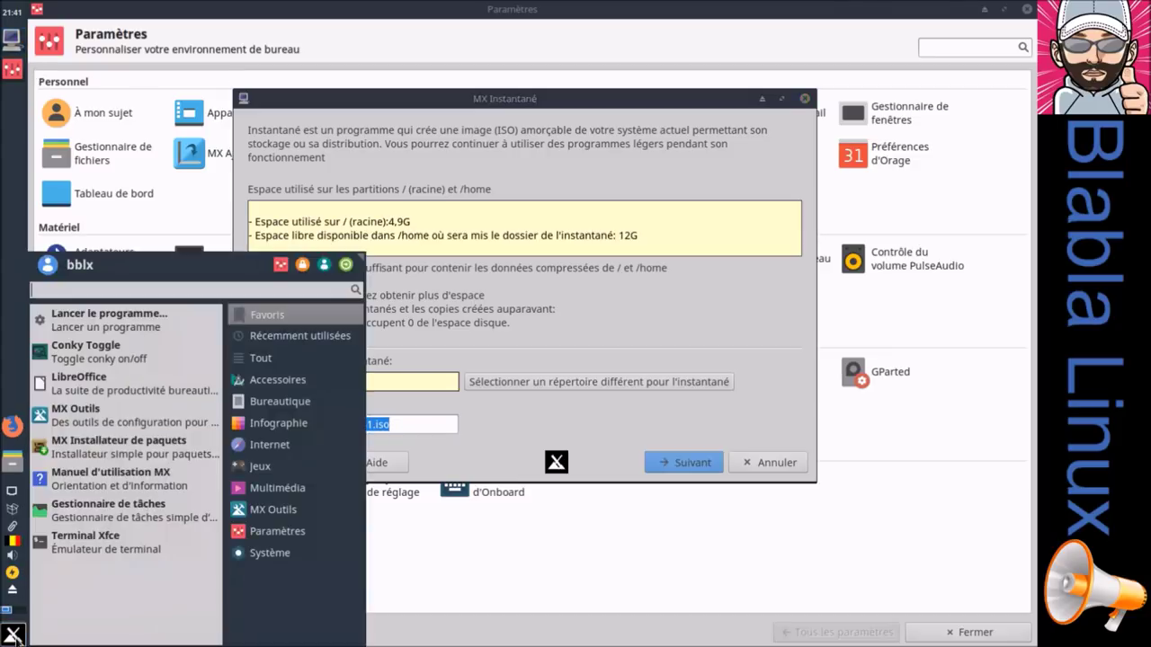
pyautogui.write('lu')
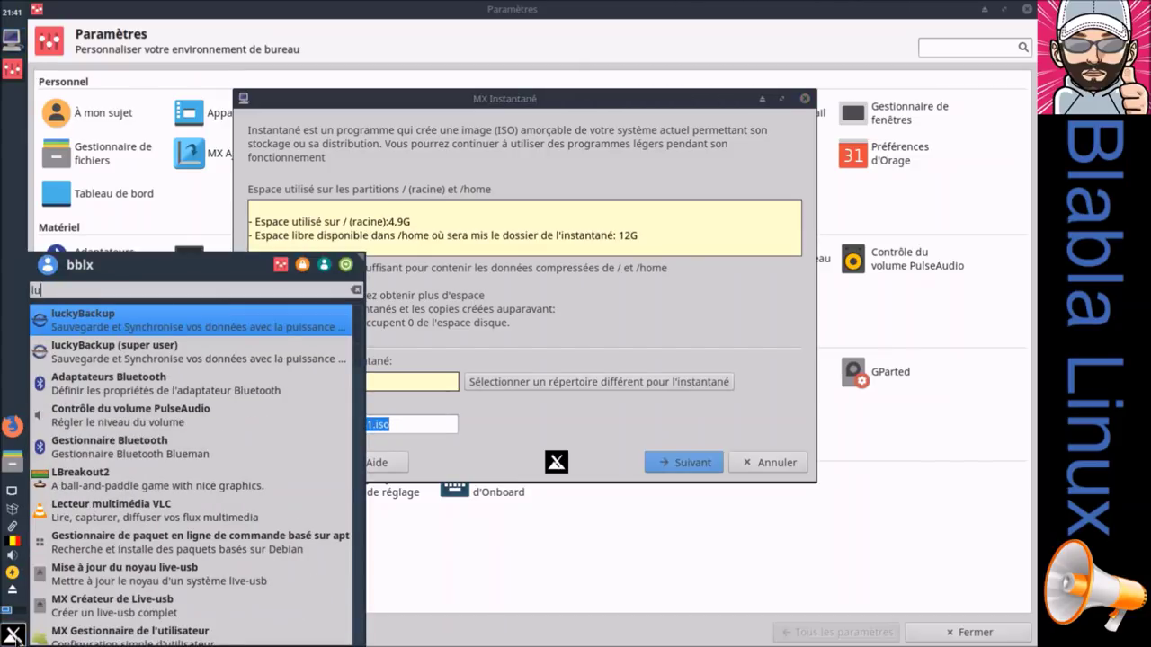
pyautogui.write('ck')
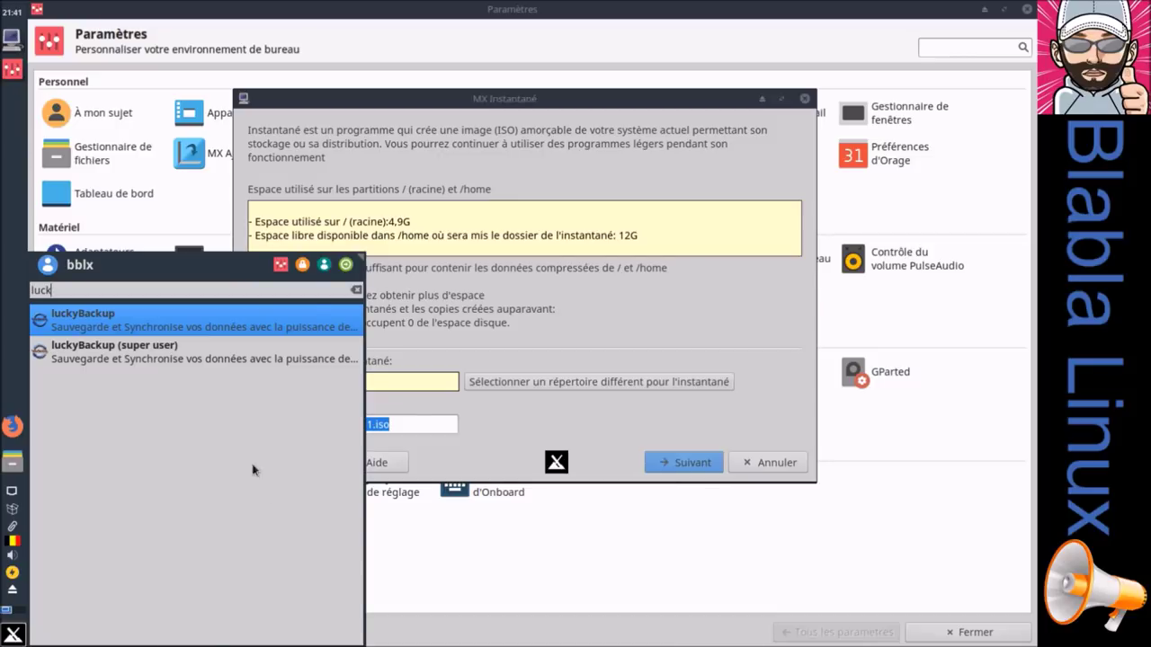
pyautogui.click(495, 99)
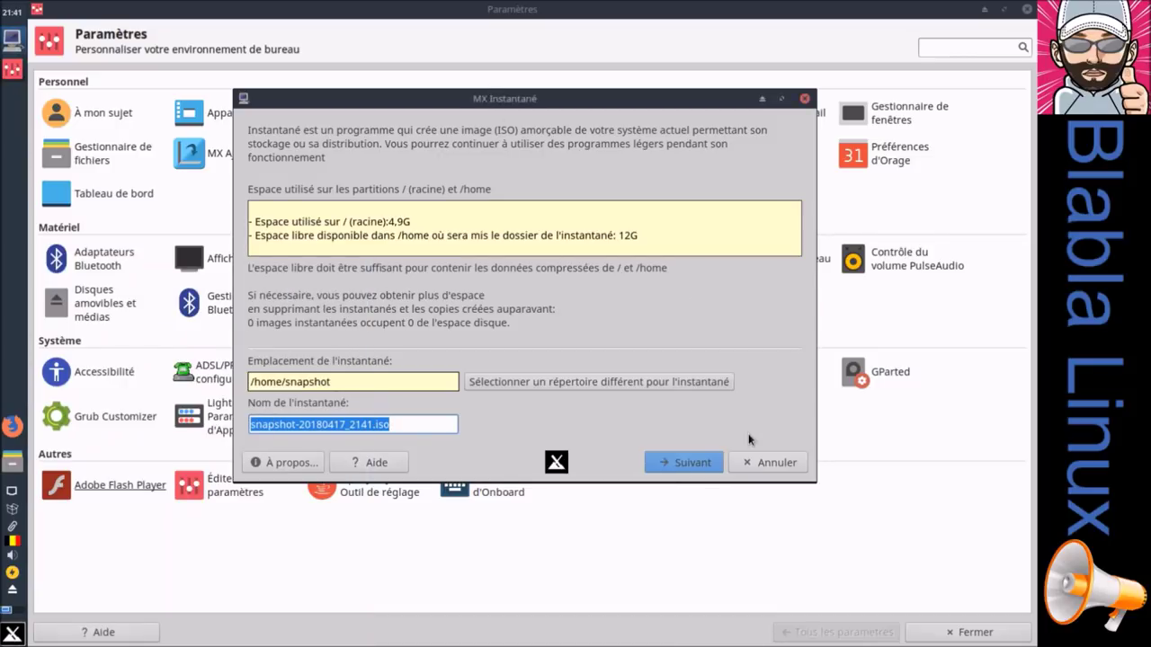
pyautogui.click(743, 464)
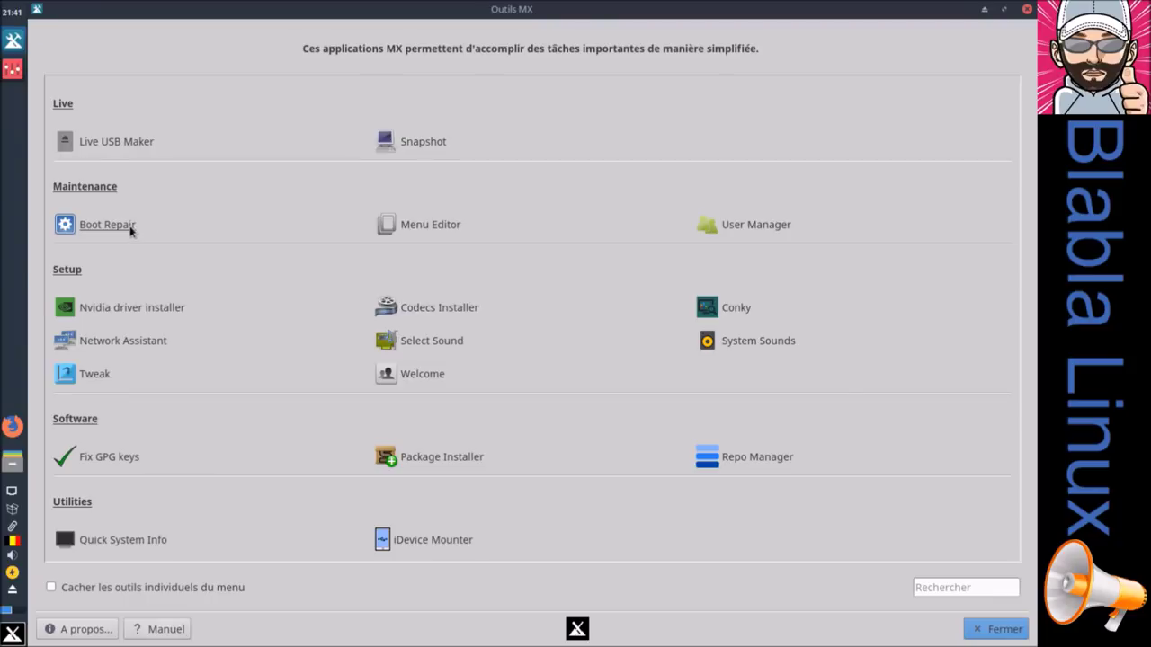
pyautogui.click(130, 226)
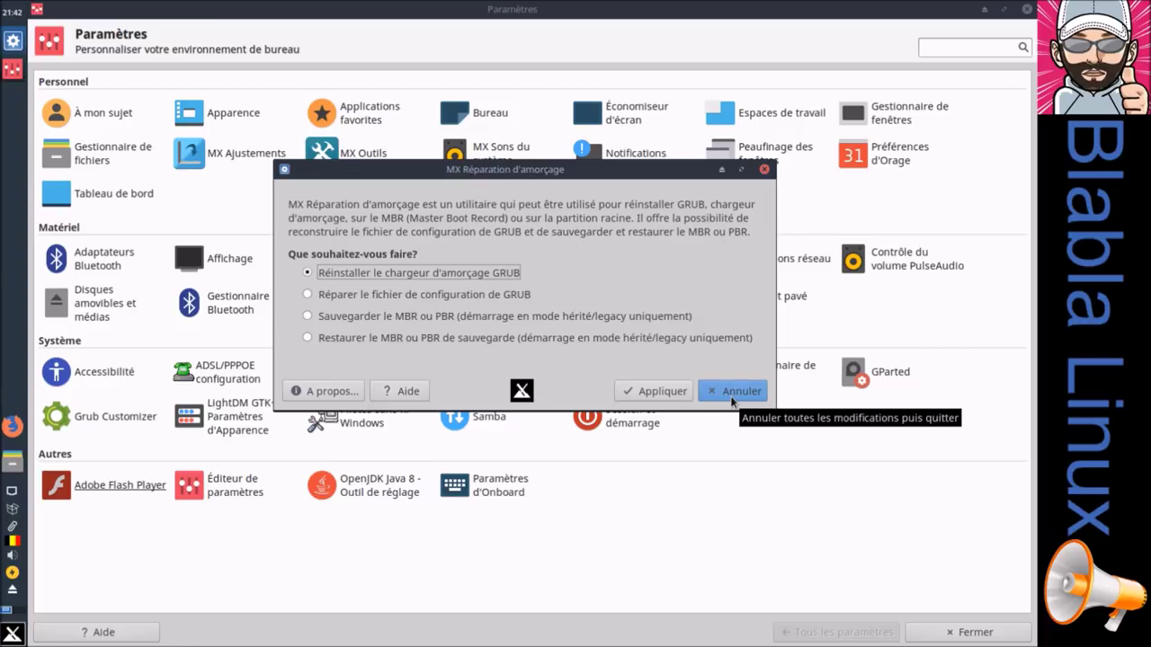
pyautogui.click(733, 392)
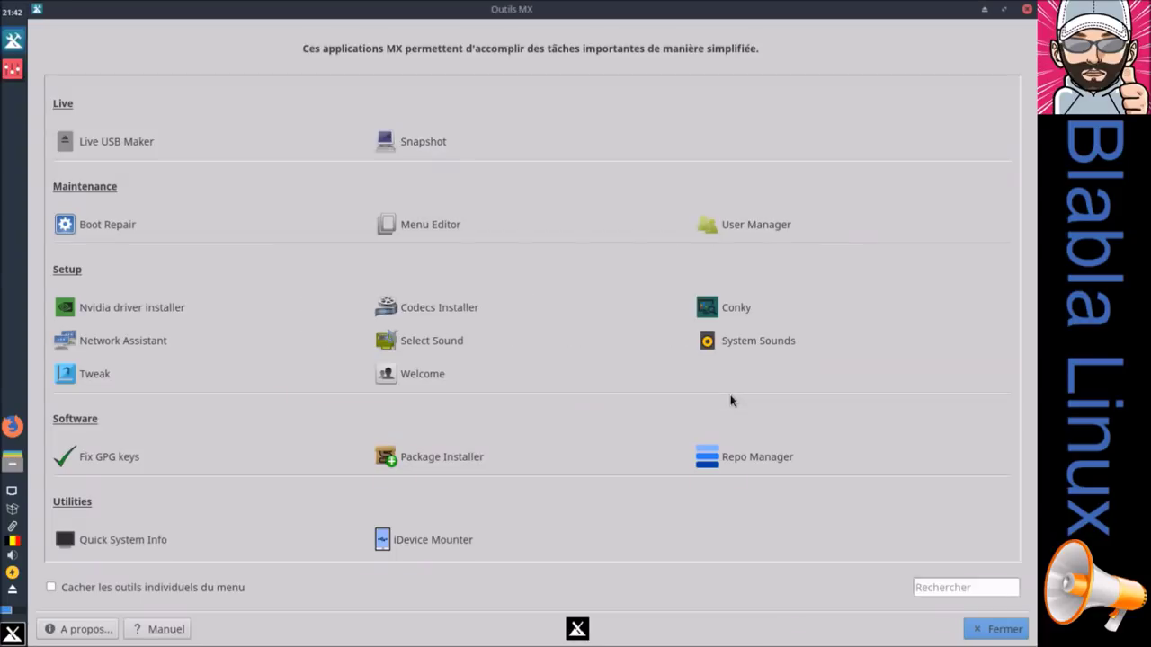
pyautogui.click(416, 226)
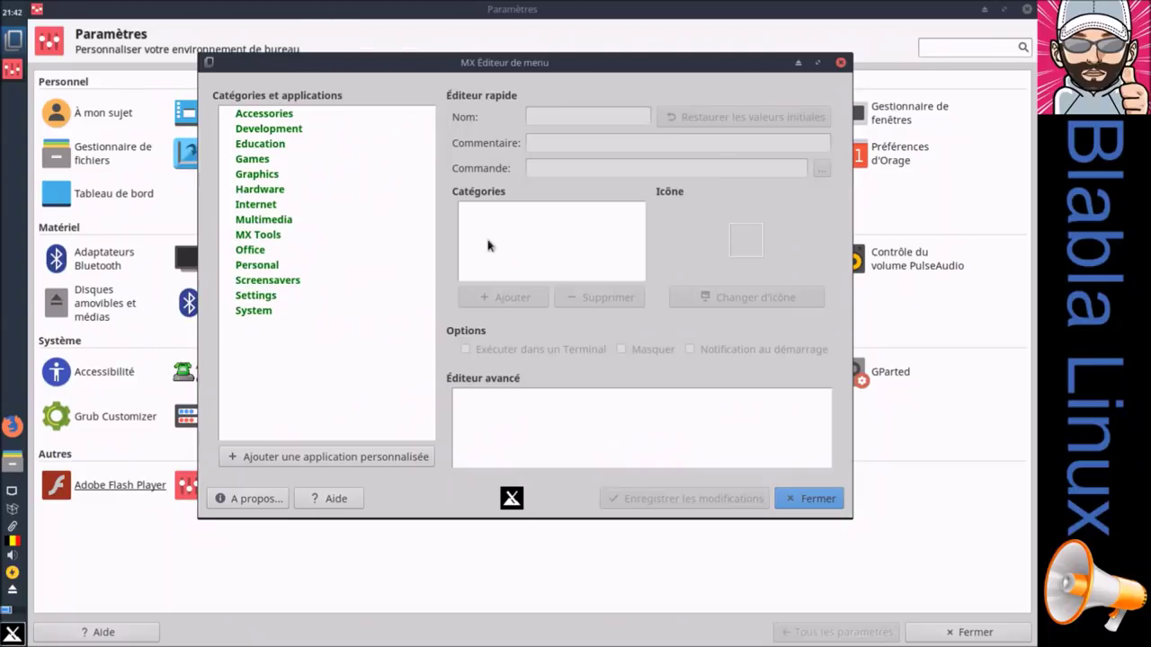
pyautogui.click(258, 113)
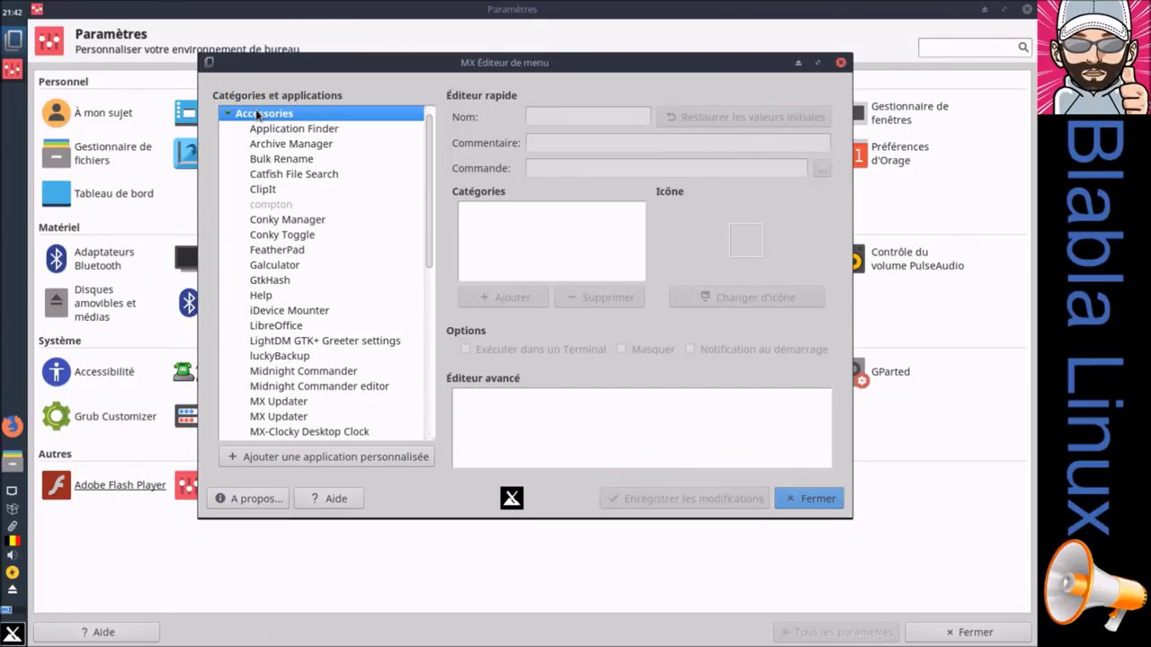
pyautogui.click(831, 497)
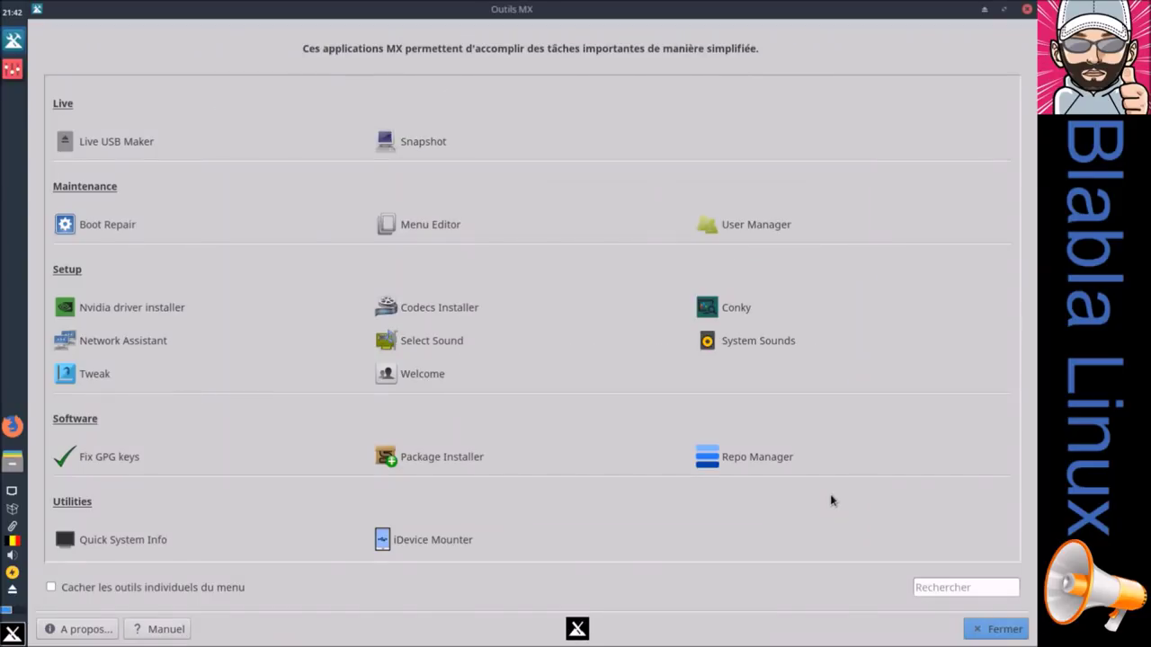
pyautogui.click(747, 226)
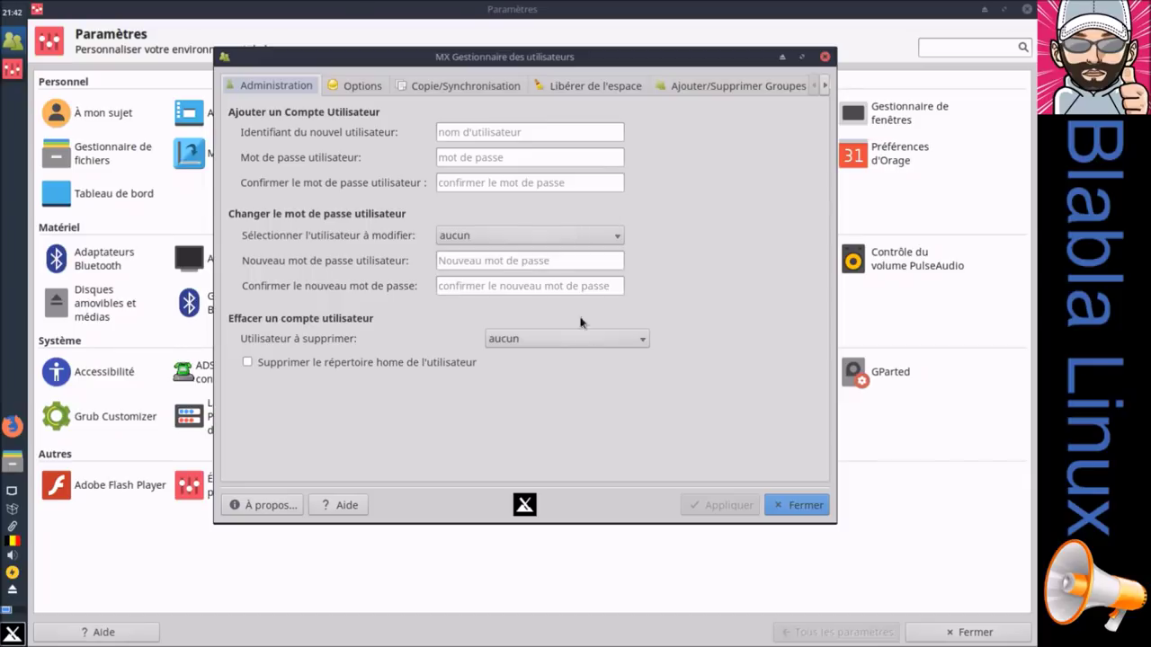
pyautogui.click(801, 56)
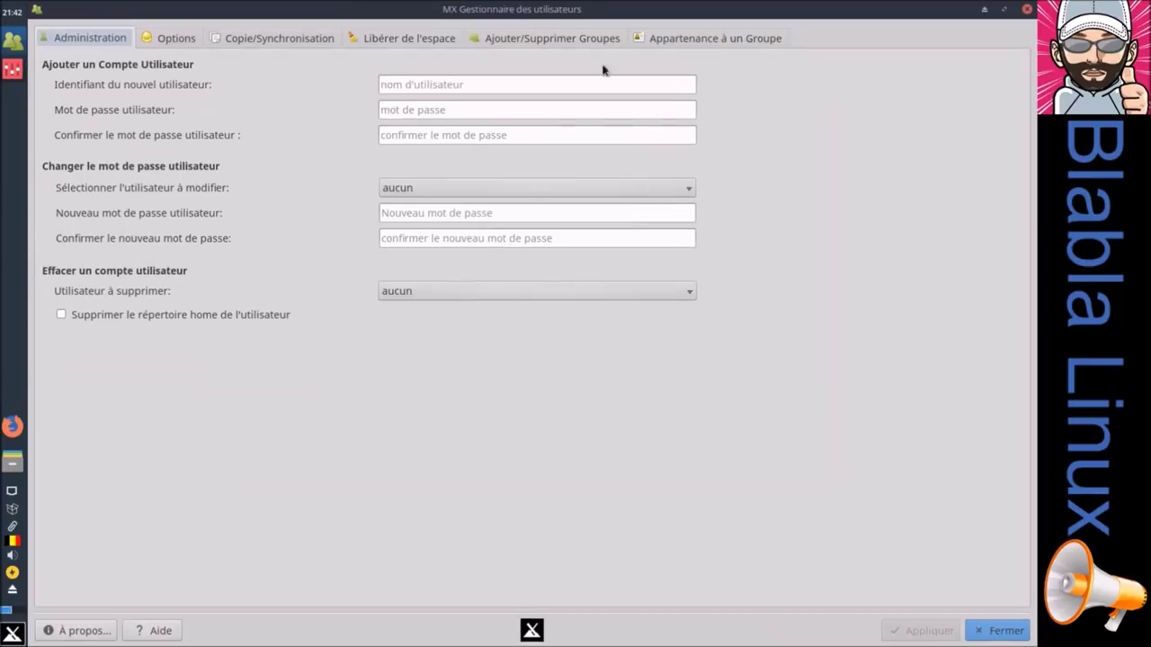
pyautogui.click(173, 39)
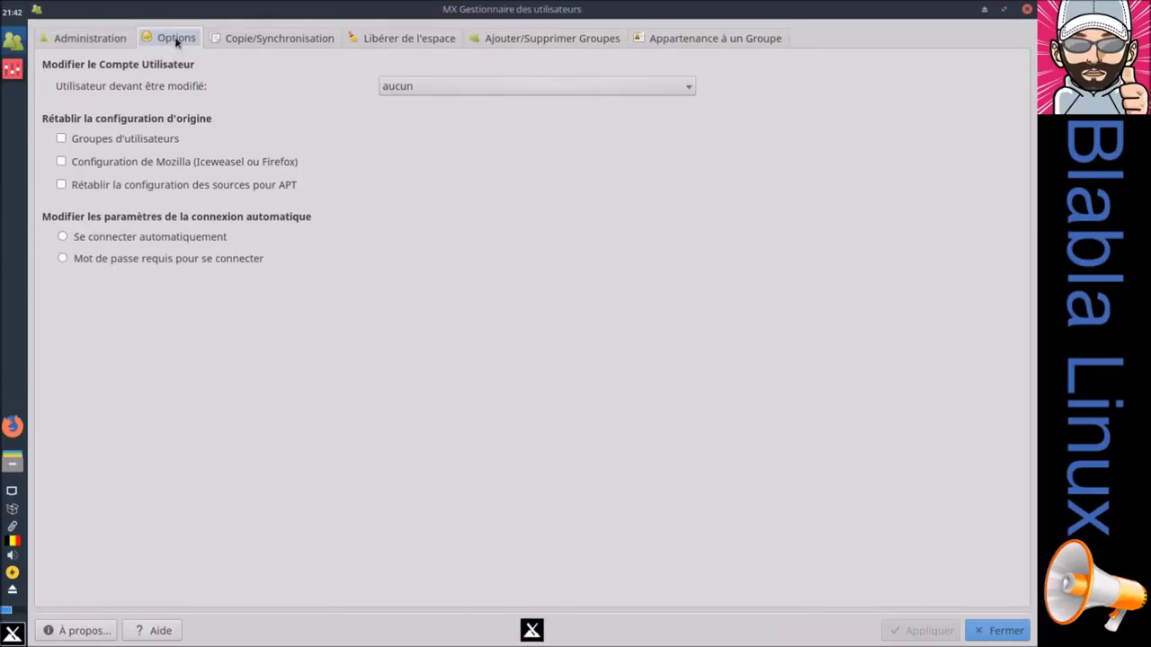
pyautogui.click(251, 41)
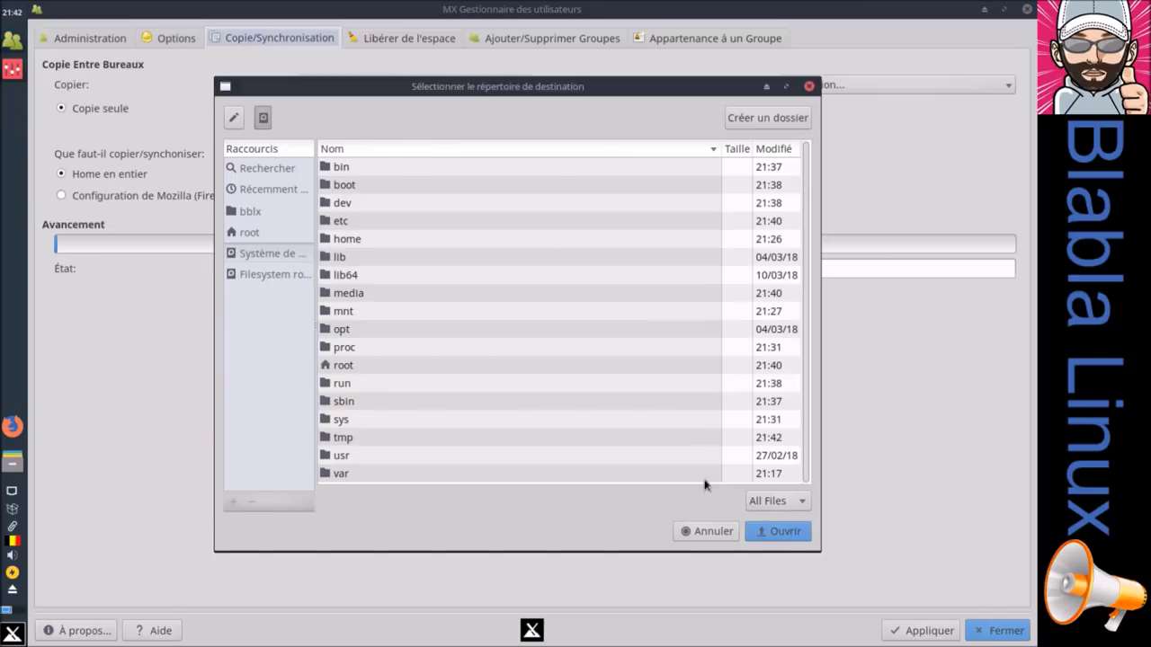
pyautogui.click(699, 532)
pyautogui.click(431, 47)
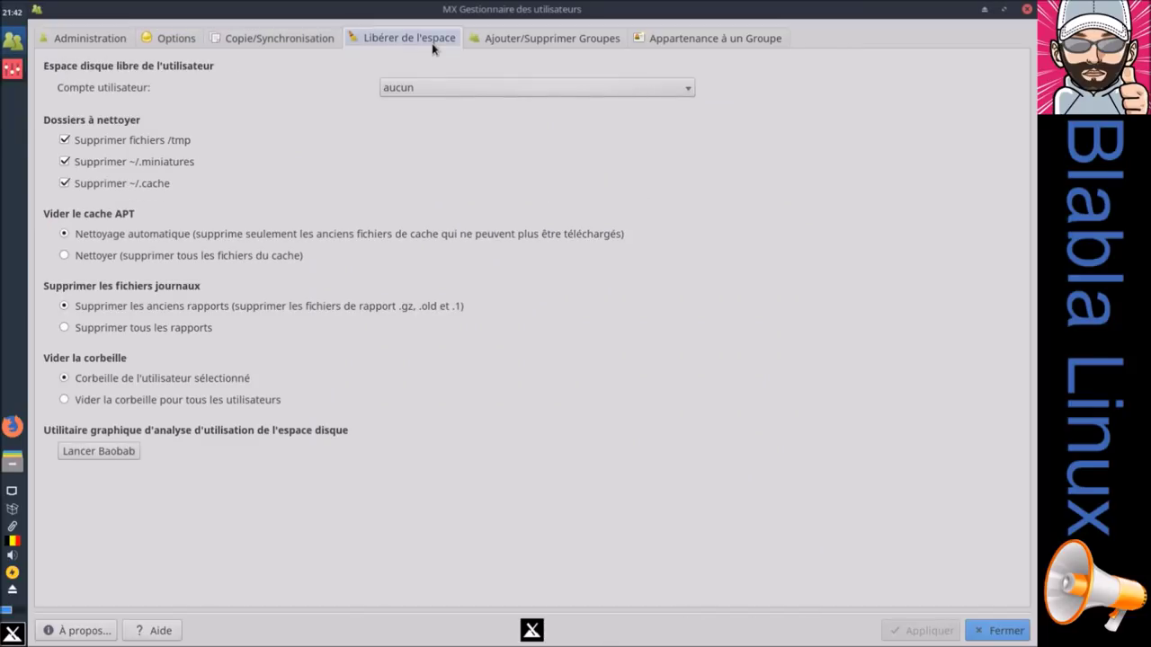
pyautogui.click(522, 42)
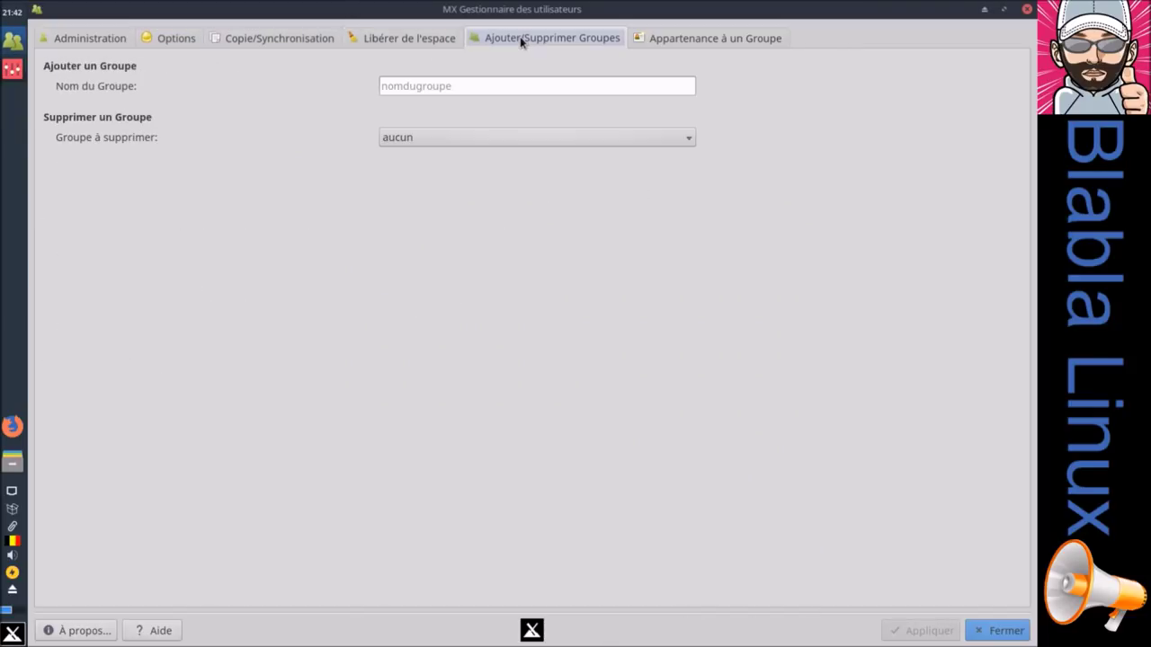
pyautogui.click(704, 42)
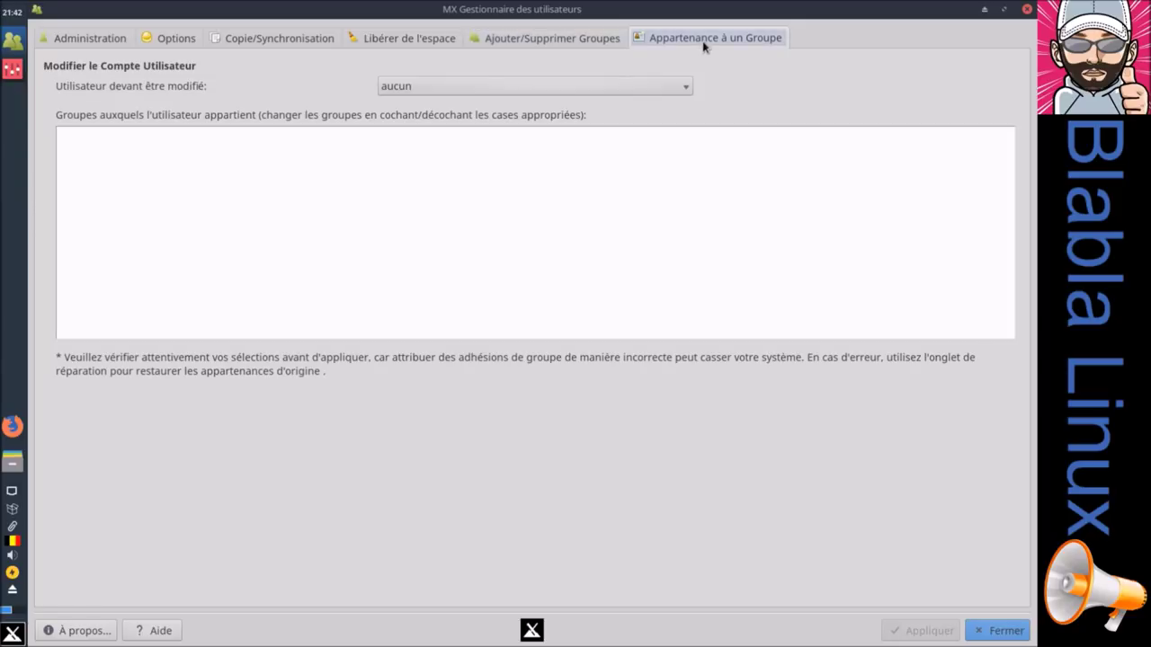
pyautogui.click(993, 634)
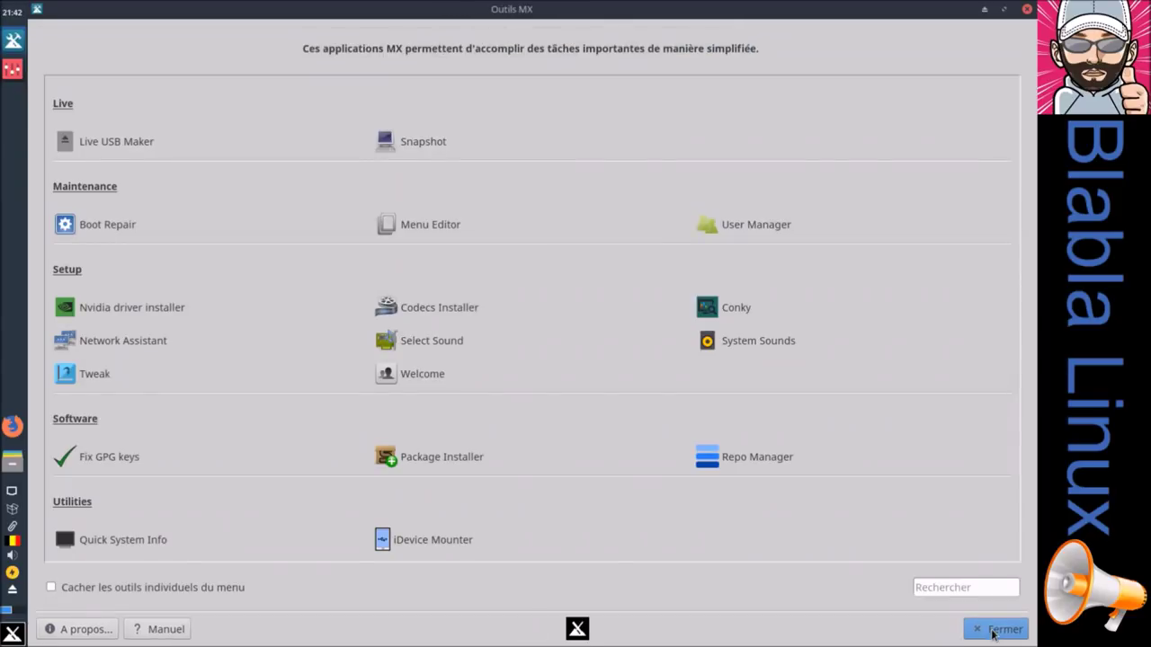
# Step: Run the Nvidia driver installer with the root password and close its terminal
pyautogui.click(129, 310)
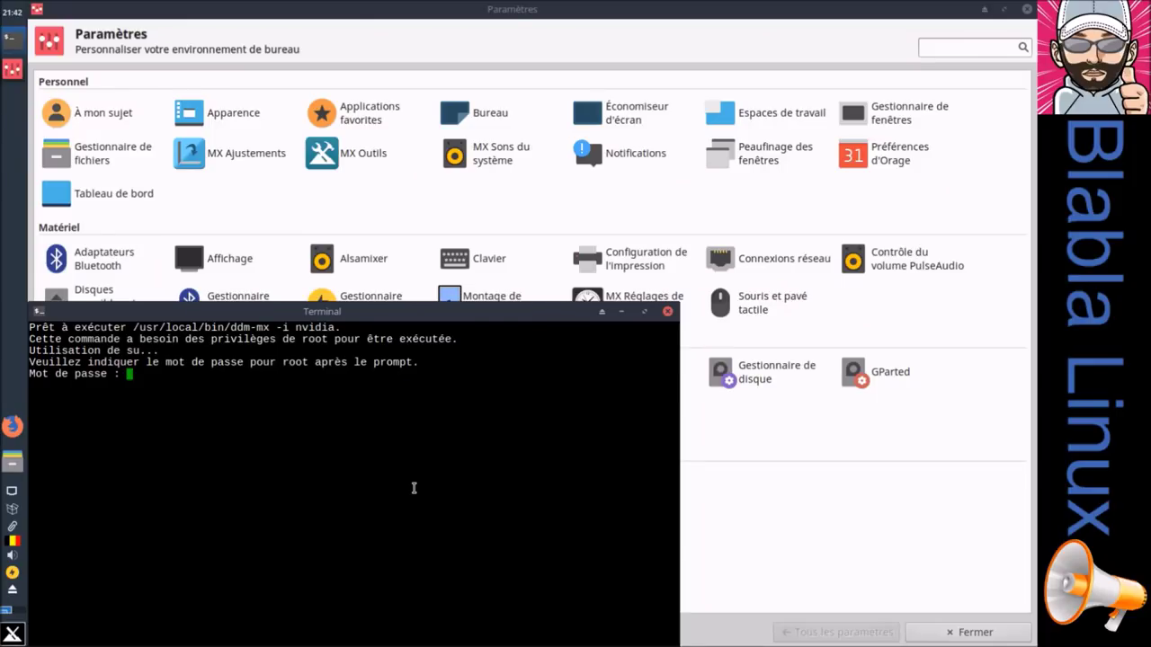
pyautogui.press('Return')
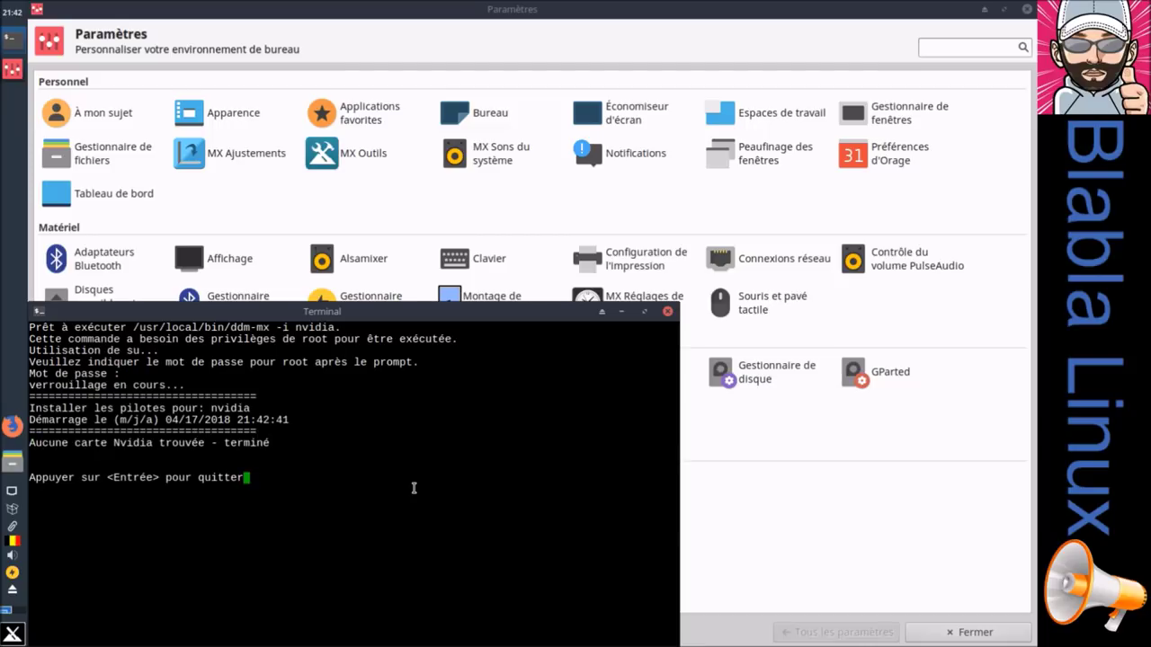
pyautogui.press('Return')
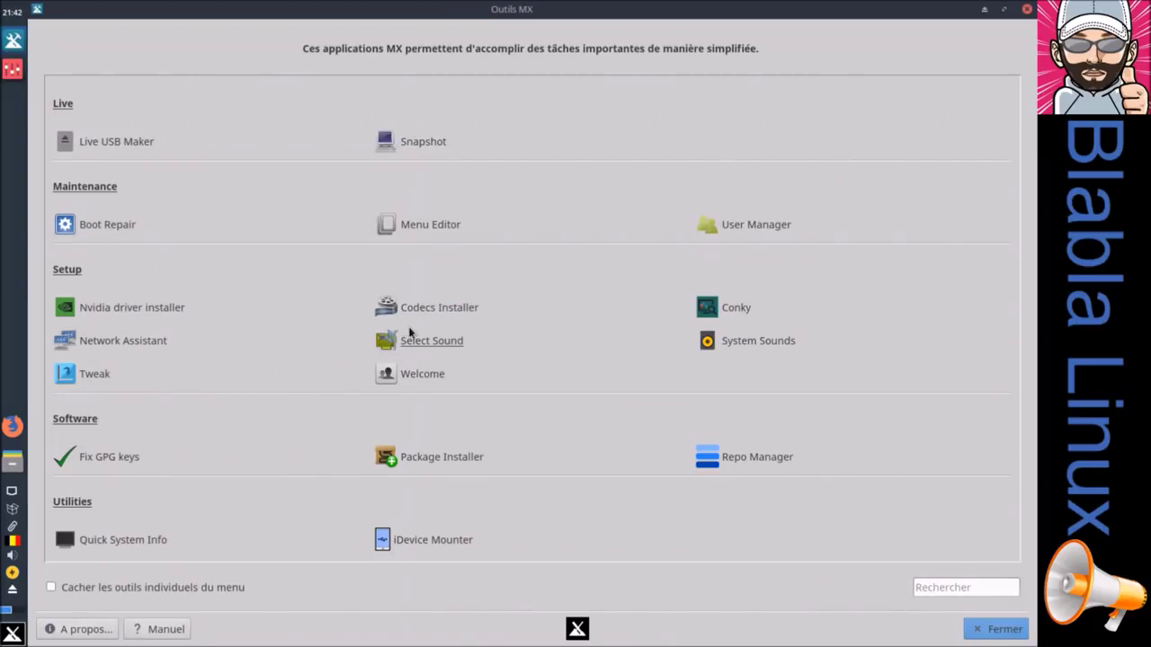
# Step: Download and install the non-free codecs with the Codecs Installer, confirming completion
pyautogui.click(432, 308)
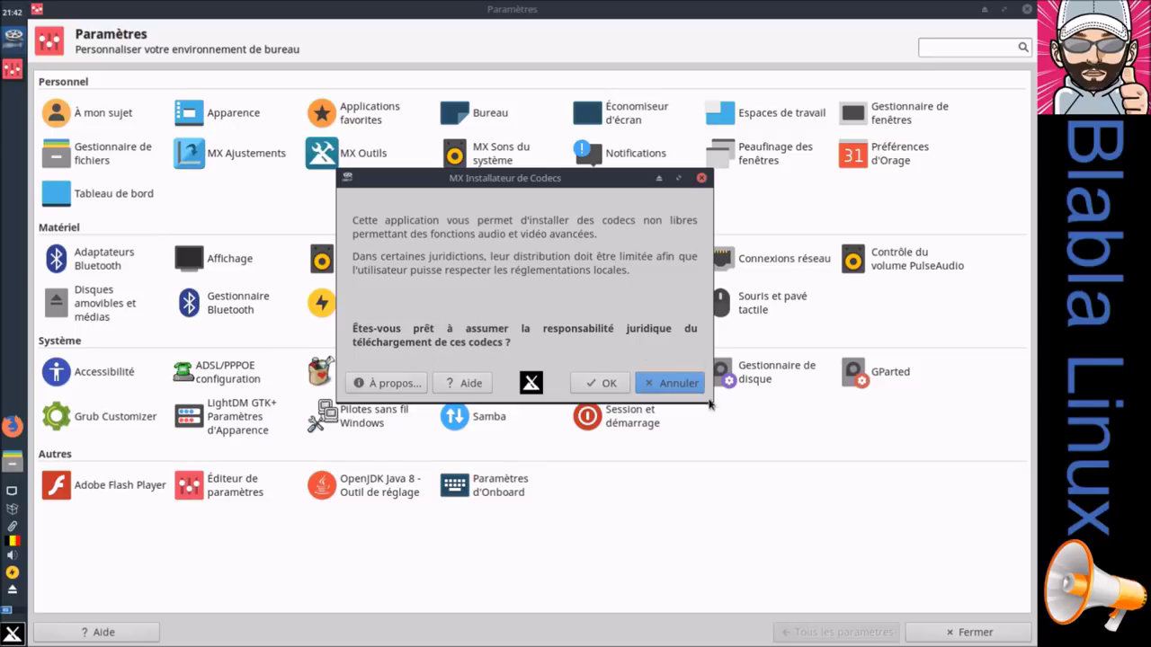
pyautogui.click(592, 383)
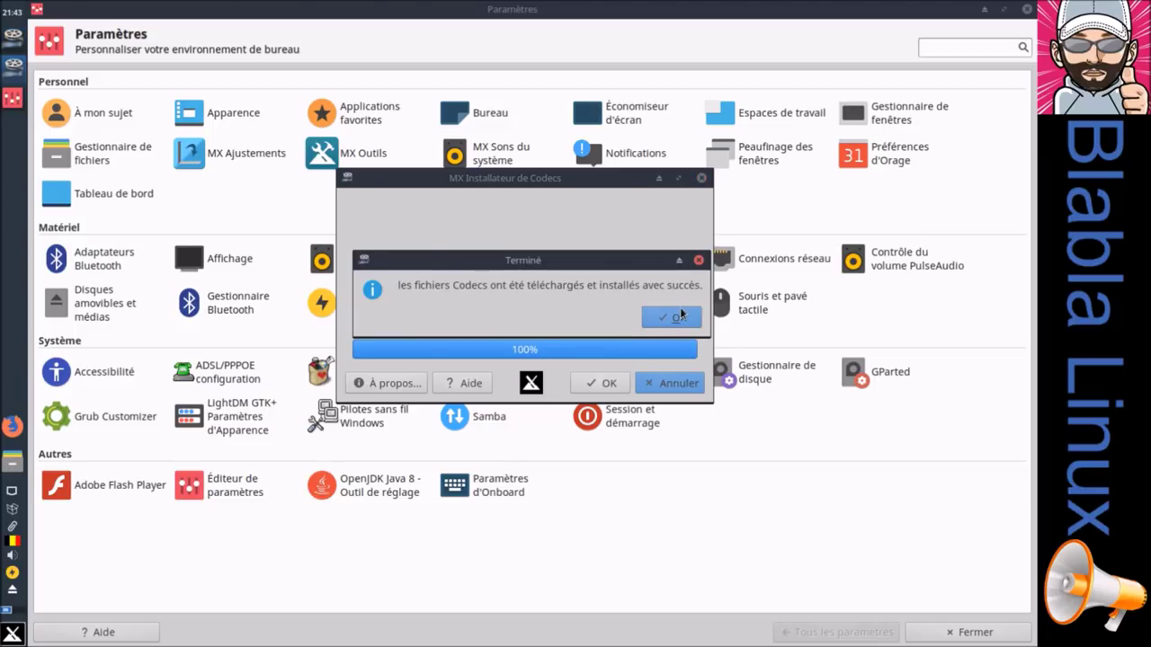
pyautogui.click(680, 316)
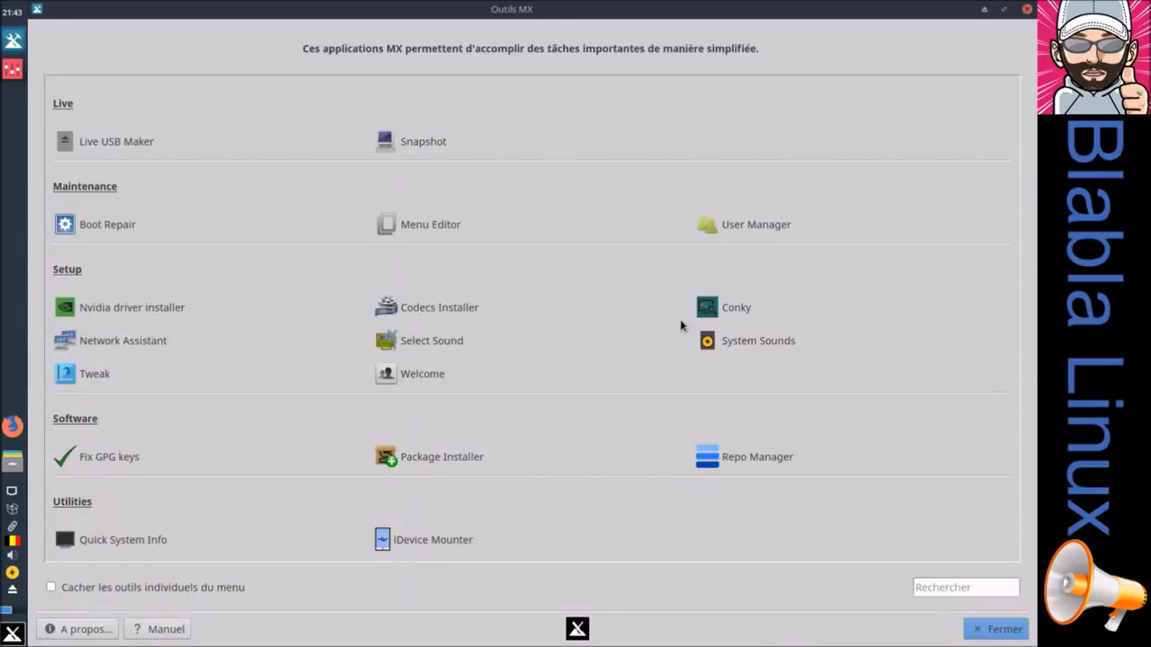
# Step: Launch MX Conky, acknowledge the data update, close Paramètres, and move the Conky window aside
pyautogui.click(729, 307)
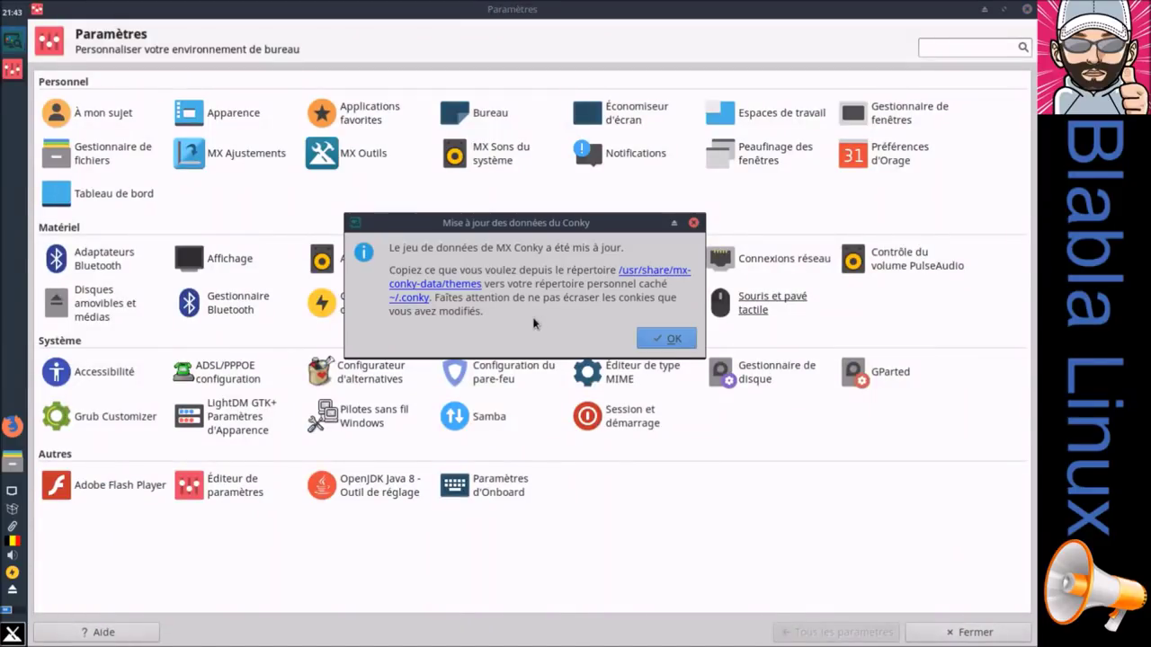
pyautogui.click(648, 341)
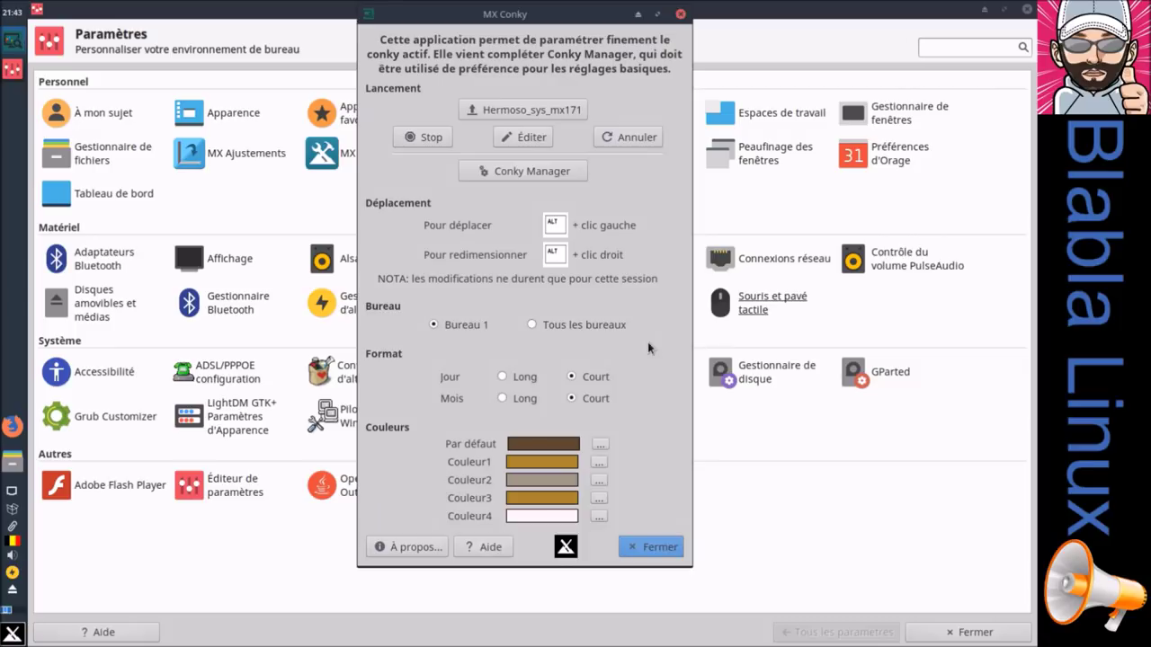
pyautogui.moveTo(543, 9); pyautogui.dragTo(609, 39)
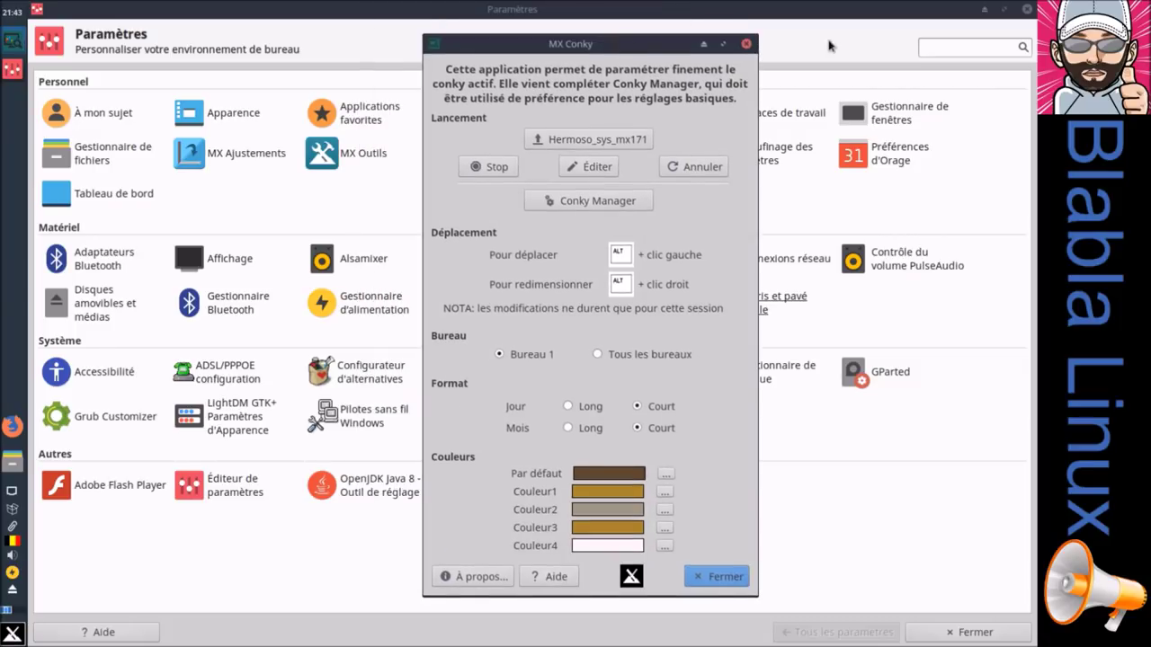
pyautogui.click(1027, 10)
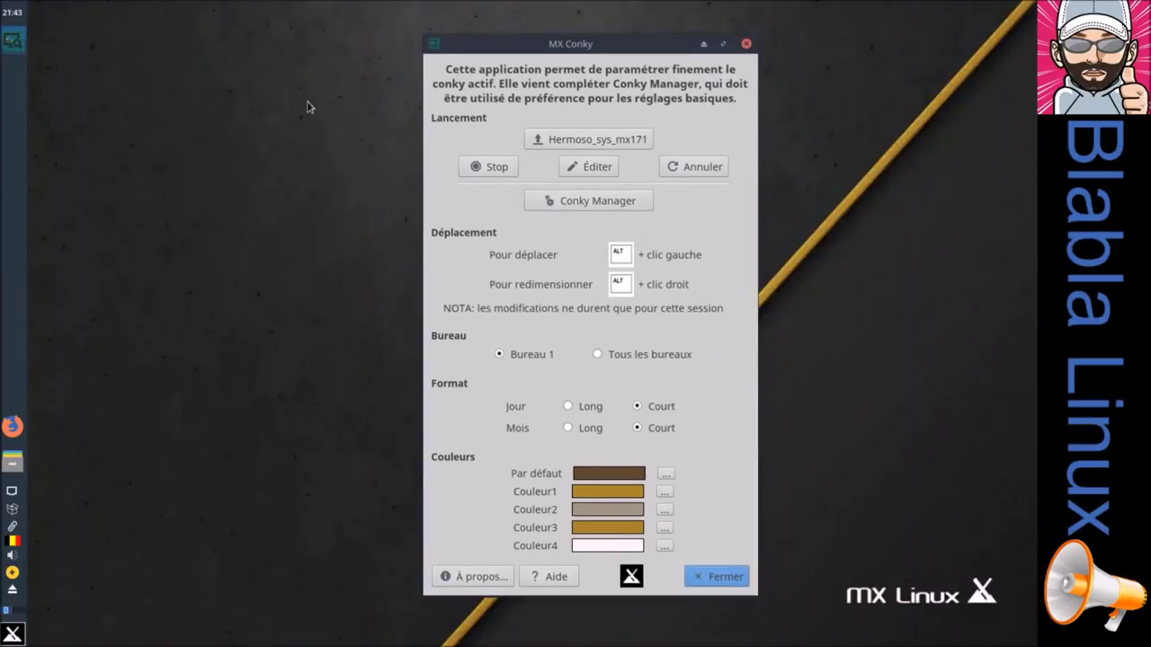
pyautogui.moveTo(540, 52); pyautogui.dragTo(308, 343)
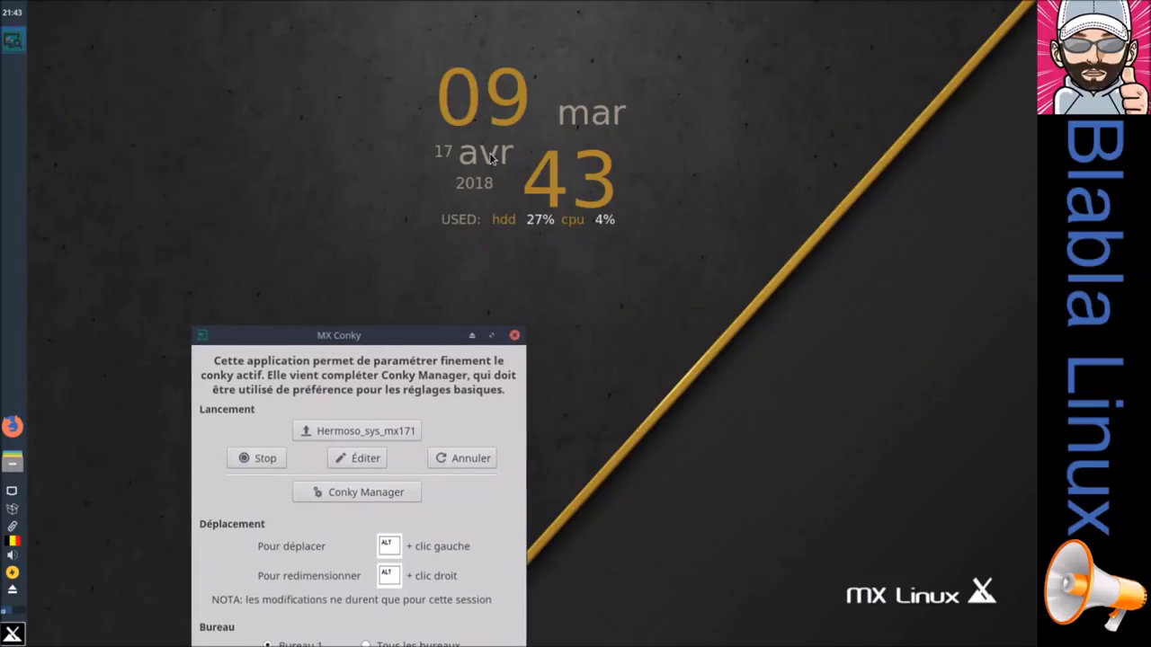
pyautogui.moveTo(425, 335); pyautogui.dragTo(300, 64)
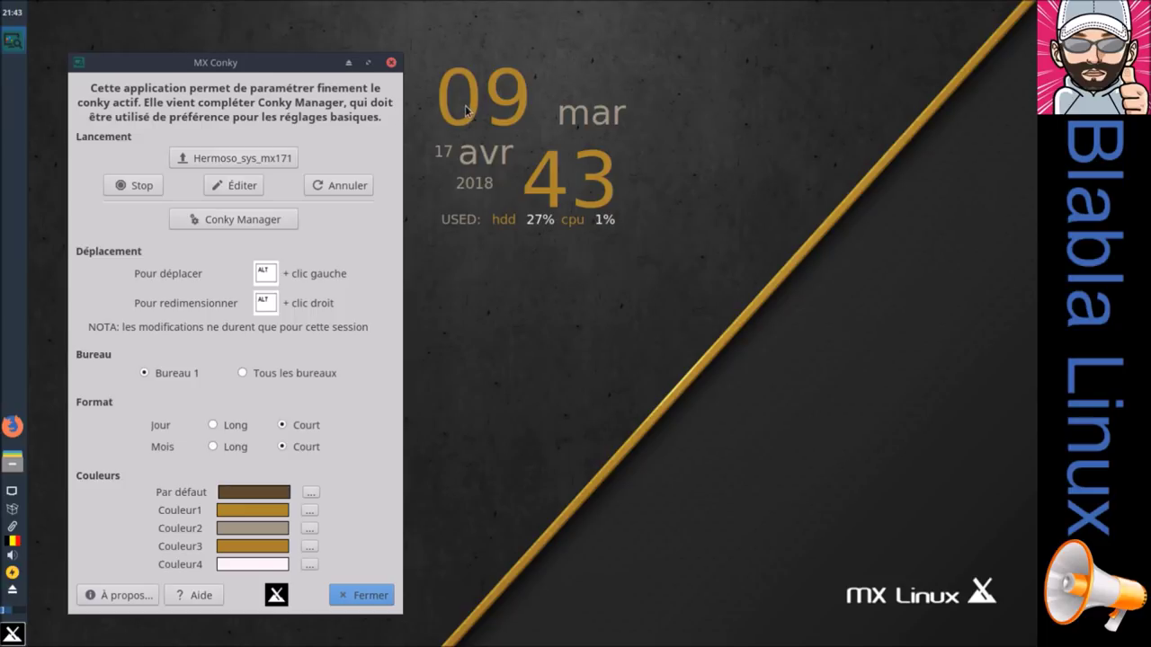
# Step: Position the conky clock widget at the desktop's top left, then close MX Conky
pyautogui.moveTo(465, 105)
pyautogui.mouseDown()
pyautogui.moveTo(483, 124)
pyautogui.moveTo(557, 131)
pyautogui.moveTo(488, 121)
pyautogui.moveTo(486, 97)
pyautogui.mouseUp()
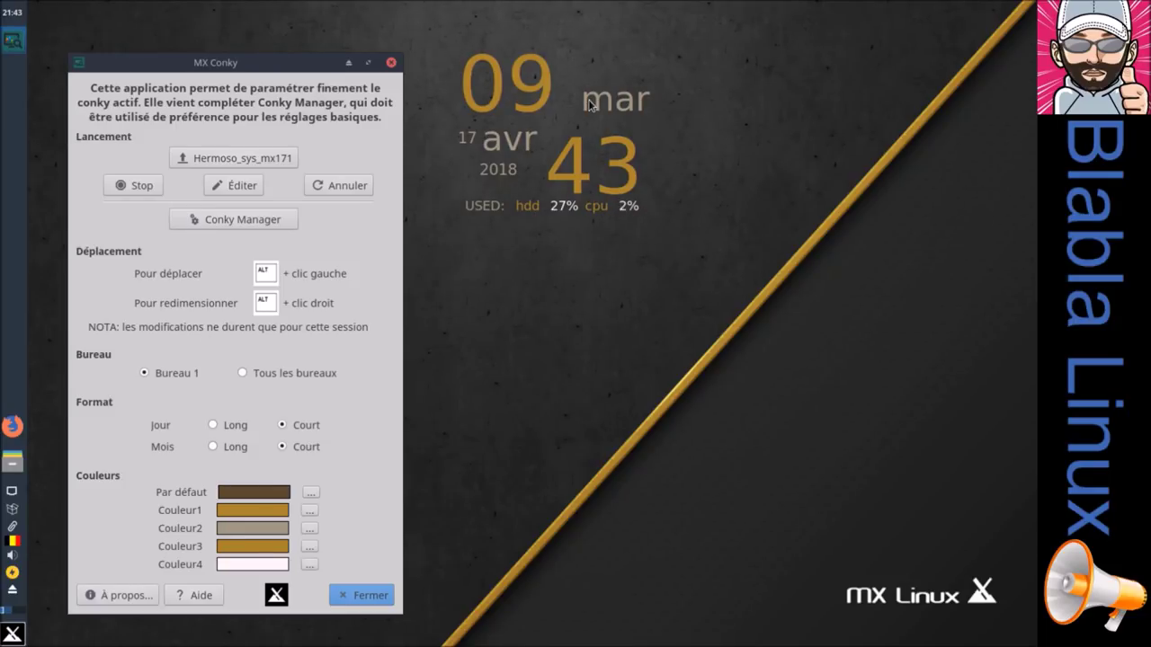
pyautogui.moveTo(589, 135)
pyautogui.mouseDown()
pyautogui.moveTo(587, 160)
pyautogui.moveTo(603, 112)
pyautogui.moveTo(633, 158)
pyautogui.moveTo(606, 132)
pyautogui.moveTo(624, 152)
pyautogui.moveTo(600, 142)
pyautogui.mouseUp()
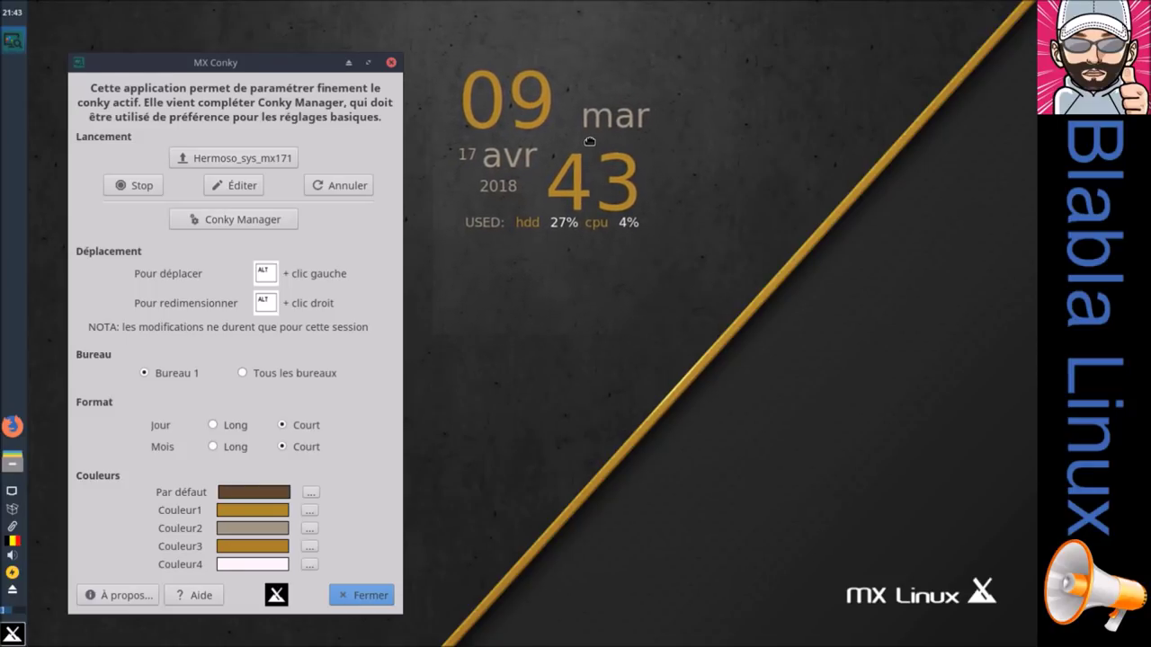
pyautogui.moveTo(650, 93); pyautogui.dragTo(809, 90)
pyautogui.moveTo(596, 193); pyautogui.dragTo(555, 171)
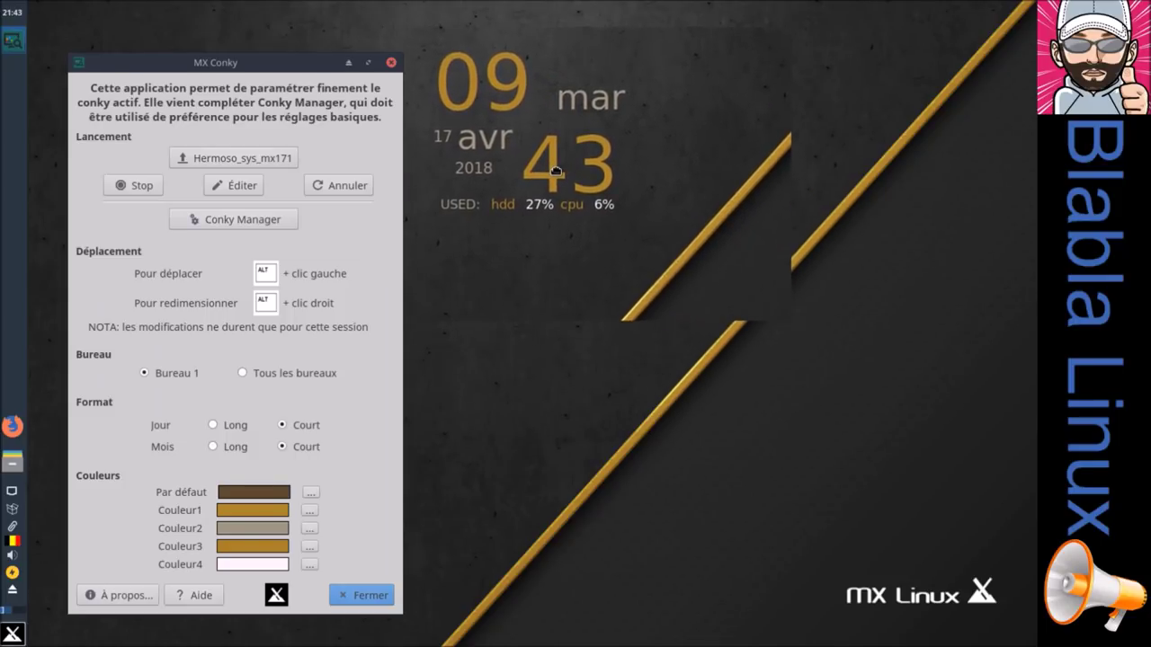
pyautogui.moveTo(580, 177); pyautogui.dragTo(201, 157)
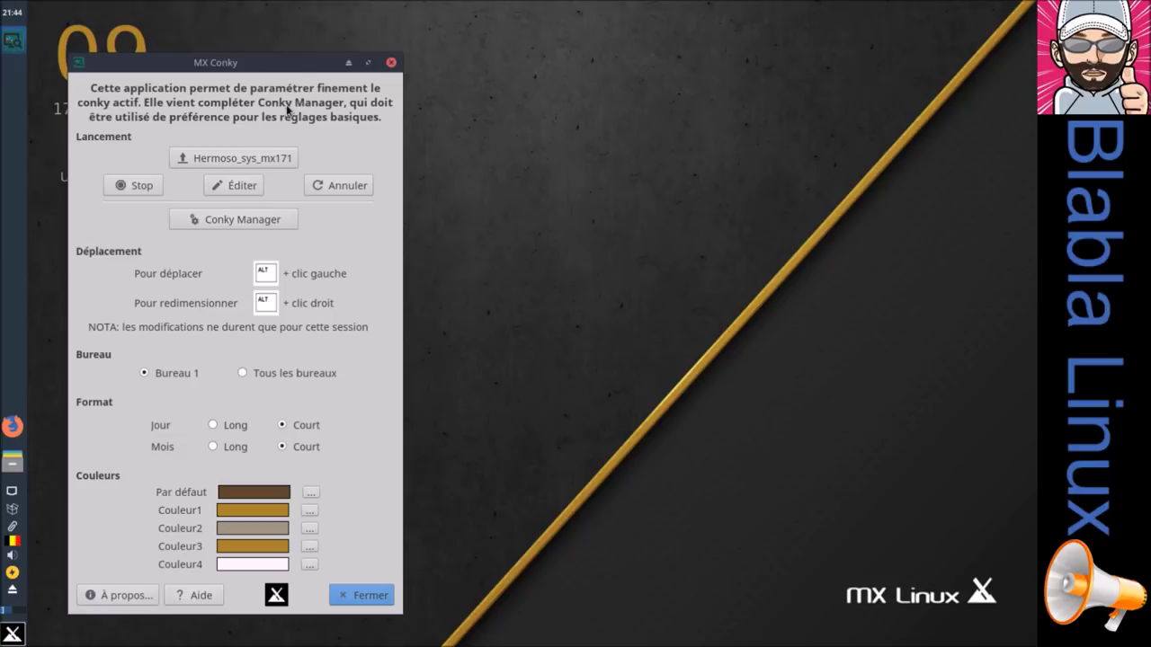
pyautogui.moveTo(299, 65); pyautogui.dragTo(654, 53)
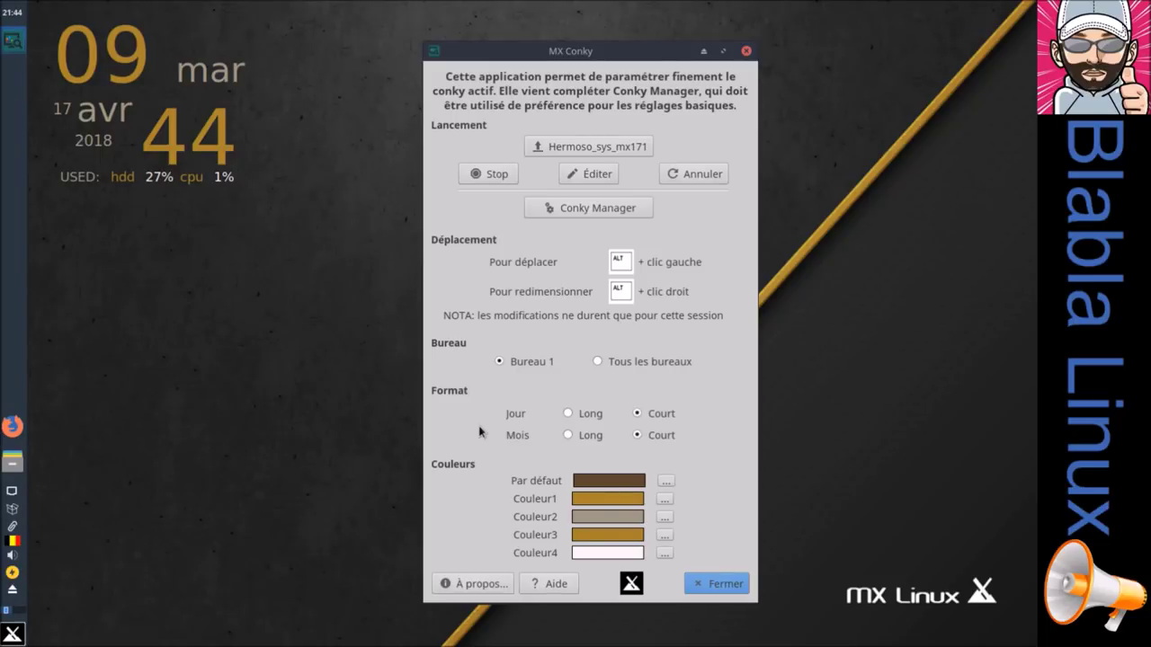
pyautogui.click(712, 587)
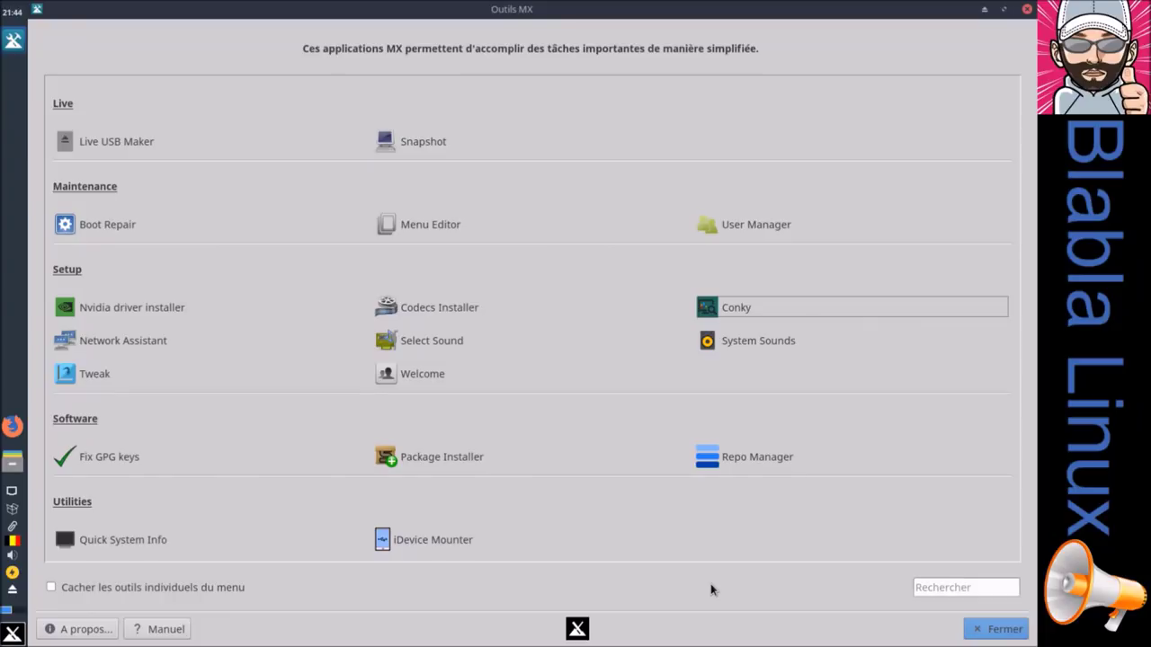
pyautogui.click(138, 348)
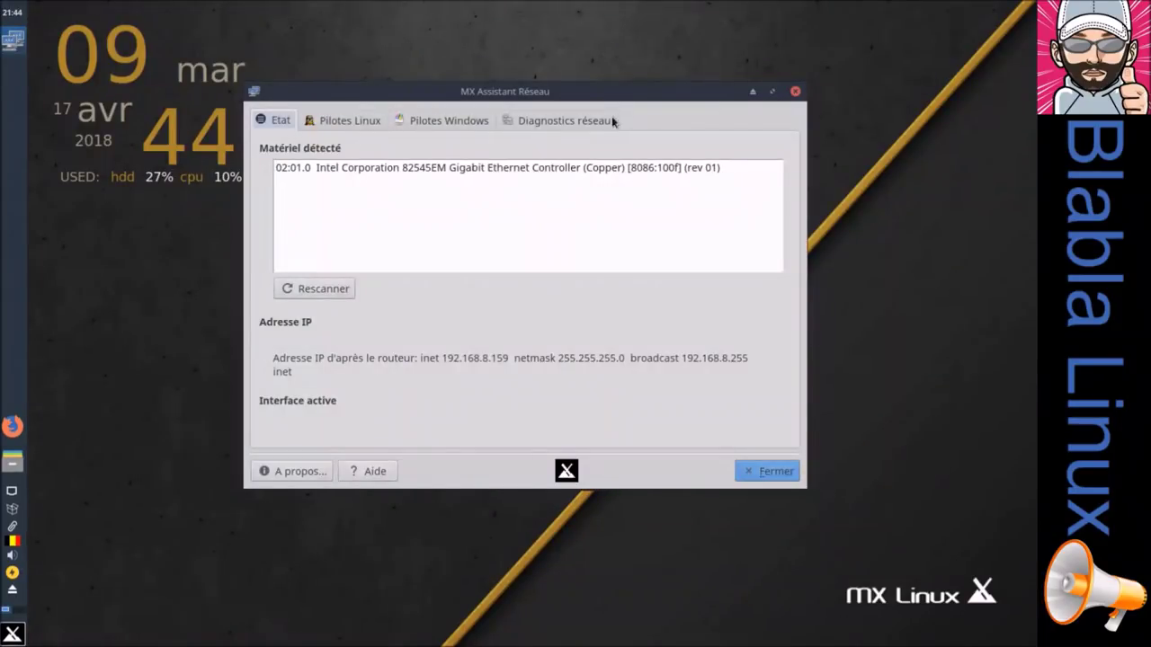
pyautogui.moveTo(607, 95); pyautogui.dragTo(616, 128)
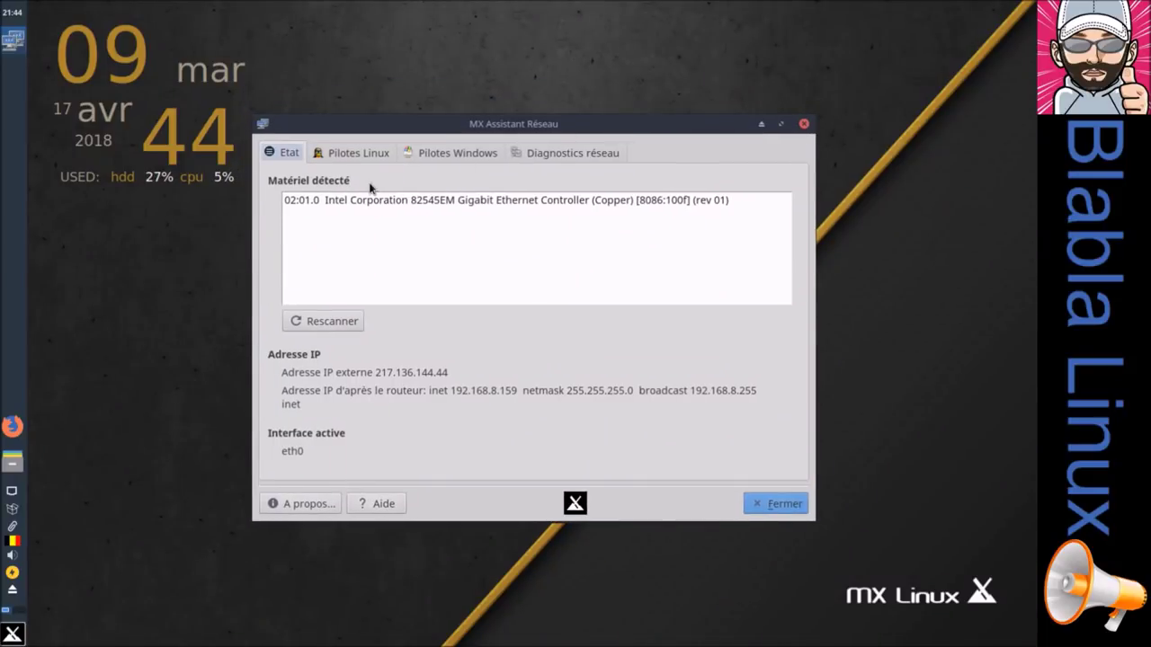
pyautogui.click(361, 155)
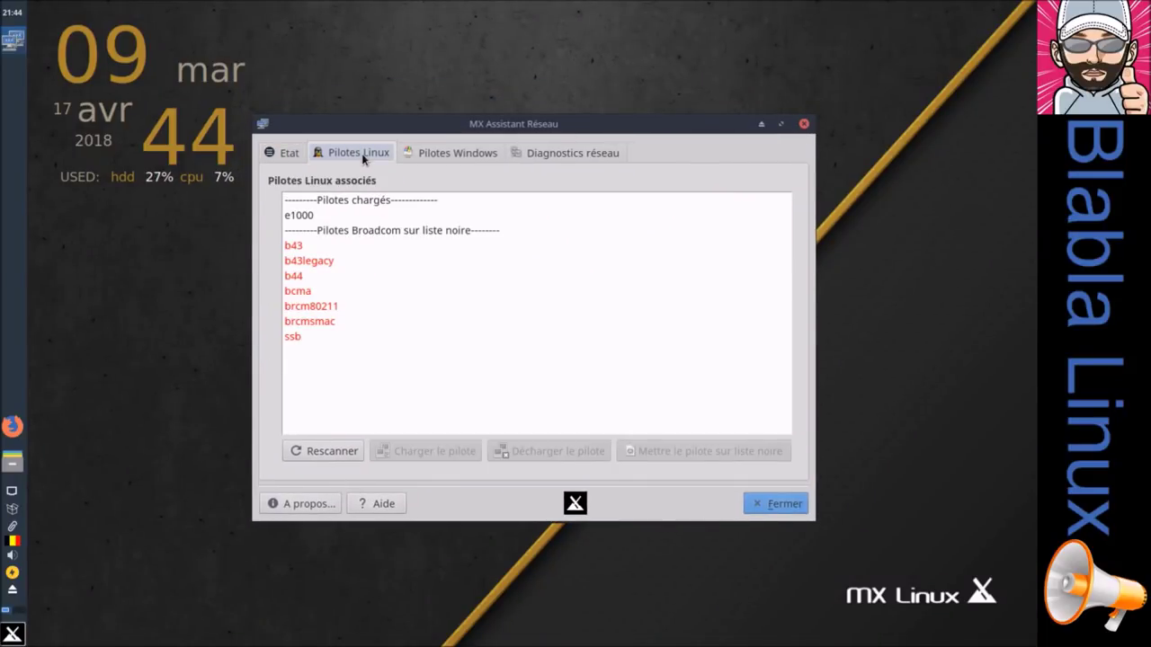
pyautogui.click(424, 154)
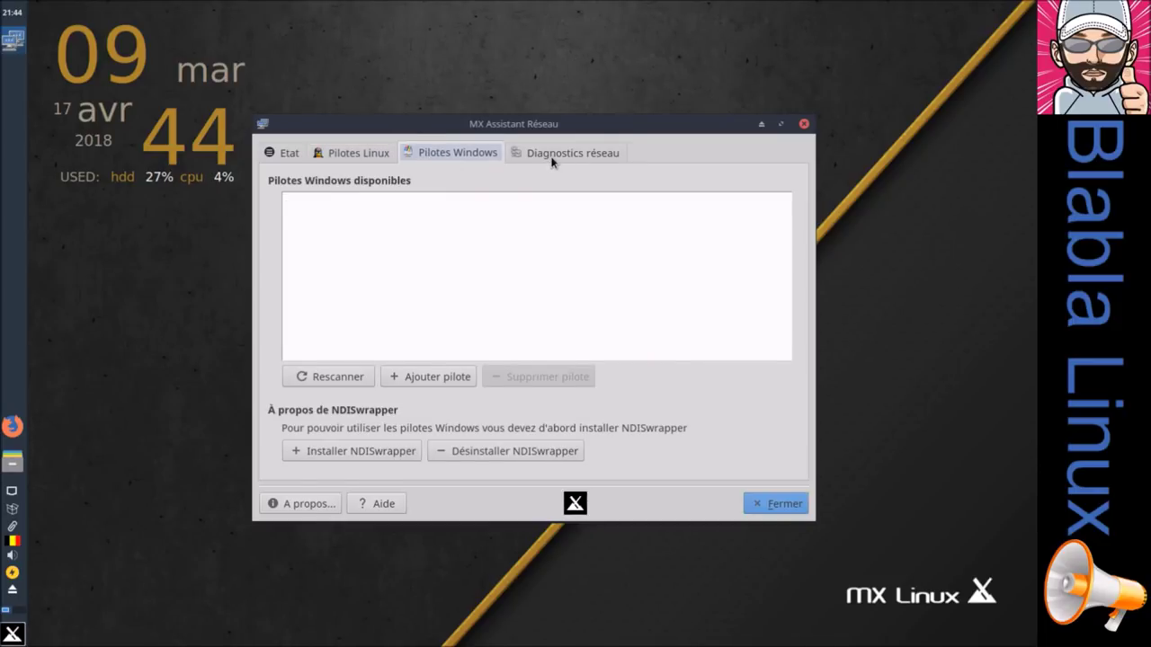
pyautogui.click(555, 162)
pyautogui.click(779, 505)
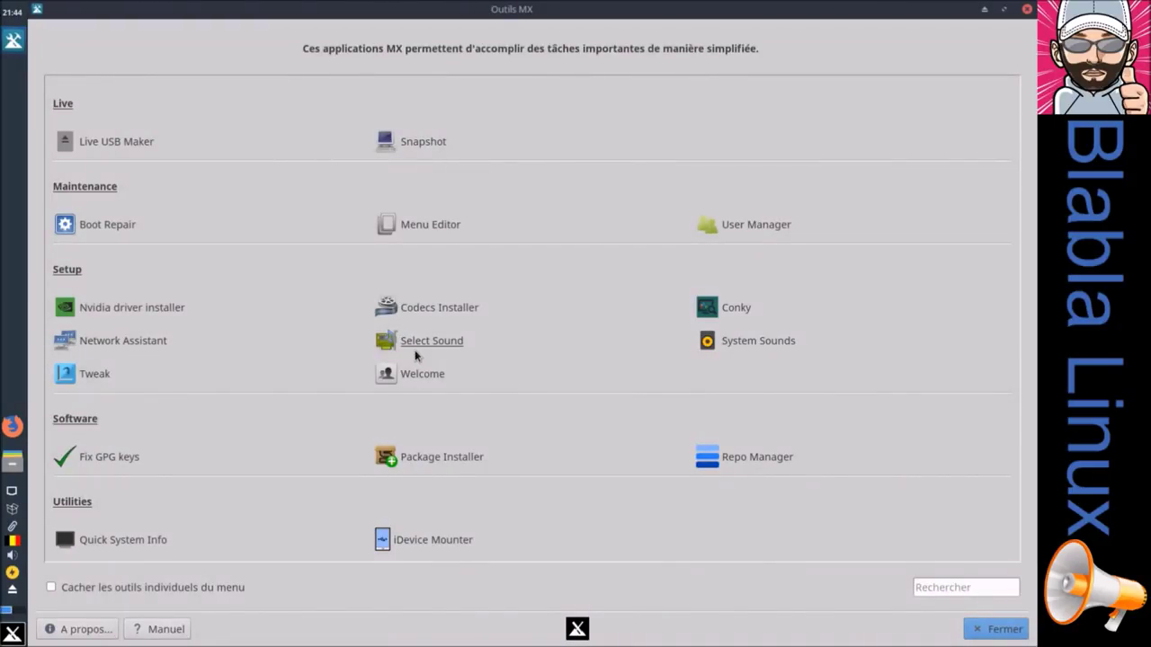
pyautogui.hotkey('alt', 'F4')
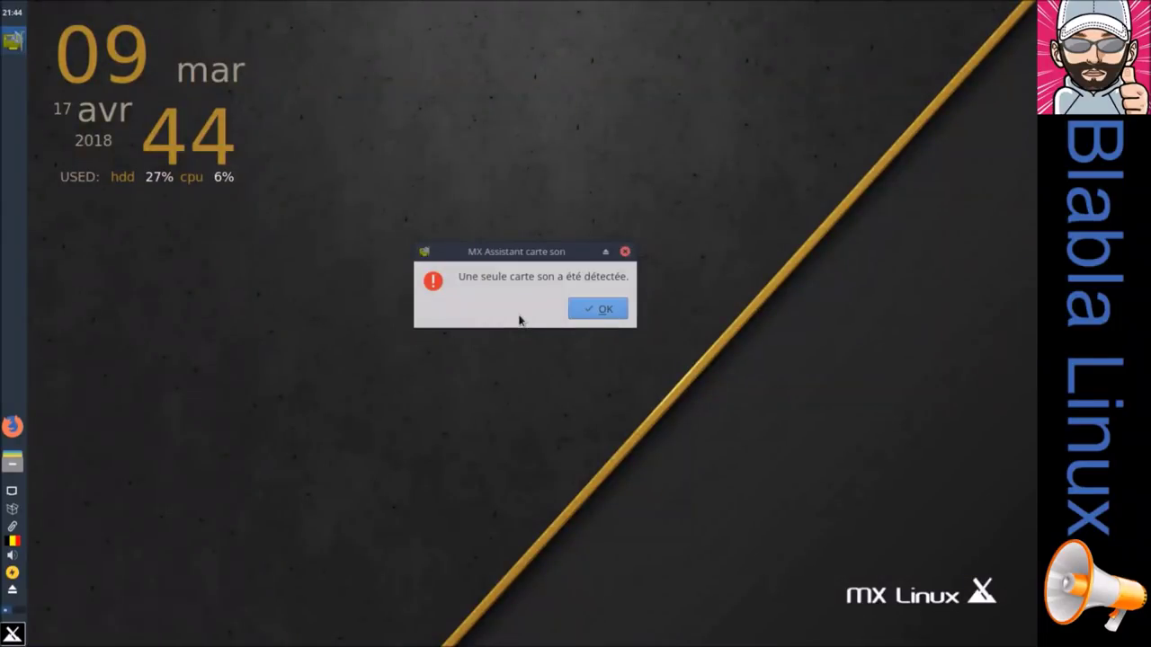
pyautogui.click(597, 311)
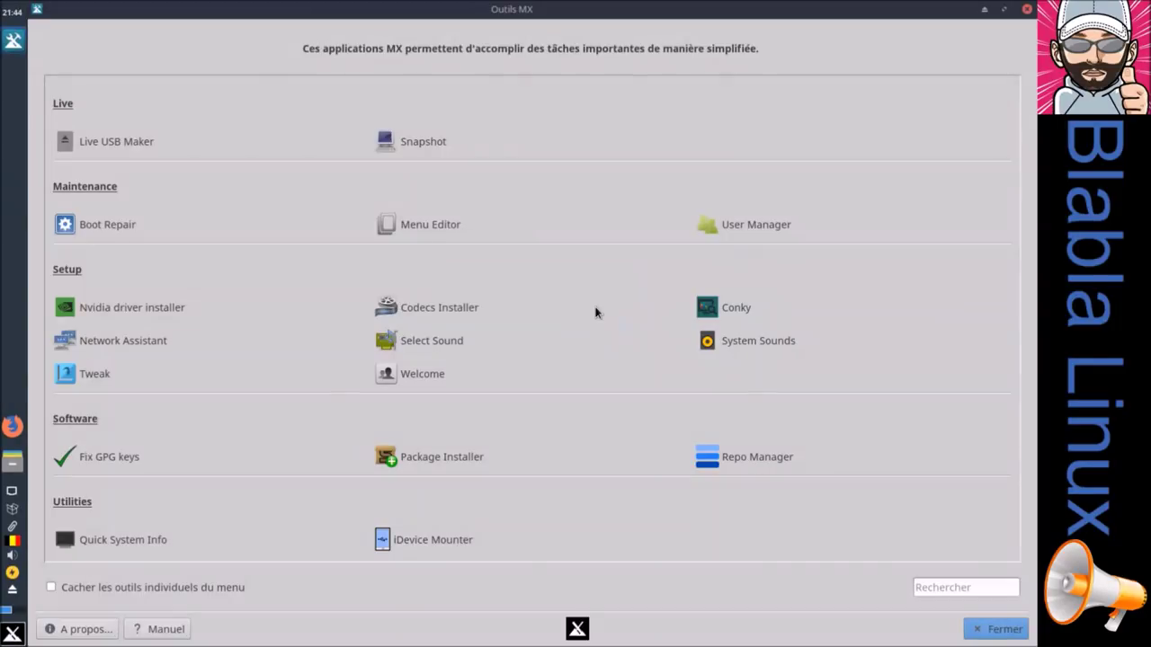
# Step: Turn on Xfce event sounds plus login and logout sounds, apply, and close
pyautogui.click(758, 340)
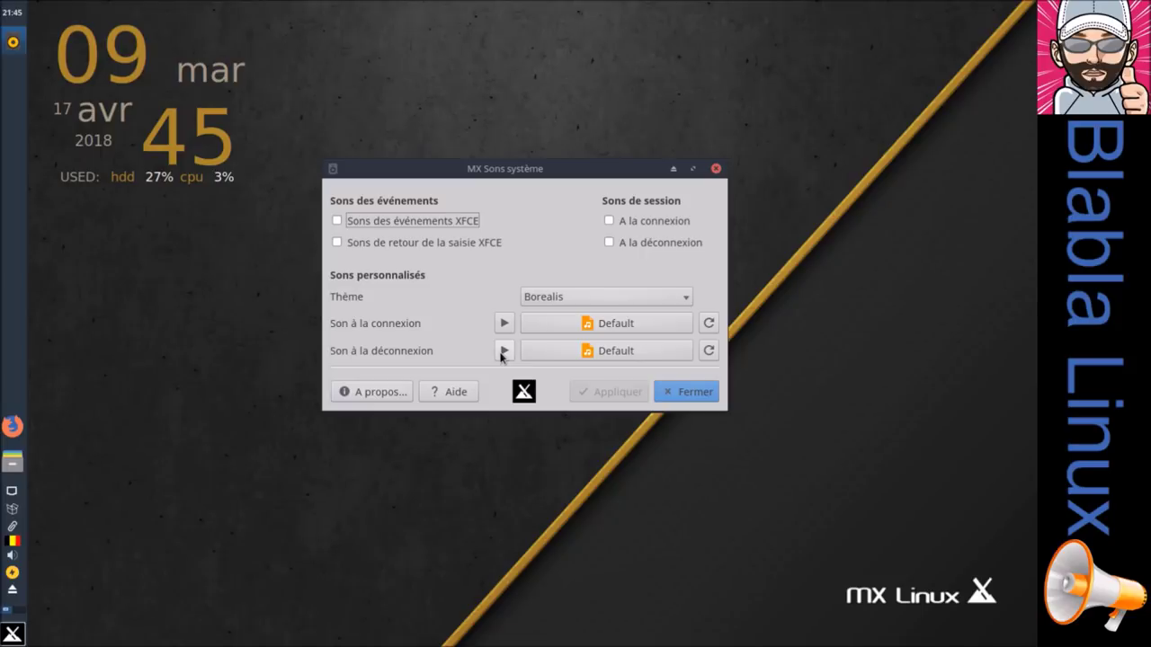
pyautogui.click(502, 352)
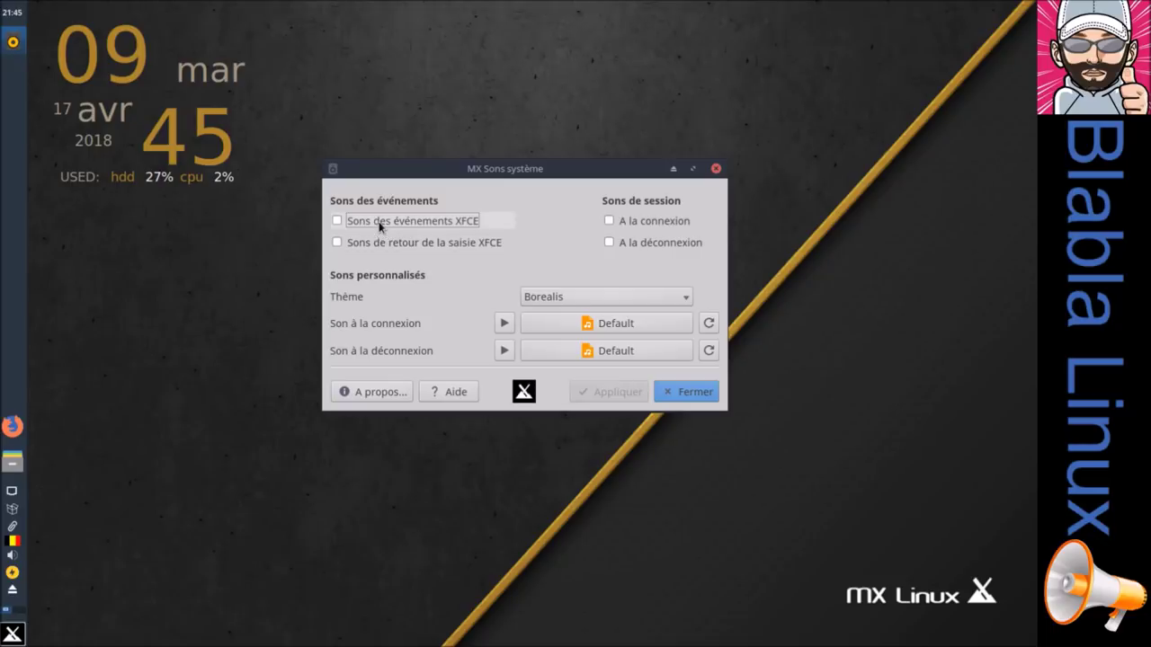
pyautogui.click(421, 224)
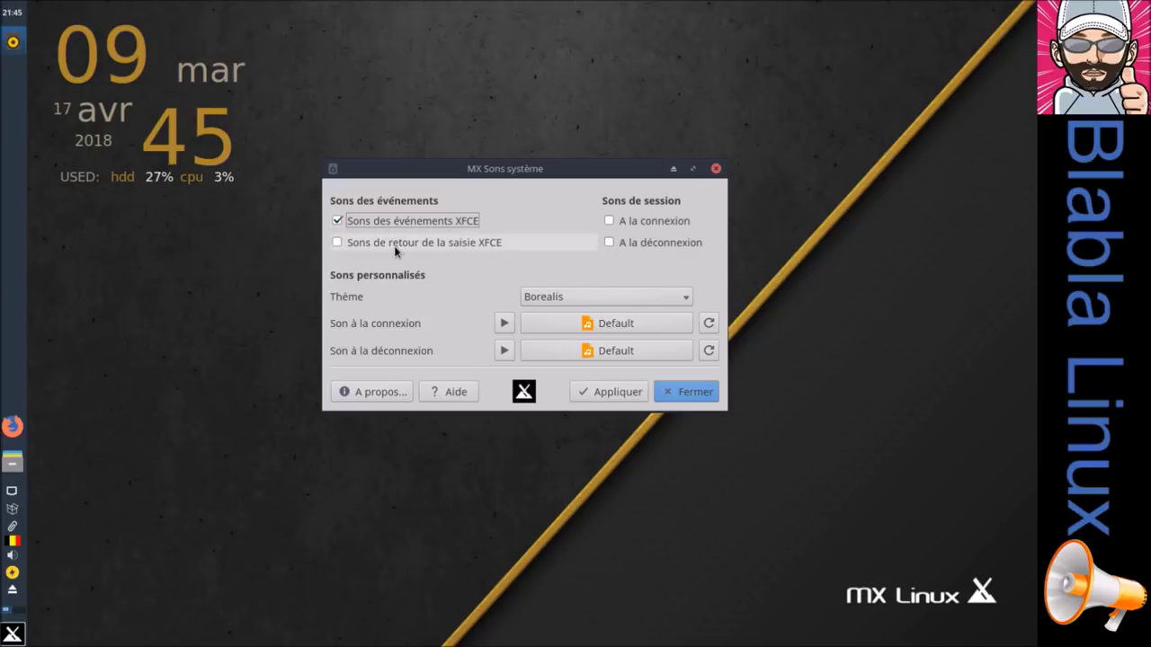
pyautogui.click(604, 392)
pyautogui.click(610, 223)
pyautogui.click(610, 243)
pyautogui.click(605, 392)
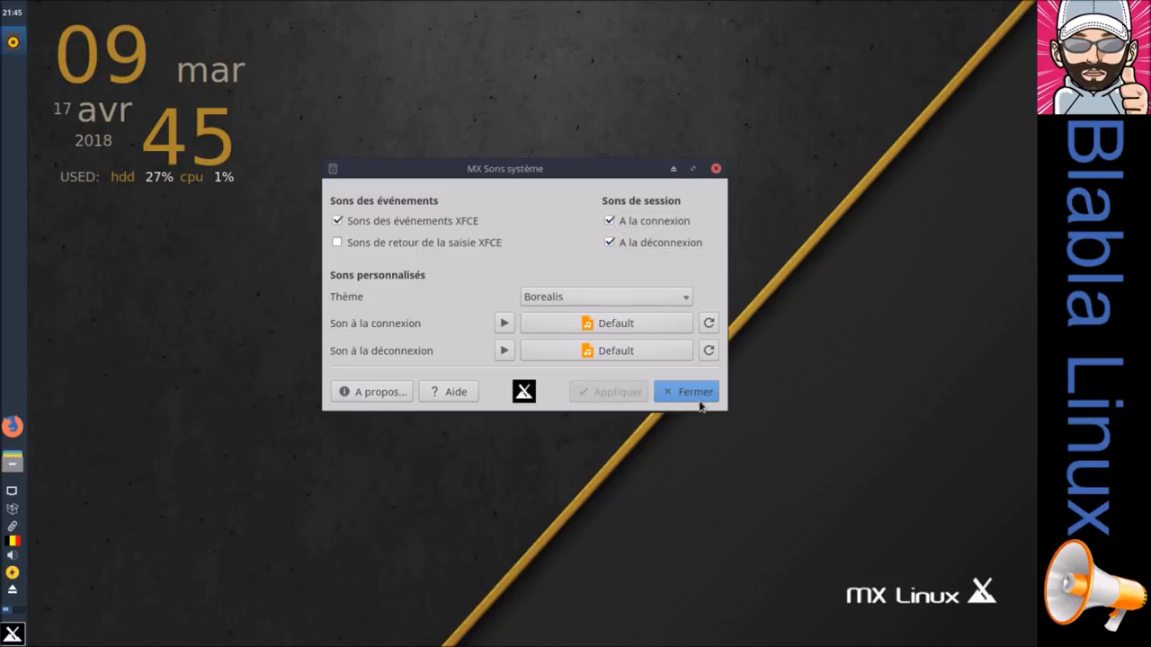
pyautogui.click(705, 394)
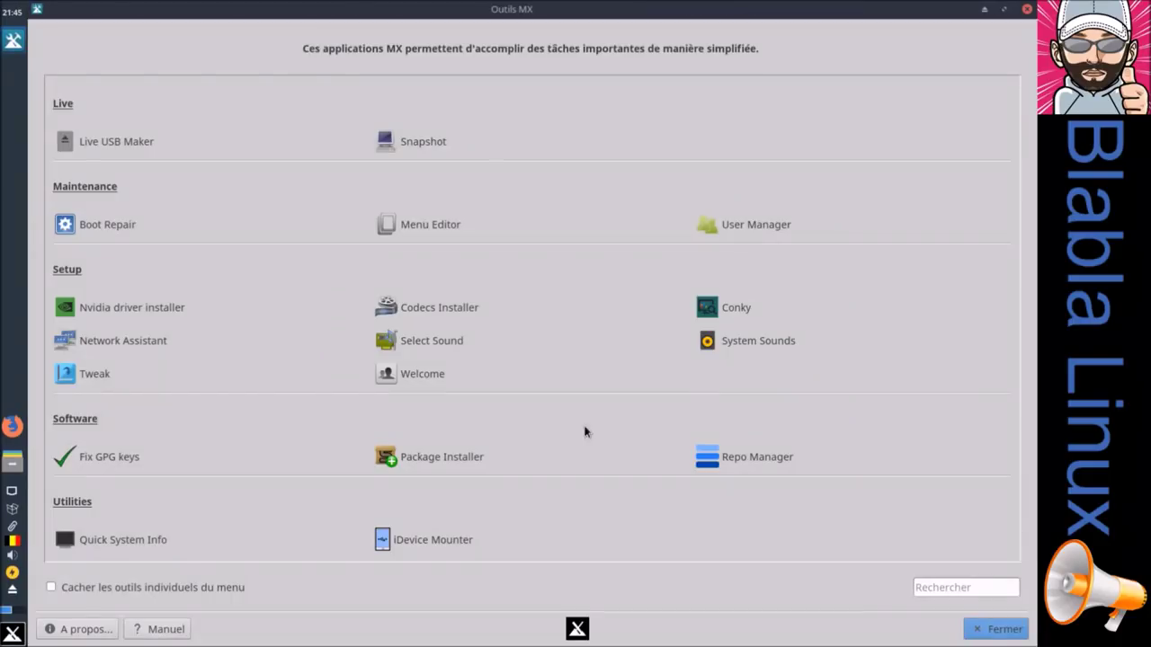
# Step: Close Outils MX, log out via the Whisker menu, and log back in with the password
pyautogui.click(1026, 10)
pyautogui.click(12, 635)
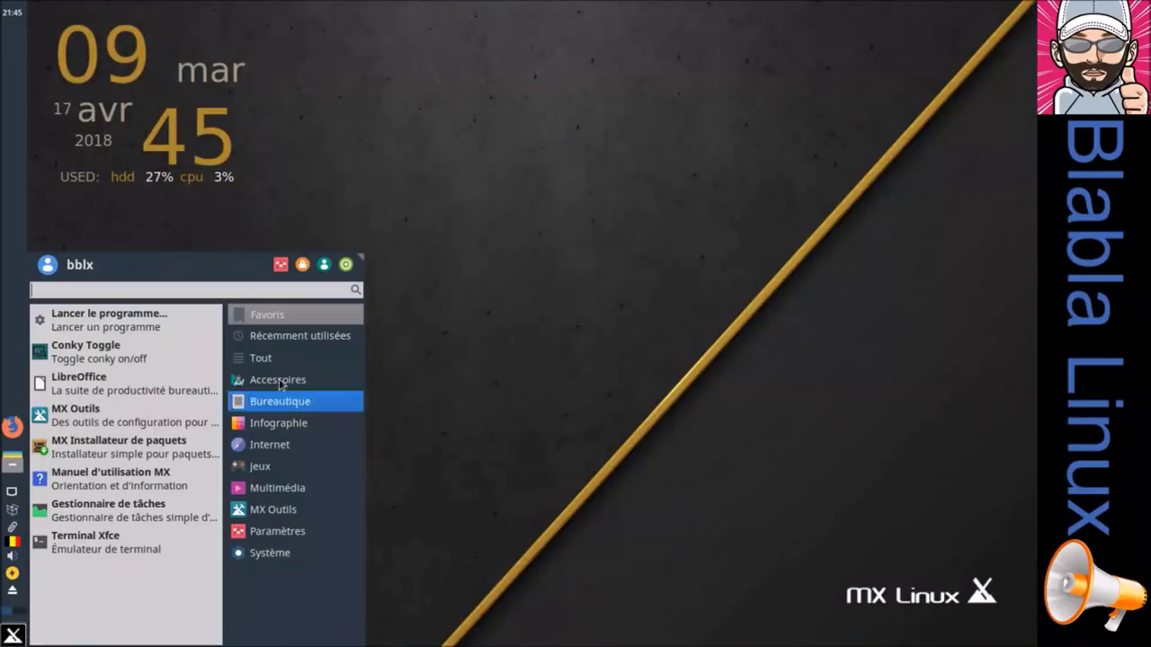
pyautogui.click(346, 264)
pyautogui.click(431, 275)
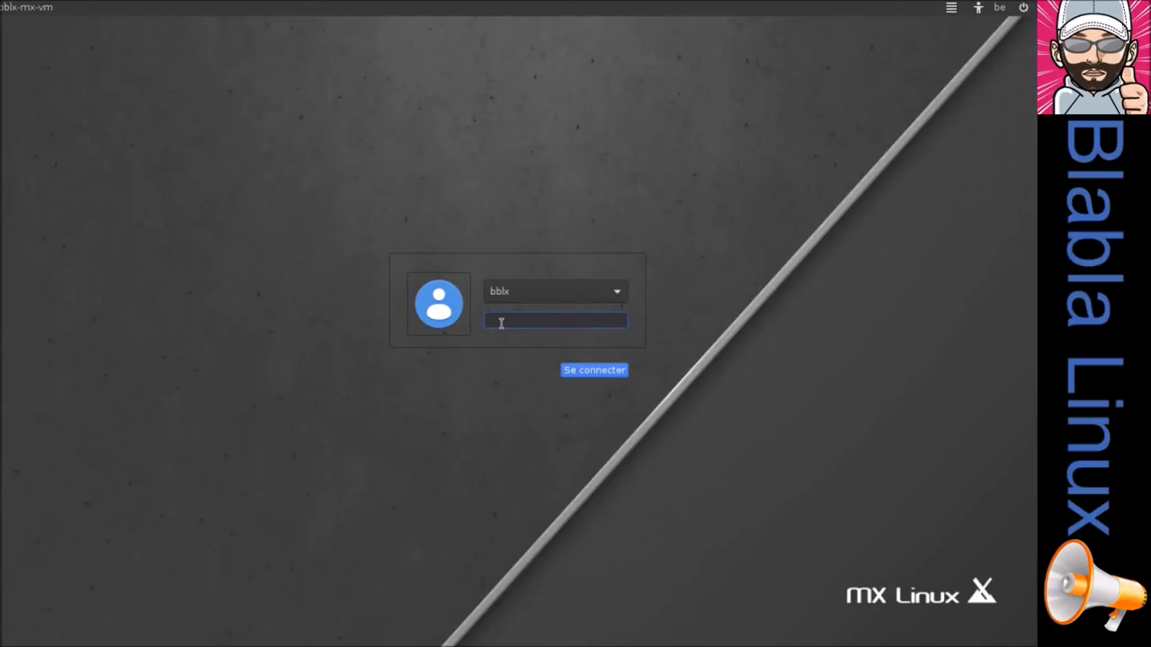
pyautogui.write('******')
pyautogui.press('Return')
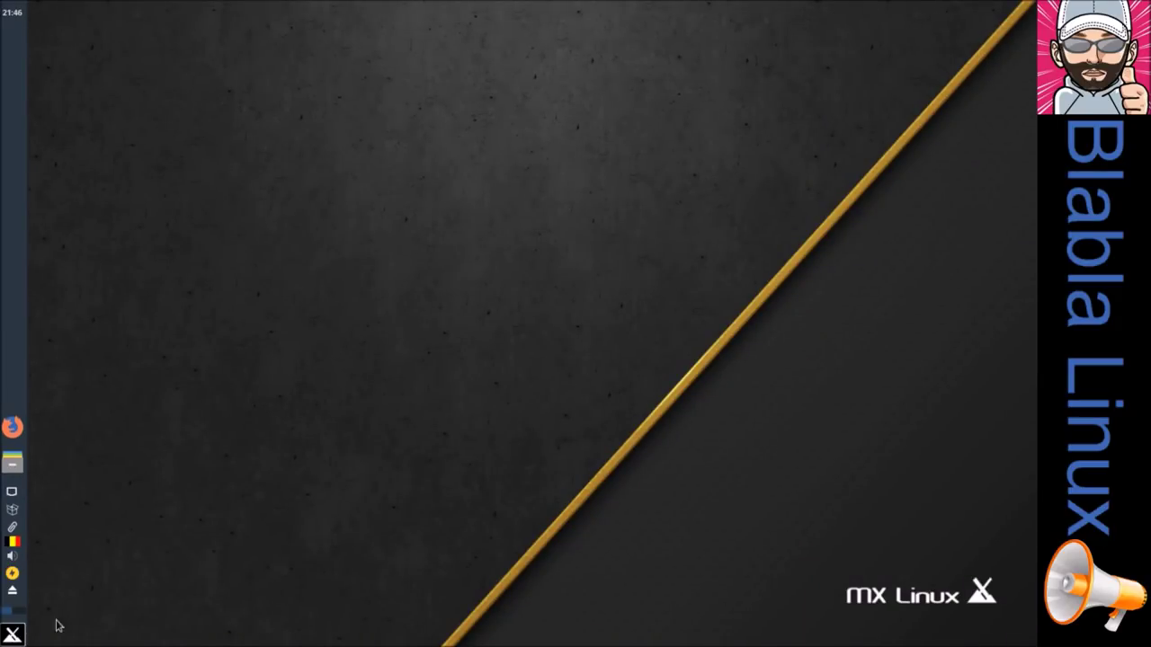
# Step: Search 'mx' in the Whisker menu to open Outils MX, then start MX Ajustements
pyautogui.click(19, 636)
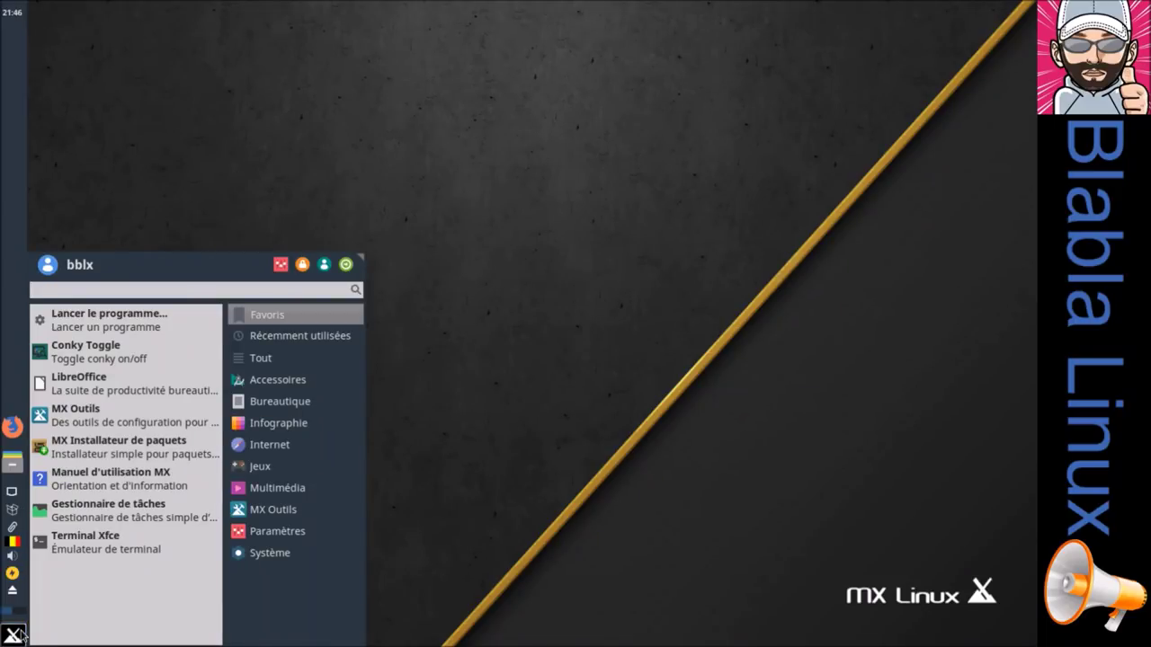
pyautogui.write('mx')
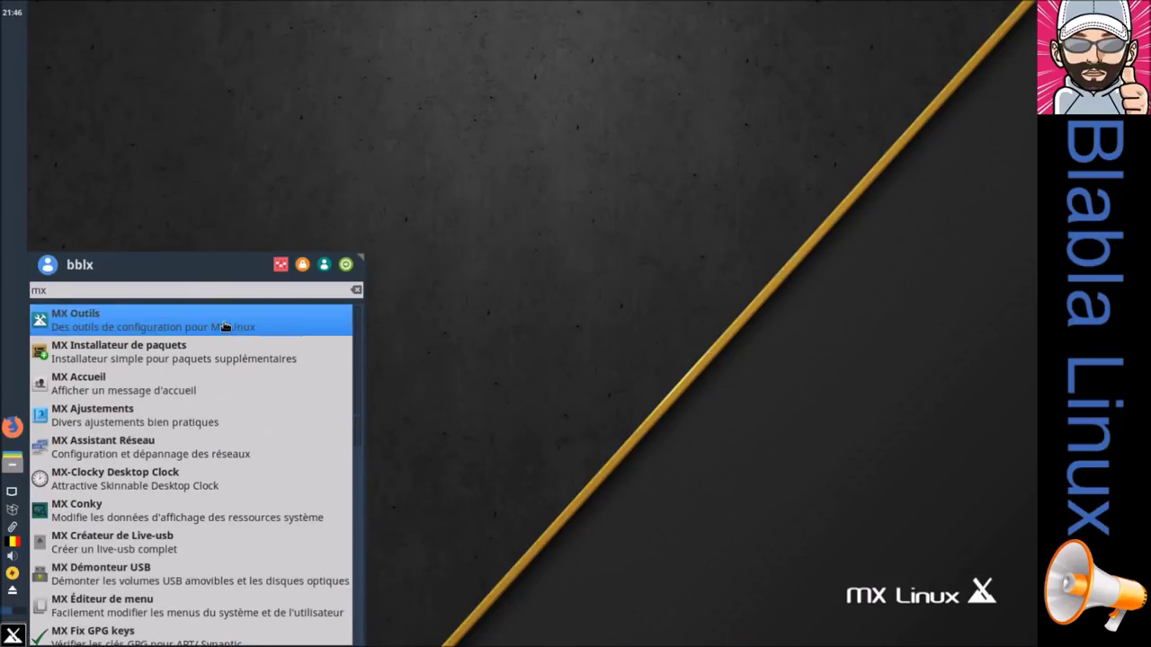
pyautogui.click(225, 329)
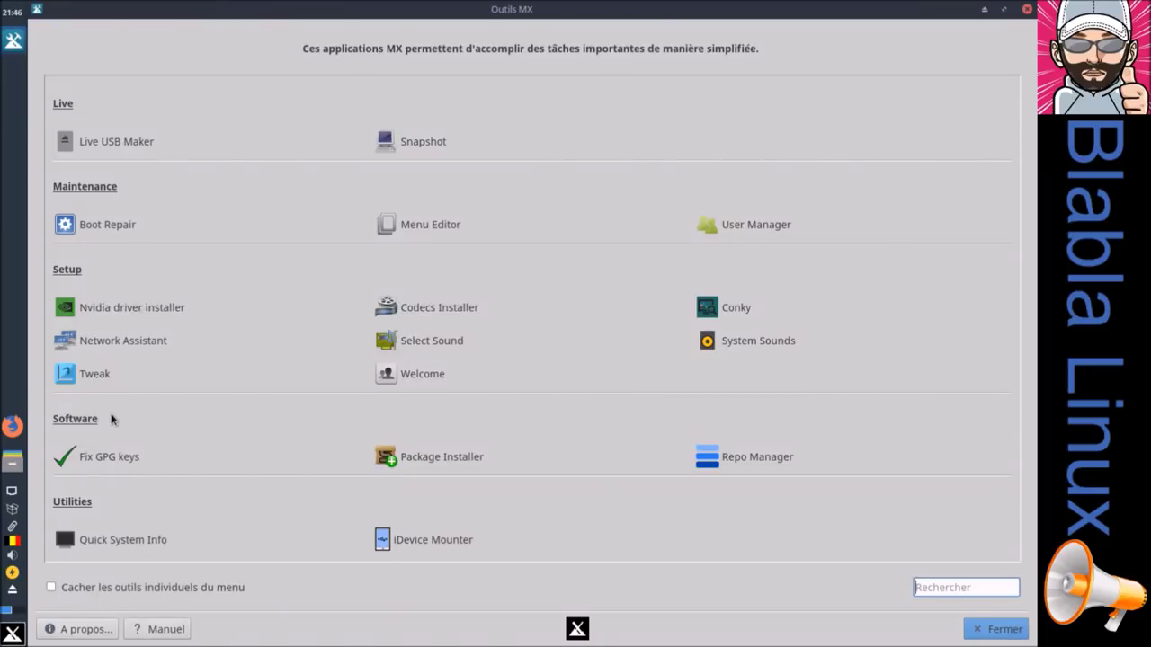
pyautogui.press('Escape')
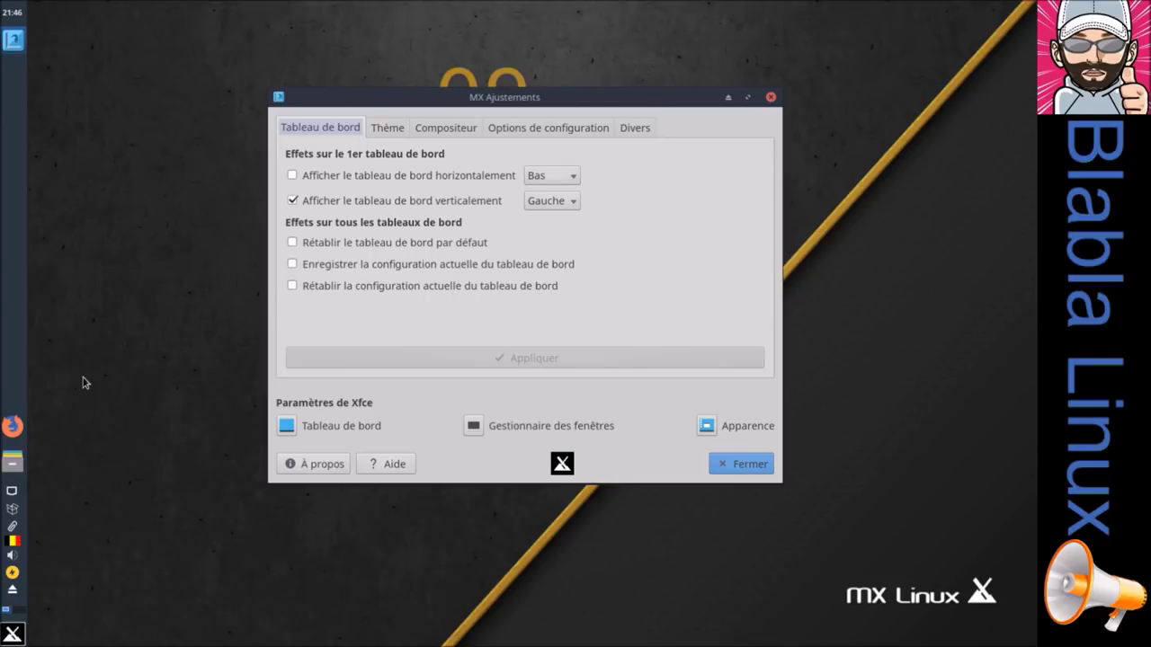
# Step: Close MX Ajustements, then open and close the MX Accueil welcome screen three times
pyautogui.click(750, 464)
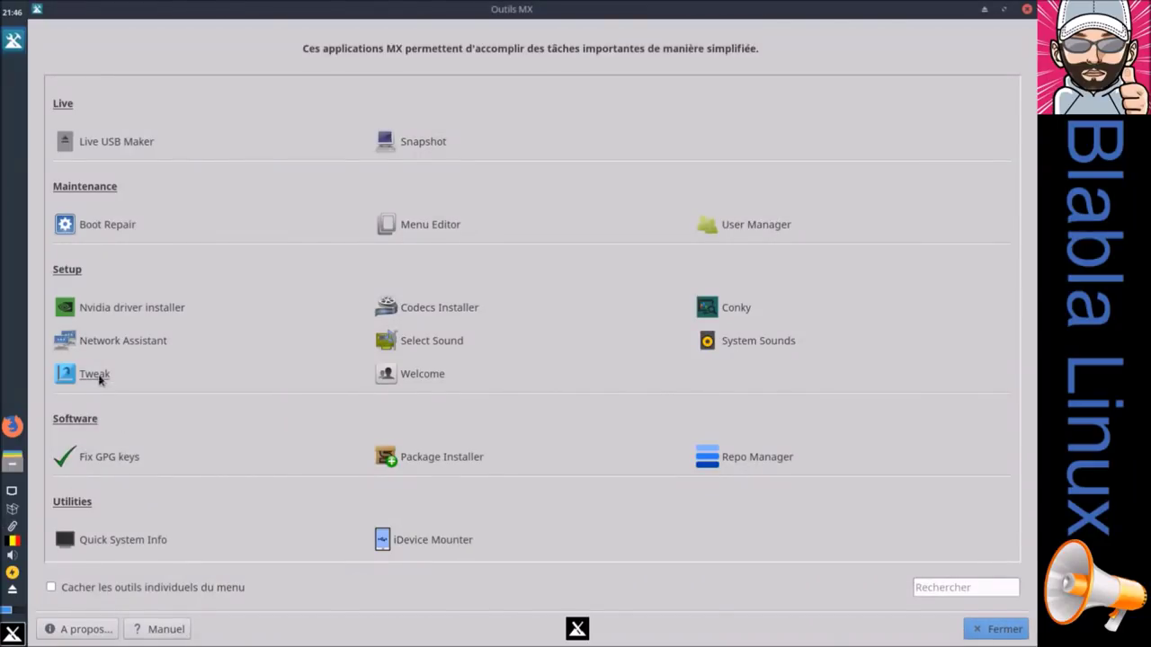
pyautogui.click(417, 376)
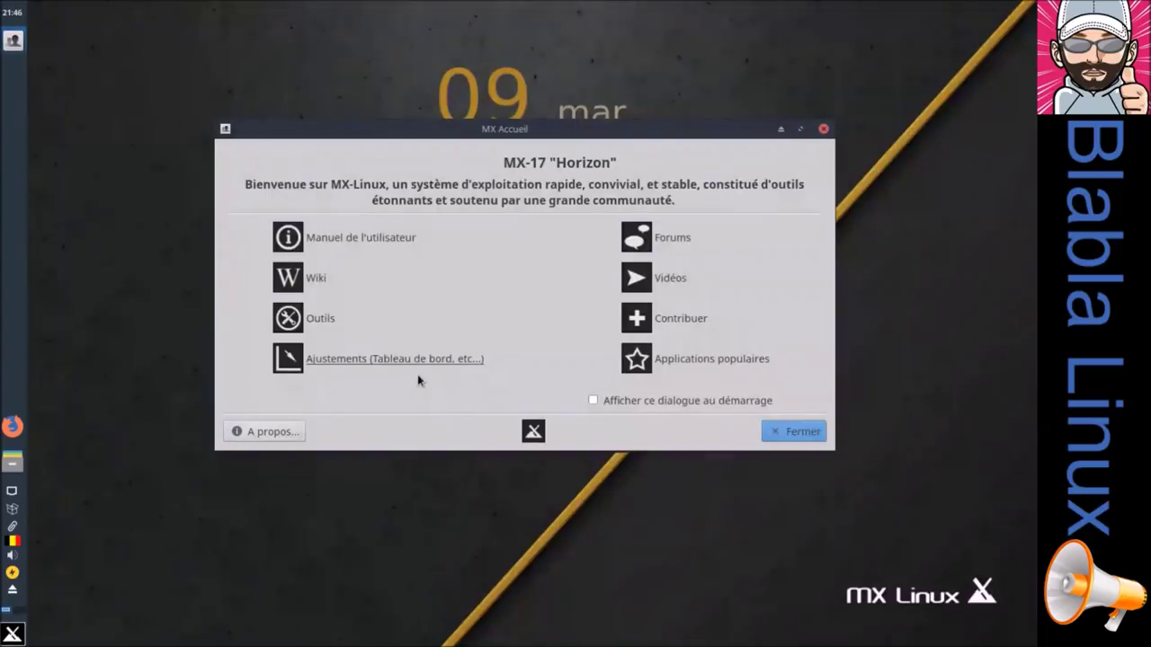
pyautogui.click(803, 433)
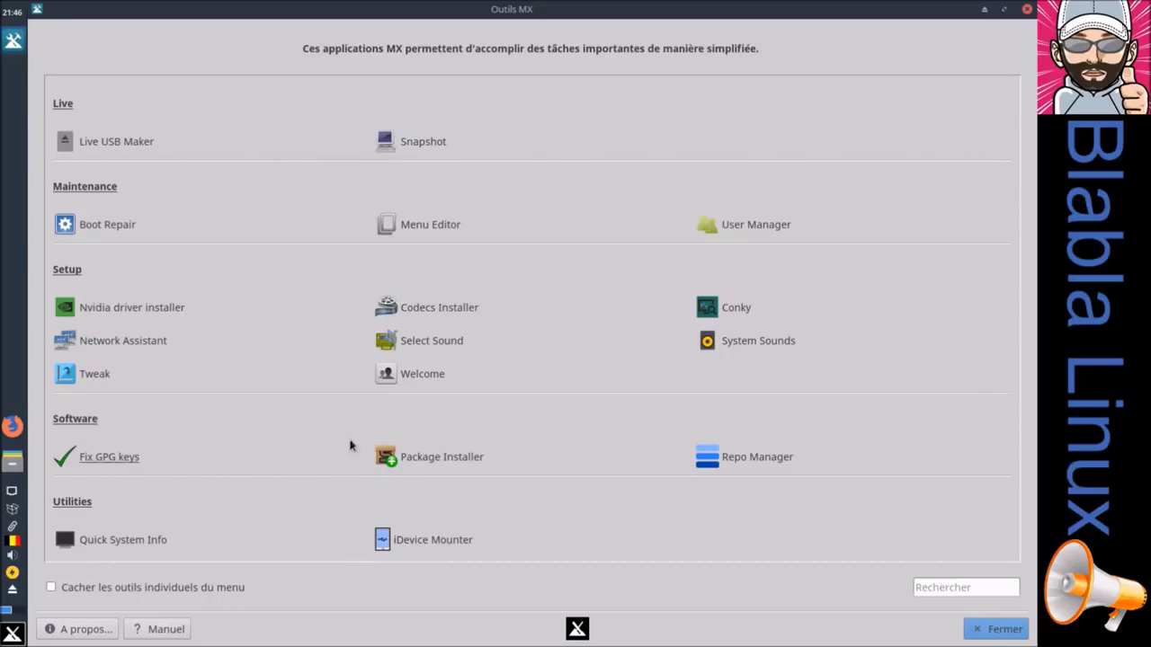
pyautogui.click(409, 381)
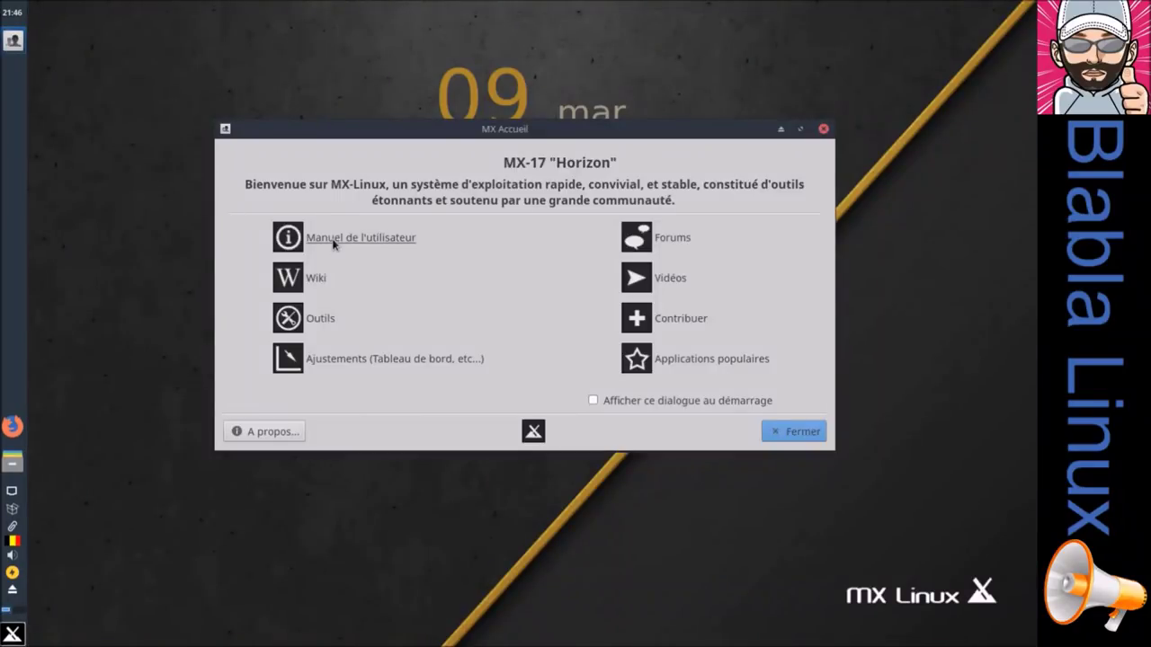
pyautogui.click(315, 322)
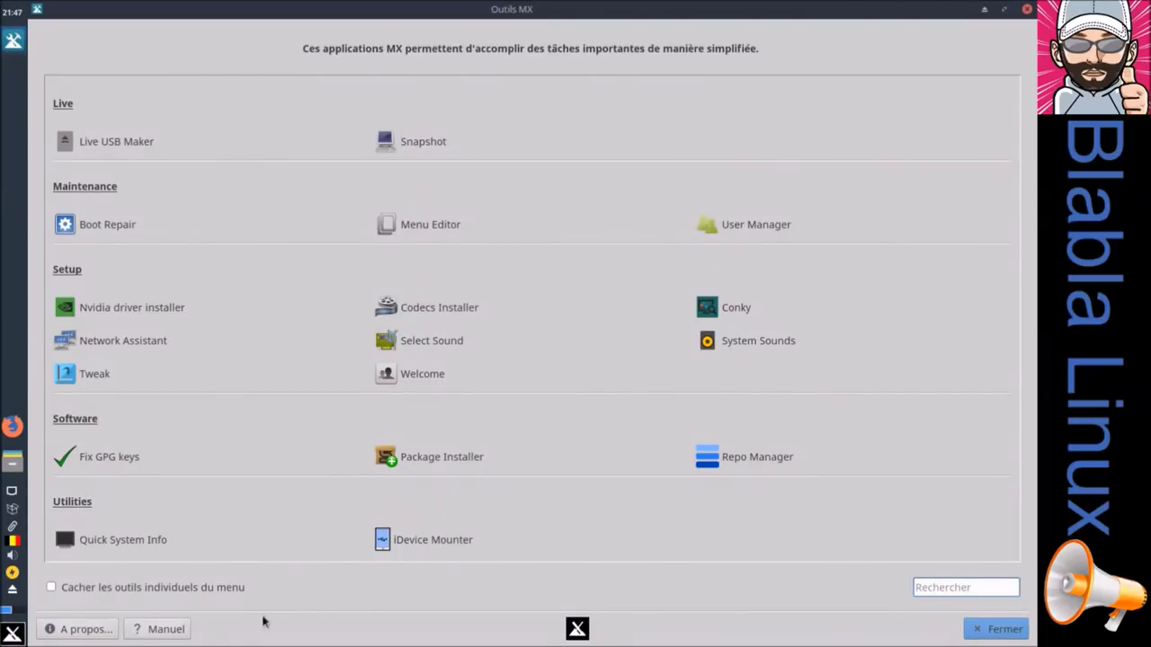
pyautogui.click(437, 382)
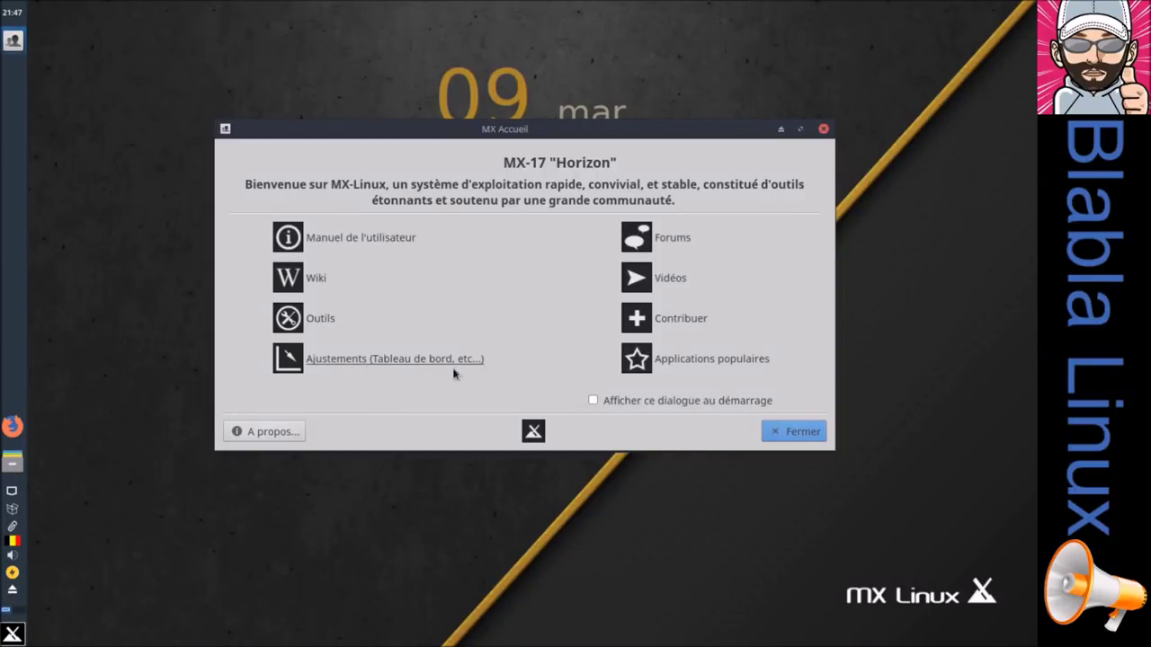
pyautogui.click(789, 434)
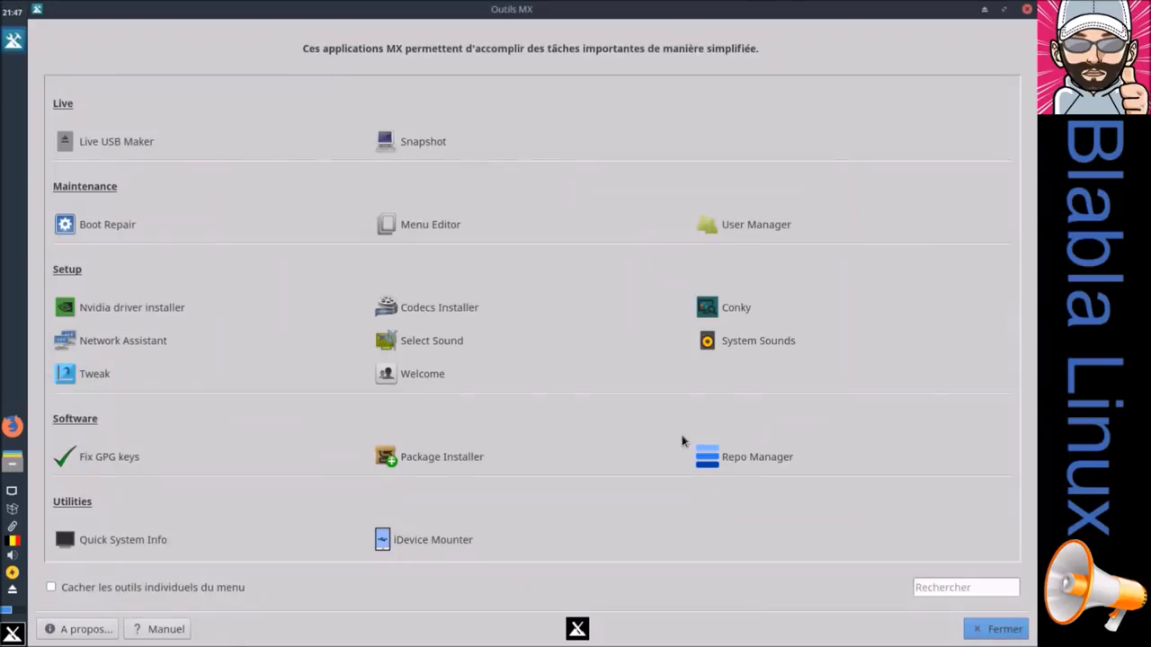
# Step: Run Fix GPG keys with the admin password and dismiss the good-signature results
pyautogui.click(97, 460)
pyautogui.write('***********')
pyautogui.press('Return')
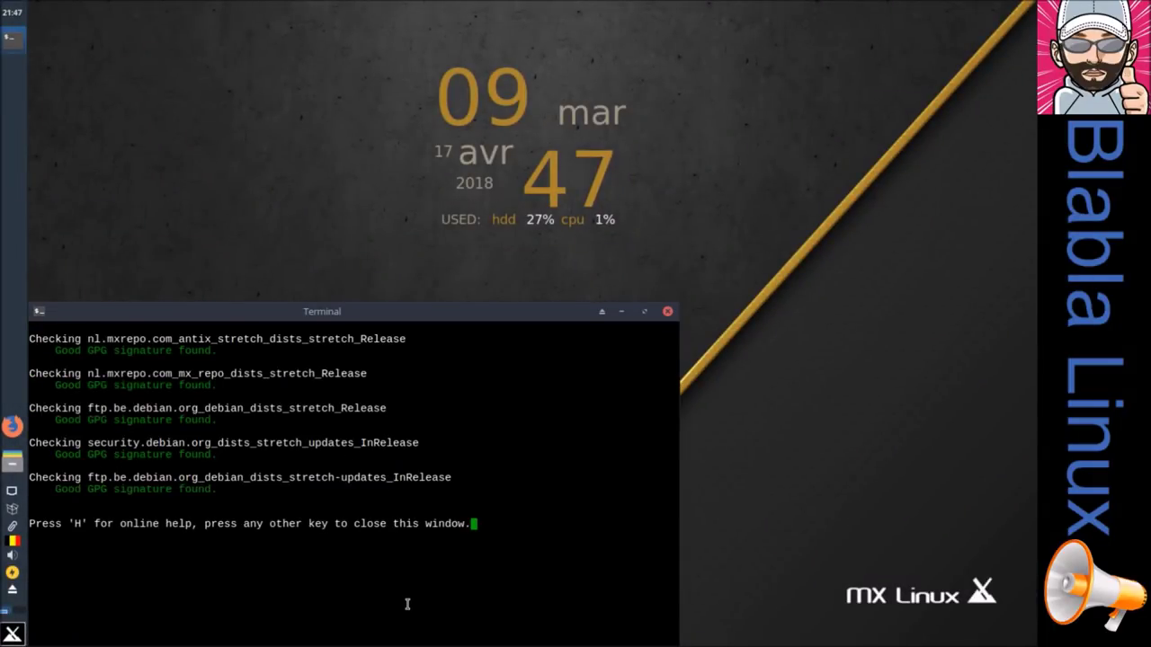
pyautogui.press('Return')
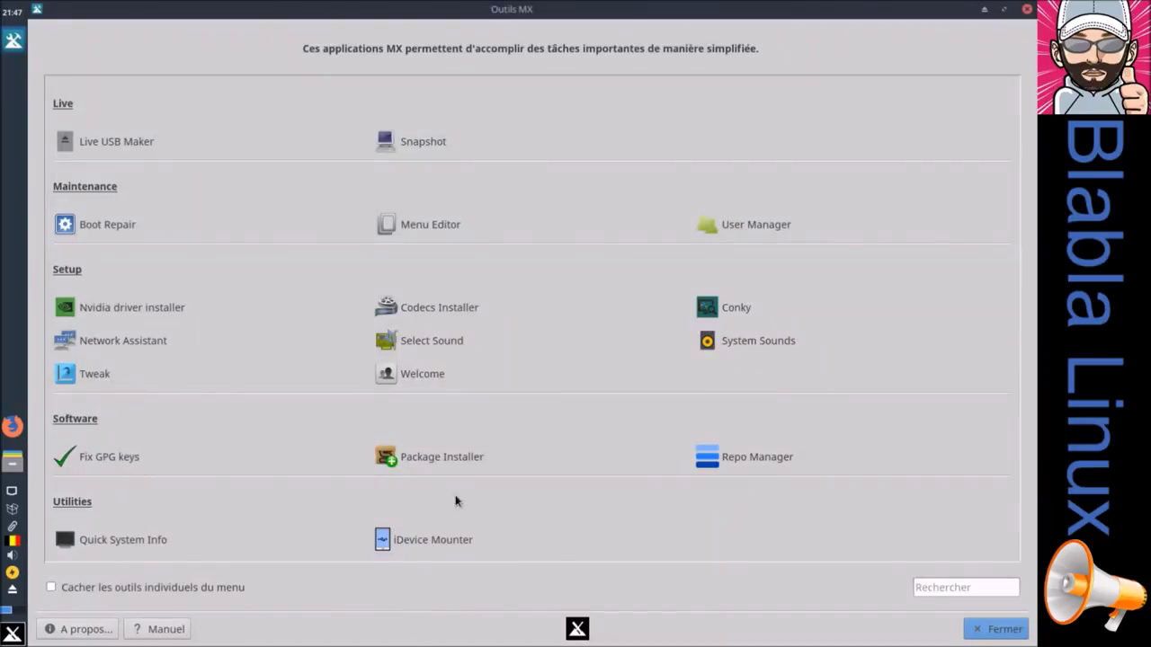
pyautogui.click(434, 461)
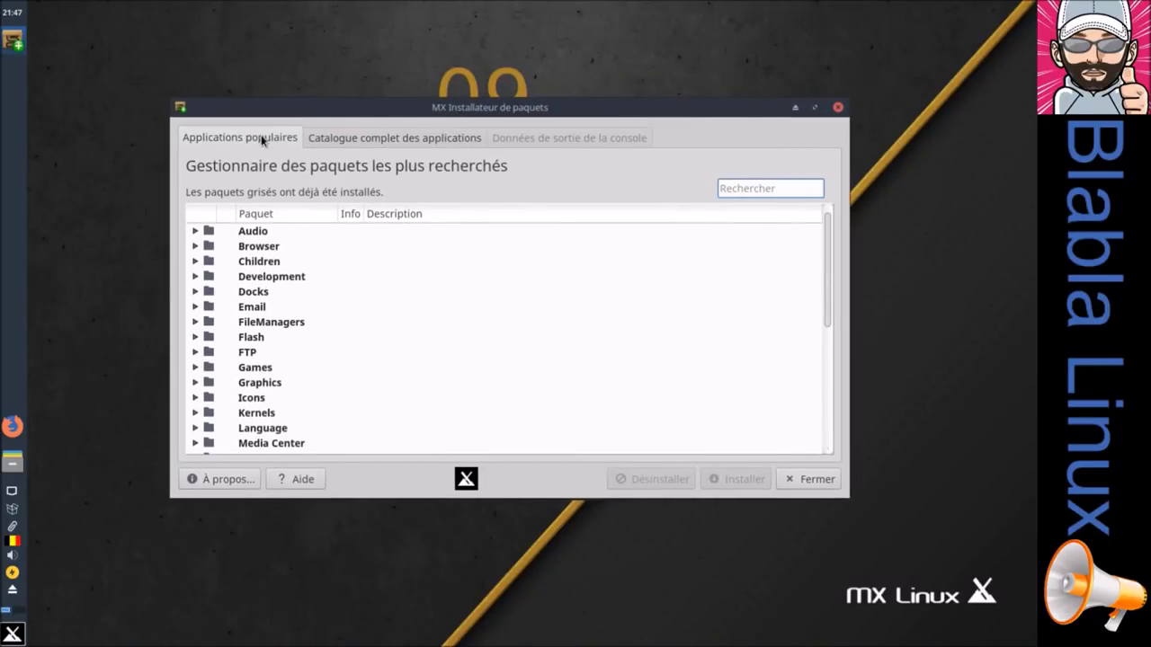
pyautogui.click(347, 144)
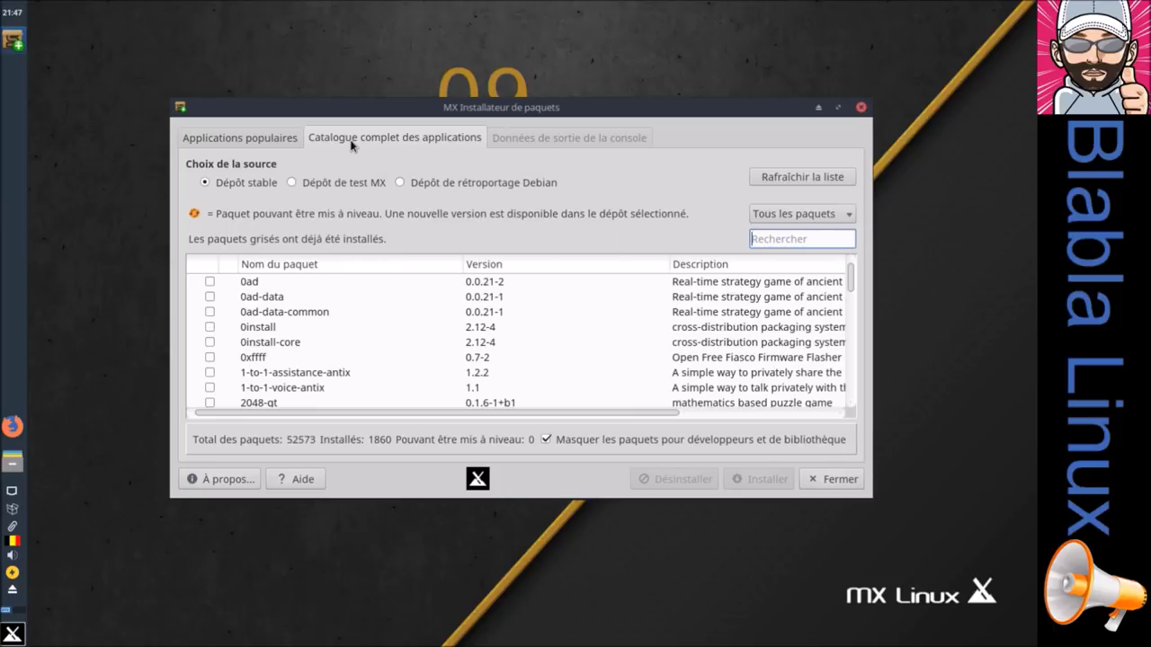
pyautogui.click(838, 107)
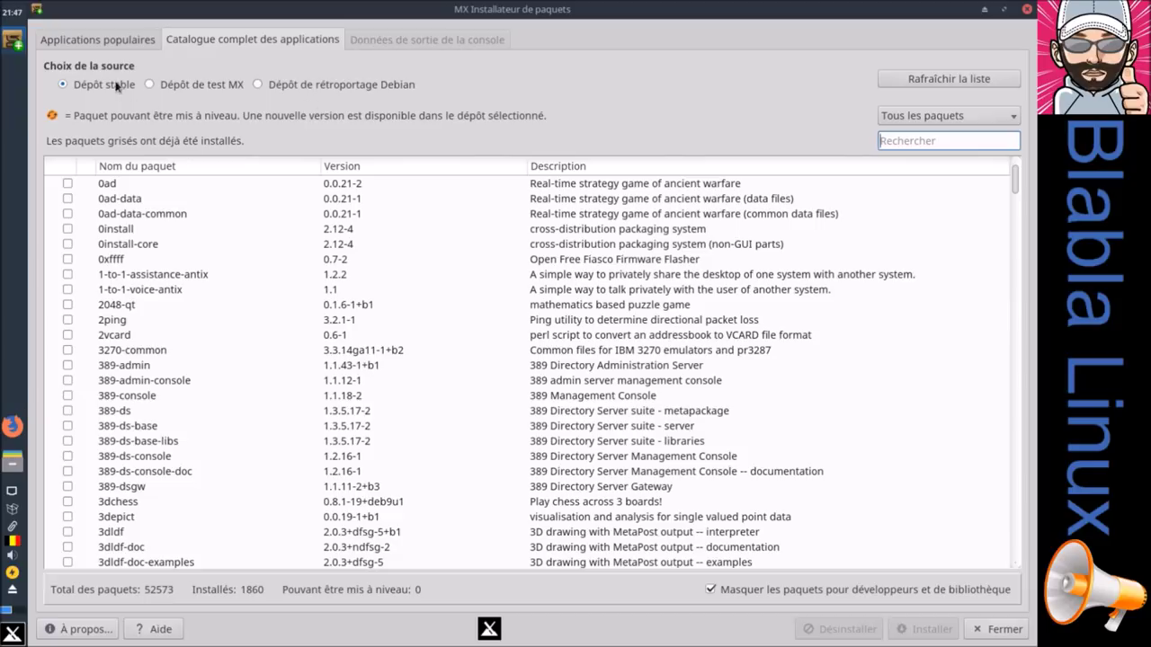
pyautogui.click(102, 41)
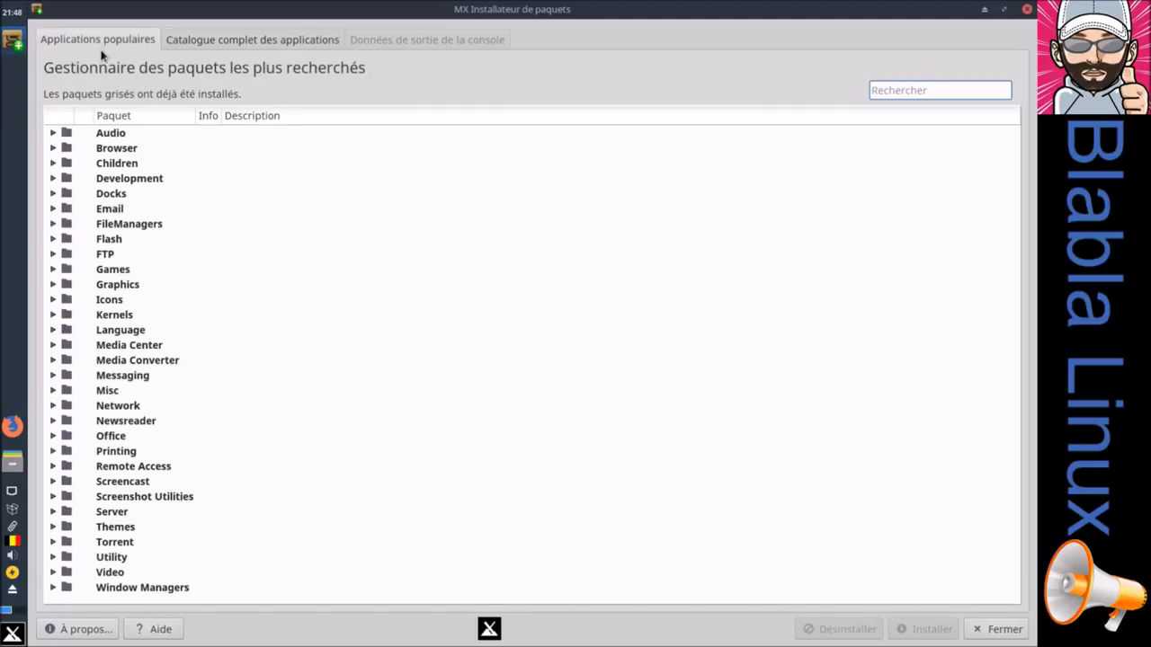
pyautogui.click(53, 133)
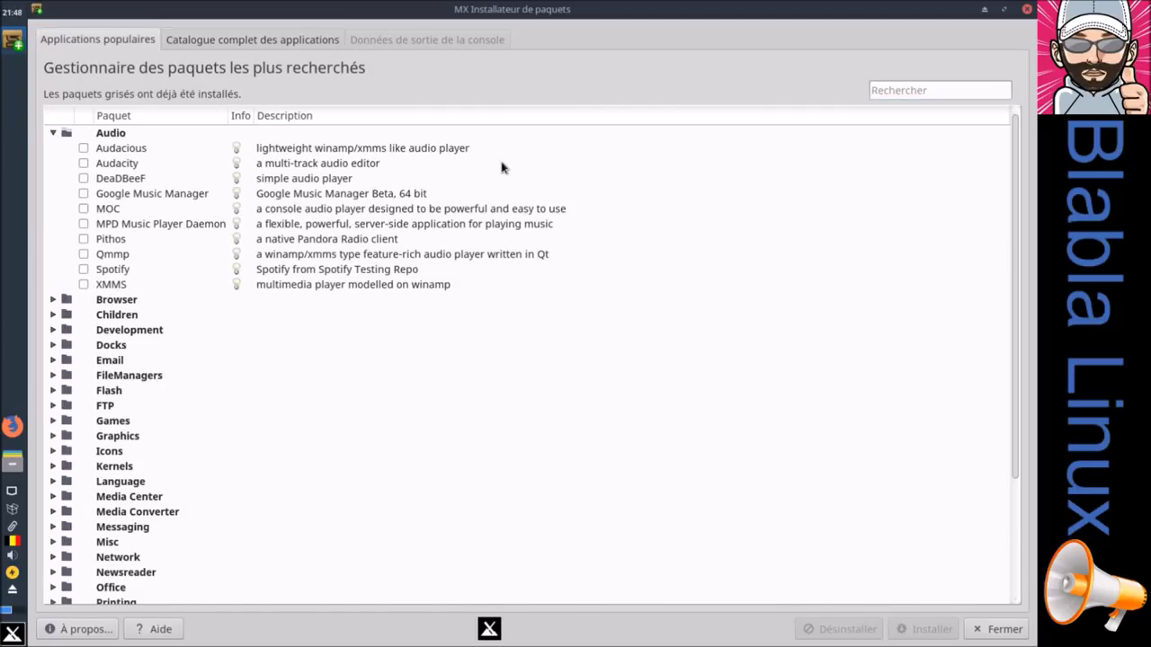
pyautogui.click(53, 133)
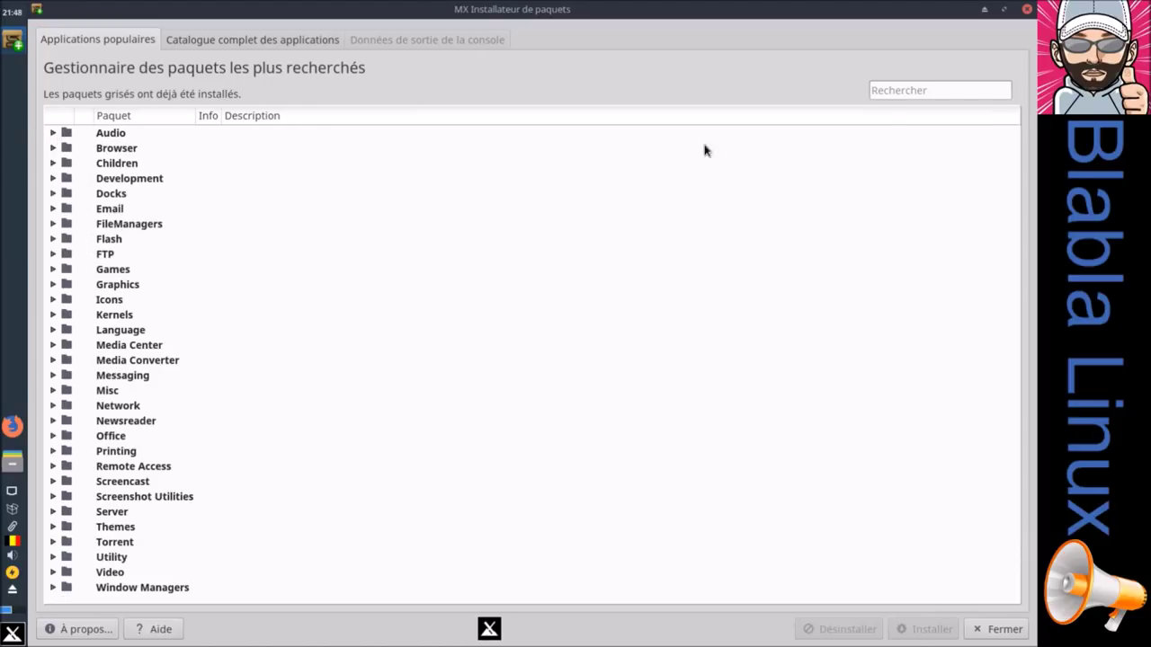
pyautogui.click(1028, 10)
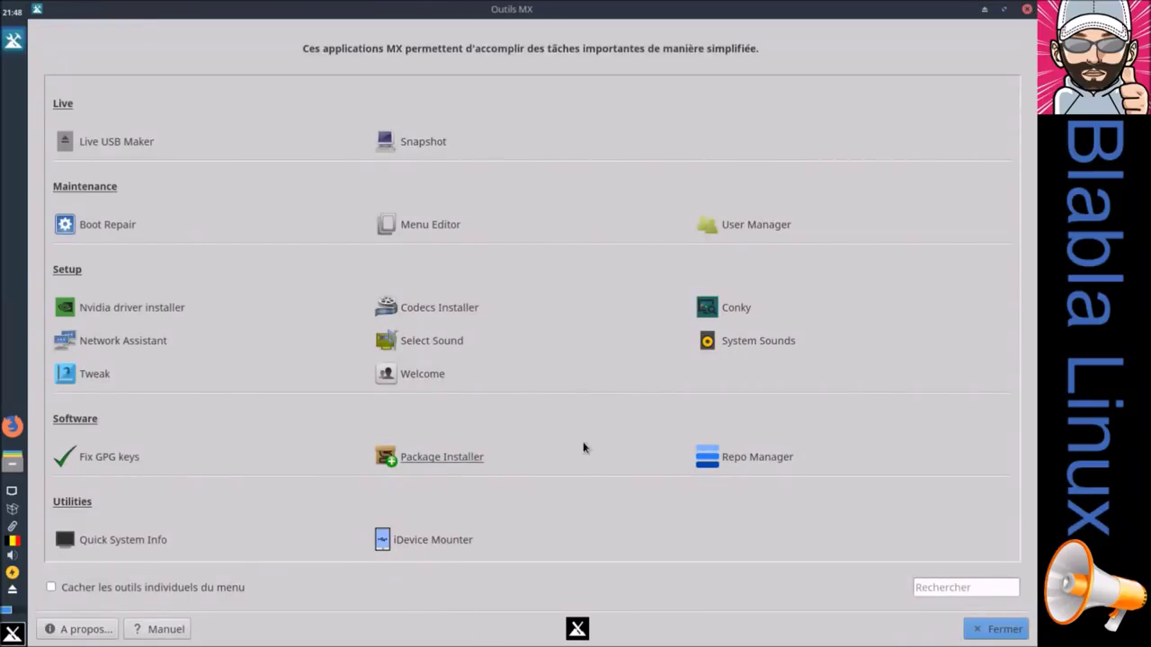
pyautogui.click(758, 458)
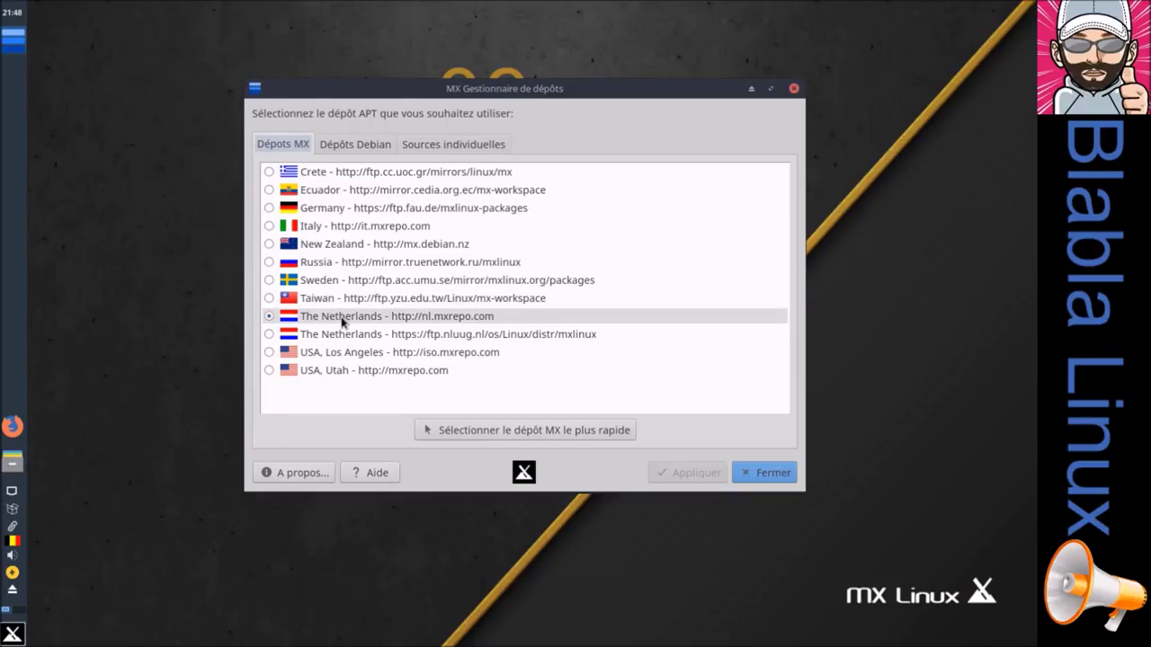
pyautogui.click(359, 151)
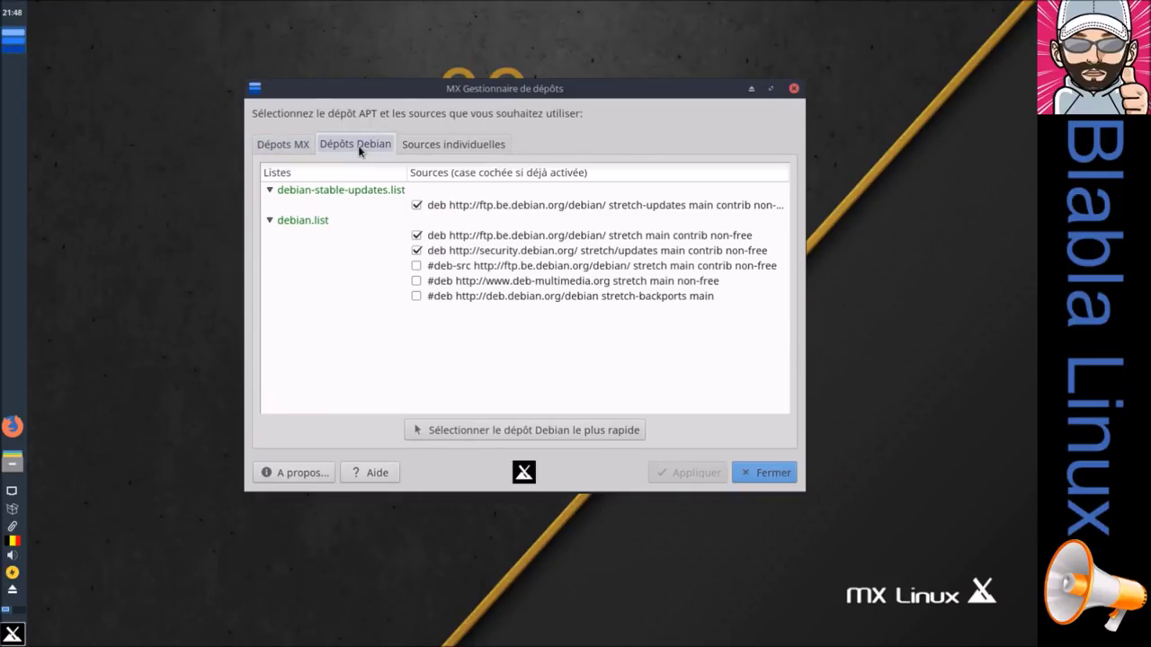
pyautogui.click(465, 148)
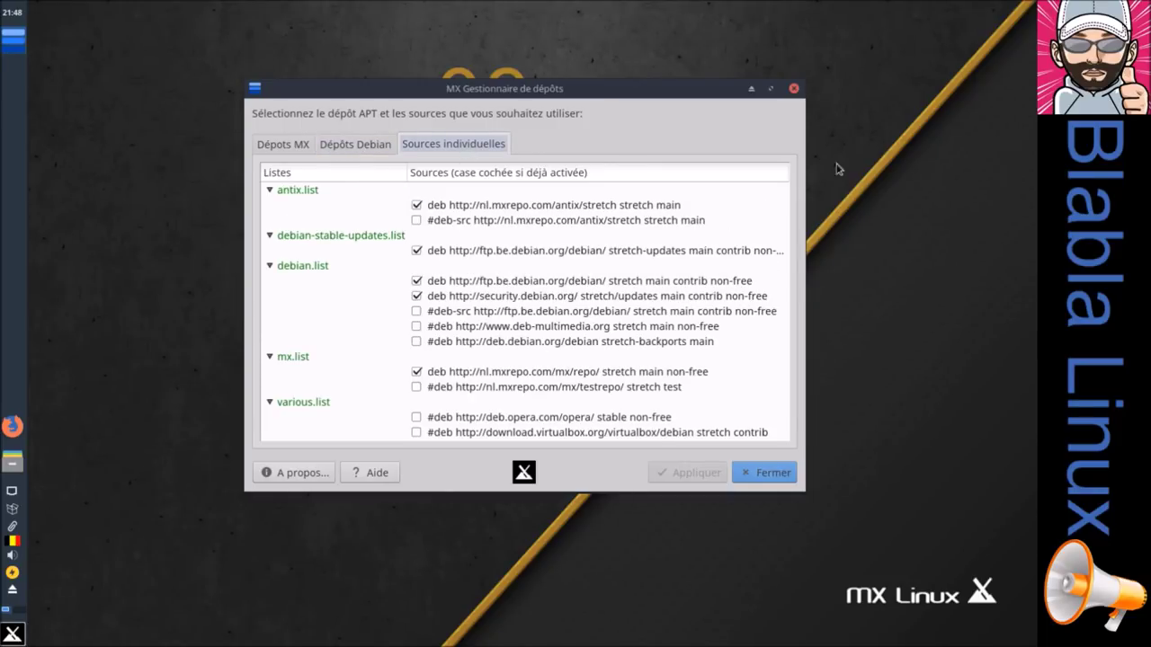
pyautogui.click(770, 89)
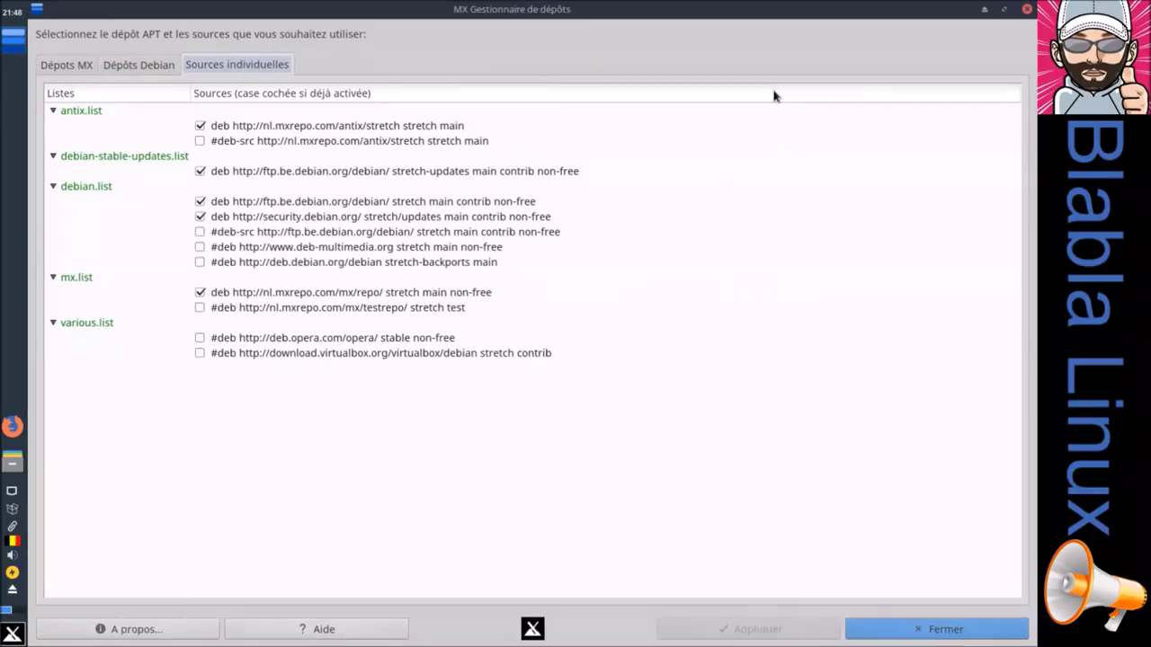
pyautogui.click(153, 67)
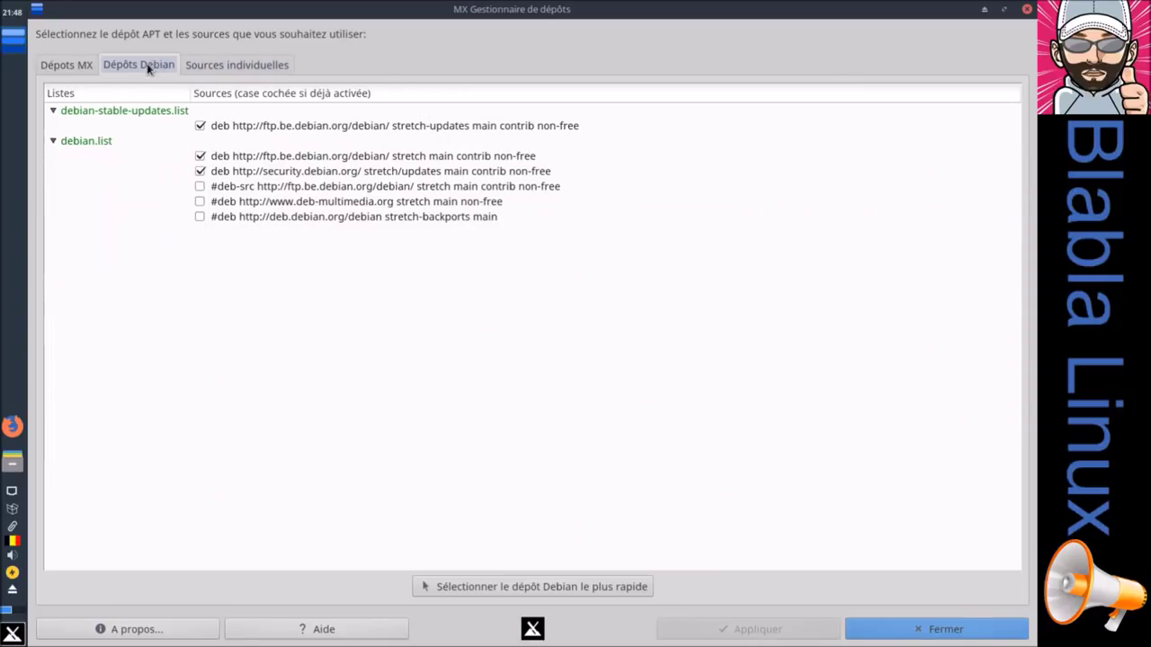
pyautogui.click(81, 69)
pyautogui.click(941, 630)
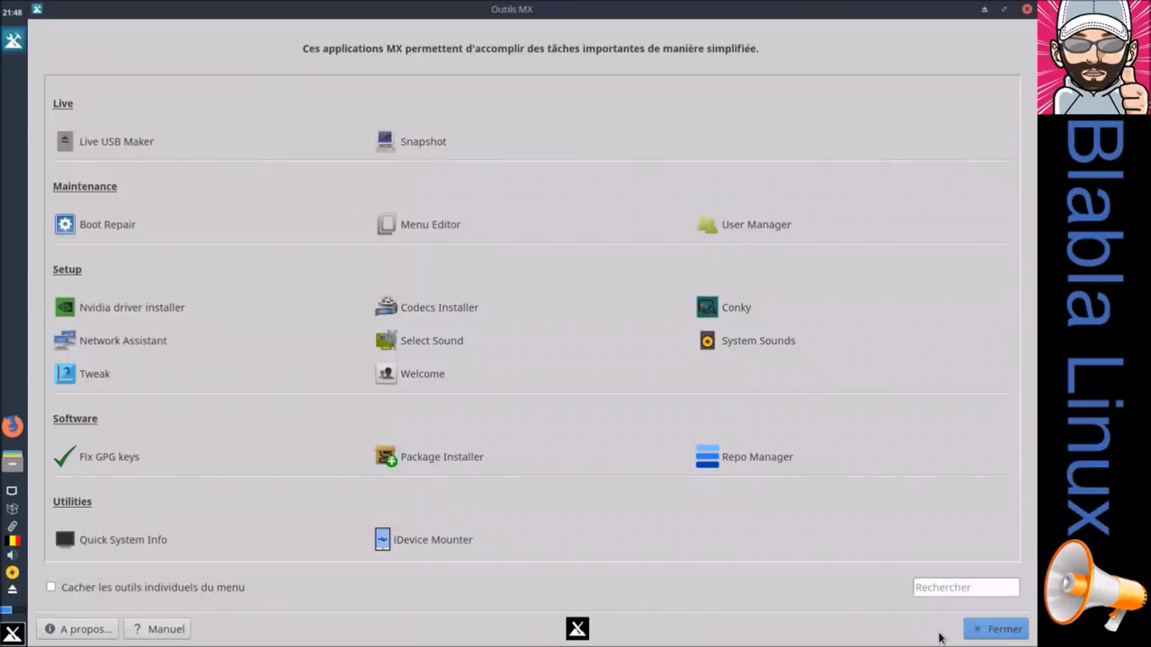
# Step: Generate the Quick System Info inxi report, view it full screen, then close it
pyautogui.click(123, 544)
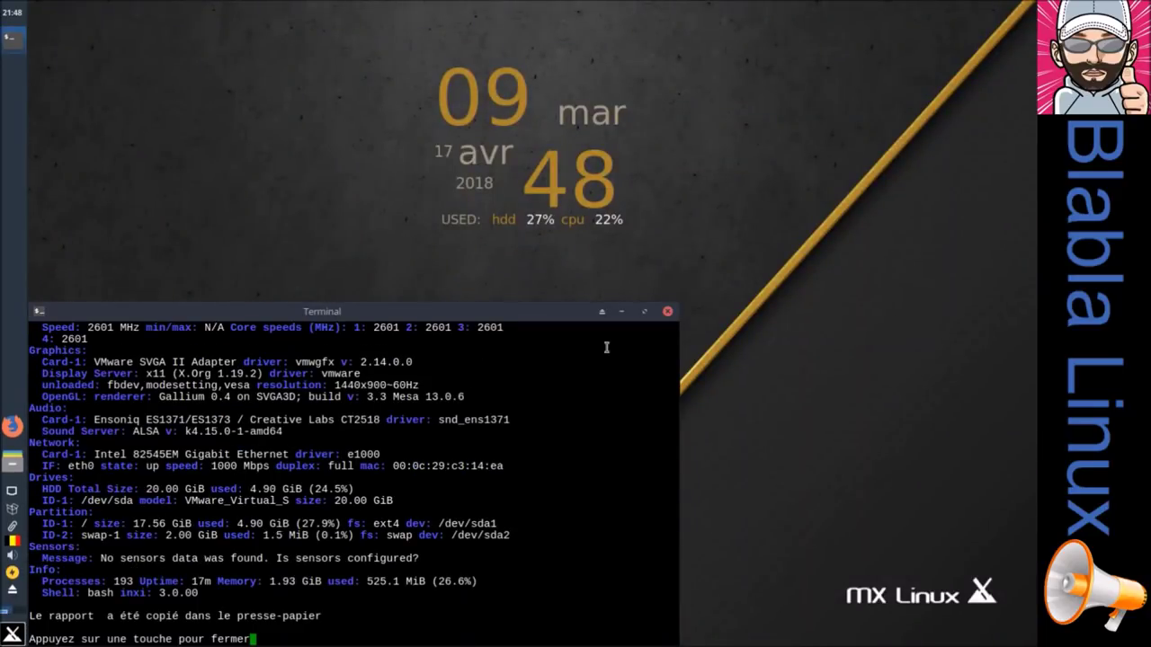
pyautogui.click(645, 312)
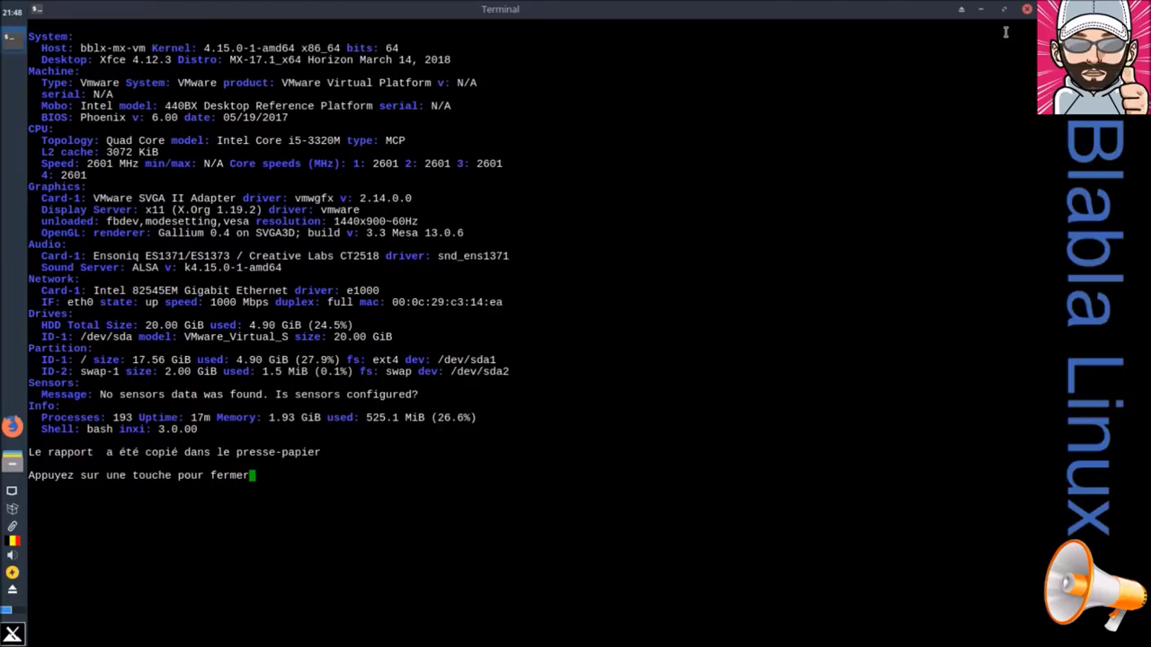
pyautogui.click(1026, 11)
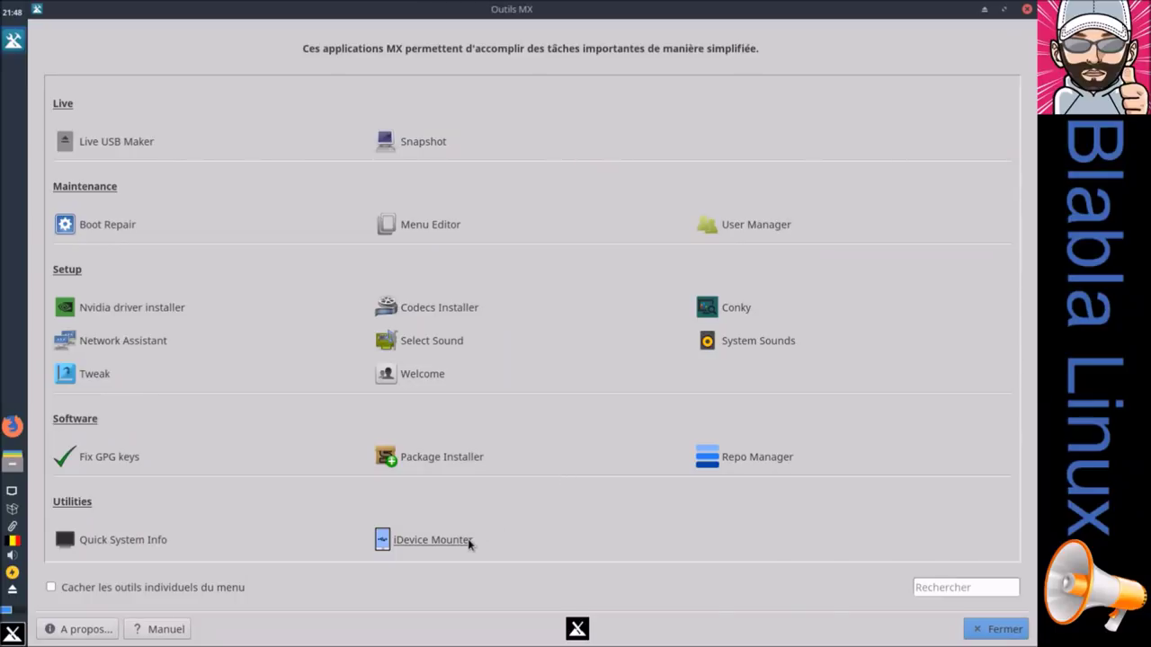
pyautogui.click(445, 545)
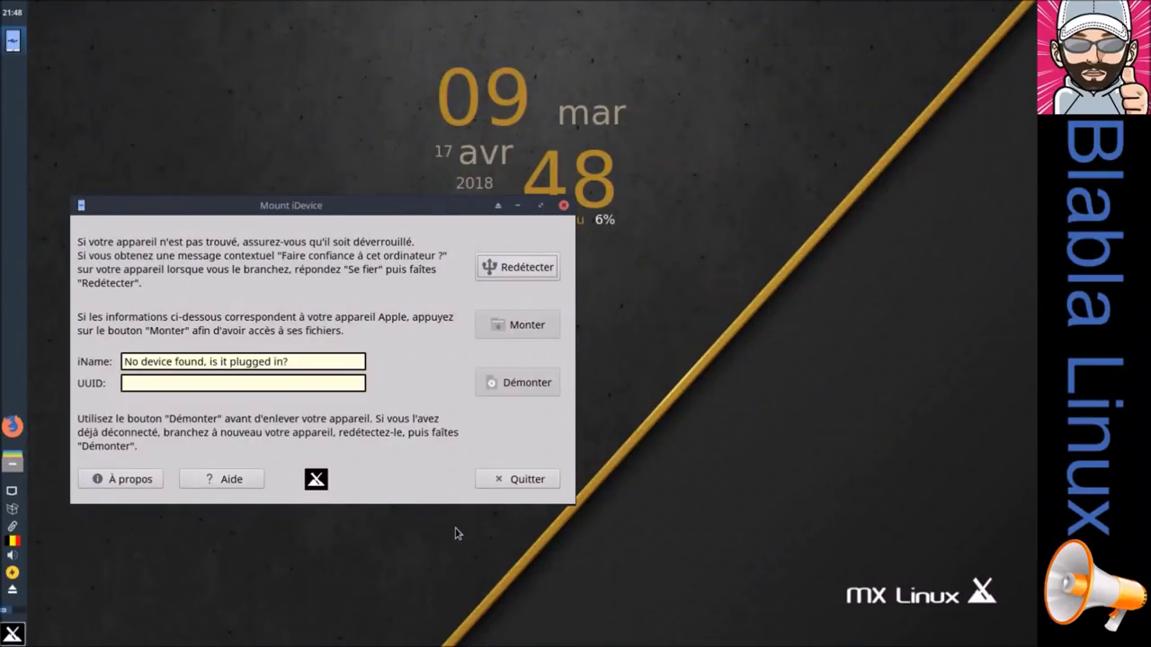
pyautogui.click(506, 483)
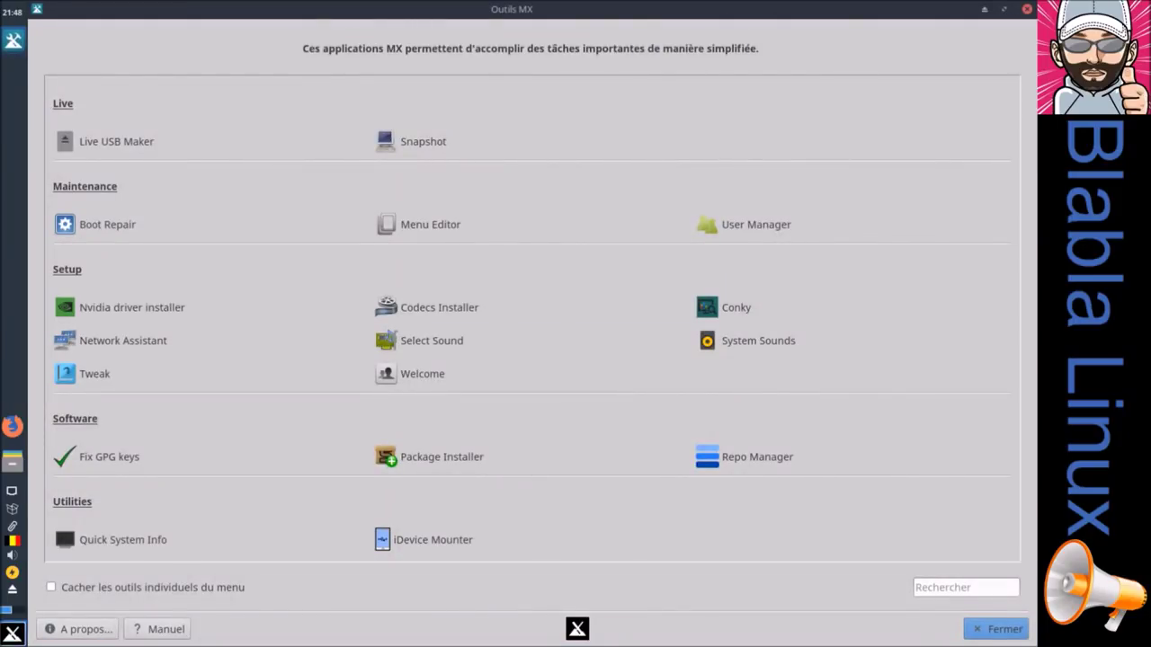
# Step: Search the Whisker menu for 'mx', scroll through the results, then dismiss the menu
pyautogui.click(13, 634)
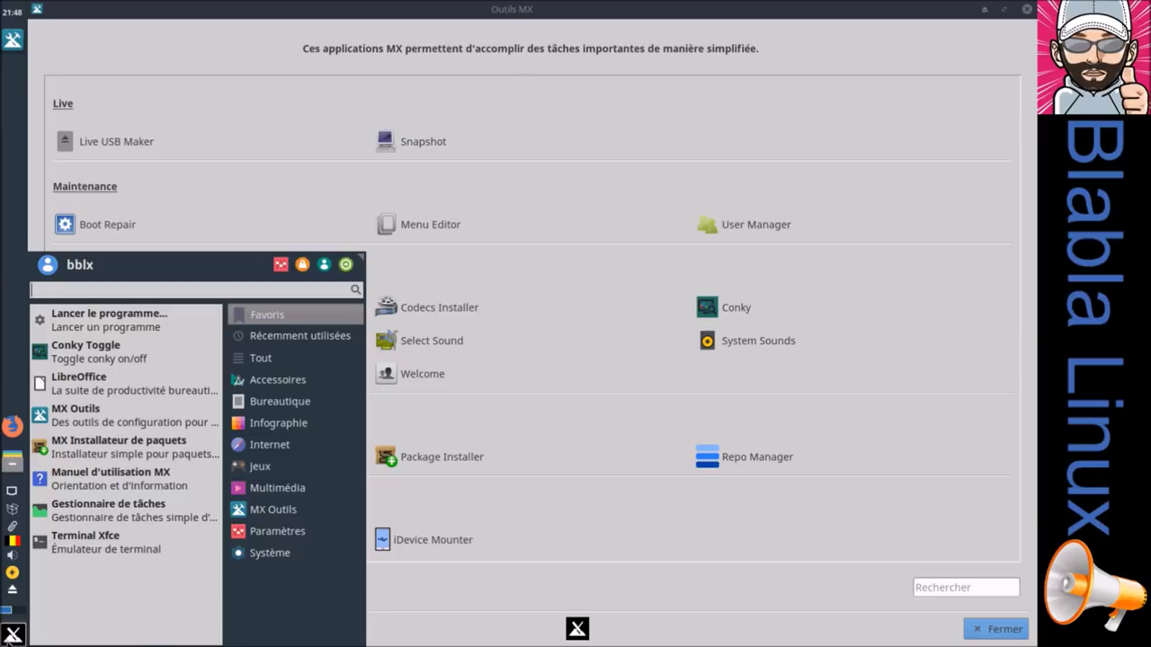
pyautogui.write('mx')
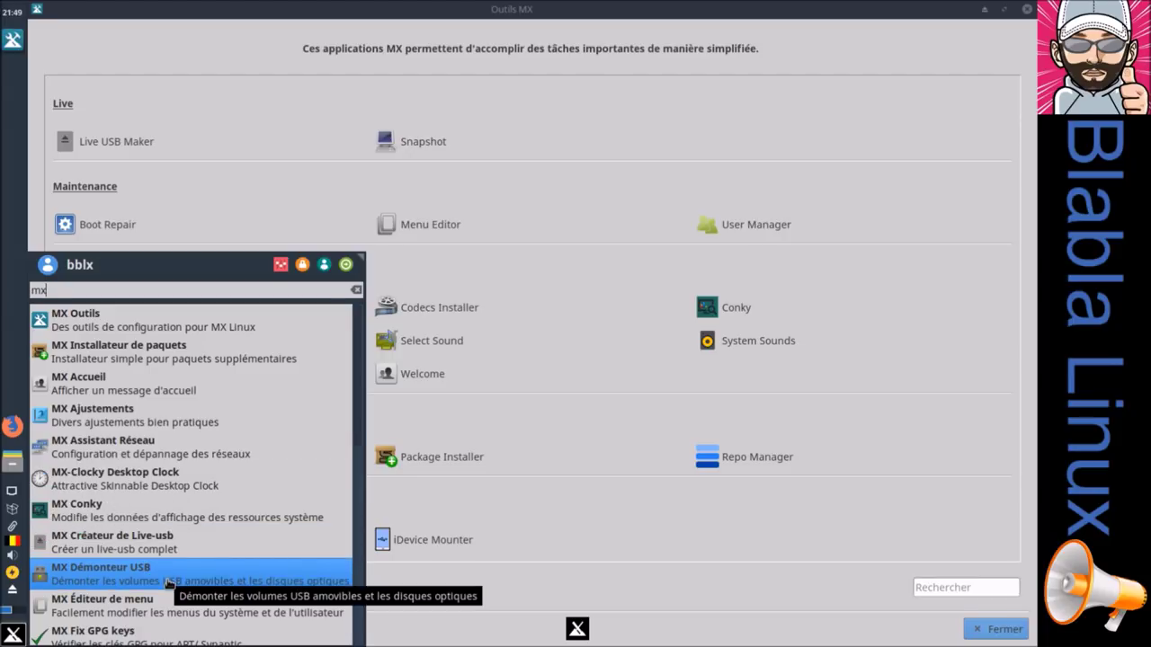
pyautogui.scroll(-3, 160, 611)
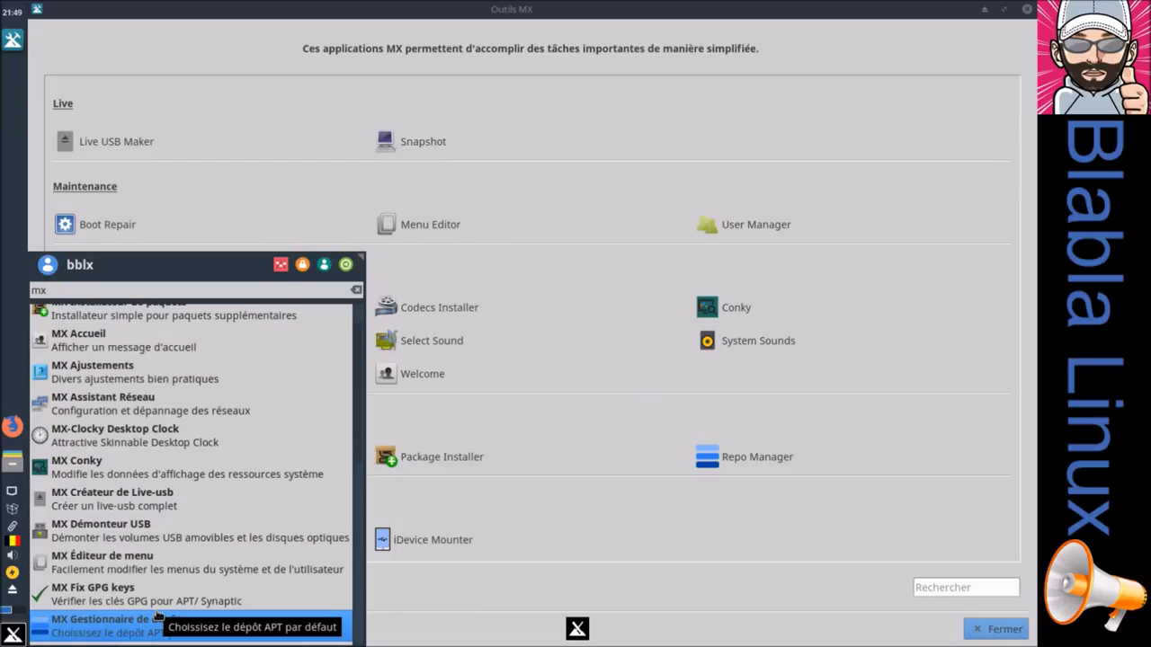
pyautogui.scroll(-10, 158, 615)
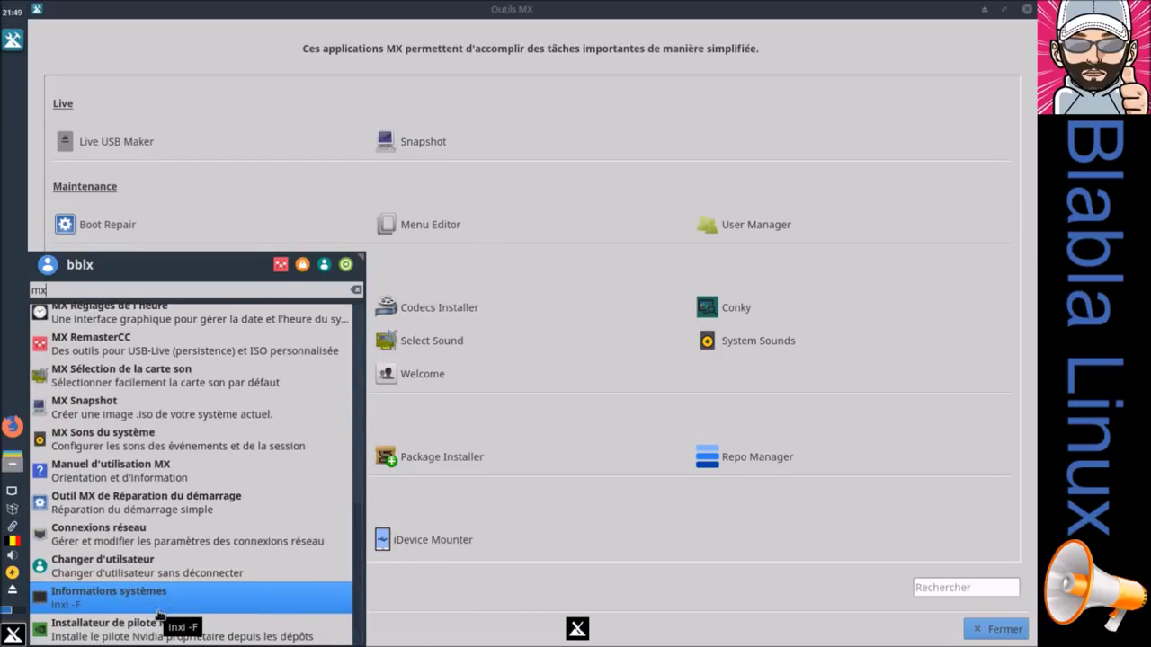
pyautogui.scroll(15, 159, 615)
pyautogui.click(355, 17)
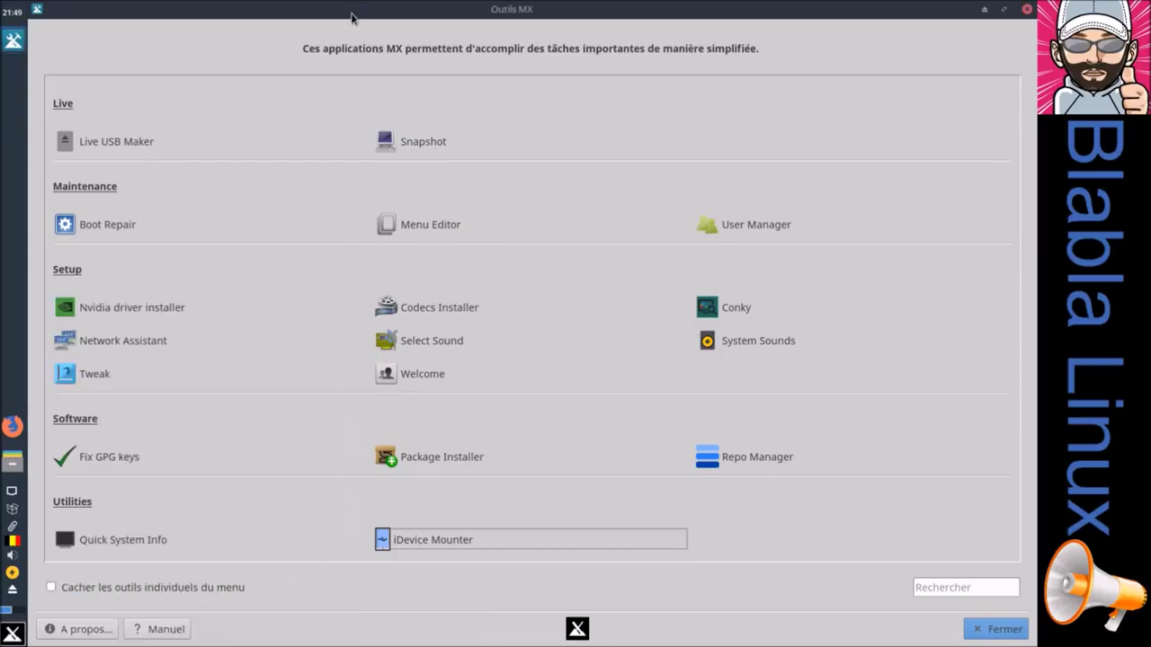
# Step: Tick 'Cacher les outils individuels du menu', close Outils MX, and check the menu's 'mx' search
pyautogui.click(51, 588)
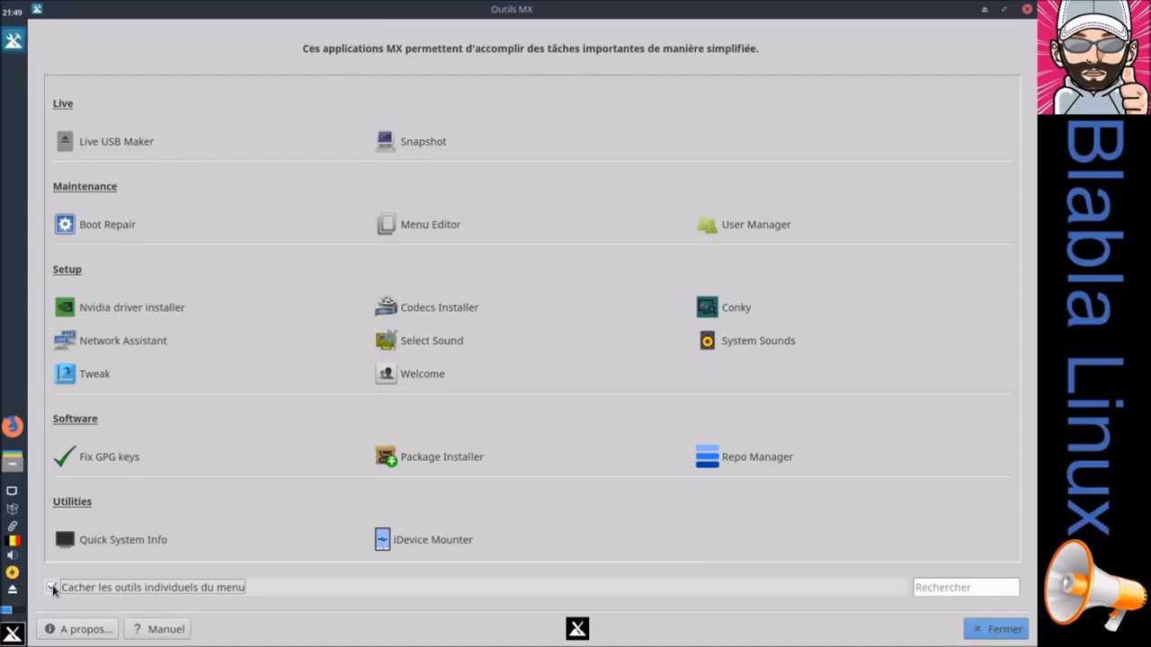
pyautogui.click(996, 629)
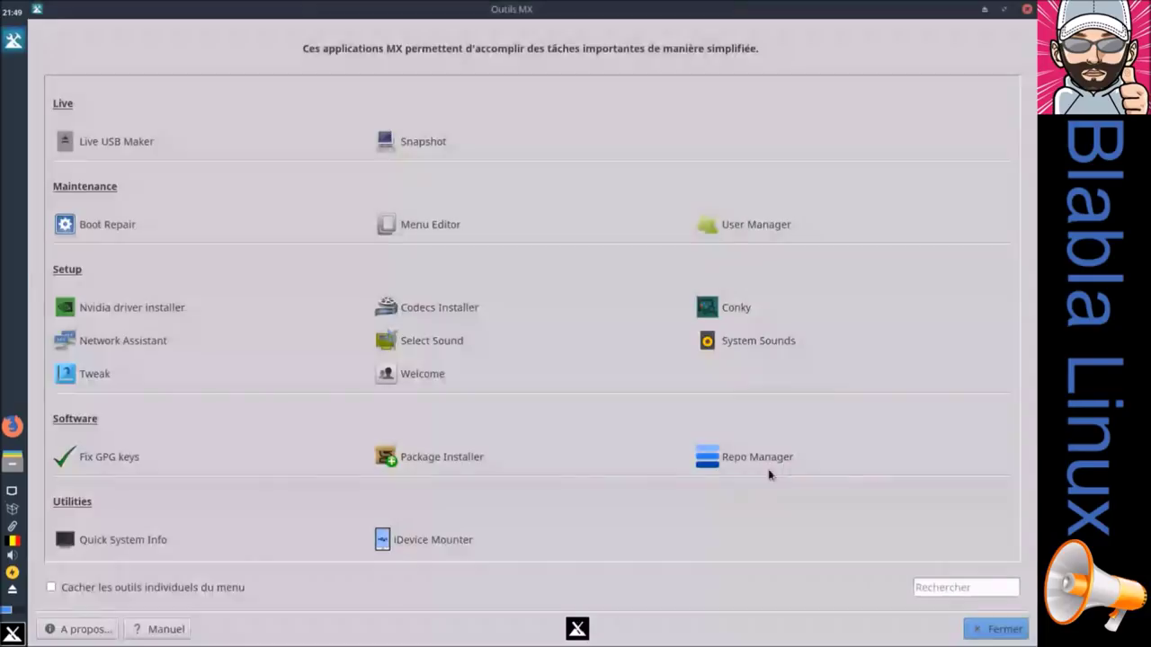
pyautogui.click(13, 634)
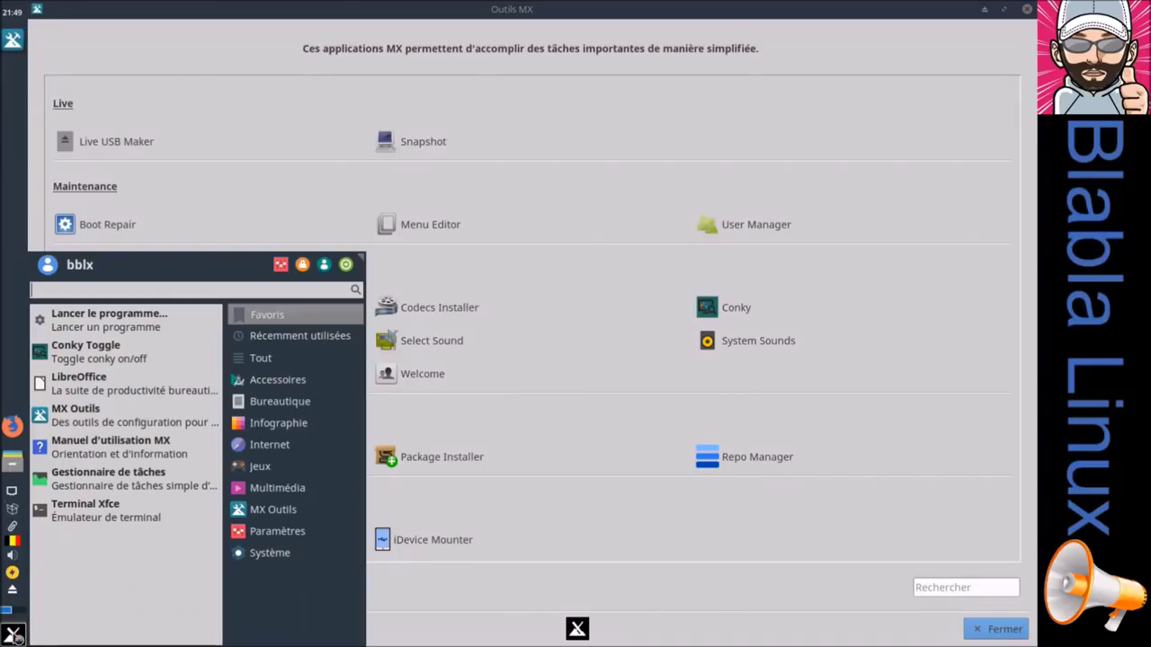
pyautogui.write('mx')
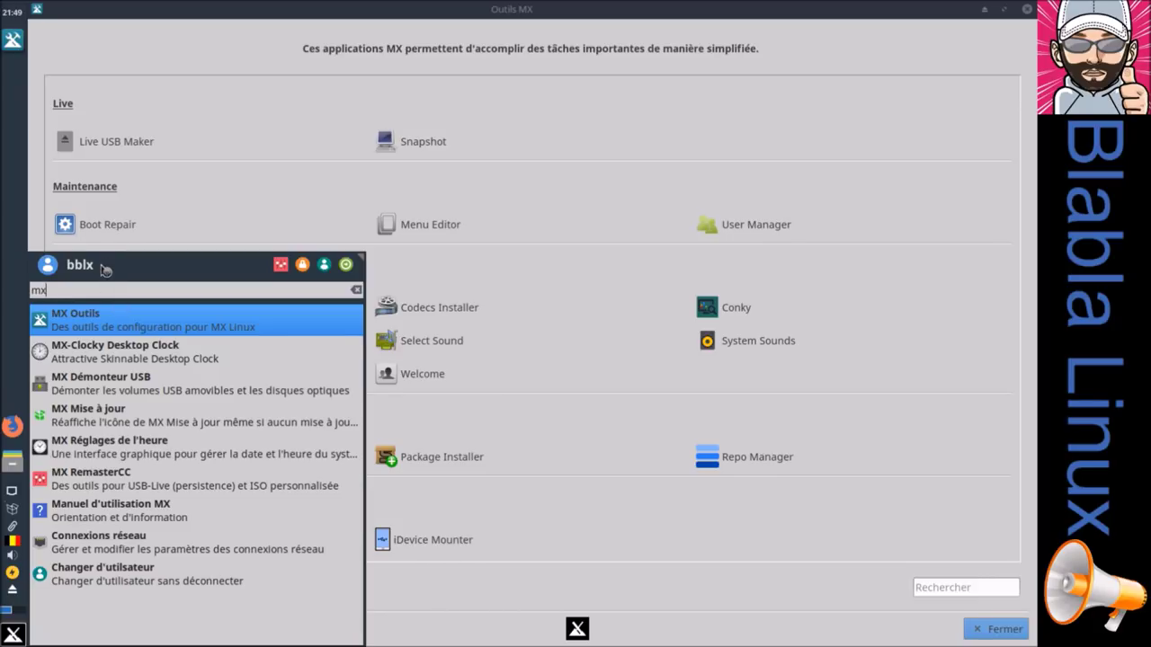
pyautogui.click(355, 289)
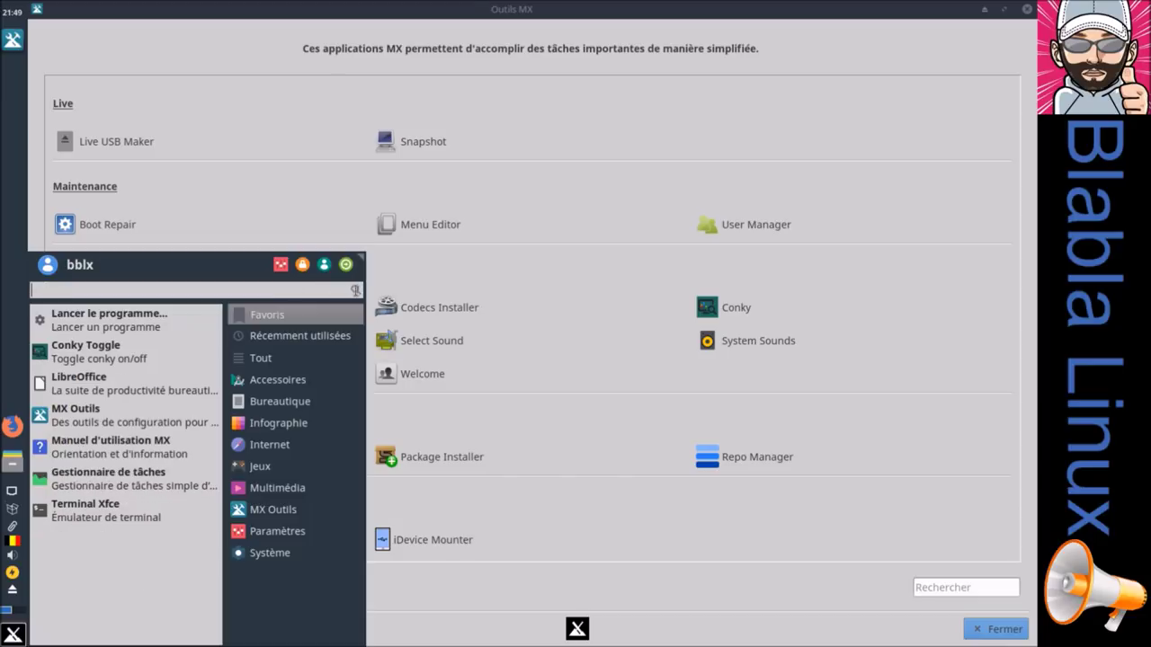
pyautogui.click(262, 18)
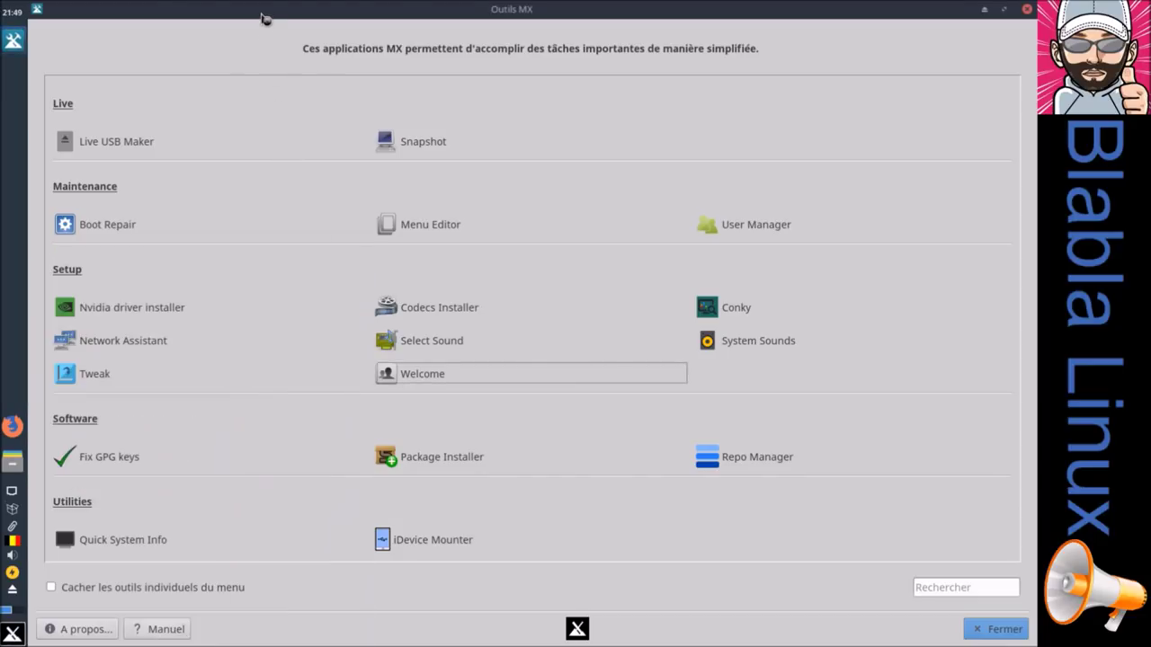
# Step: Set 'Cacher les outils individuels du menu' on again and close Outils MX with Fermer
pyautogui.click(51, 587)
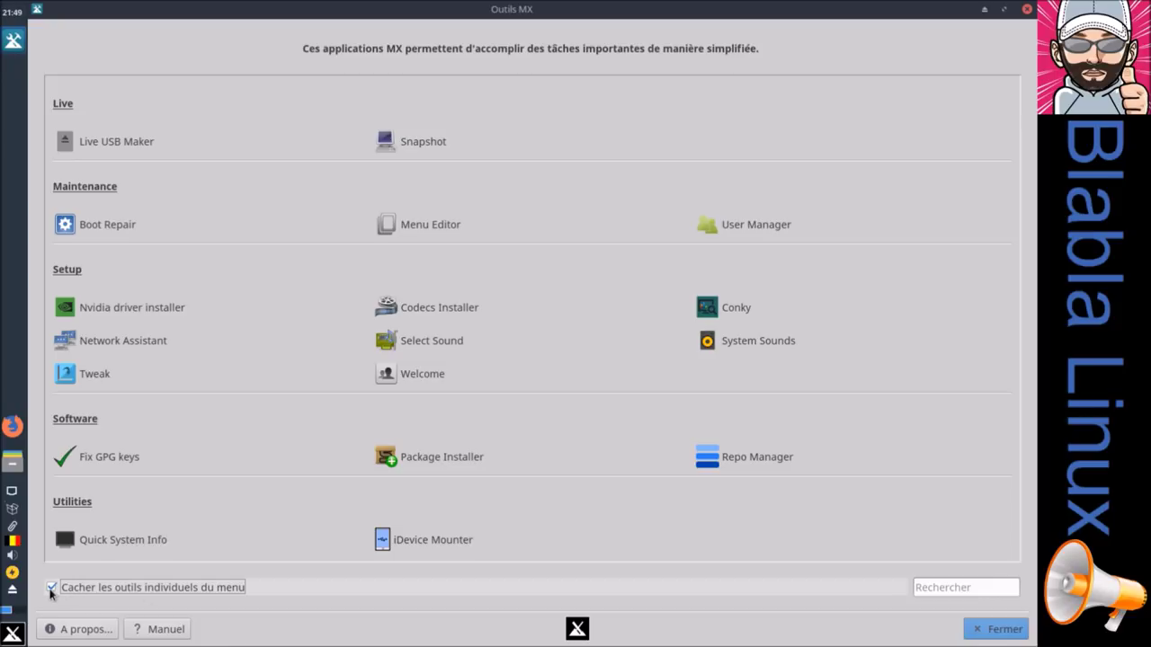
pyautogui.click(51, 587)
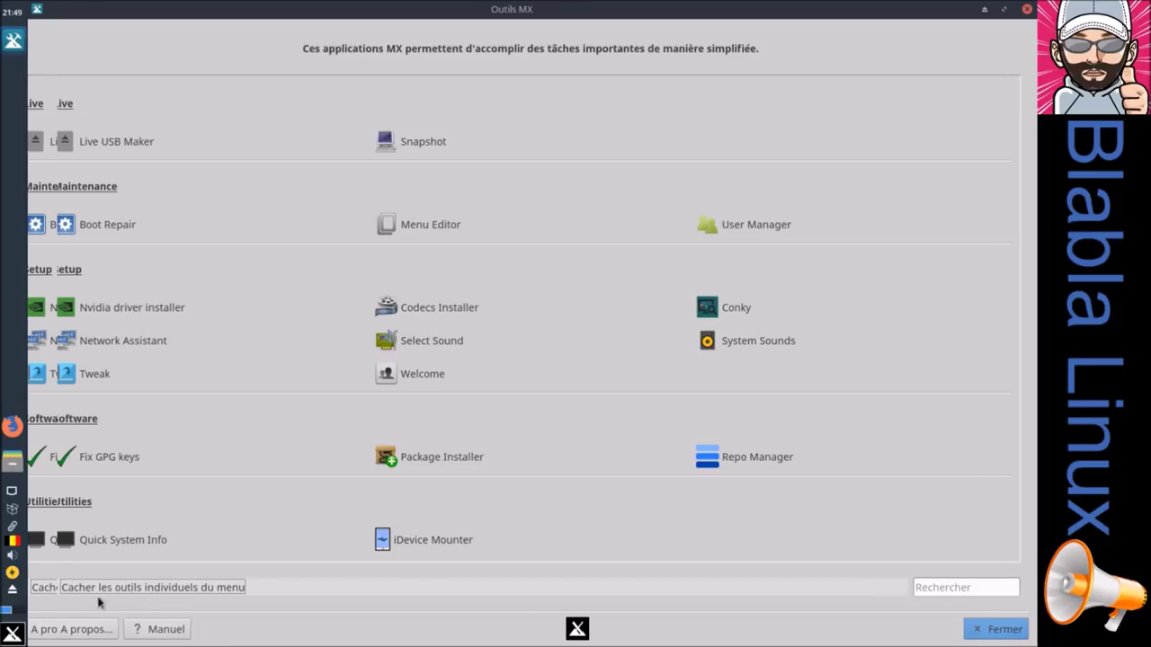
pyautogui.click(996, 629)
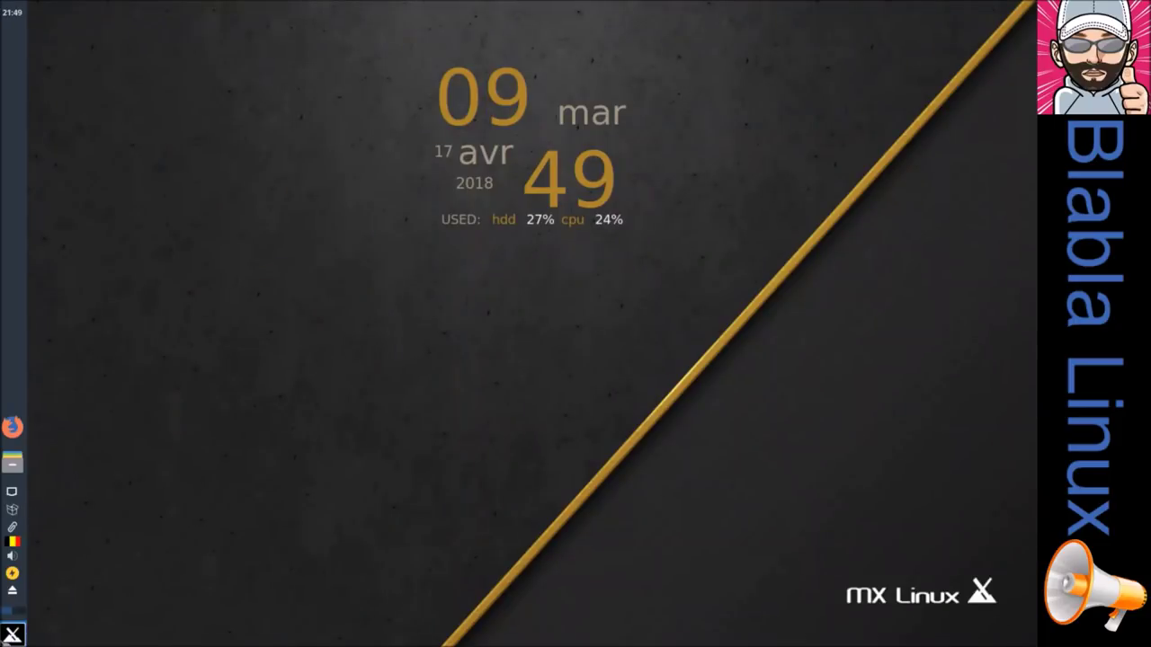
# Step: Clear the Whisker menu search and launch LibreOffice from Favoris
pyautogui.click(13, 635)
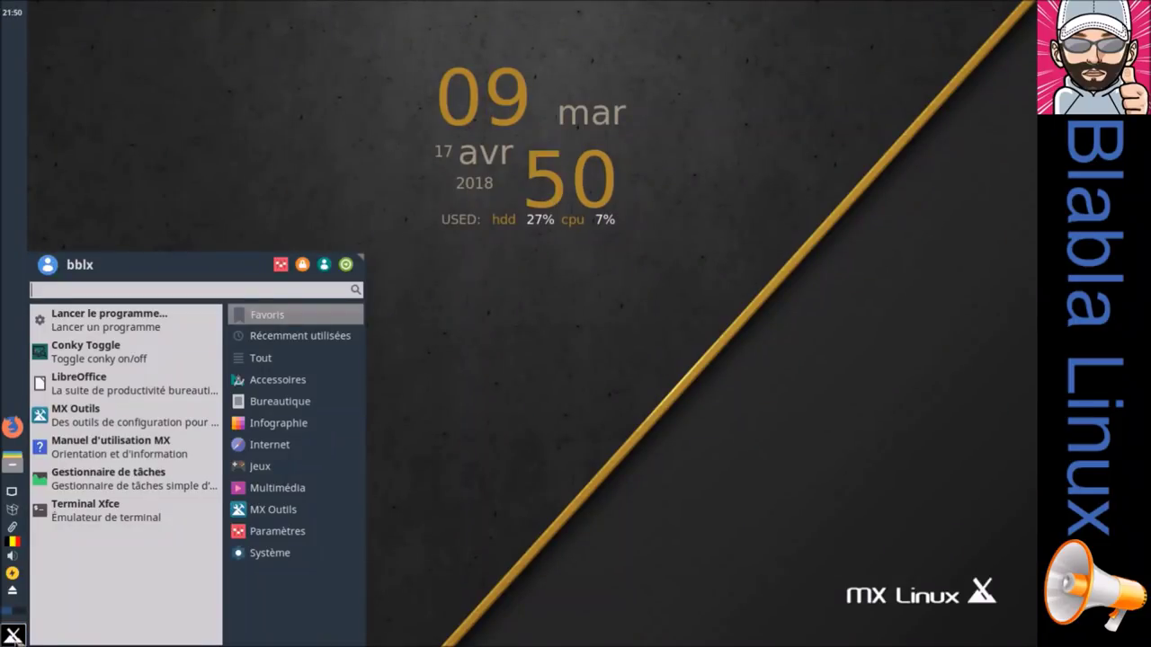
pyautogui.write('mx')
pyautogui.press('BackSpace')
pyautogui.press('BackSpace')
pyautogui.click(112, 382)
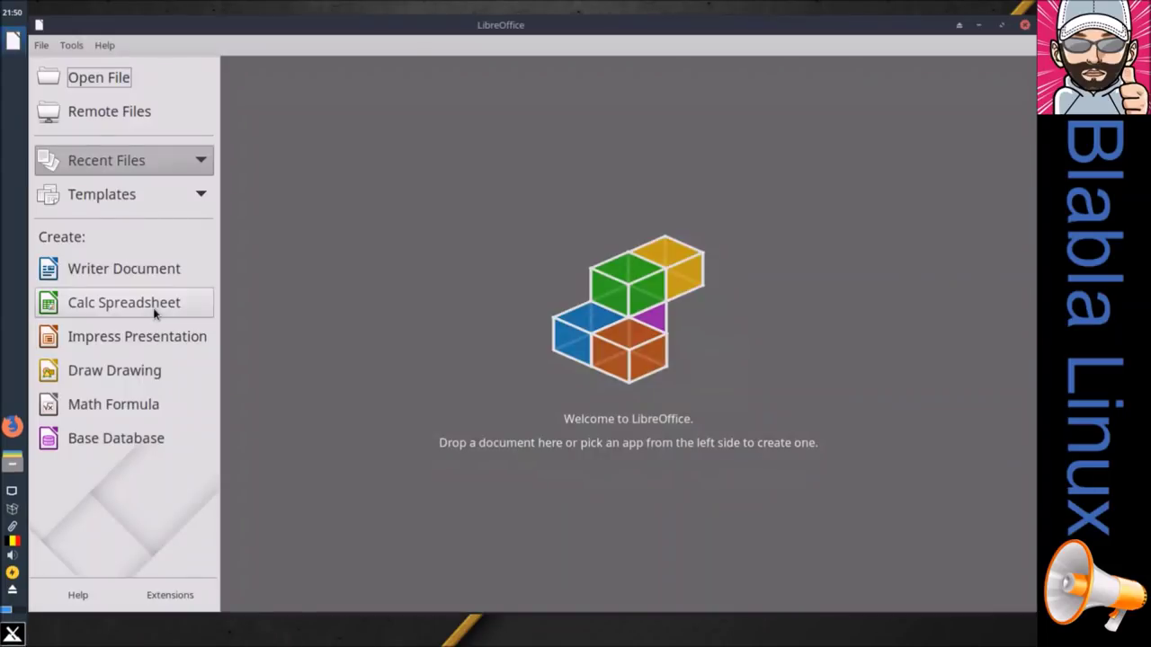
pyautogui.click(104, 44)
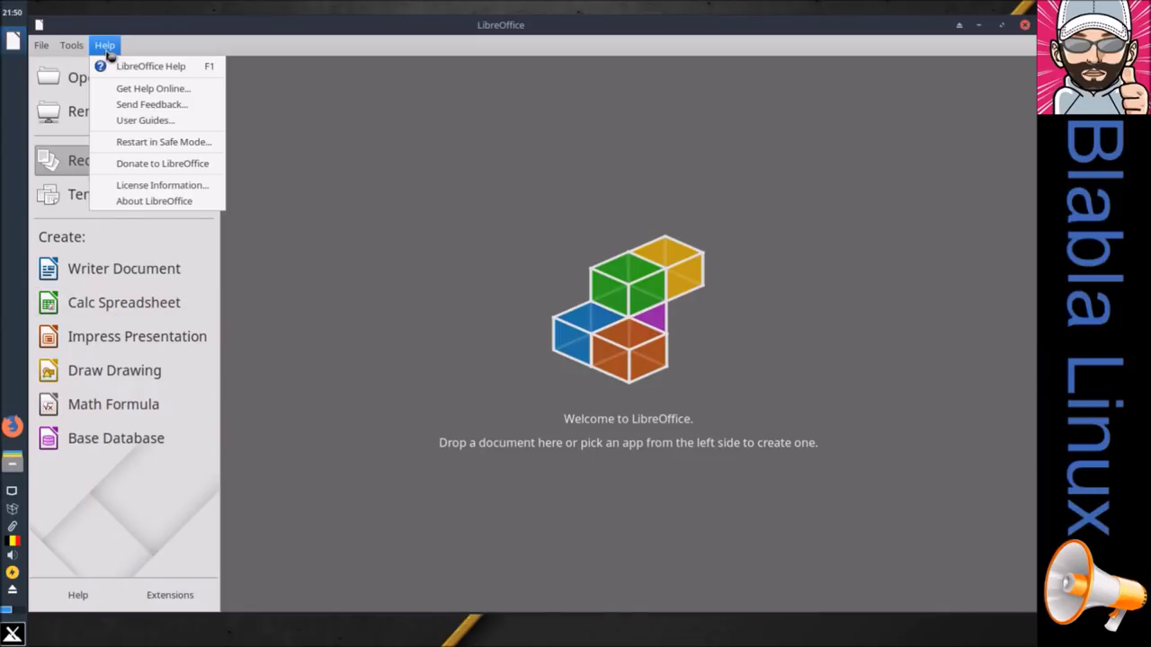
pyautogui.click(127, 206)
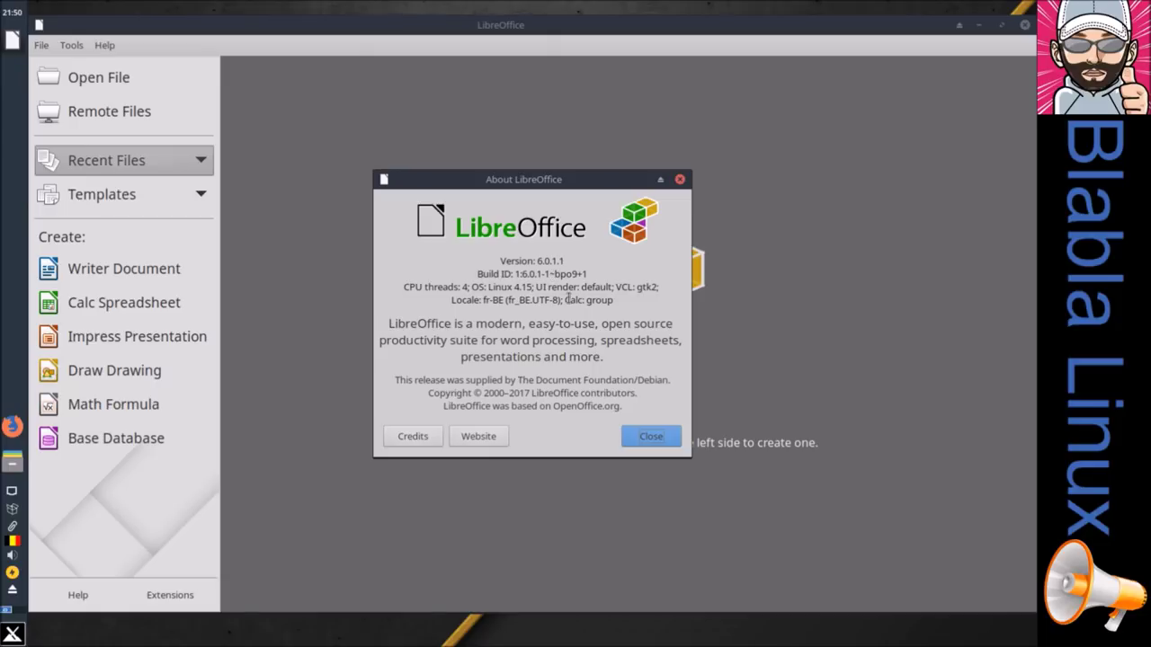
pyautogui.click(632, 443)
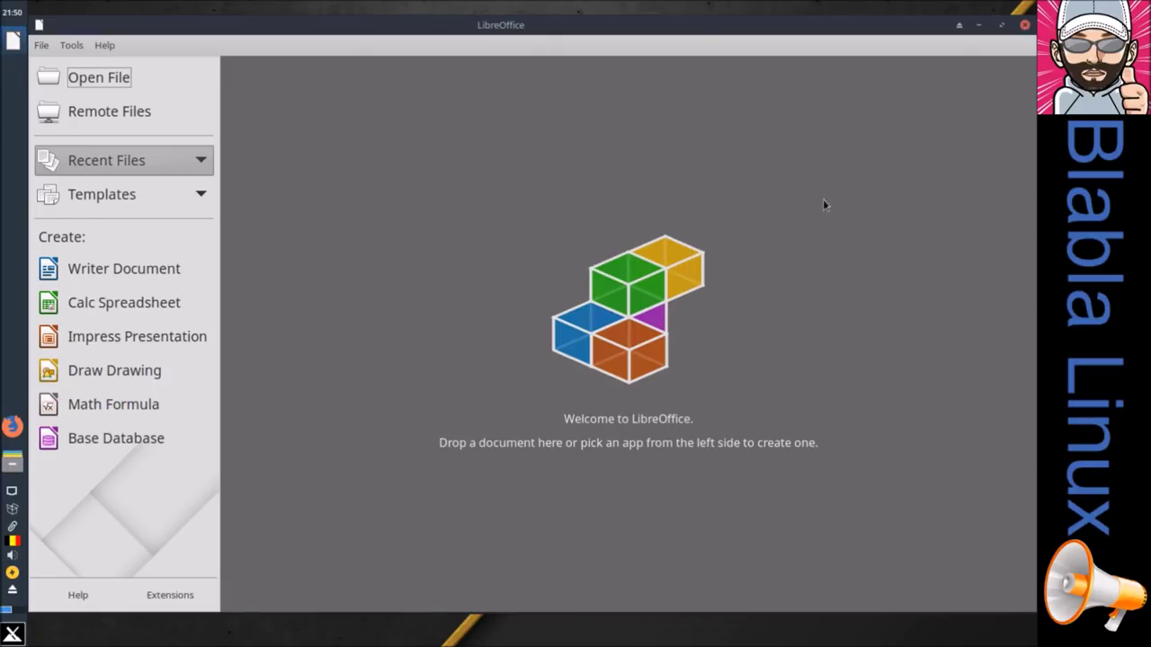
pyautogui.click(763, 13)
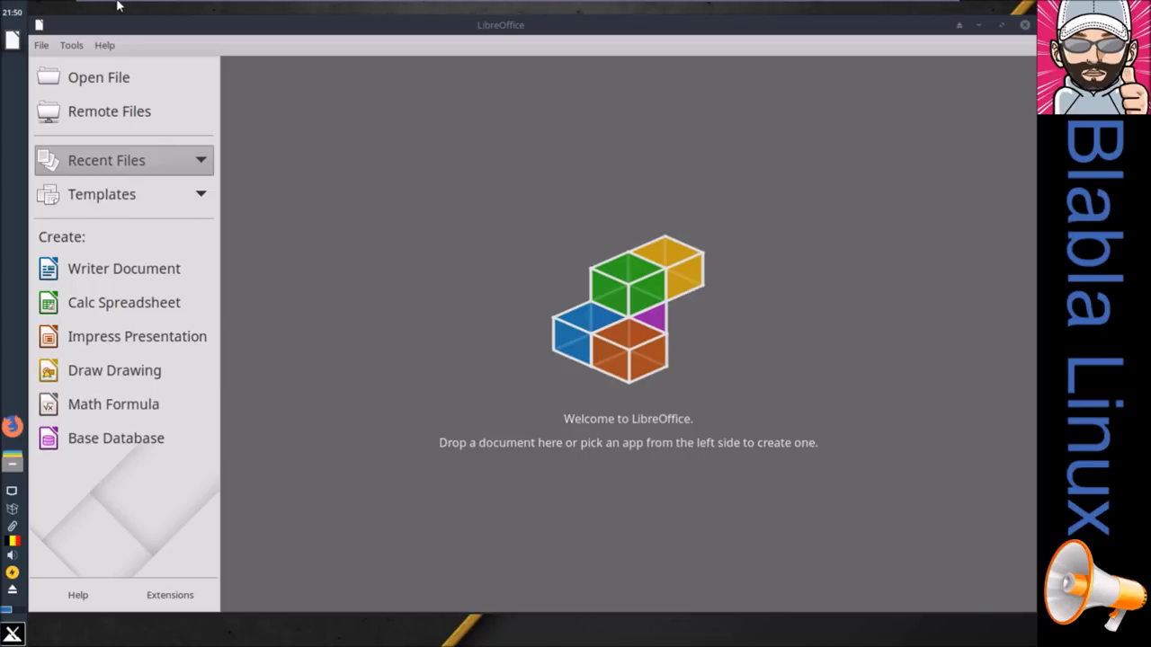
# Step: Turn off VMware's Exclusive Mode via the View menu, then switch to Chrome on the host
pyautogui.click(152, 9)
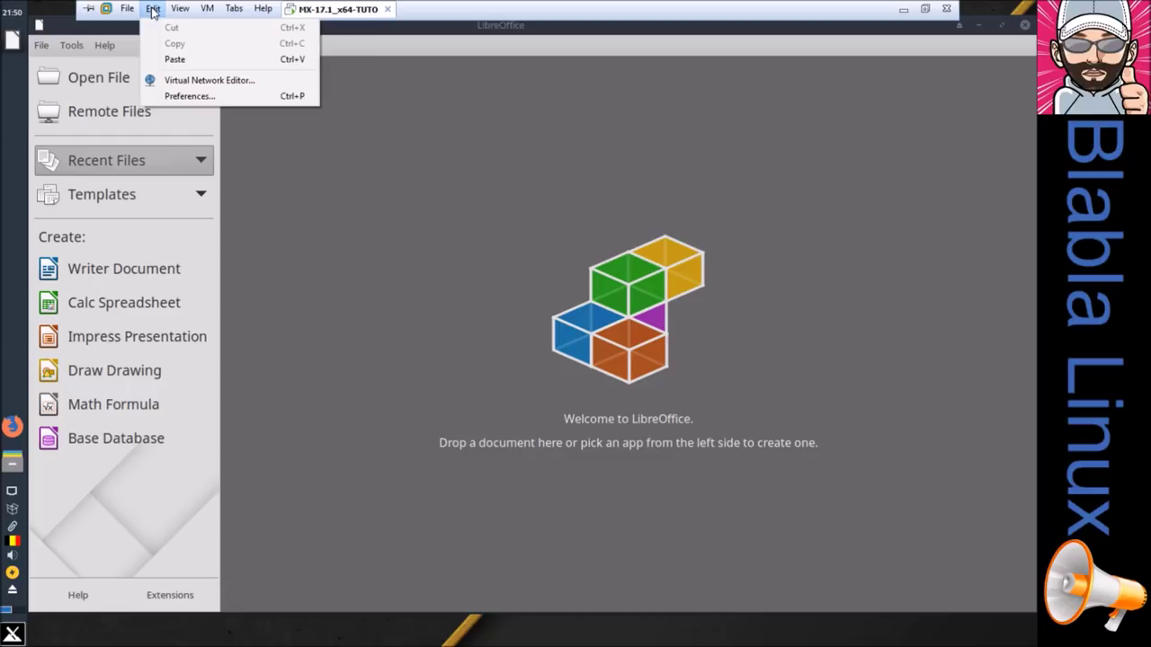
pyautogui.moveTo(180, 8)
pyautogui.click(185, 44)
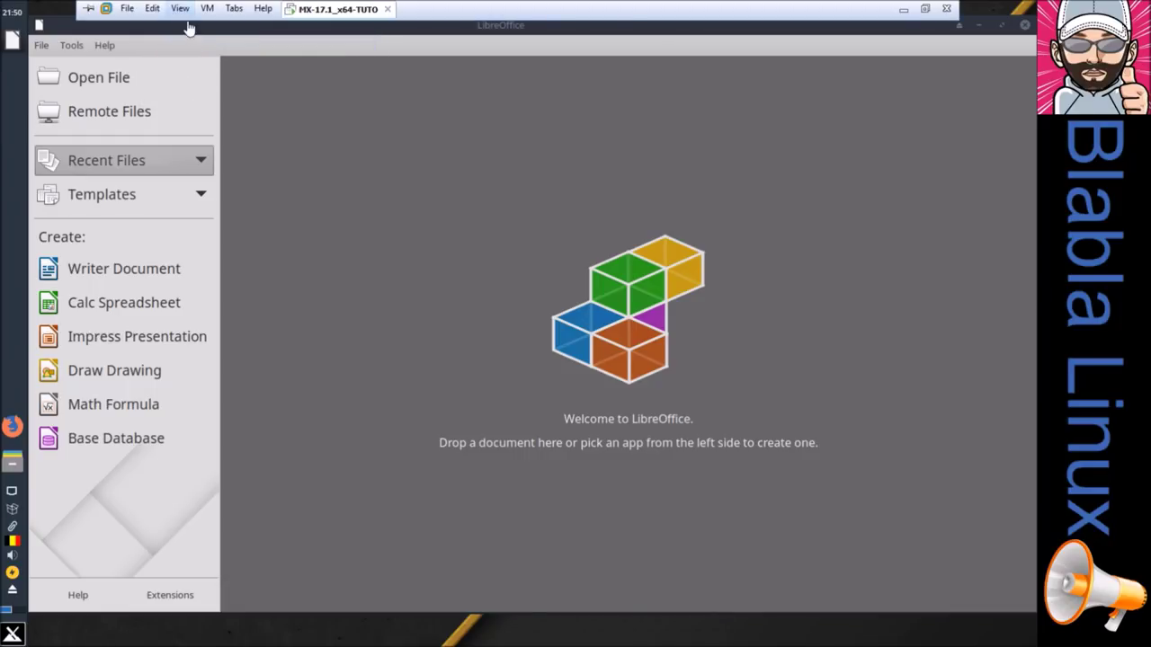
pyautogui.click(180, 8)
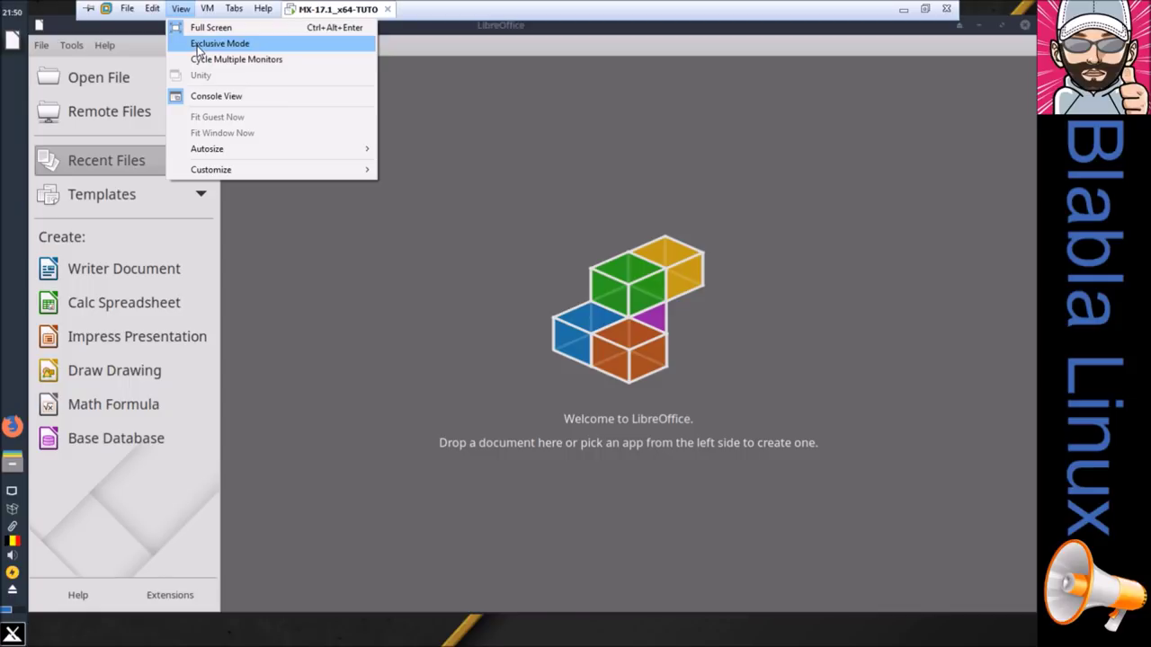
pyautogui.click(199, 45)
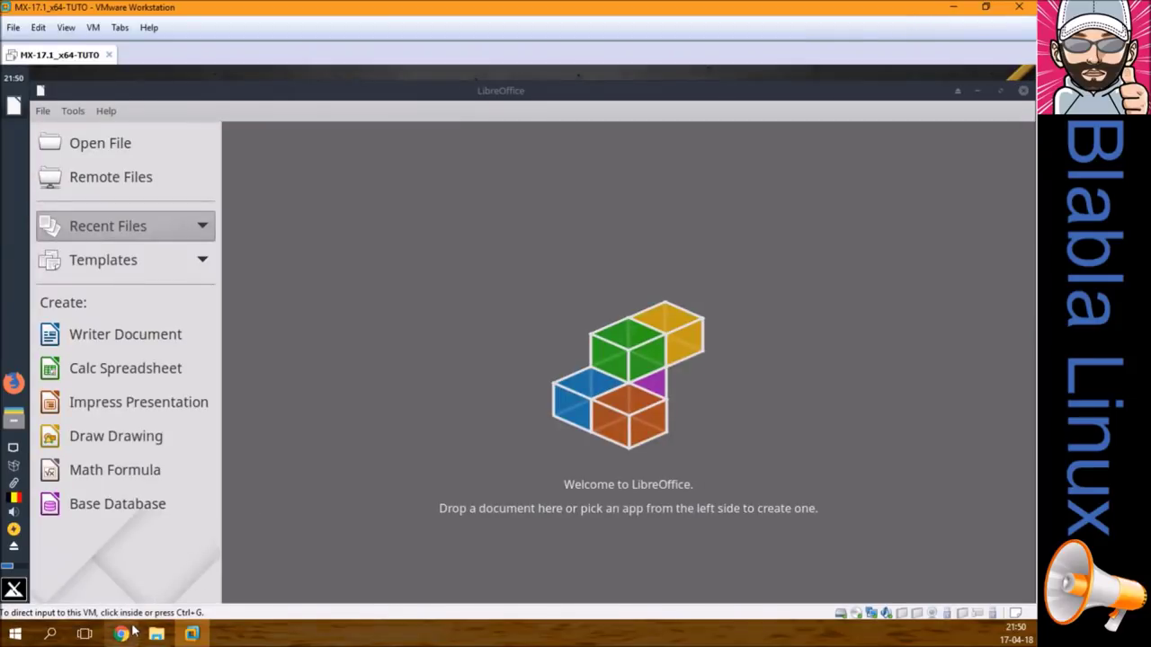
pyautogui.click(121, 633)
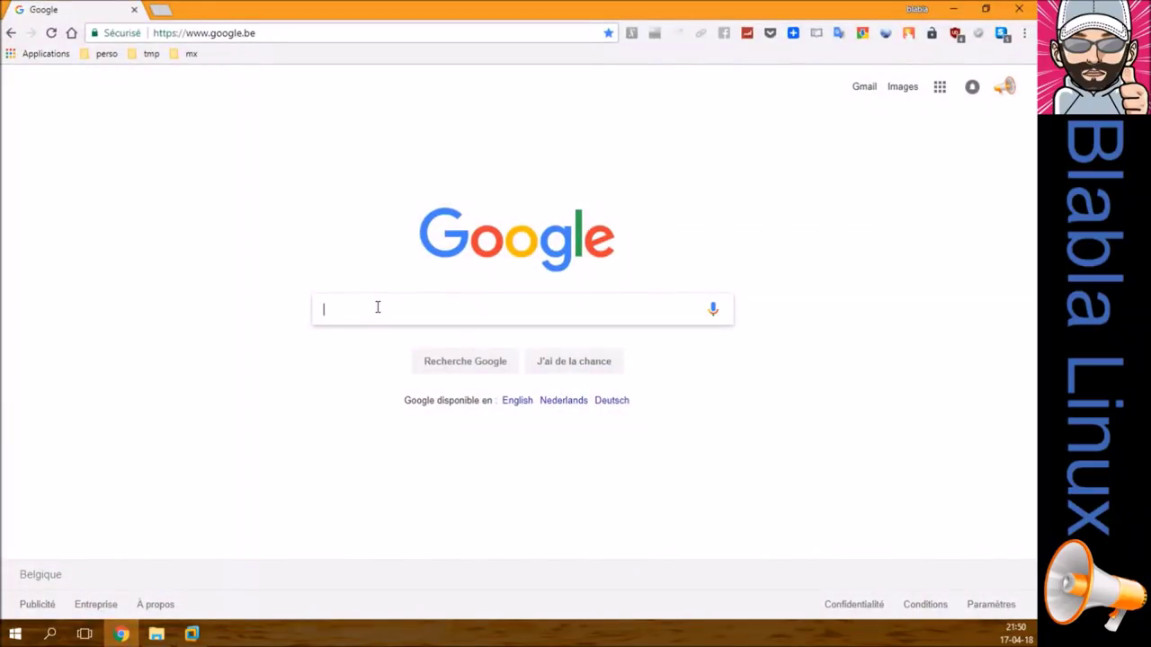
# Step: Google 'libreoffice' in Chrome via the search suggestion, then return to the VMware window
pyautogui.write('libre')
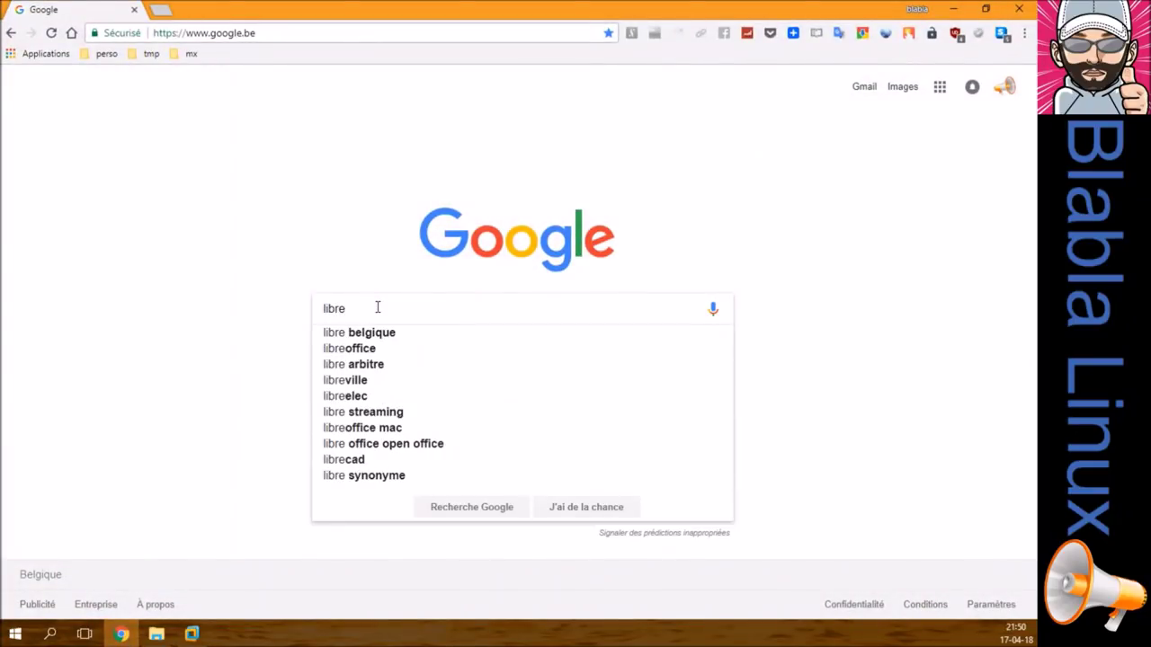
pyautogui.press('Down')
pyautogui.press('Down')
pyautogui.press('Return')
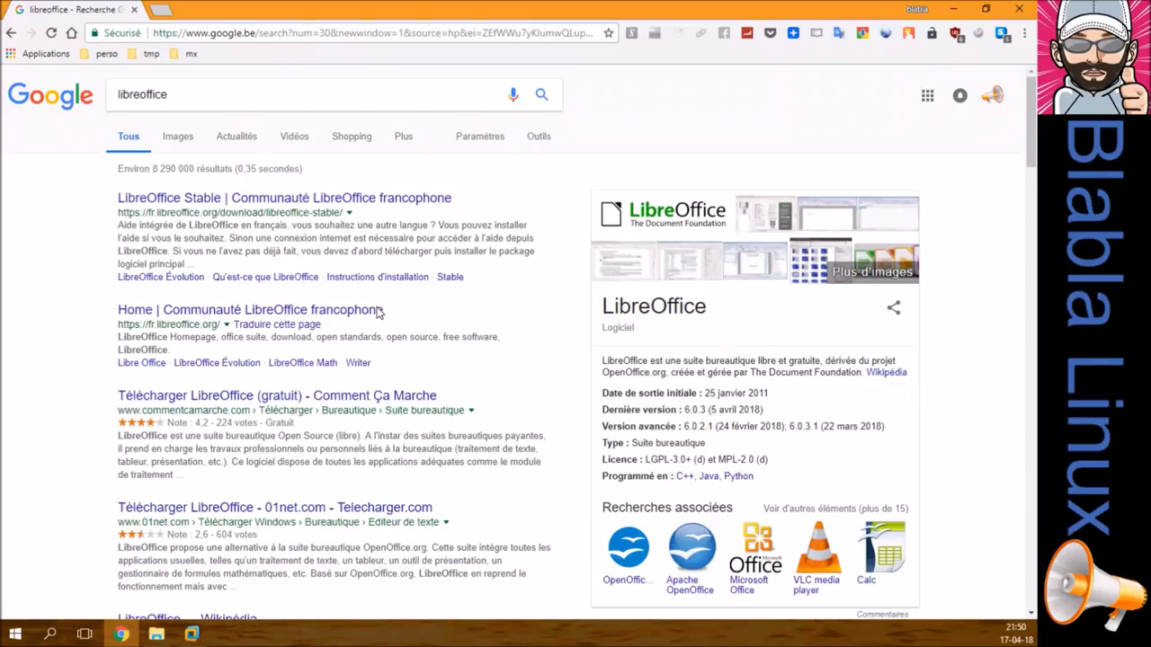
pyautogui.hotkey('alt', 'Tab')
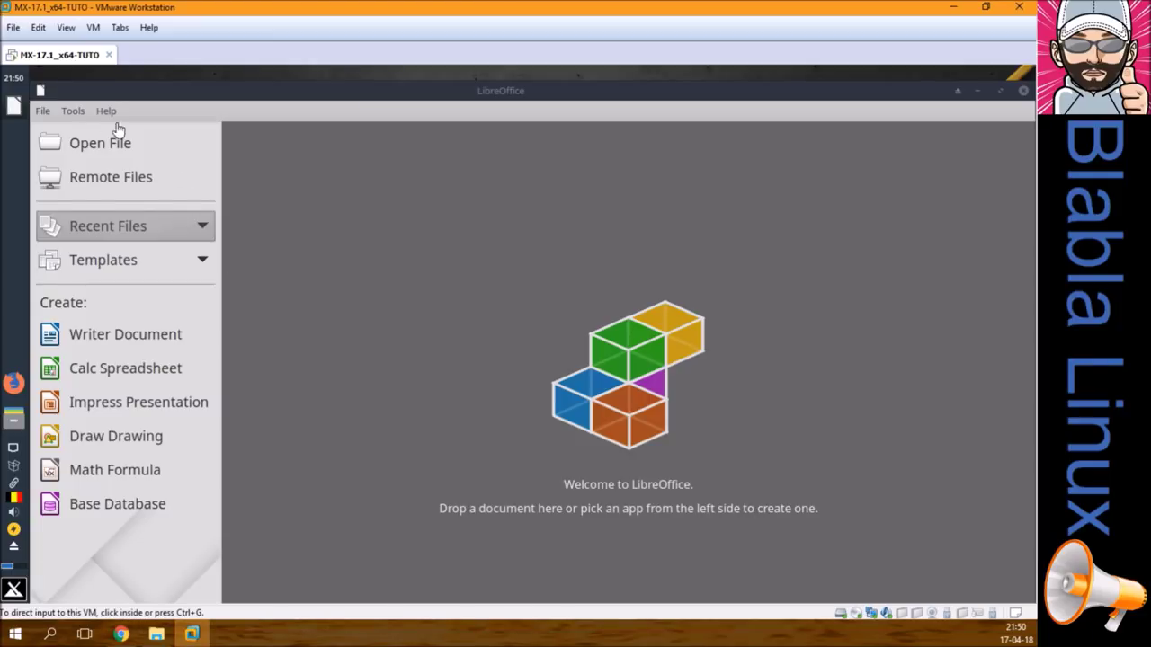
# Step: Check the installed LibreOffice version (6.0.1.1) in Help > About, then return to Chrome
pyautogui.click(104, 111)
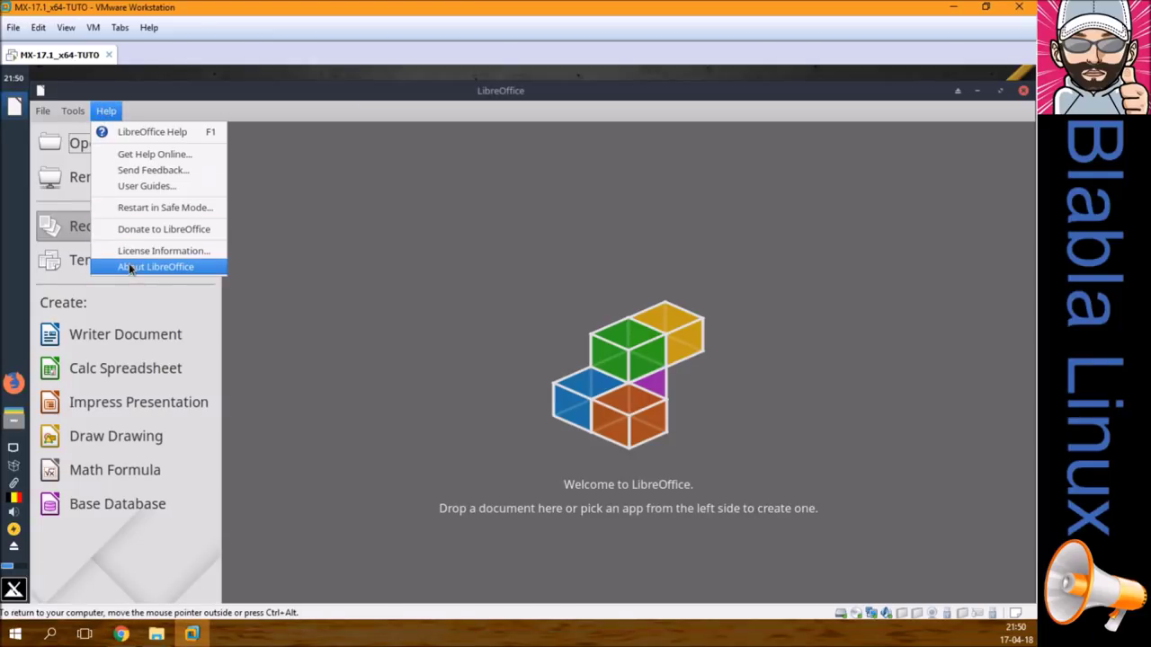
pyautogui.click(131, 267)
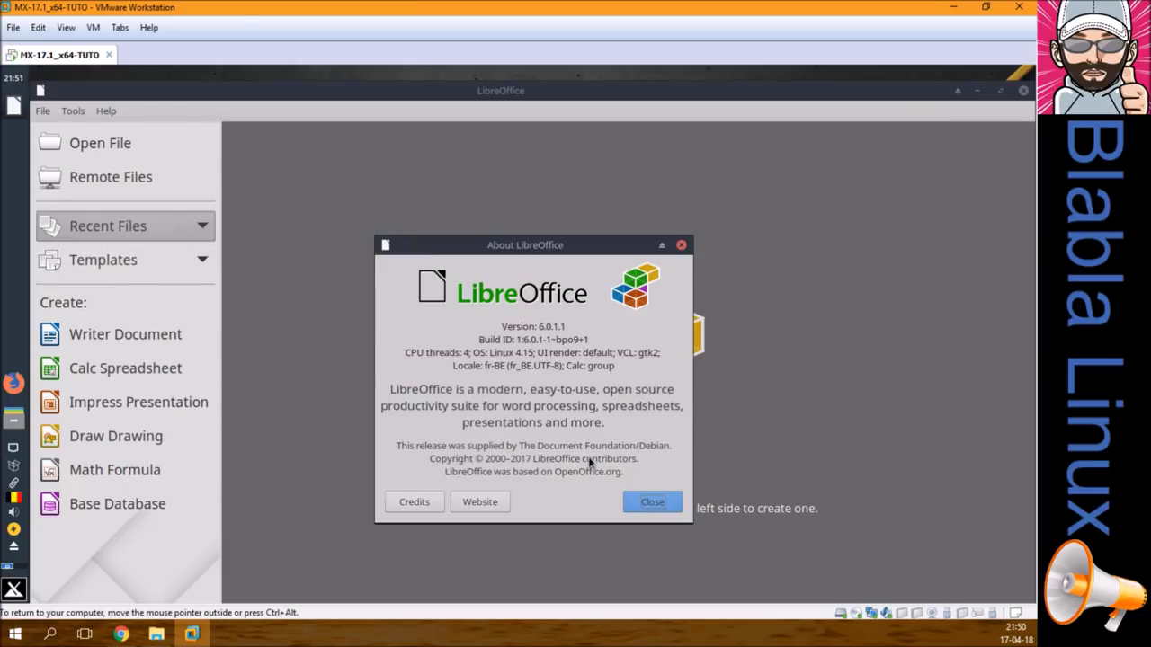
pyautogui.click(653, 506)
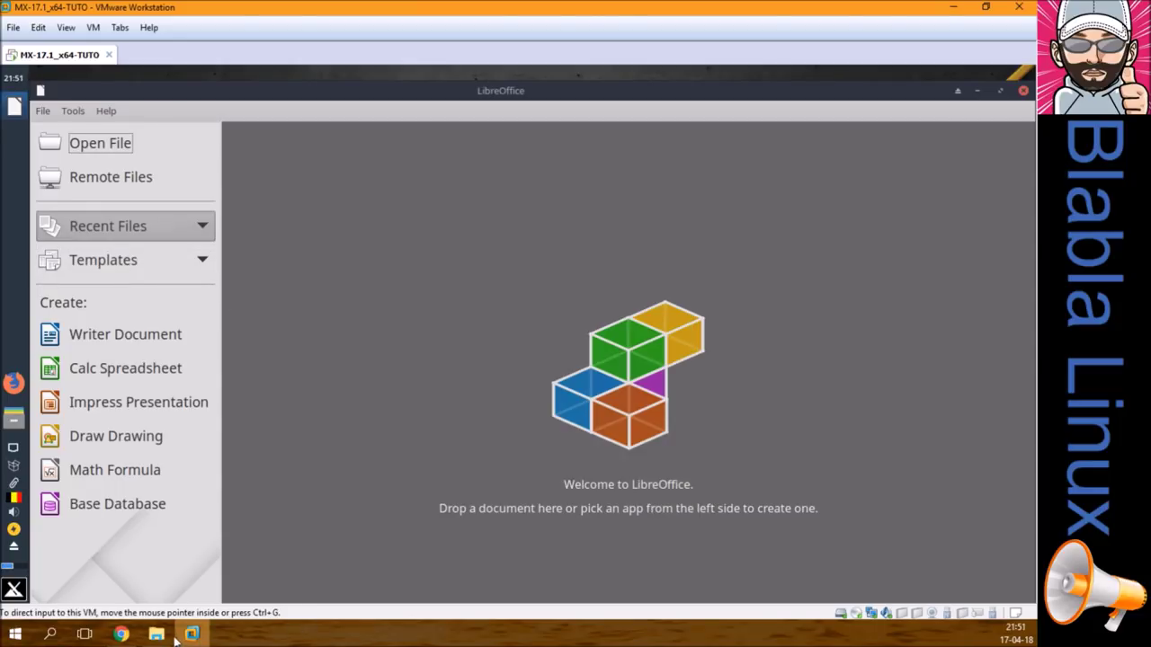
pyautogui.click(121, 634)
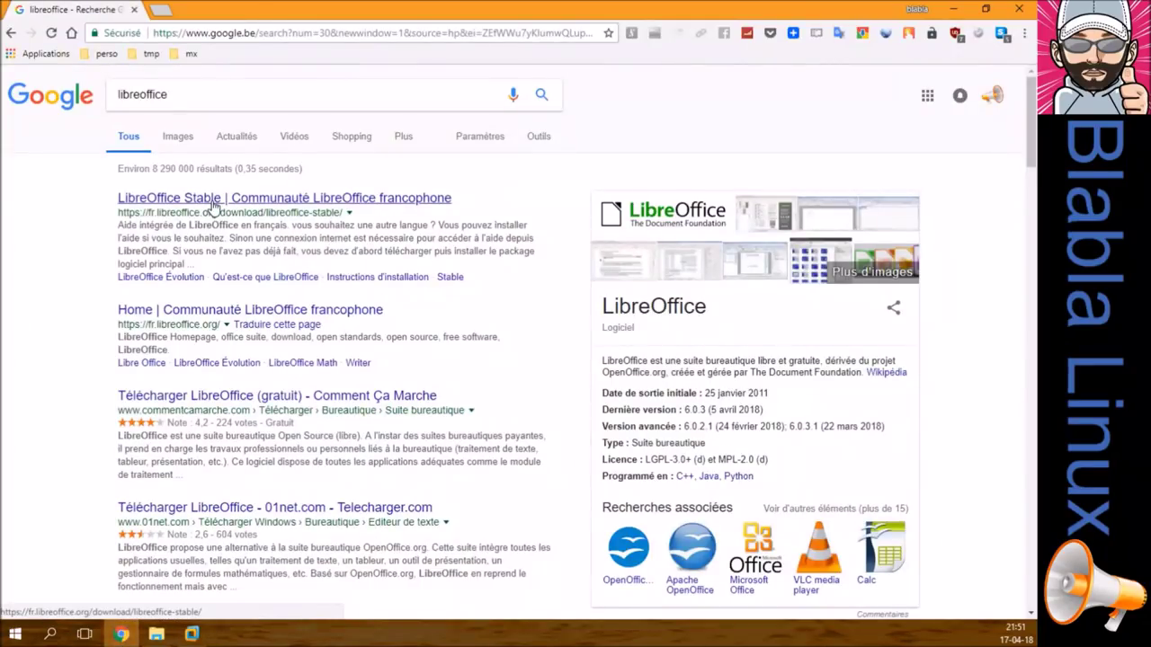
# Step: Open fr.libreoffice.org's TÉLÉCHARGER > LibreOffice Stable page, offering version 5.4.6 for Windows
pyautogui.click(213, 209)
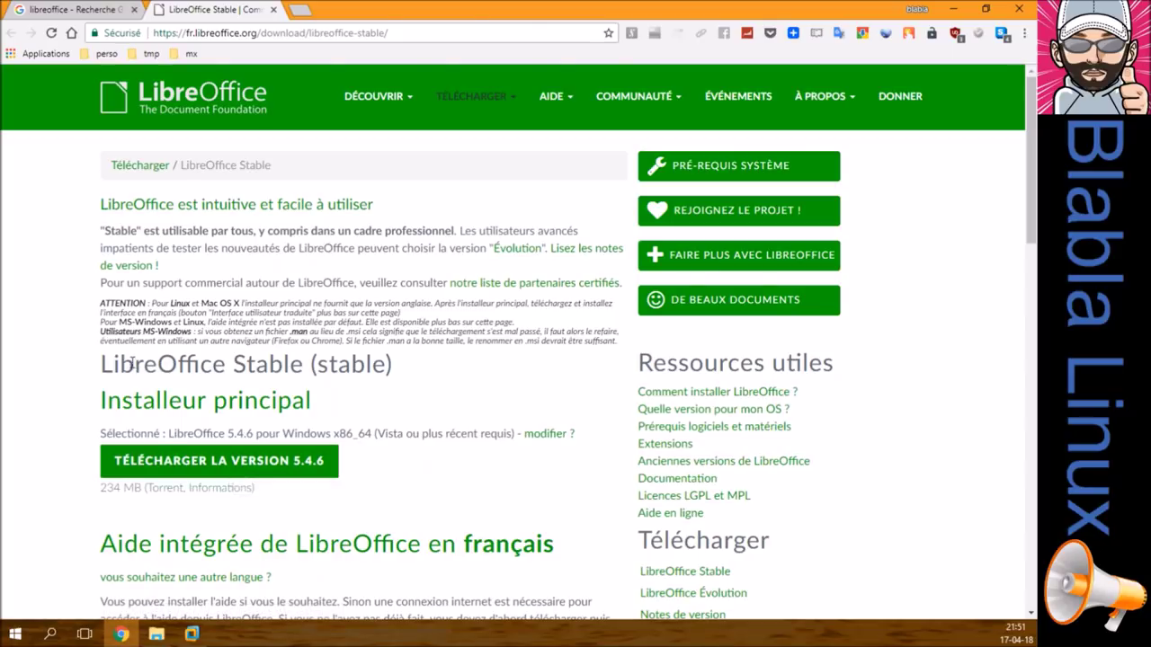
pyautogui.moveTo(102, 363); pyautogui.dragTo(303, 357)
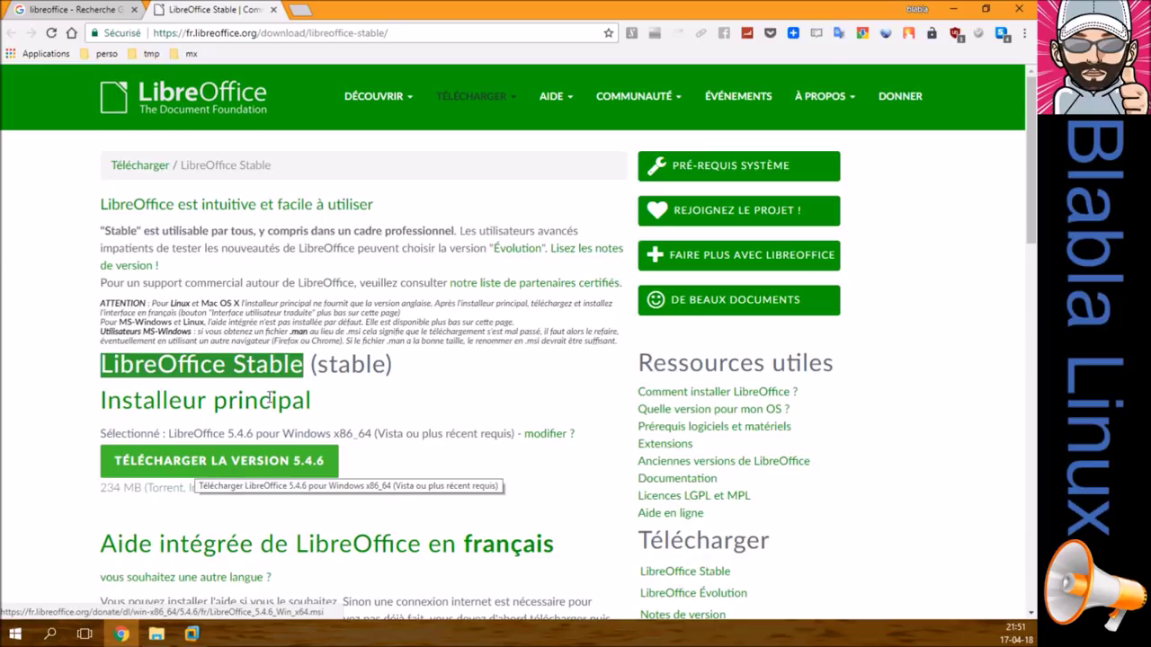
pyautogui.click(509, 100)
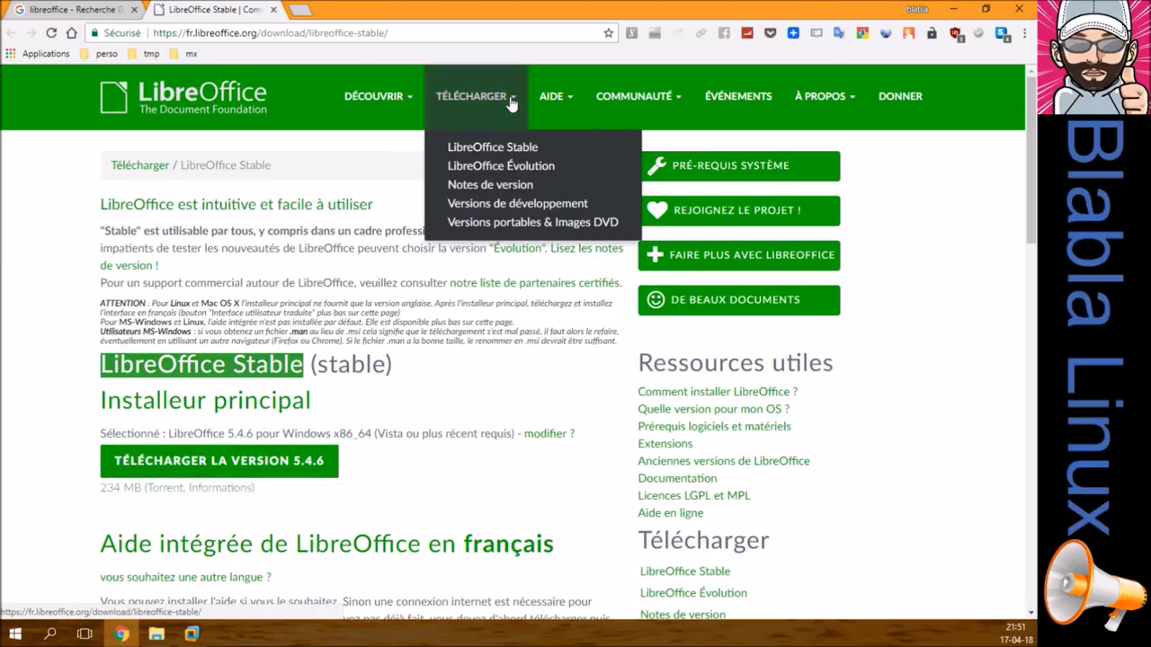
pyautogui.click(495, 154)
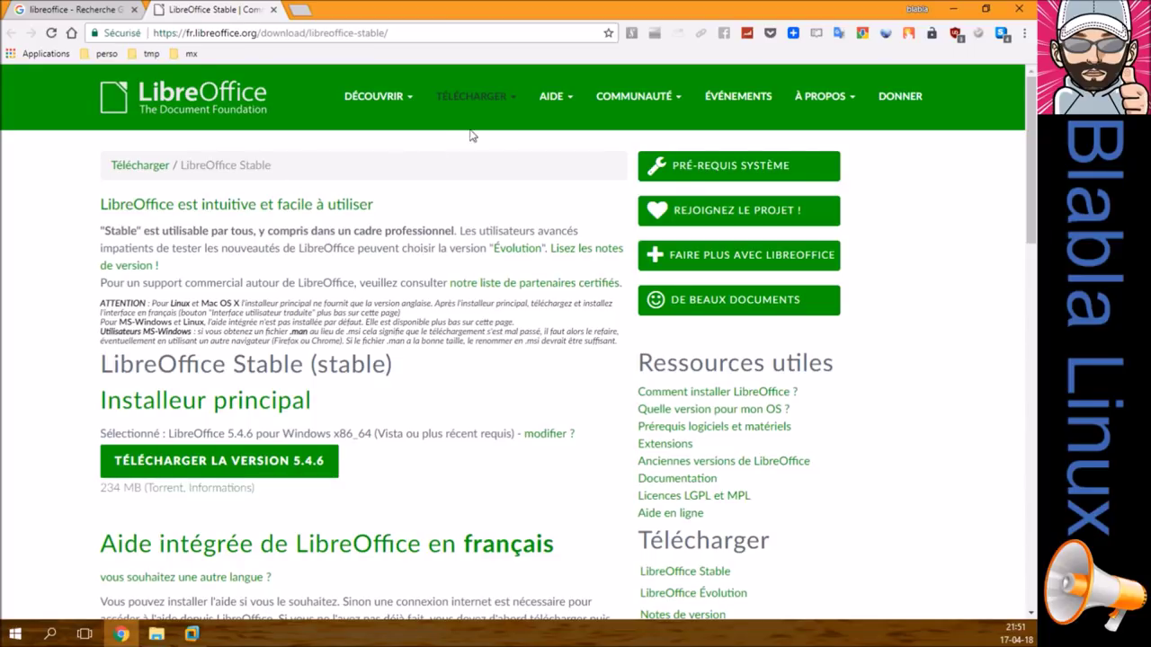
pyautogui.moveTo(510, 102)
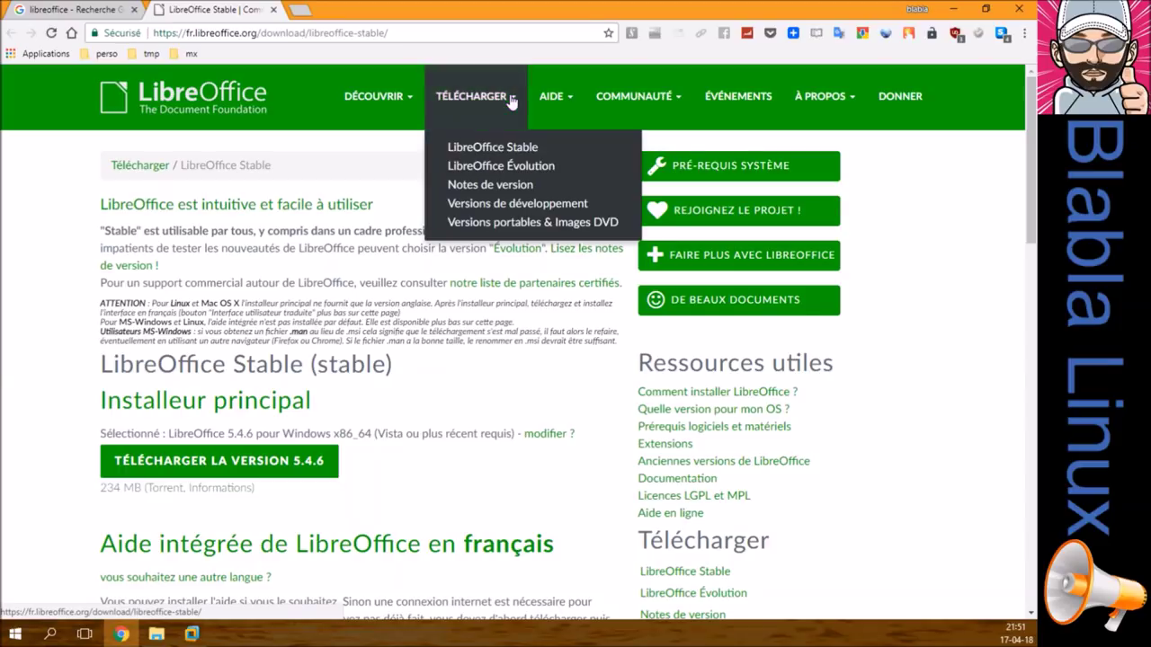
# Step: View the LibreOffice Évolution 6.0.3 page, then close the tab and go to the google.be homepage
pyautogui.click(530, 173)
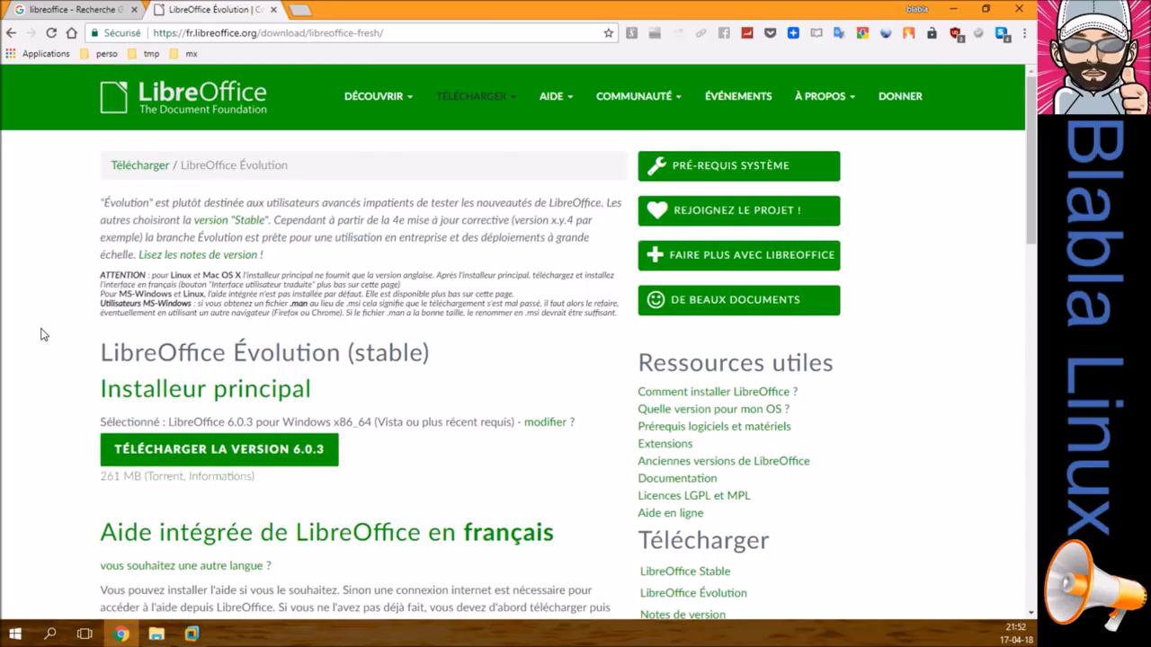
pyautogui.moveTo(514, 99)
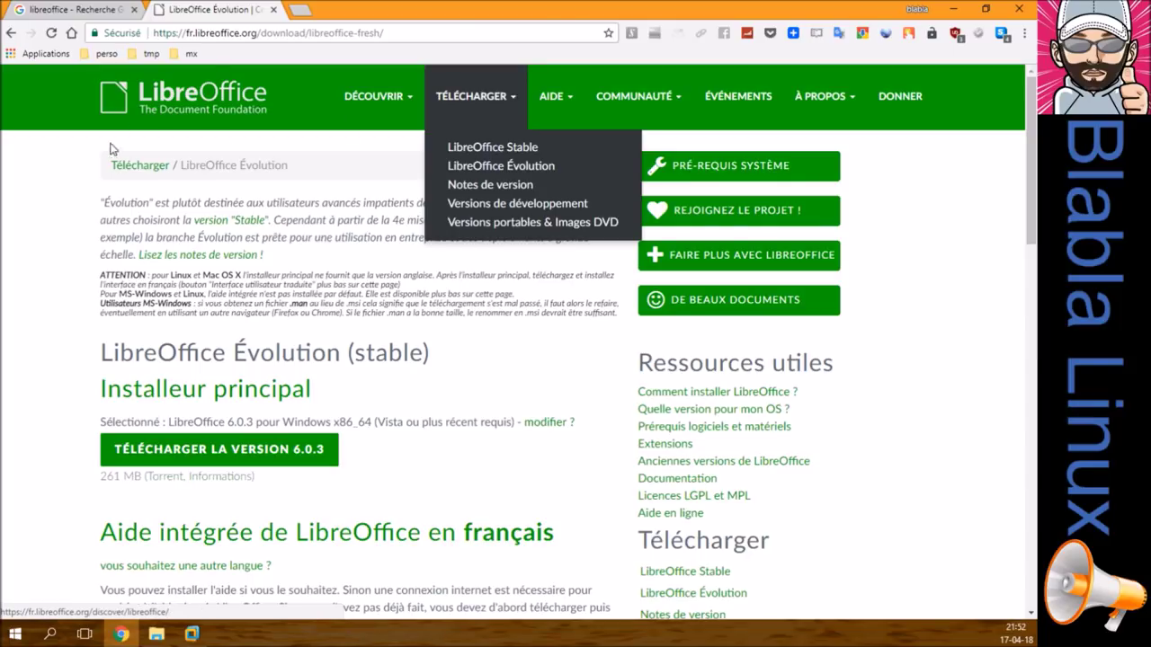
pyautogui.click(274, 9)
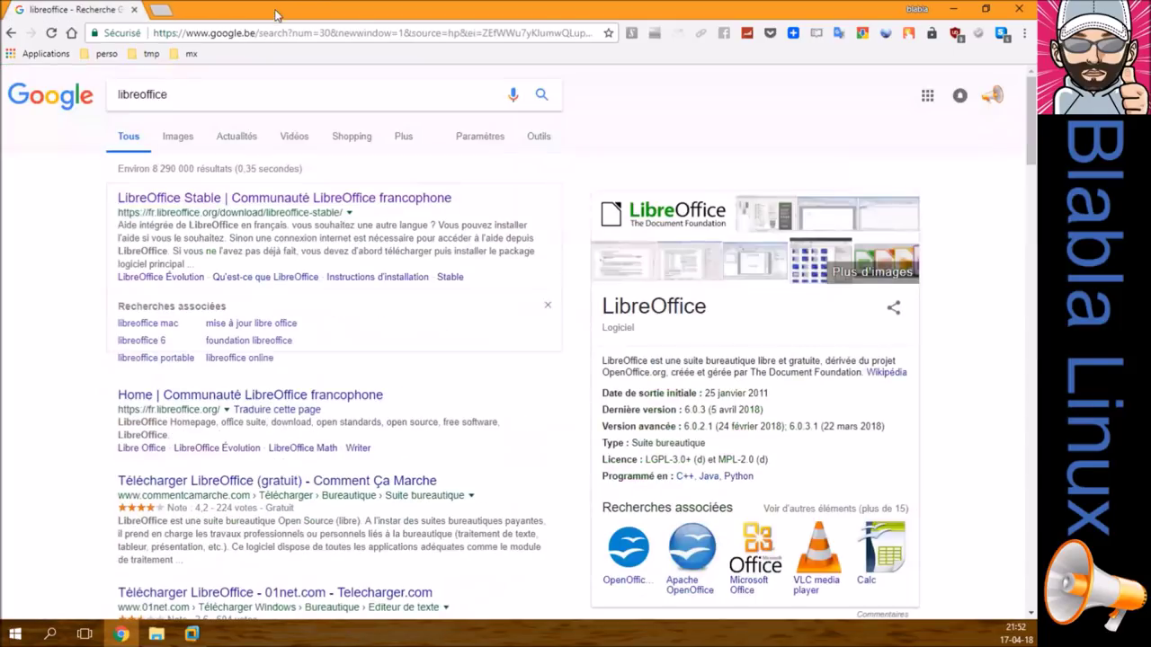
pyautogui.click(71, 33)
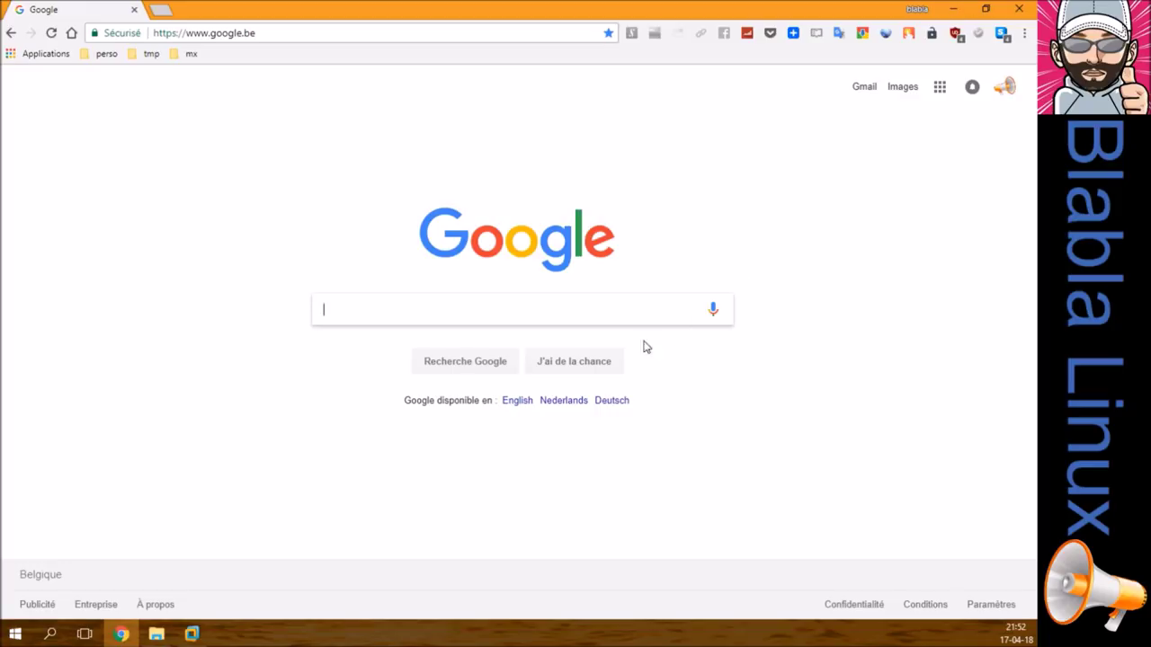
# Step: Bring the virtual machine forward and switch it to full screen in Exclusive Mode
pyautogui.click(206, 635)
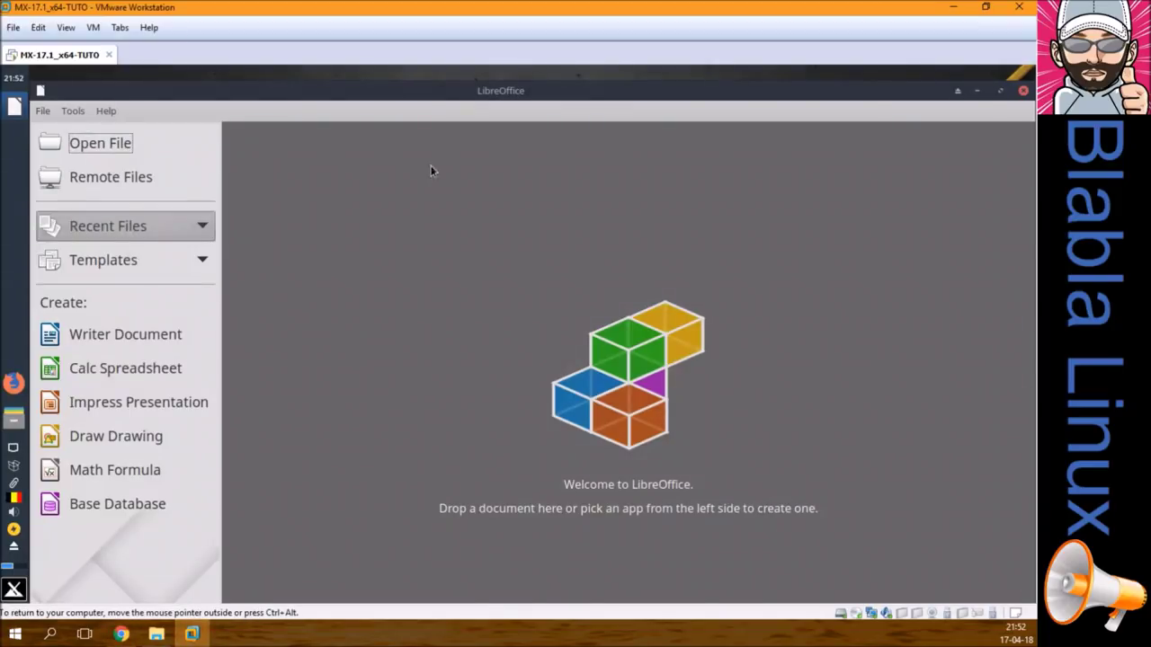
pyautogui.click(72, 29)
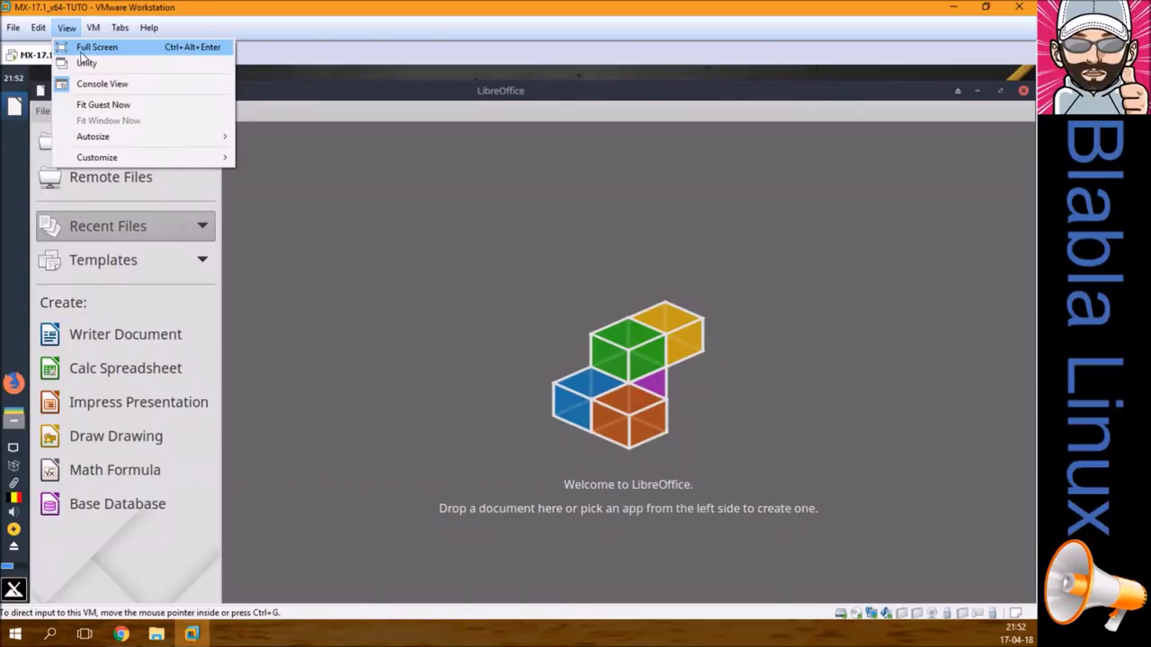
pyautogui.click(94, 47)
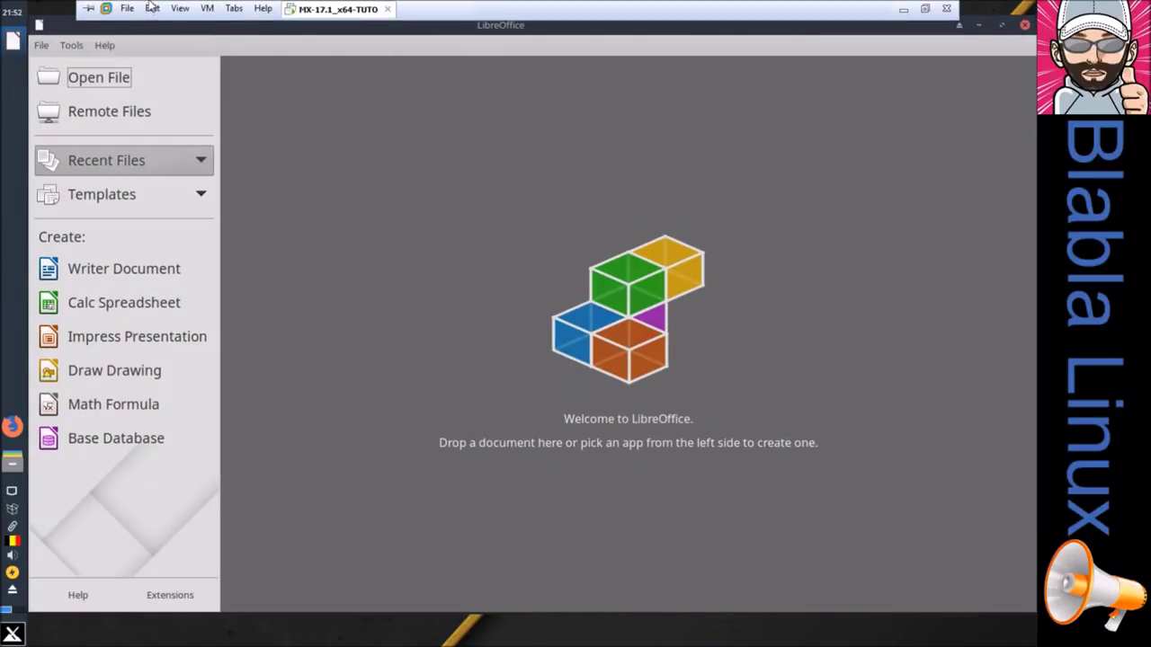
pyautogui.click(179, 8)
pyautogui.click(202, 45)
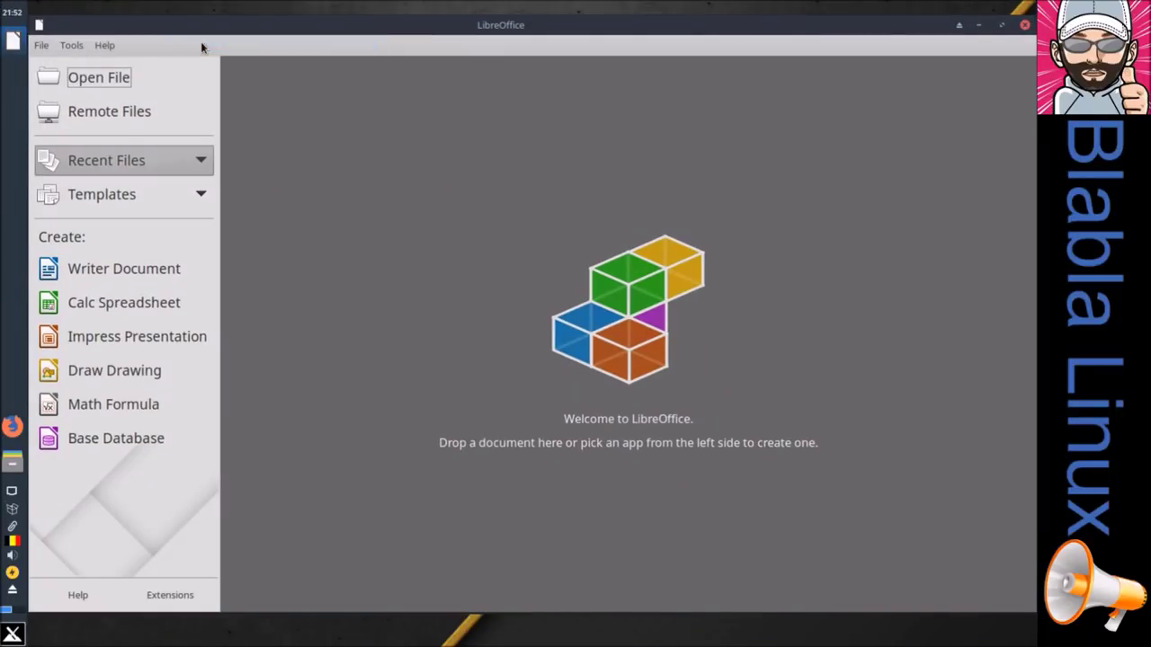
# Step: Create a new Writer document from the Start Center and maximize its window
pyautogui.click(139, 268)
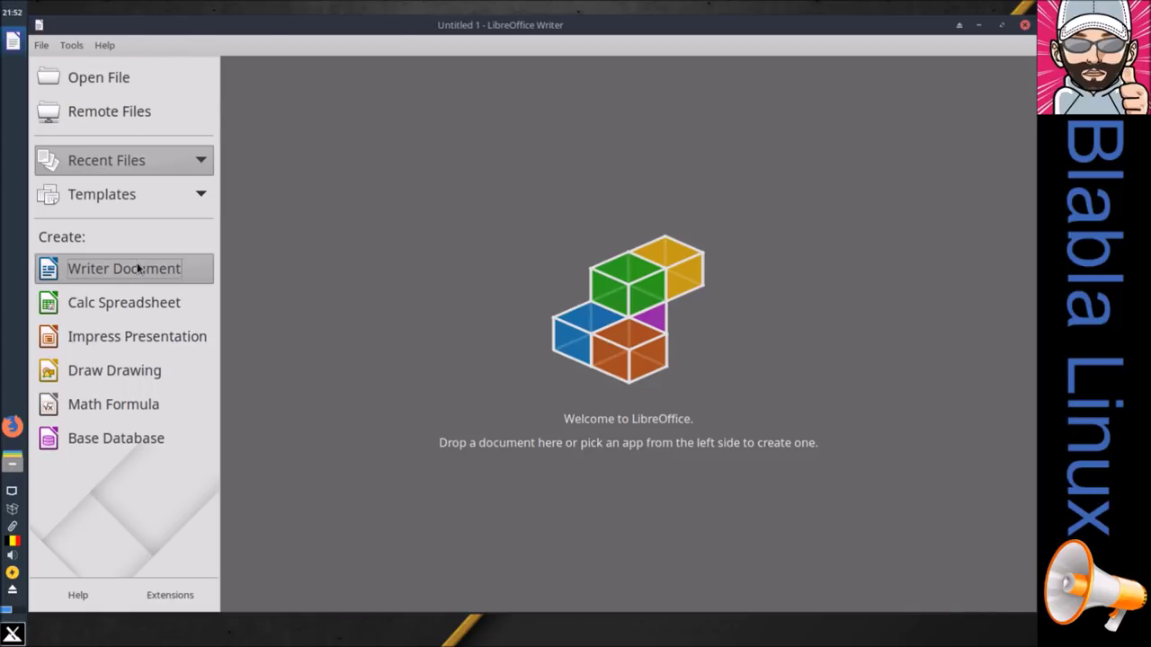
pyautogui.click(1002, 24)
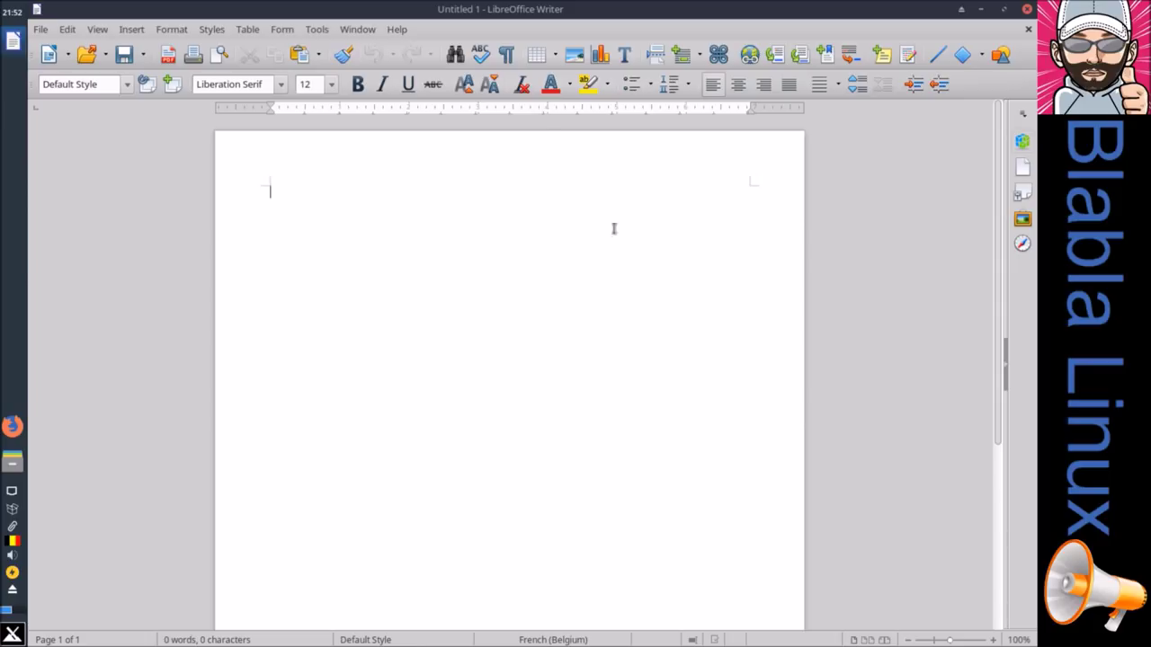
pyautogui.click(13, 636)
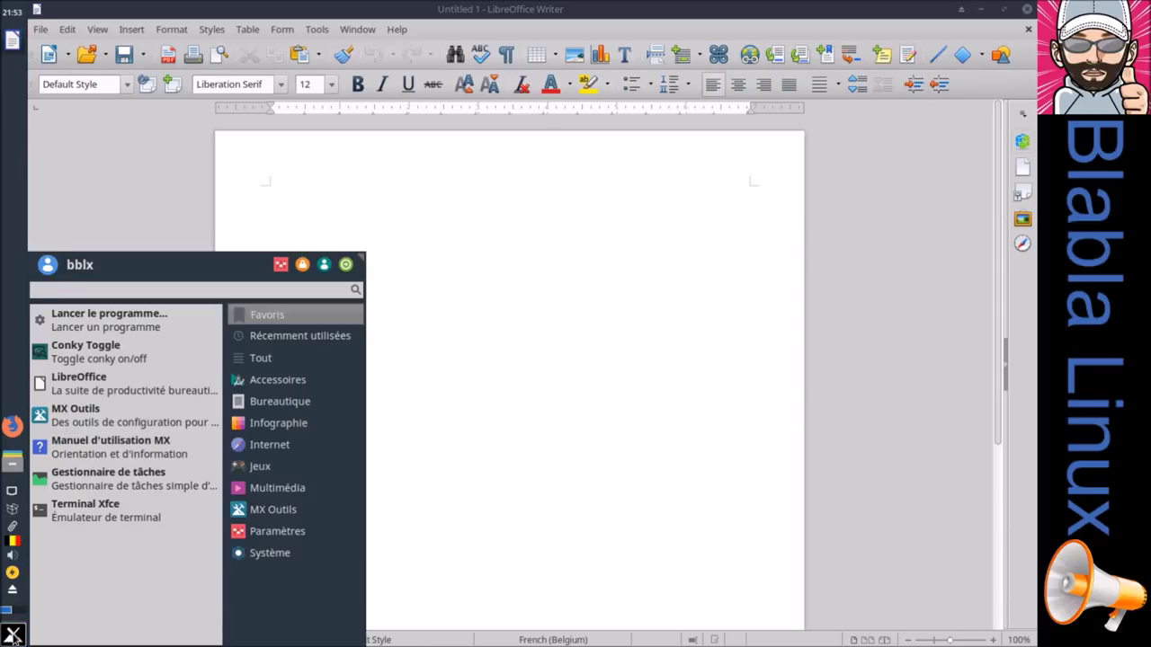
# Step: Launch Synaptic from a 'logi' menu search and authenticate with the root password
pyautogui.write('logi')
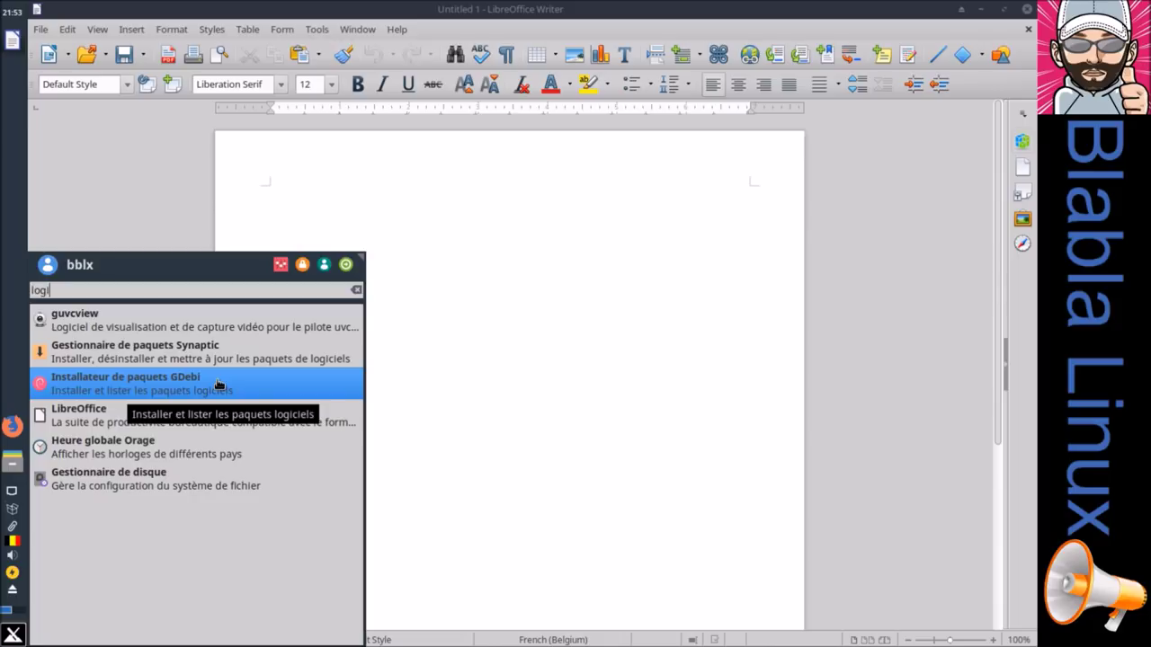
pyautogui.click(194, 353)
pyautogui.write('********')
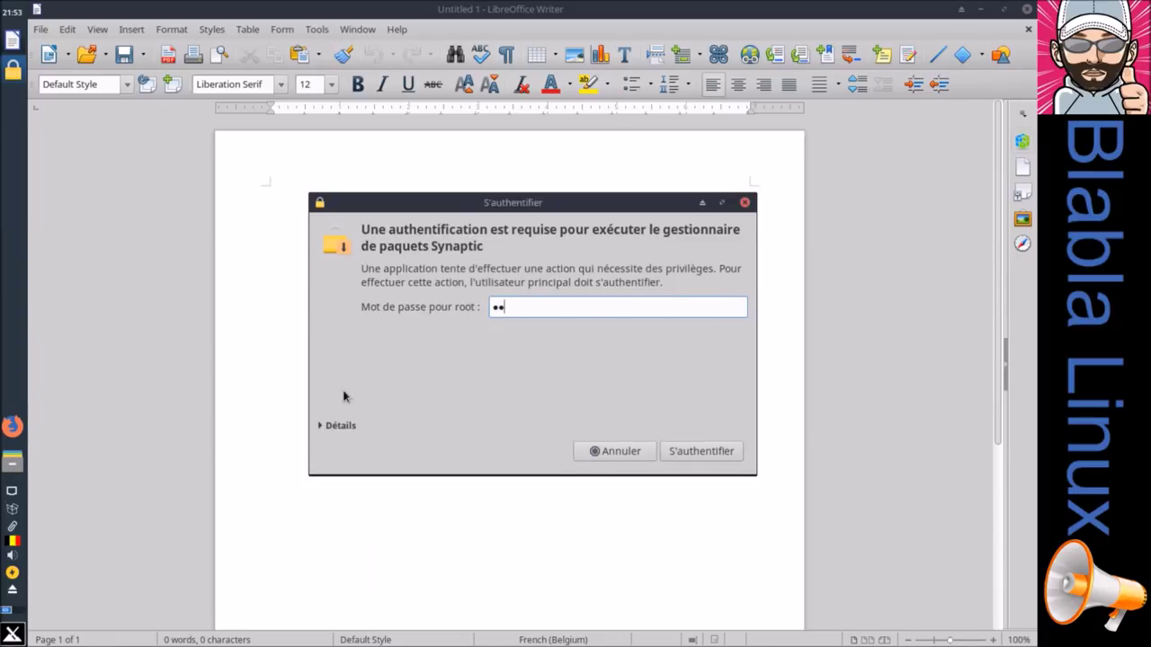
pyautogui.write('***')
pyautogui.press('Return')
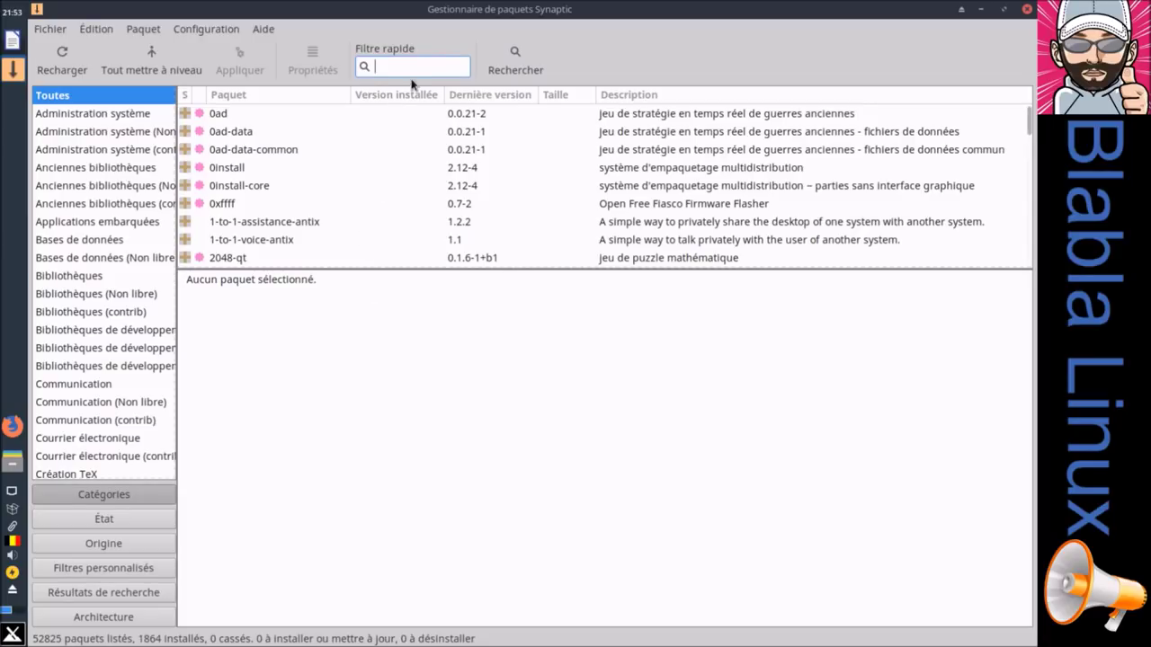
# Step: Check LibreOffice's version in Writer's Help > About, then return to Synaptic
pyautogui.click(13, 39)
pyautogui.click(397, 30)
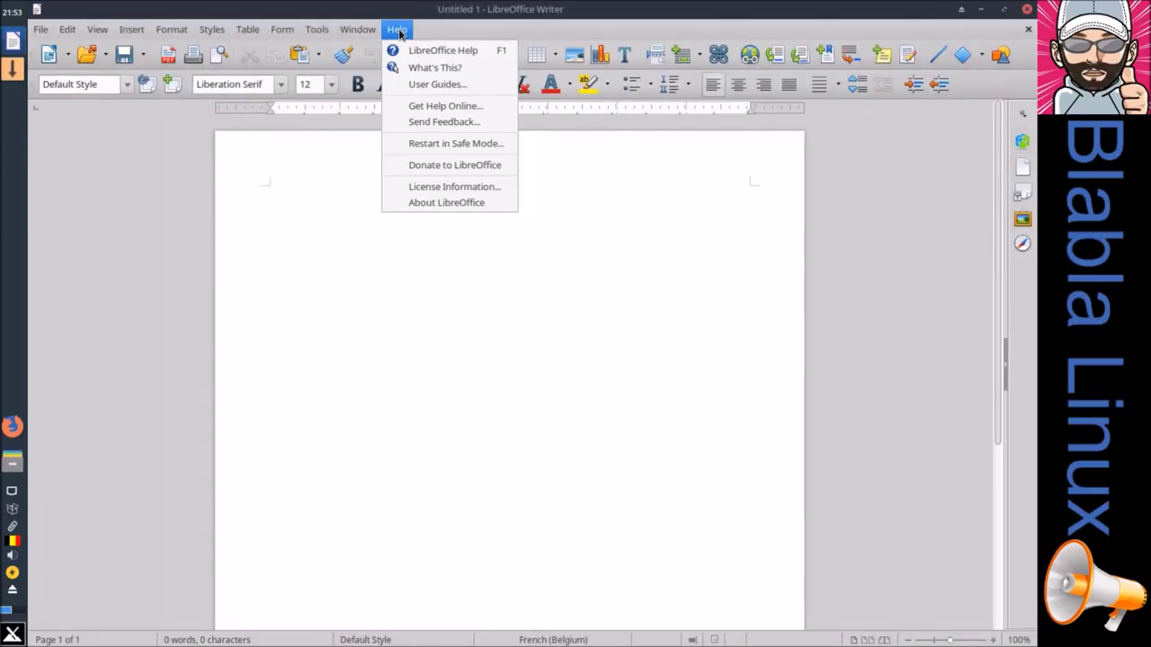
pyautogui.click(408, 205)
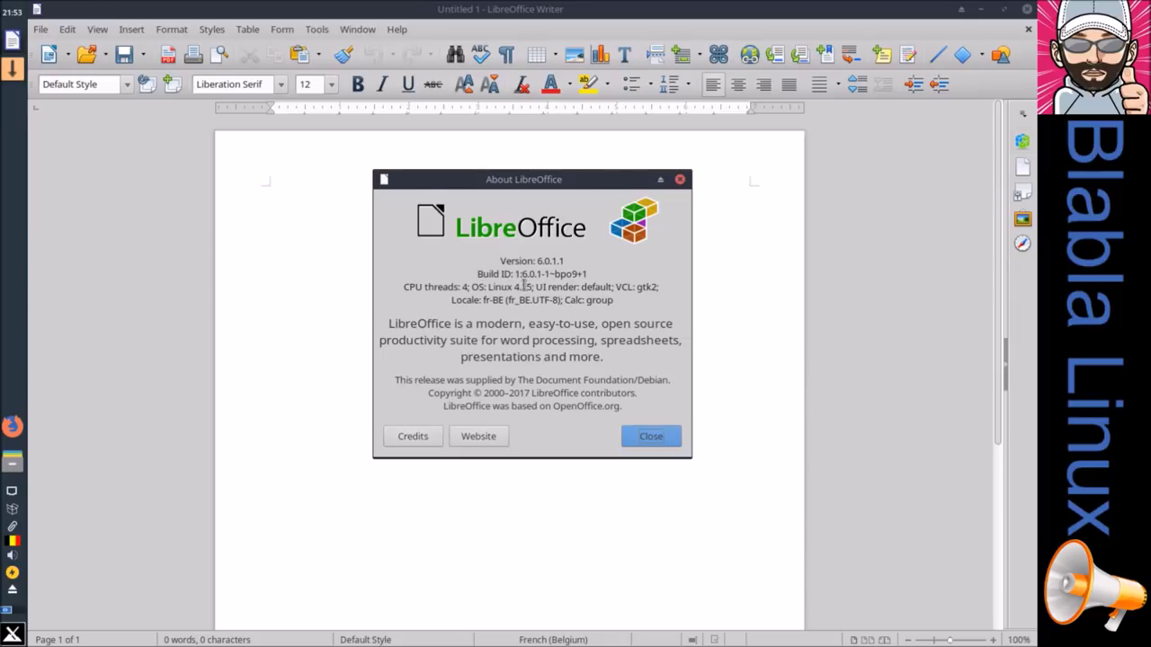
pyautogui.click(630, 441)
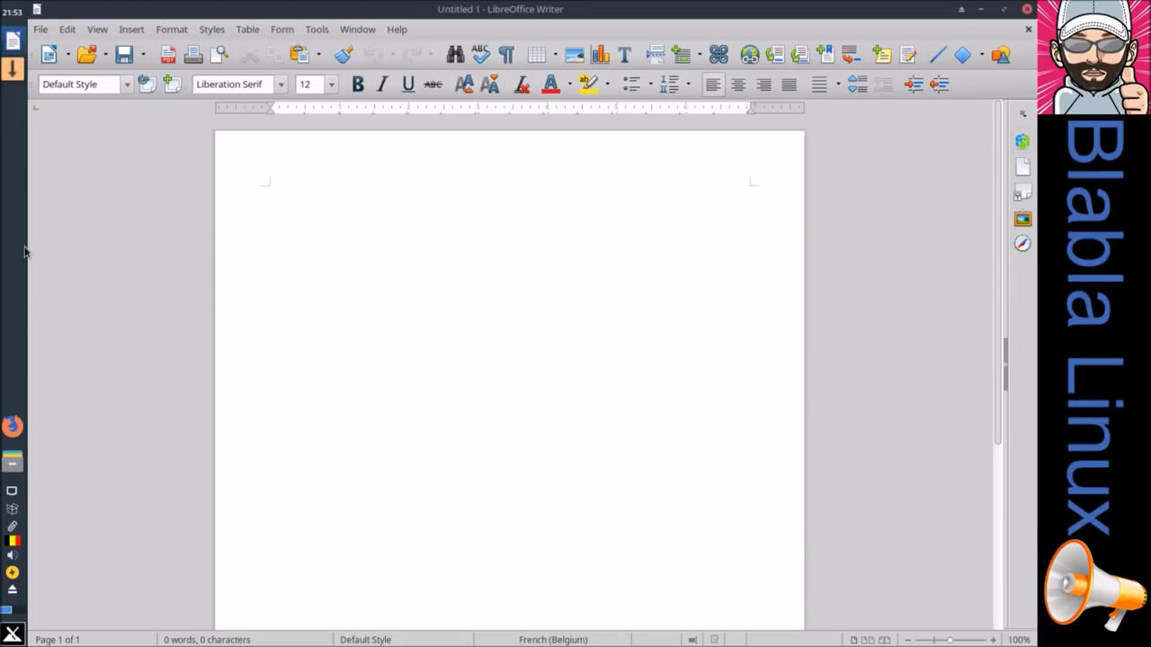
pyautogui.click(12, 68)
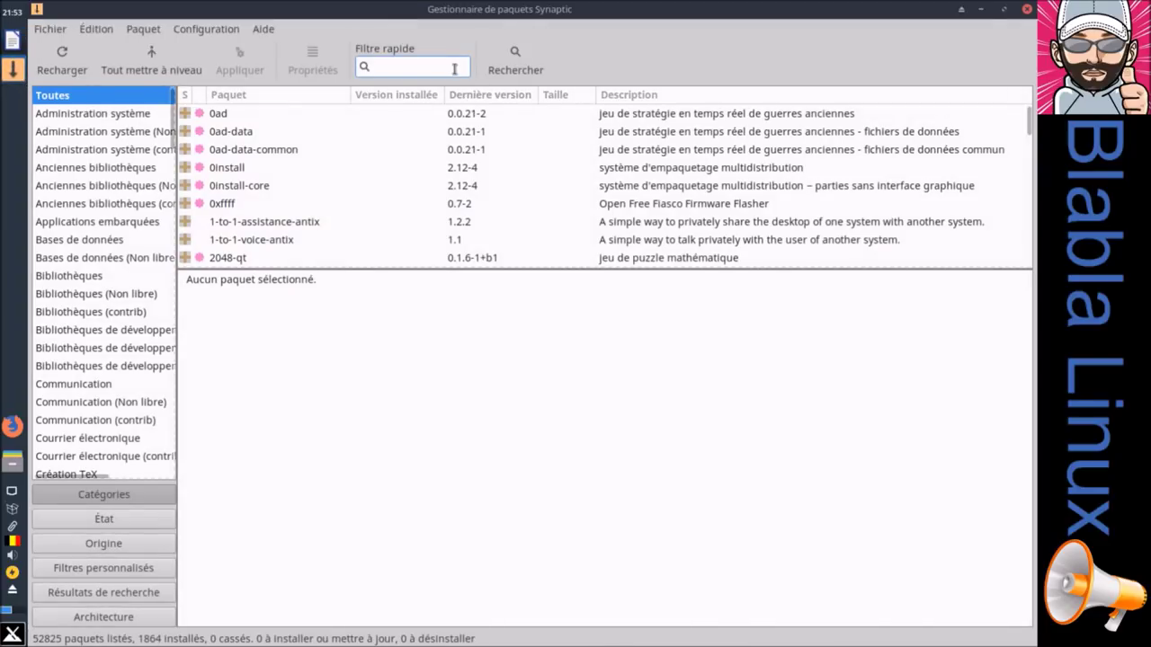
# Step: Filter Synaptic's package list for libreoffice and select libreoffice-help-fr
pyautogui.write('libreoffice')
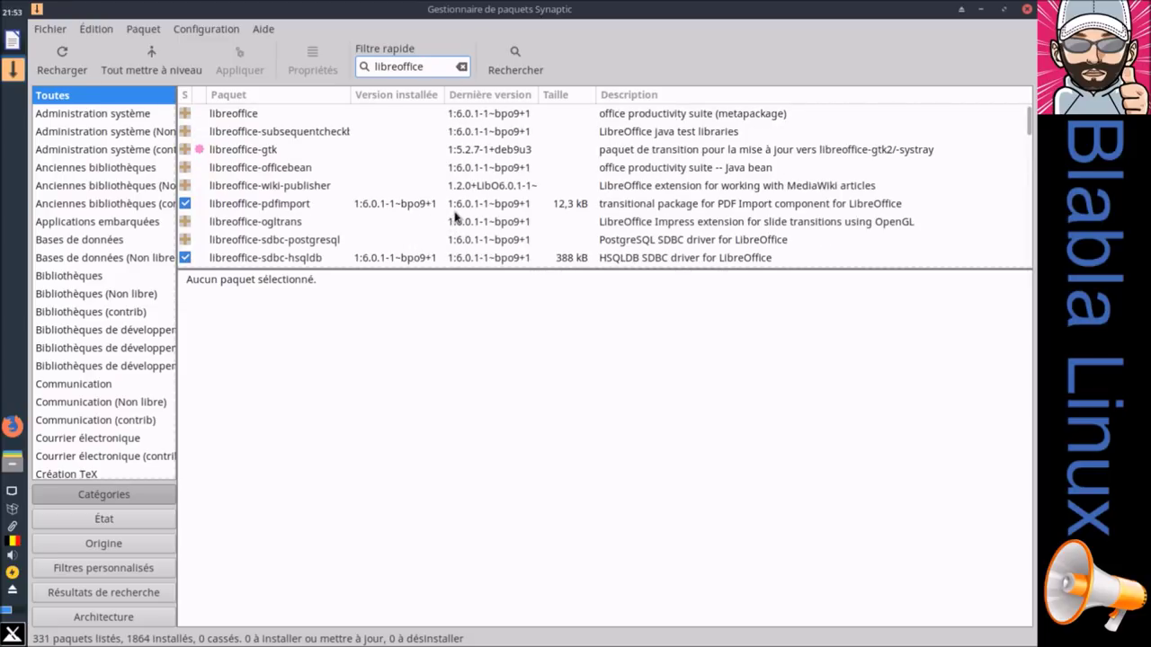
pyautogui.scroll(-10, 455, 215)
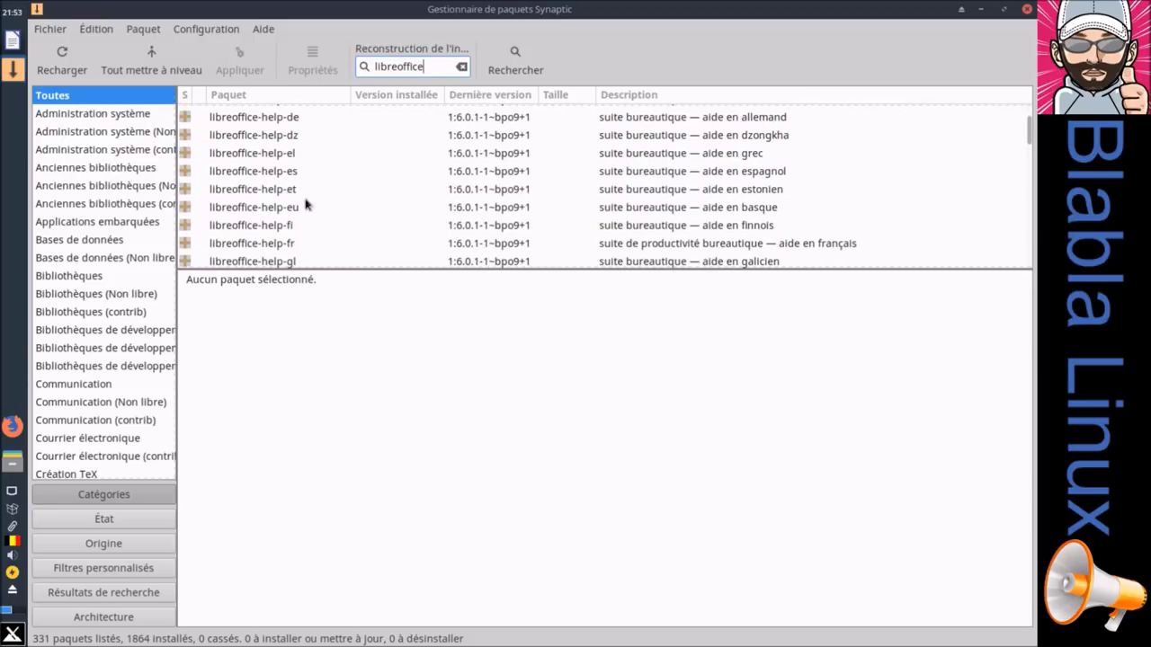
pyautogui.click(256, 245)
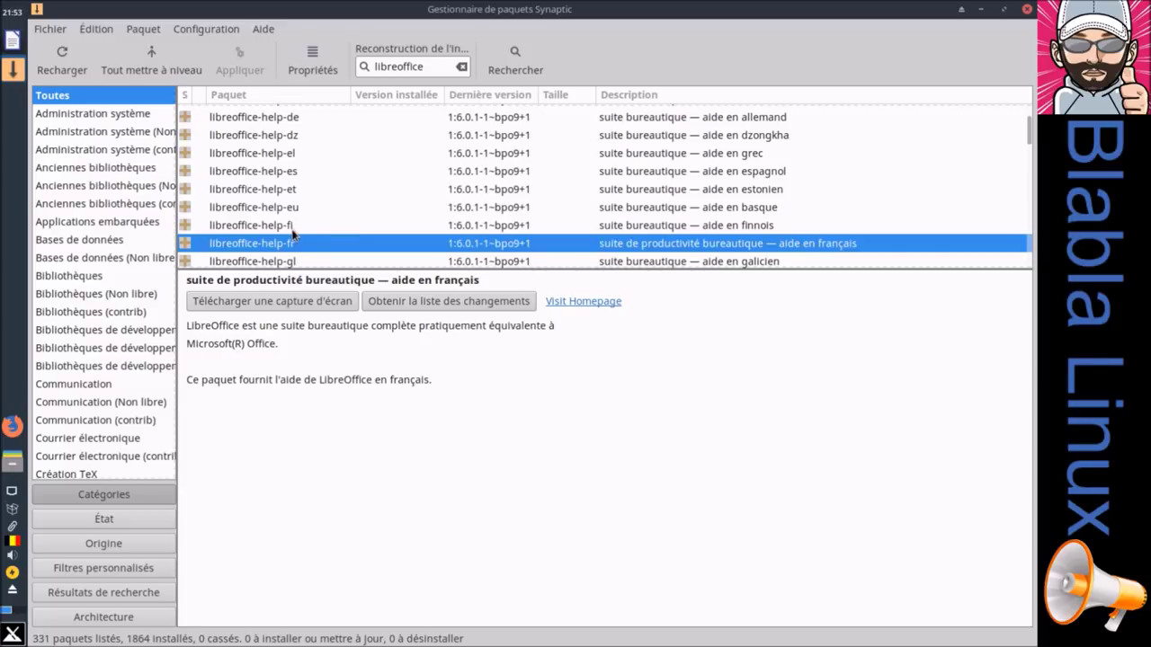
# Step: Scroll down to libreoffice-l10n-fr and select it to read its description
pyautogui.scroll(-2, 292, 234)
pyautogui.scroll(10, 292, 234)
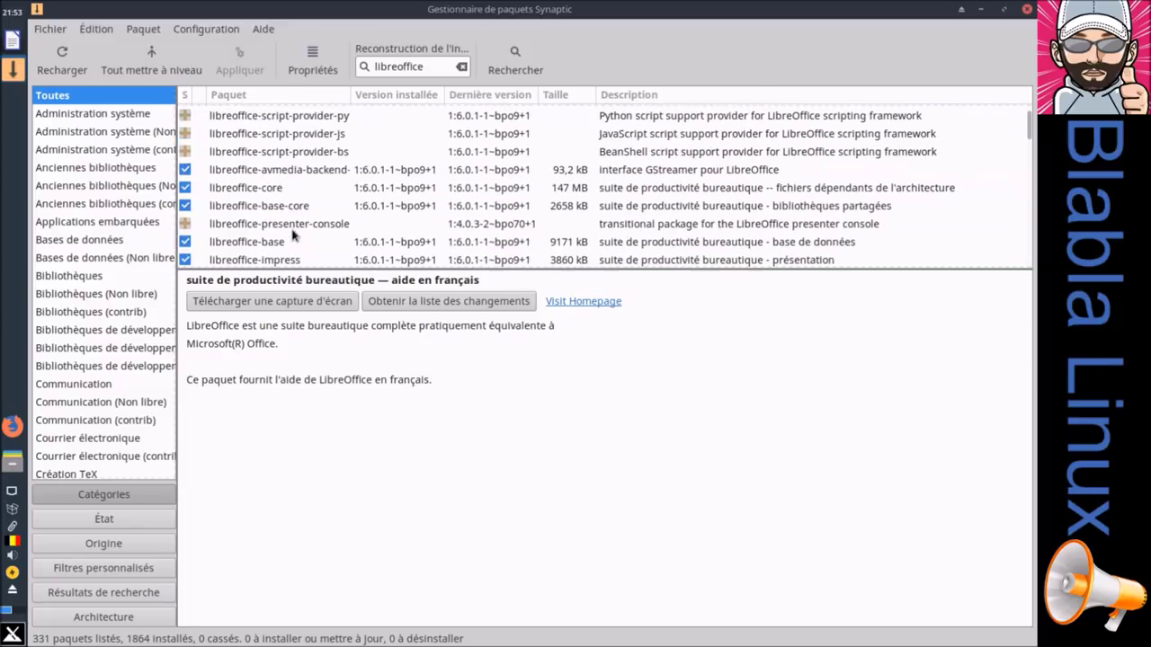
pyautogui.scroll(-12, 293, 236)
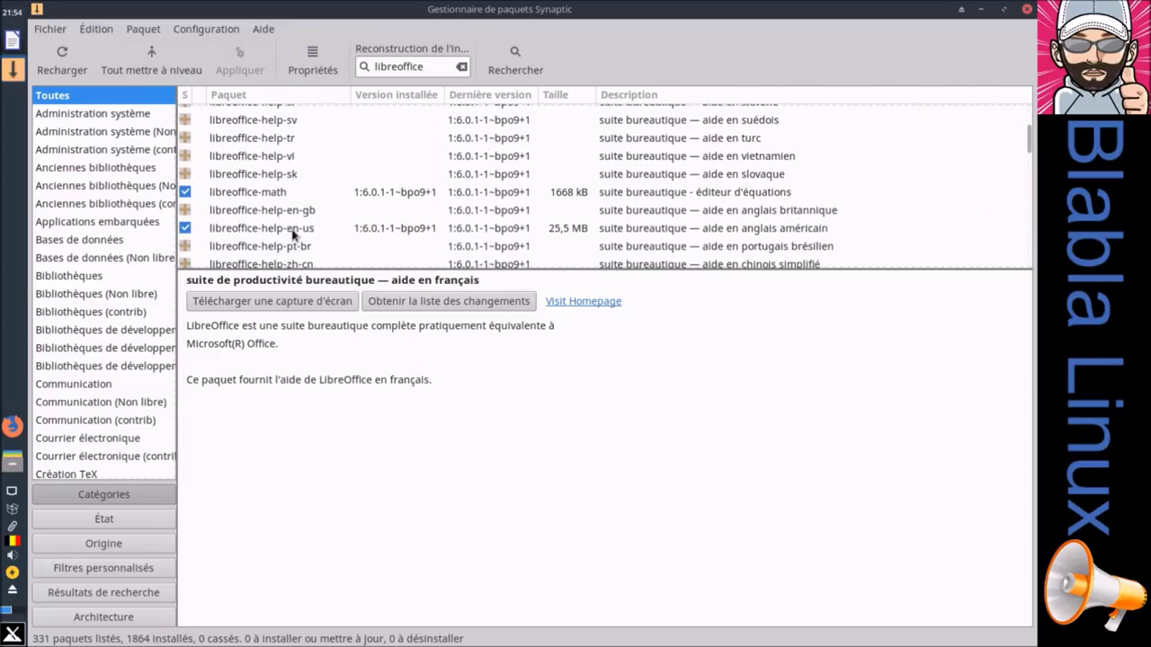
pyautogui.scroll(-8, 292, 234)
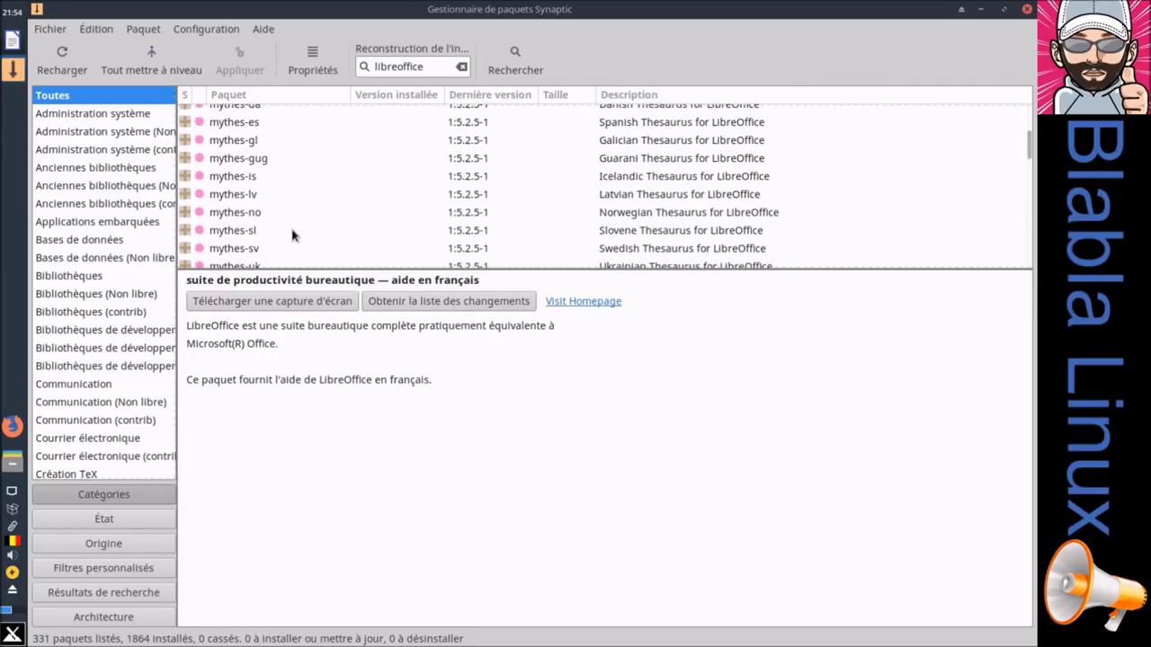
pyautogui.scroll(-1, 292, 236)
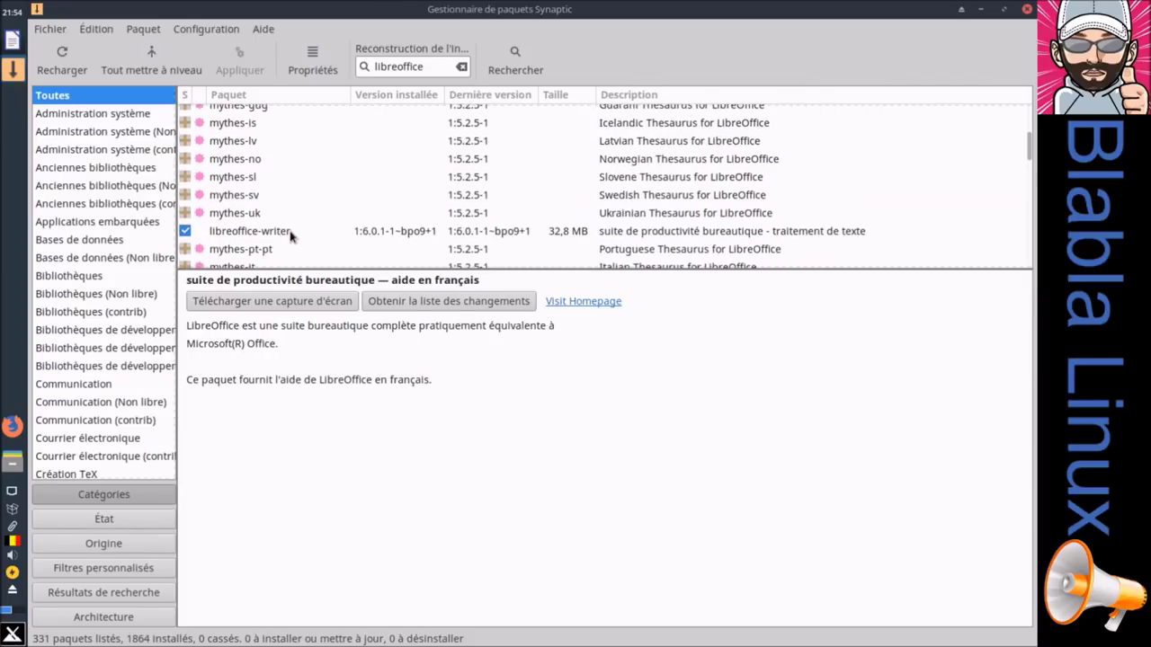
pyautogui.scroll(-2, 290, 236)
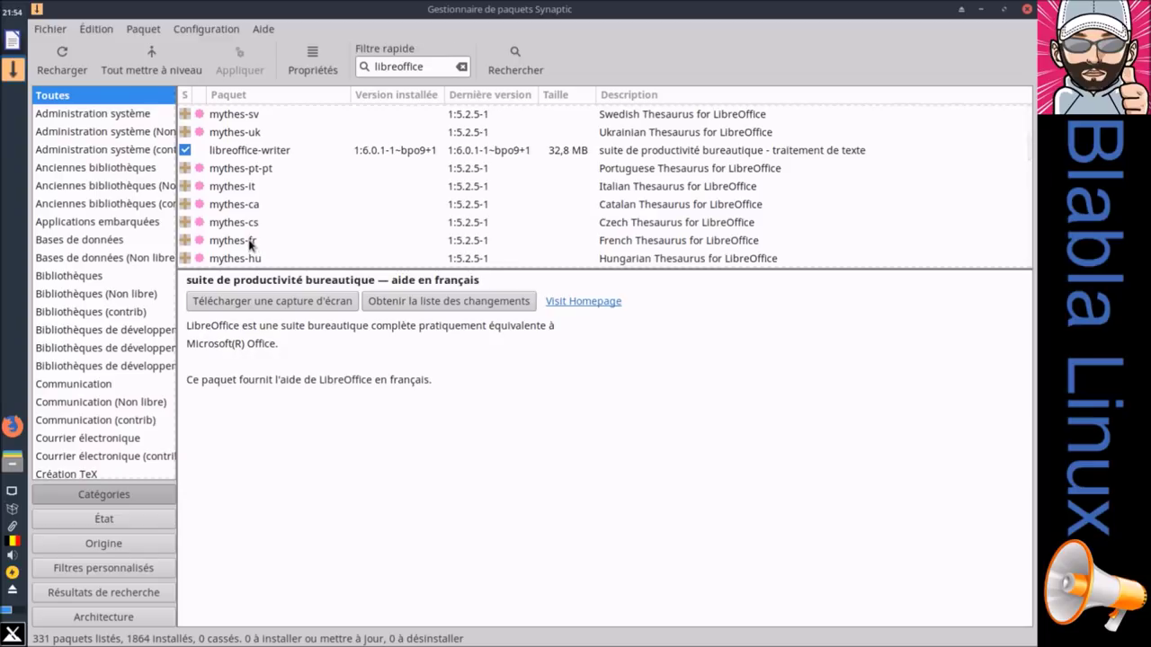
pyautogui.scroll(6, 251, 244)
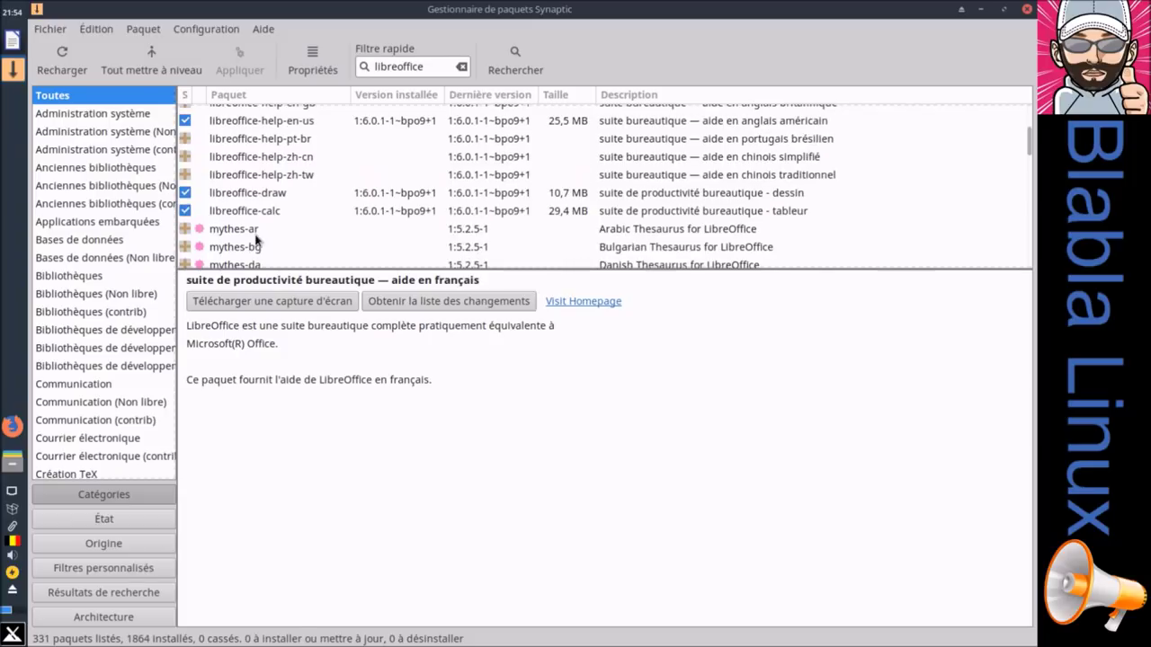
pyautogui.scroll(1, 256, 239)
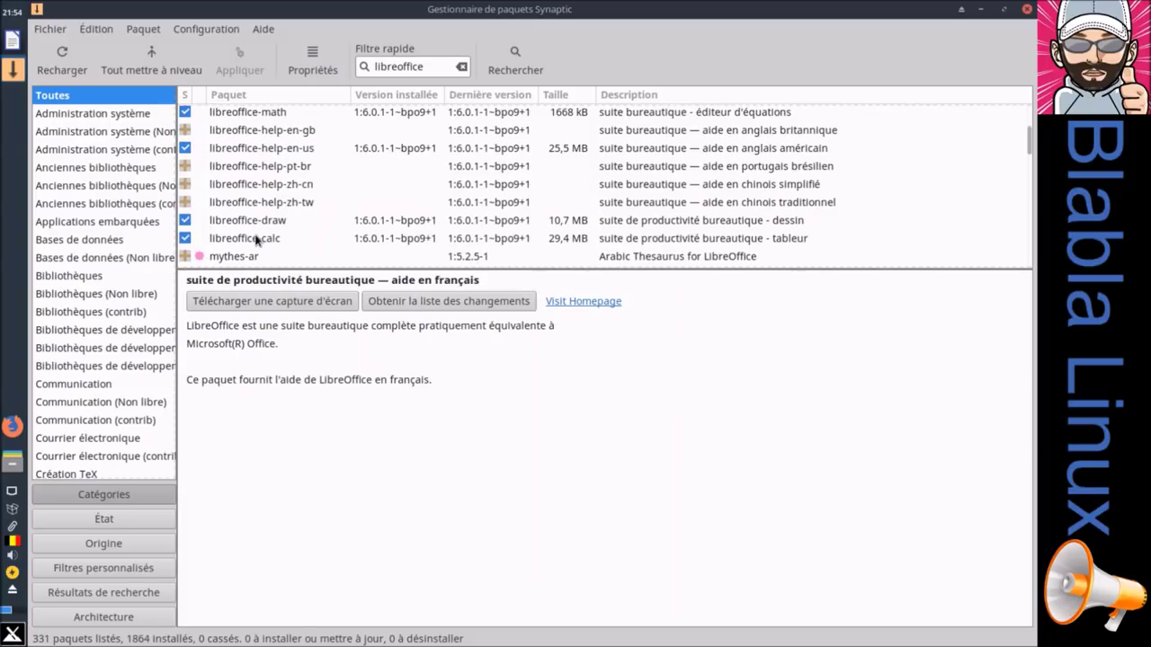
pyautogui.scroll(2, 256, 239)
pyautogui.scroll(-10, 256, 239)
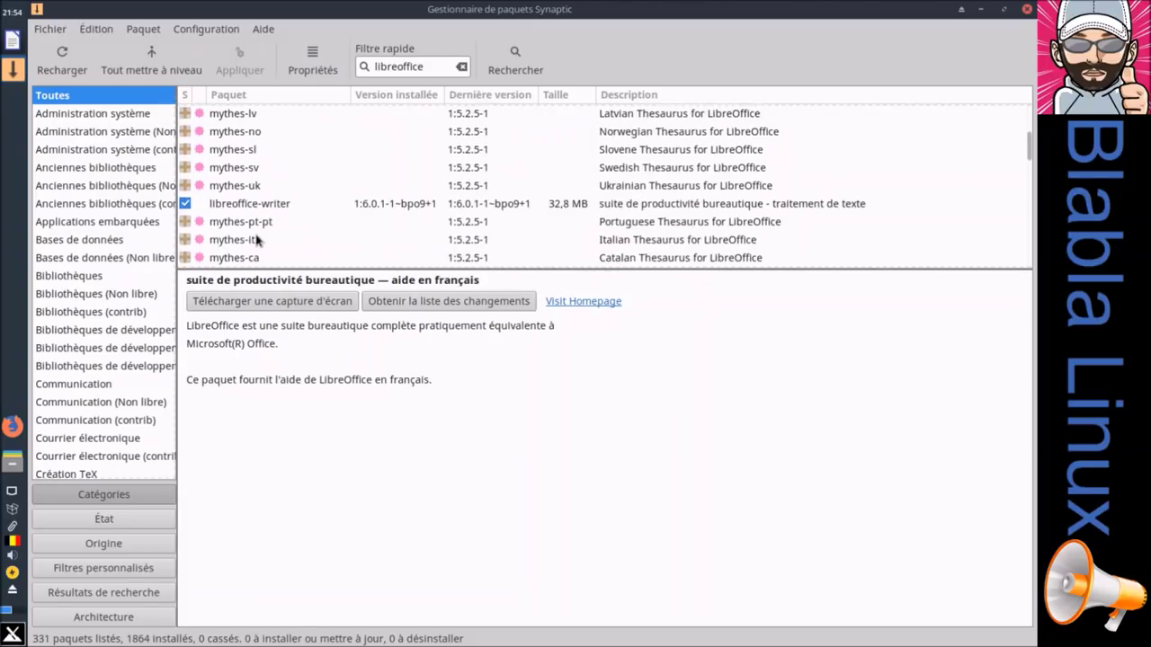
pyautogui.scroll(-8, 256, 239)
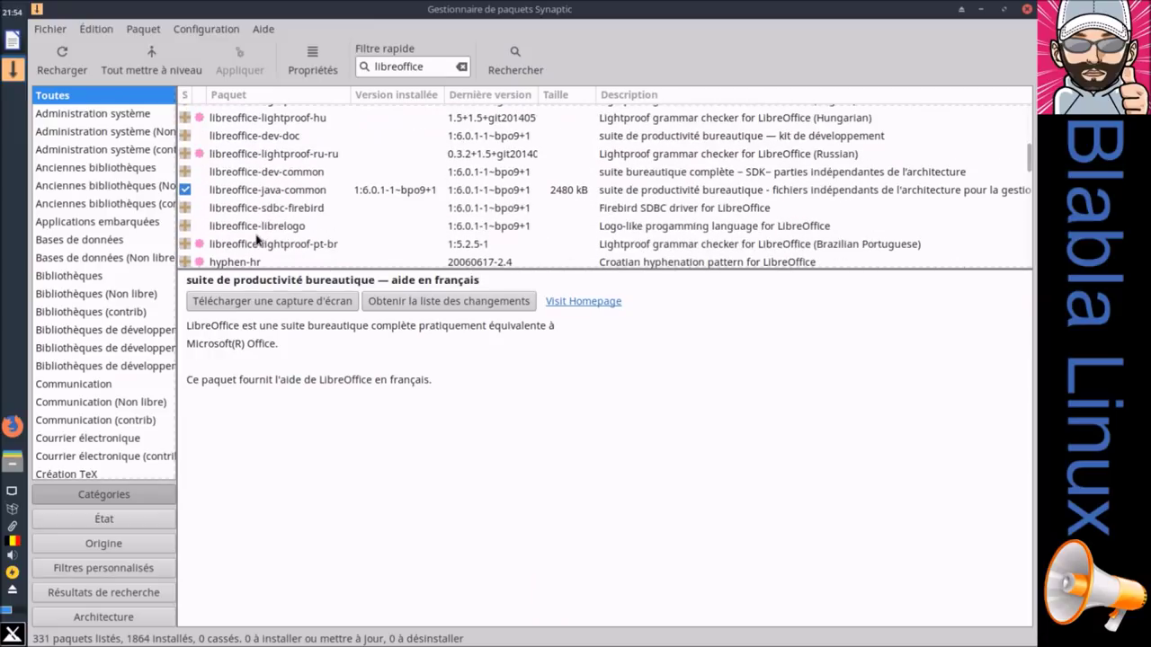
pyautogui.scroll(-8, 256, 238)
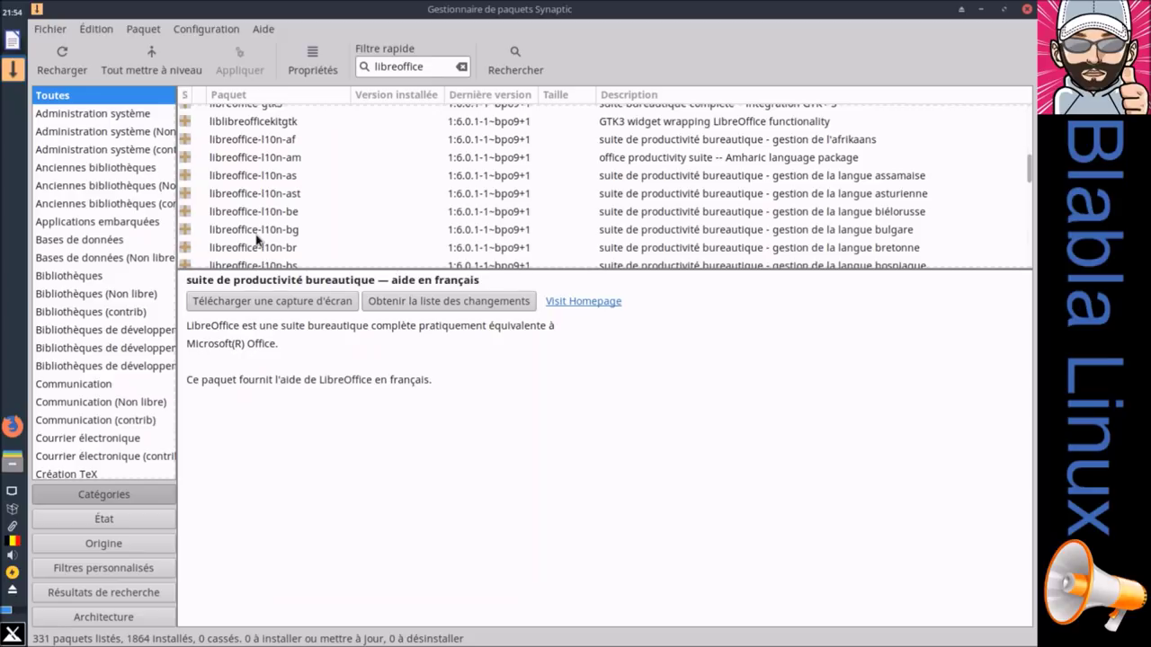
pyautogui.scroll(-1, 304, 209)
pyautogui.scroll(-1, 304, 209)
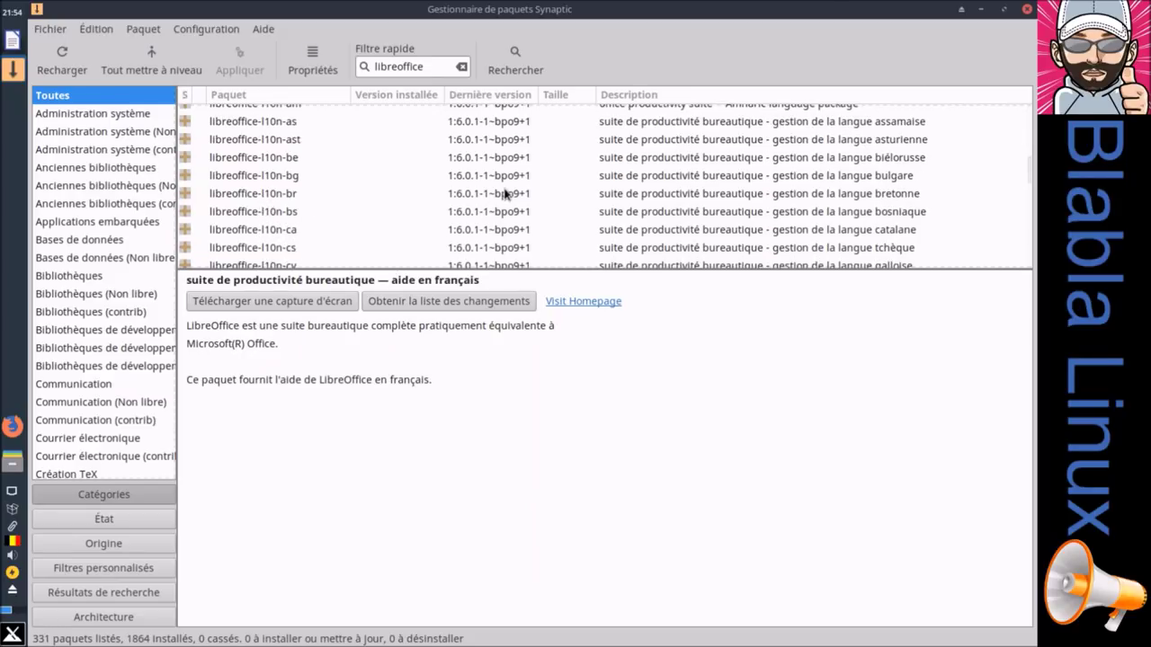
pyautogui.scroll(-2, 319, 219)
pyautogui.scroll(-3, 319, 219)
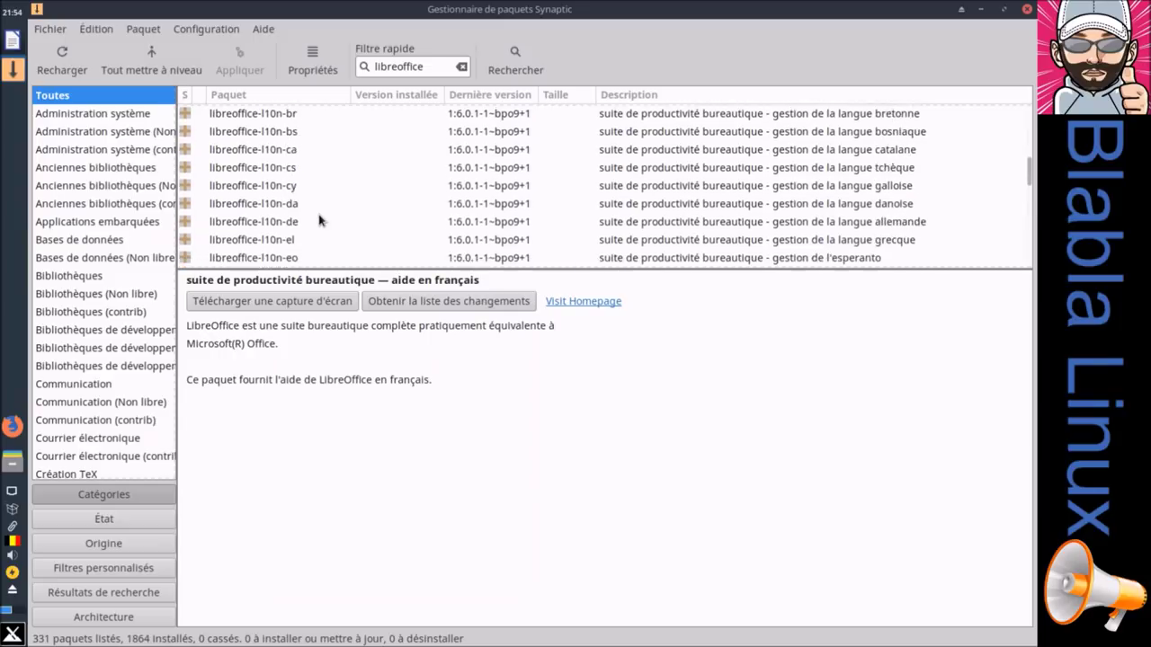
pyautogui.scroll(-2, 319, 219)
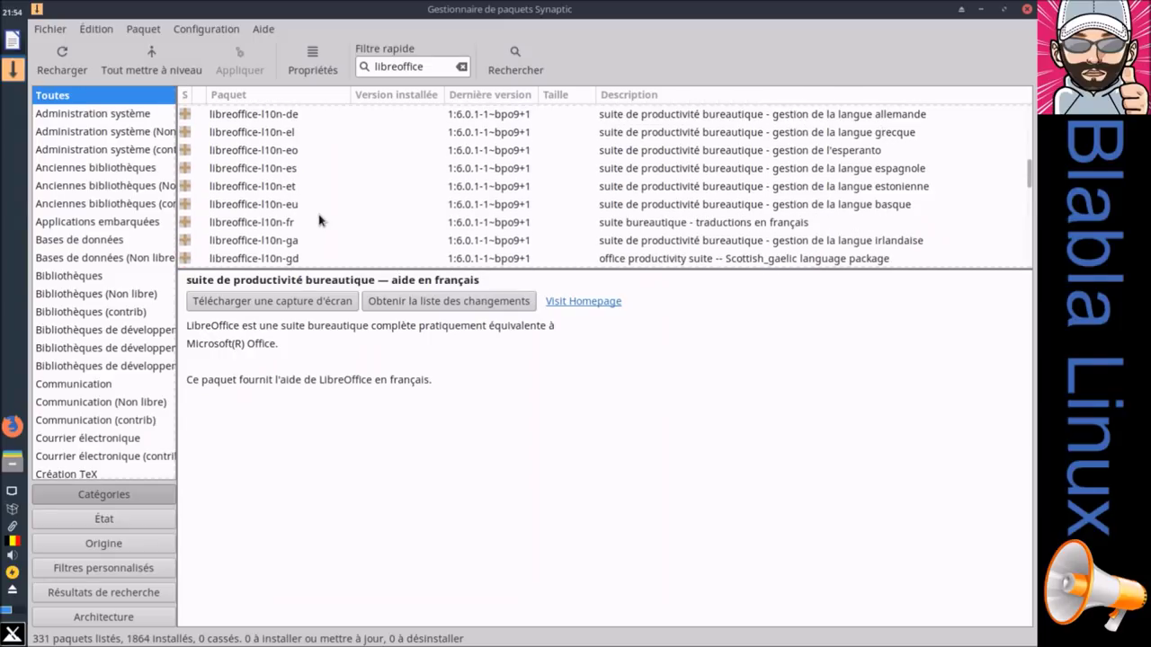
pyautogui.click(284, 224)
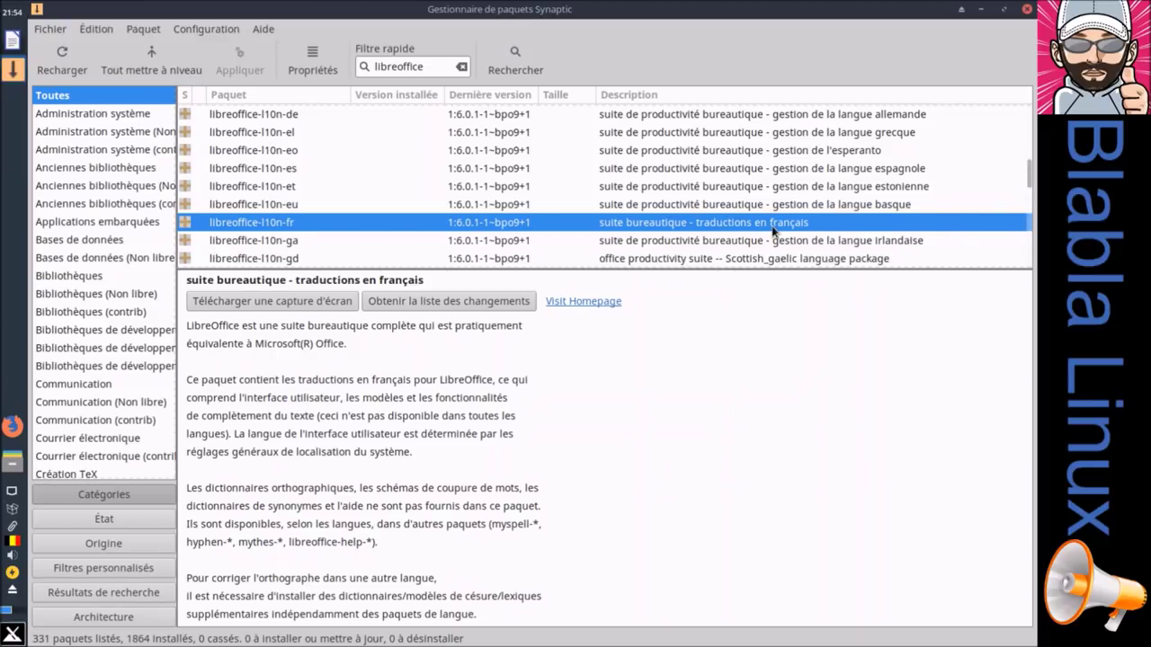
# Step: Mark libreoffice-l10n-fr for installation, apply it, and let the progress window auto-close
pyautogui.rightClick(773, 231)
pyautogui.click(652, 260)
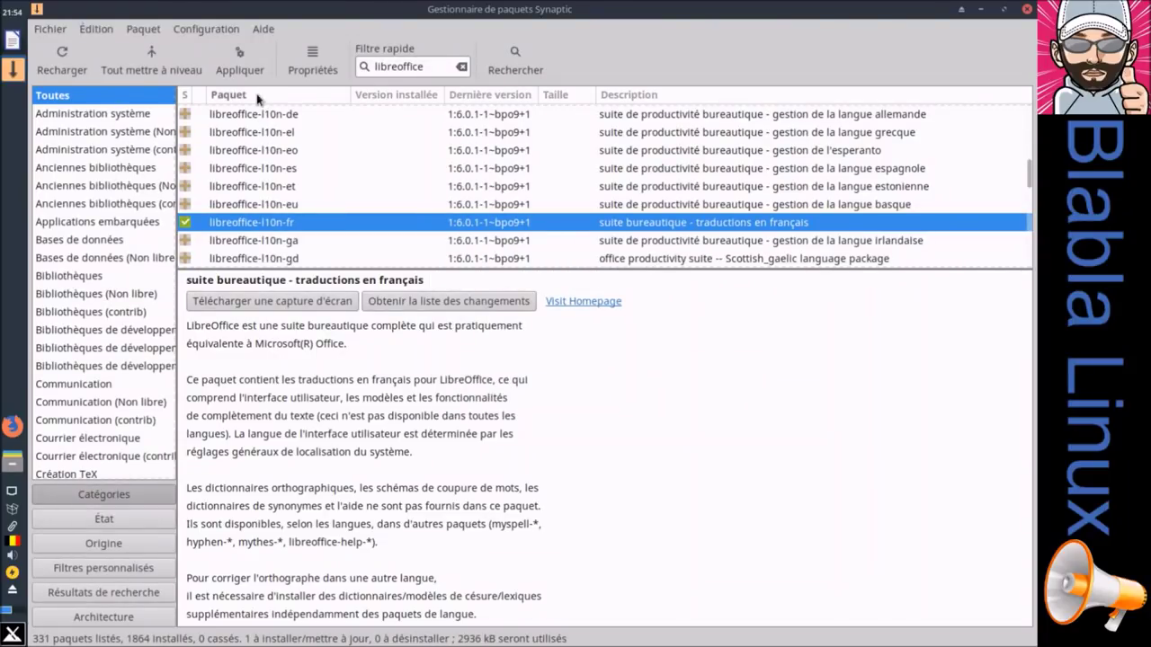
pyautogui.click(239, 59)
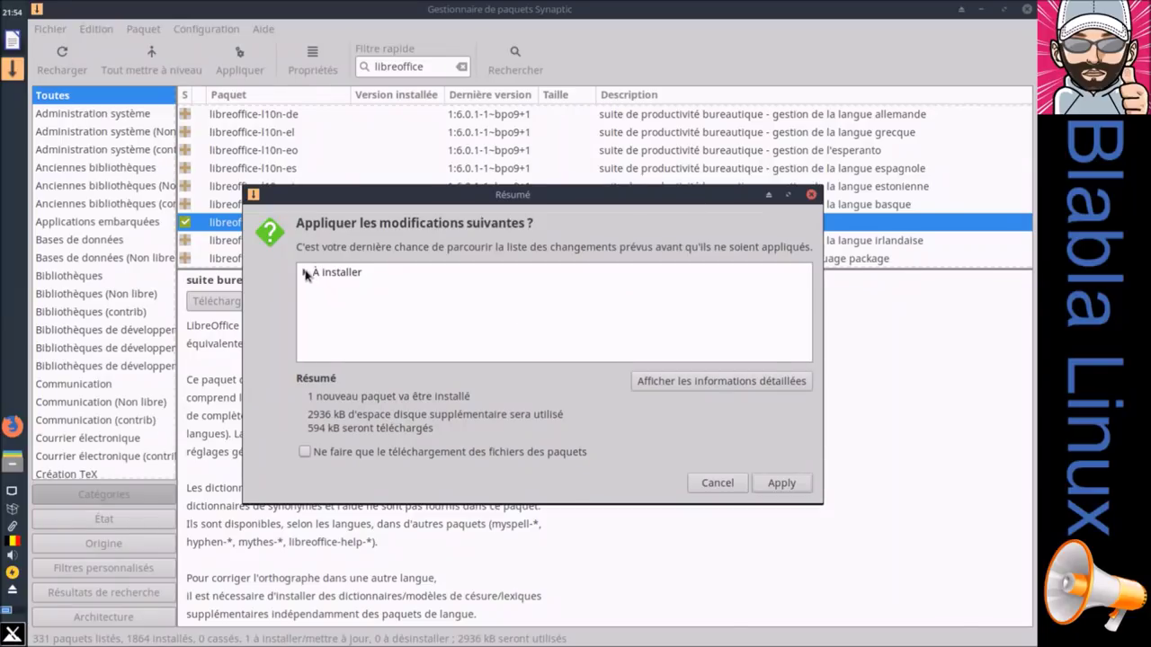
pyautogui.click(306, 273)
pyautogui.moveTo(393, 200); pyautogui.dragTo(404, 147)
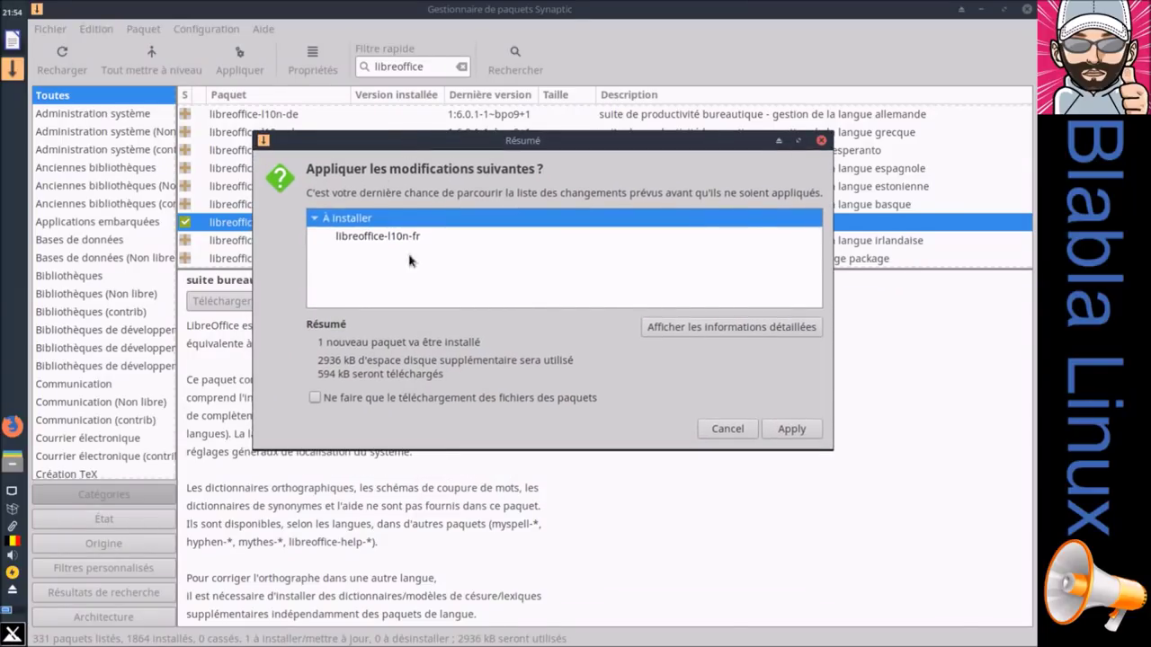
pyautogui.click(782, 431)
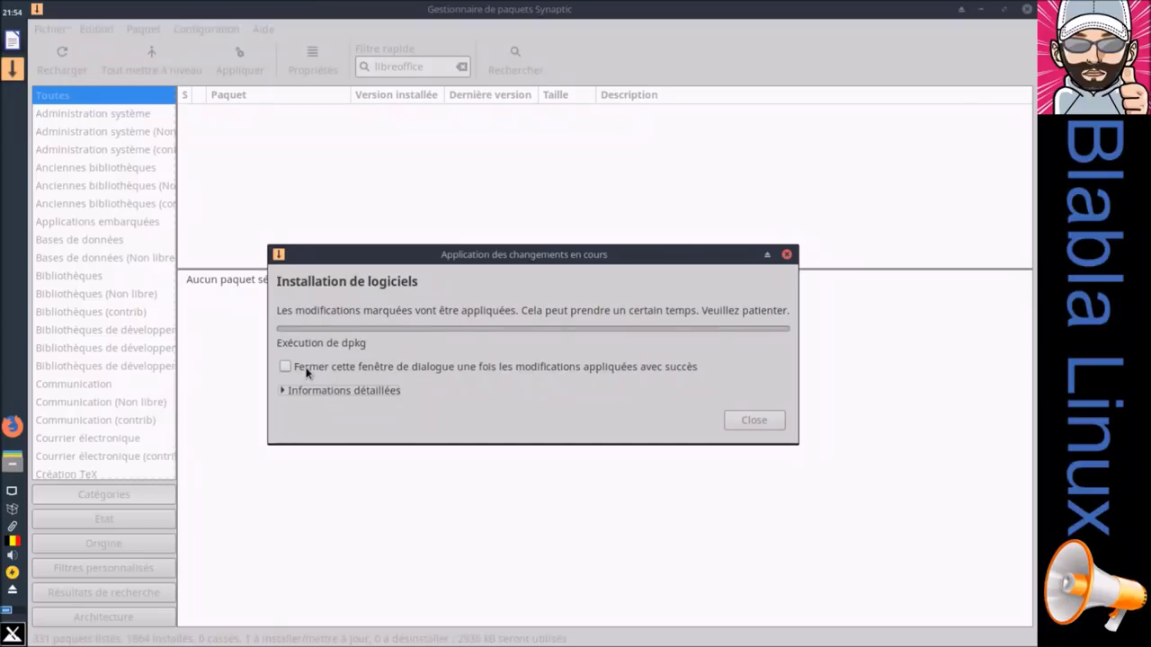
pyautogui.click(306, 371)
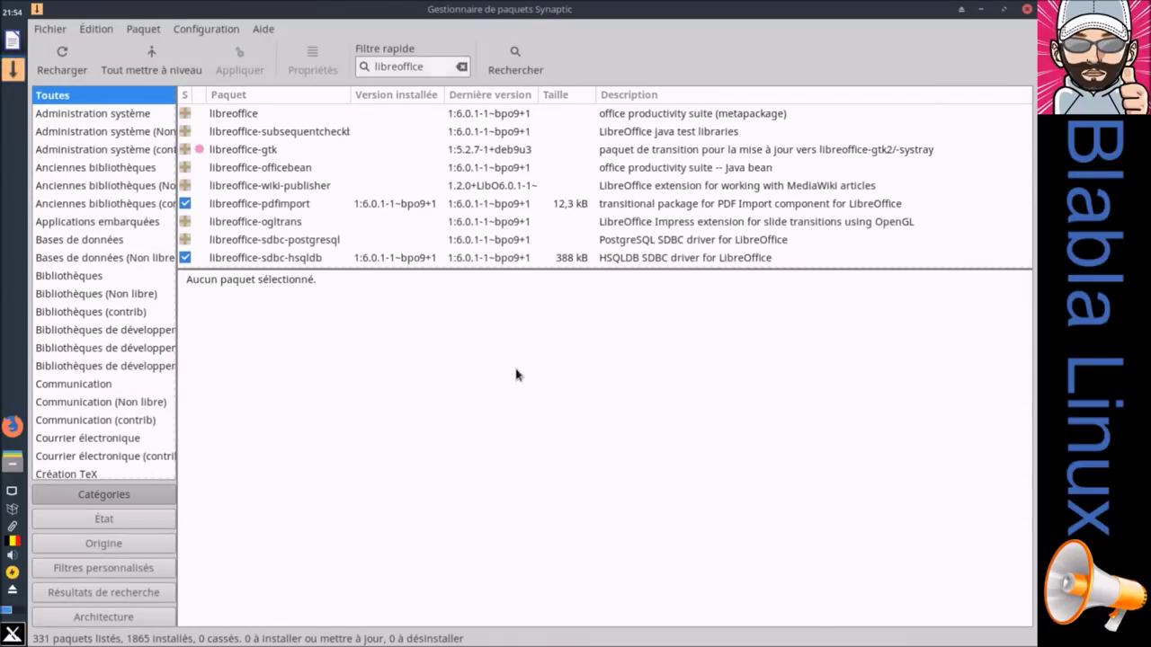
pyautogui.click(13, 39)
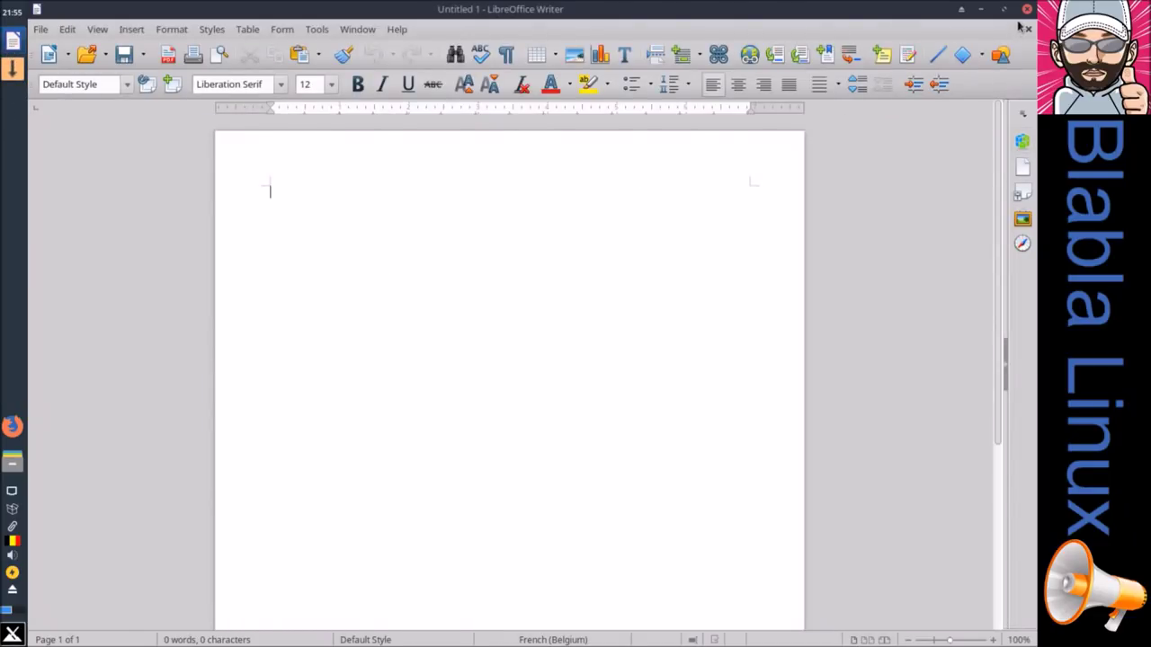
pyautogui.click(1027, 9)
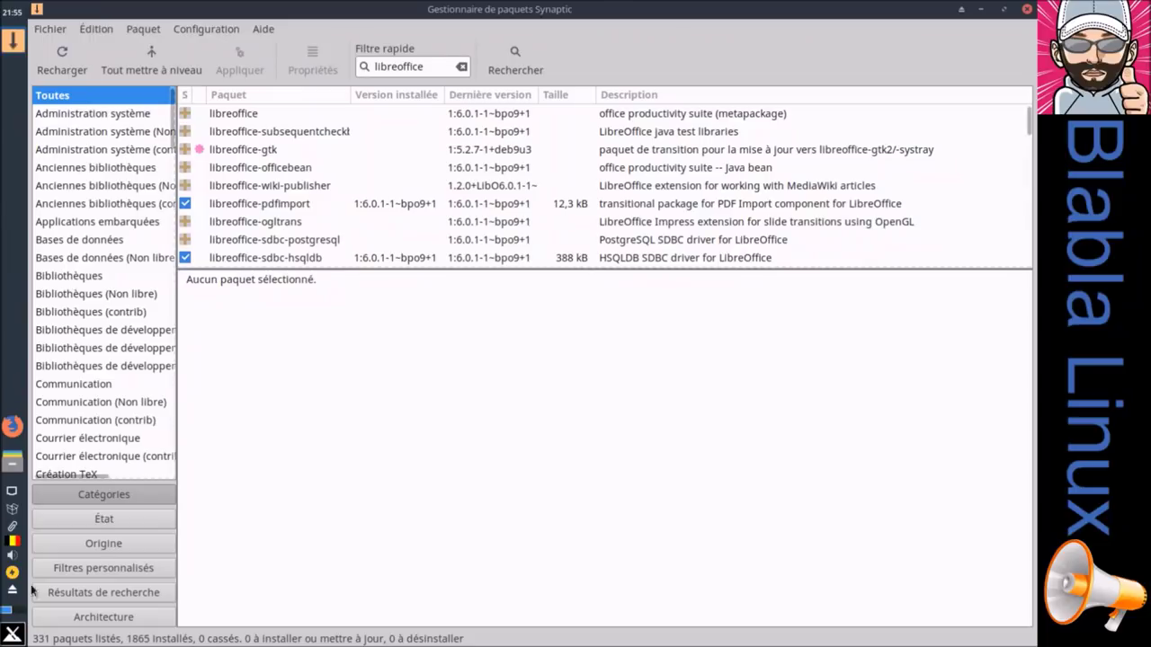
pyautogui.click(12, 635)
pyautogui.write('lib')
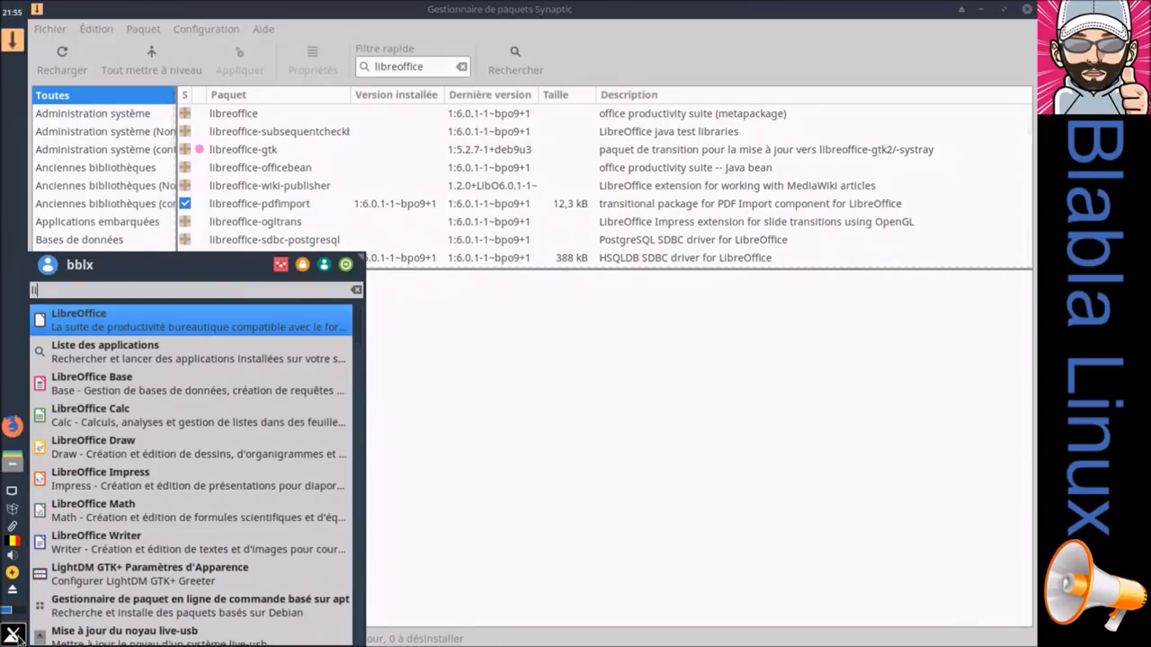
pyautogui.click(158, 321)
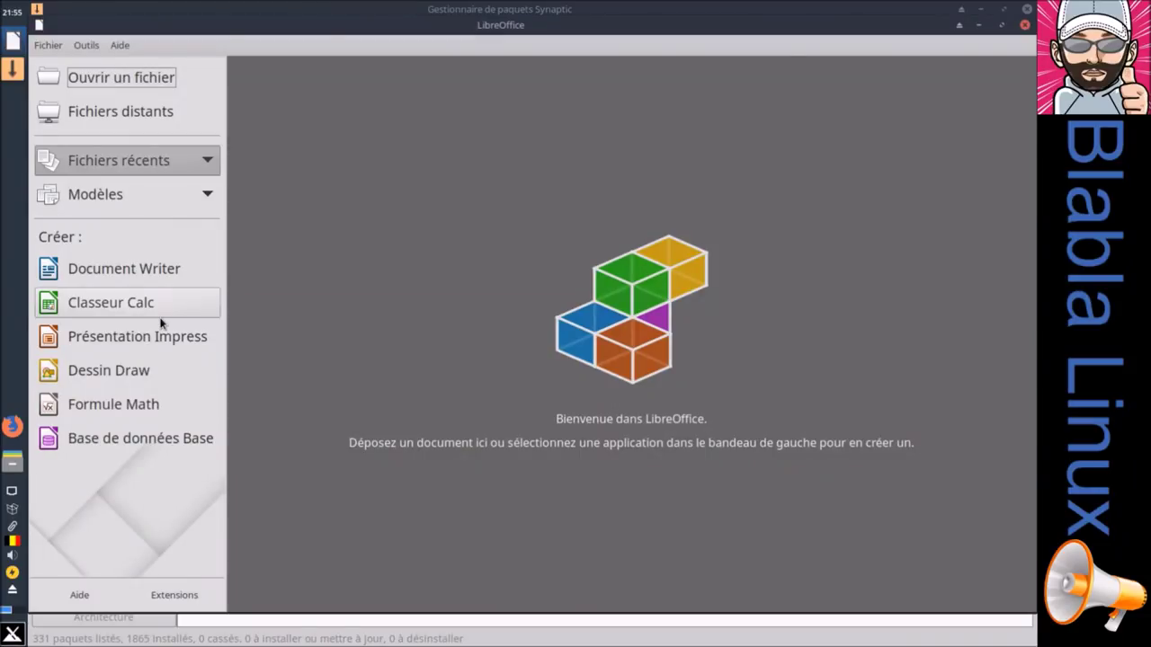
pyautogui.click(146, 81)
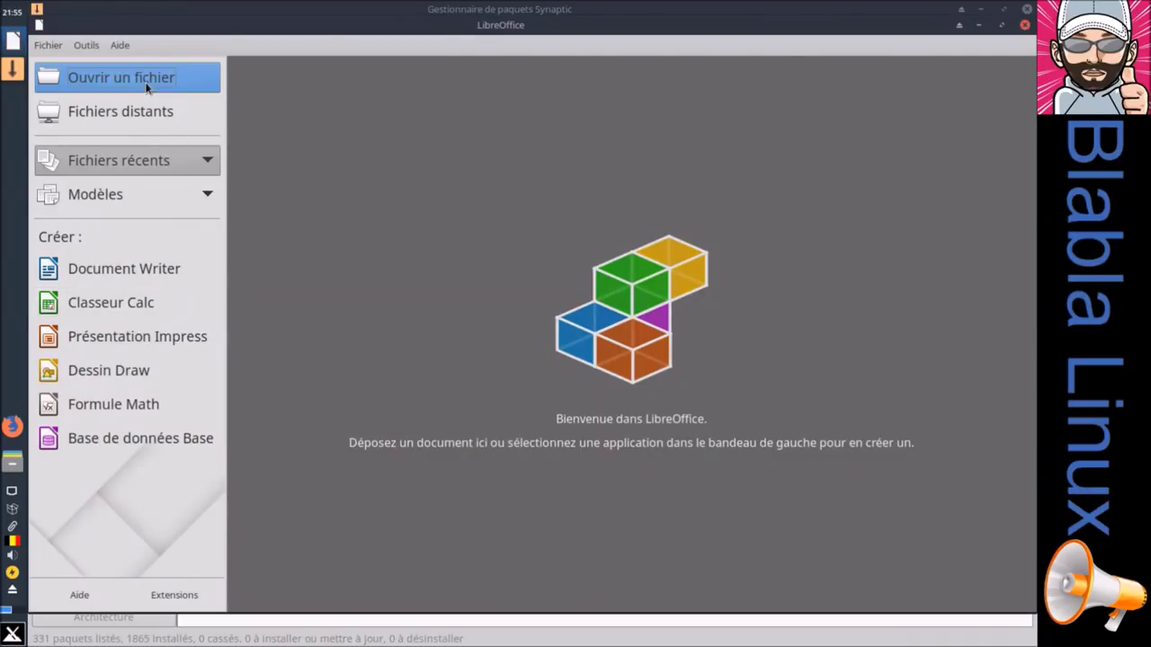
pyautogui.click(157, 264)
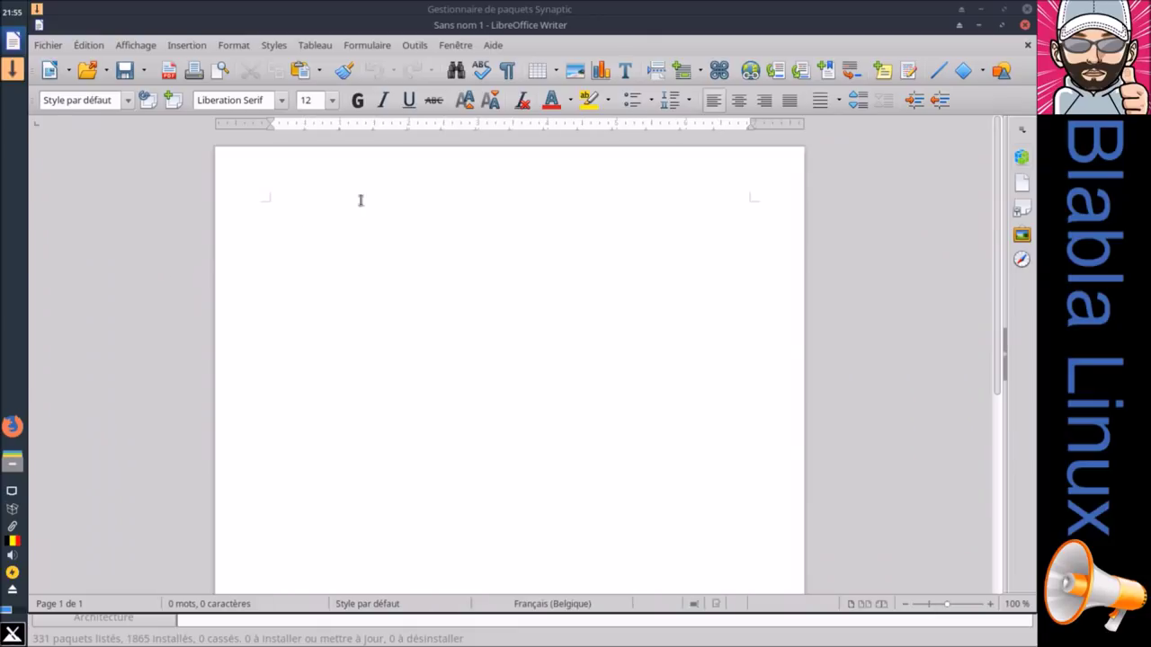
pyautogui.click(50, 45)
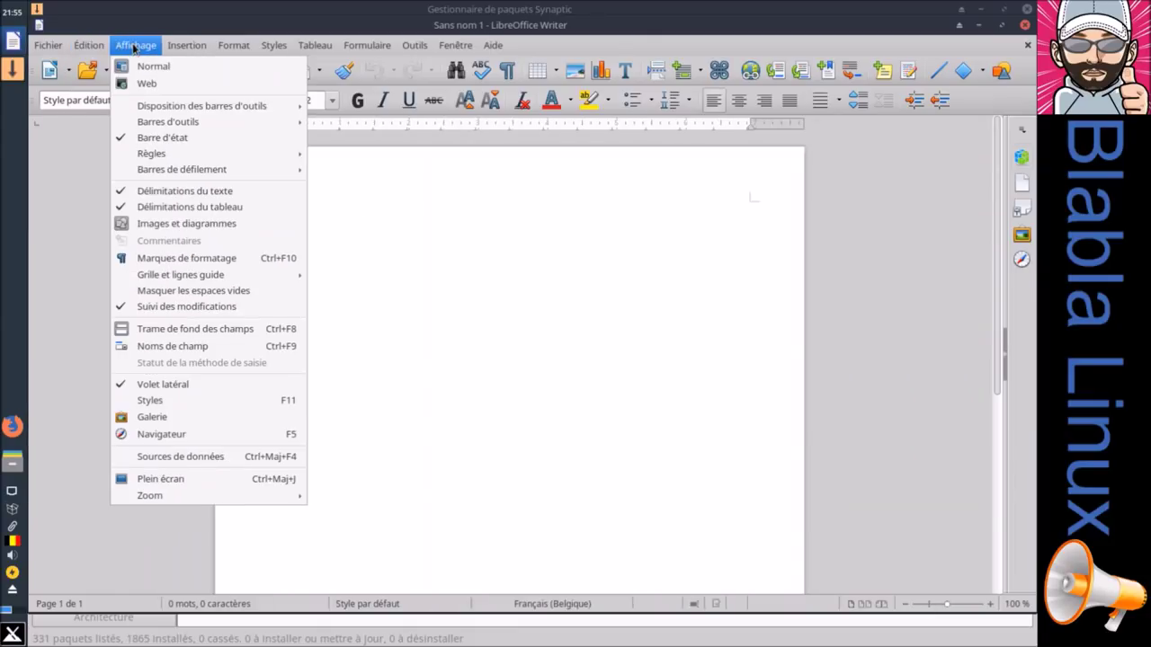
pyautogui.moveTo(186, 46)
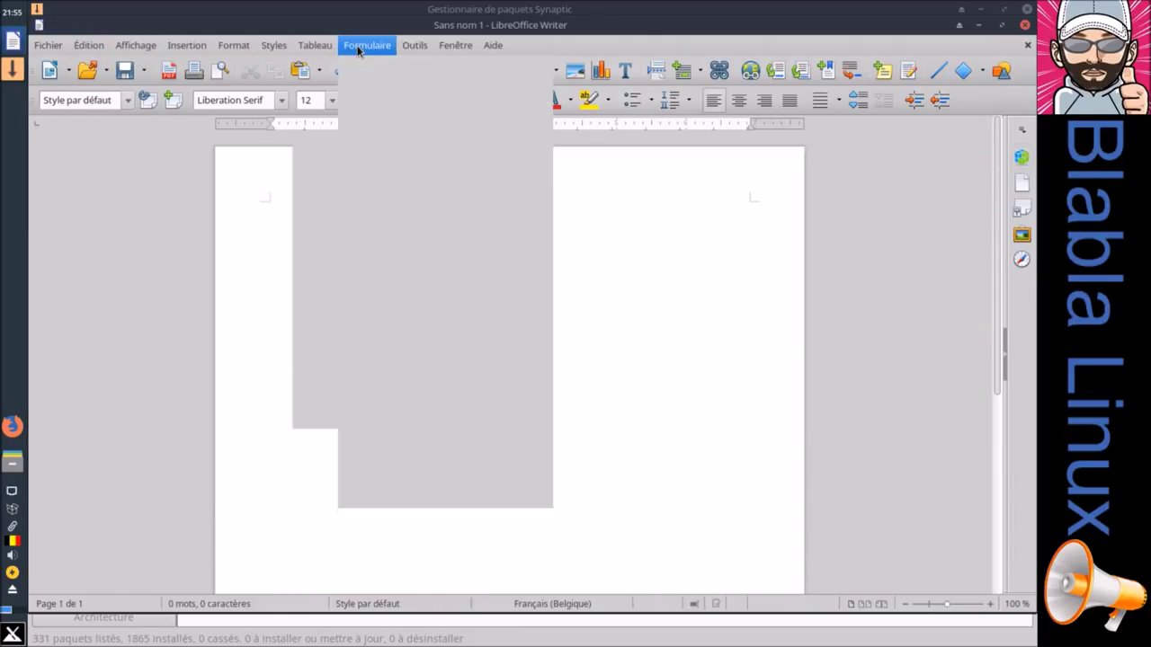
pyautogui.moveTo(409, 46)
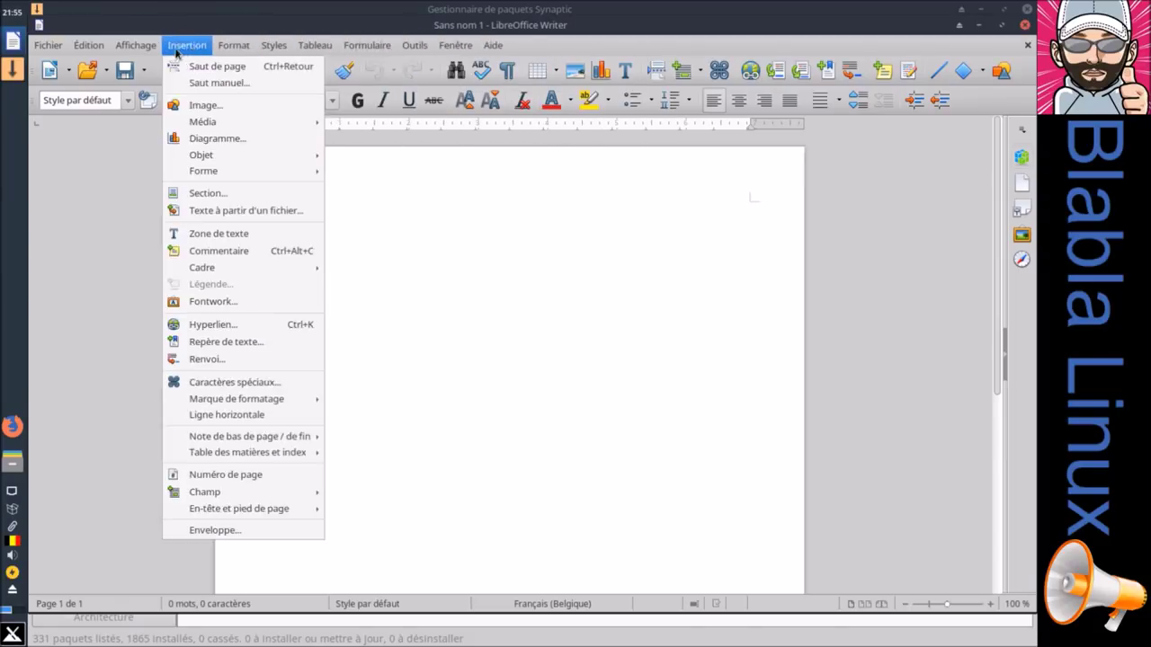
pyautogui.moveTo(112, 50)
pyautogui.moveTo(48, 45)
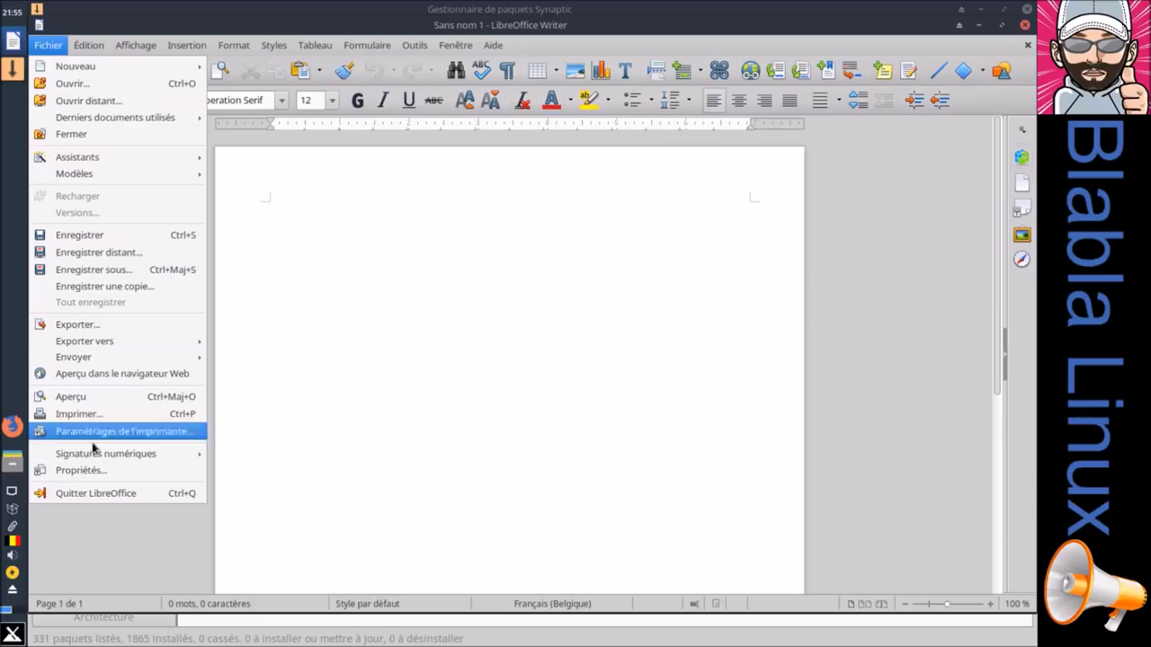
pyautogui.click(97, 494)
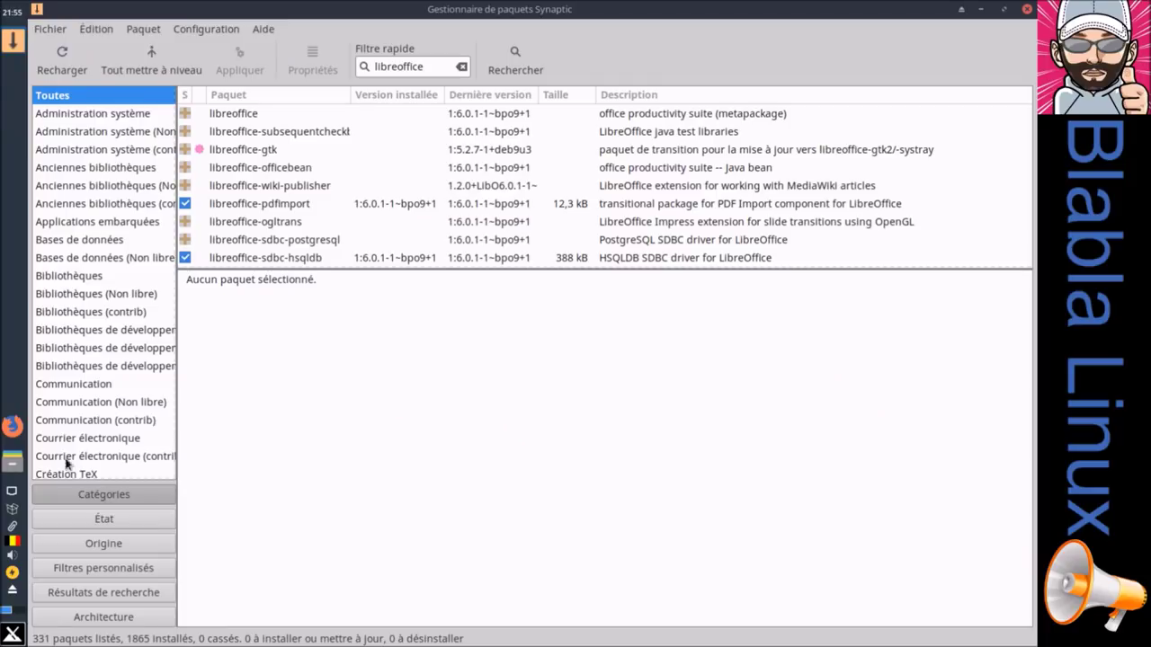
# Step: Launch Firefox maximized, check About Firefox shows version 59.0.2, then return to Synaptic
pyautogui.click(13, 430)
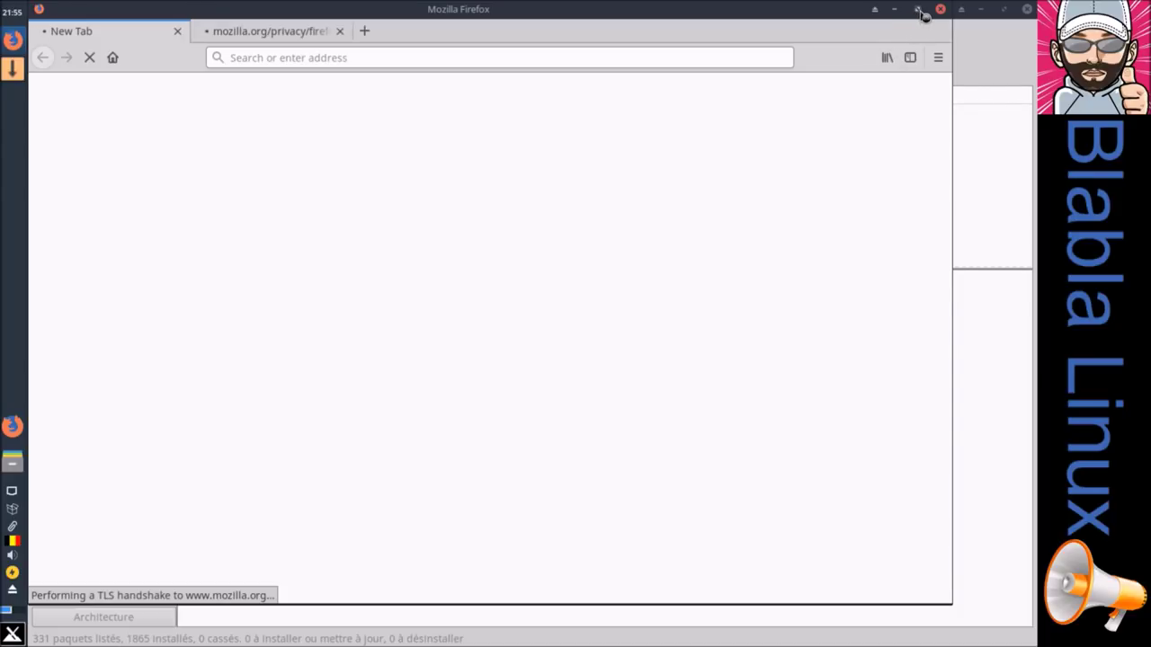
pyautogui.click(919, 10)
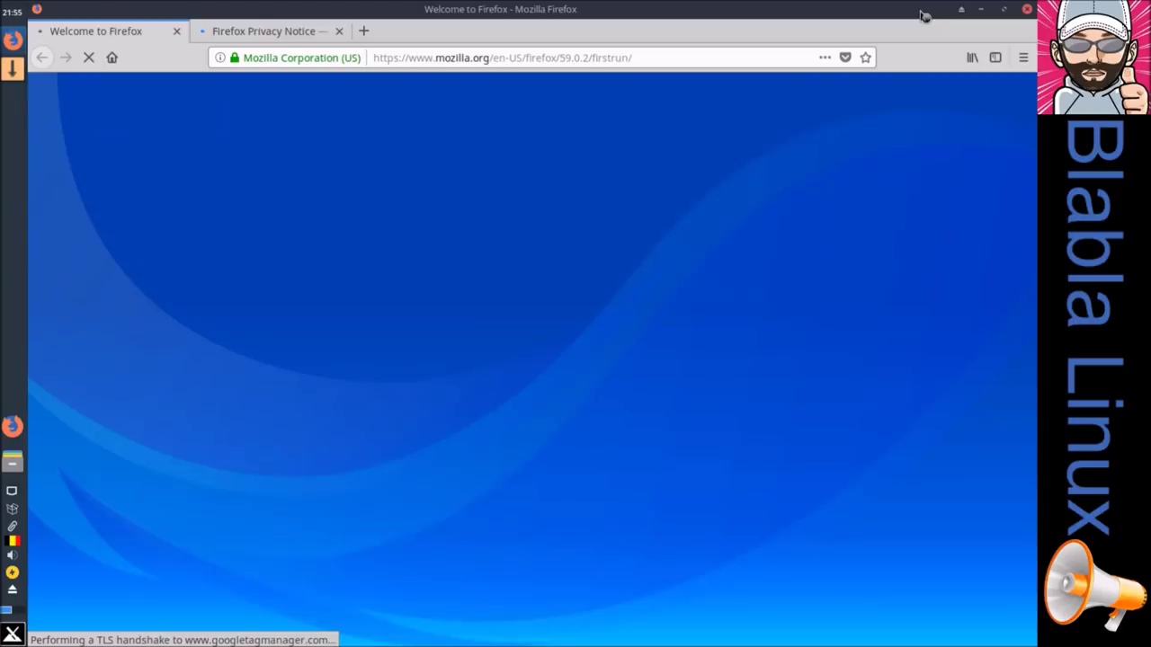
pyautogui.click(1028, 60)
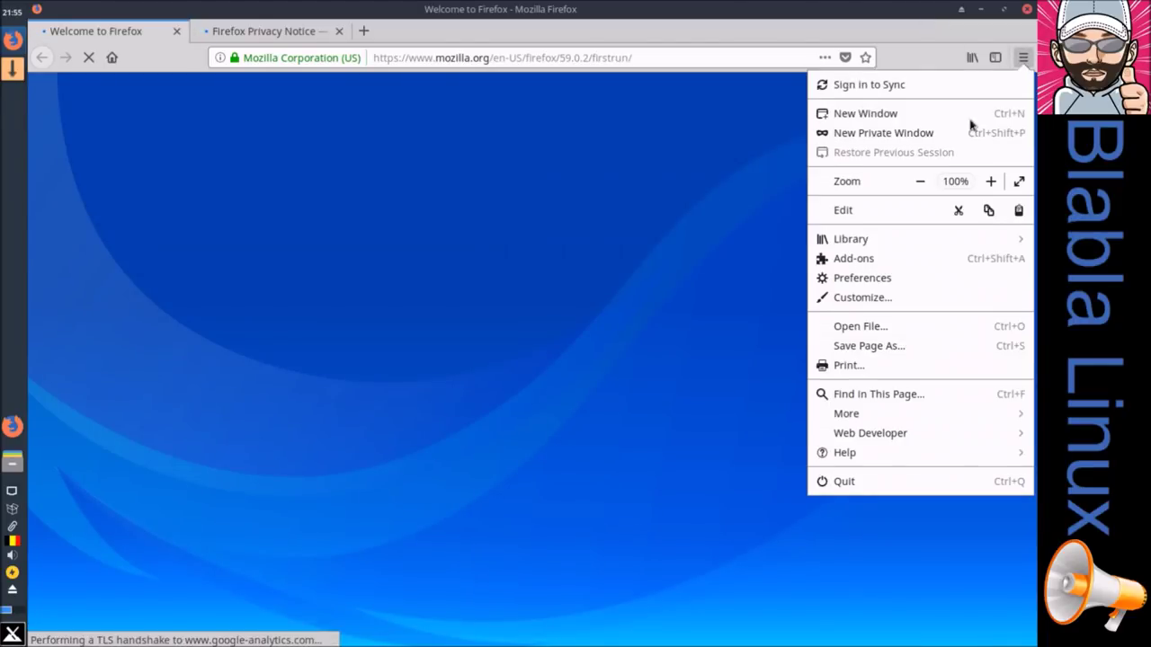
pyautogui.click(861, 453)
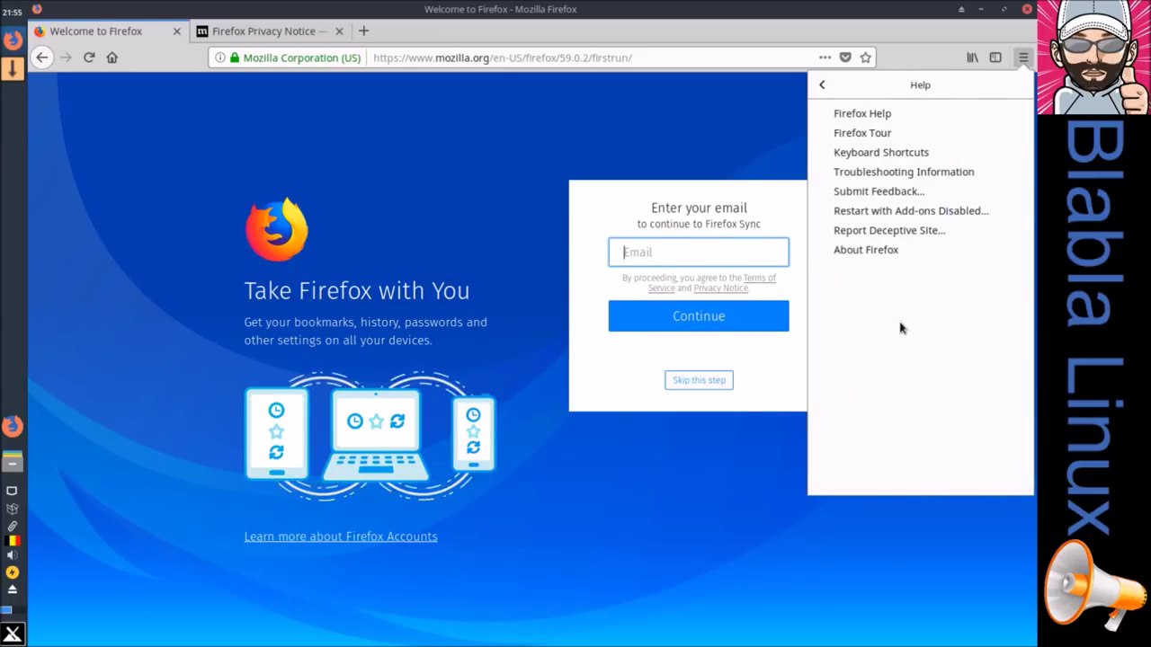
pyautogui.click(865, 250)
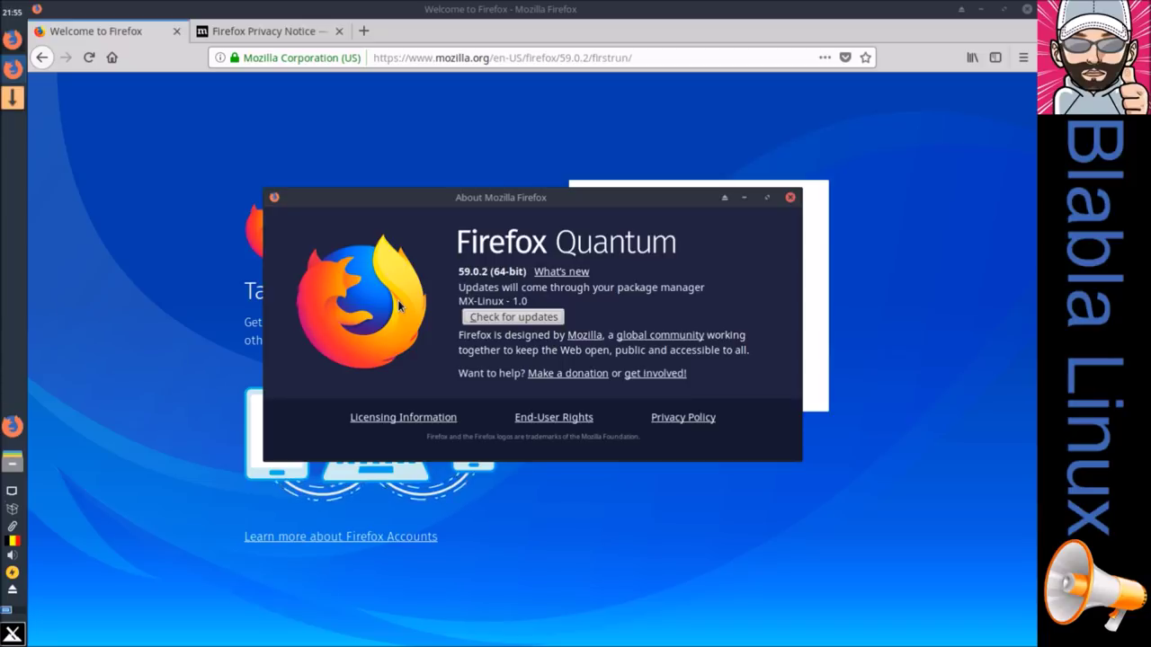
pyautogui.click(790, 198)
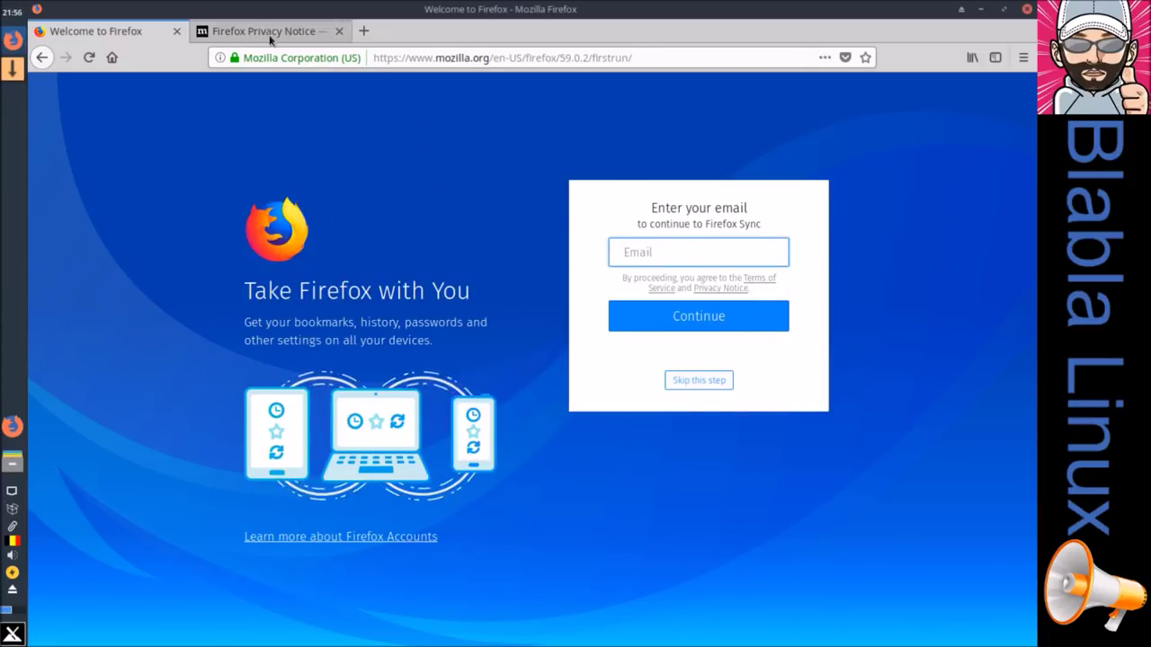
pyautogui.click(12, 72)
# Step: Replace the libreoffice filter with 'f' and locate the firefox-l10n-xpi-fr package
pyautogui.click(461, 66)
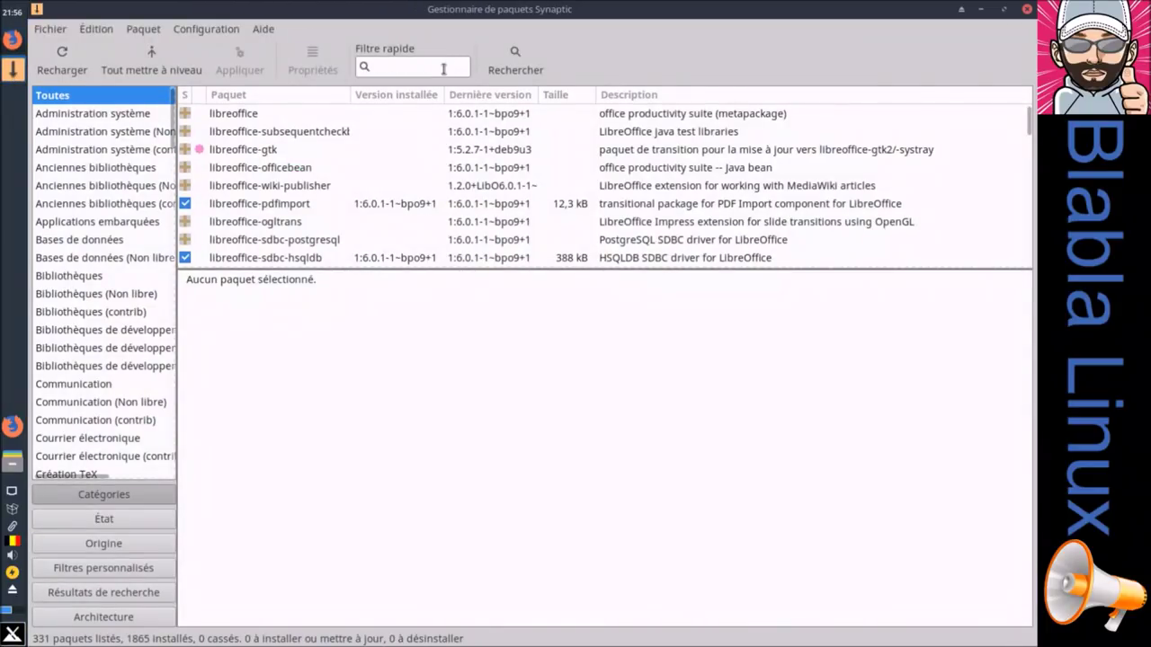
pyautogui.write('firefox')
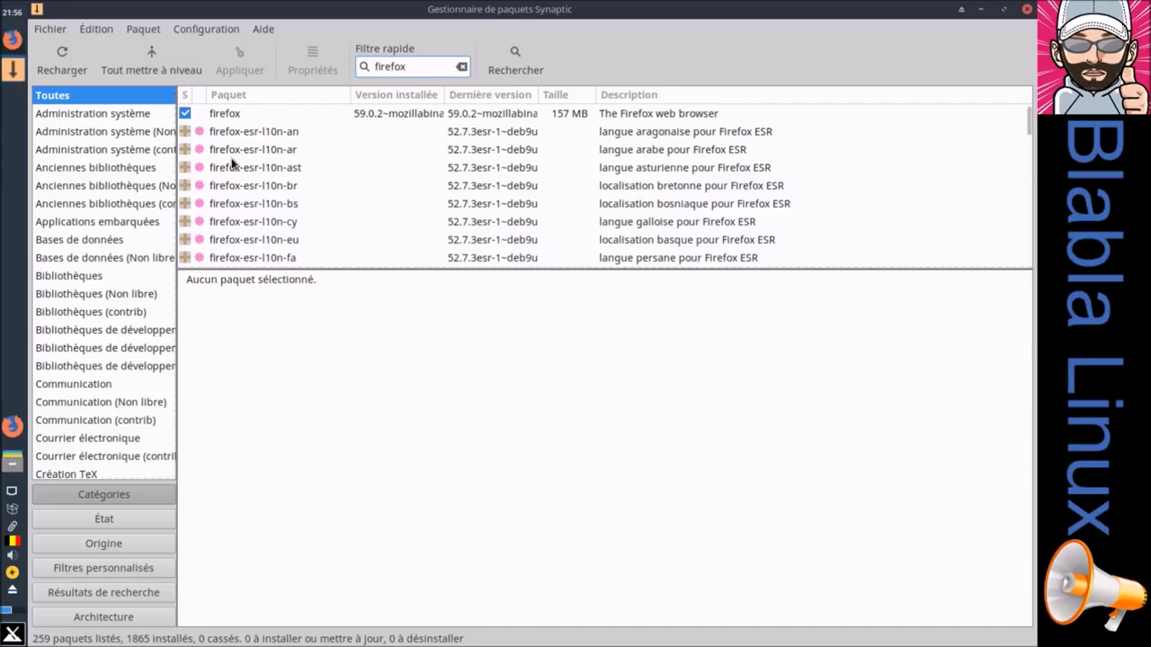
pyautogui.scroll(-2, 248, 169)
pyautogui.scroll(-5, 248, 169)
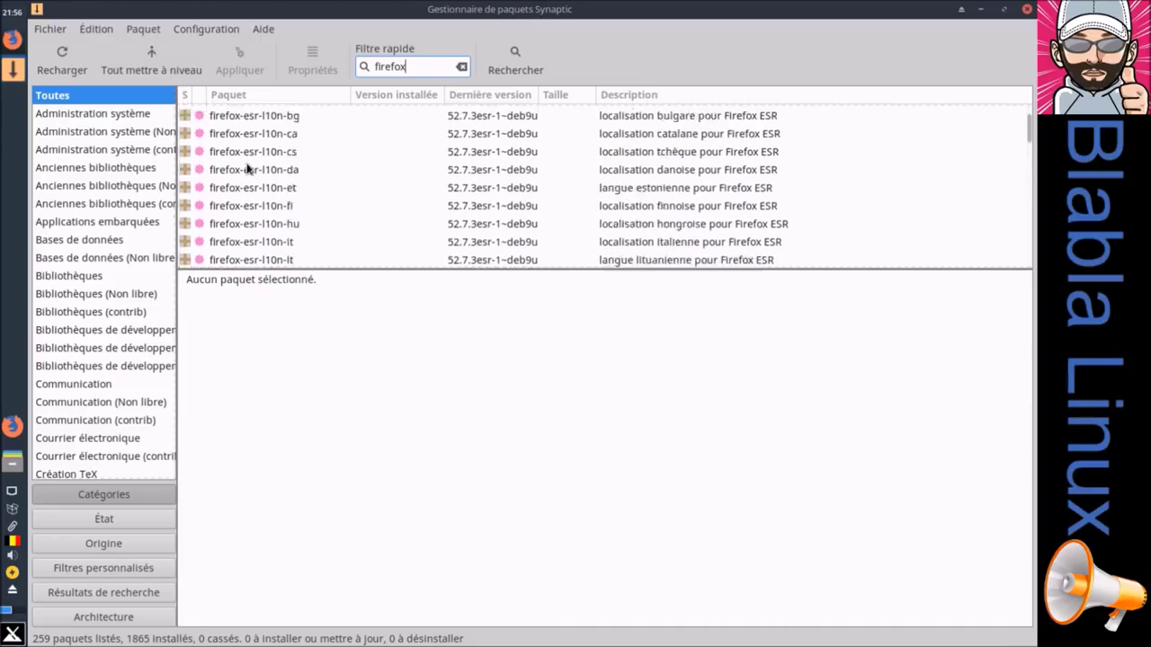
pyautogui.scroll(-6, 248, 169)
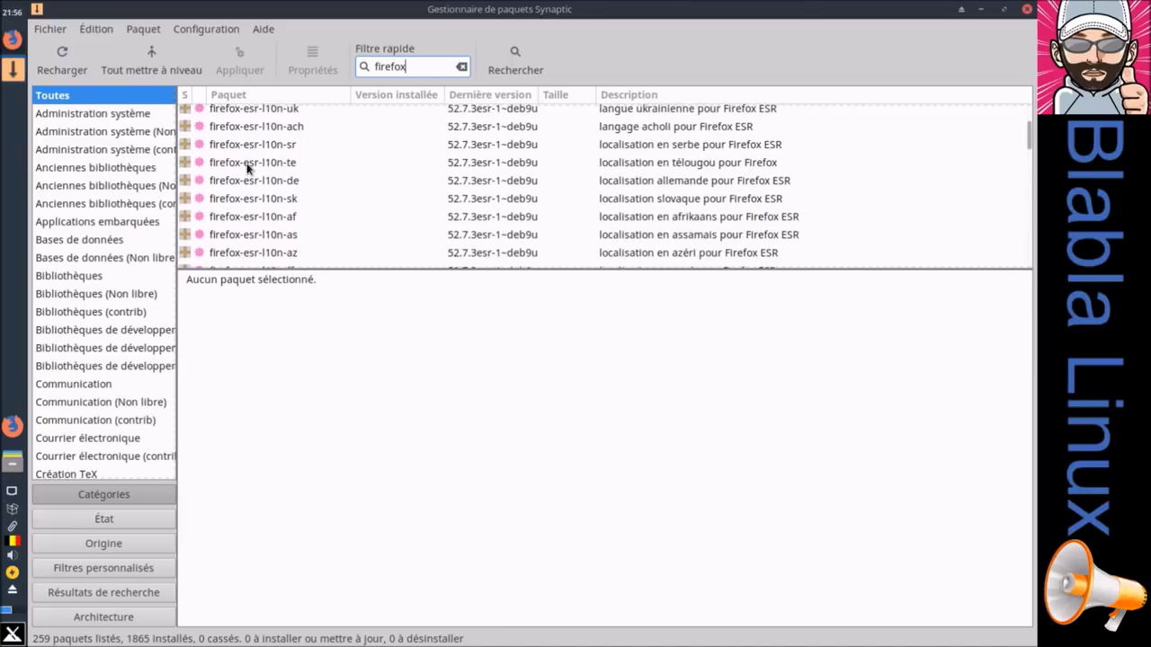
pyautogui.scroll(-2, 249, 169)
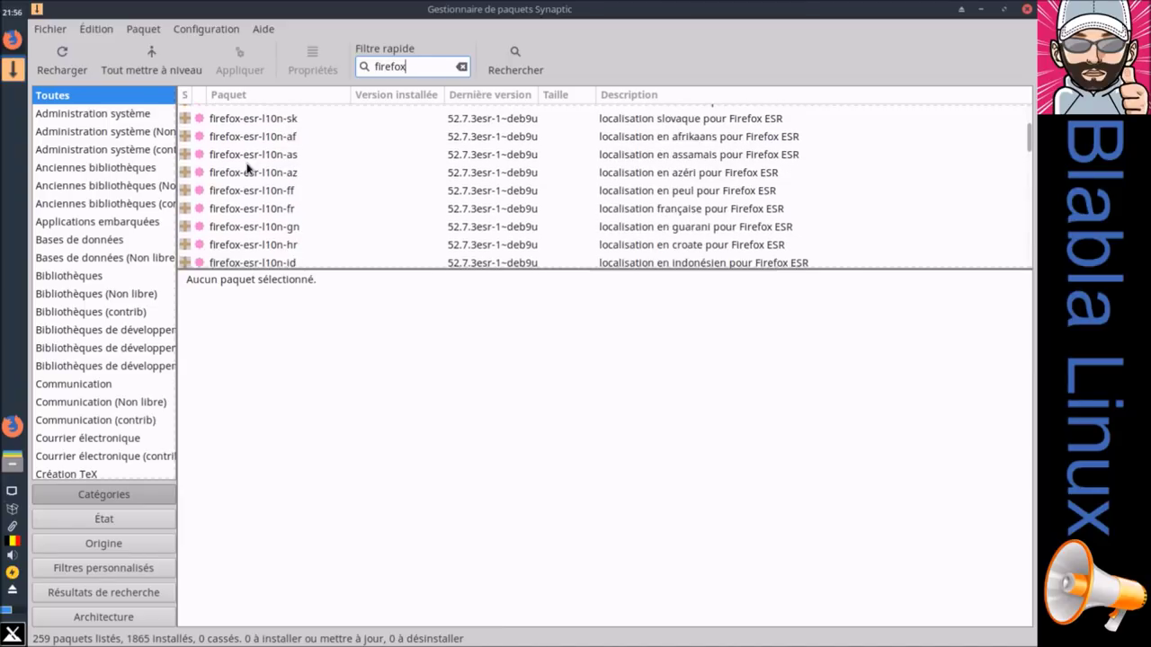
pyautogui.scroll(-3, 248, 169)
pyautogui.scroll(-8, 248, 169)
pyautogui.scroll(-8, 248, 169)
pyautogui.scroll(-2, 248, 170)
pyautogui.scroll(1, 248, 171)
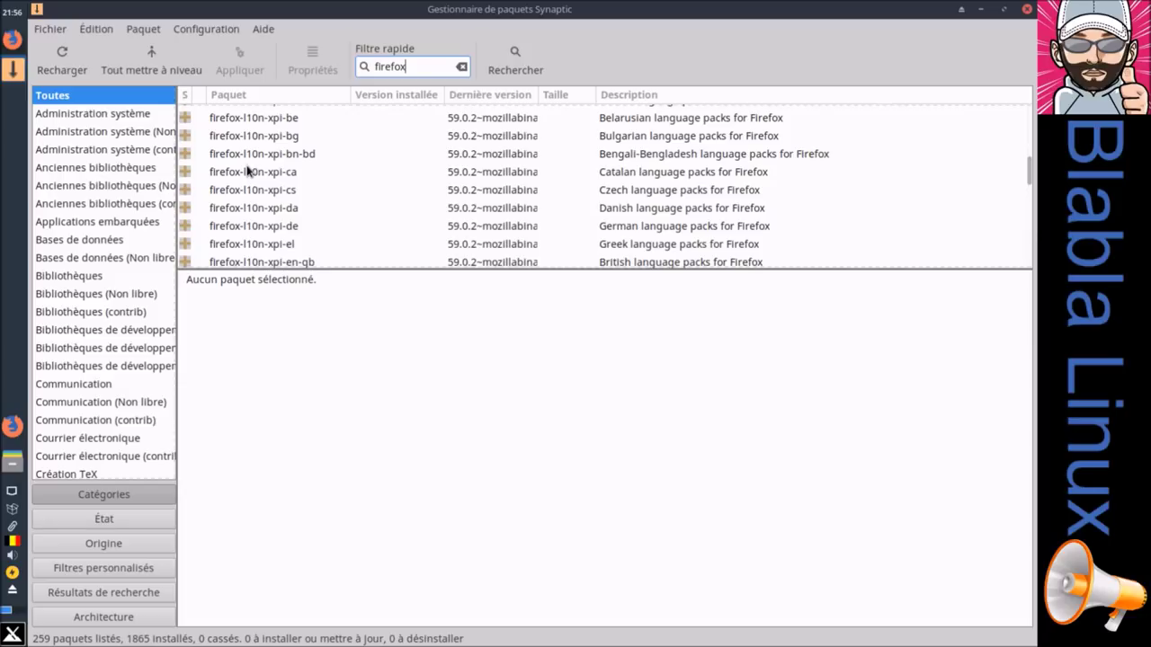
pyautogui.scroll(2, 248, 171)
pyautogui.scroll(-1, 248, 171)
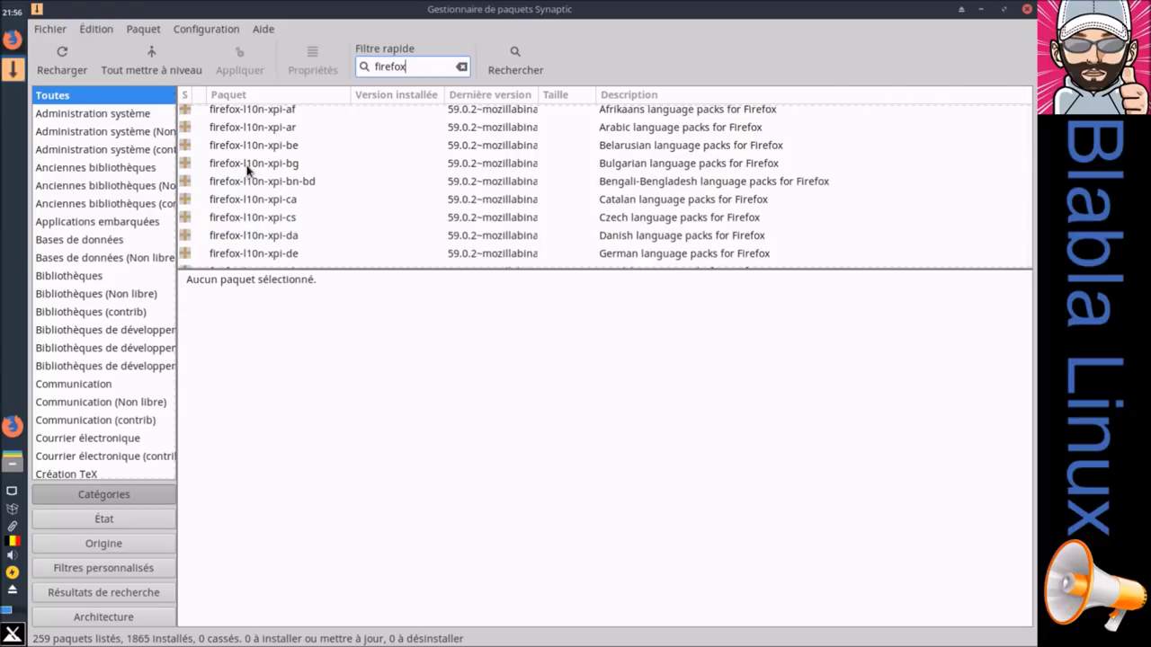
pyautogui.scroll(-3, 248, 171)
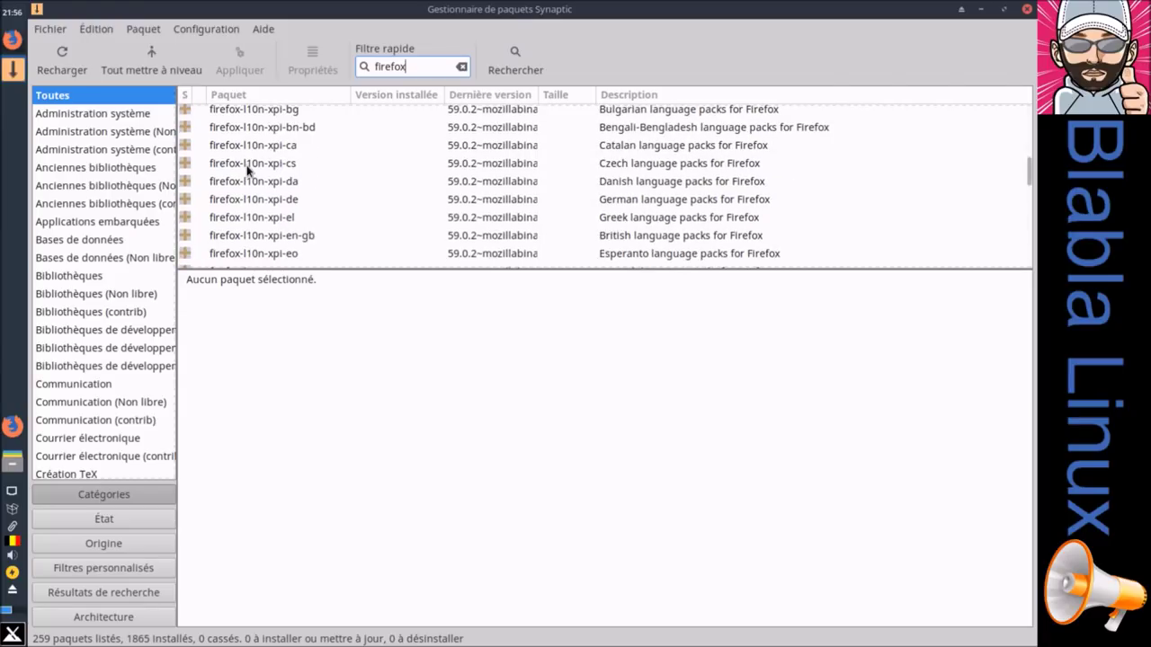
pyautogui.scroll(-1, 249, 171)
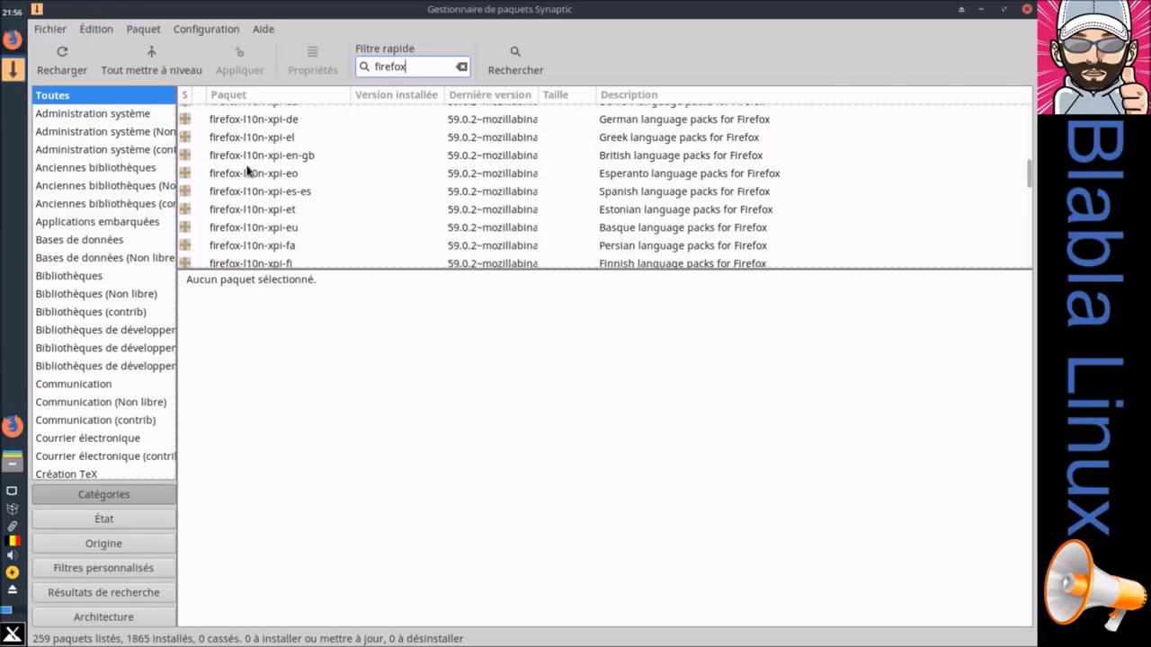
pyautogui.scroll(-1, 248, 171)
pyautogui.scroll(-1, 248, 170)
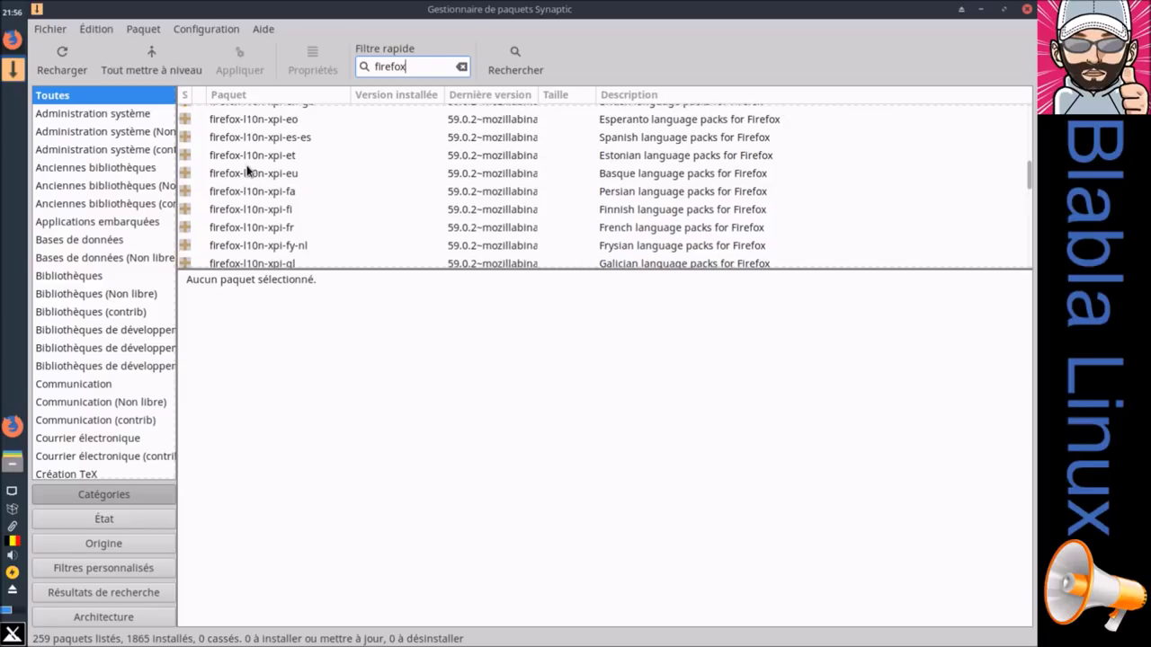
pyautogui.click(636, 230)
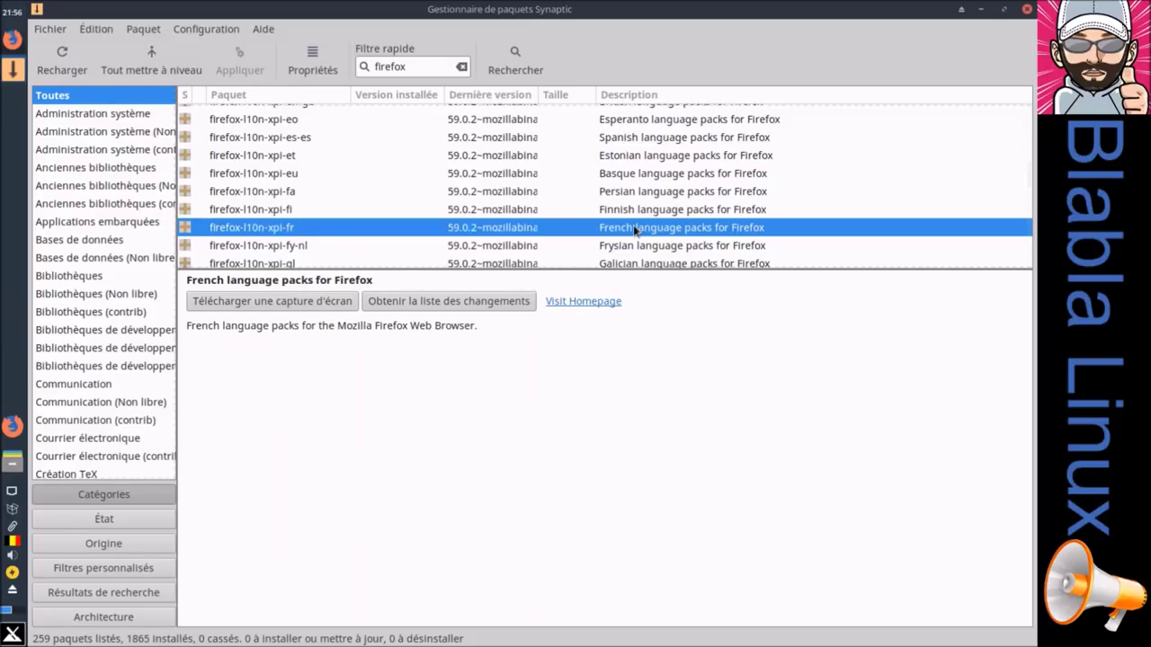
# Step: Mark firefox-l10n-xpi-fr for installation and apply the change
pyautogui.rightClick(636, 229)
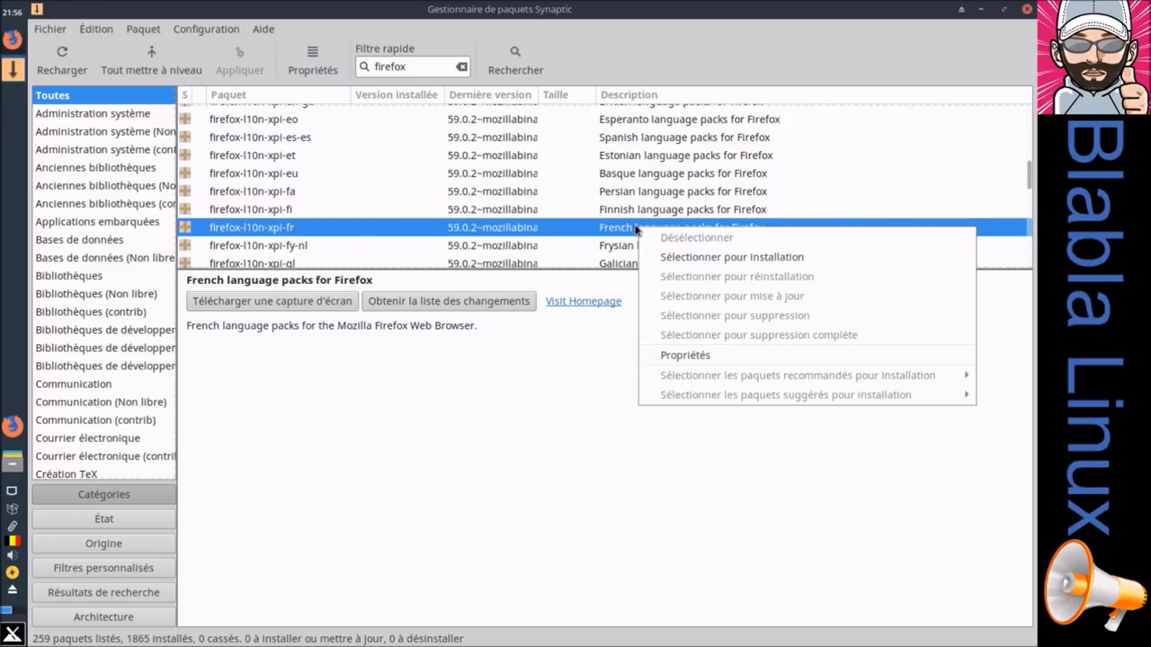
pyautogui.click(664, 255)
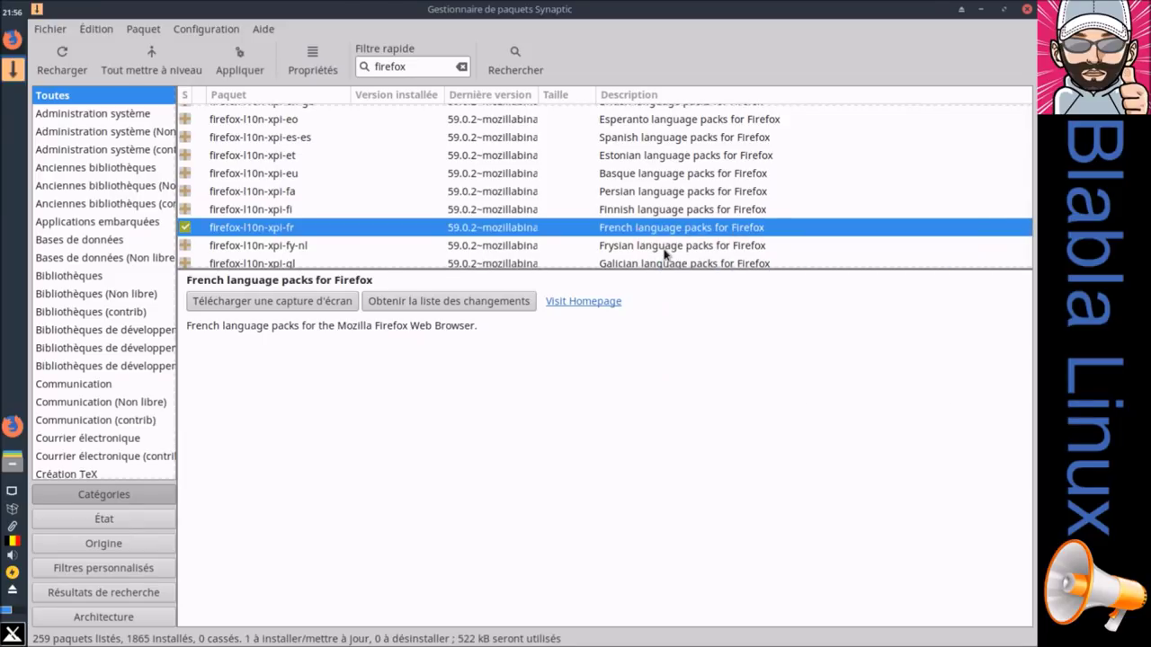
pyautogui.click(238, 71)
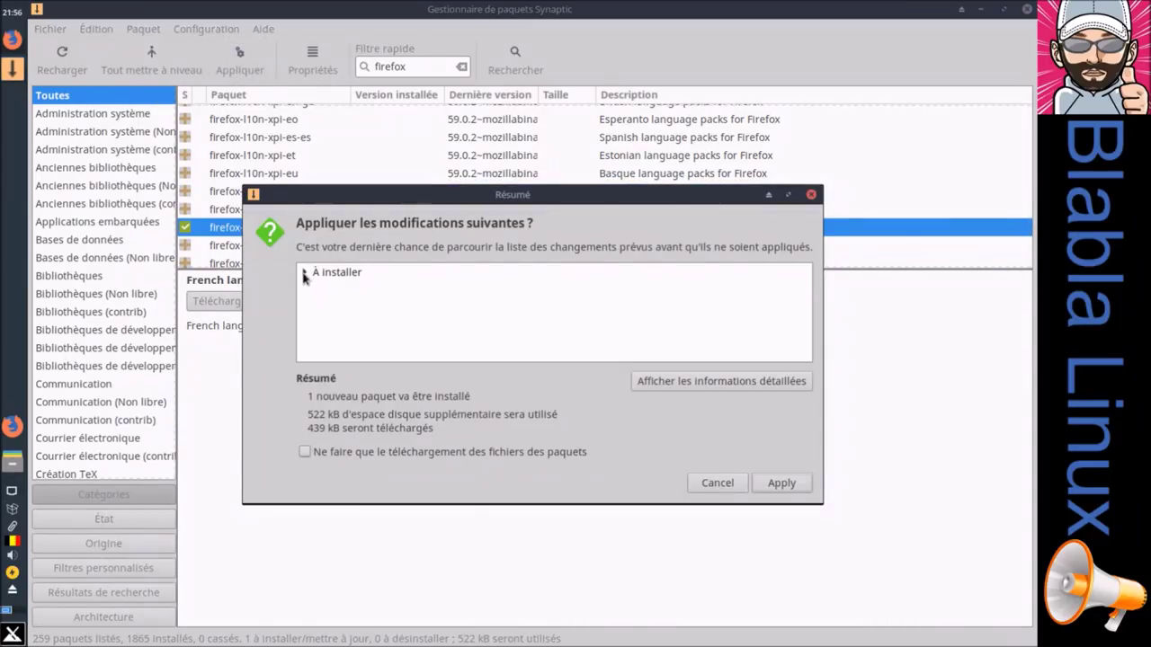
pyautogui.click(305, 272)
pyautogui.click(779, 483)
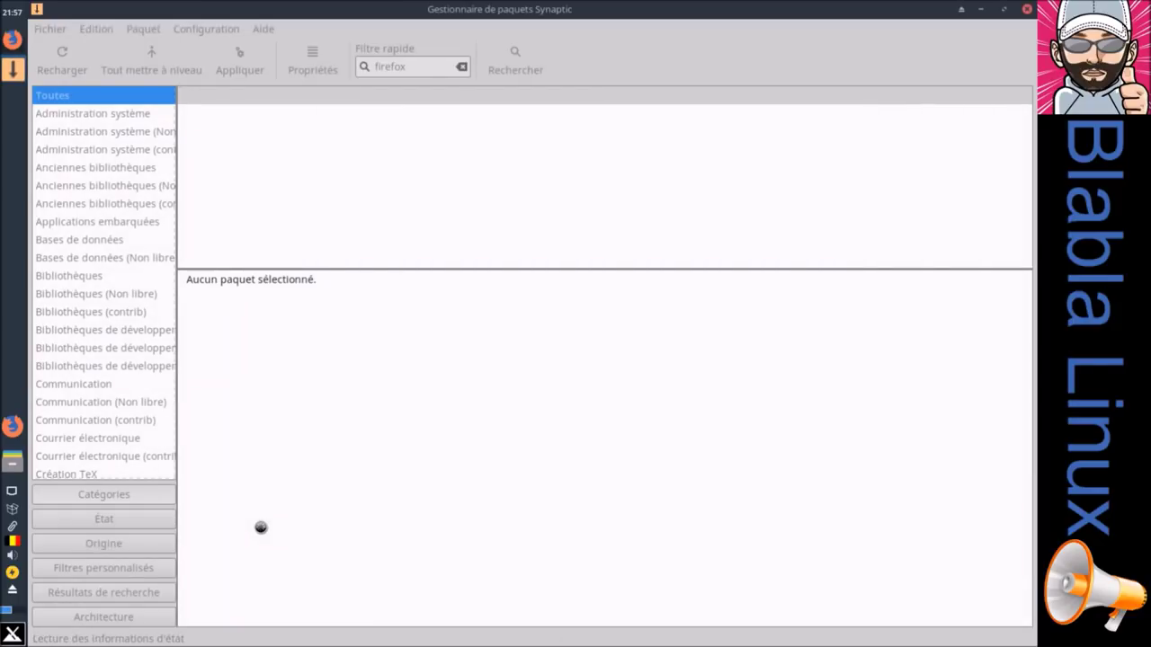
# Step: Restart Firefox, enable the Français Language Pack, and view it under Languages
pyautogui.click(13, 39)
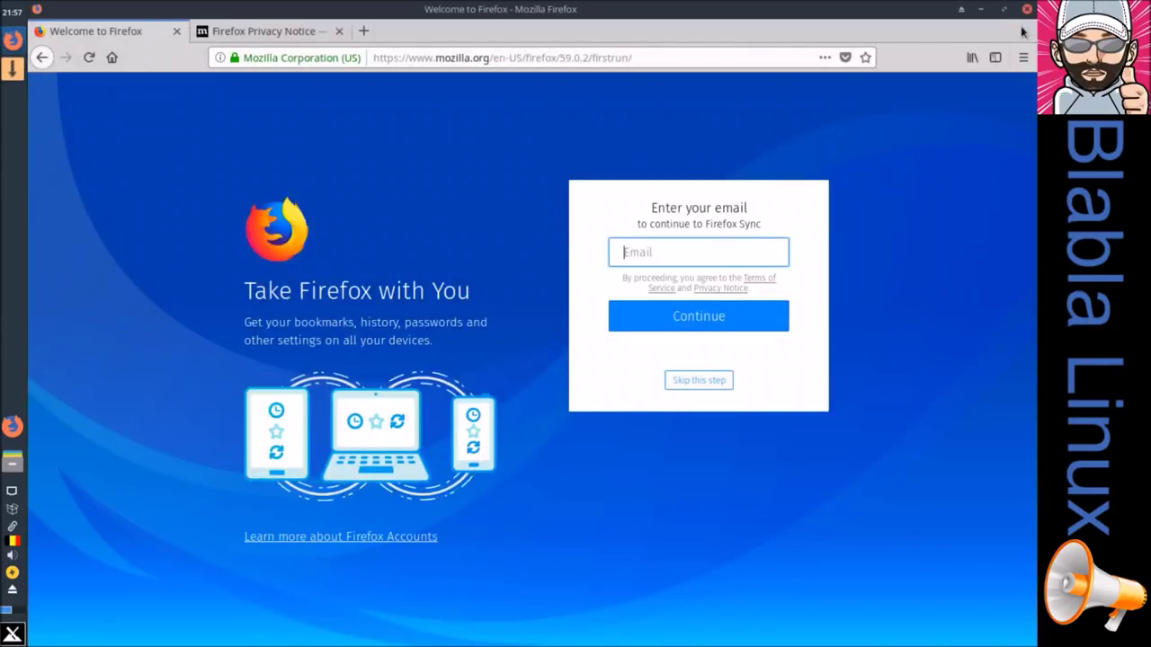
pyautogui.click(1023, 57)
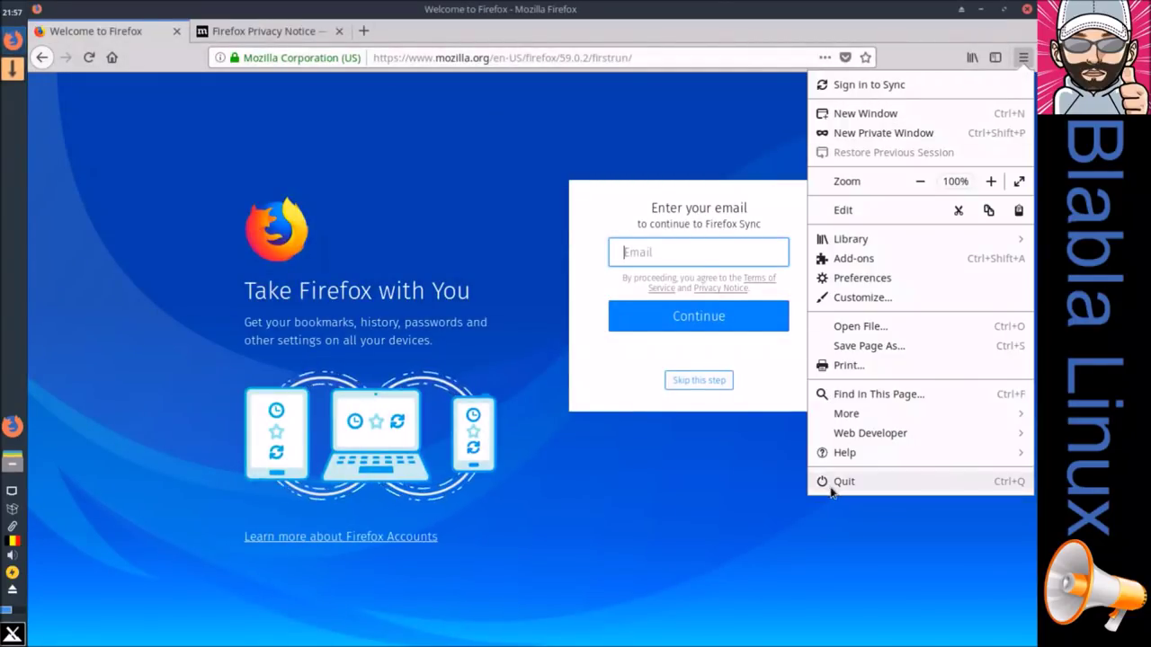
pyautogui.click(825, 482)
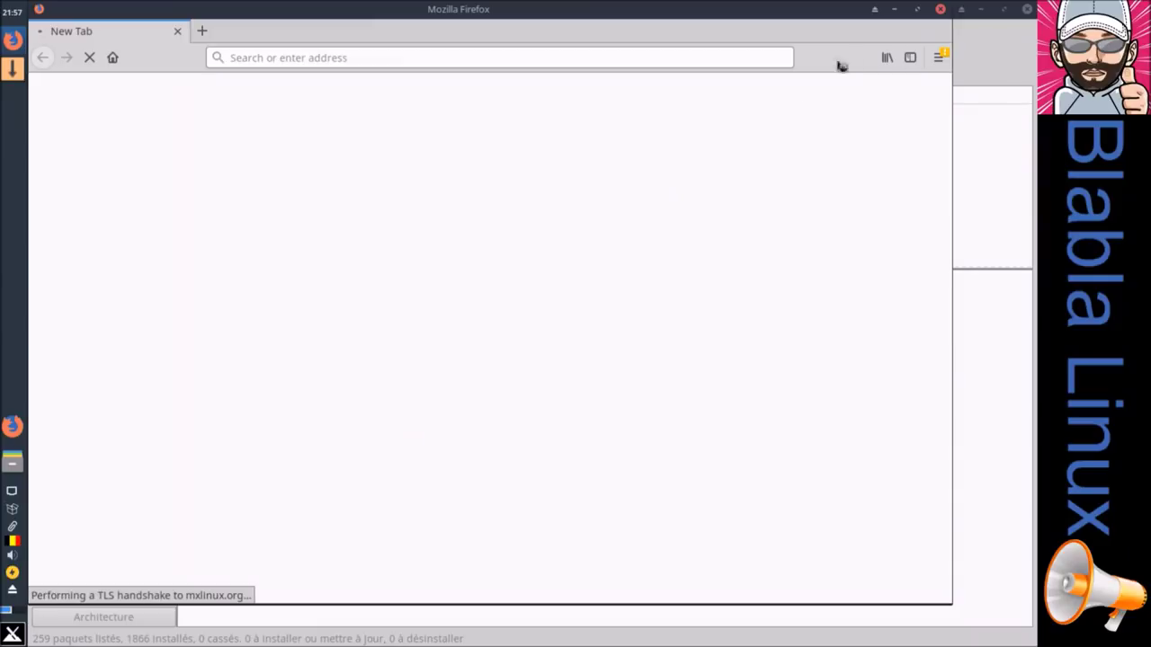
pyautogui.click(917, 9)
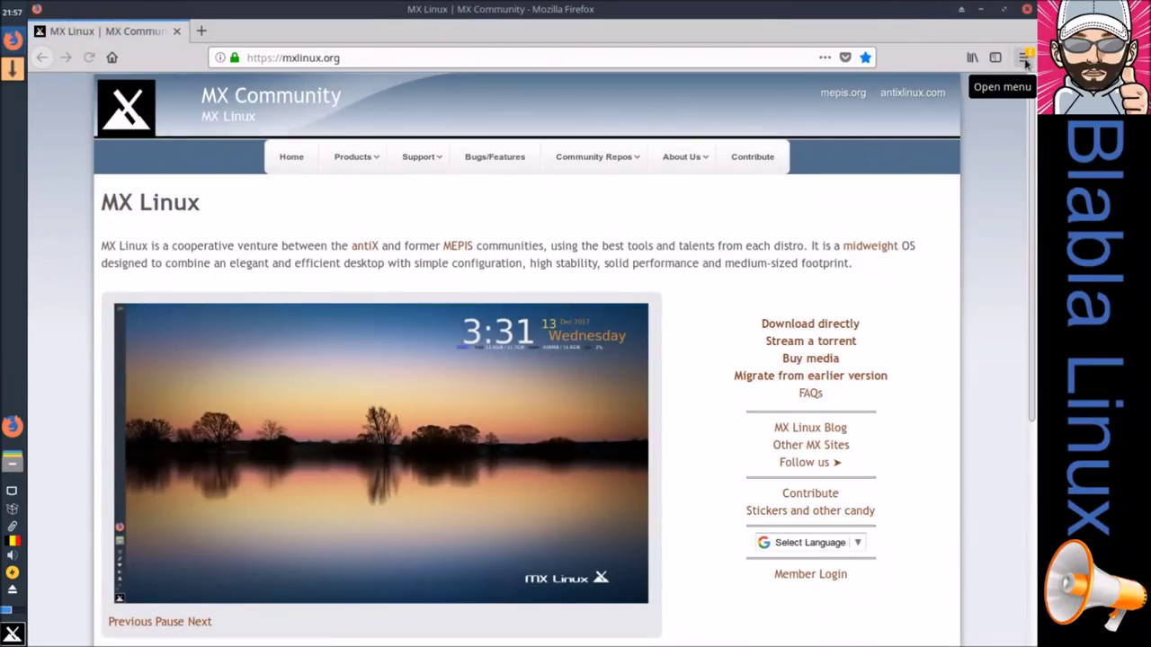
pyautogui.click(1023, 58)
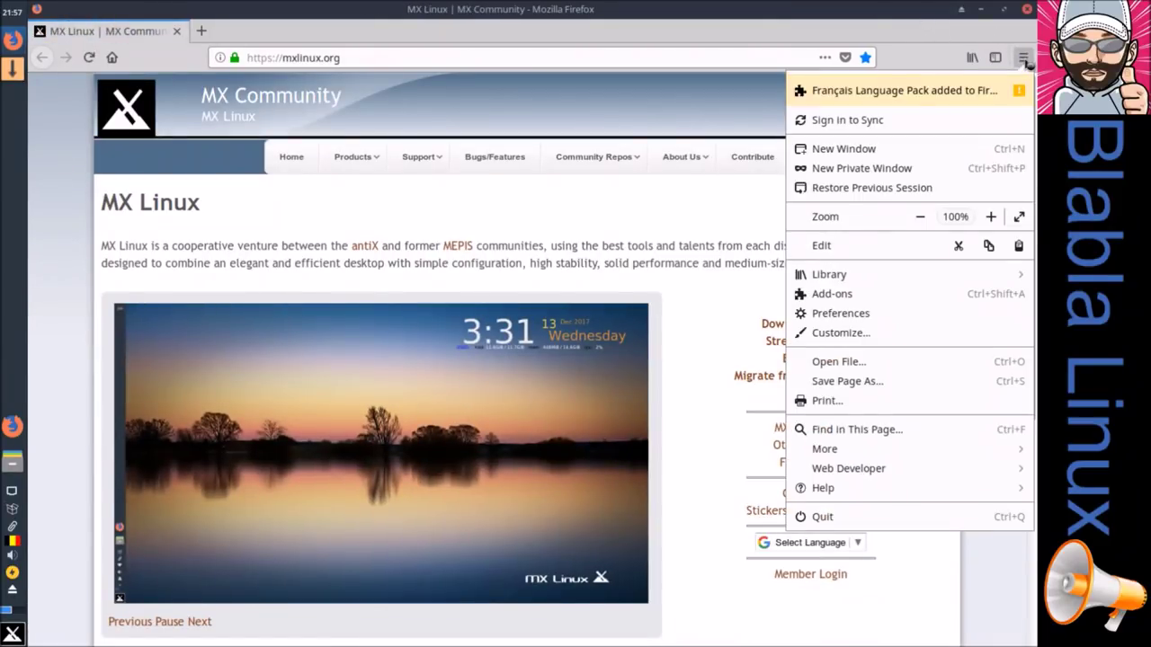
pyautogui.click(901, 97)
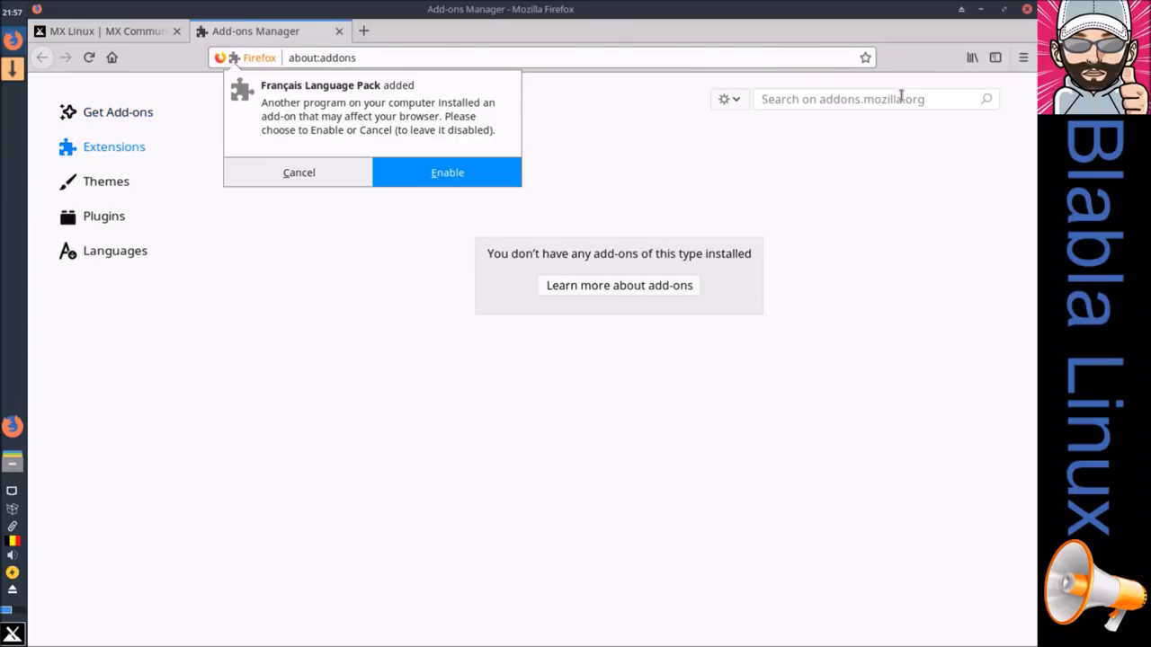
pyautogui.click(430, 174)
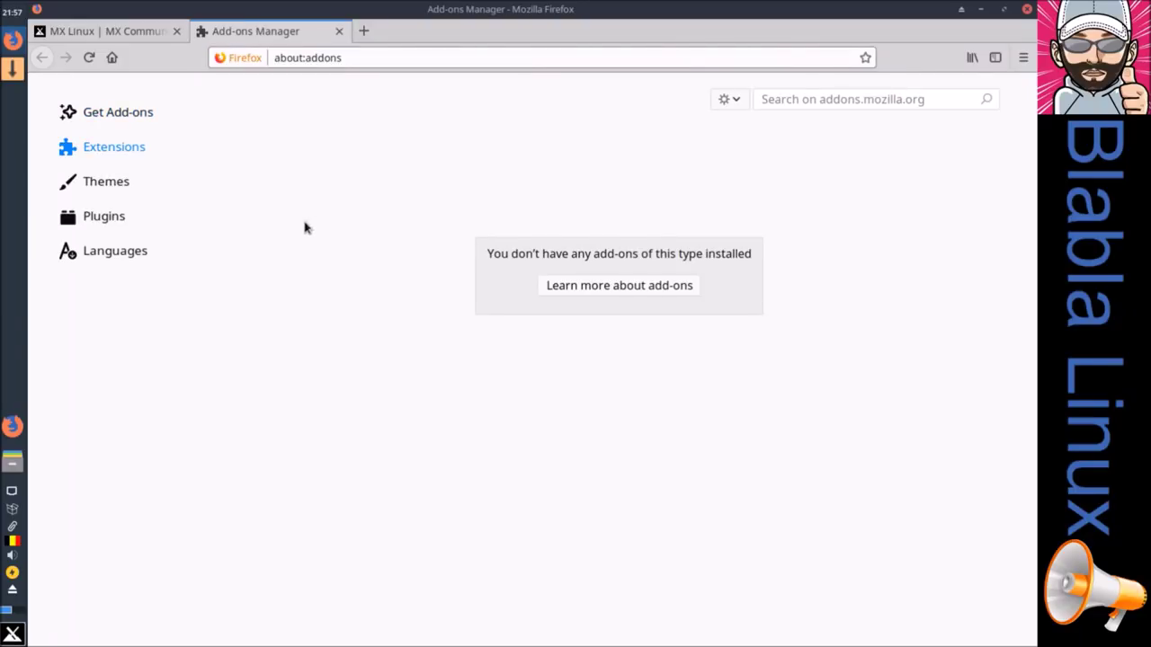
pyautogui.click(103, 258)
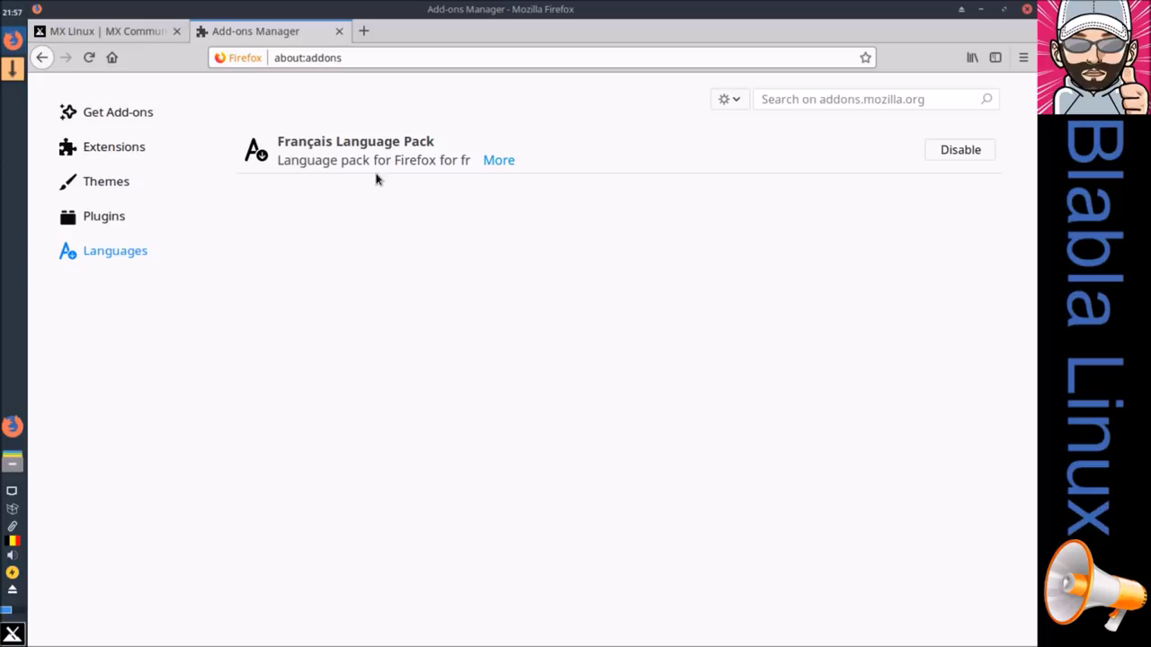
# Step: Quit and reopen Firefox maximized so the French language pack takes effect
pyautogui.click(1024, 57)
pyautogui.click(845, 486)
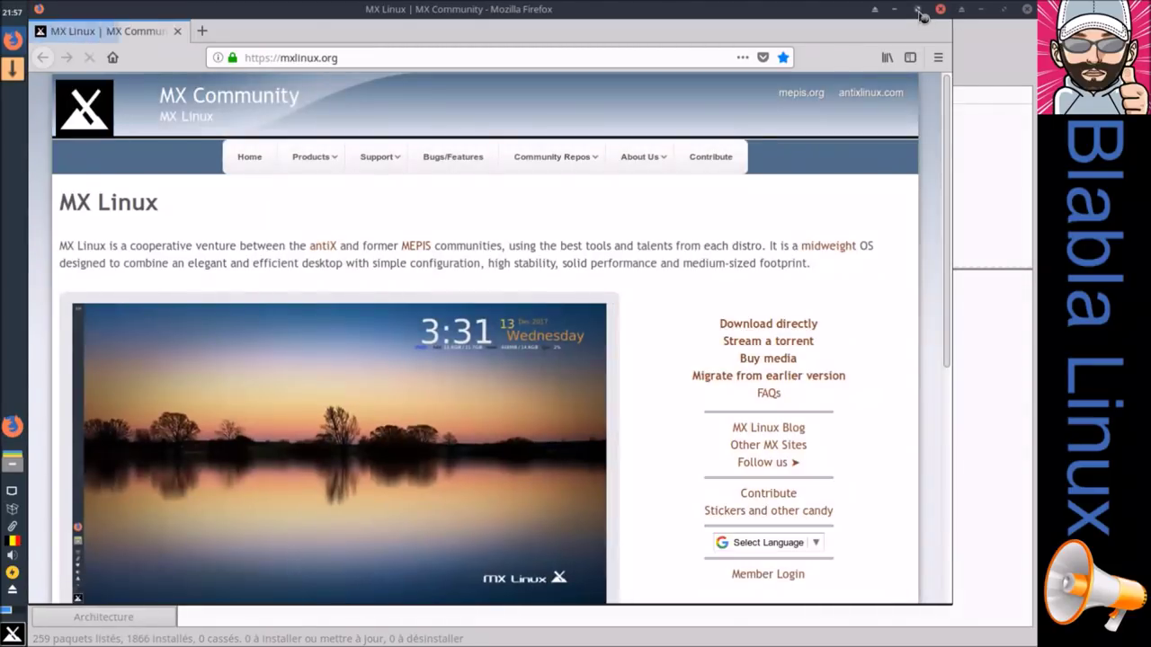
pyautogui.click(918, 10)
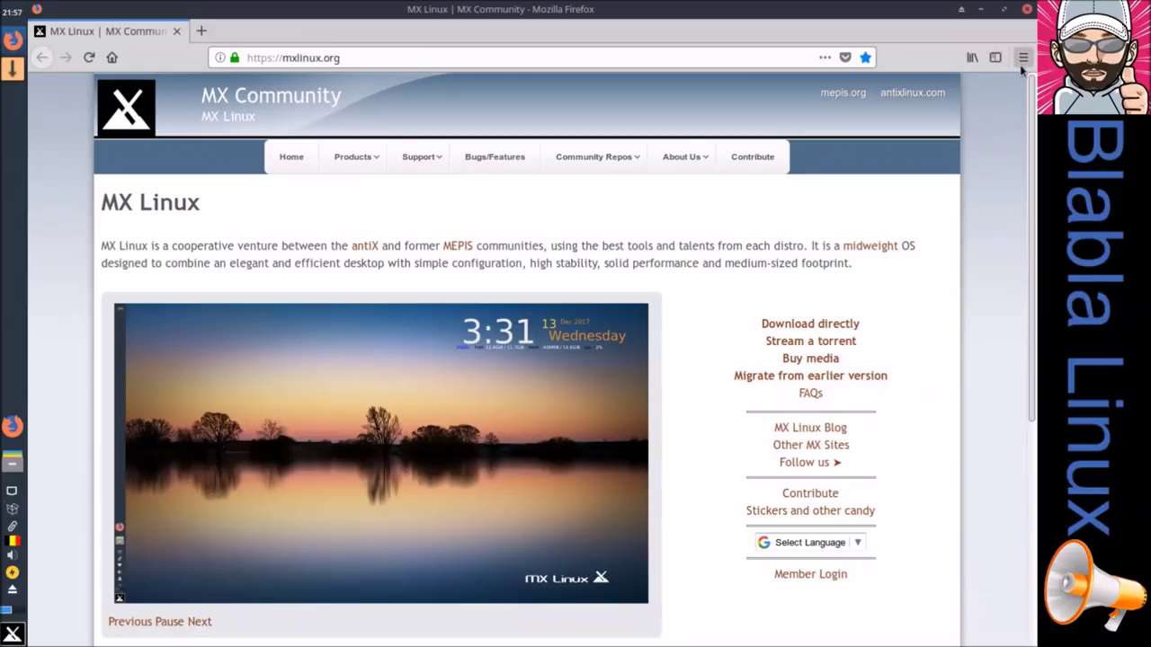
pyautogui.click(1024, 60)
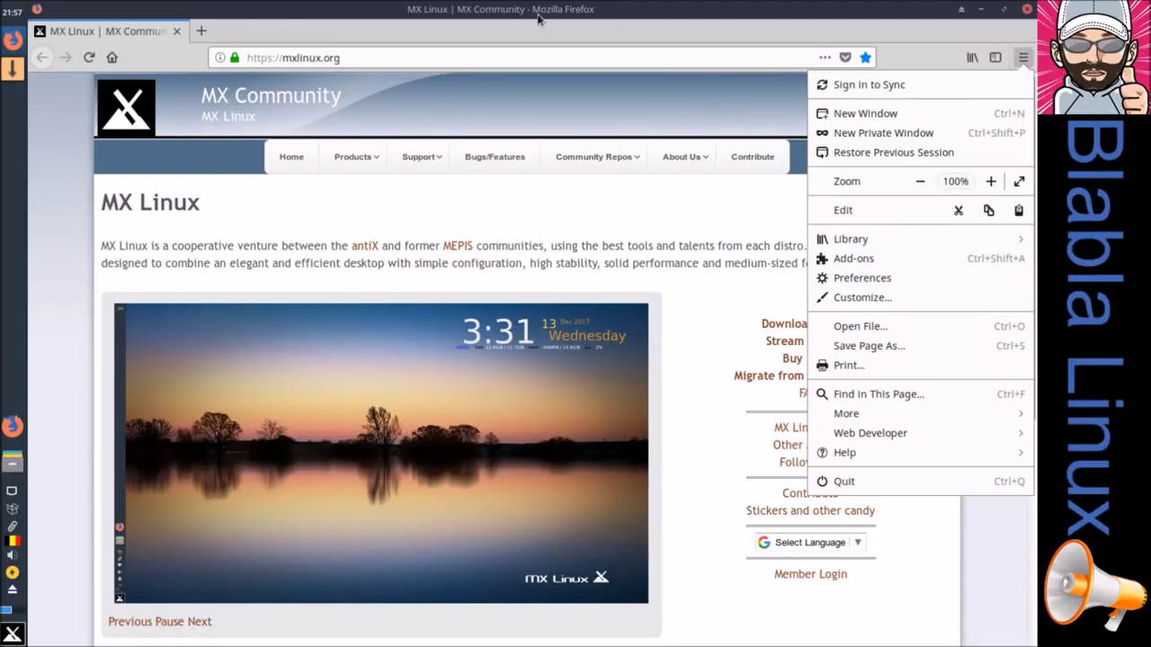
pyautogui.click(385, 57)
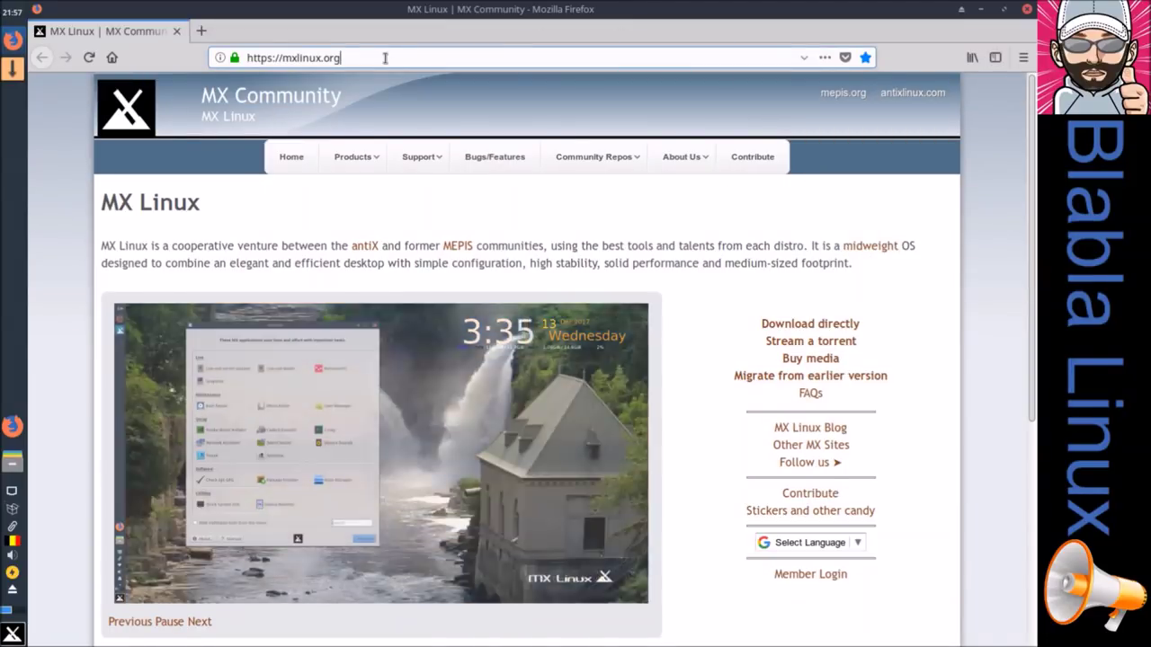
# Step: Open about:config and accept the advanced-preferences warning
pyautogui.click(384, 58)
pyautogui.write('az')
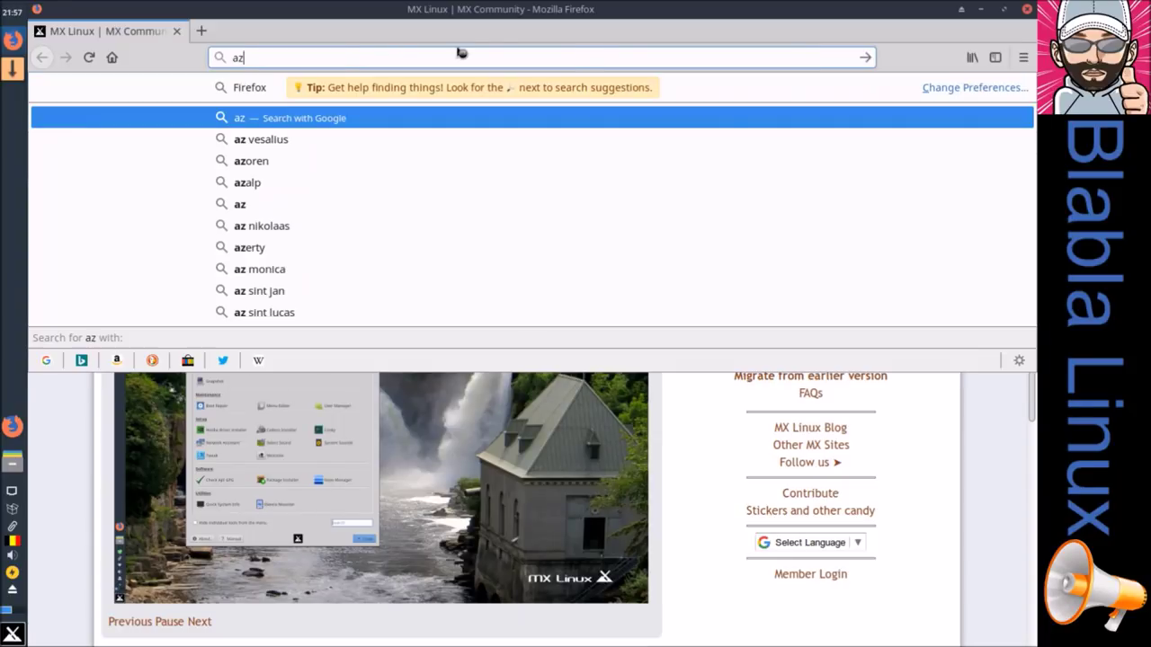
pyautogui.press('BackSpace')
pyautogui.write('bou')
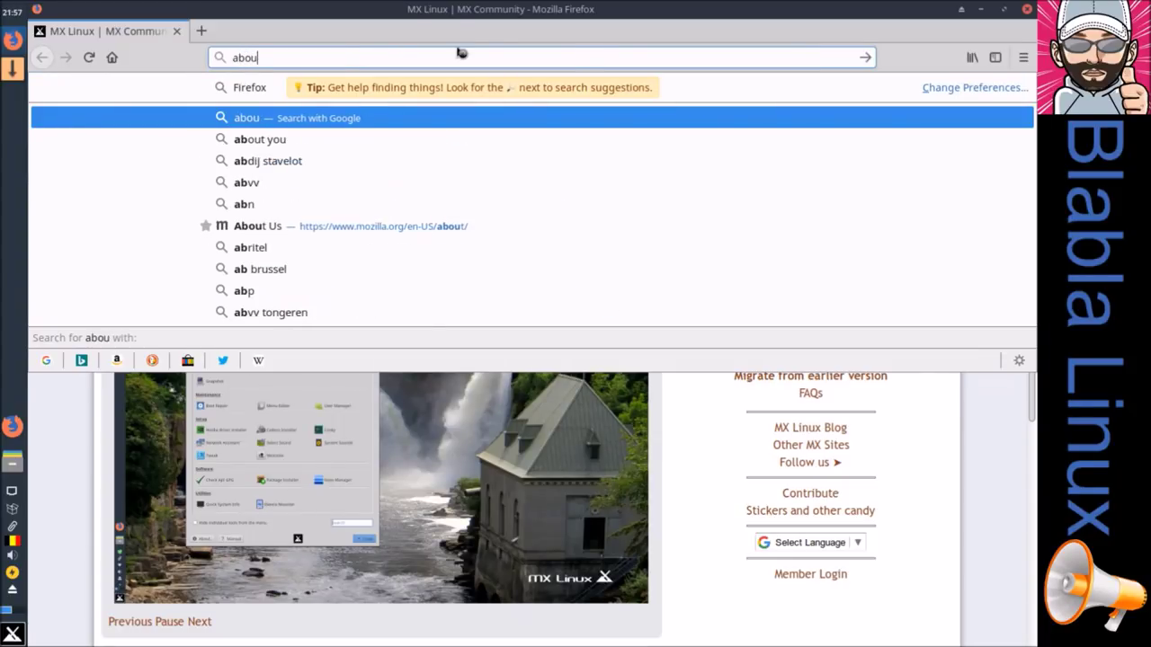
pyautogui.write('t:config')
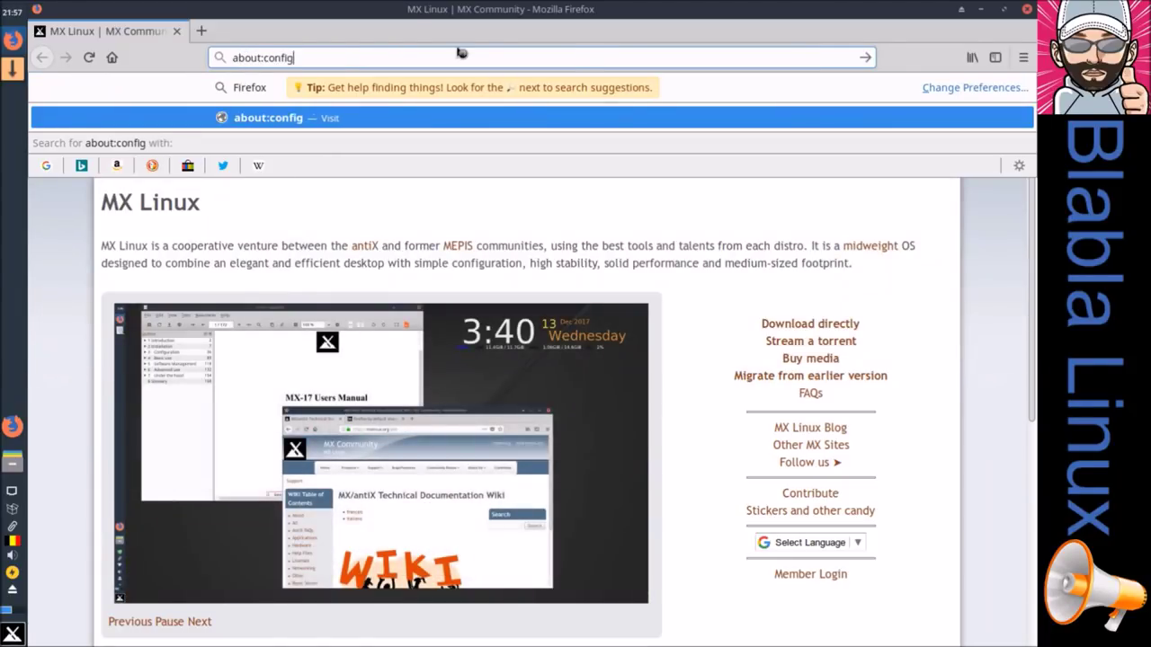
pyautogui.press('Return')
pyautogui.click(352, 364)
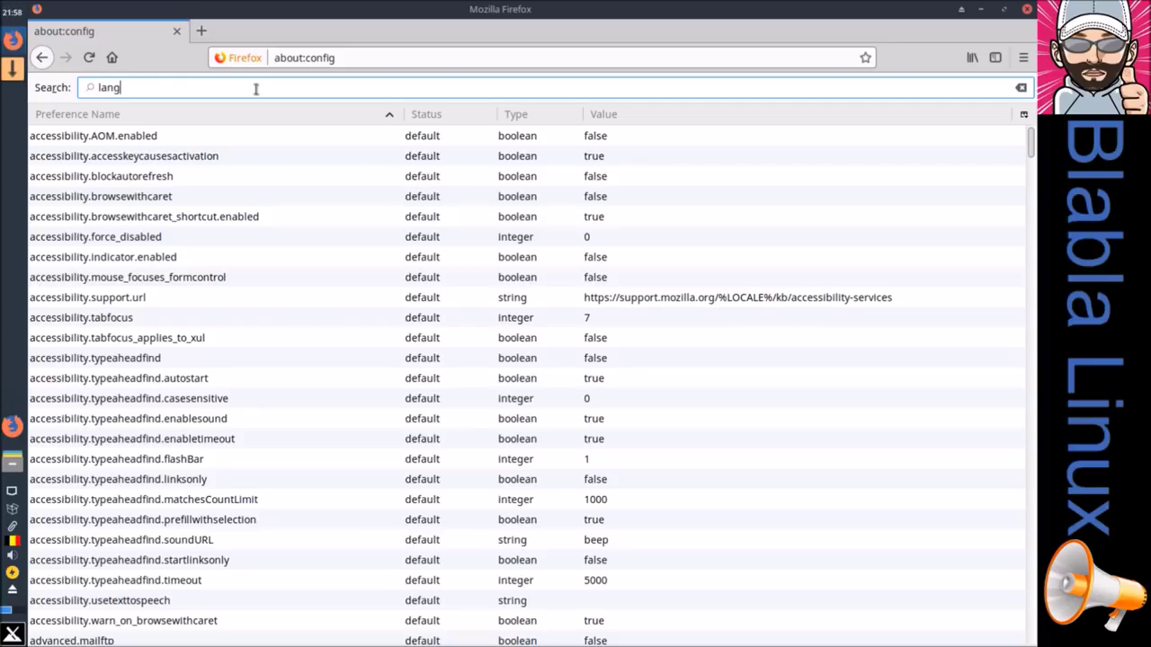
# Step: Search preferences for 'lan' and inspect the intl.accept_languages entries, still en-US, en
pyautogui.press('BackSpace')
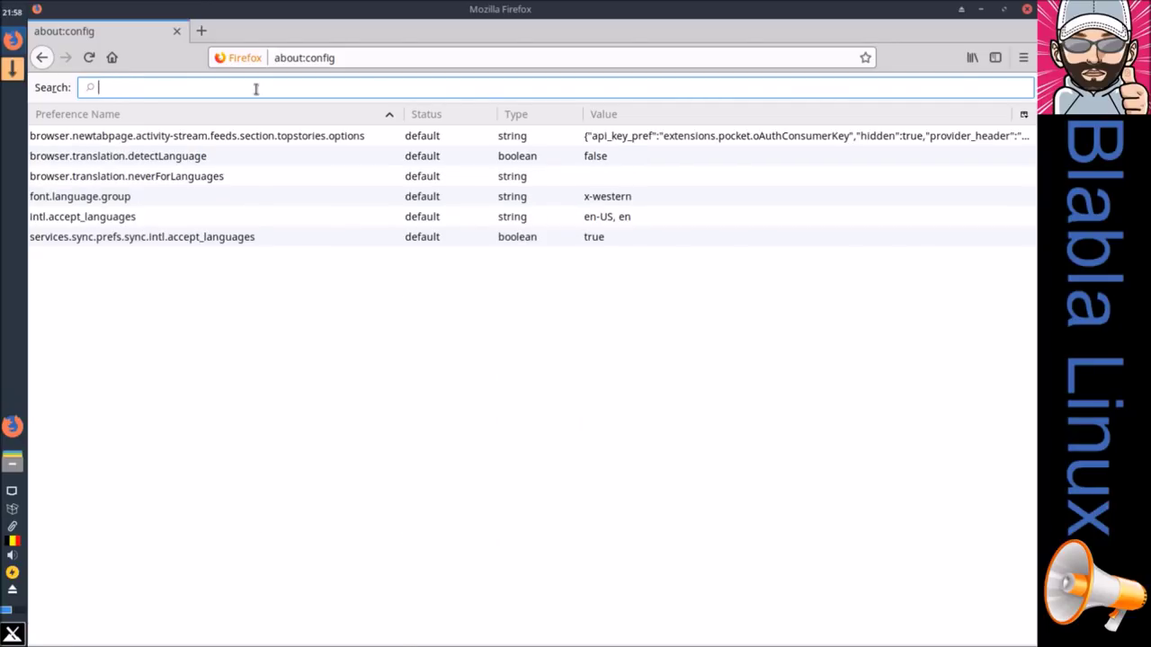
pyautogui.write('gen')
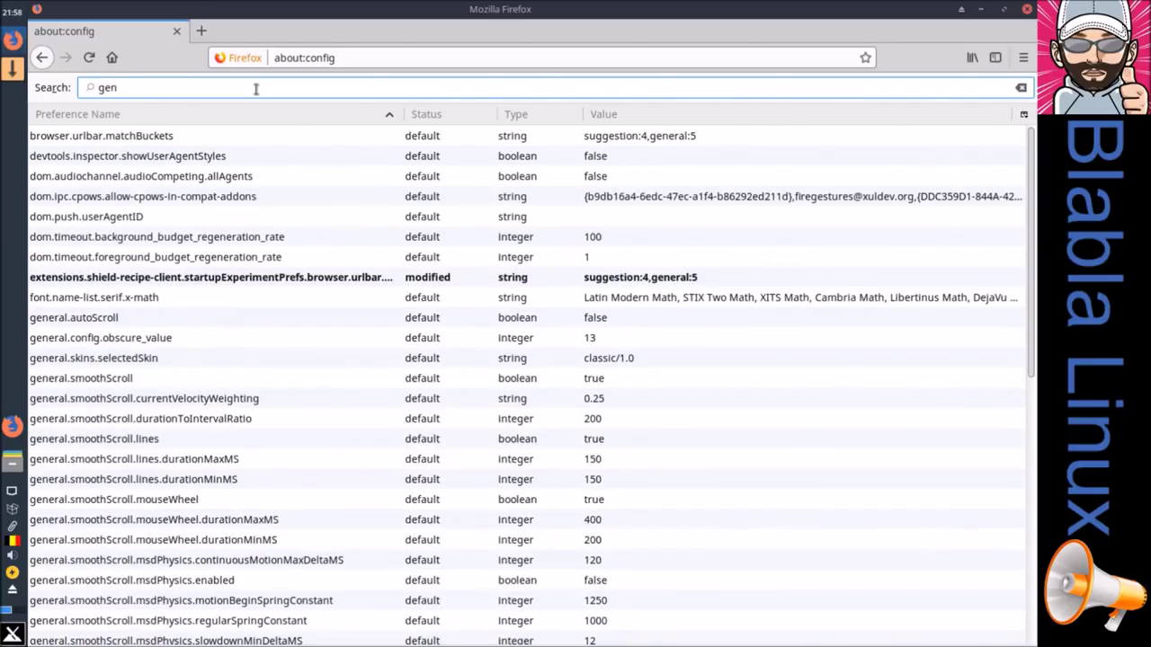
pyautogui.write('eral.user.lan')
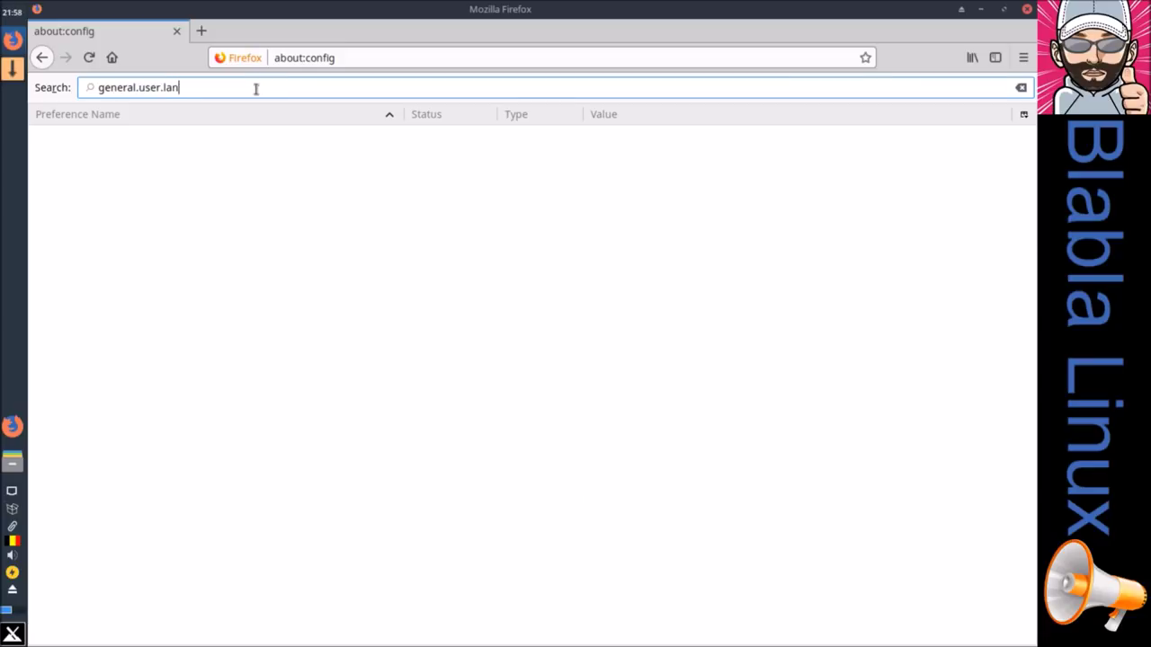
pyautogui.press('BackSpace')
pyautogui.press('BackSpace')
pyautogui.press('BackSpace')
pyautogui.press('BackSpace')
pyautogui.write('lan')
pyautogui.press('BackSpace')
pyautogui.press('BackSpace')
pyautogui.press('BackSpace')
pyautogui.write('langu')
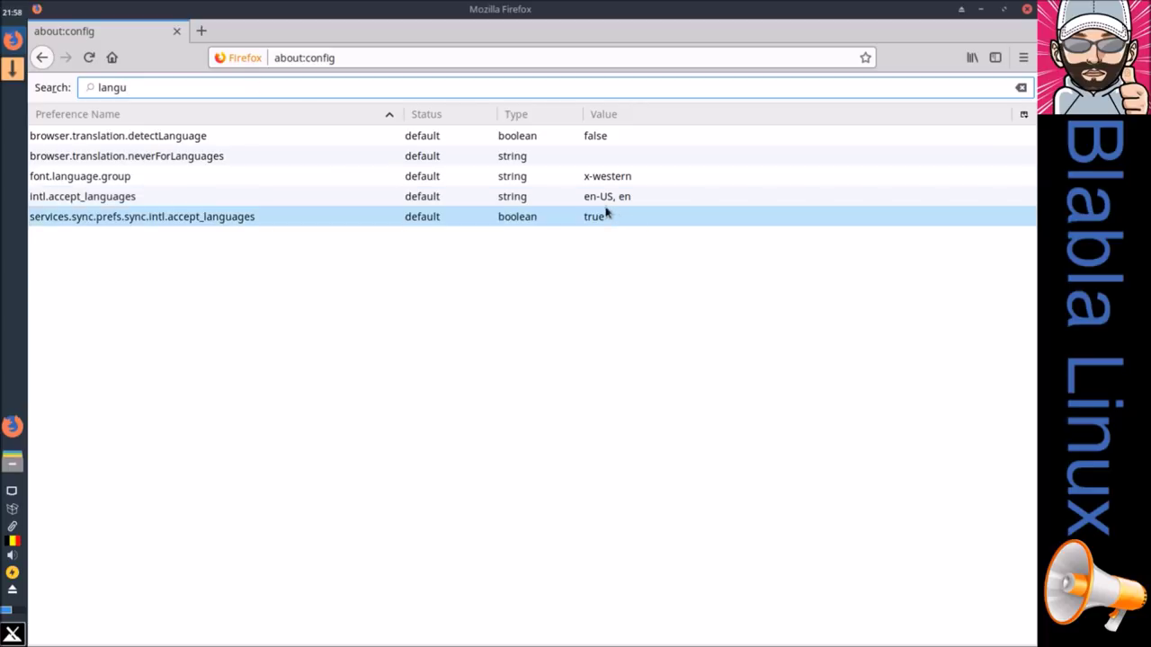
pyautogui.click(66, 203)
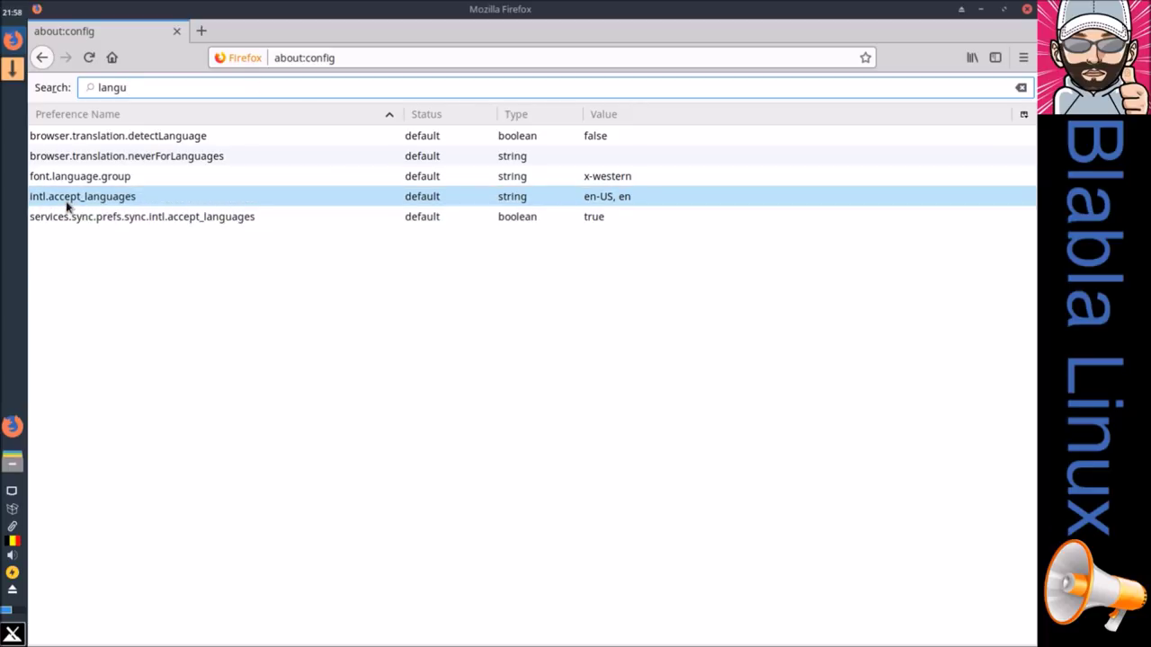
pyautogui.click(64, 219)
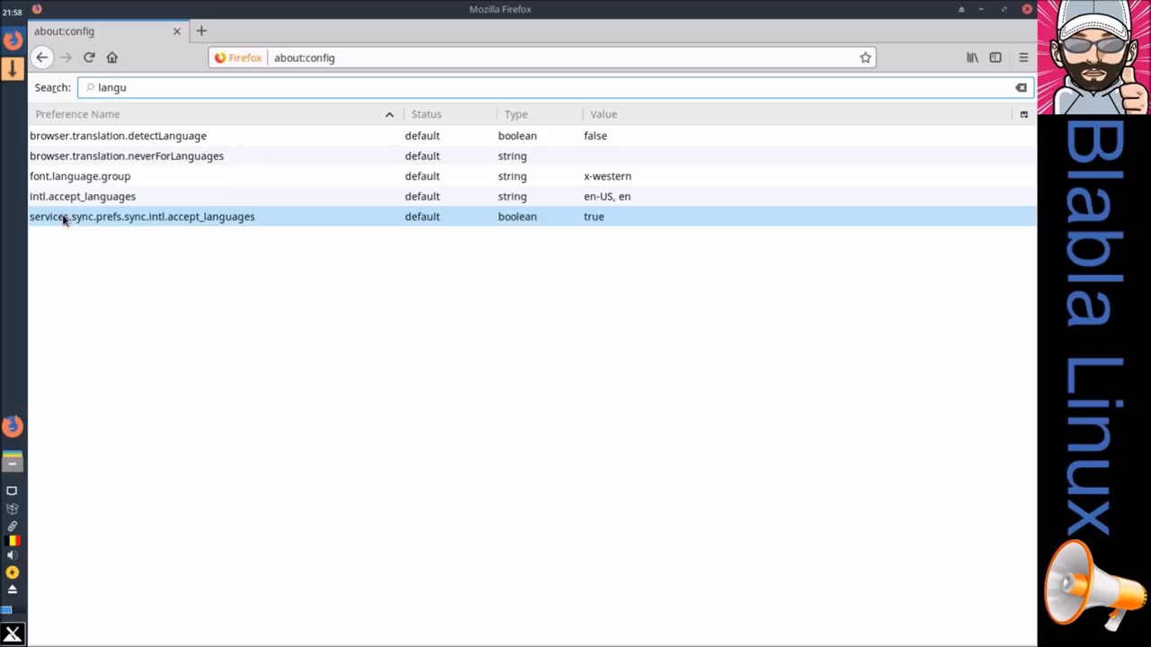
pyautogui.click(203, 339)
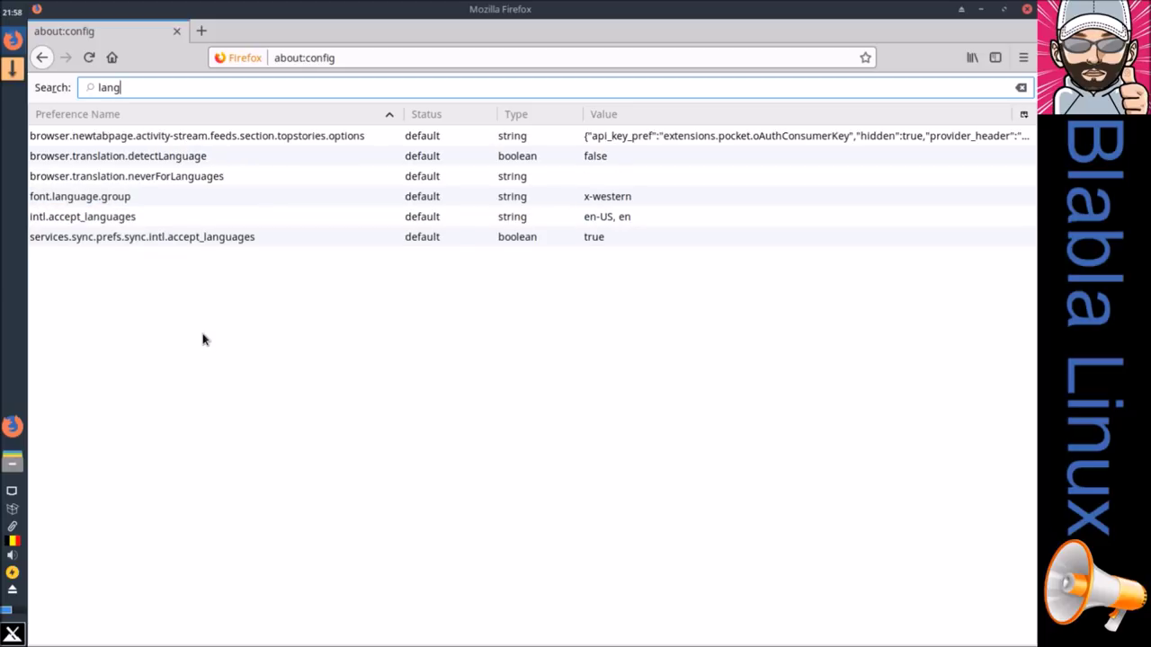
# Step: Change intl.accept_languages from en-US, en to fr-FR, fr, then close Firefox
pyautogui.doubleClick(611, 216)
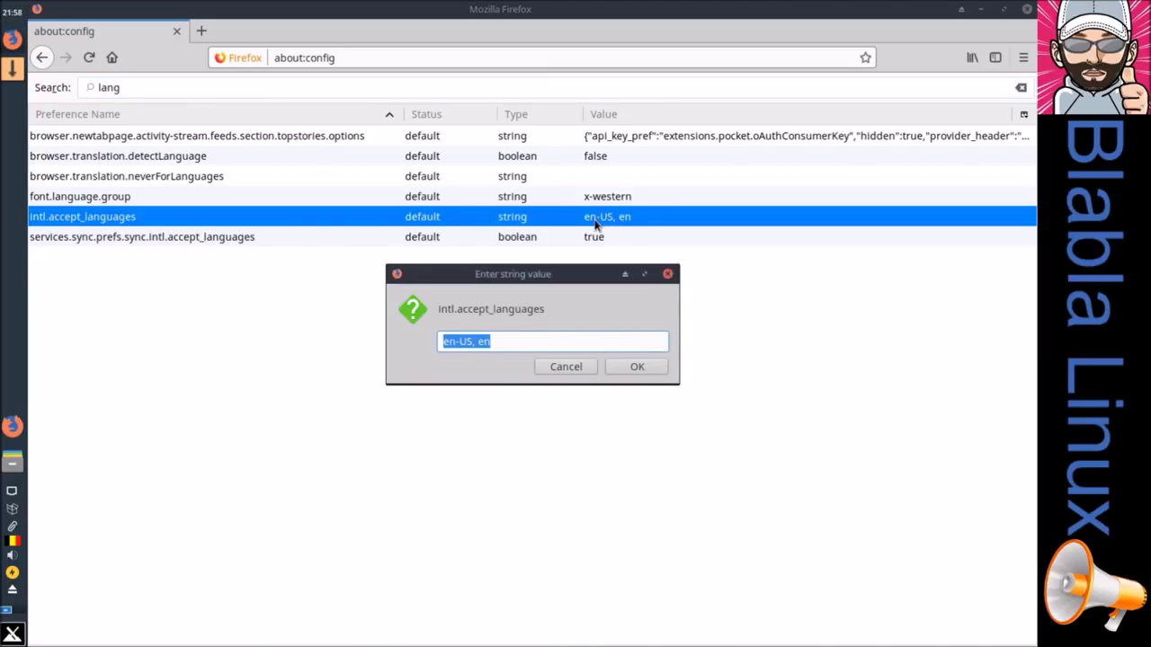
pyautogui.click(517, 347)
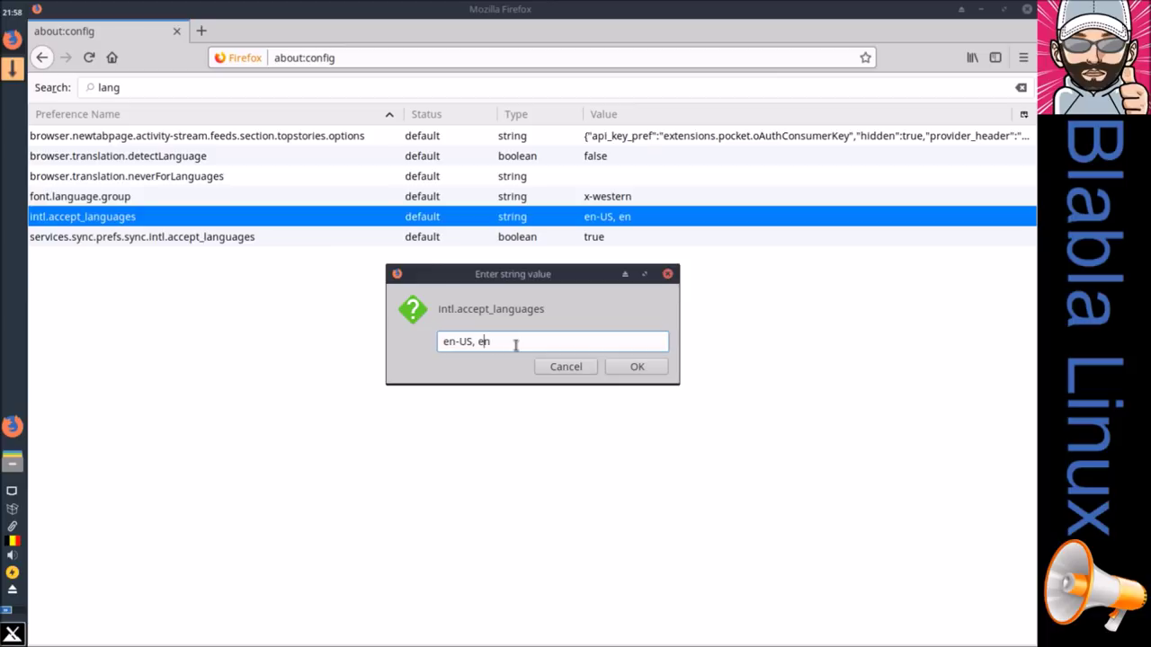
pyautogui.press('Home')
pyautogui.press('Delete')
pyautogui.press('Delete')
pyautogui.write('fr')
pyautogui.press('BackSpace')
pyautogui.press('BackSpace')
pyautogui.write('FR')
pyautogui.click(636, 366)
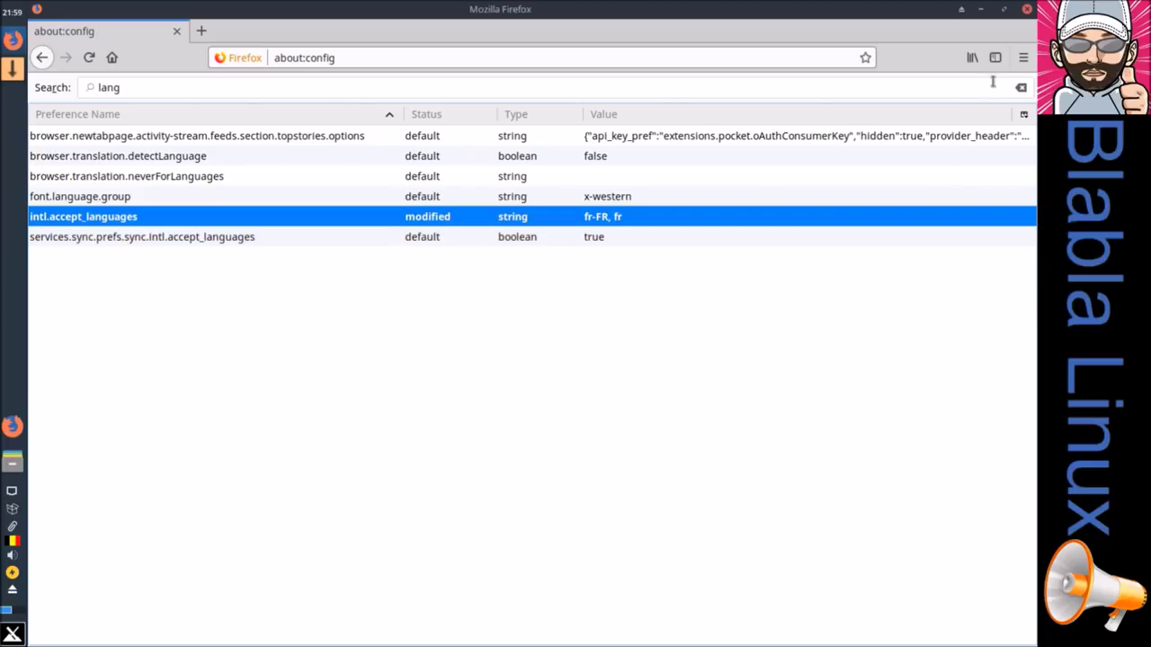
pyautogui.click(1028, 10)
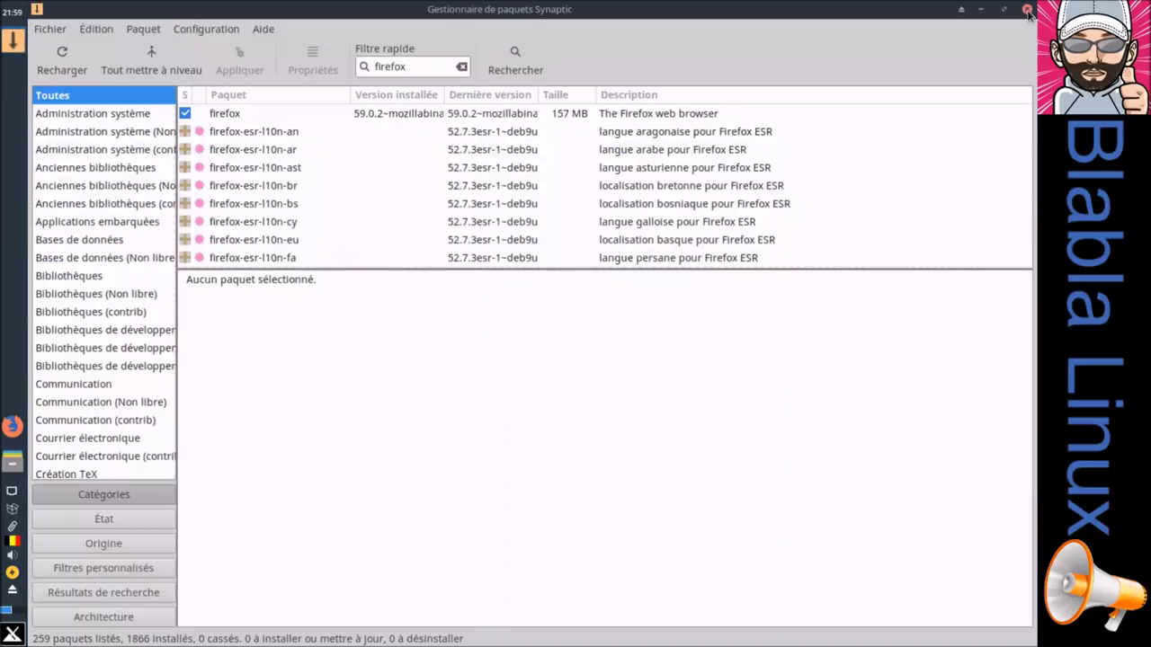
# Step: Relaunch Firefox and open the preferred page-languages list from Preferences
pyautogui.click(14, 428)
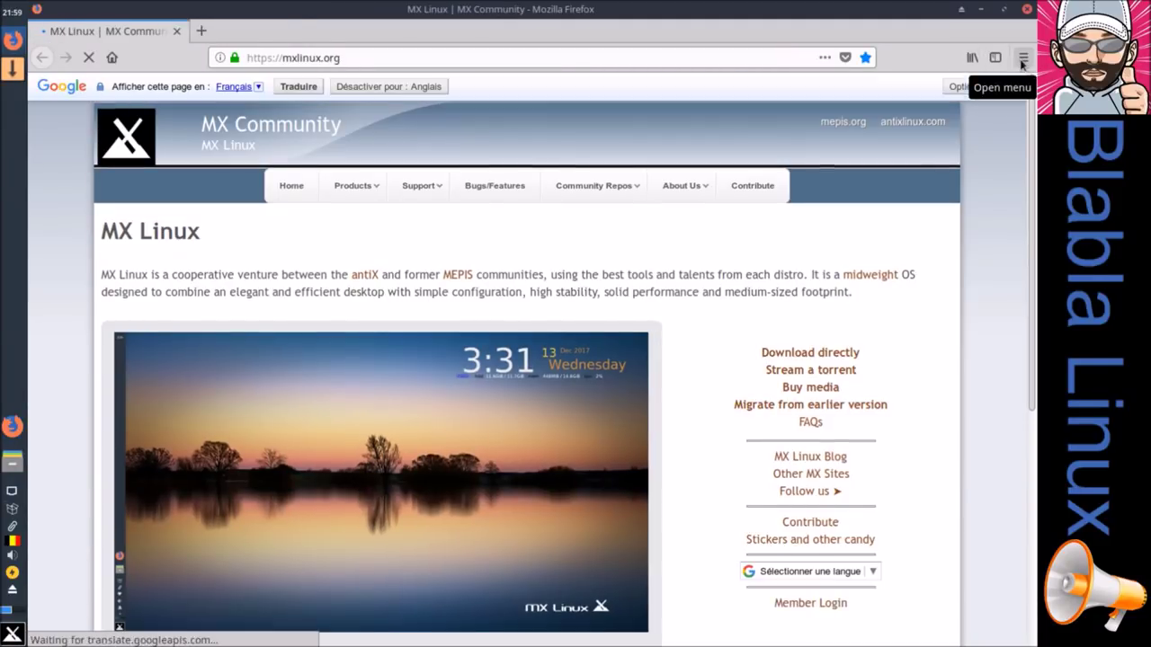
pyautogui.click(1023, 57)
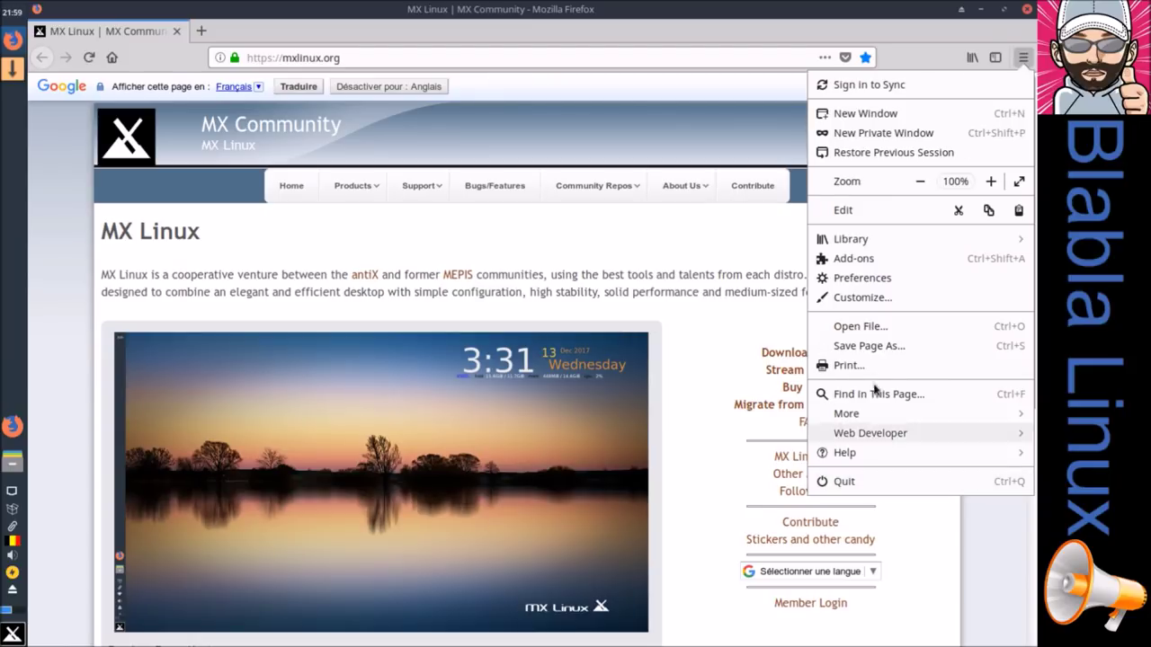
pyautogui.click(861, 278)
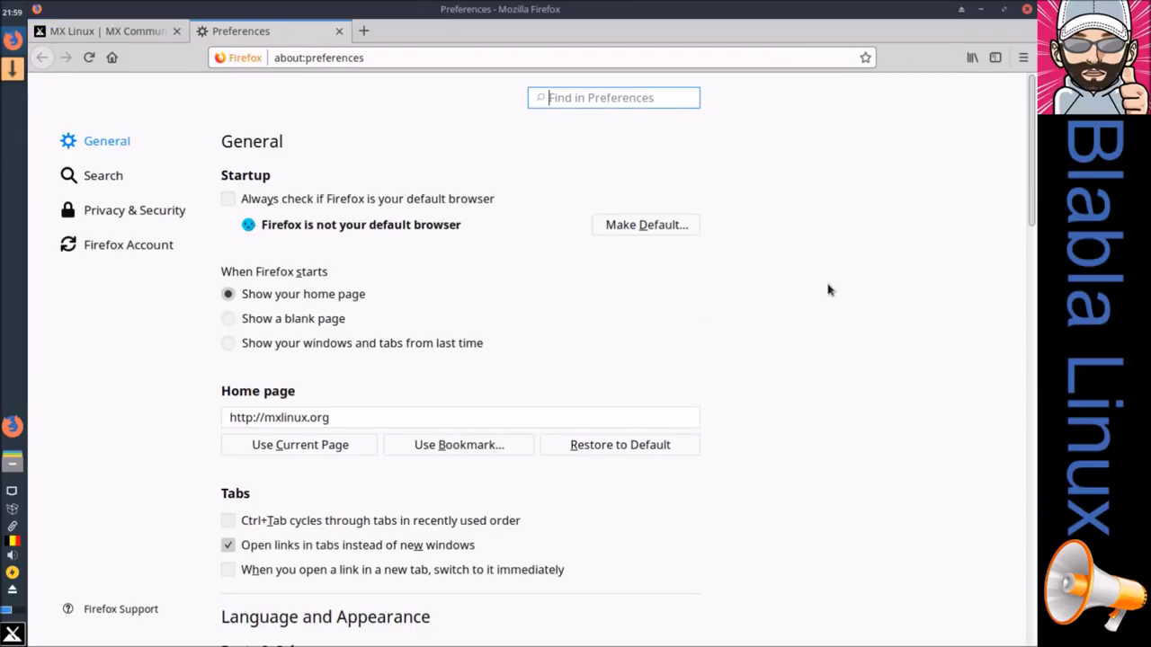
pyautogui.scroll(-5, 454, 580)
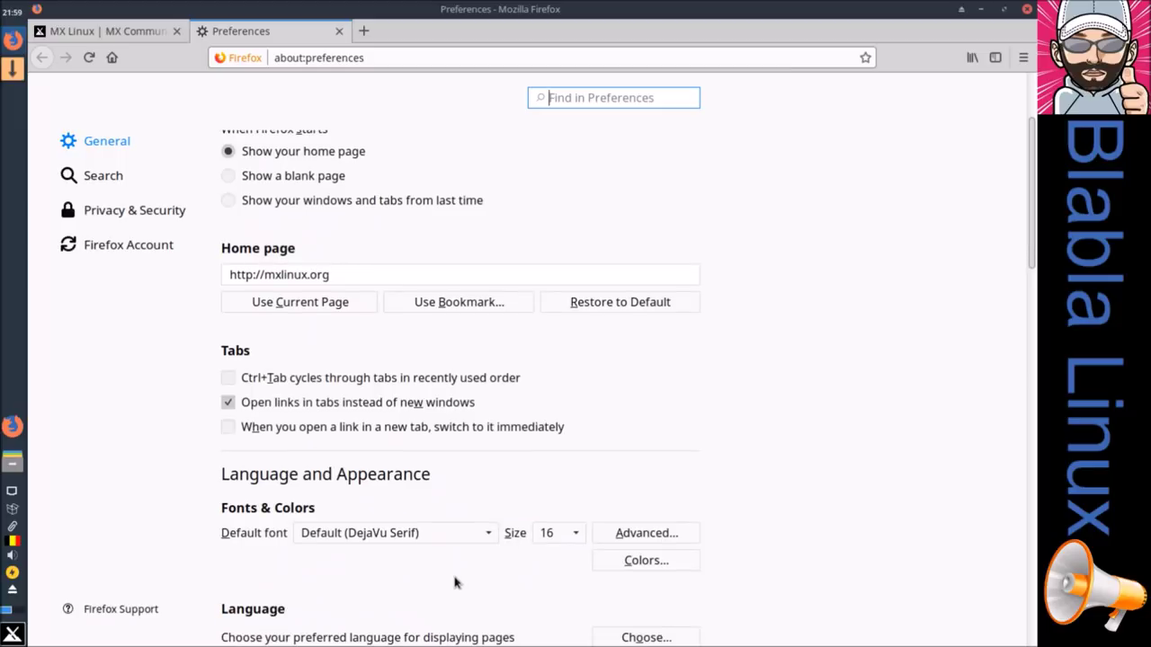
pyautogui.scroll(-2, 446, 577)
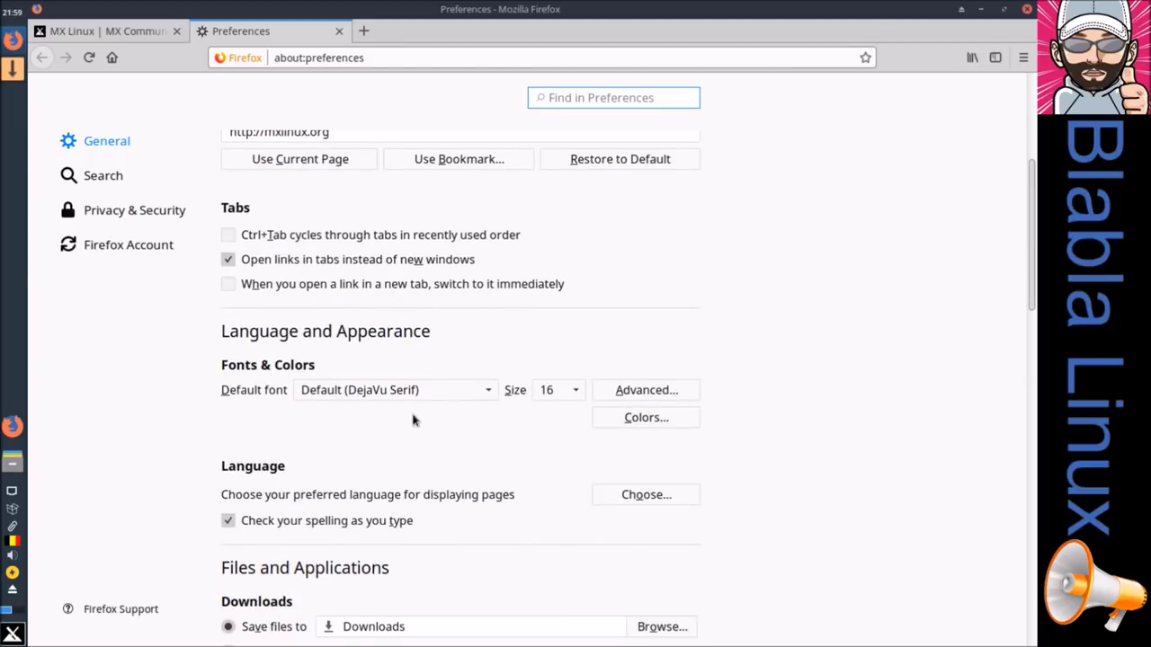
pyautogui.click(638, 498)
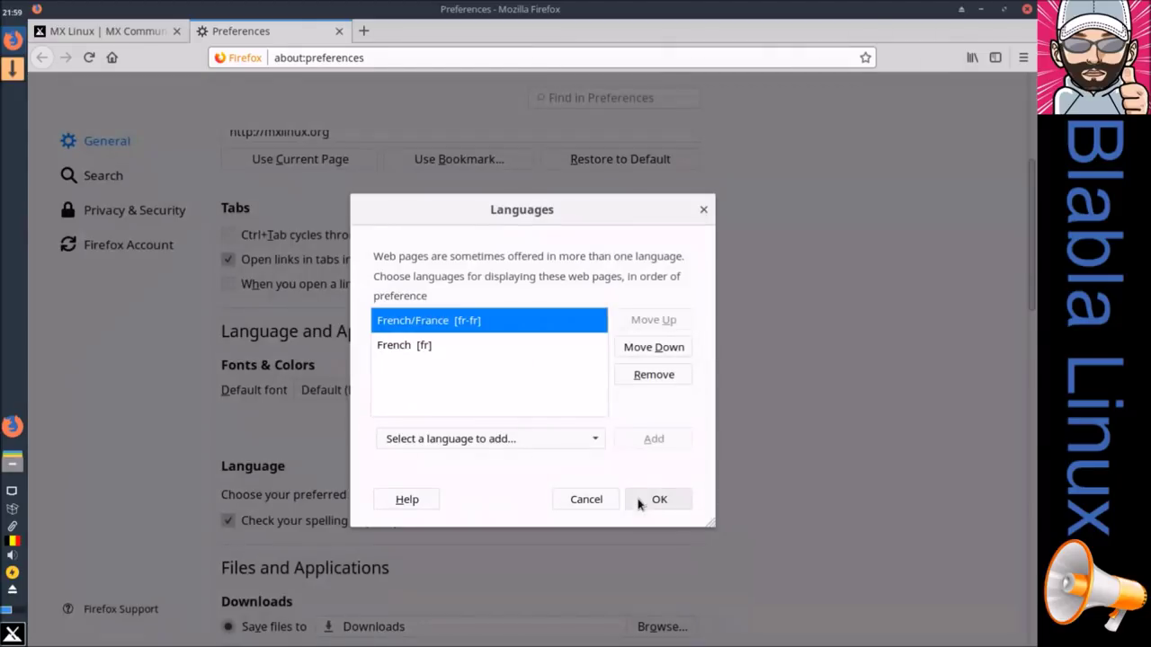
# Step: Add French/Belgium [fr-be], remove French/France [fr-fr] and French [fr], and confirm
pyautogui.click(441, 345)
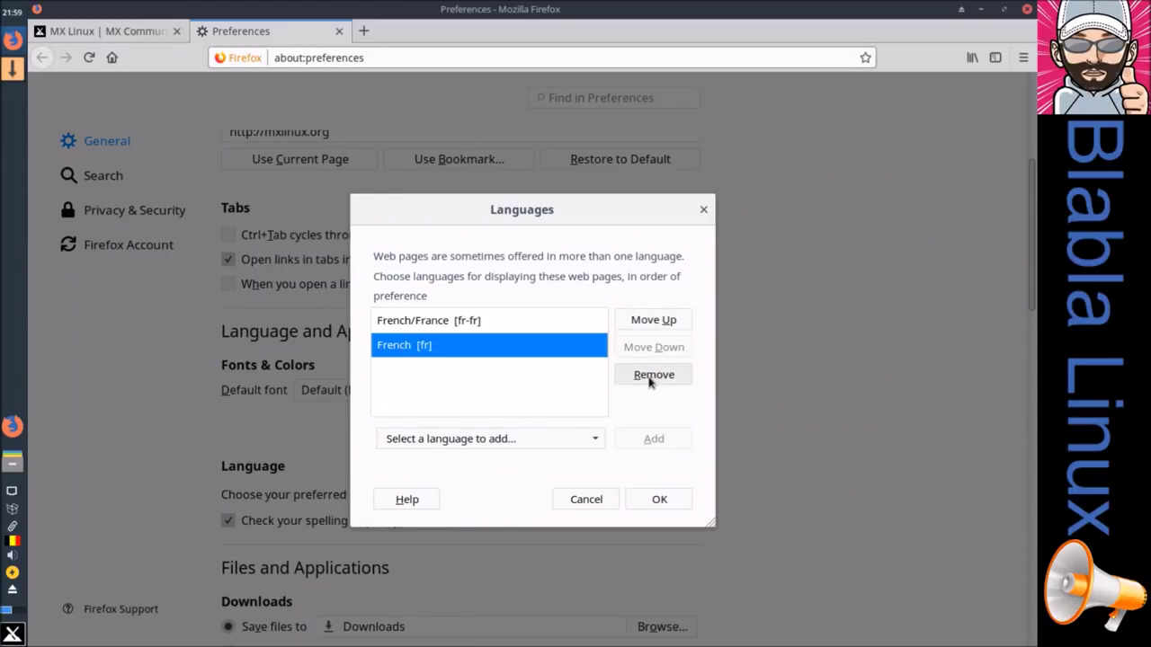
pyautogui.click(503, 444)
pyautogui.scroll(-11, 501, 397)
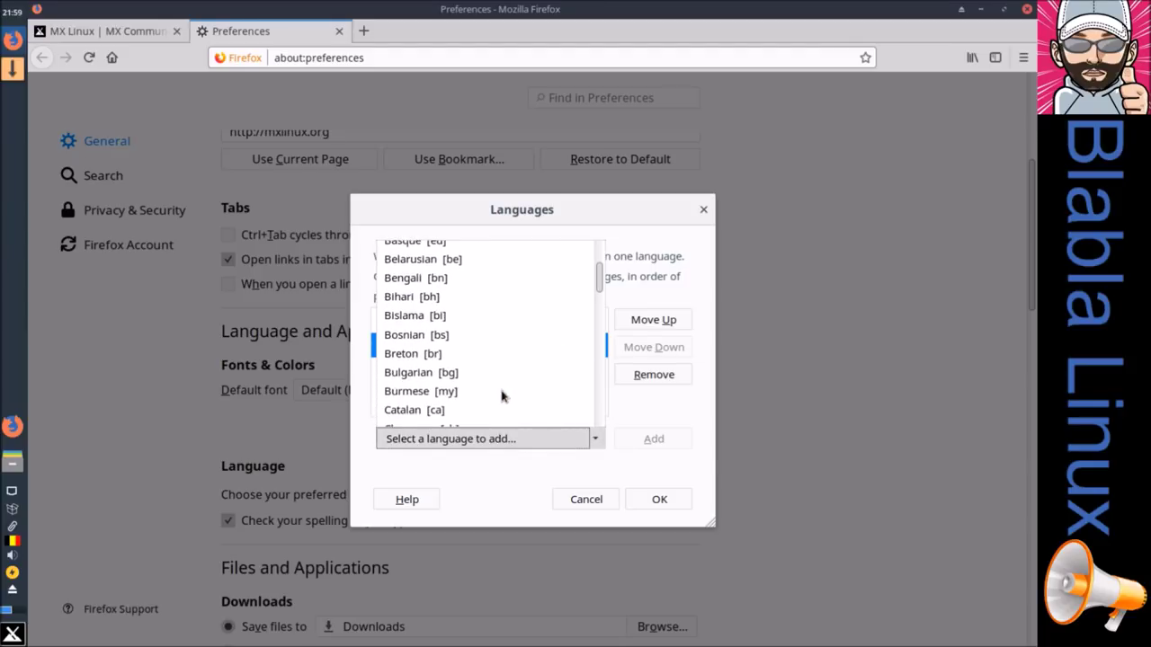
pyautogui.scroll(4, 502, 396)
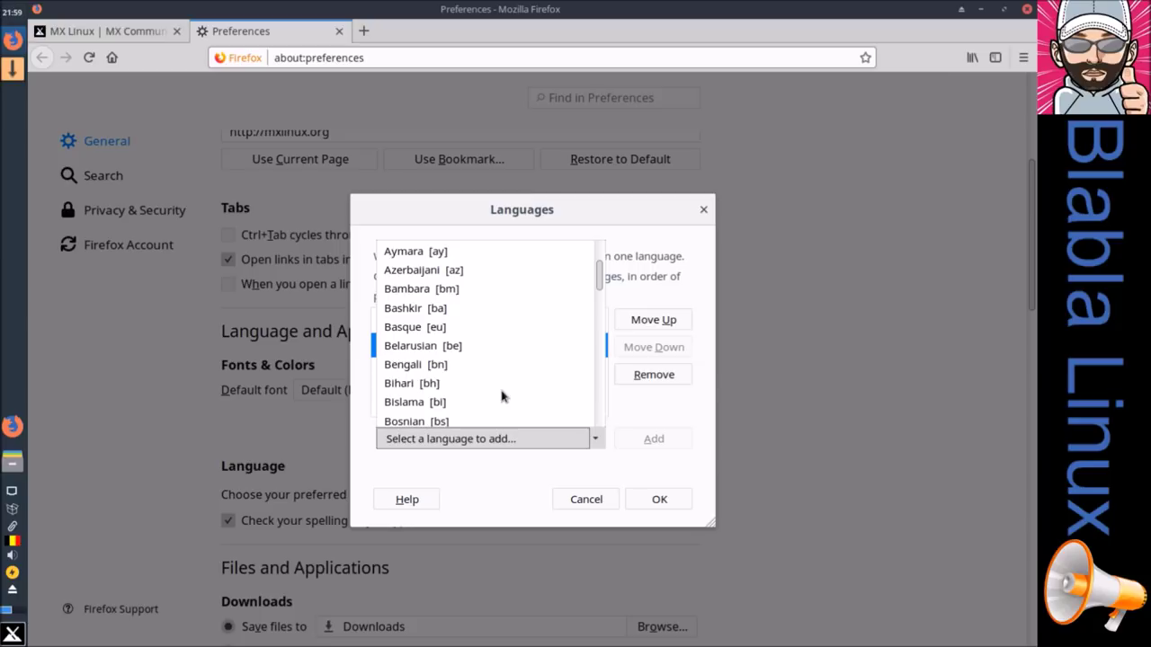
pyautogui.scroll(-11, 502, 396)
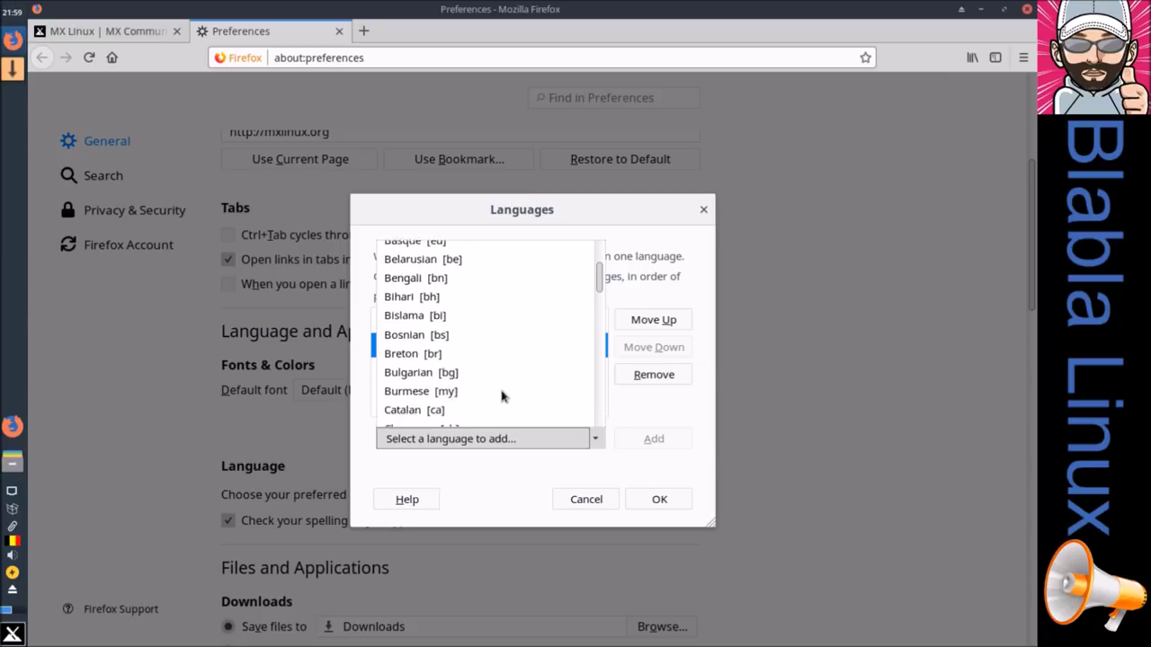
pyautogui.scroll(-6, 502, 397)
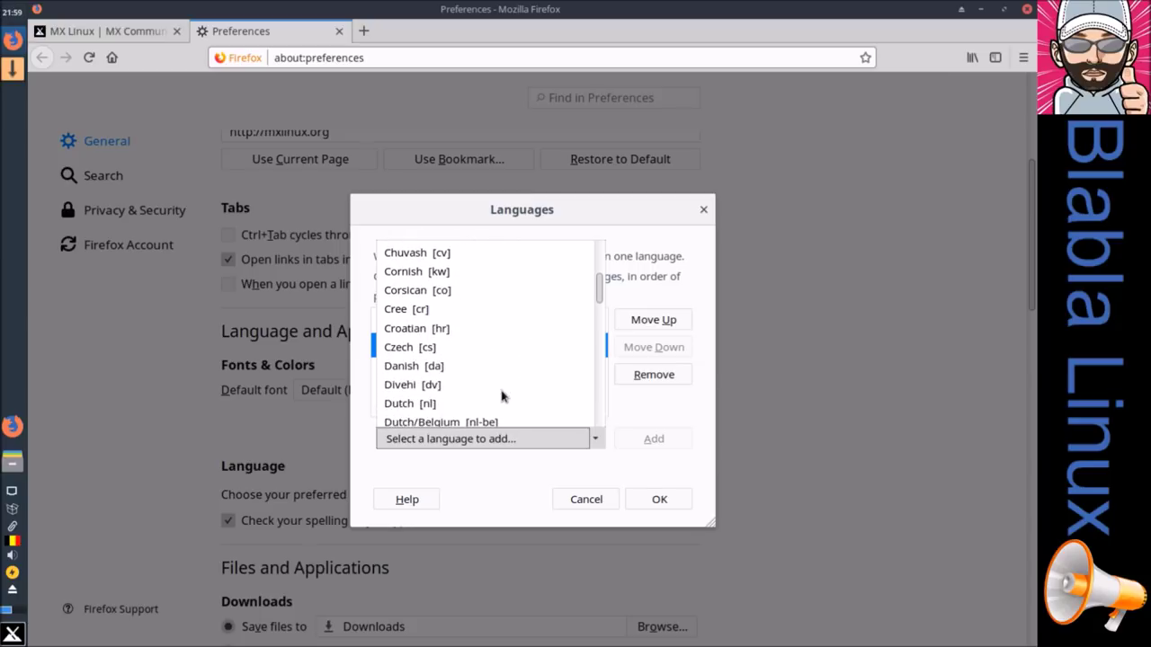
pyautogui.scroll(-6, 501, 396)
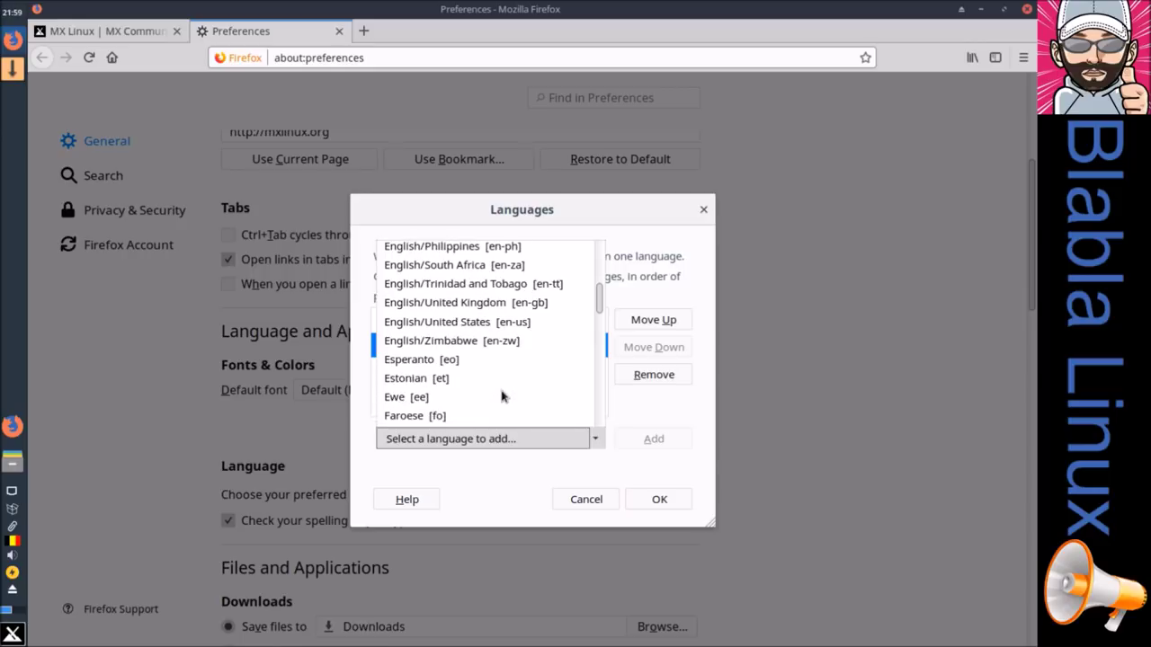
pyautogui.scroll(-2, 502, 396)
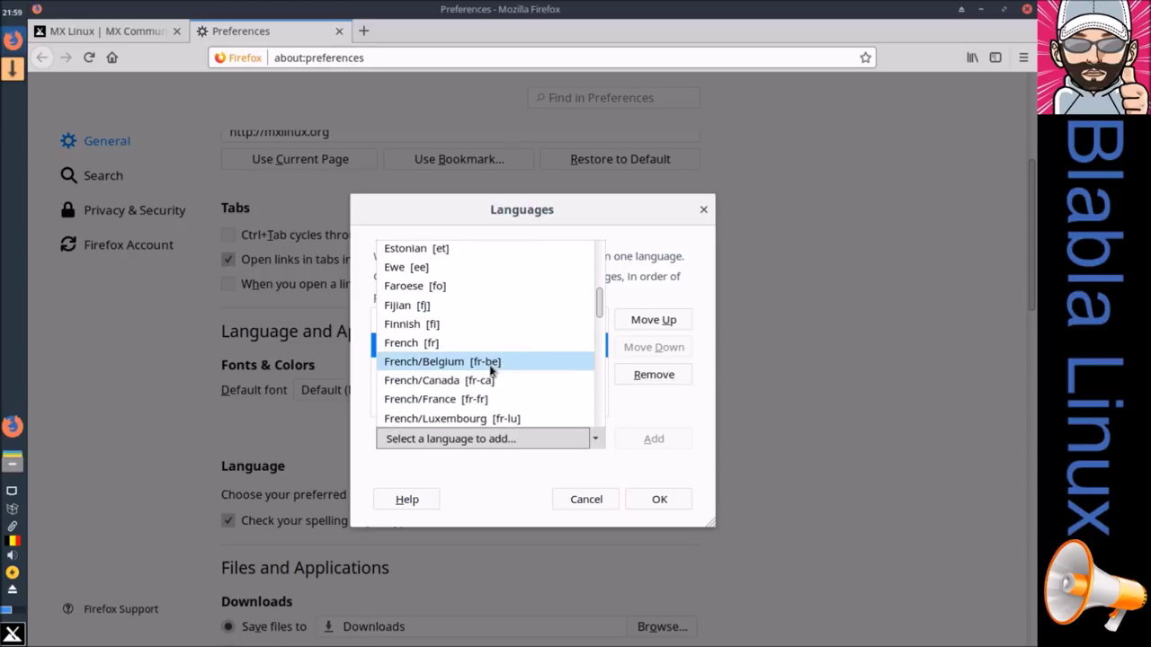
pyautogui.click(492, 367)
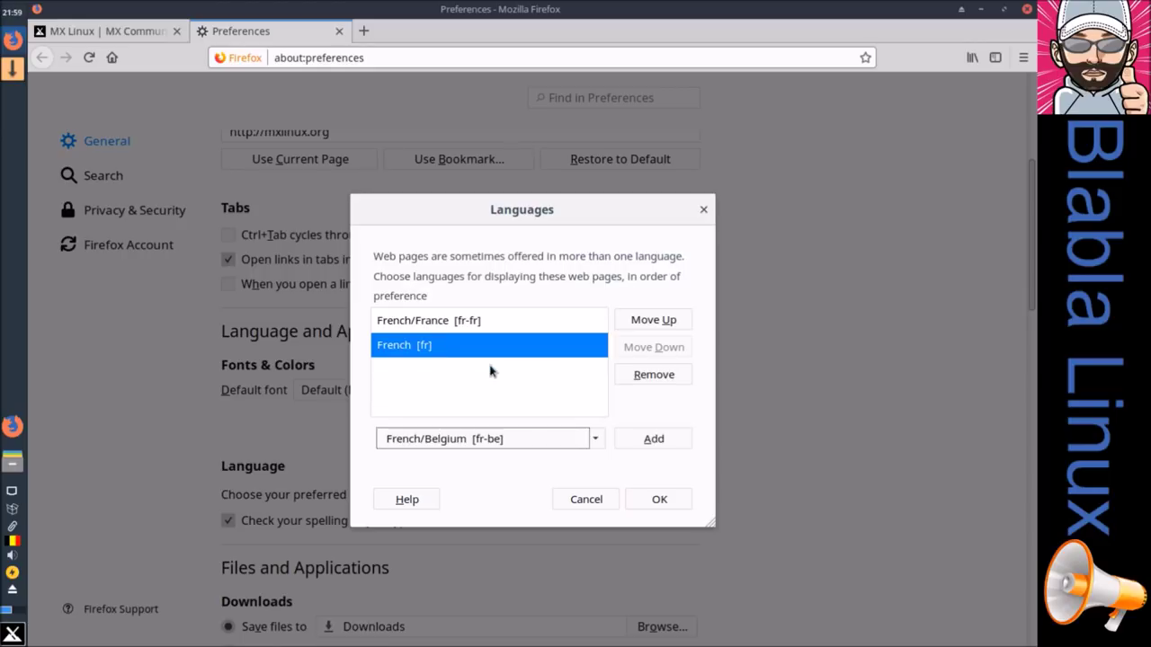
pyautogui.click(635, 439)
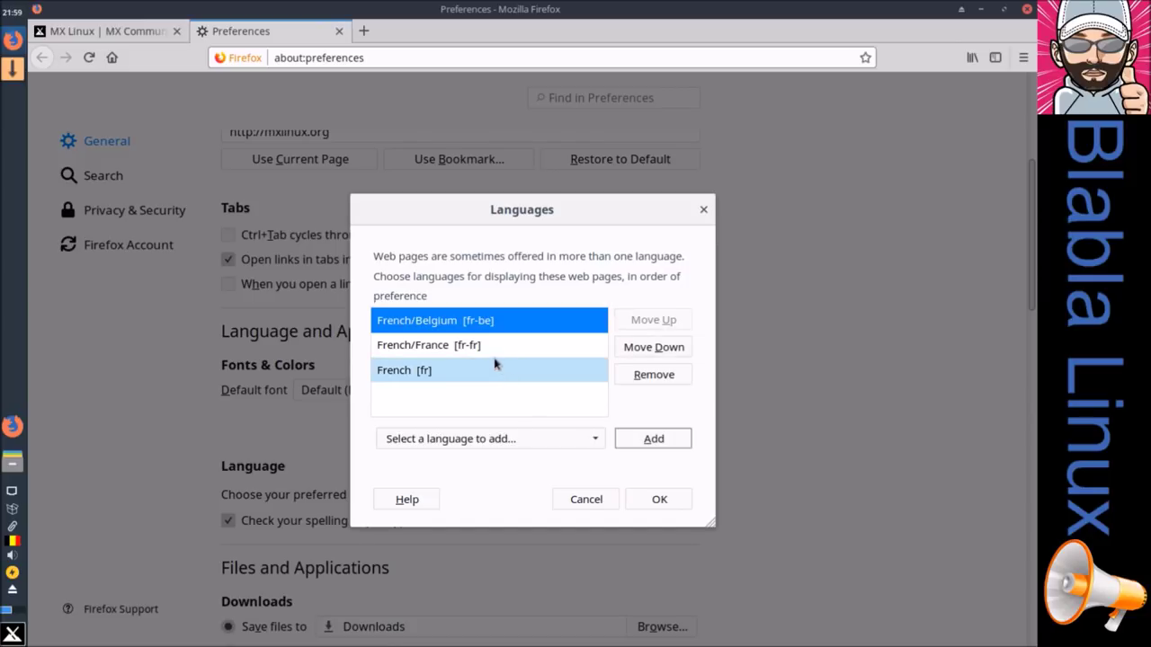
pyautogui.click(488, 351)
pyautogui.click(638, 378)
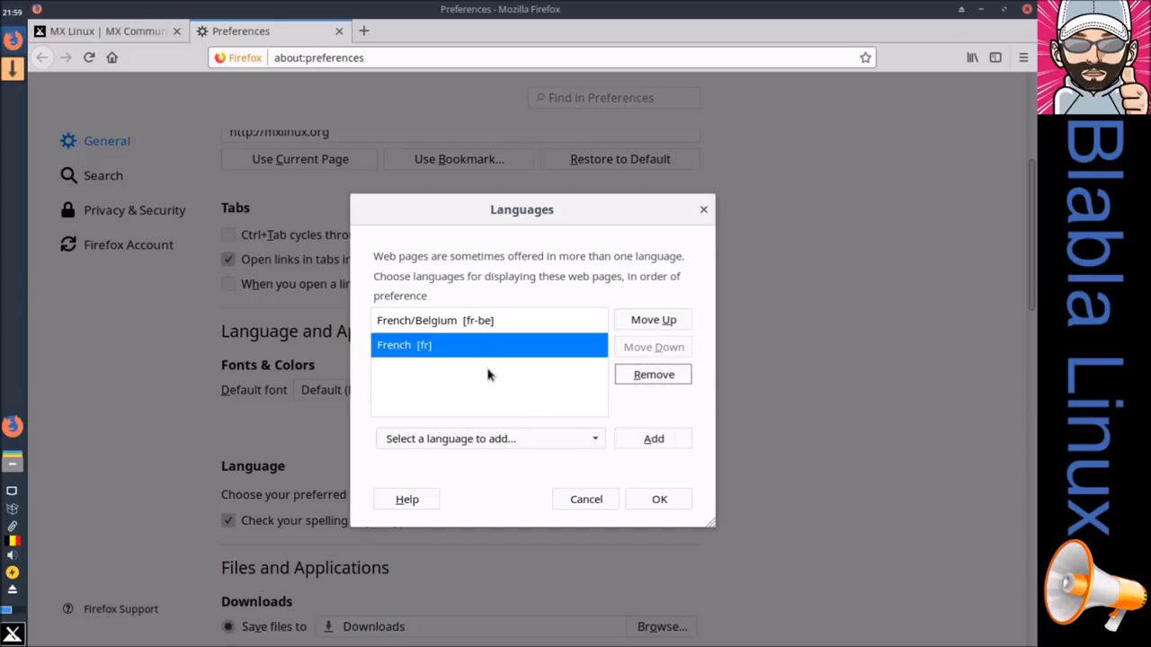
pyautogui.click(653, 376)
pyautogui.click(659, 499)
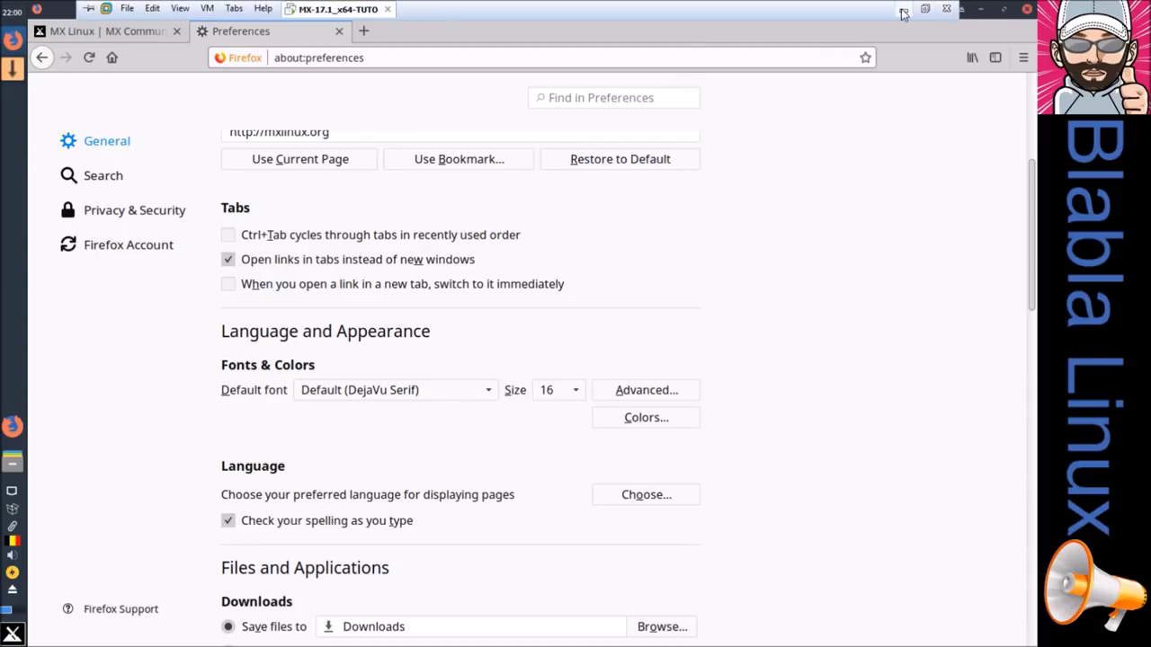
# Step: Minimise the VM and open the Linux MX-16.1 bureau XFCE article from Chrome's mx bookmarks
pyautogui.click(926, 9)
pyautogui.click(189, 54)
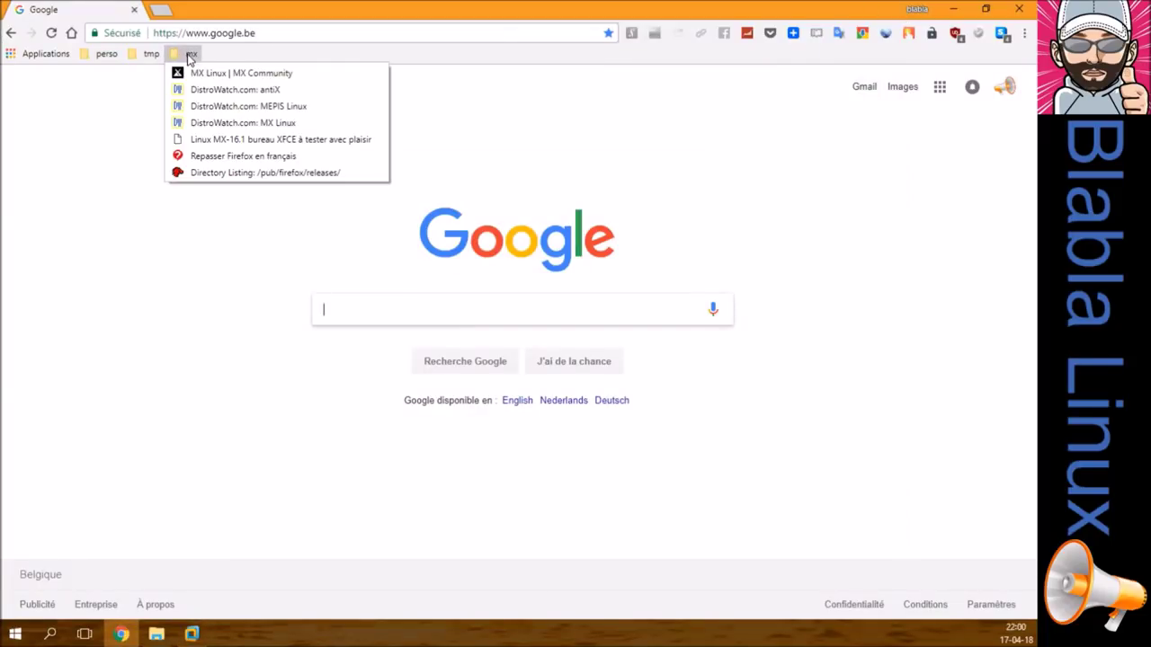
pyautogui.click(214, 142)
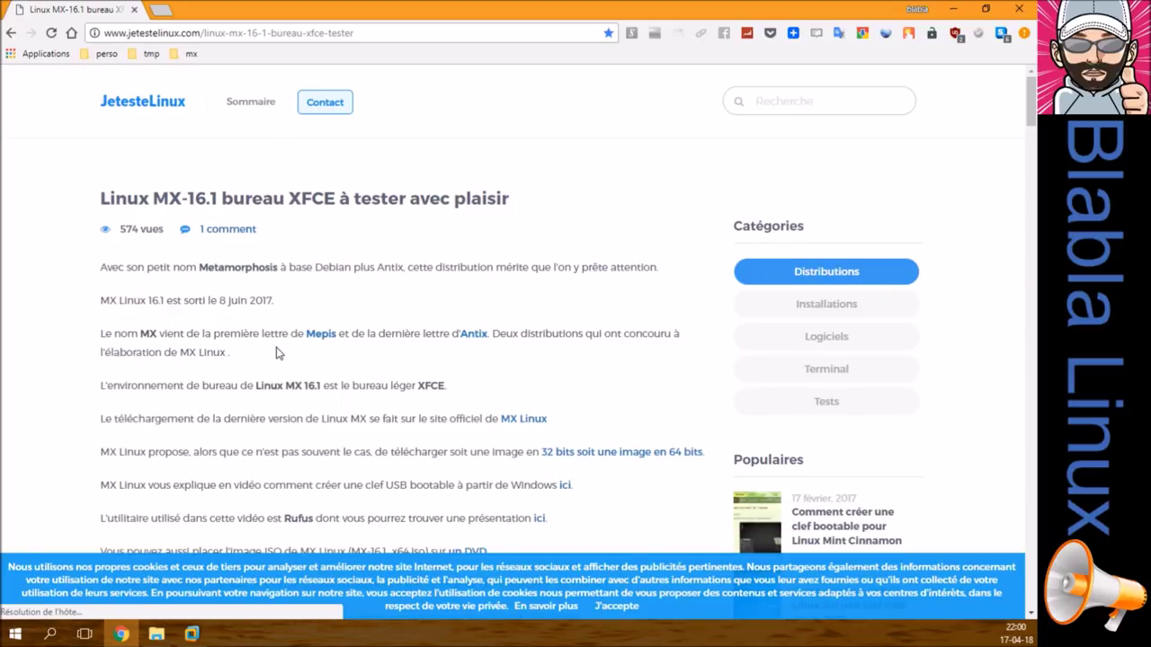
# Step: Highlight the article's 'Cependant...' paragraph about French language packs failing to install
pyautogui.scroll(-2, 276, 352)
pyautogui.scroll(-3, 310, 355)
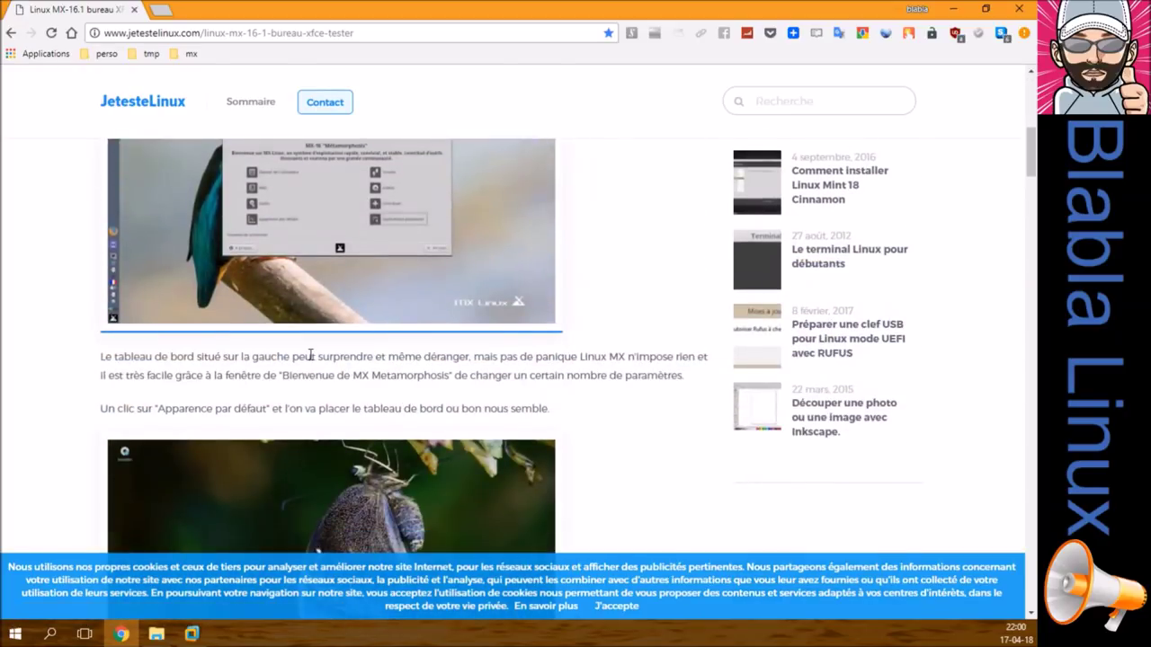
pyautogui.scroll(1, 310, 355)
pyautogui.scroll(2, 310, 354)
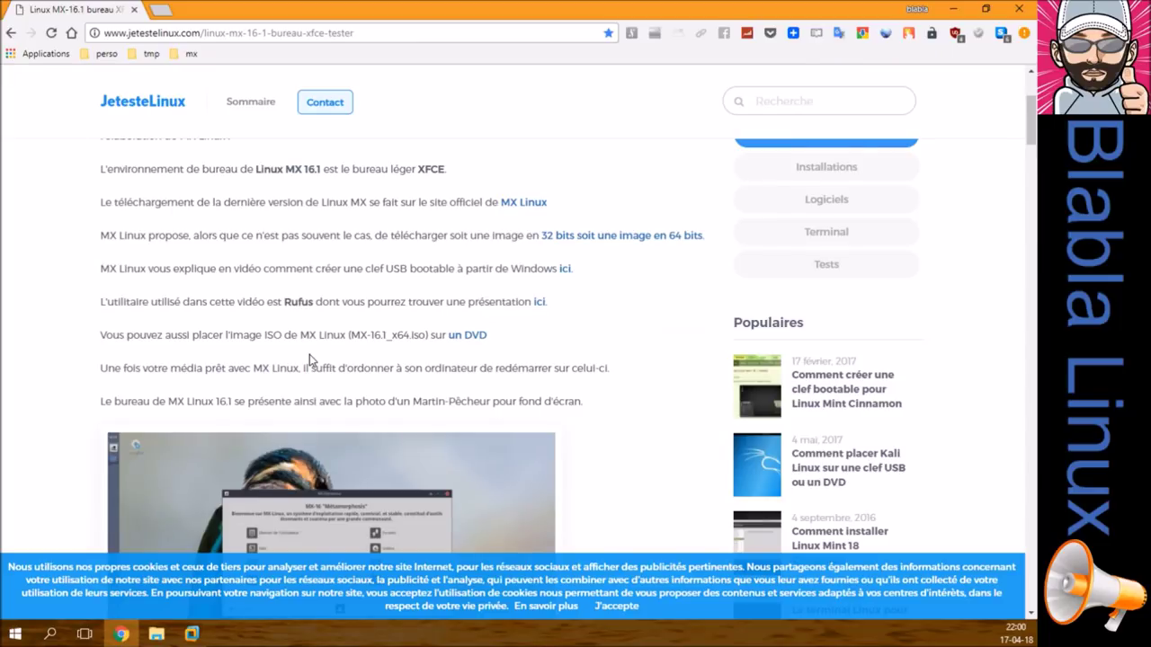
pyautogui.scroll(-15, 309, 354)
pyautogui.scroll(-10, 309, 354)
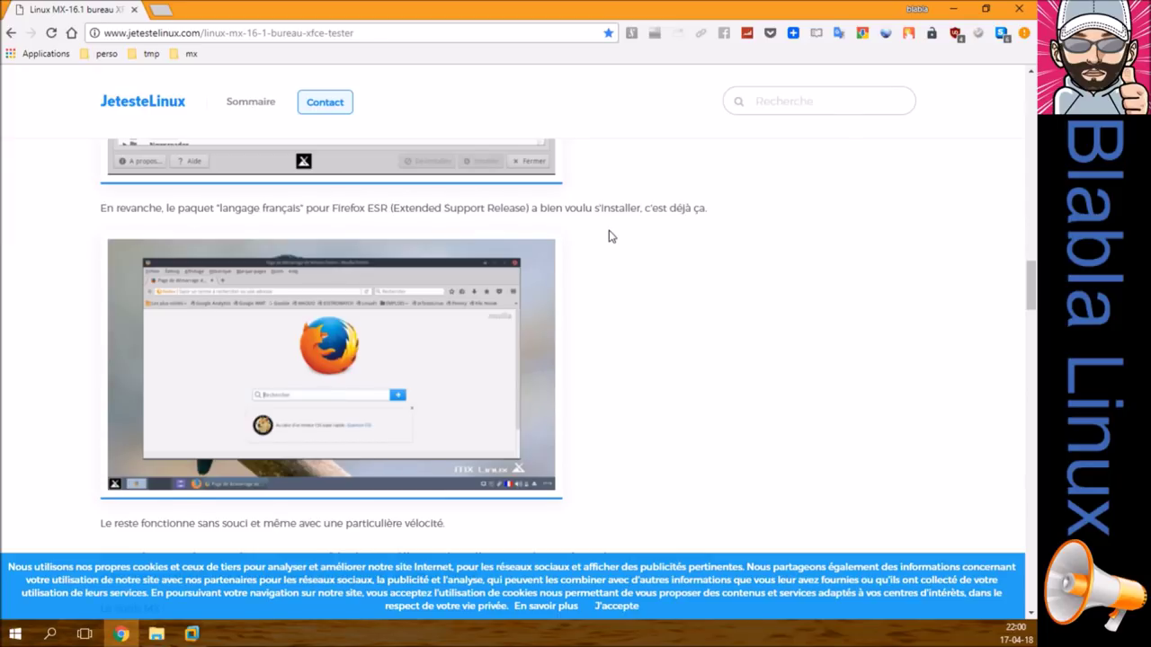
pyautogui.scroll(5, 610, 236)
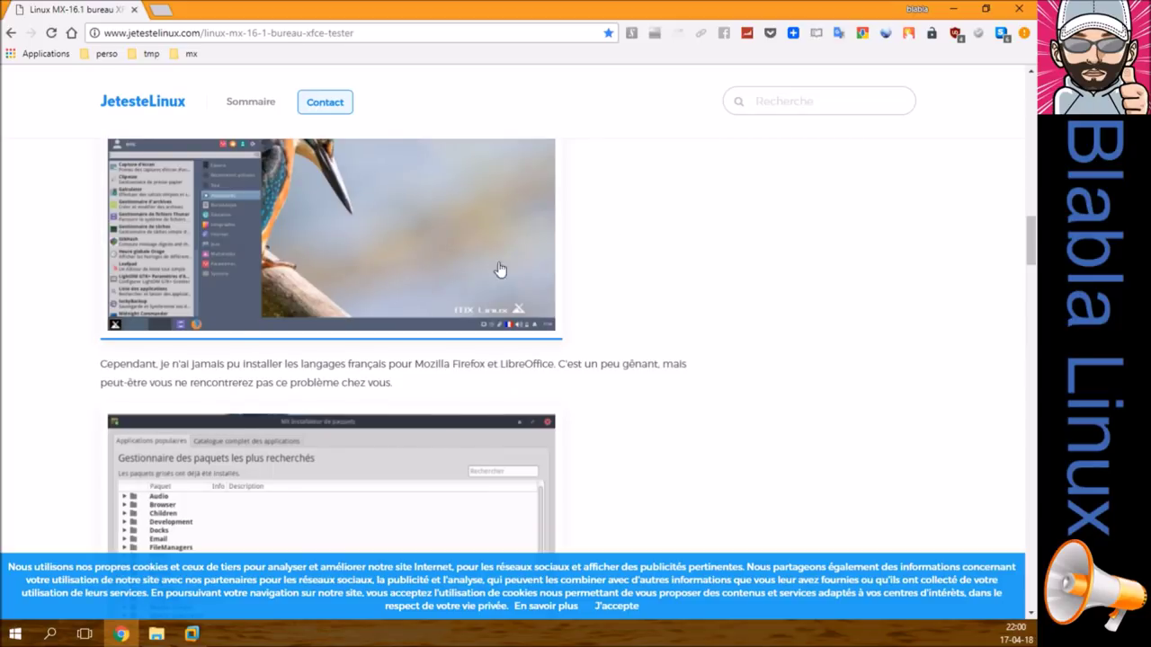
pyautogui.moveTo(101, 362); pyautogui.dragTo(475, 385)
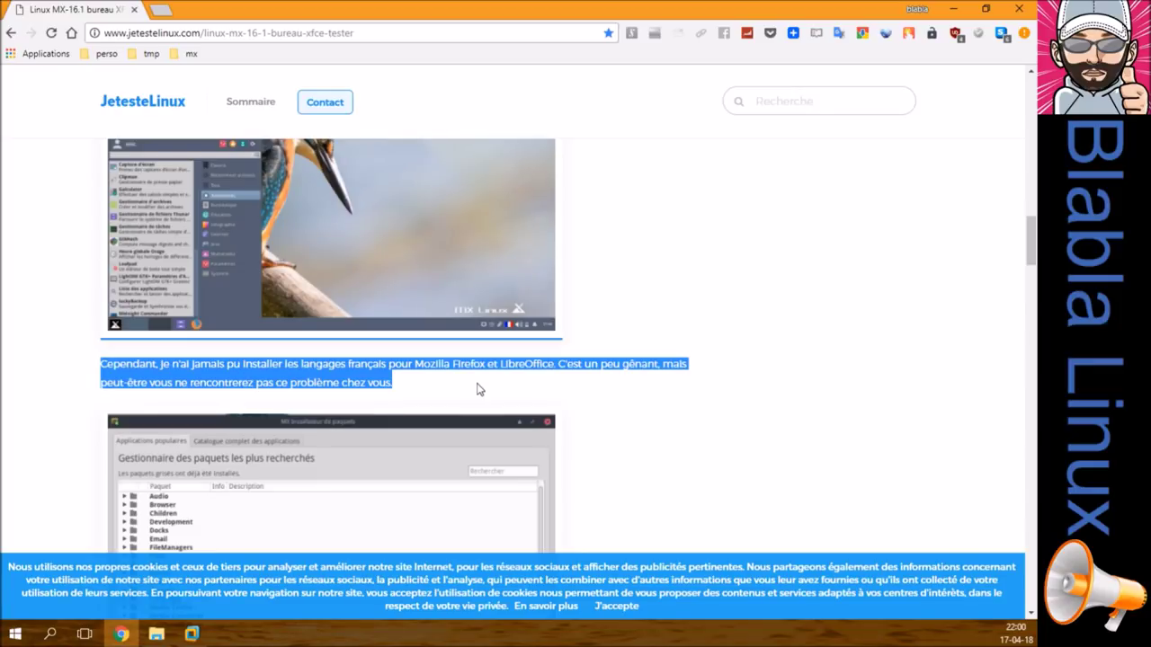
# Step: Open the 'Repasser Firefox en français' article from the mx bookmarks folder and scroll down
pyautogui.scroll(-10, 478, 389)
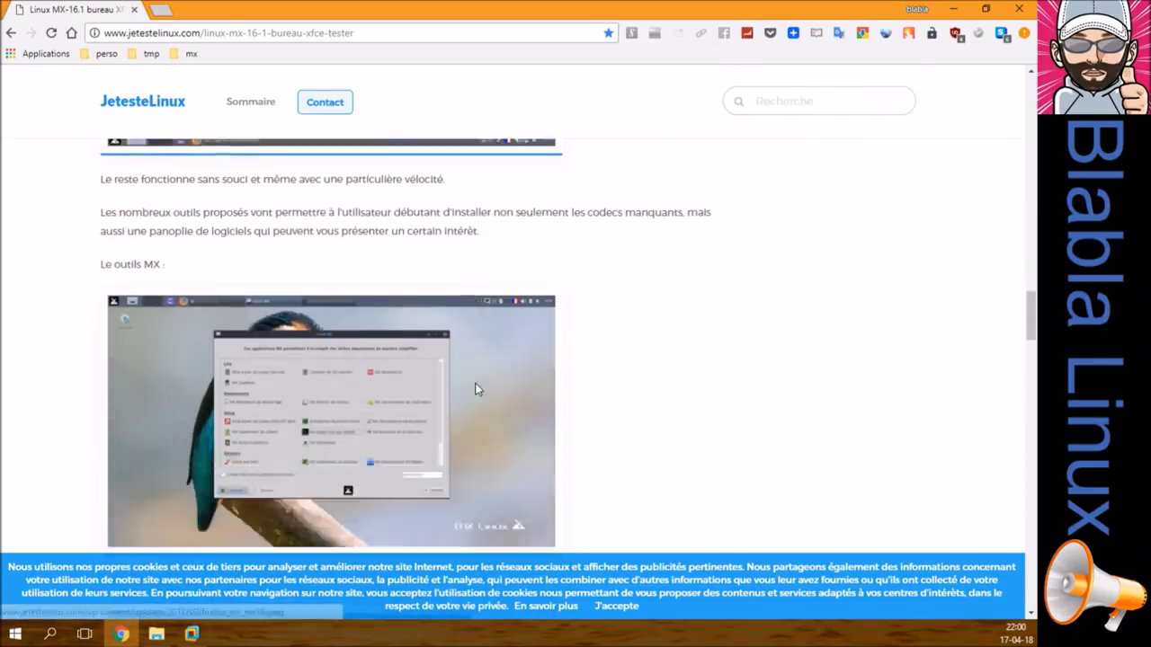
pyautogui.scroll(3, 476, 391)
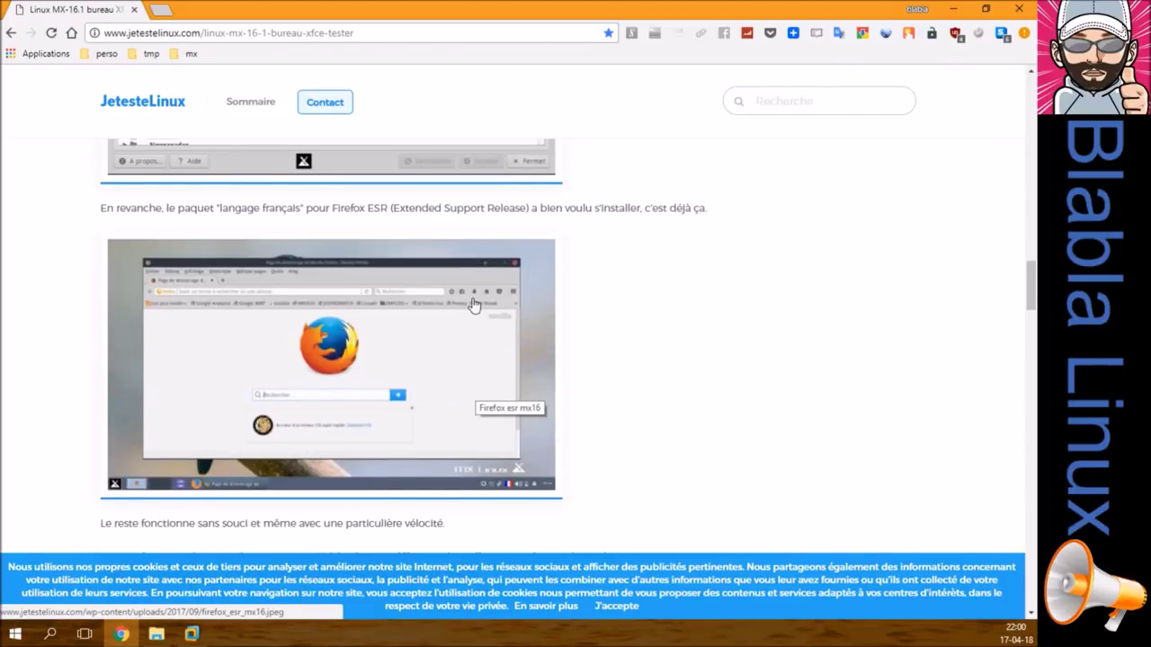
pyautogui.click(186, 54)
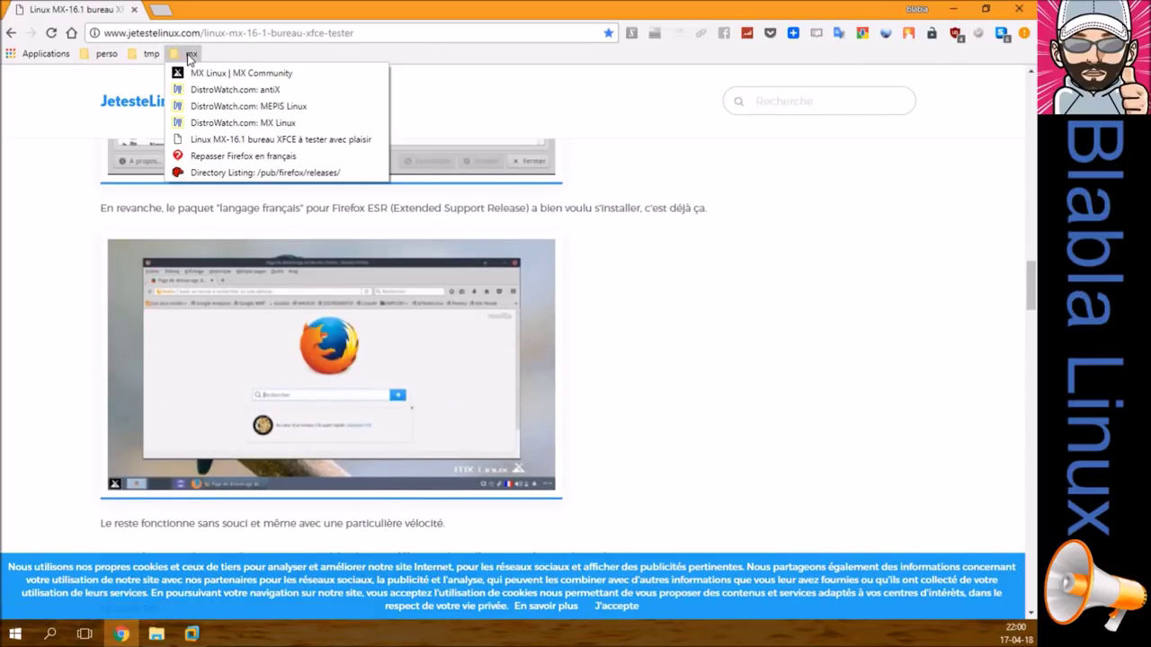
pyautogui.click(239, 159)
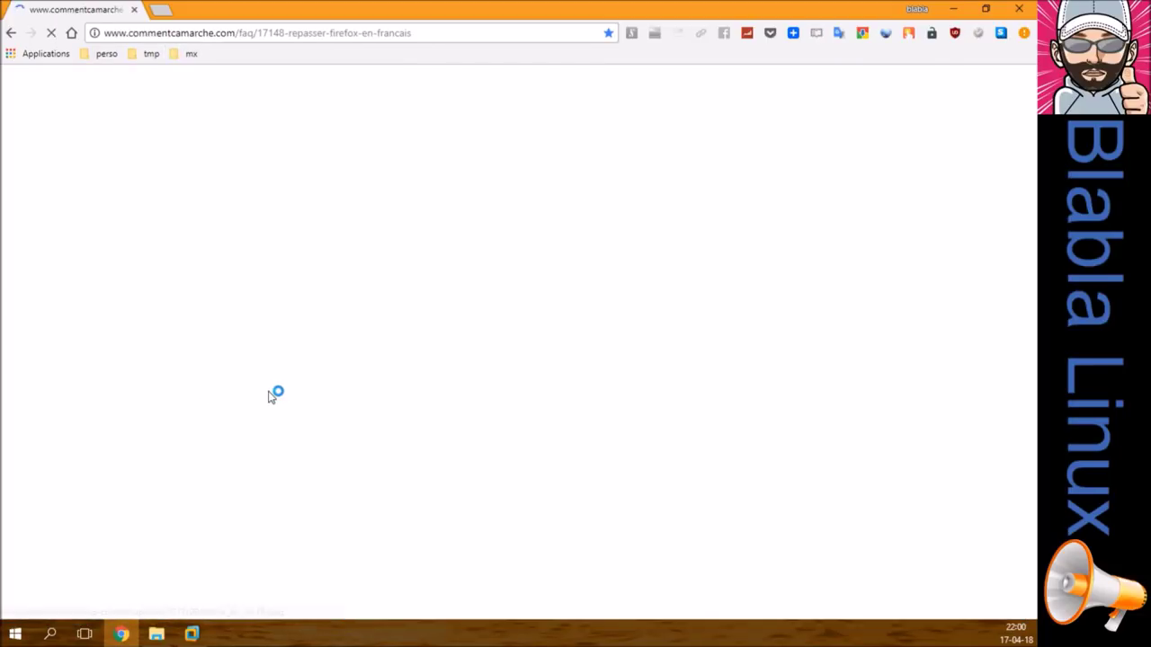
pyautogui.scroll(-4, 403, 261)
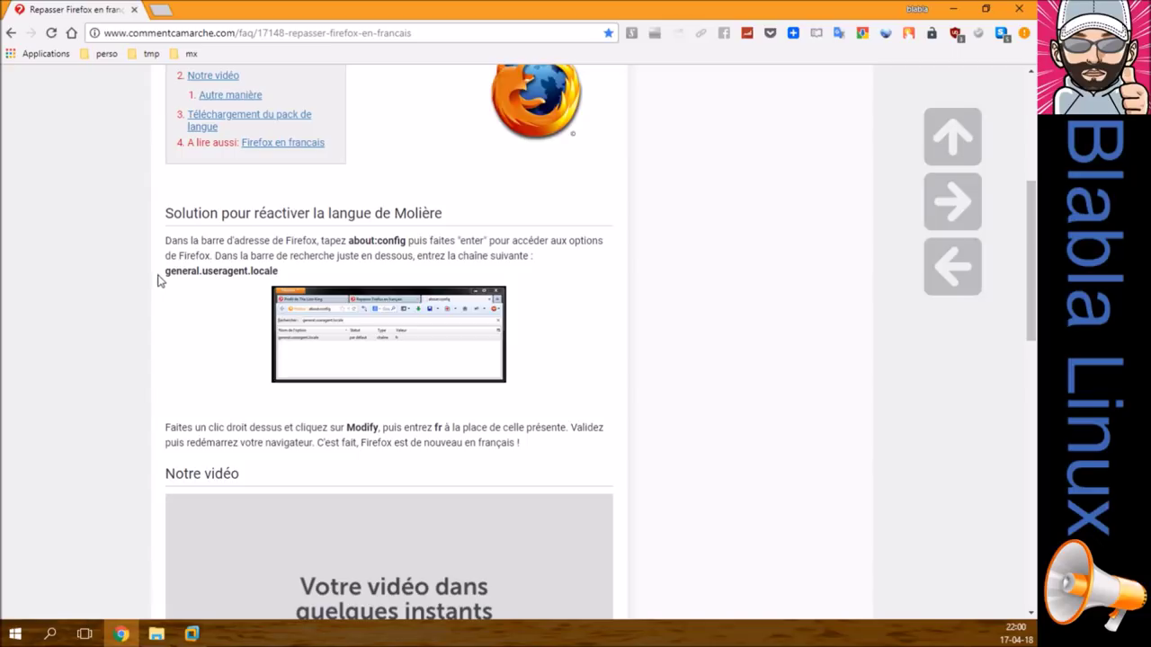
# Step: Select the about:config instructions paragraph and view its screenshot image
pyautogui.moveTo(167, 272); pyautogui.dragTo(268, 273)
pyautogui.tripleClick(268, 274)
pyautogui.rightClick(269, 276)
pyautogui.click(177, 297)
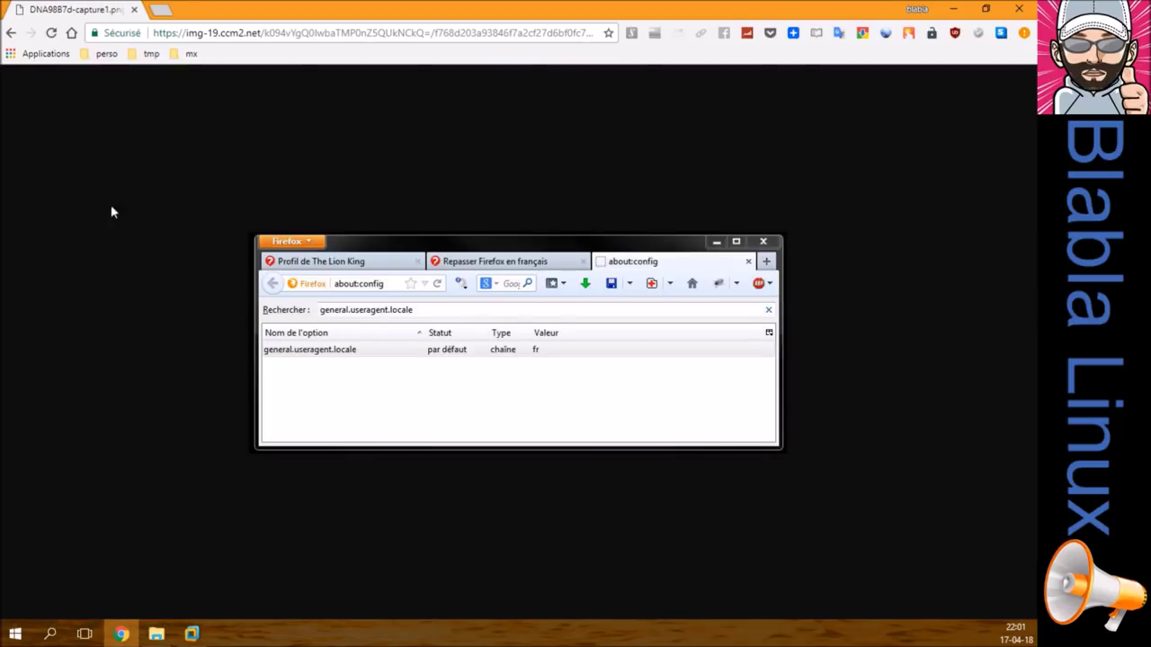
pyautogui.click(11, 33)
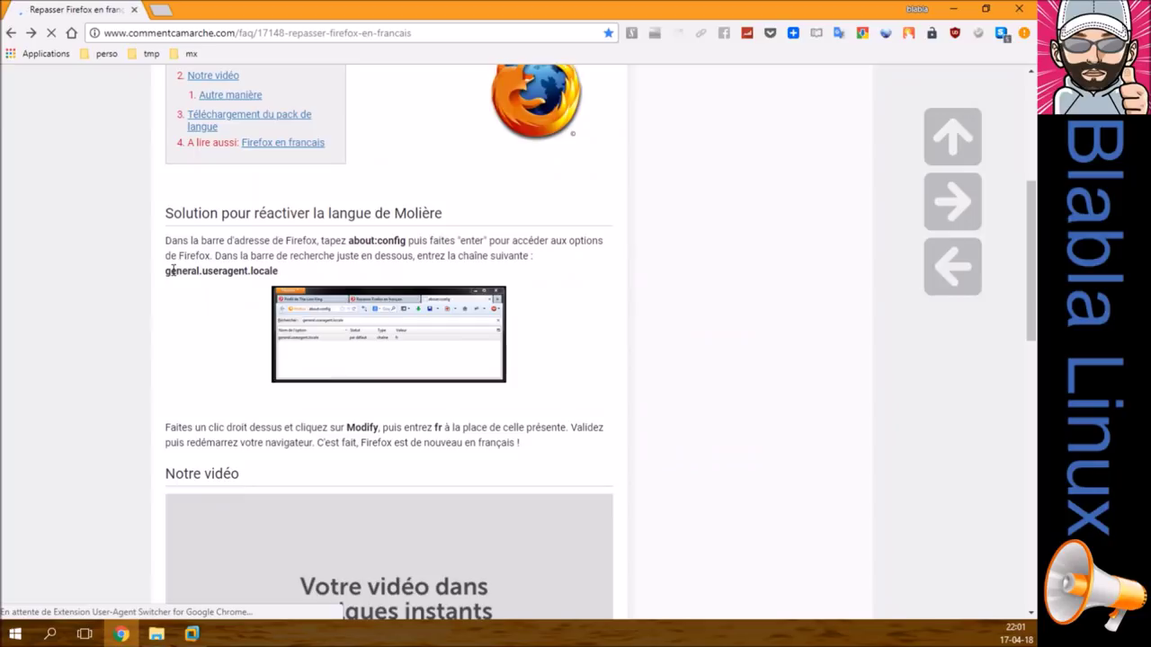
pyautogui.tripleClick(174, 270)
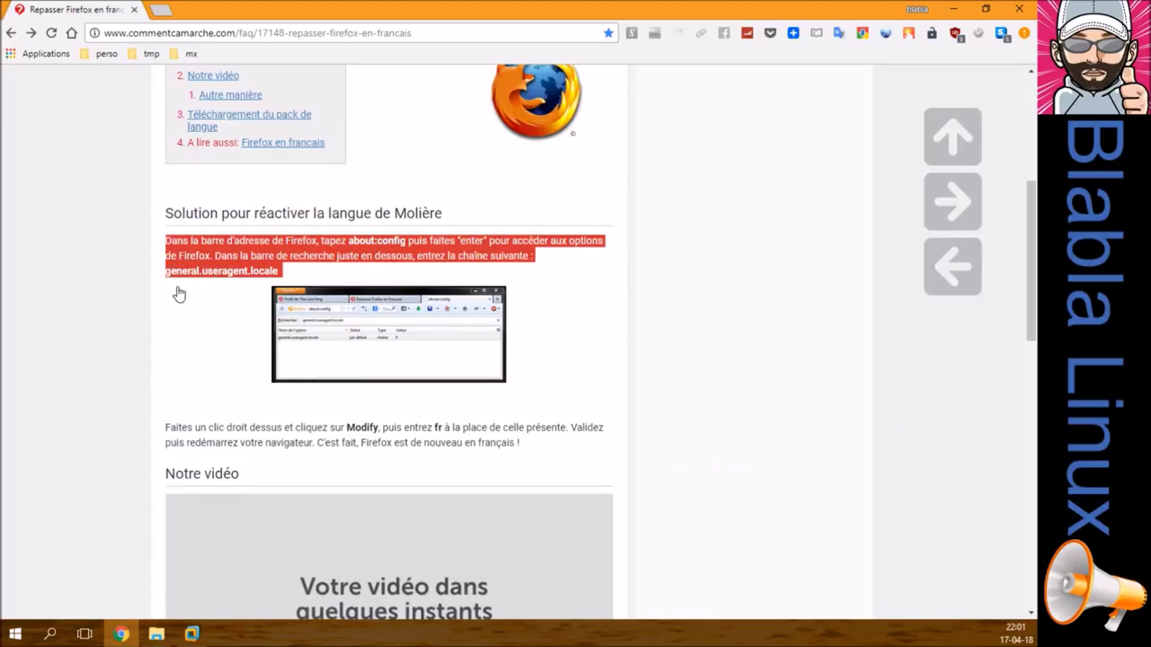
pyautogui.click(177, 294)
pyautogui.click(11, 32)
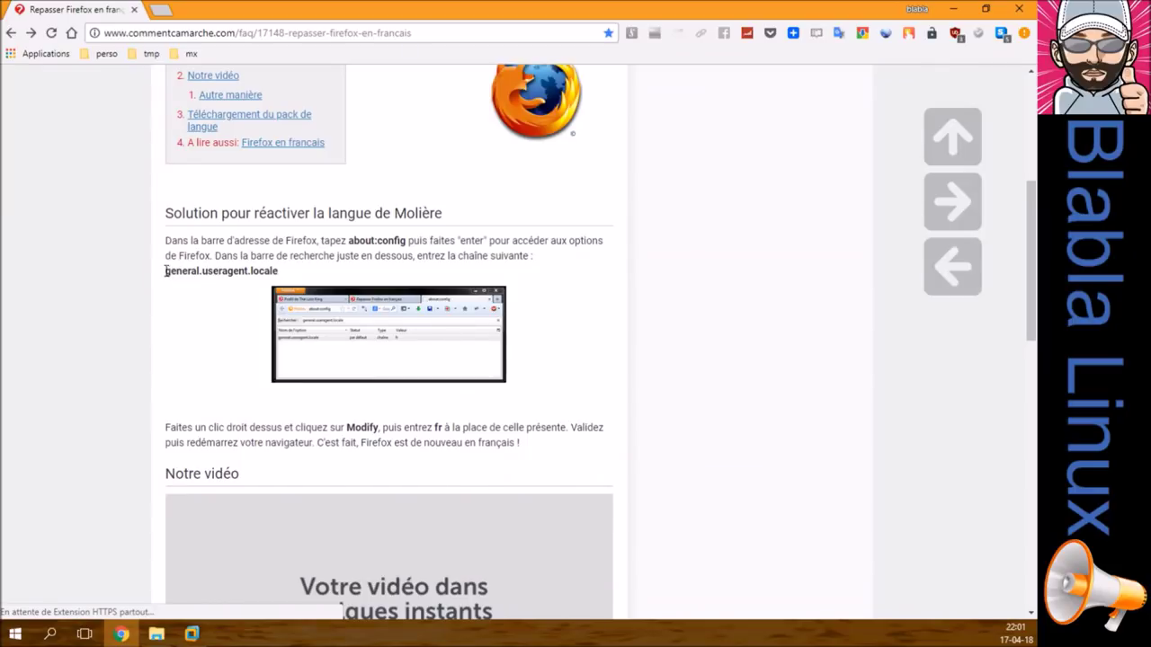
# Step: Copy the preference name general.useragent.locale
pyautogui.moveTo(165, 271); pyautogui.dragTo(282, 271)
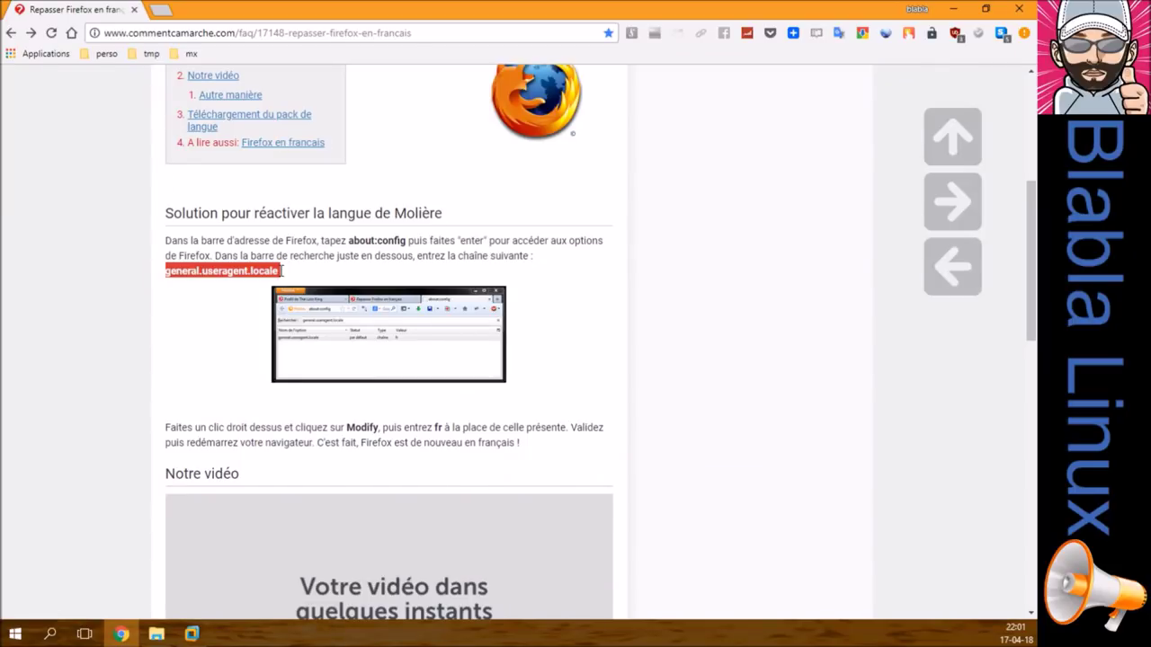
pyautogui.rightClick(276, 272)
pyautogui.click(300, 285)
# Step: In the VM's Firefox, open about:config, accept the warning, and search for general.useragent.locale
pyautogui.click(189, 634)
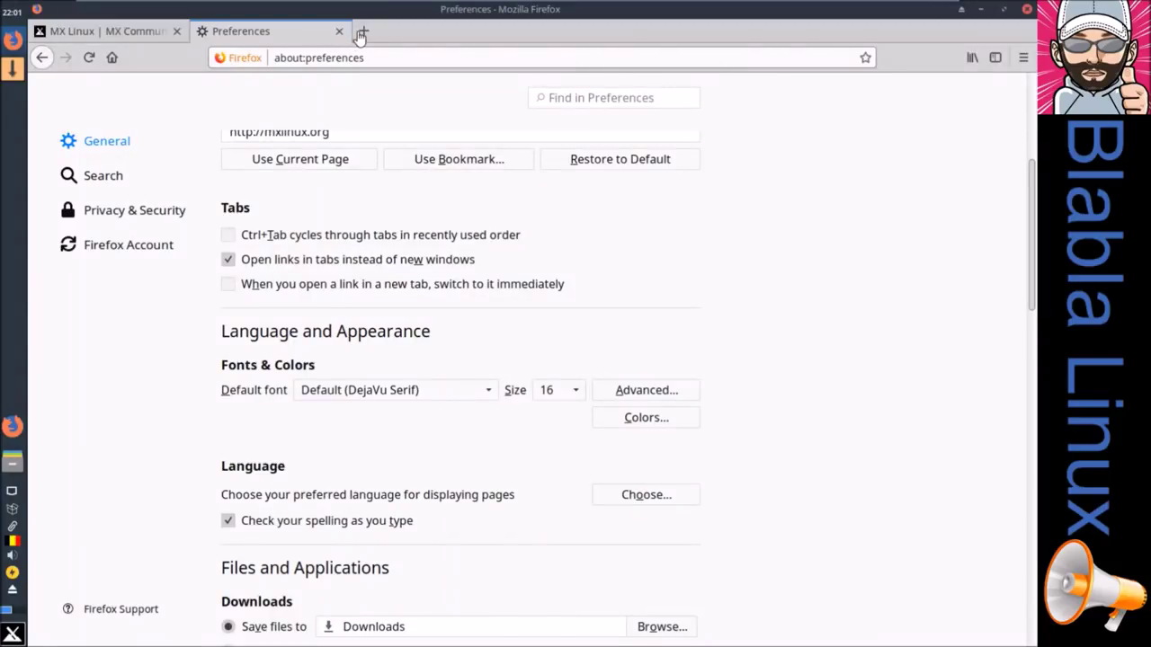
pyautogui.click(363, 31)
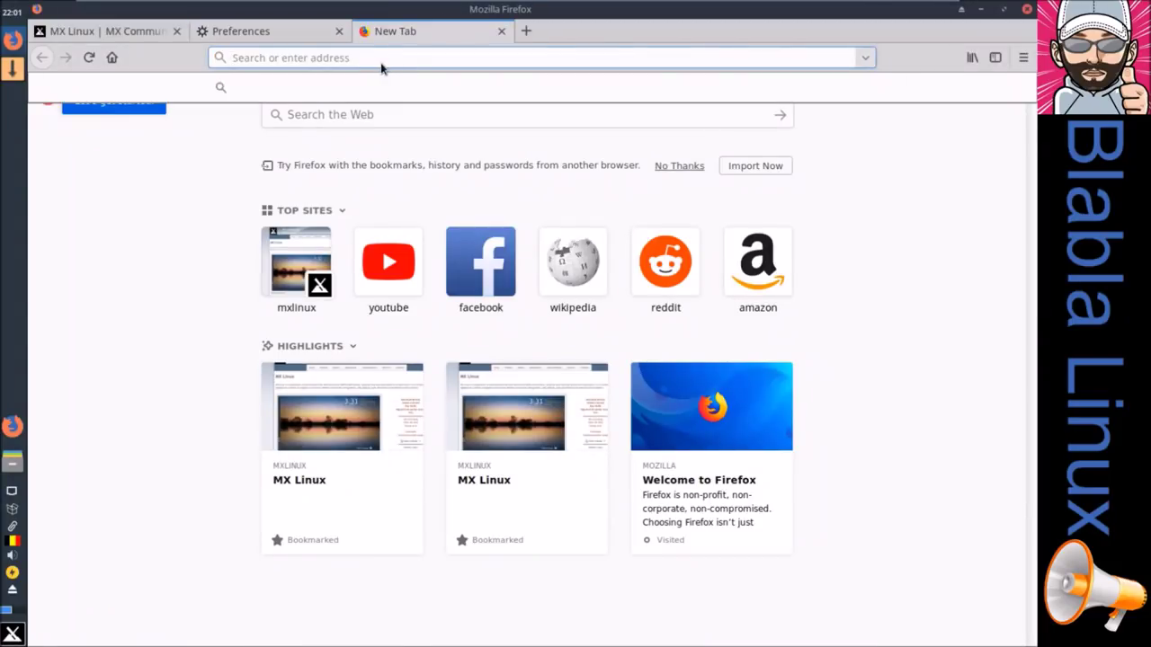
pyautogui.write('ab')
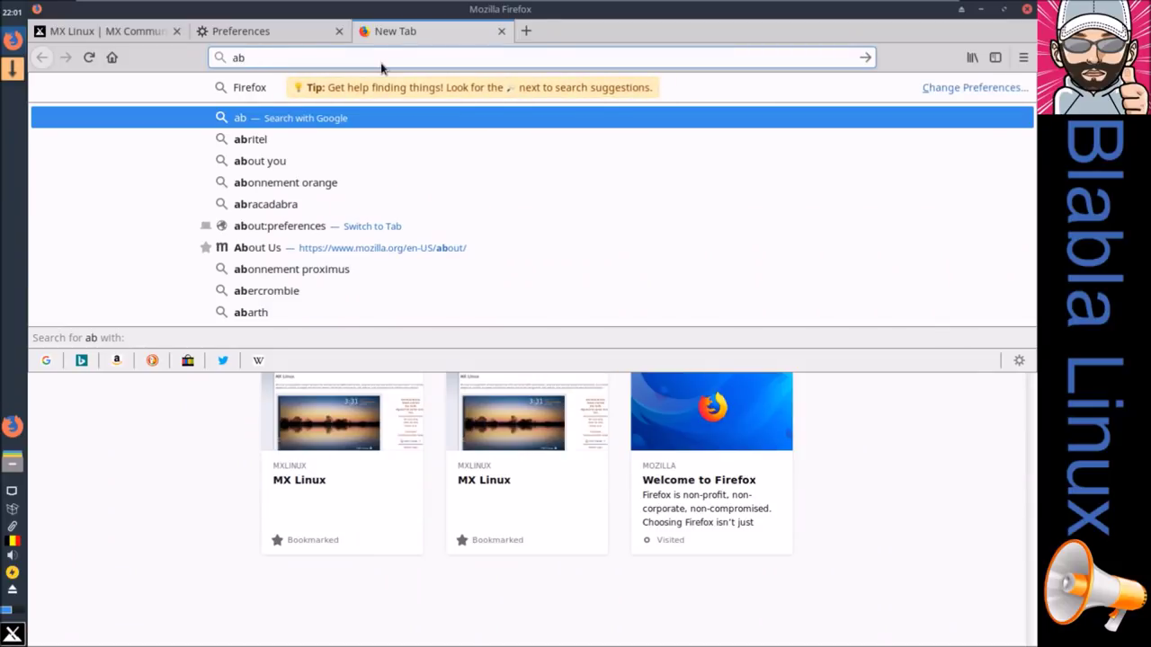
pyautogui.write('ut:')
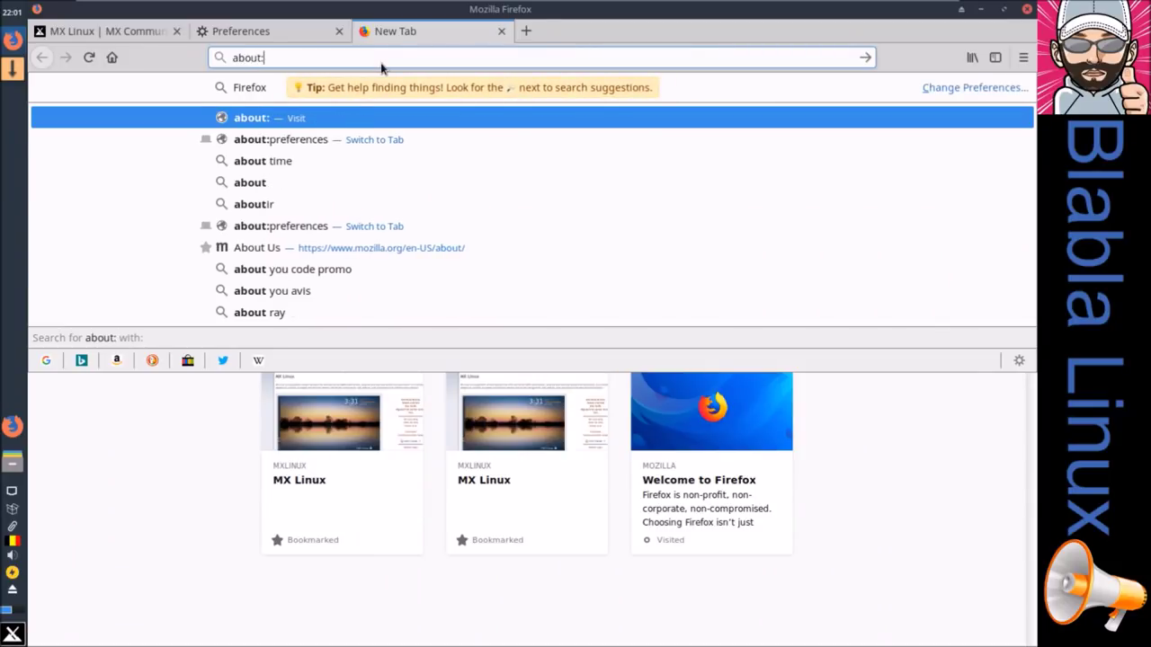
pyautogui.write('config')
pyautogui.press('Return')
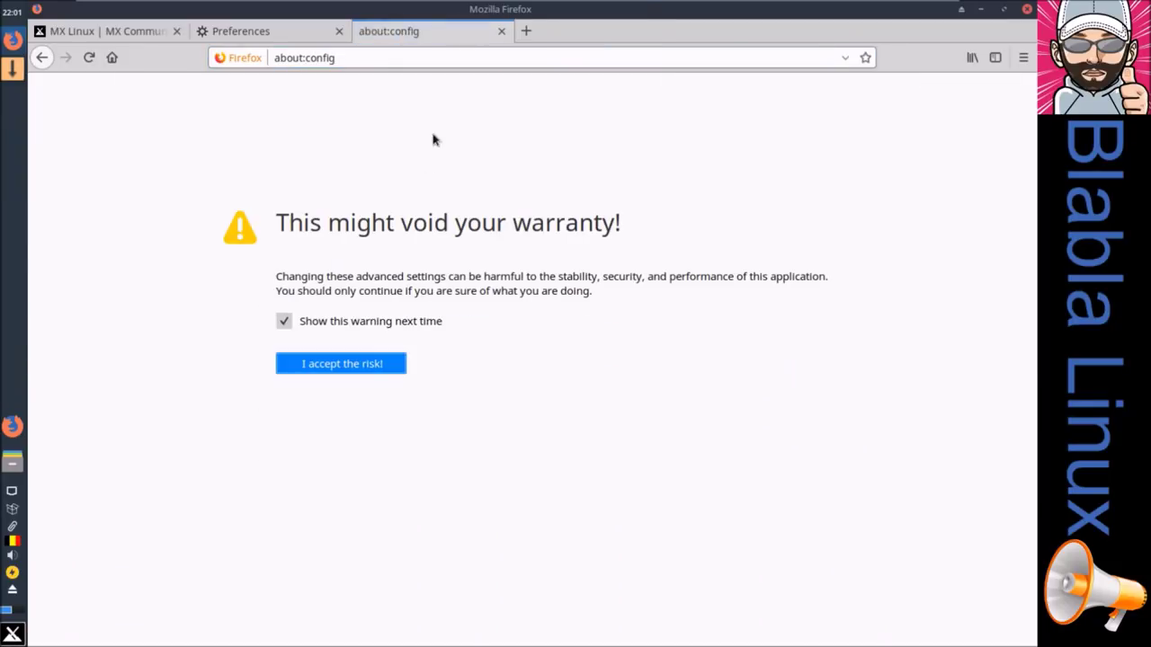
pyautogui.click(356, 360)
pyautogui.rightClick(306, 88)
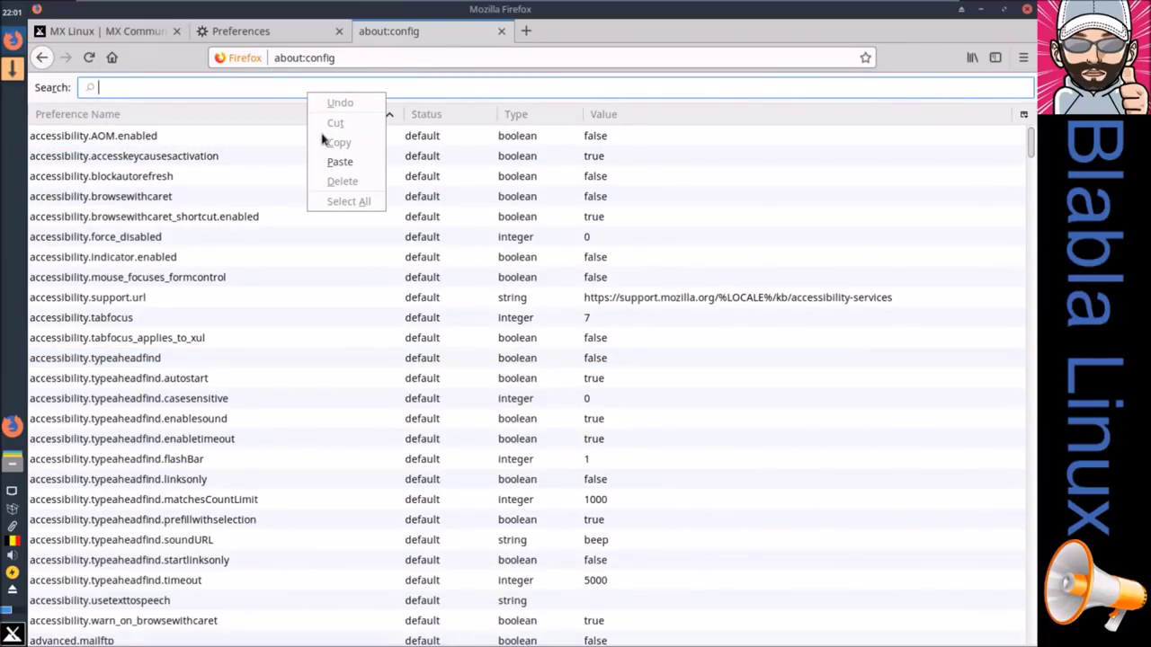
pyautogui.click(329, 167)
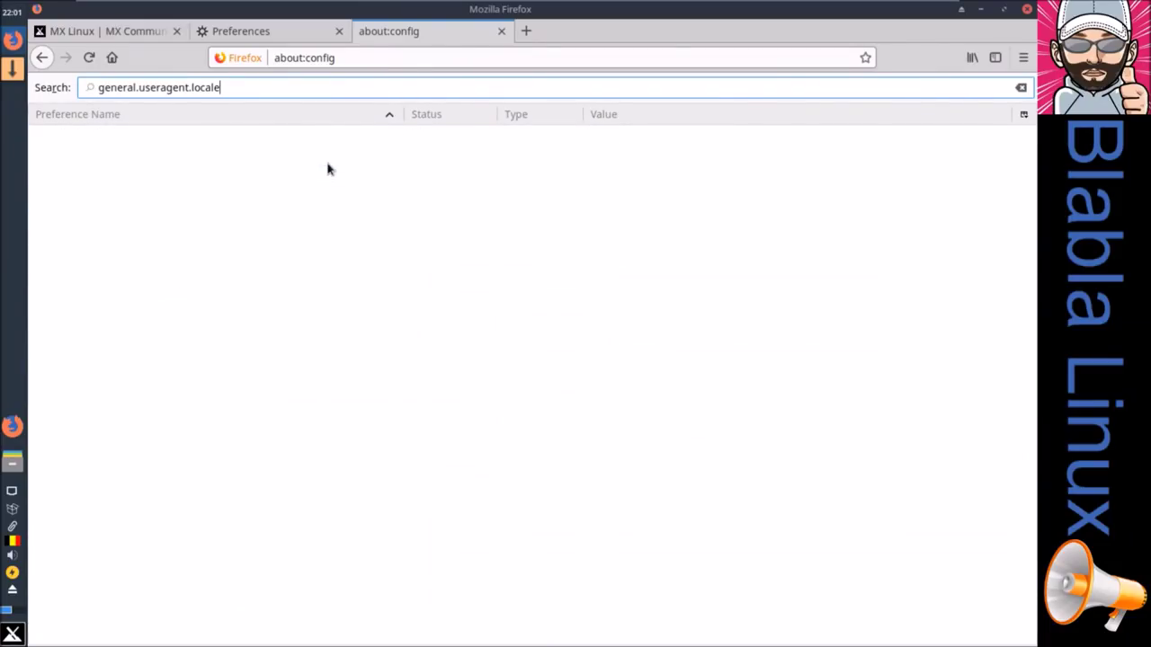
# Step: Close the about:config tab and quit Firefox, then return to Chrome on the host
pyautogui.click(502, 31)
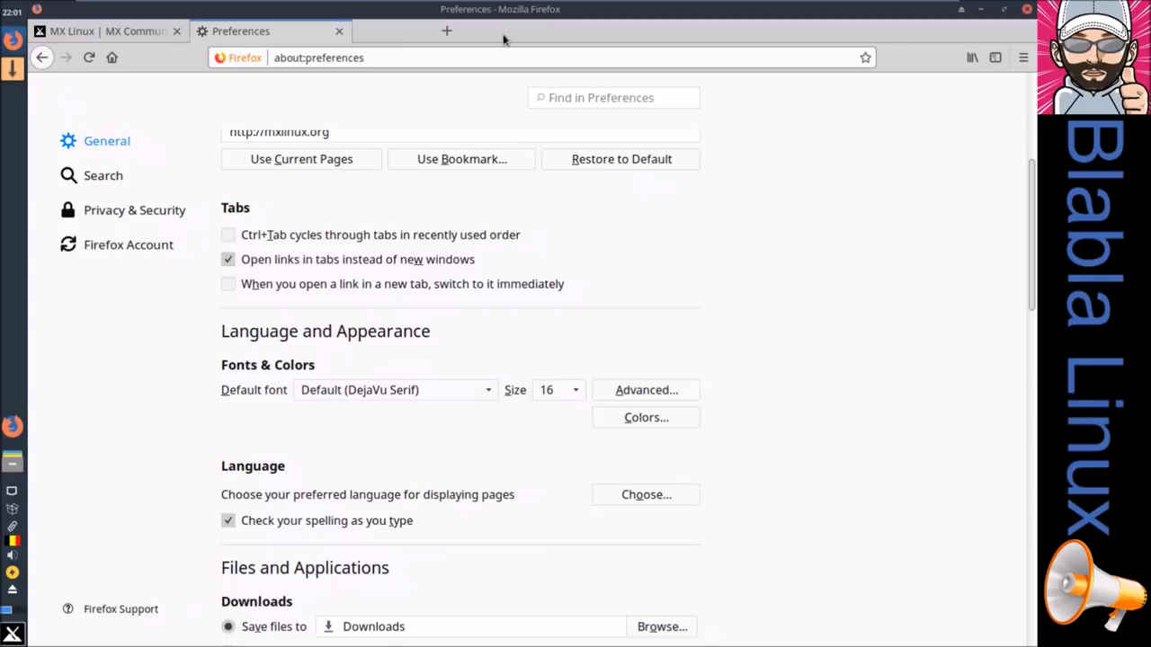
pyautogui.click(1026, 11)
pyautogui.click(679, 364)
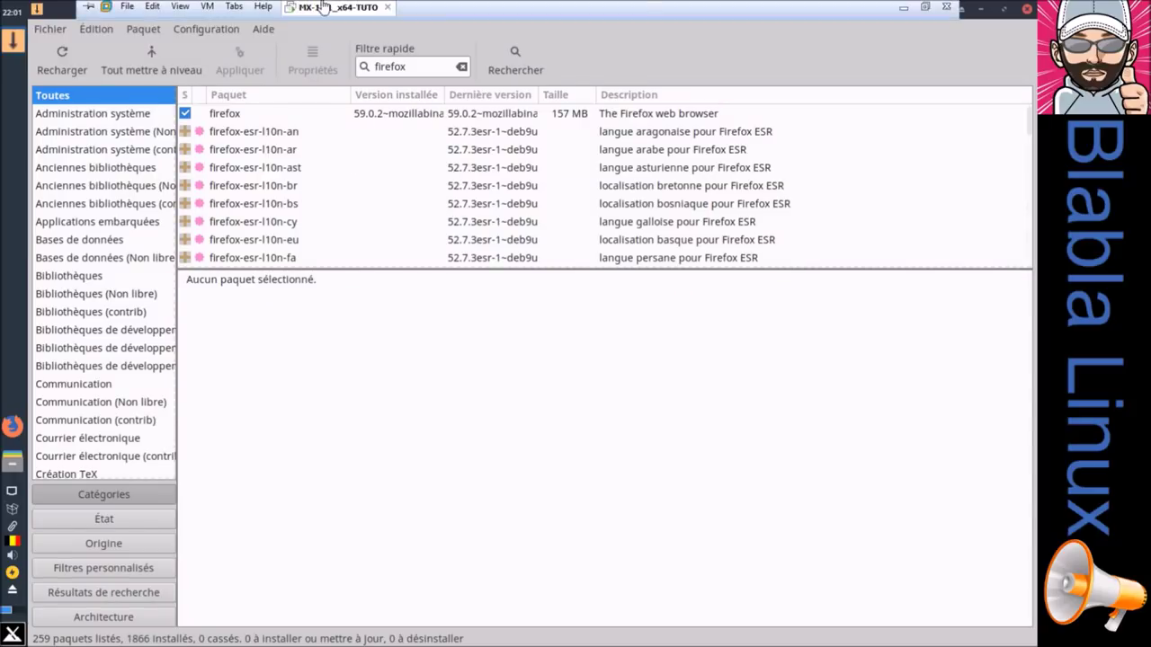
pyautogui.click(904, 9)
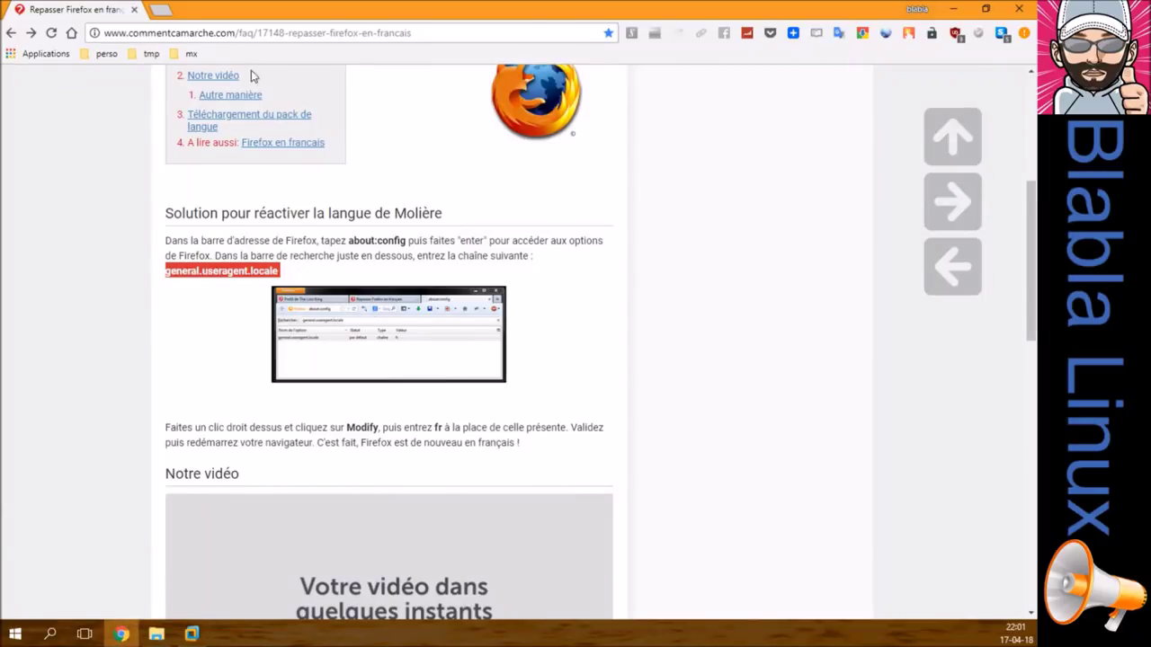
# Step: Open the Firefox releases directory from the mx bookmarks and scroll down to release 59.0.2
pyautogui.click(189, 54)
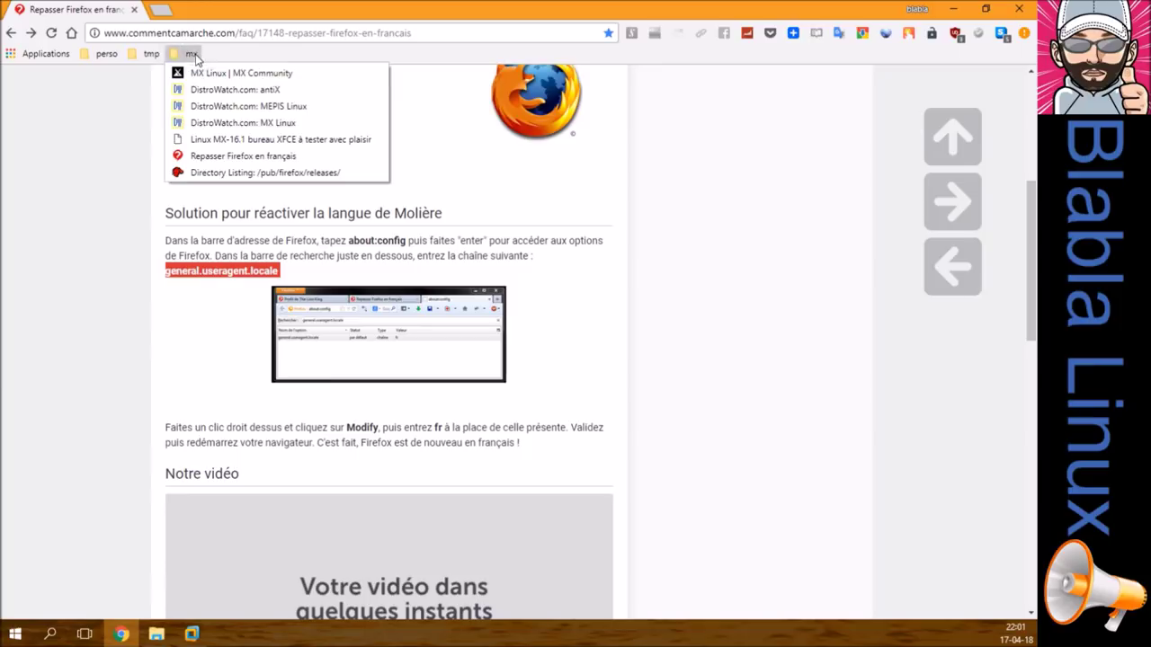
pyautogui.click(228, 173)
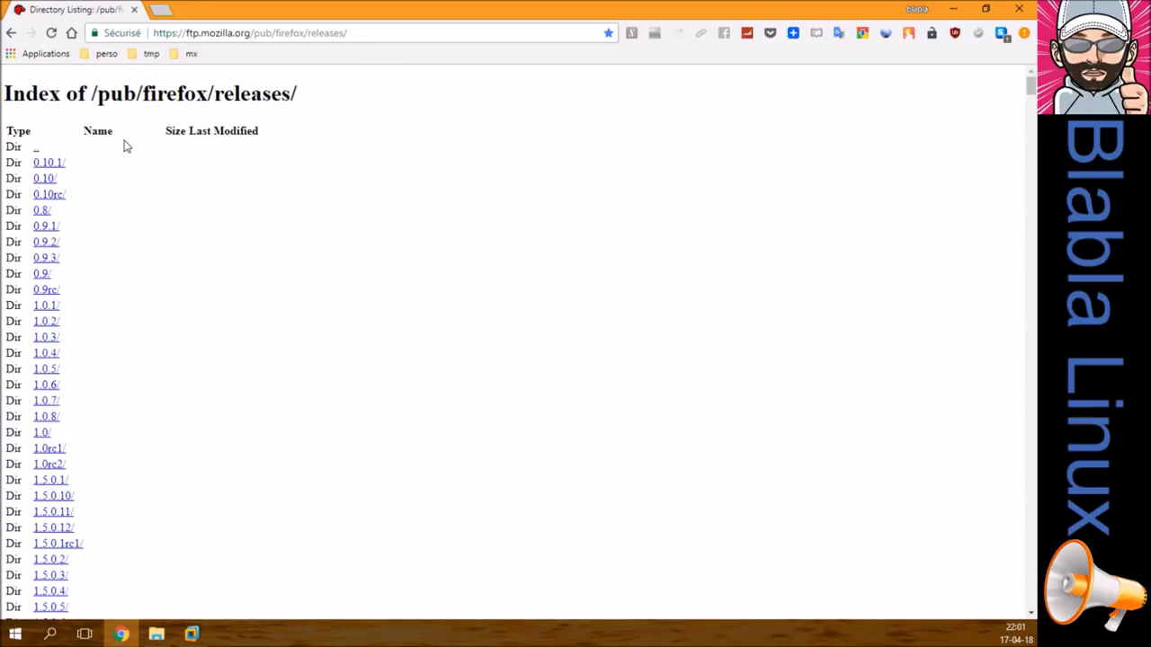
pyautogui.scroll(-20, 126, 325)
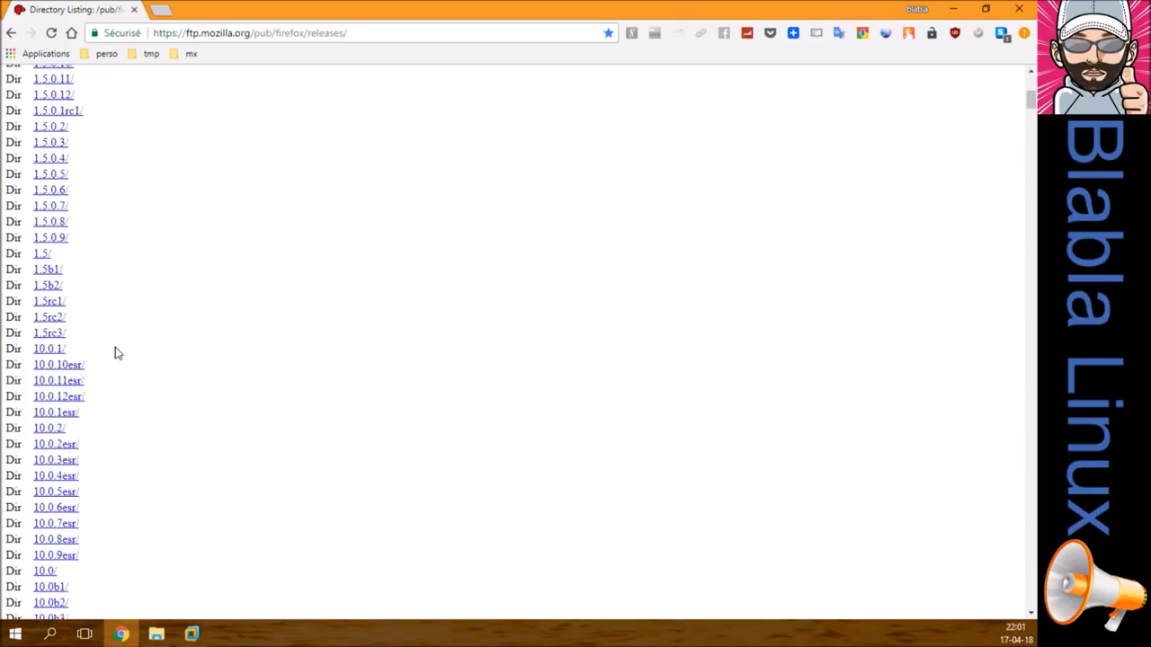
pyautogui.scroll(-20, 90, 357)
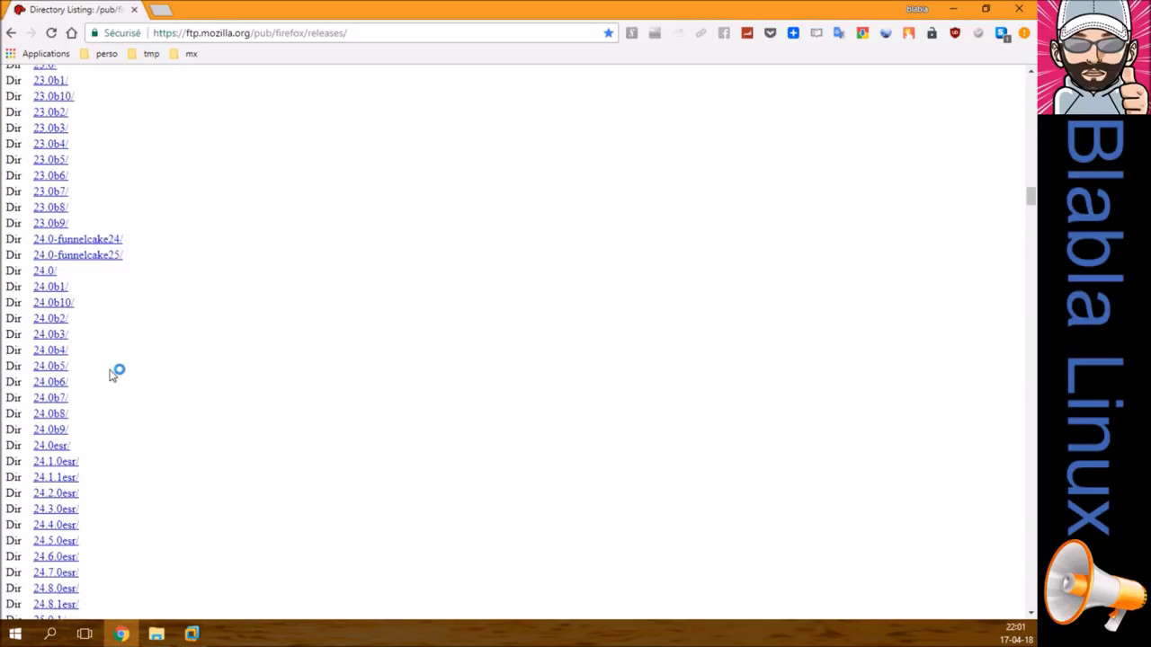
pyautogui.scroll(-20, 199, 415)
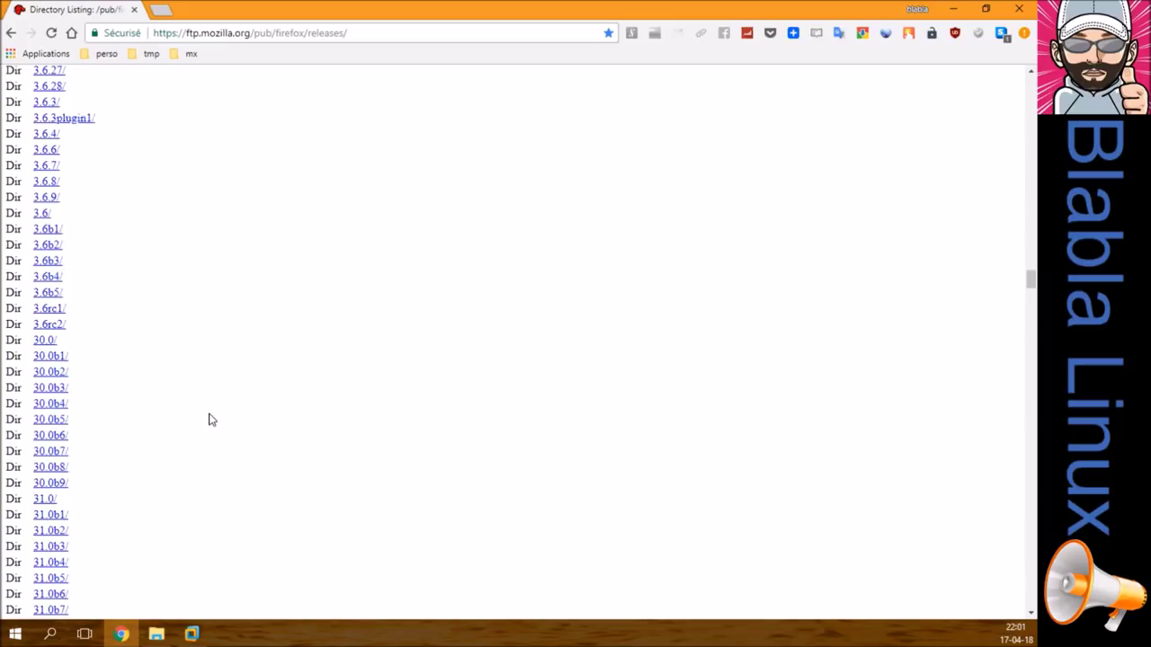
pyautogui.scroll(-20, 215, 415)
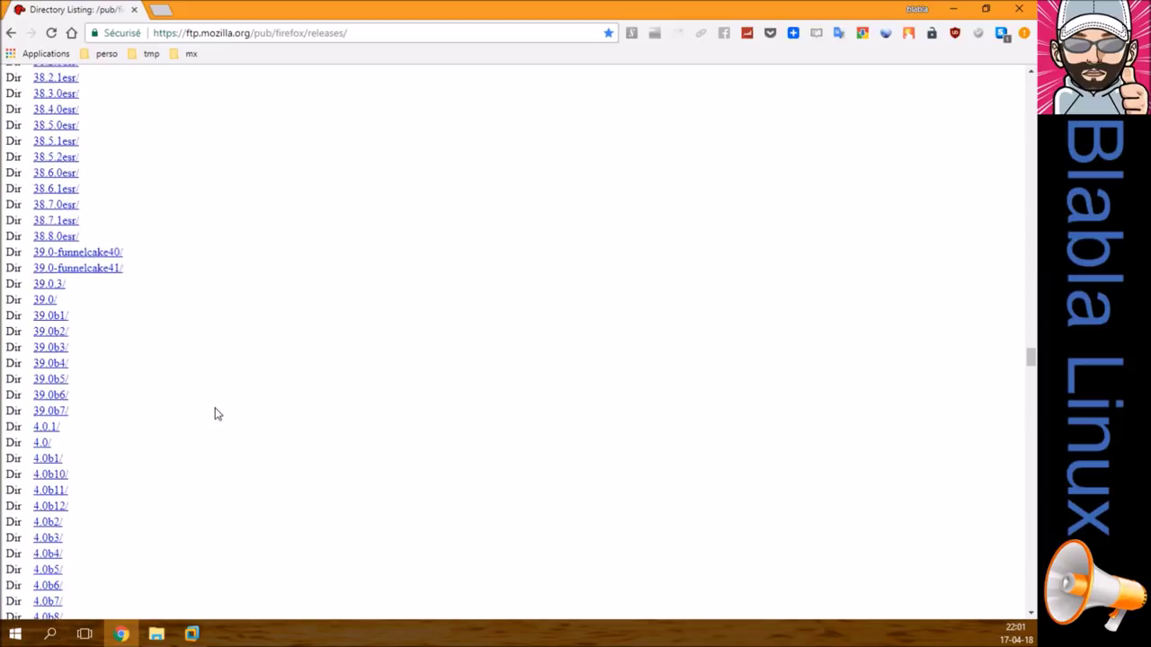
pyautogui.scroll(-20, 215, 414)
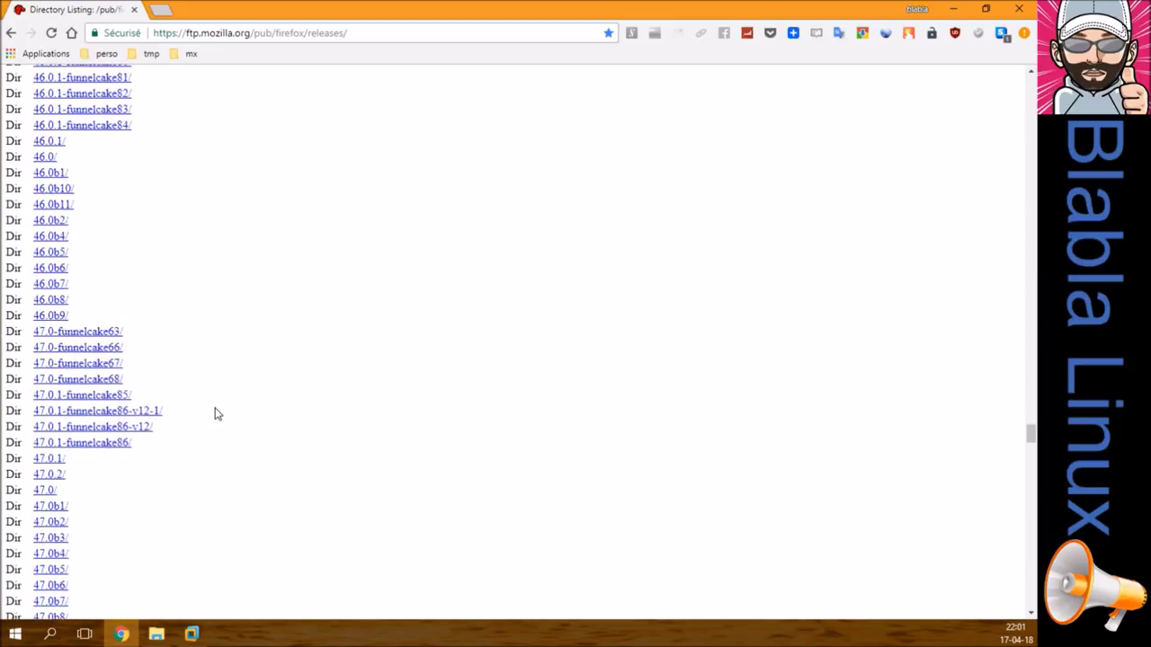
pyautogui.scroll(-20, 215, 414)
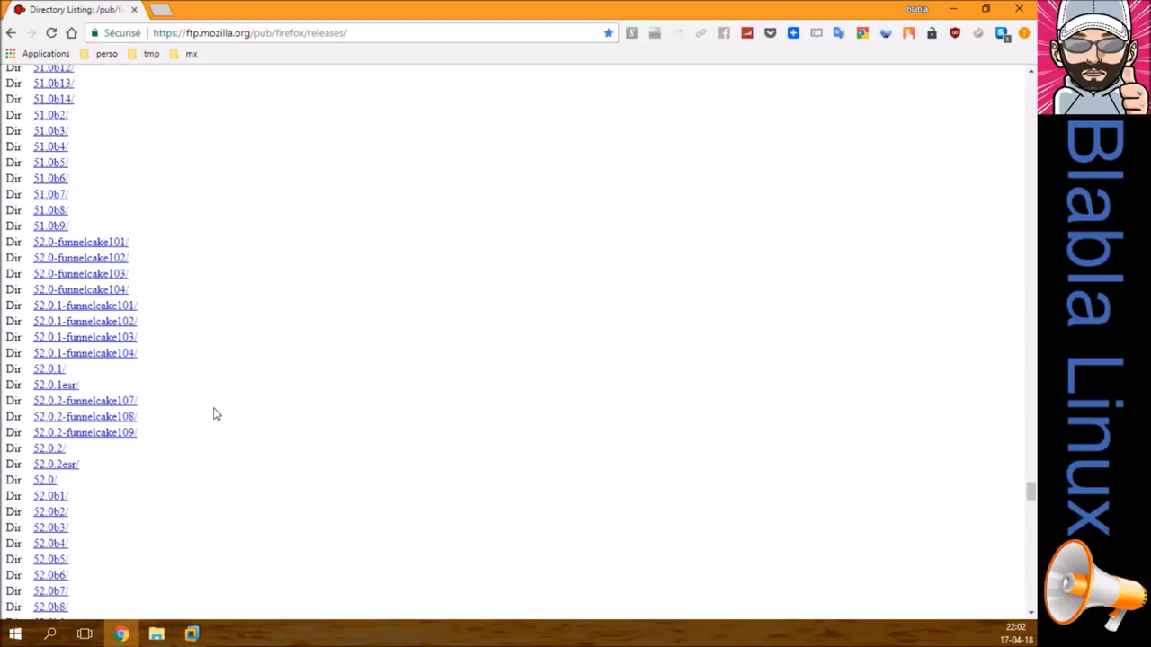
pyautogui.scroll(-20, 215, 415)
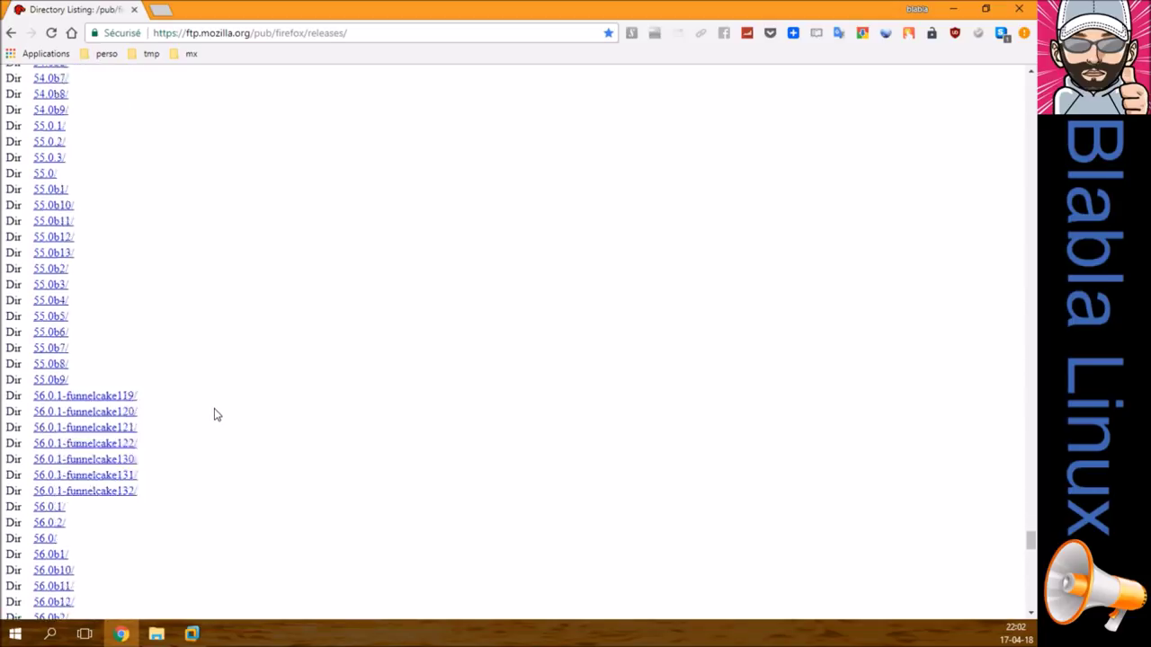
pyautogui.scroll(5, 214, 414)
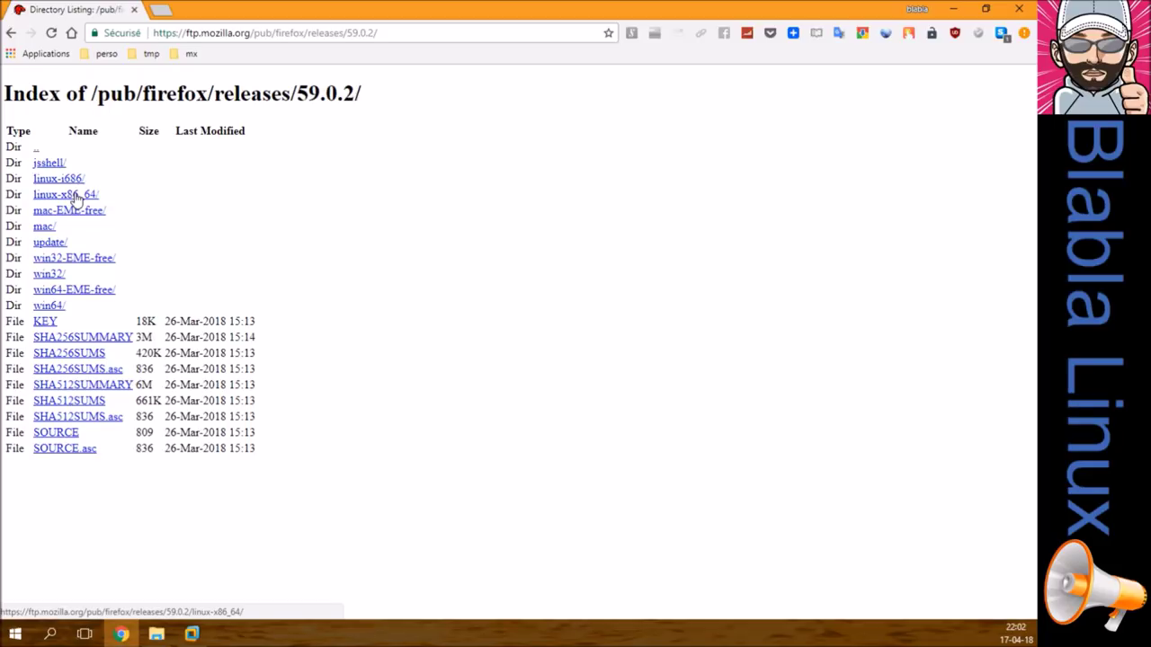
# Step: Browse into the linux-x86_64 folder and open its xpi language-pack folder
pyautogui.click(74, 197)
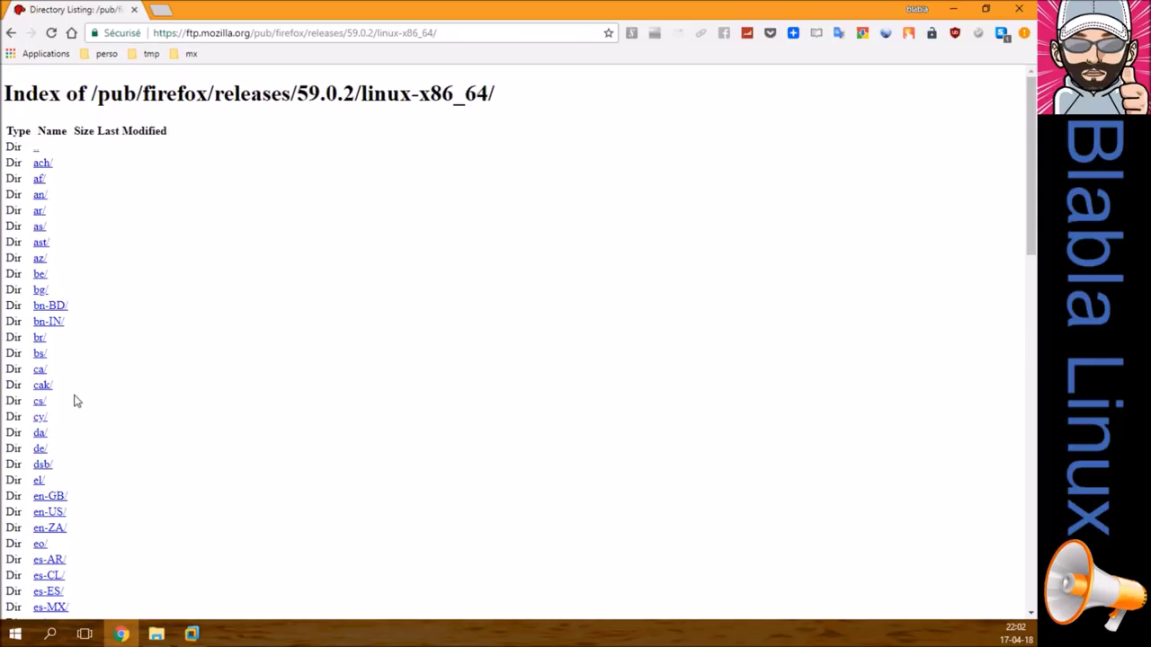
pyautogui.scroll(-2, 75, 401)
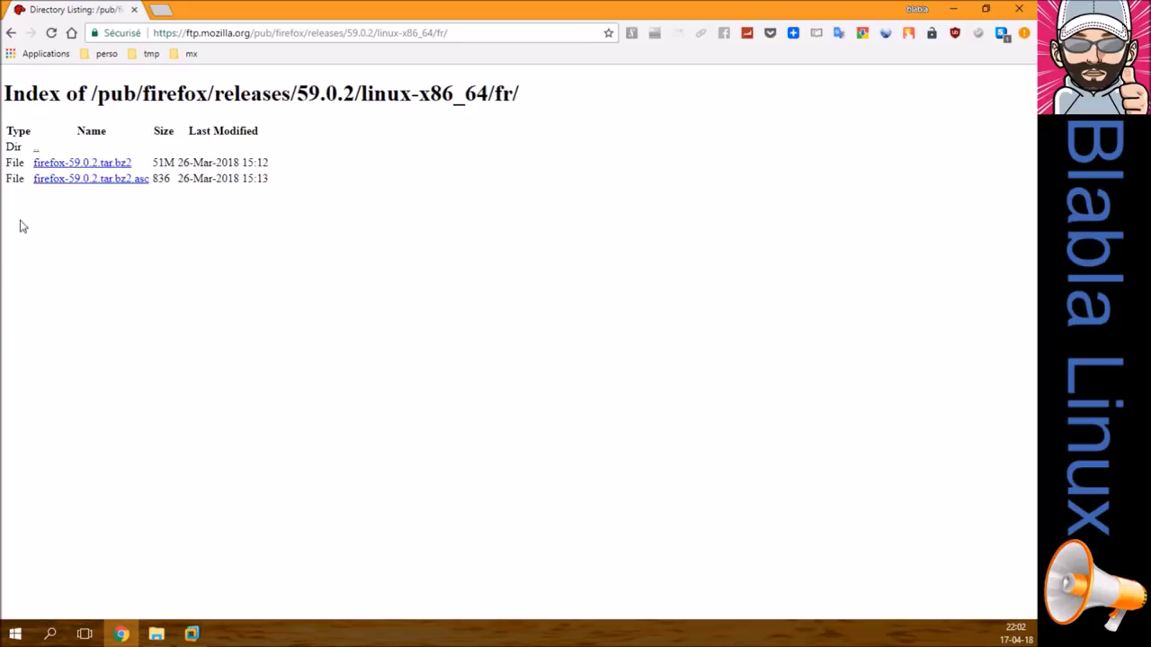
pyautogui.click(11, 34)
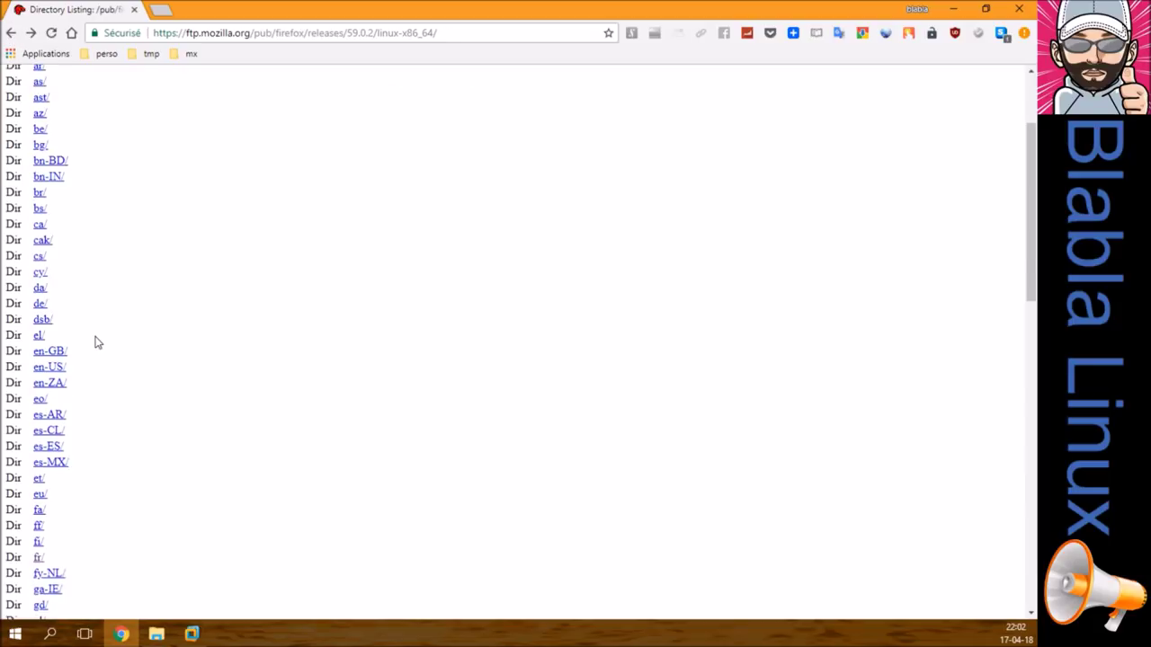
pyautogui.scroll(-10, 108, 342)
pyautogui.scroll(-2, 112, 342)
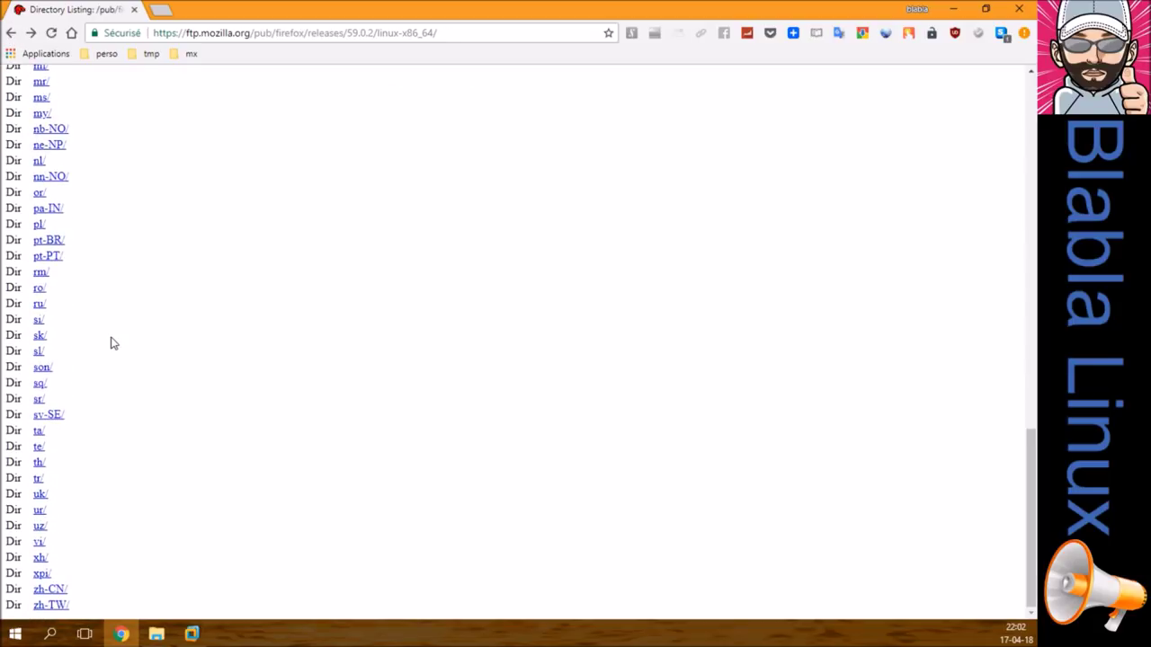
pyautogui.click(41, 574)
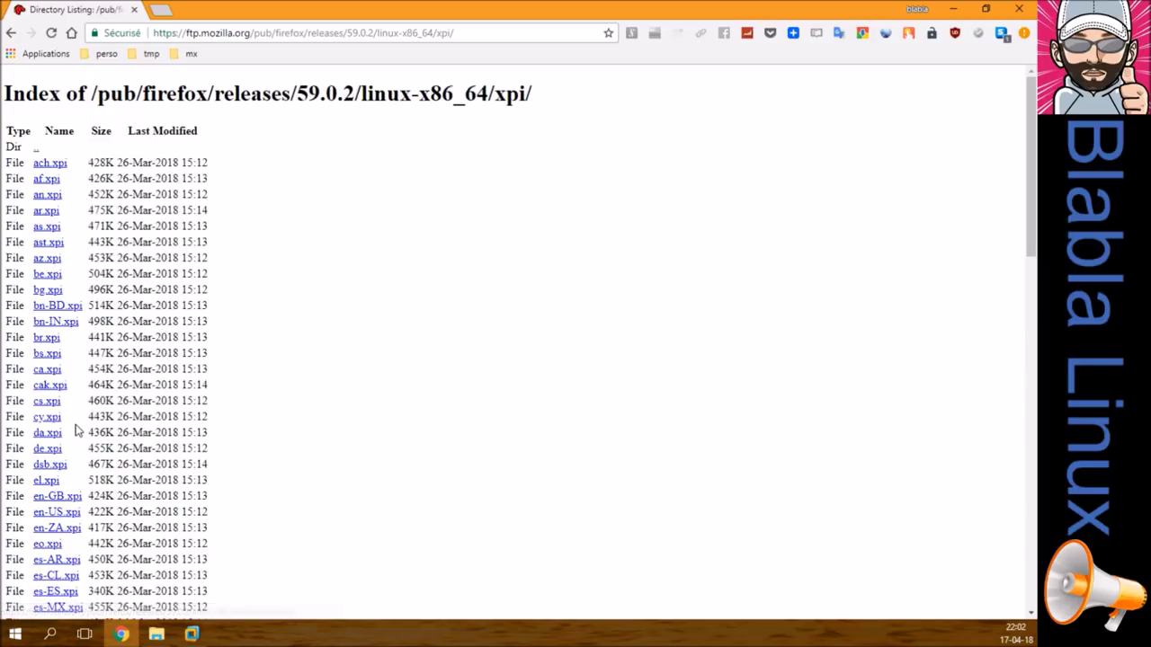
pyautogui.scroll(-3, 77, 432)
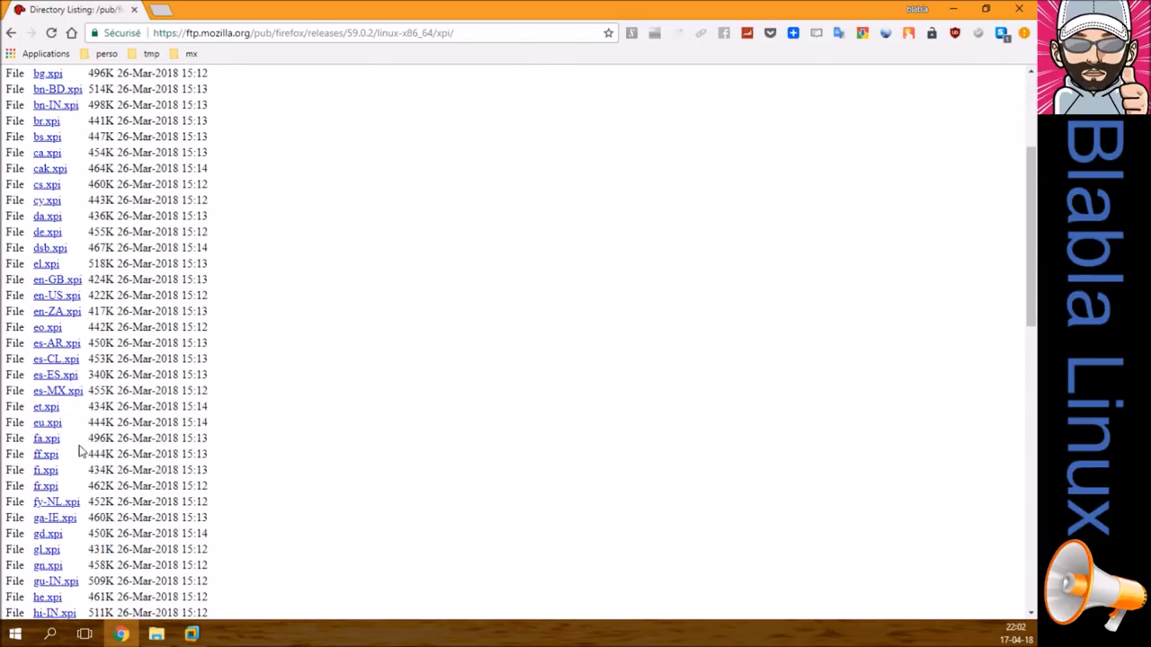
# Step: Try downloading fr.xpi, cancel the save, and copy the xpi folder's web address
pyautogui.click(45, 487)
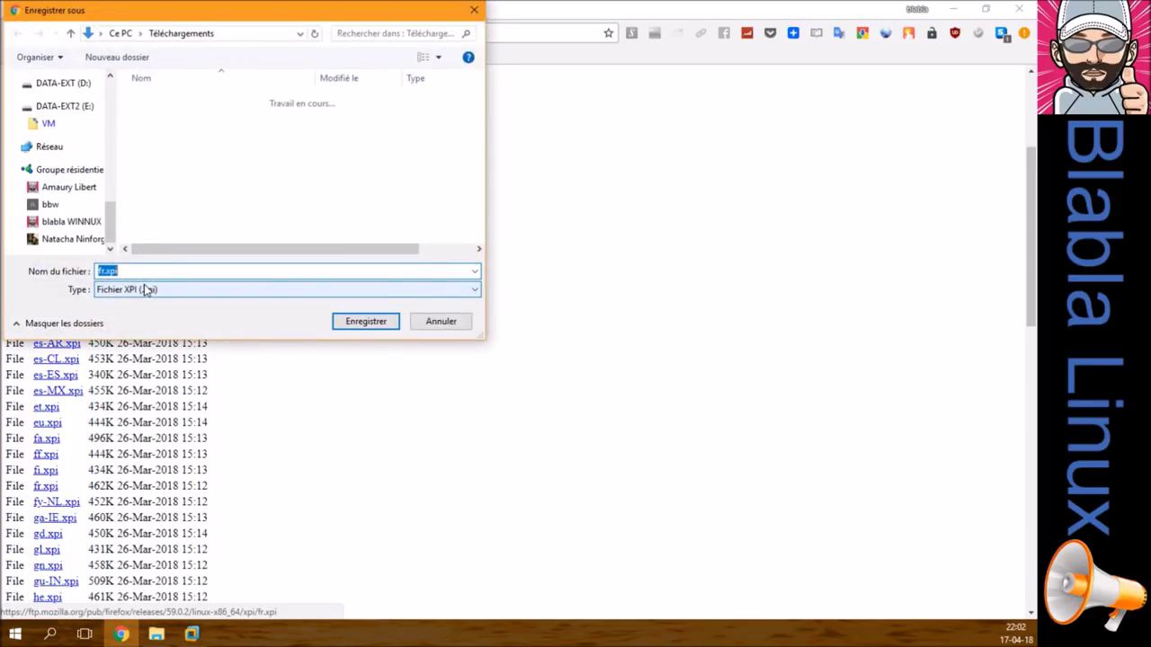
pyautogui.click(416, 325)
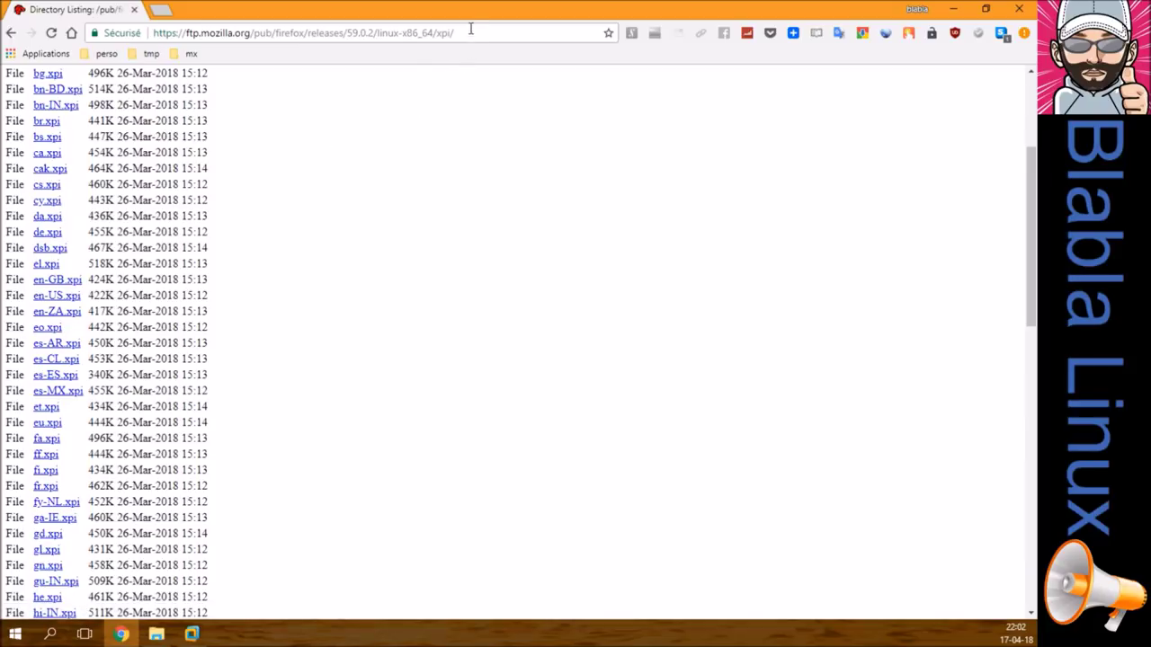
pyautogui.click(468, 32)
pyautogui.hotkey('ctrl', 'c')
pyautogui.rightClick(428, 33)
pyautogui.click(458, 84)
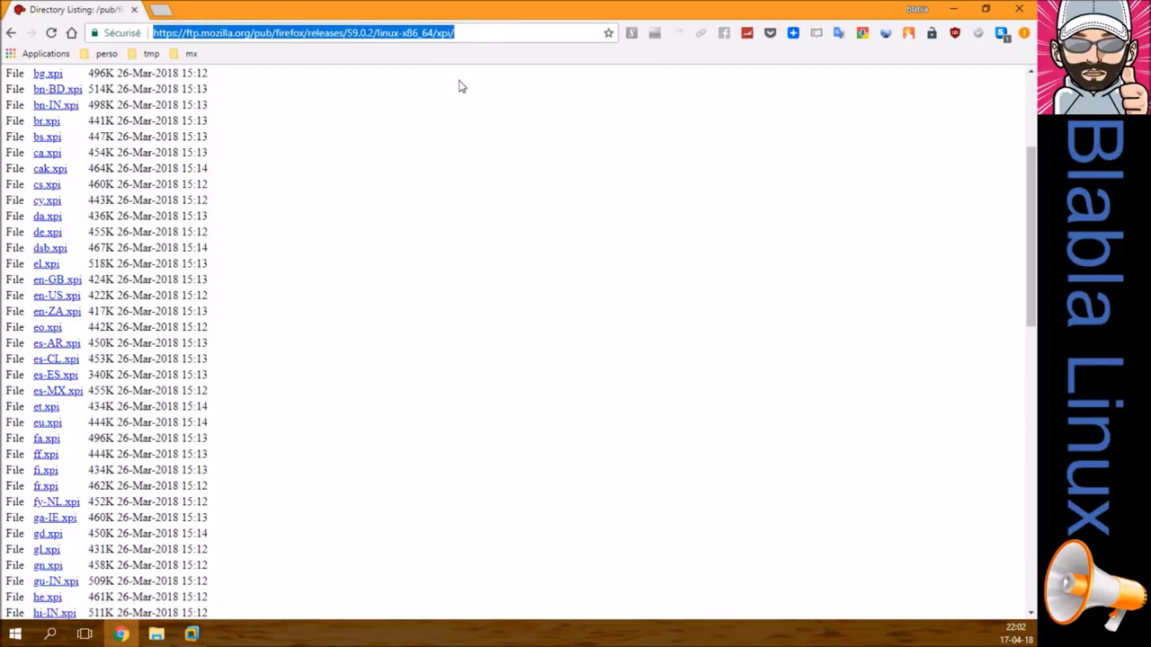
pyautogui.click(72, 33)
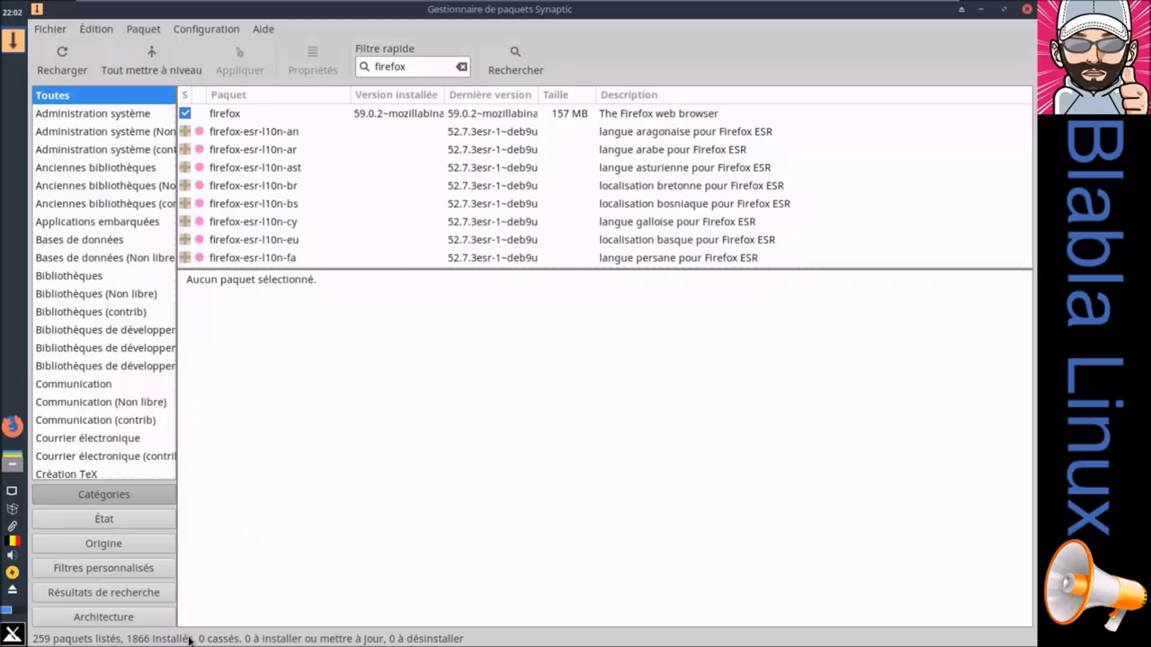
# Step: Switch the VMware virtual machine to Exclusive Mode
pyautogui.moveTo(288, 5)
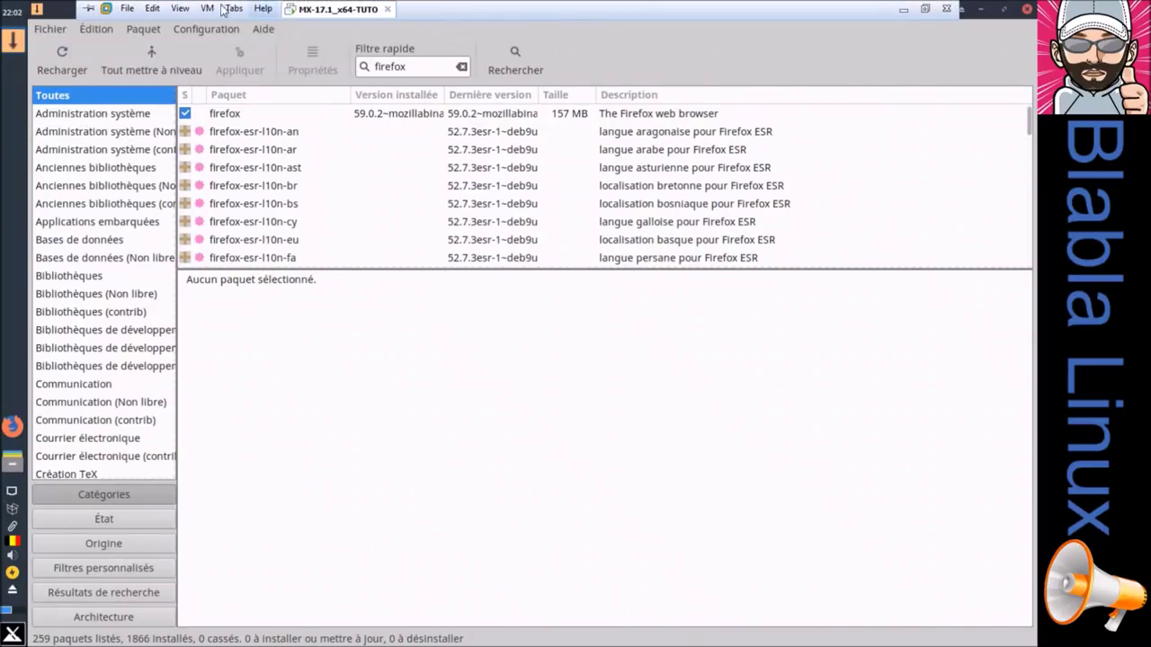
pyautogui.click(179, 8)
pyautogui.click(189, 44)
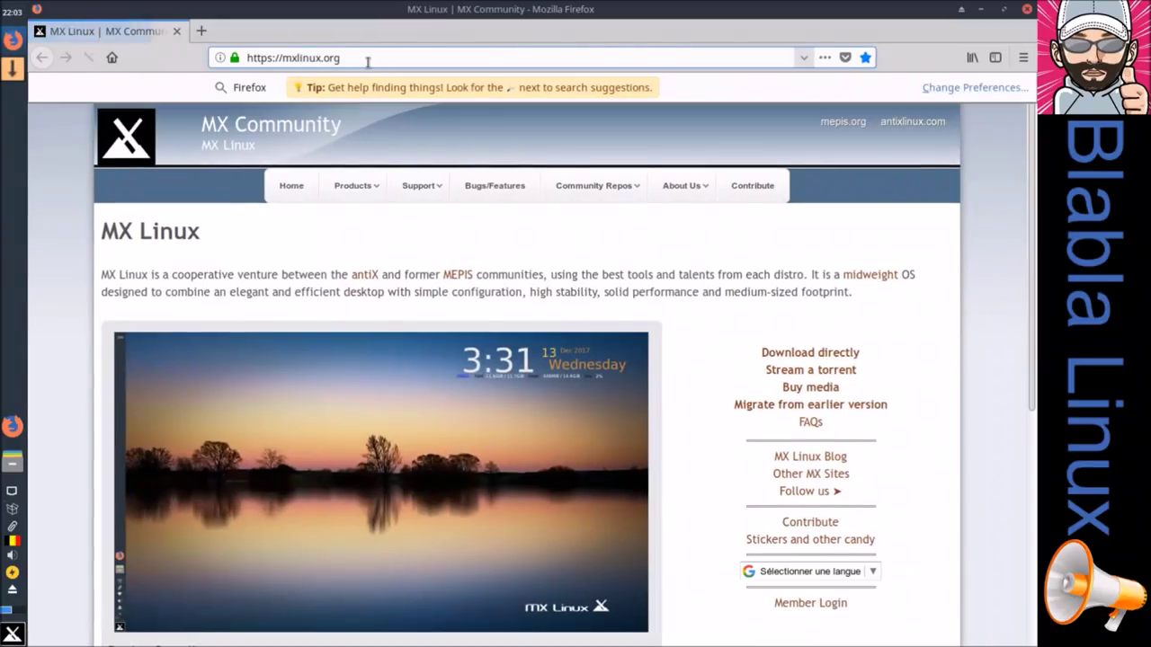
# Step: In Firefox, load the copied xpi address and add the Français Language Pack from fr.xpi
pyautogui.click(368, 59)
pyautogui.hotkey('ctrl', 'v')
pyautogui.press('Return')
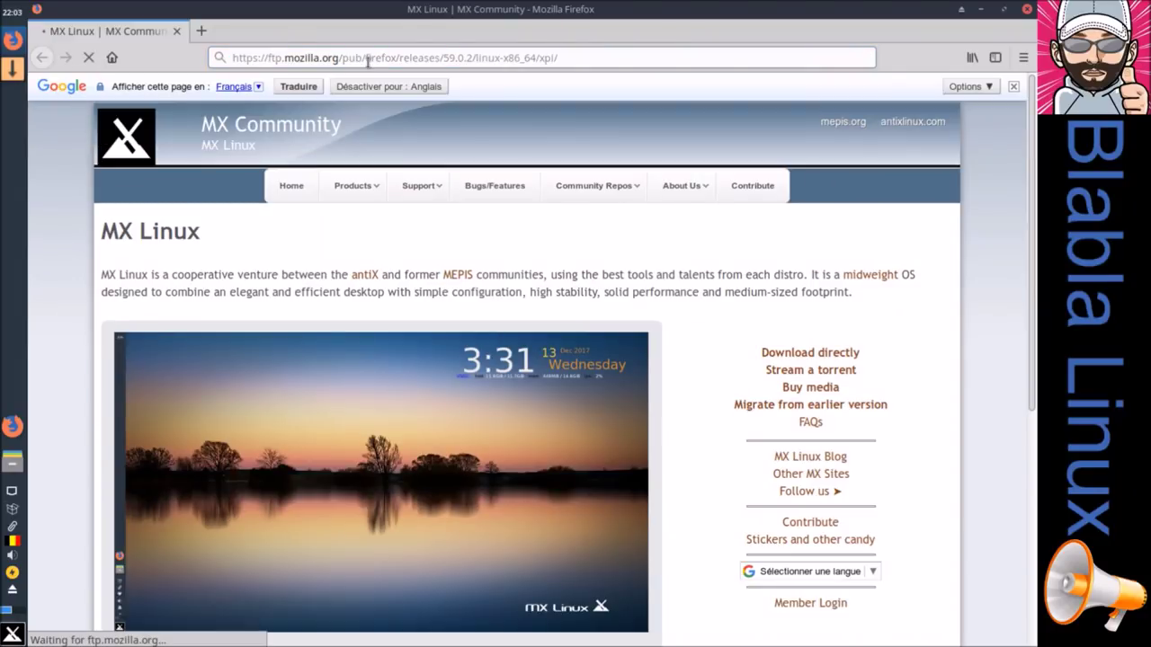
pyautogui.scroll(-5, 156, 368)
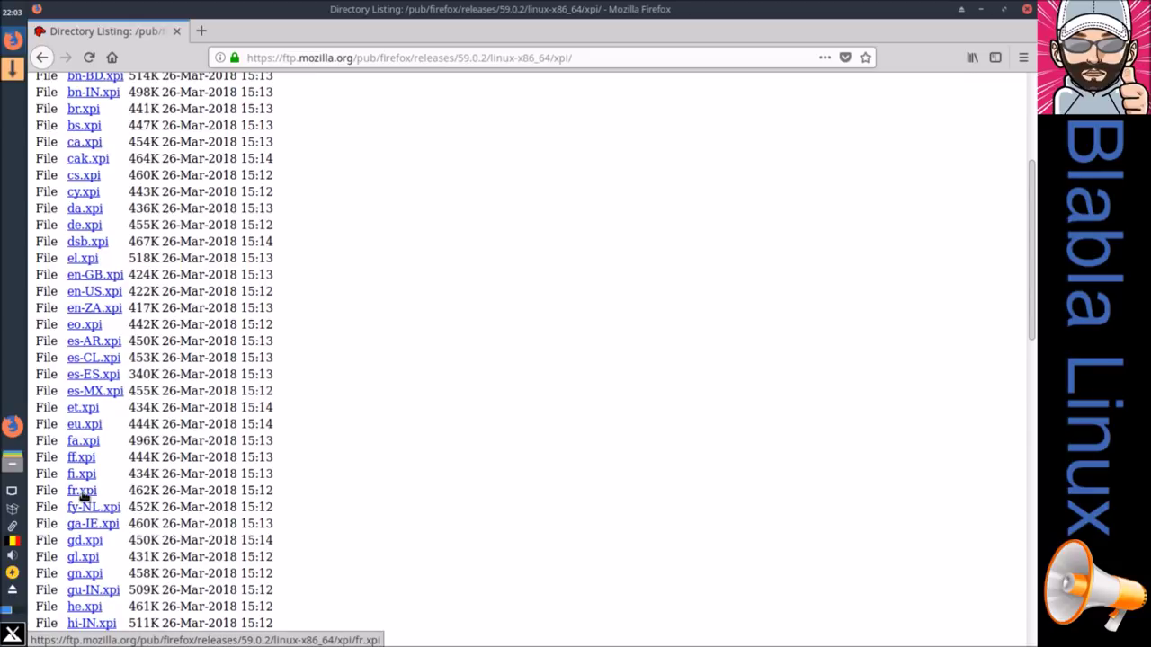
pyautogui.click(81, 491)
pyautogui.click(415, 149)
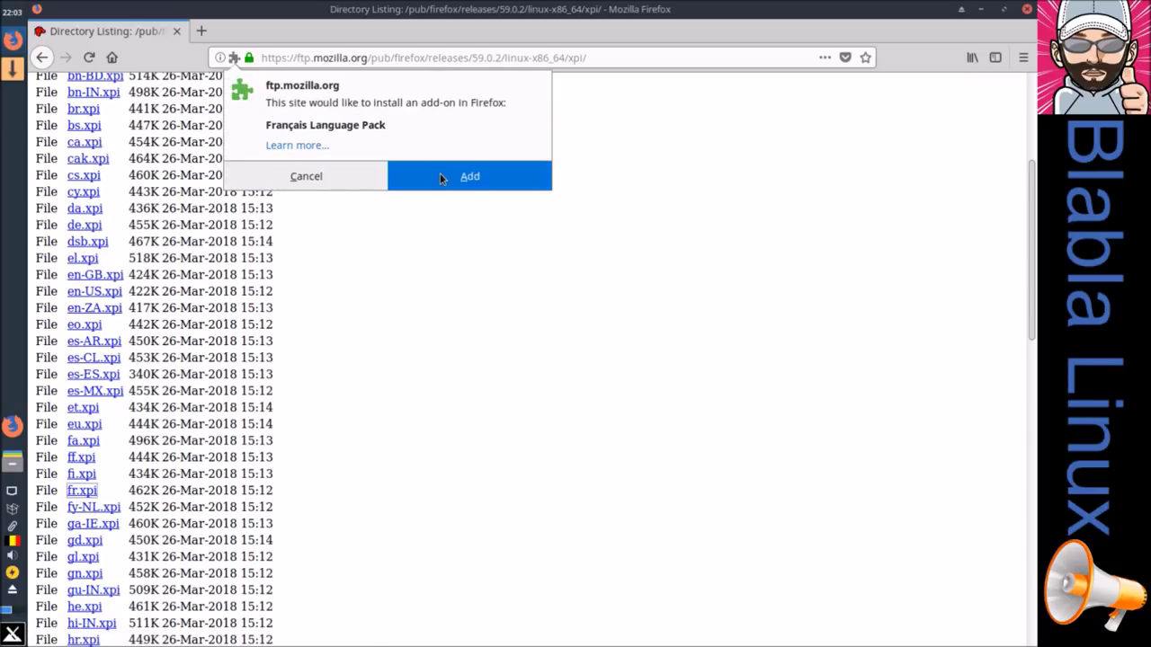
pyautogui.click(440, 173)
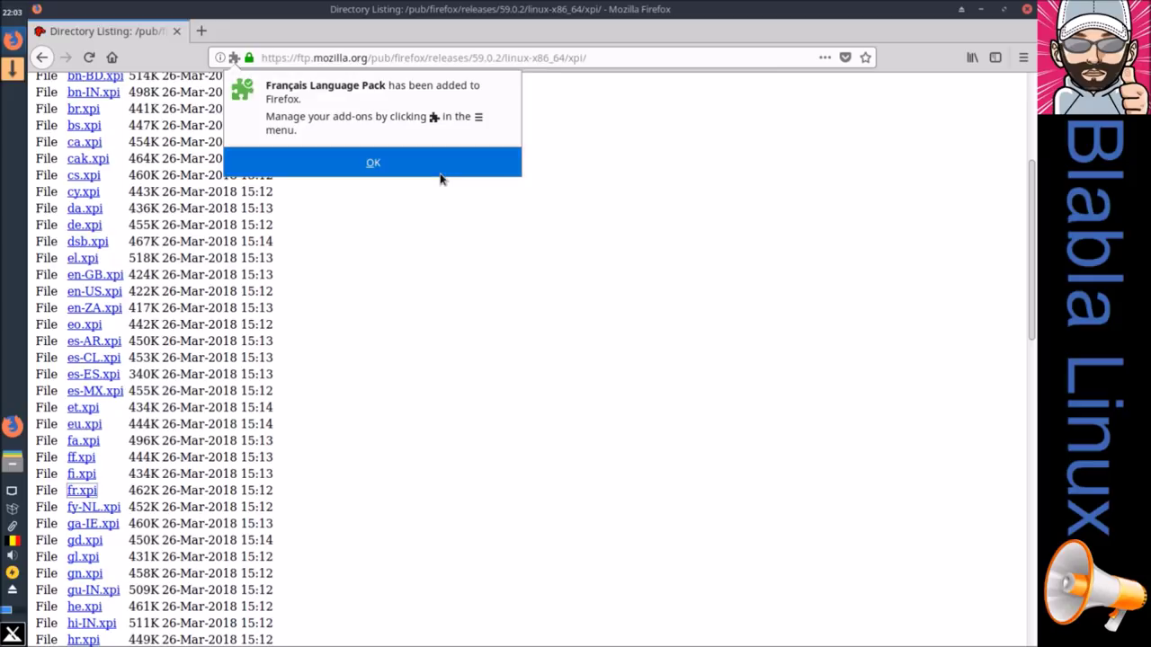
pyautogui.click(373, 165)
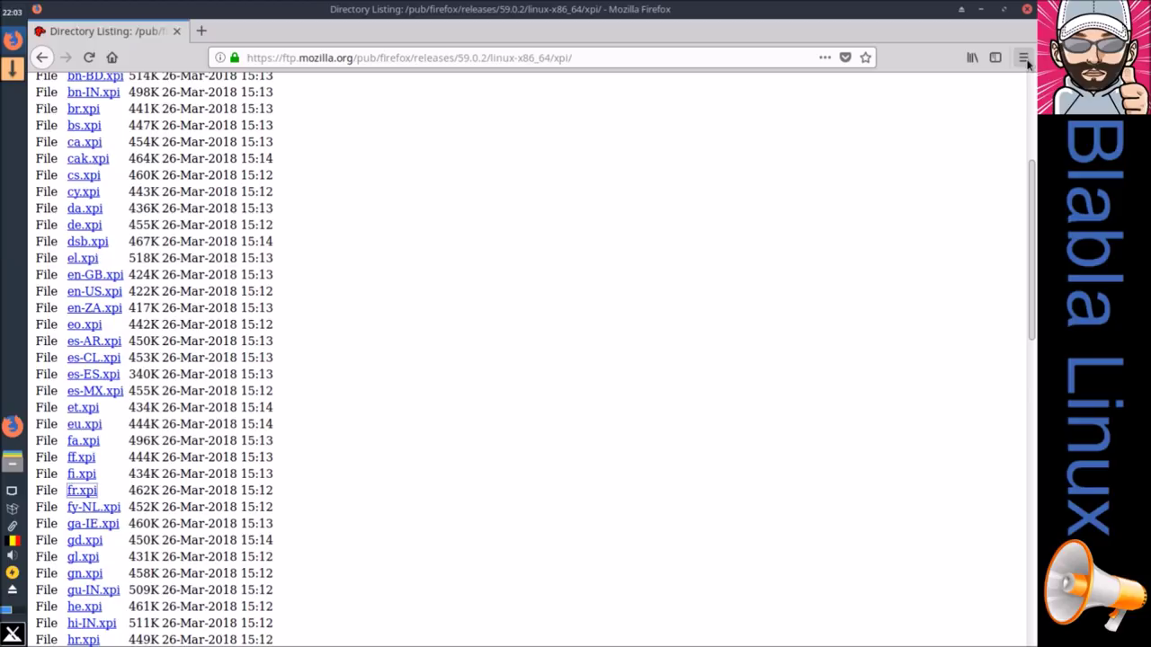
pyautogui.click(1025, 60)
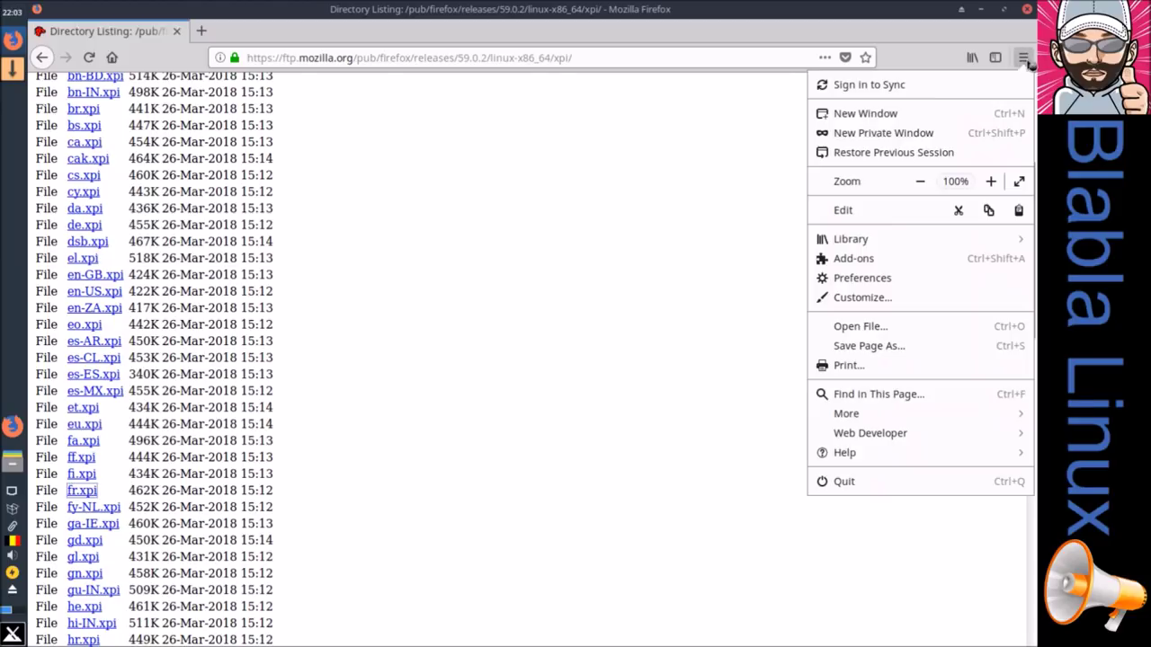
# Step: Confirm the Français Language Pack under Add-ons > Languages, then quit, restart and close Firefox
pyautogui.click(846, 259)
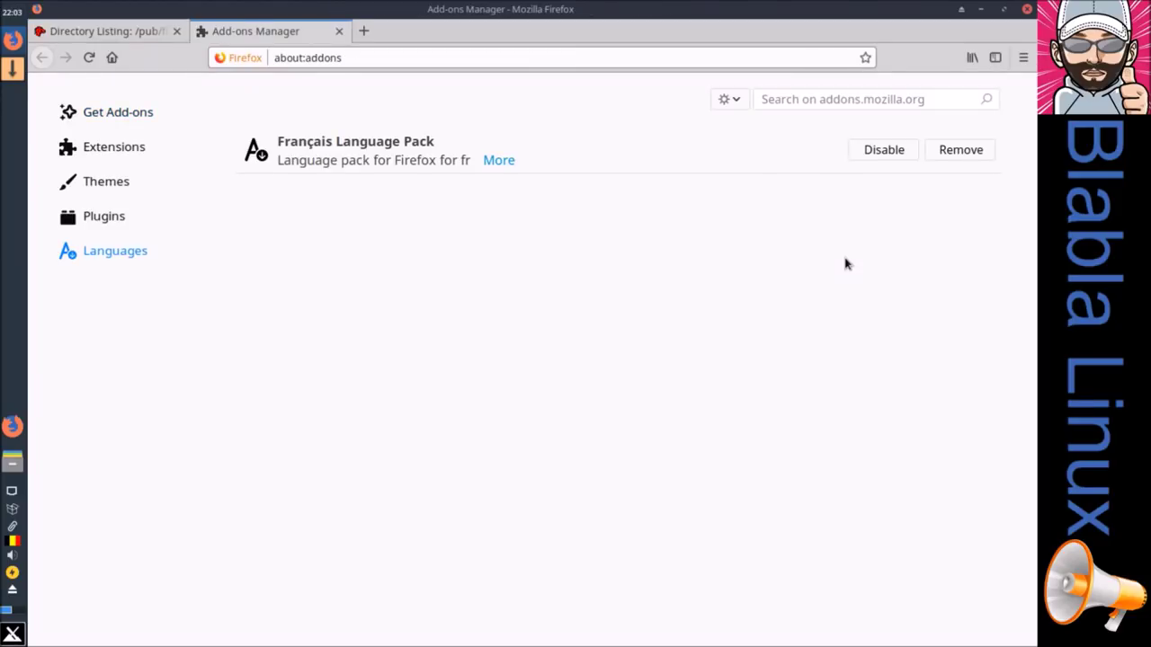
pyautogui.click(550, 220)
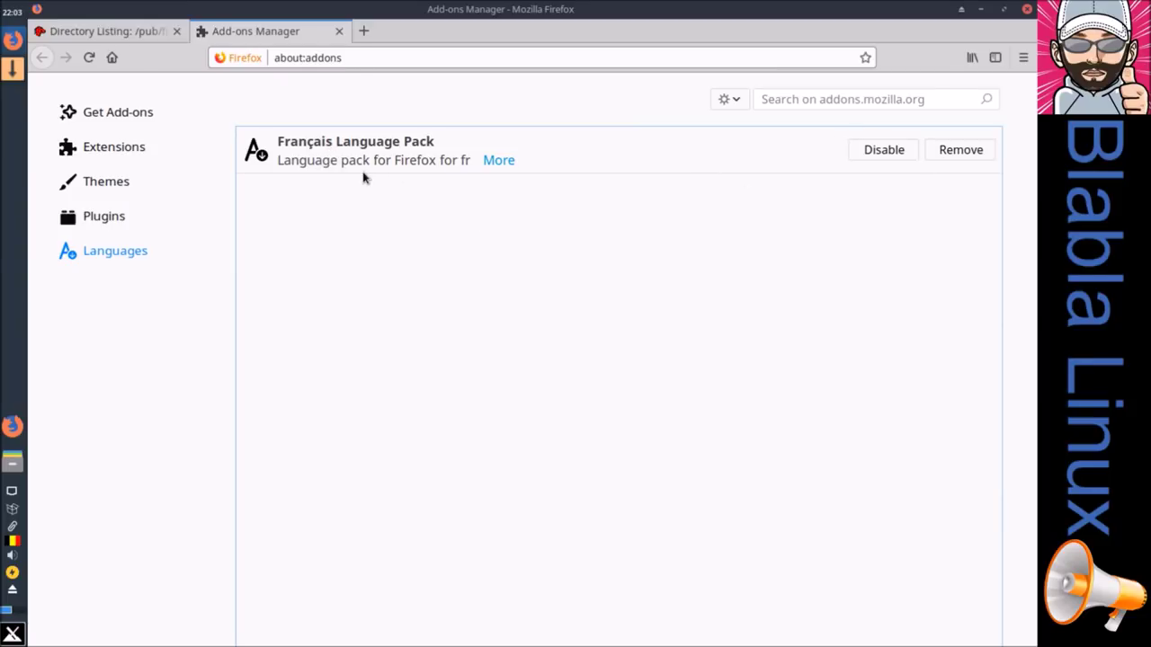
pyautogui.click(339, 30)
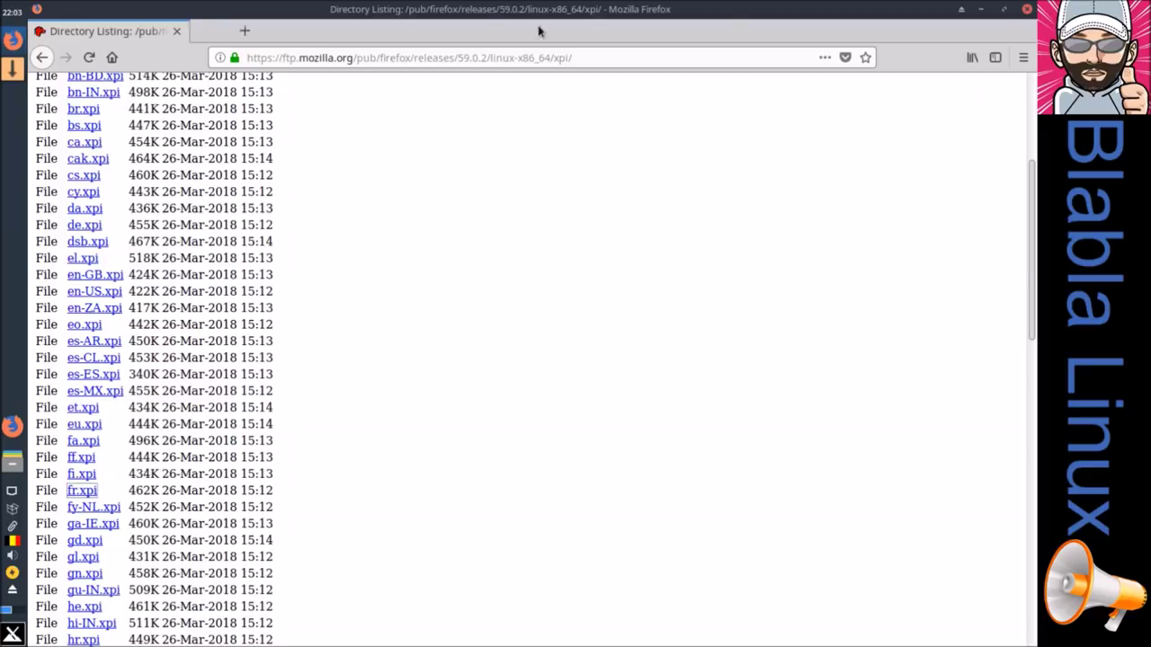
pyautogui.click(1029, 9)
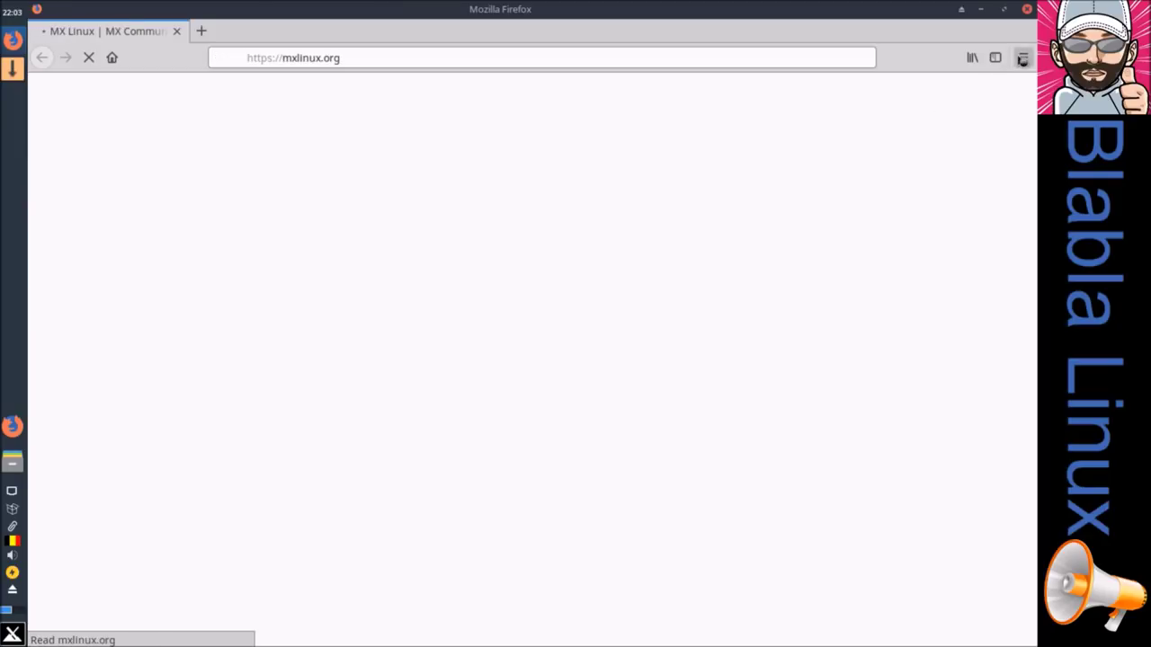
pyautogui.click(1023, 58)
pyautogui.click(1023, 58)
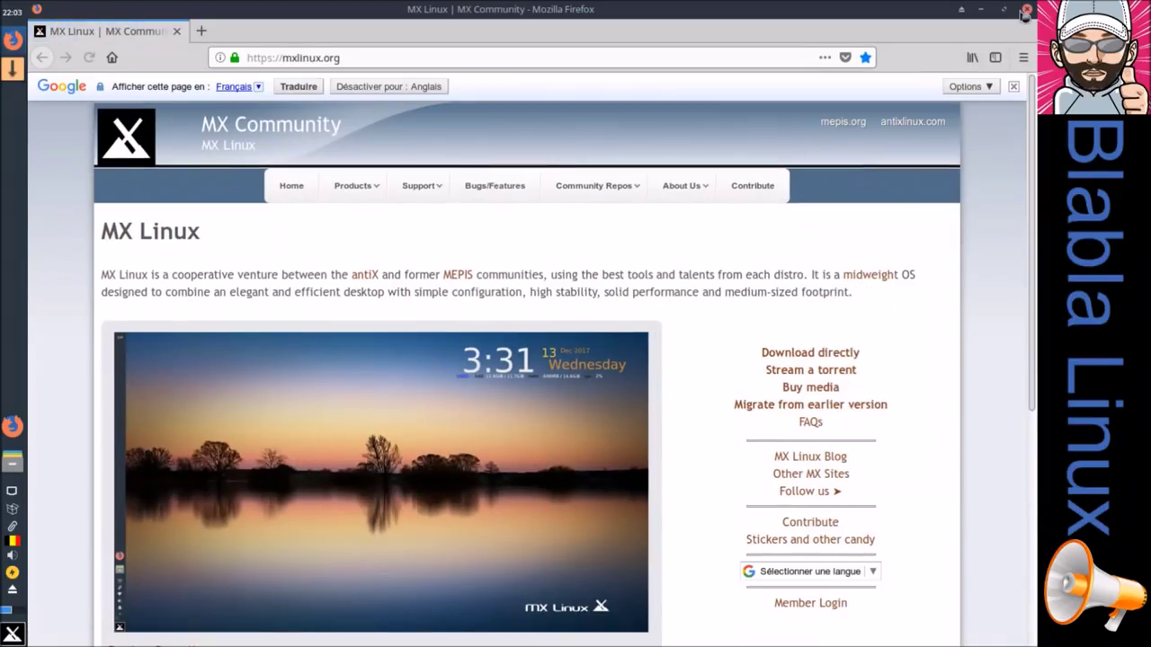
pyautogui.click(1027, 10)
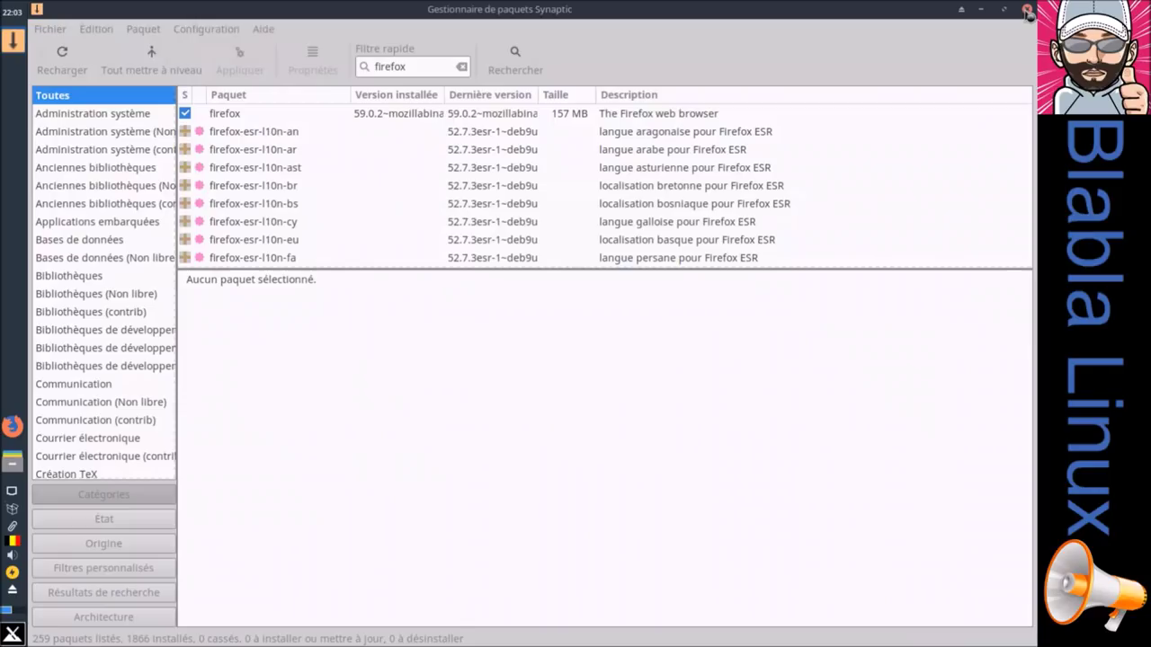
# Step: Filter Synaptic on chromium and mark chromium for installation with its dependencies
pyautogui.doubleClick(426, 69)
pyautogui.write('ch')
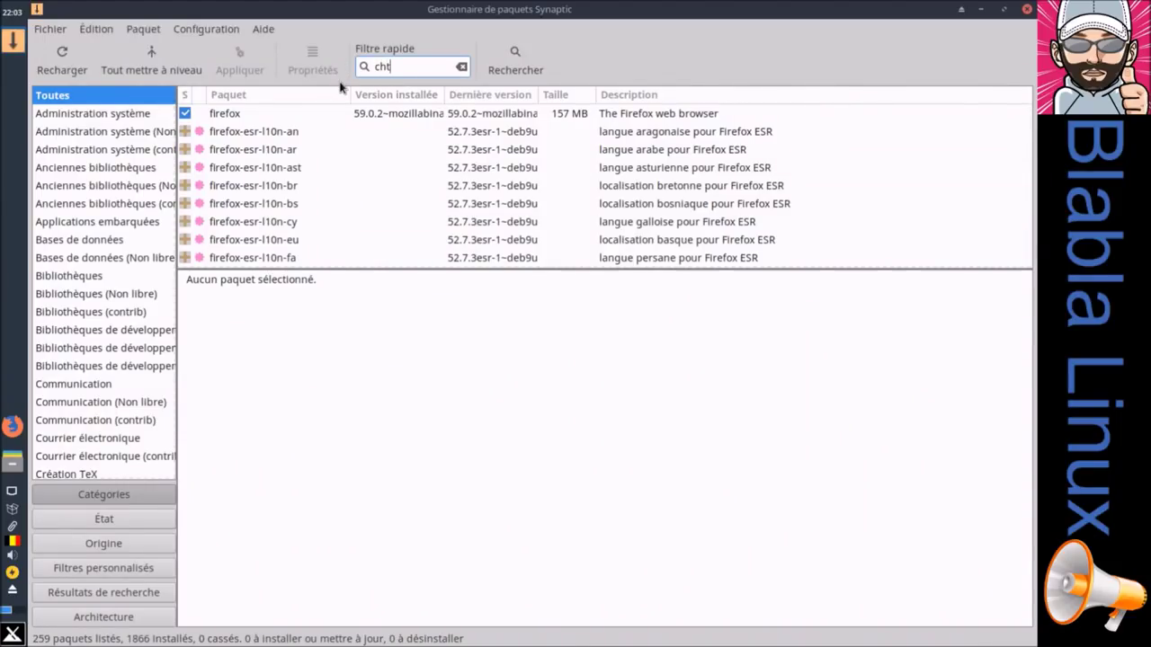
pyautogui.write('t')
pyautogui.press('BackSpace')
pyautogui.write('ri')
pyautogui.press('BackSpace')
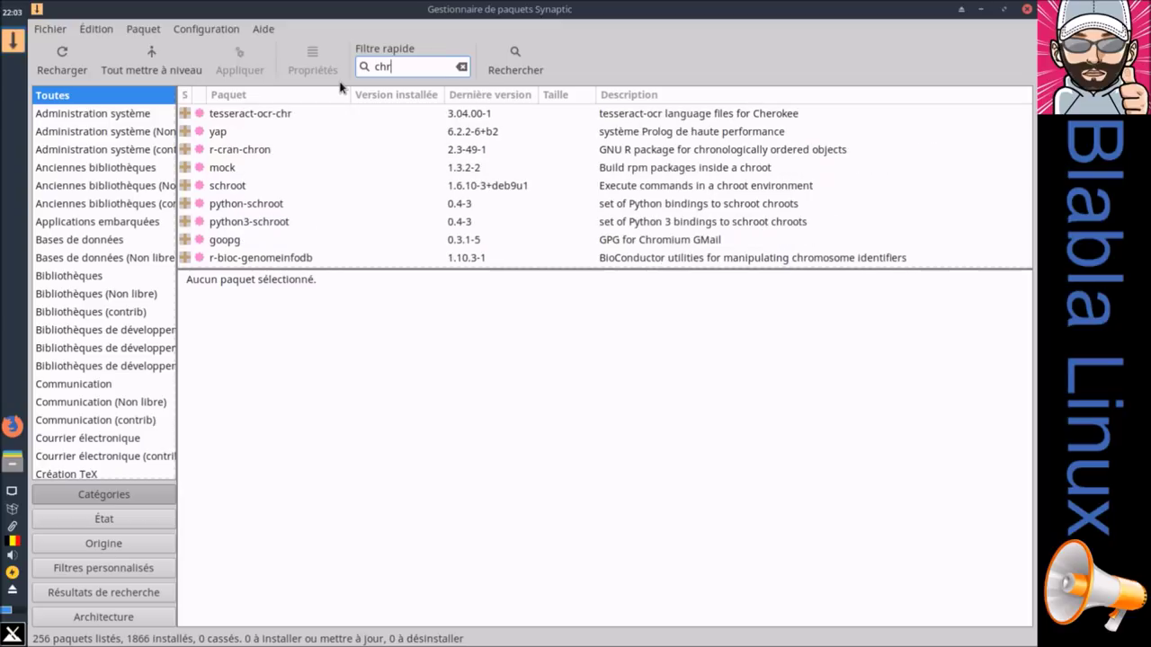
pyautogui.write('omium')
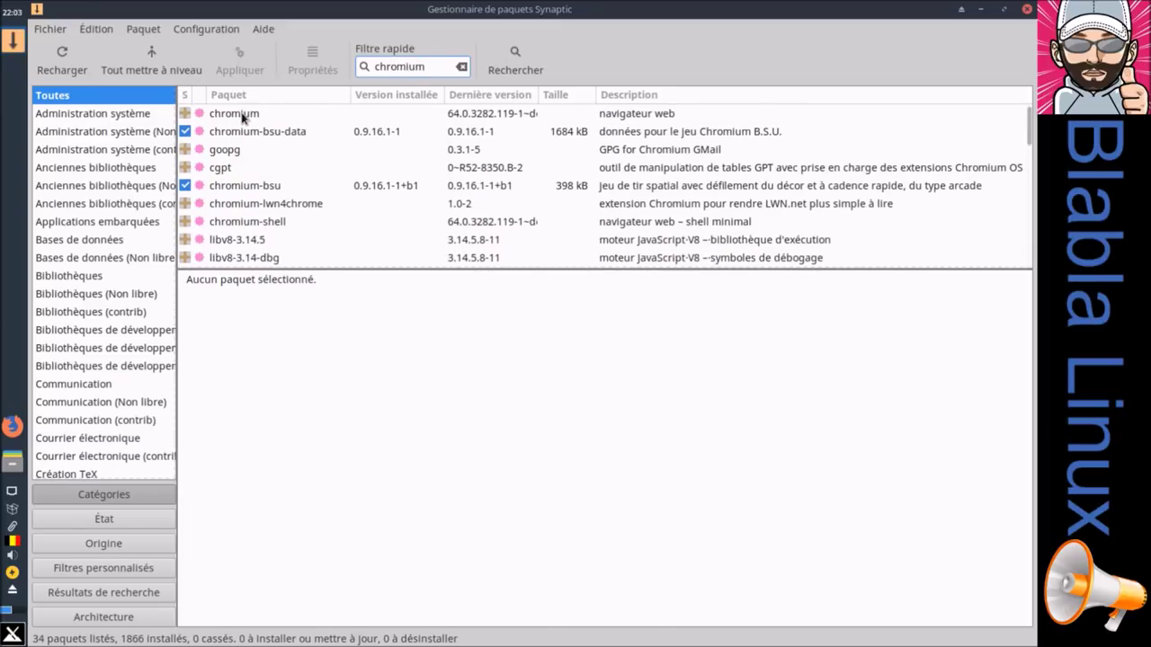
pyautogui.rightClick(243, 115)
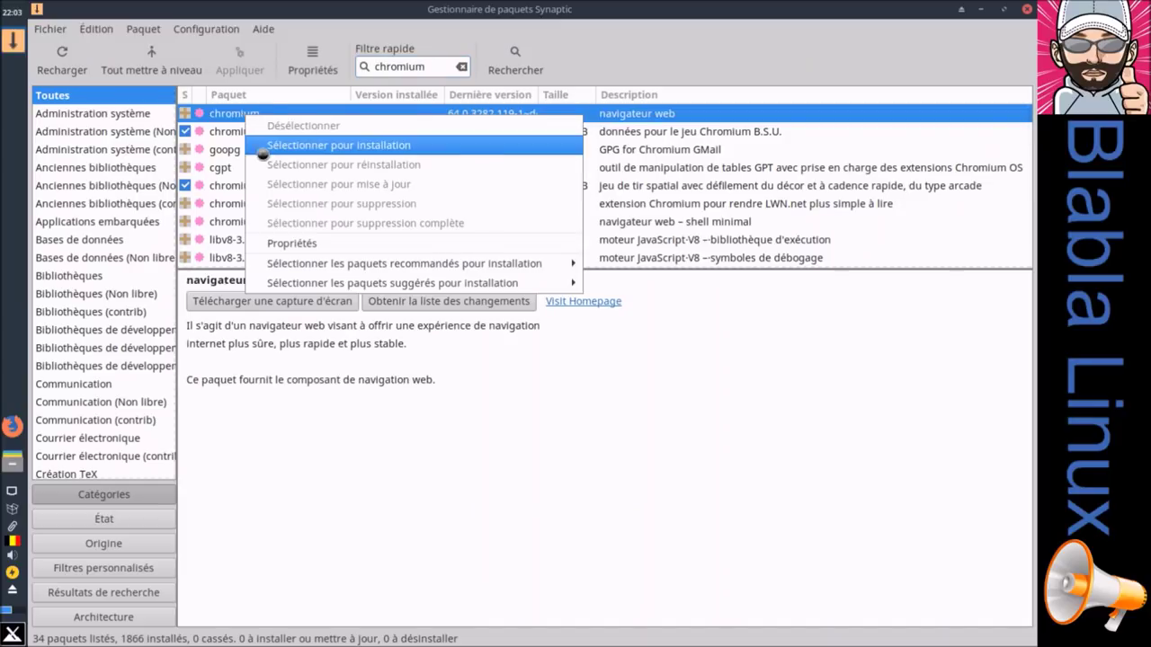
pyautogui.click(259, 147)
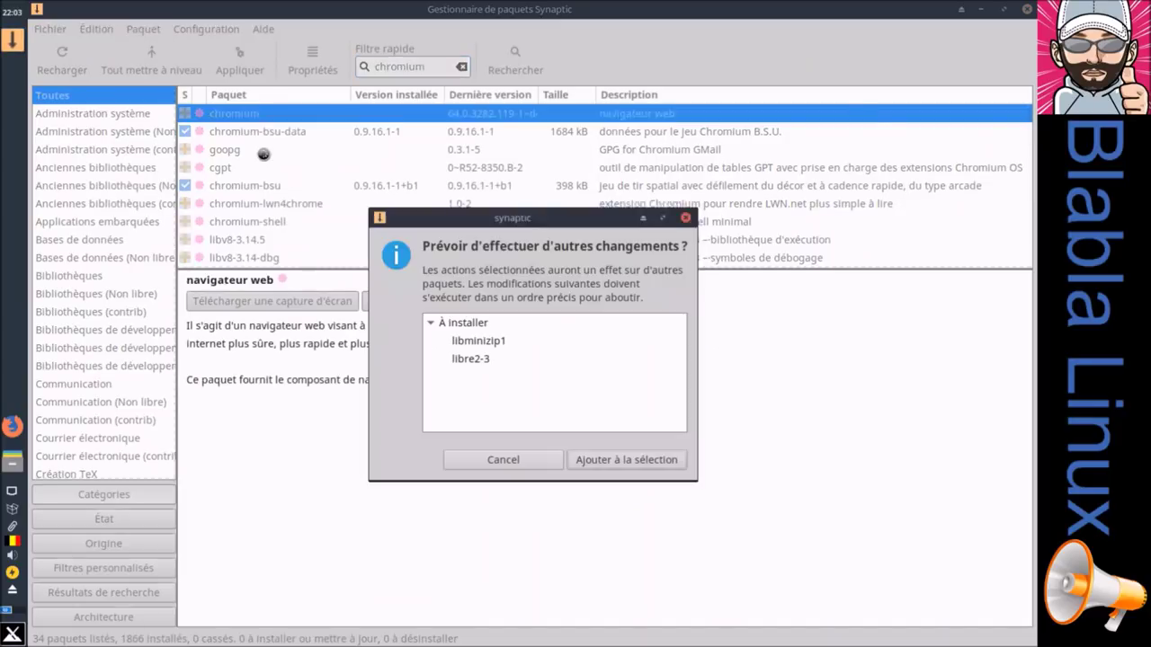
pyautogui.click(608, 459)
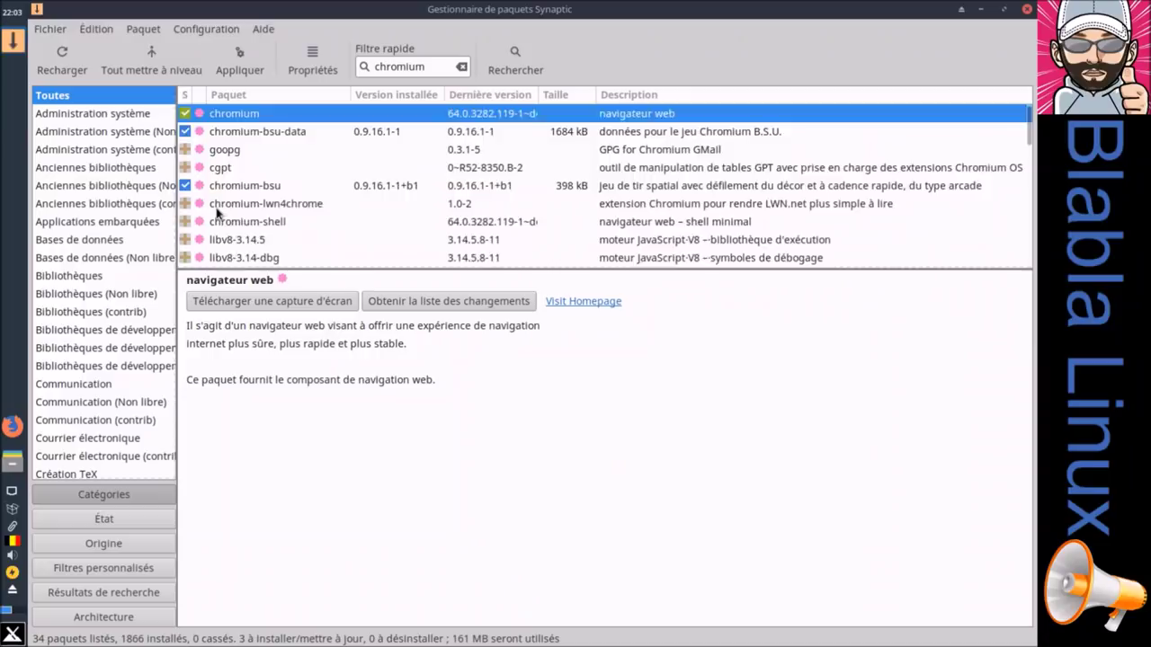
# Step: Mark chromium-l10n for installation too and apply, showing the 4-package summary
pyautogui.scroll(-7, 218, 213)
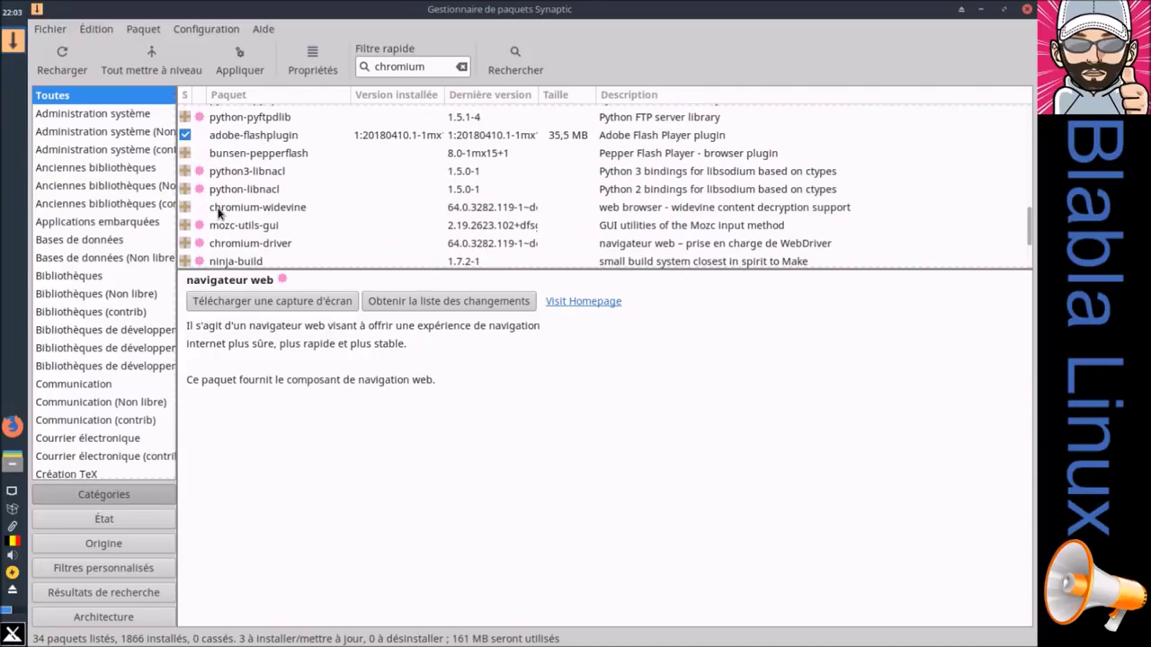
pyautogui.scroll(-2, 217, 212)
pyautogui.scroll(3, 222, 213)
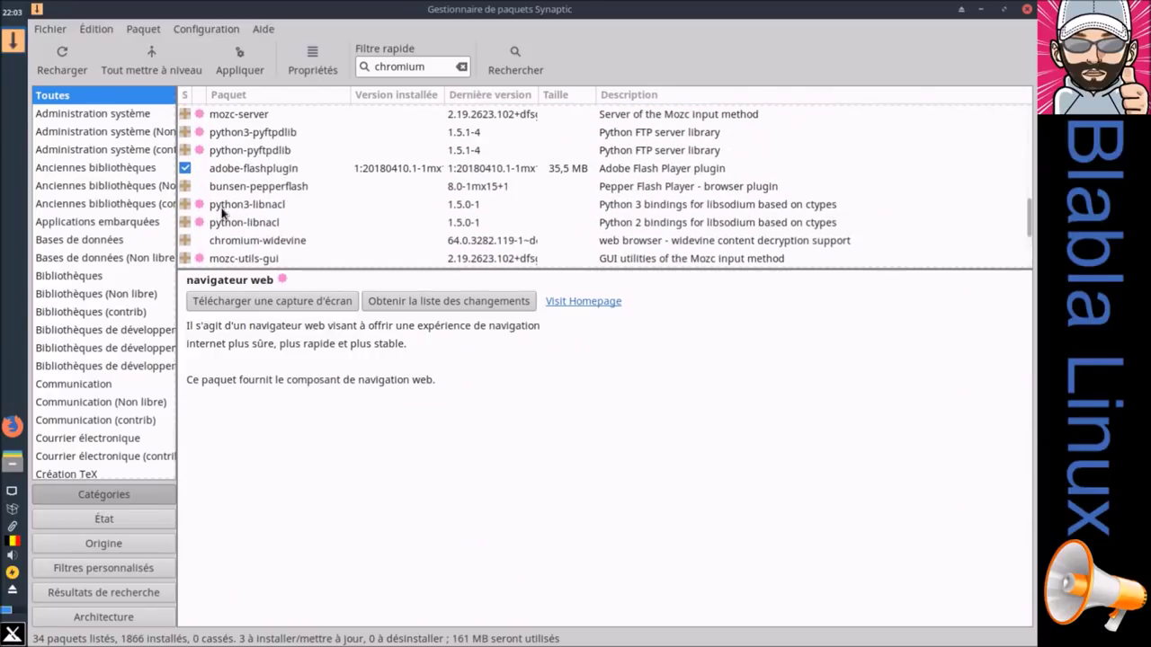
pyautogui.scroll(1, 223, 212)
pyautogui.scroll(-3, 252, 229)
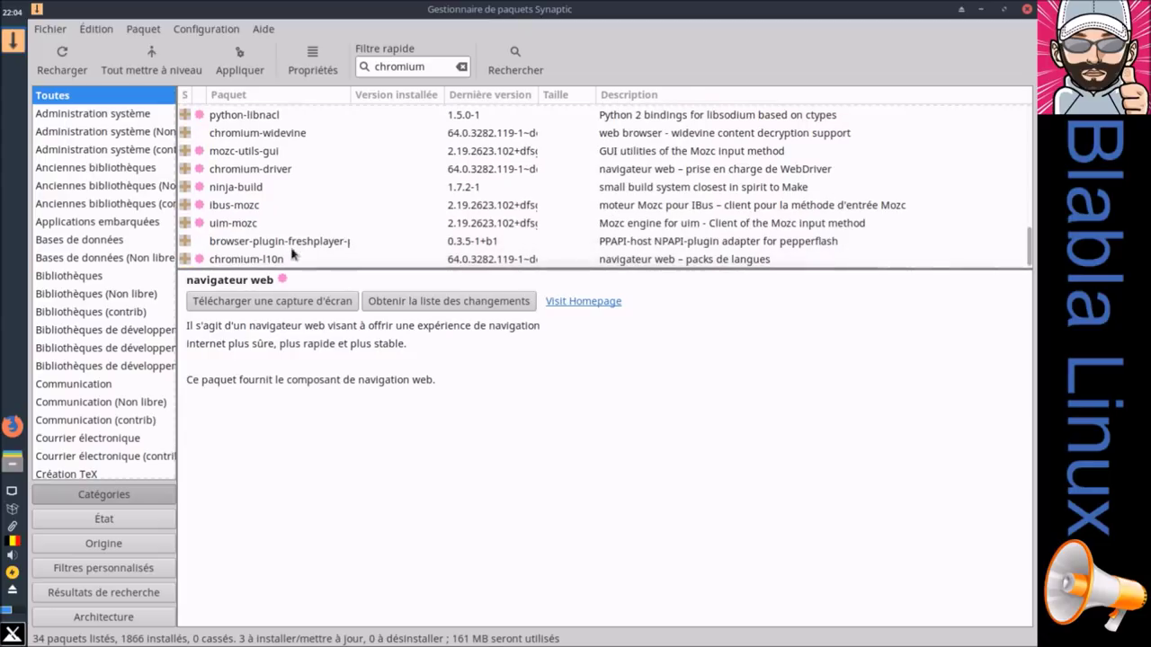
pyautogui.rightClick(246, 261)
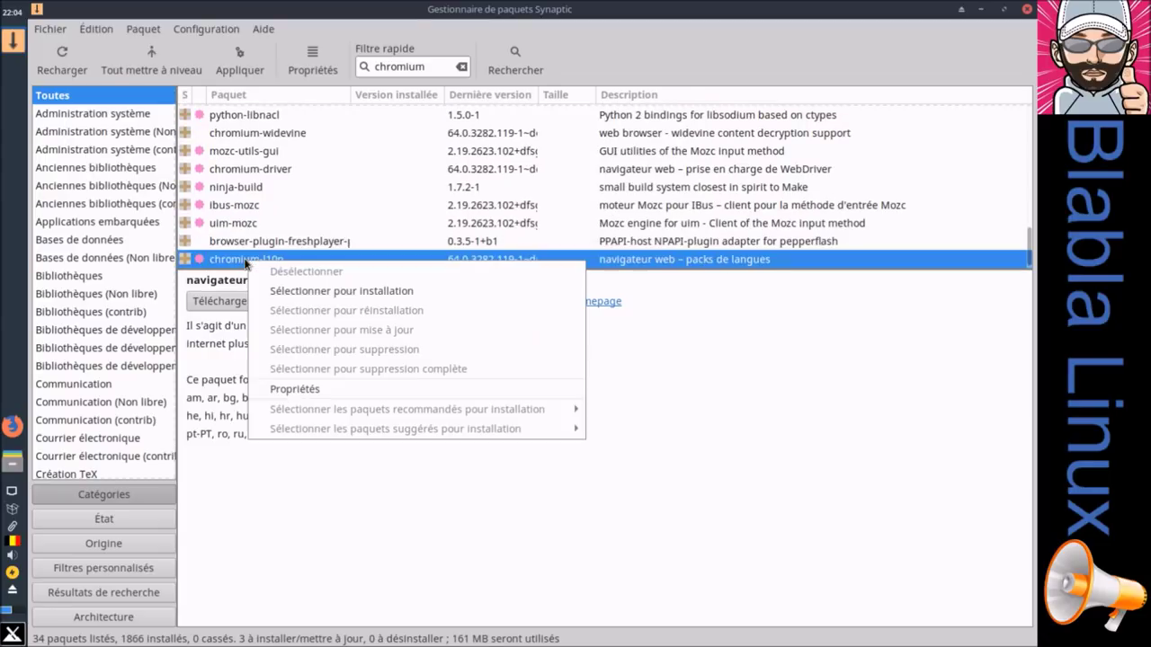
pyautogui.click(283, 294)
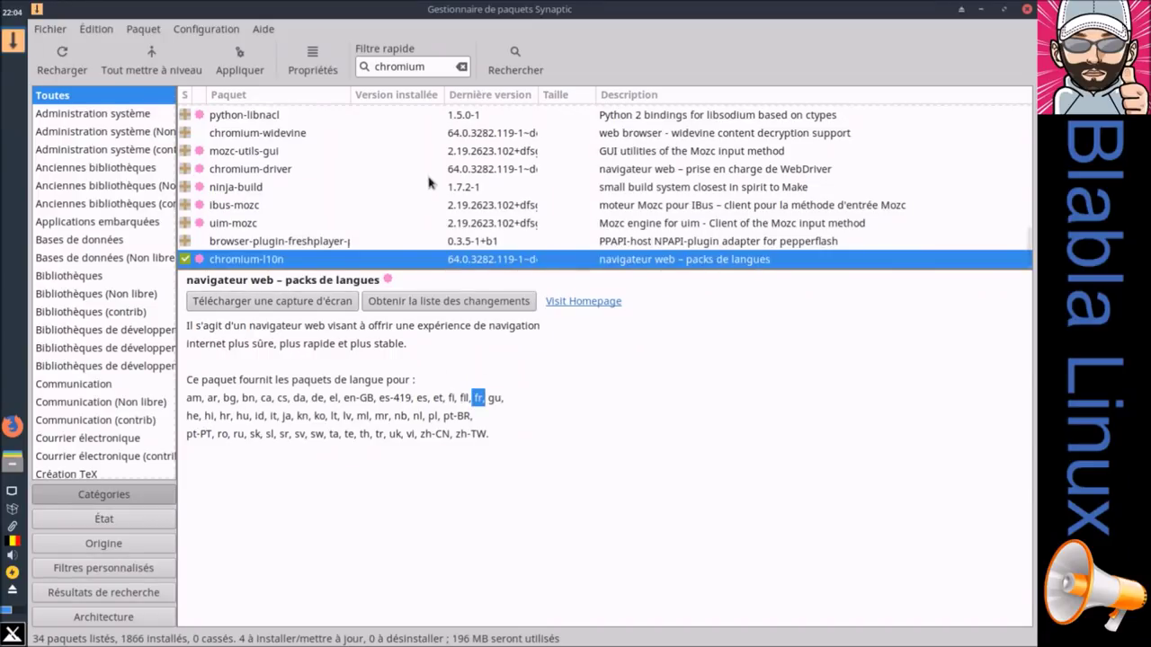
pyautogui.click(239, 57)
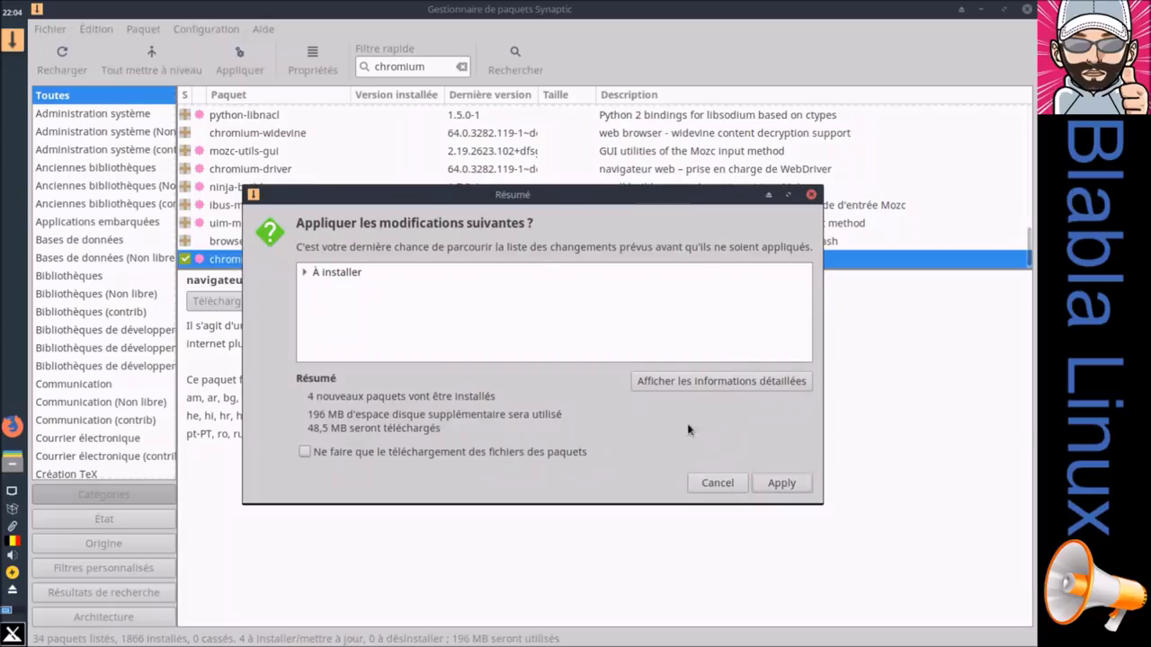
# Step: Apply the installation of the four Chromium packages and watch the download progress
pyautogui.click(305, 271)
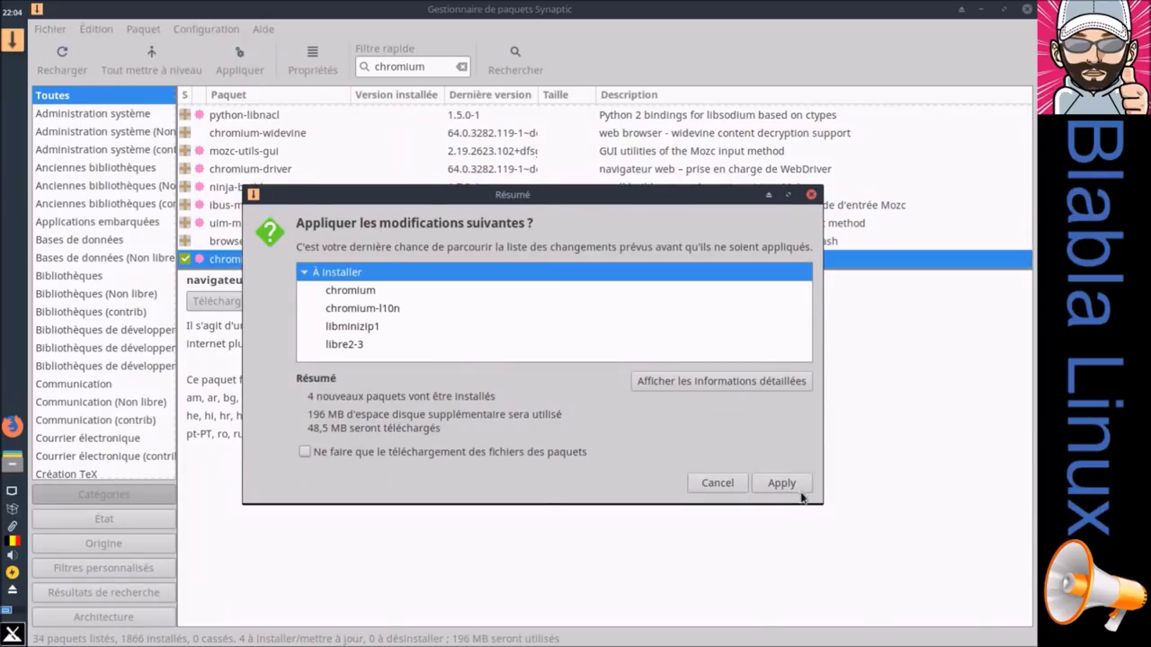
pyautogui.click(796, 486)
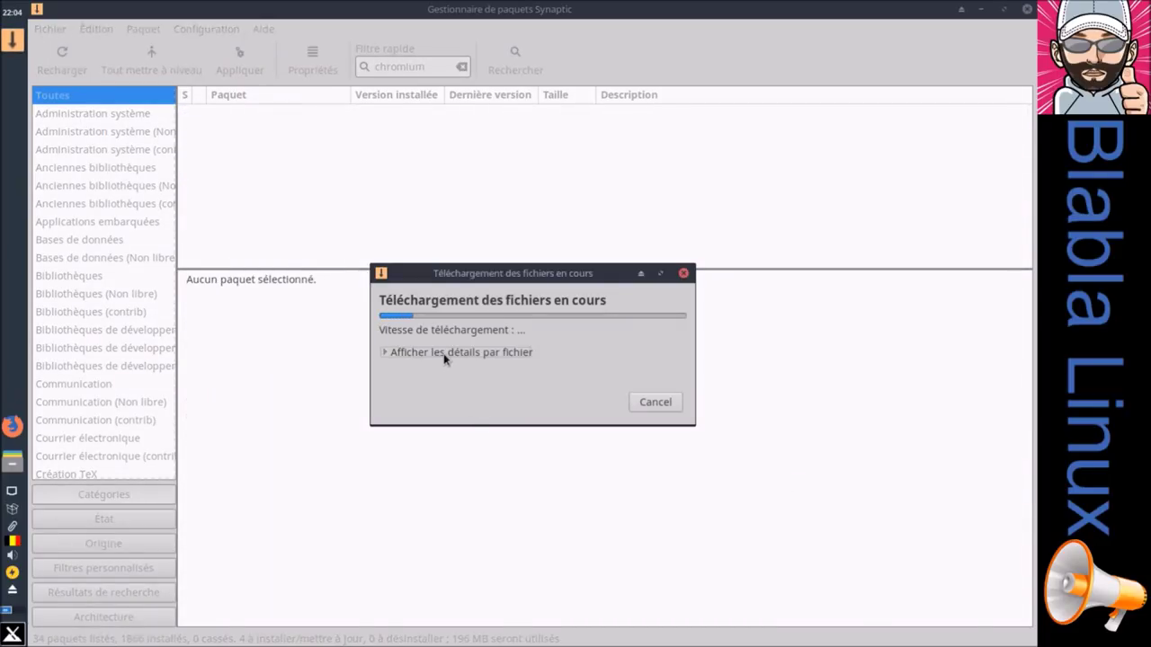
pyautogui.click(446, 354)
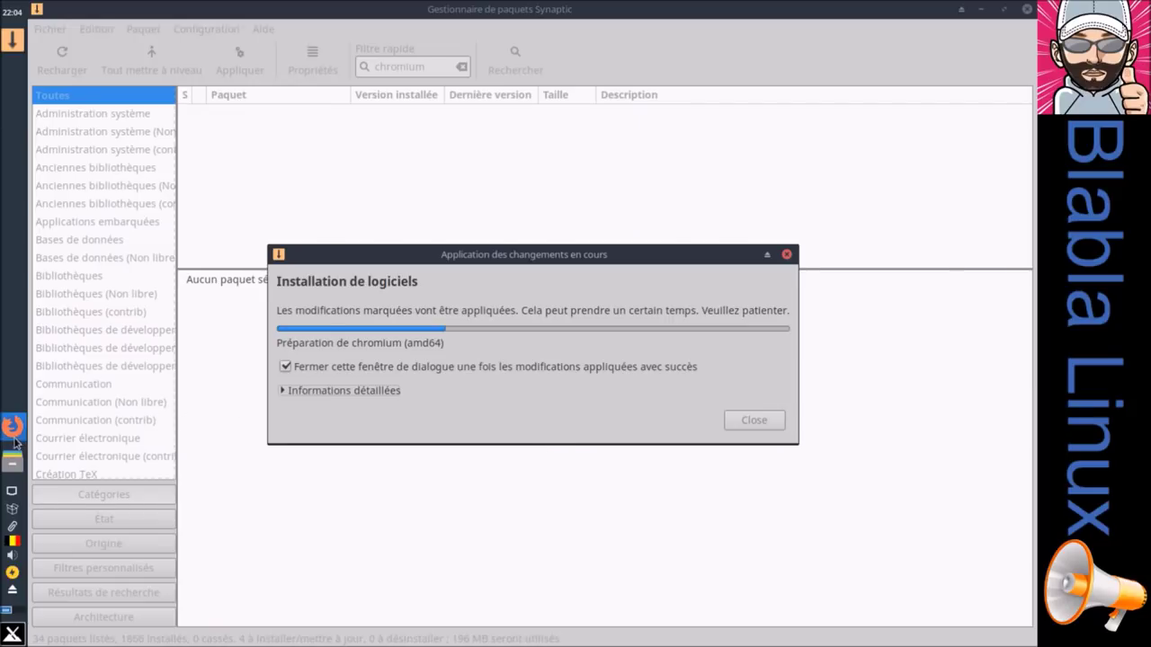
# Step: Remove the Firefox launcher from the side panel
pyautogui.rightClick(14, 438)
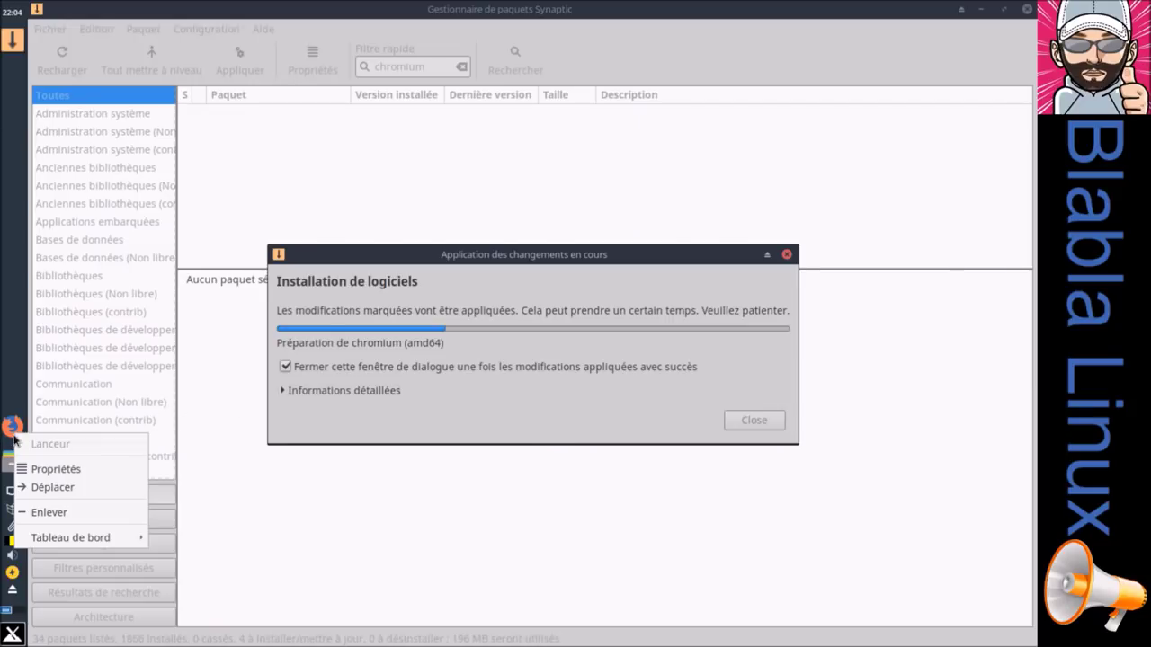
pyautogui.click(56, 513)
pyautogui.click(642, 357)
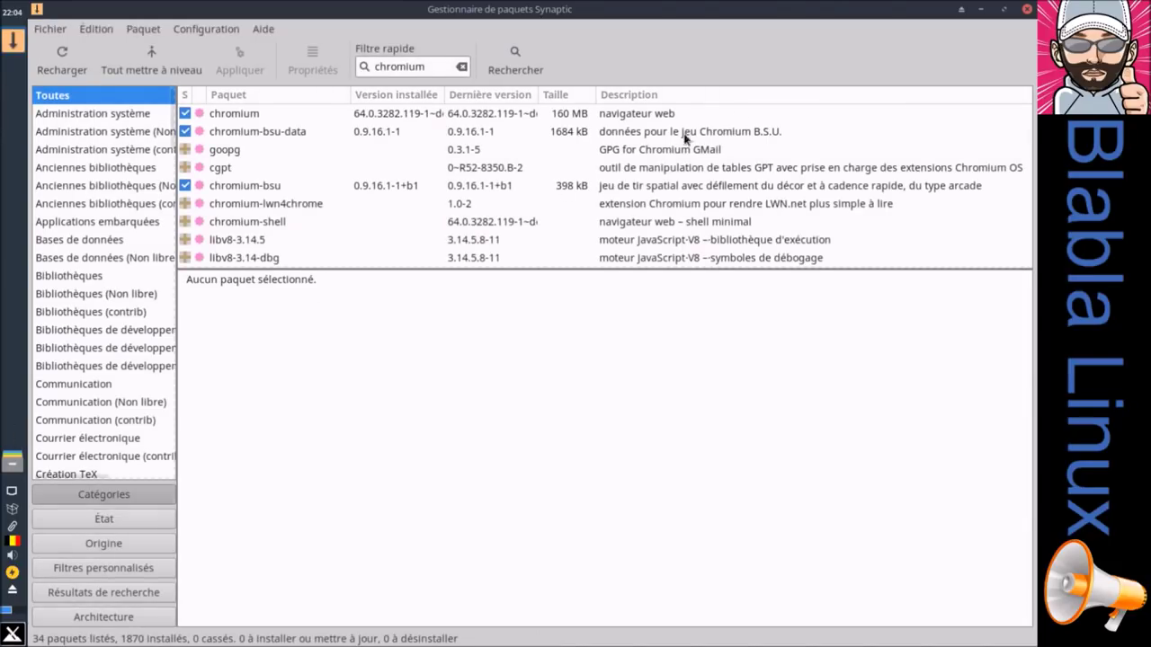
# Step: Close Synaptic and add Navigateur Web Chromium to the desktop and side panel via Whisker search 'chr'
pyautogui.click(1027, 9)
pyautogui.click(12, 634)
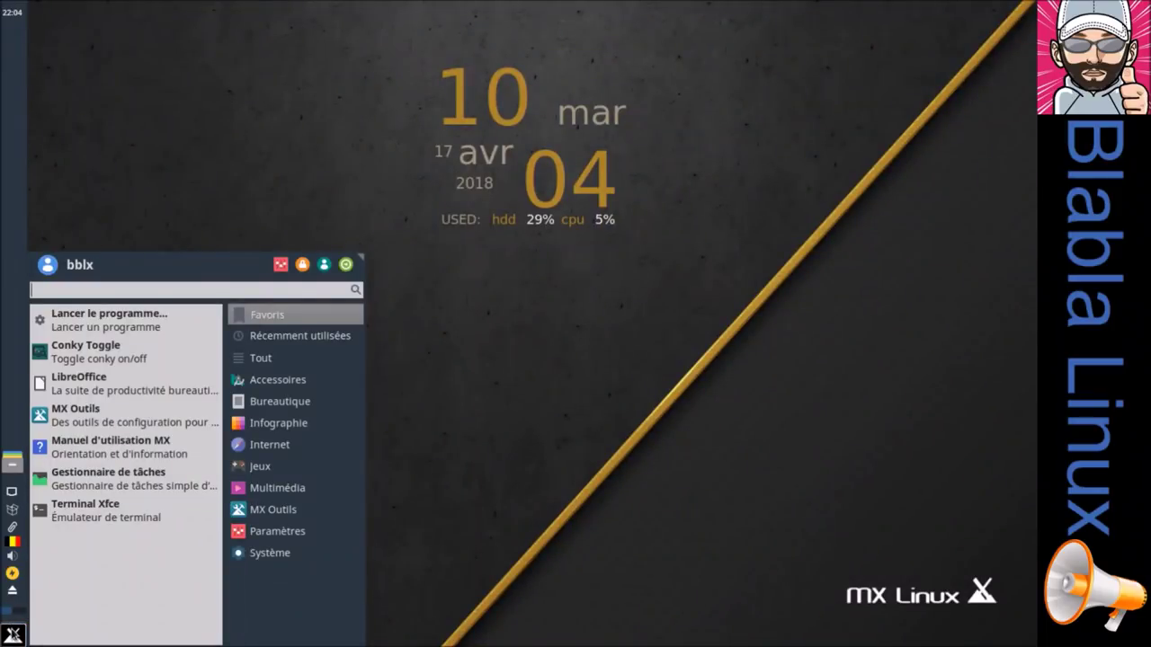
pyautogui.write('chr')
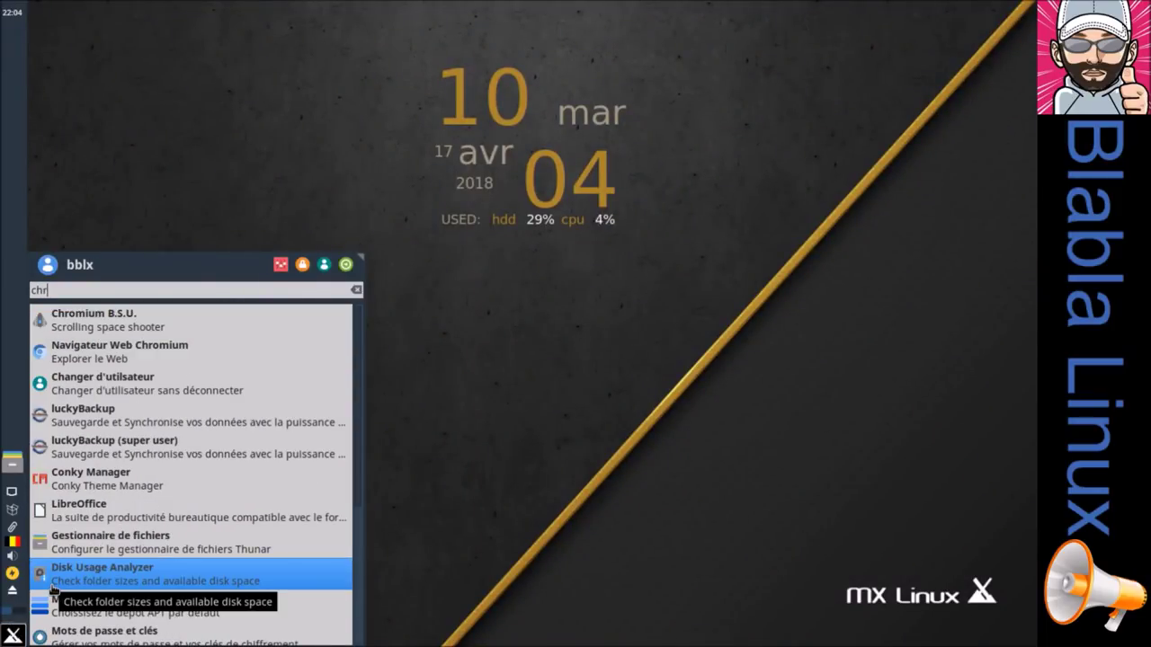
pyautogui.rightClick(117, 348)
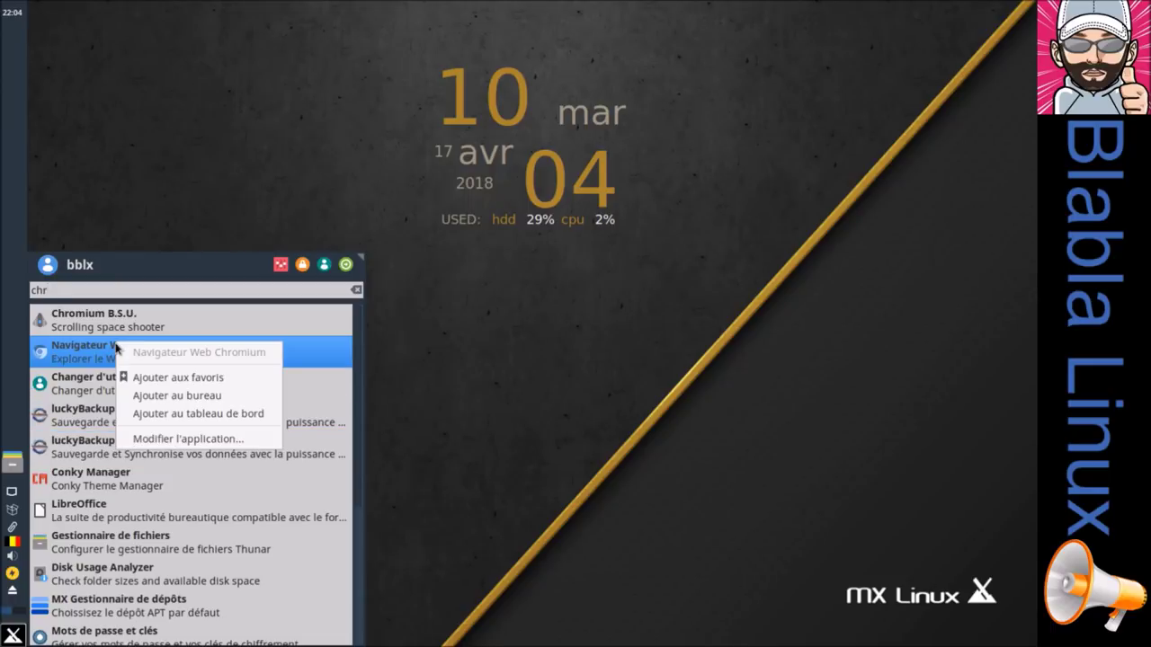
pyautogui.click(150, 395)
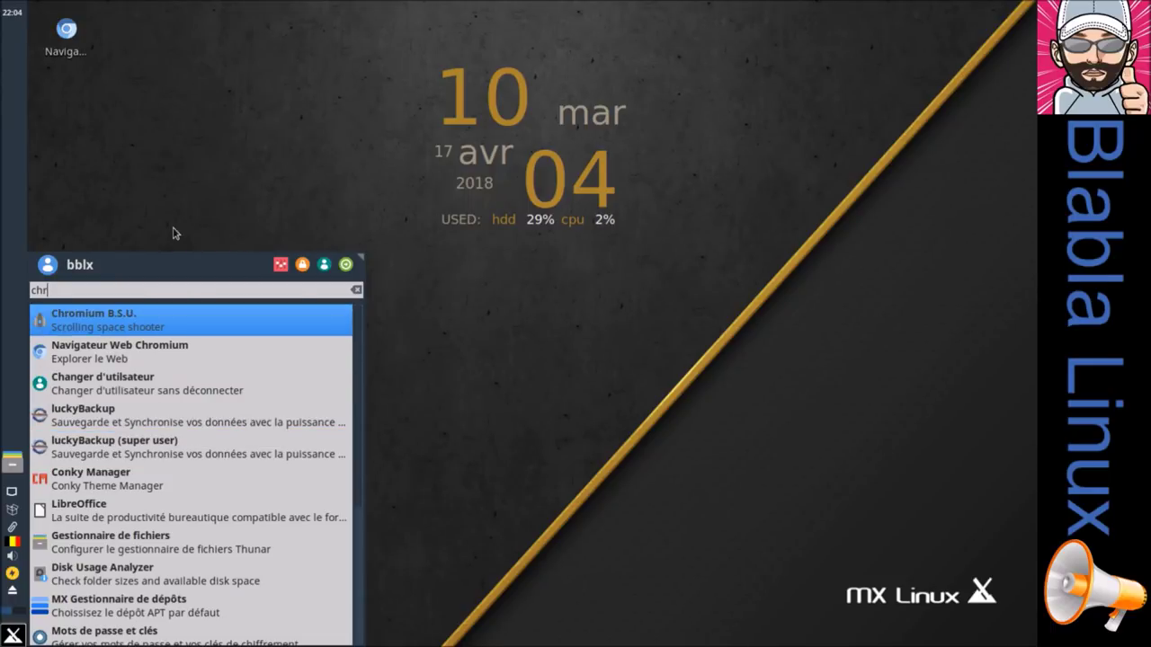
pyautogui.rightClick(151, 358)
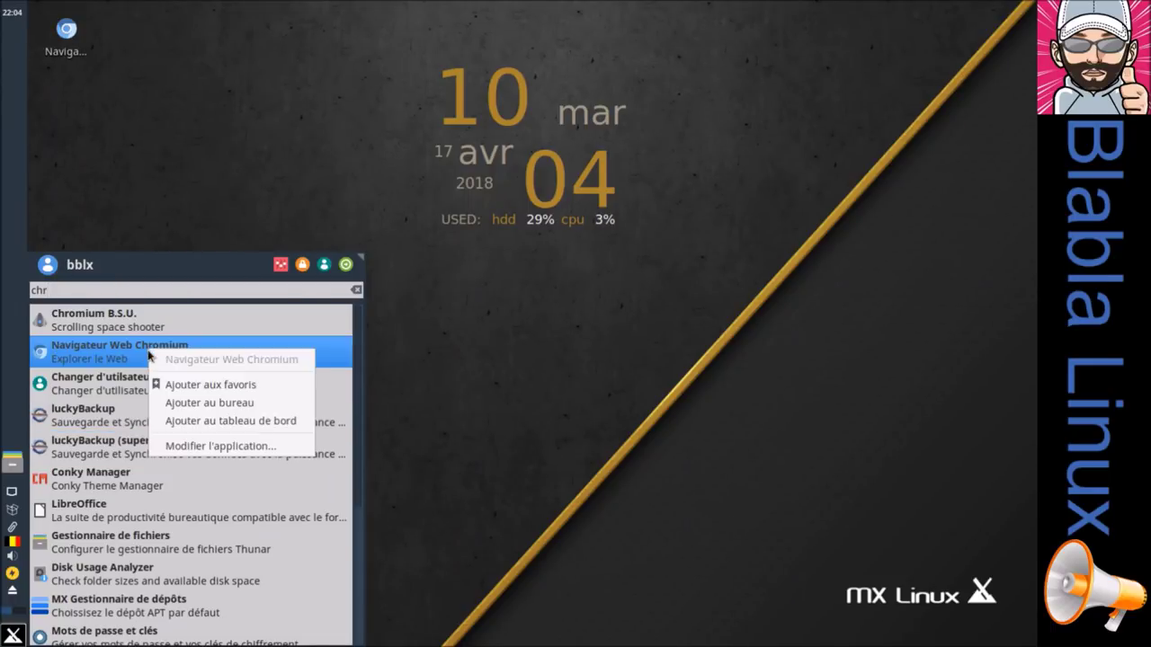
pyautogui.click(215, 421)
pyautogui.click(206, 200)
# Step: Launch Chromium from its desktop icon and move its panel launcher higher in the side panel
pyautogui.click(70, 45)
pyautogui.rightClick(69, 43)
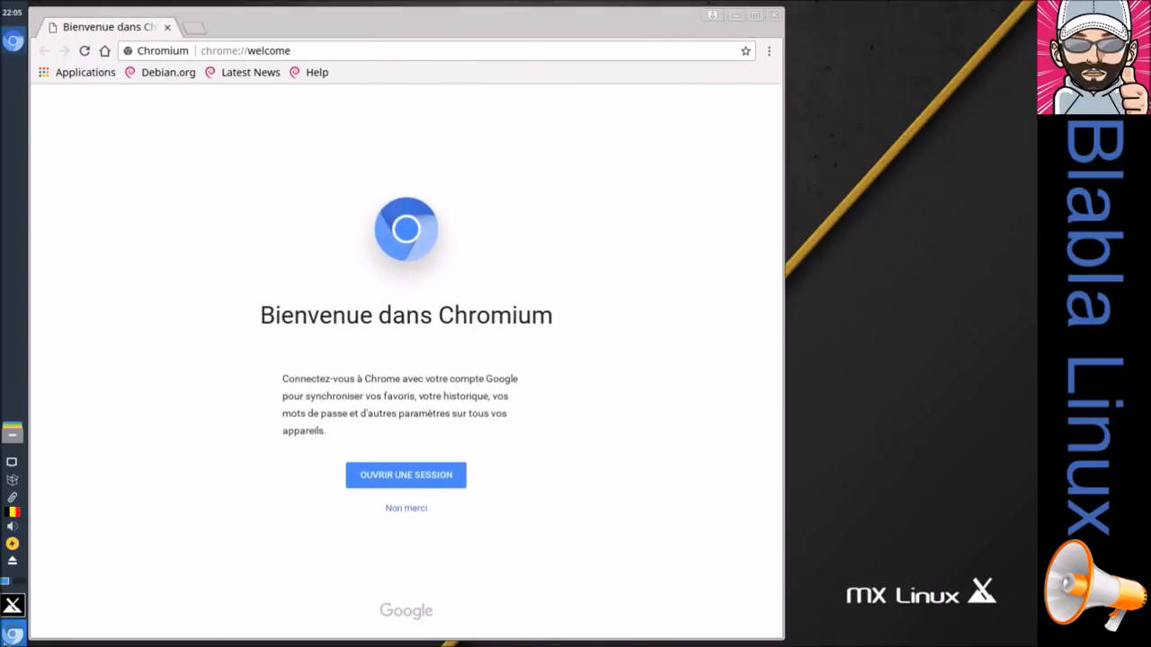
pyautogui.rightClick(12, 634)
pyautogui.click(34, 581)
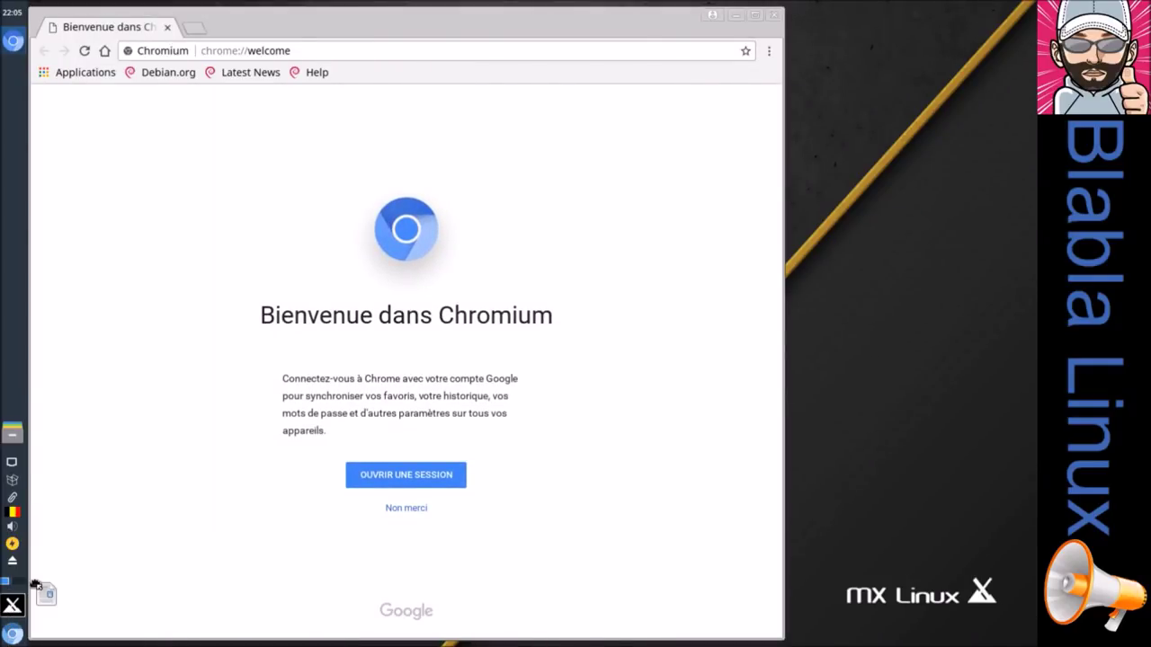
pyautogui.click(25, 412)
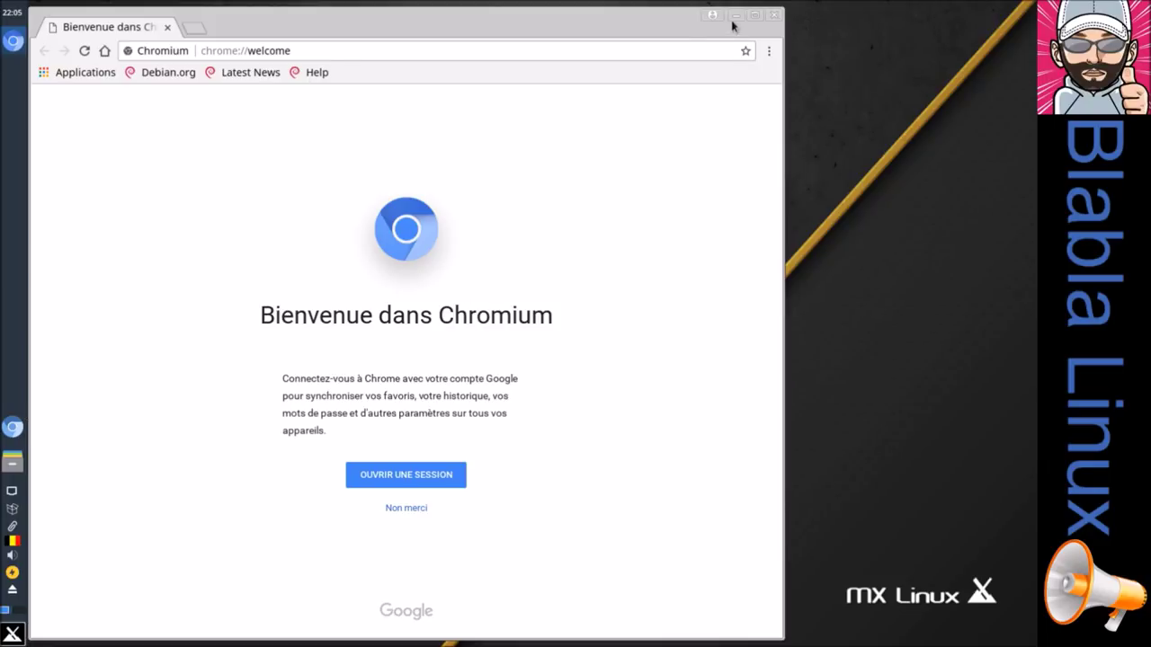
pyautogui.click(755, 17)
# Step: View Chromium's About page (version 64.0.3282.119), return to the new-tab page, and close the browser
pyautogui.click(1025, 33)
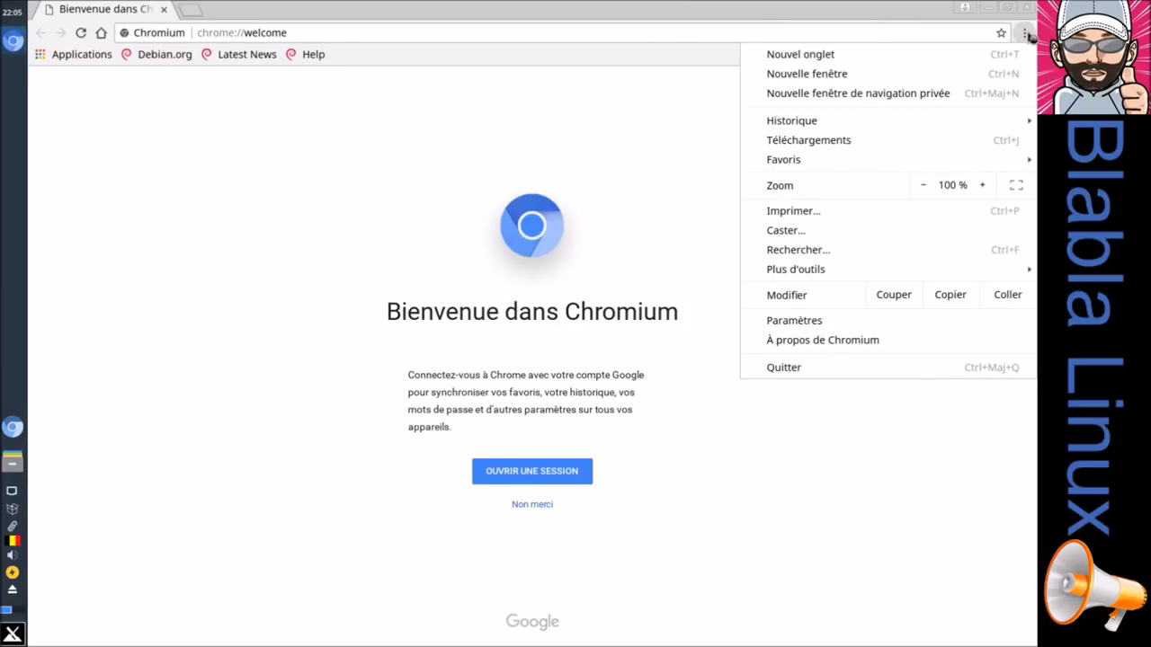
pyautogui.click(378, 171)
pyautogui.click(1025, 33)
pyautogui.click(797, 341)
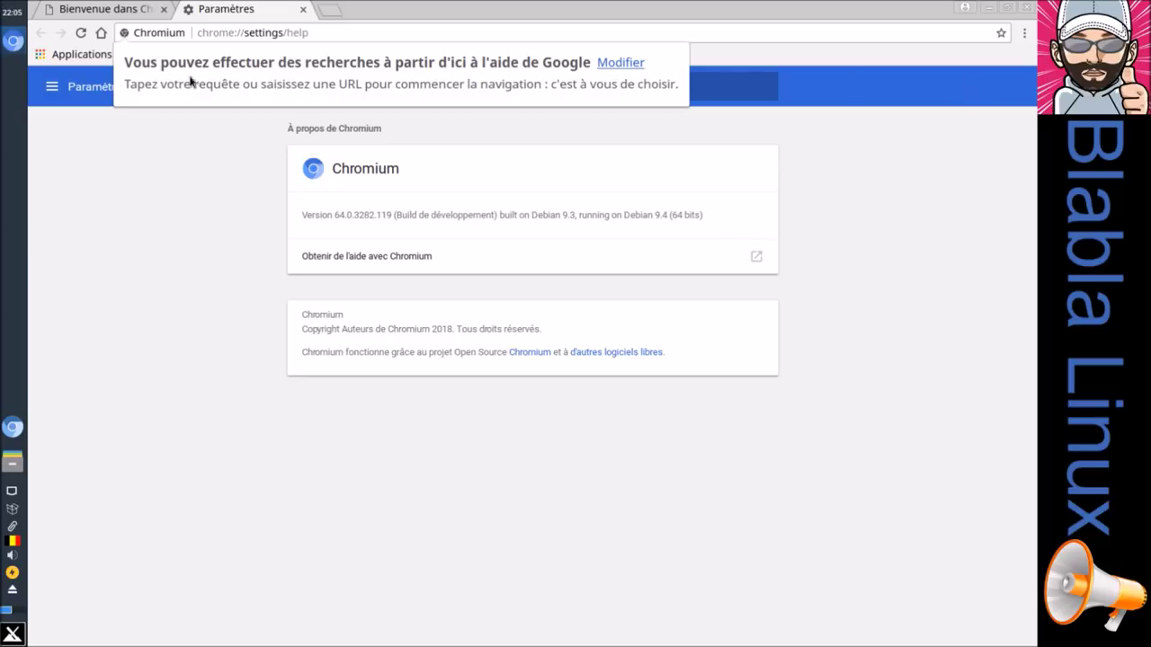
pyautogui.click(303, 9)
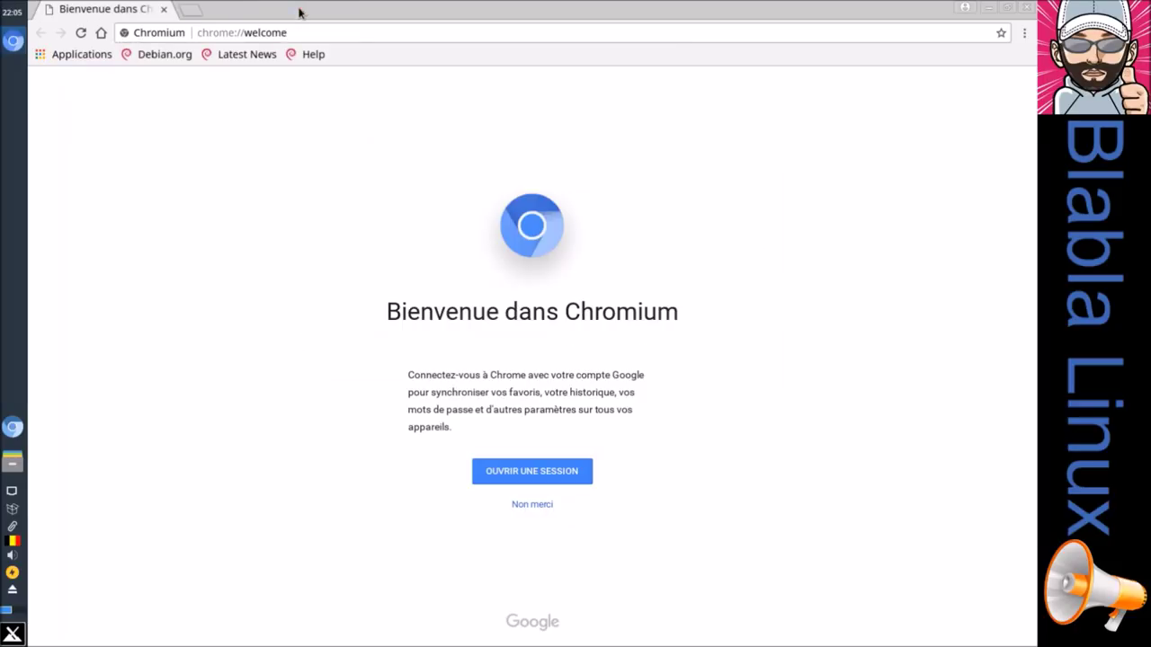
pyautogui.click(99, 33)
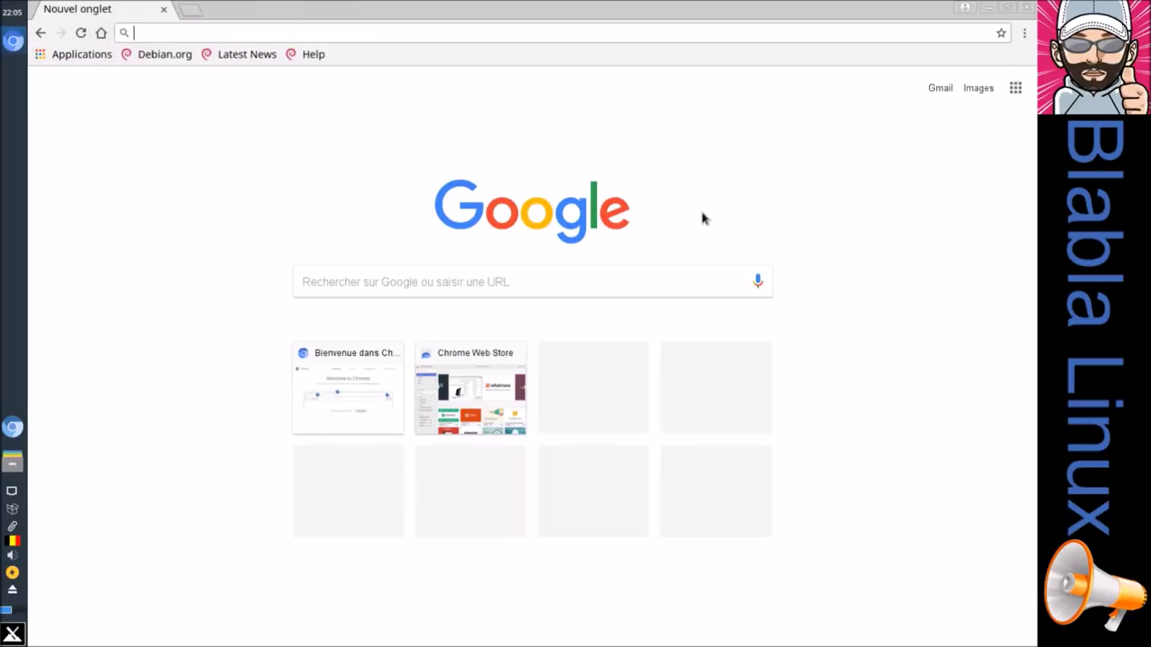
pyautogui.click(1023, 9)
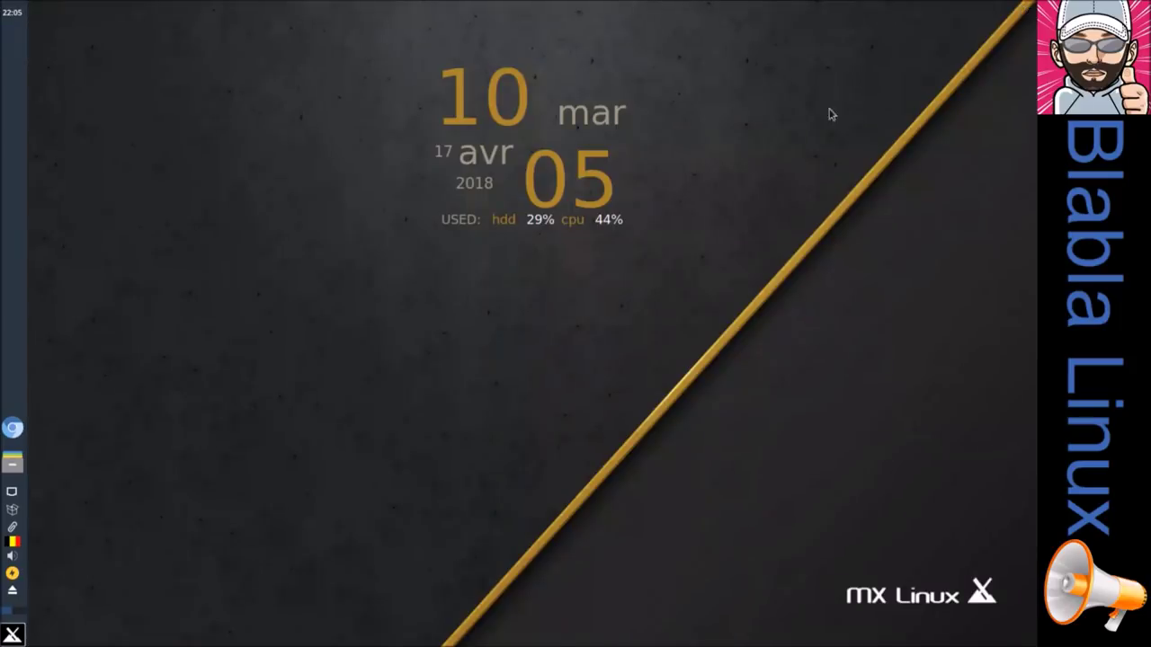
# Step: Search 'syna' in the Whisker menu and launch Synaptic Package Manager with the root password
pyautogui.click(23, 634)
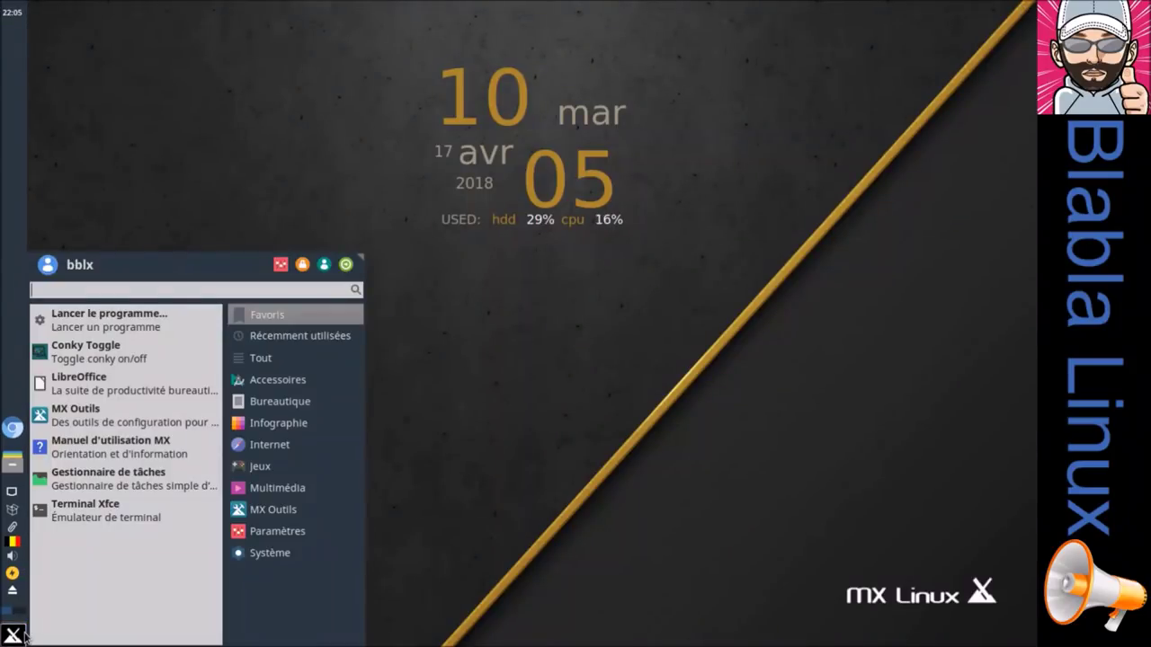
pyautogui.write('syna')
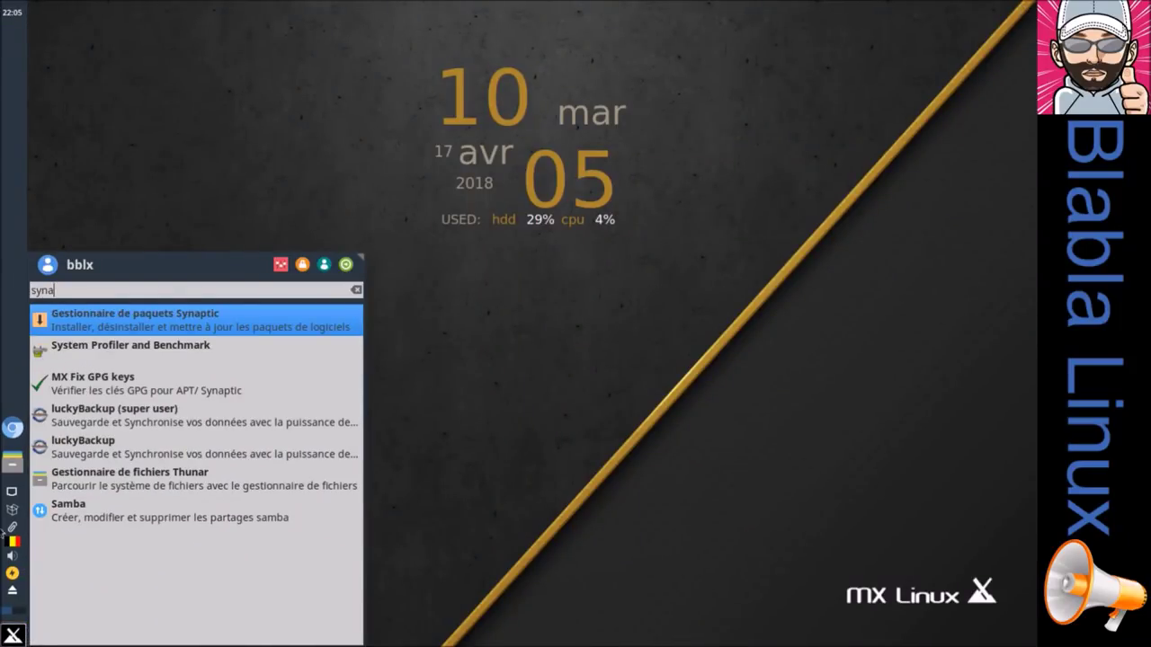
pyautogui.click(159, 322)
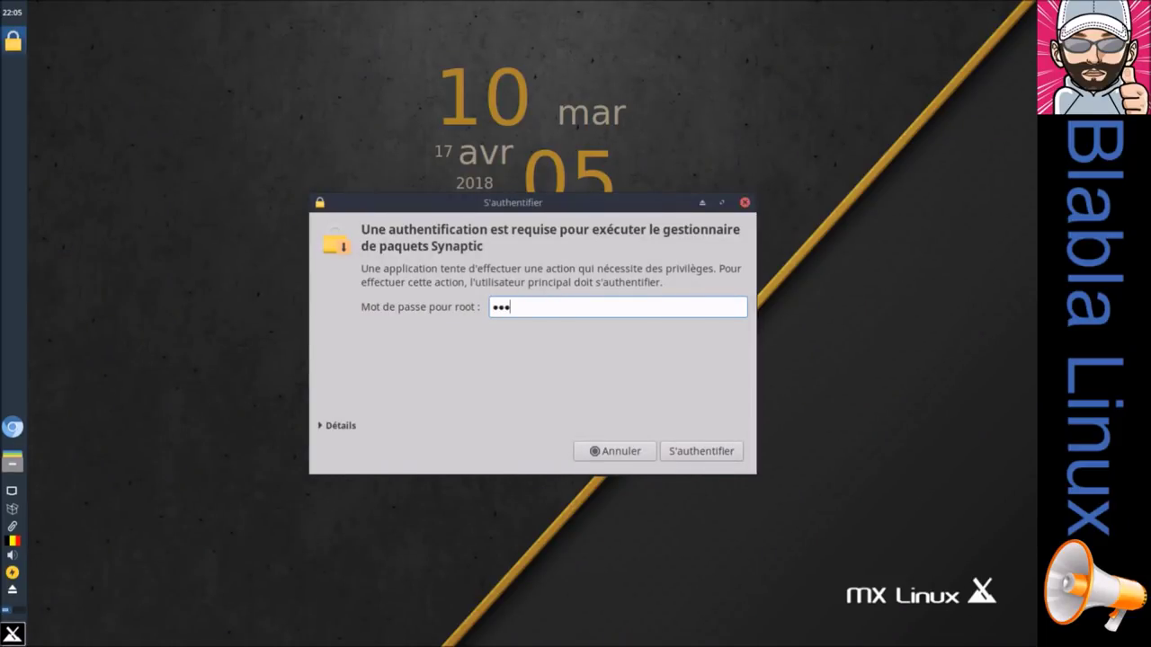
pyautogui.press('Return')
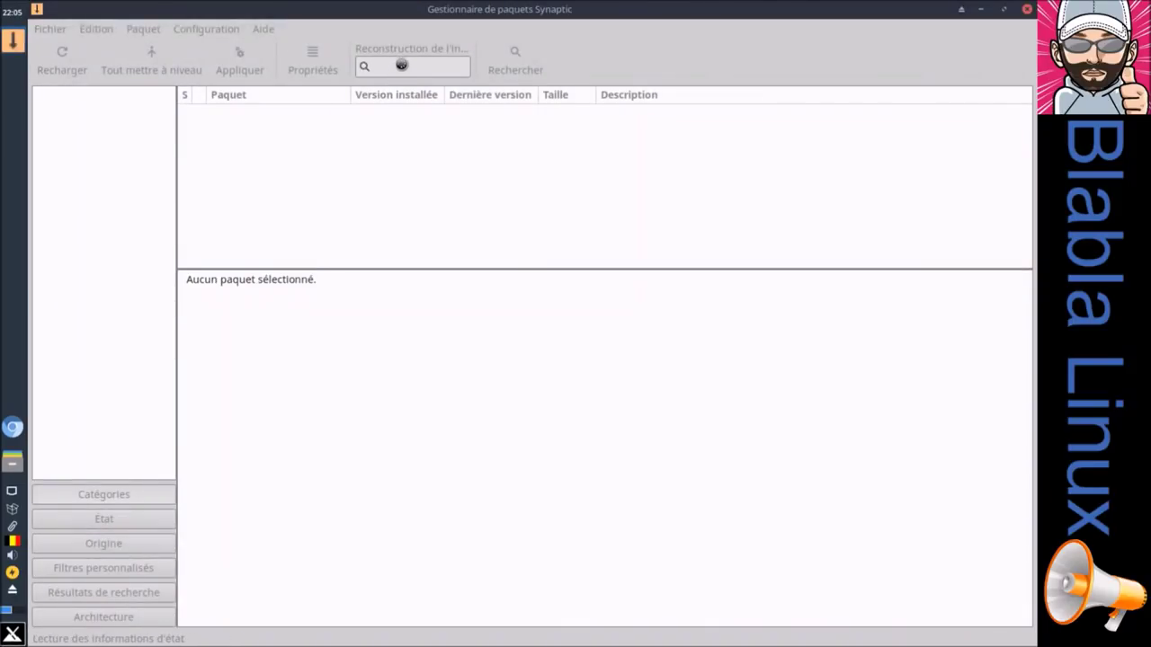
# Step: Search for 'firef' and mark the firefox package for removal (Sélectionner pour suppression)
pyautogui.write('firefox')
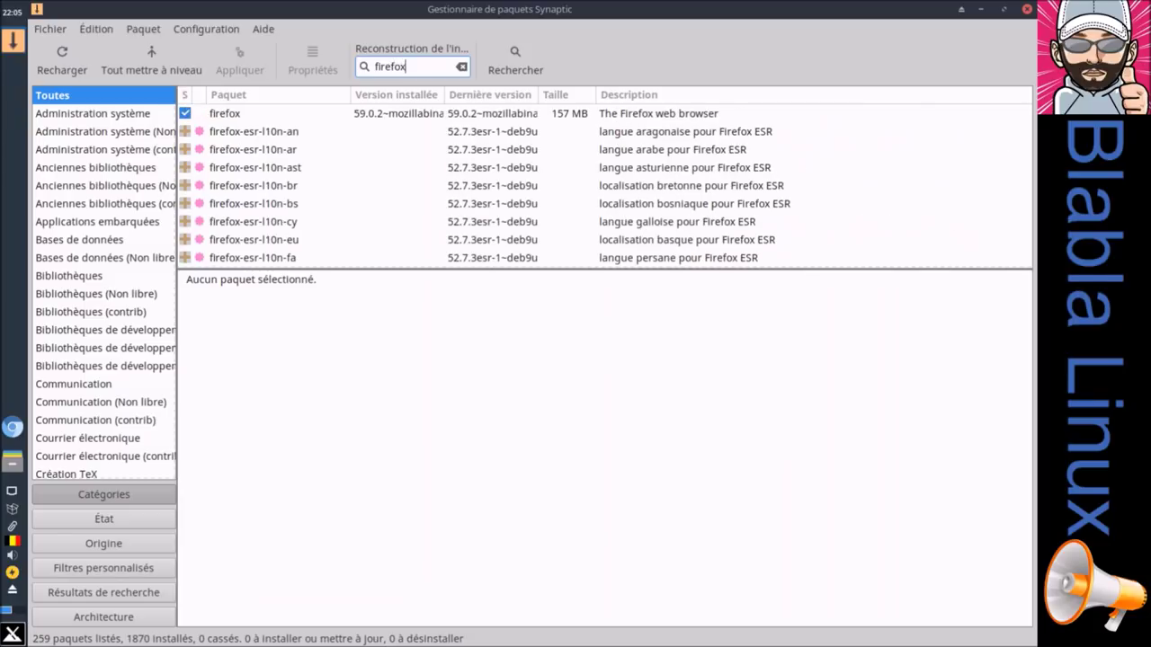
pyautogui.rightClick(269, 114)
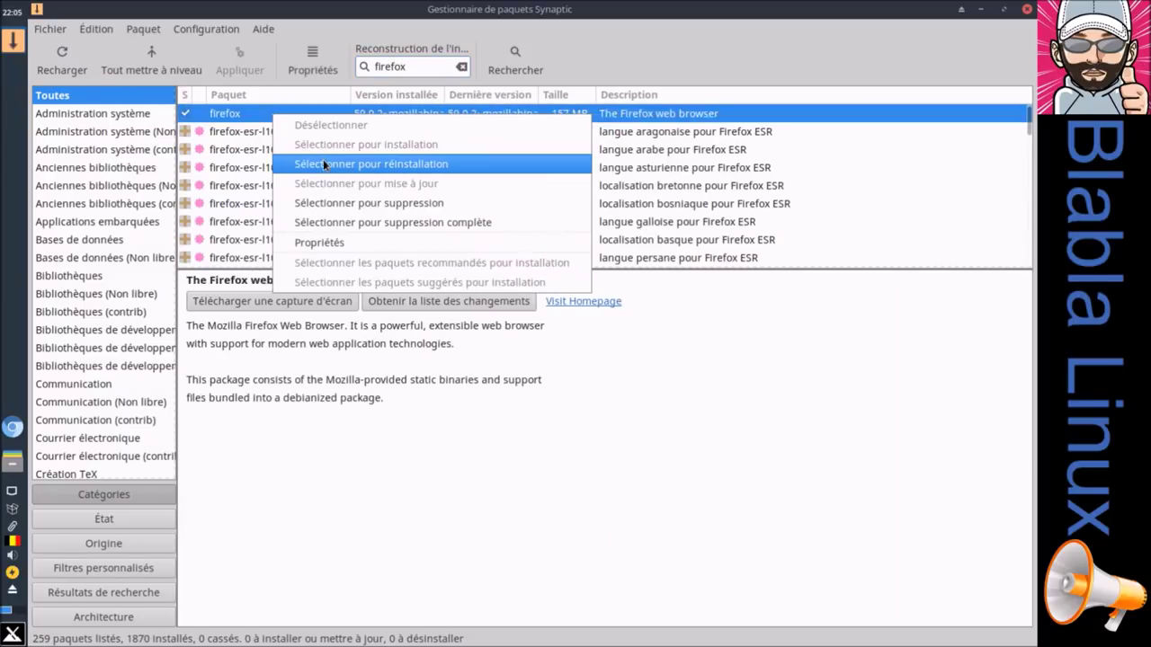
pyautogui.click(339, 204)
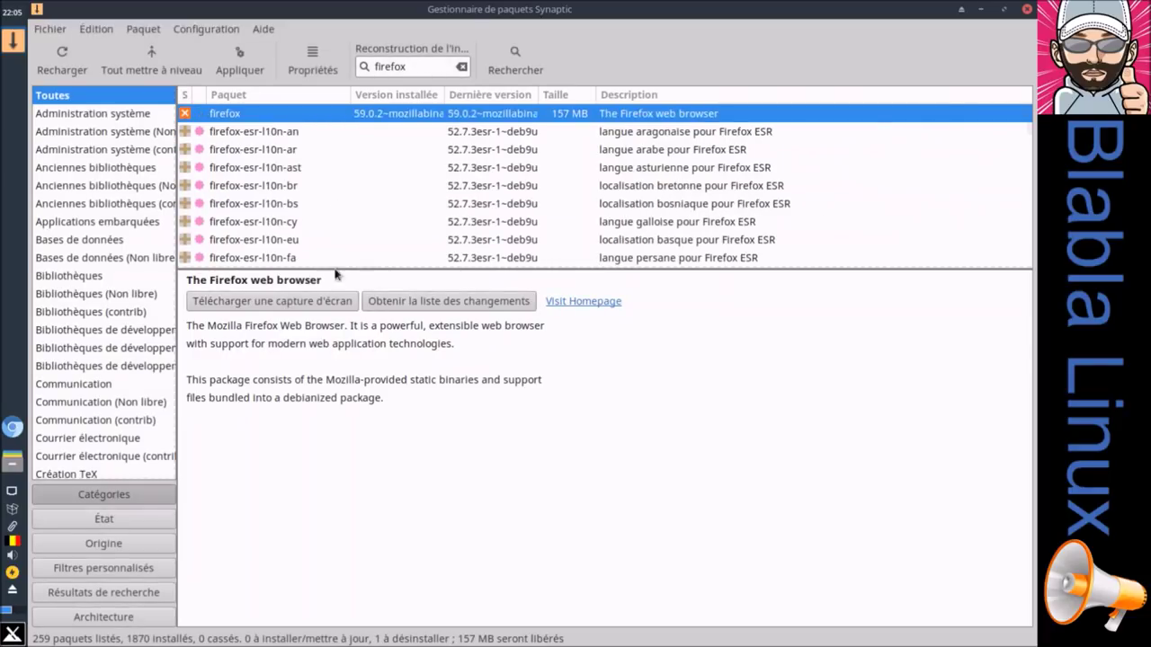
# Step: Apply the removal of firefox, reviewing the affected packages and the detailed log
pyautogui.click(240, 56)
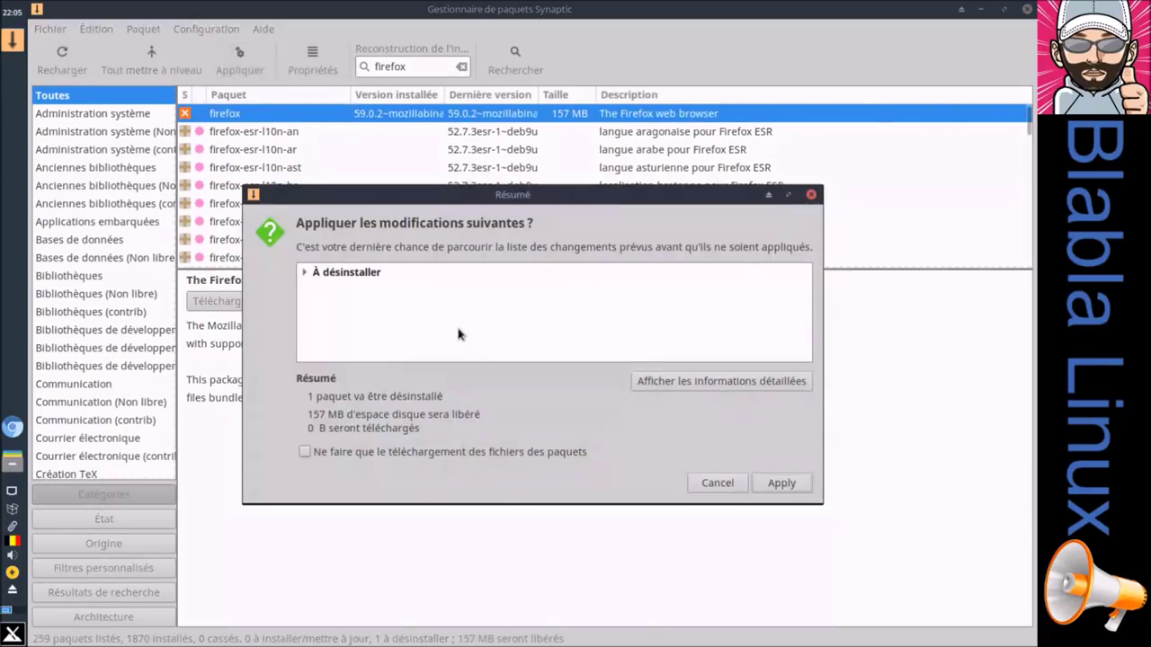
pyautogui.click(306, 273)
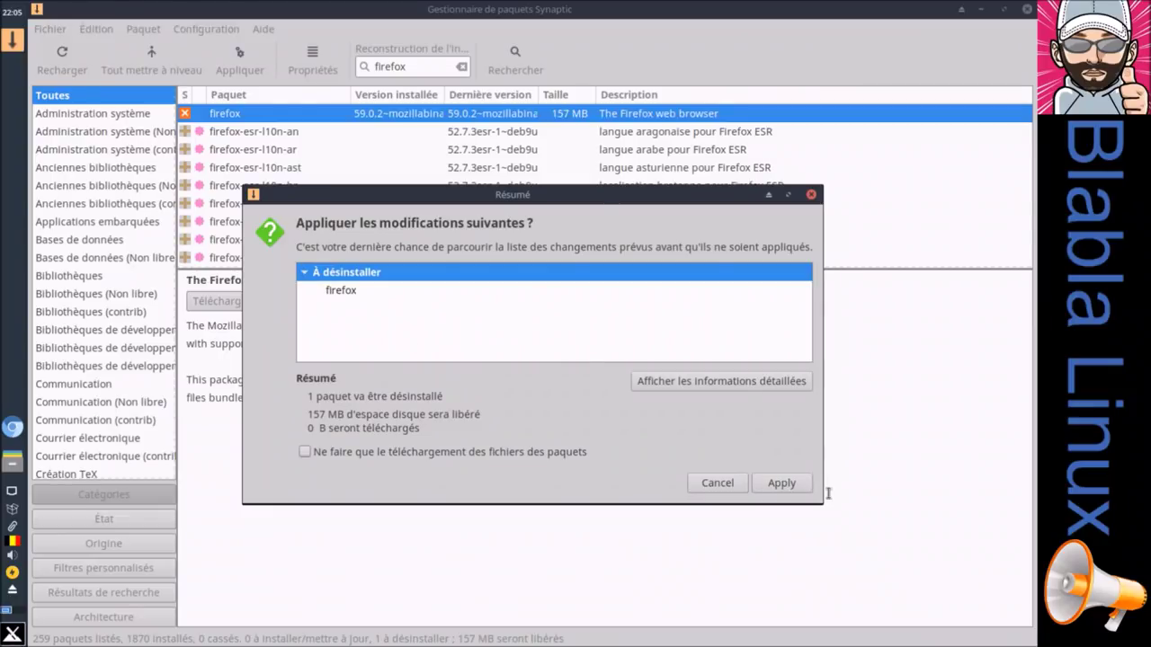
pyautogui.click(781, 483)
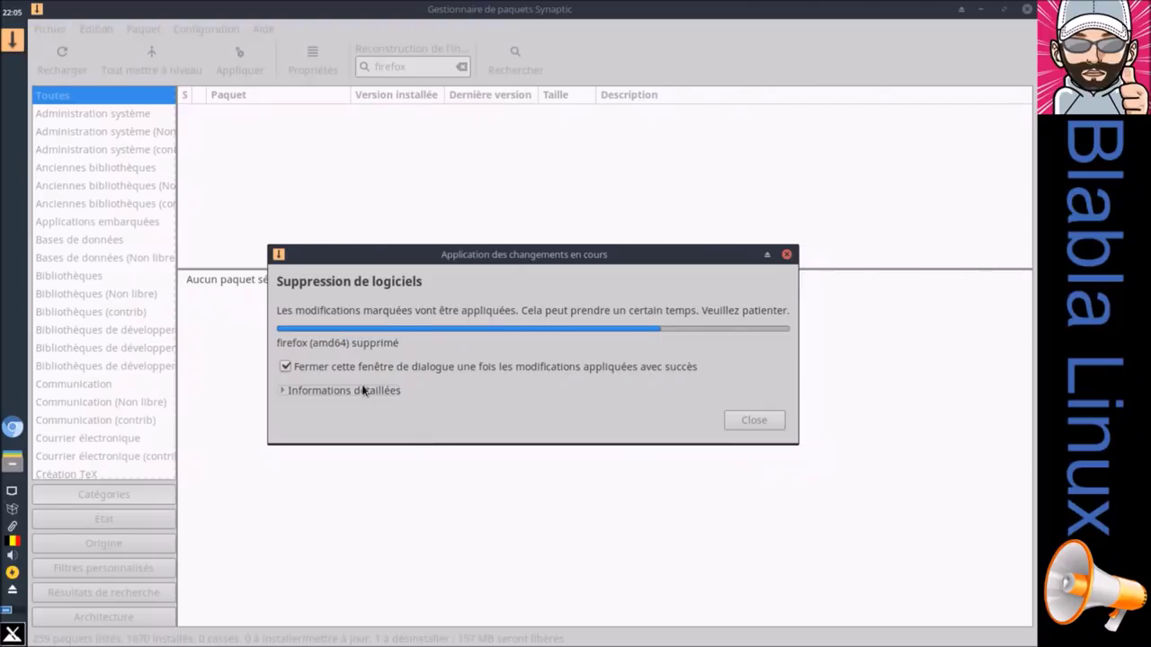
pyautogui.click(363, 389)
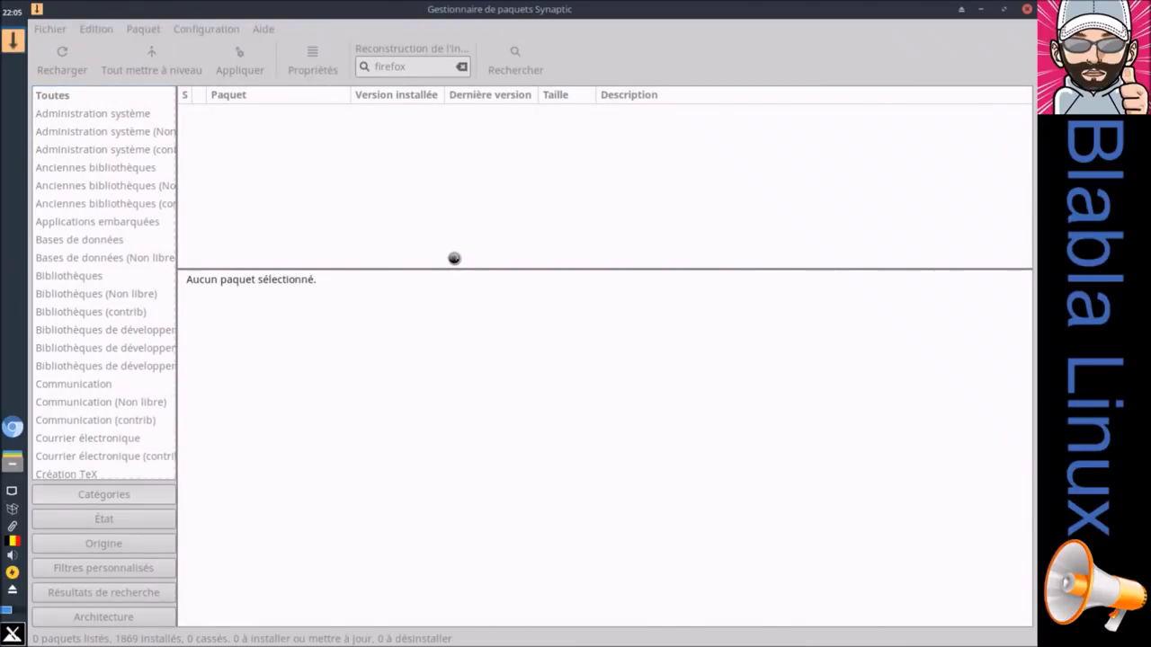
# Step: List packages by État, widening the filter pane and trying the installed-state filters
pyautogui.rightClick(221, 112)
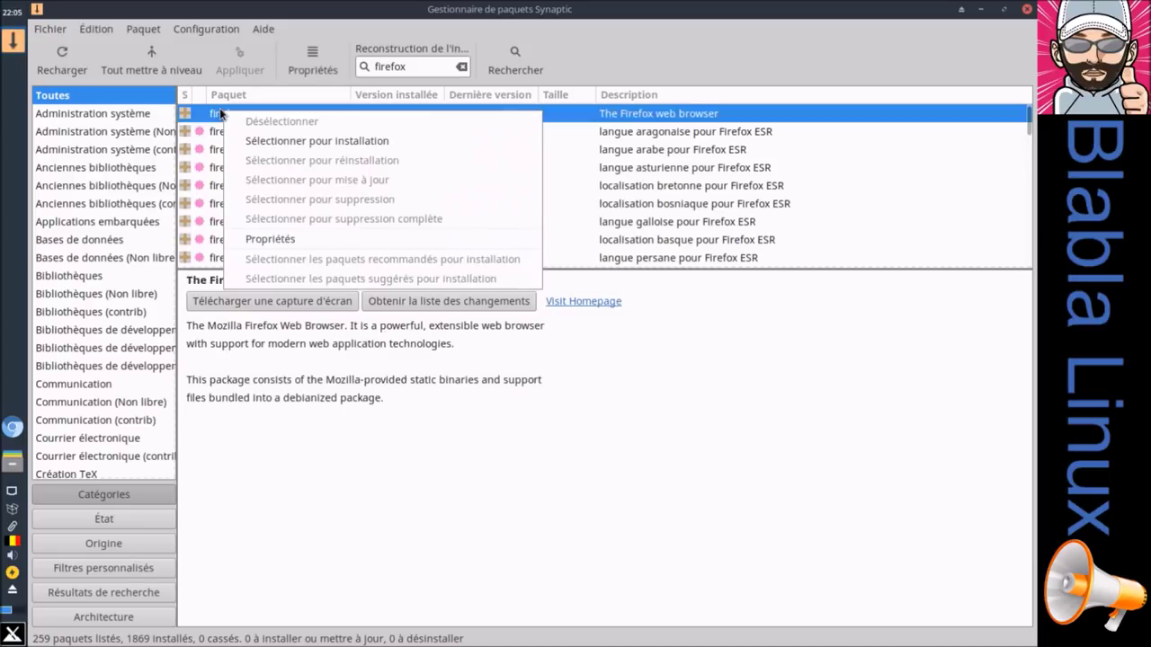
pyautogui.click(679, 22)
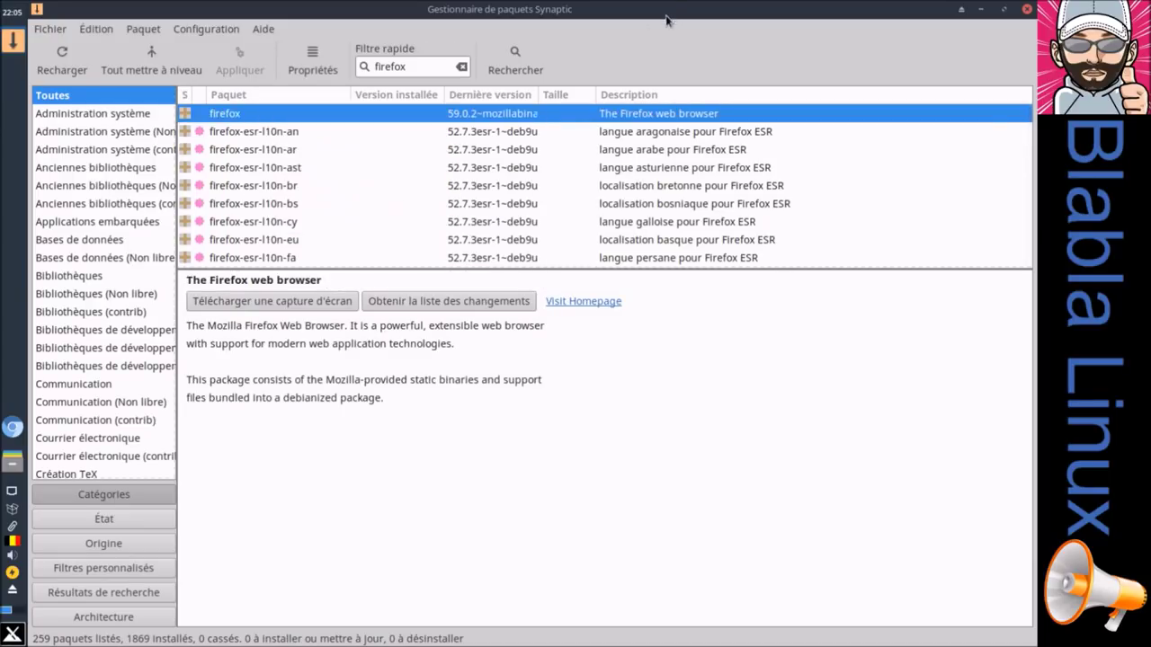
pyautogui.click(110, 521)
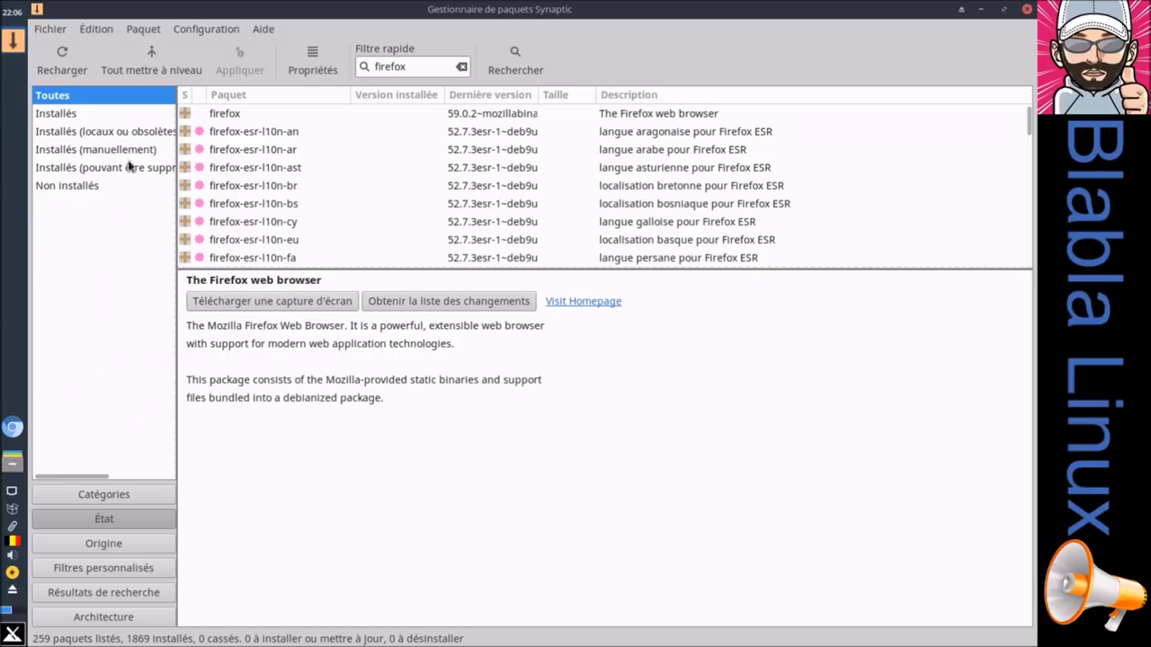
pyautogui.moveTo(177, 146); pyautogui.dragTo(272, 148)
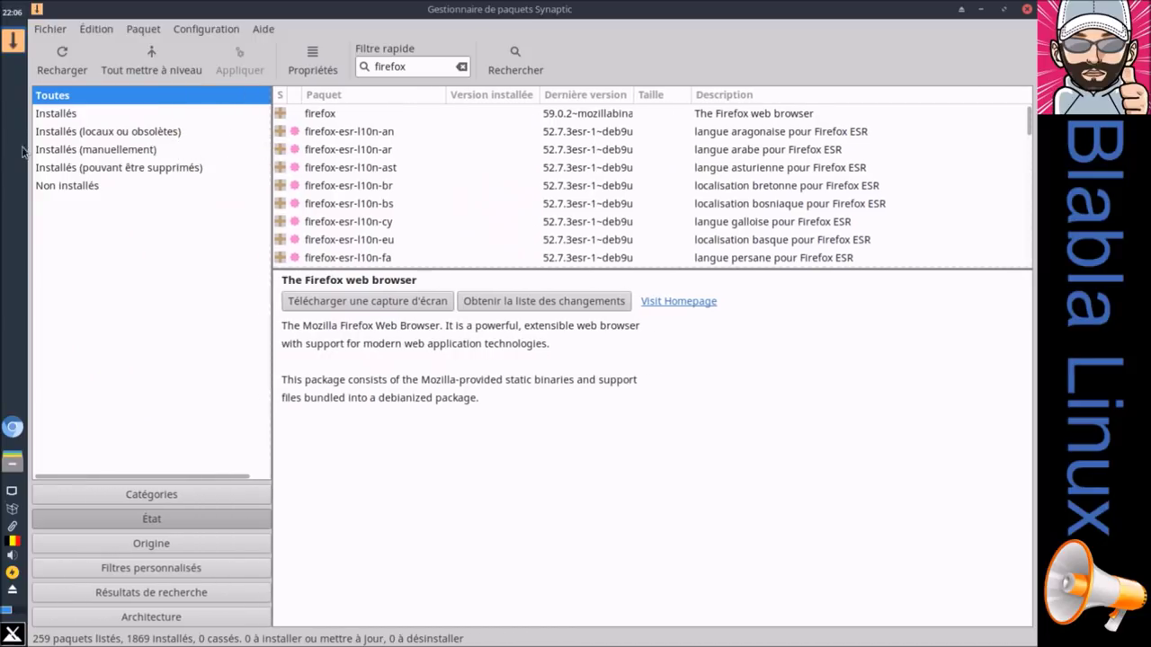
pyautogui.click(99, 133)
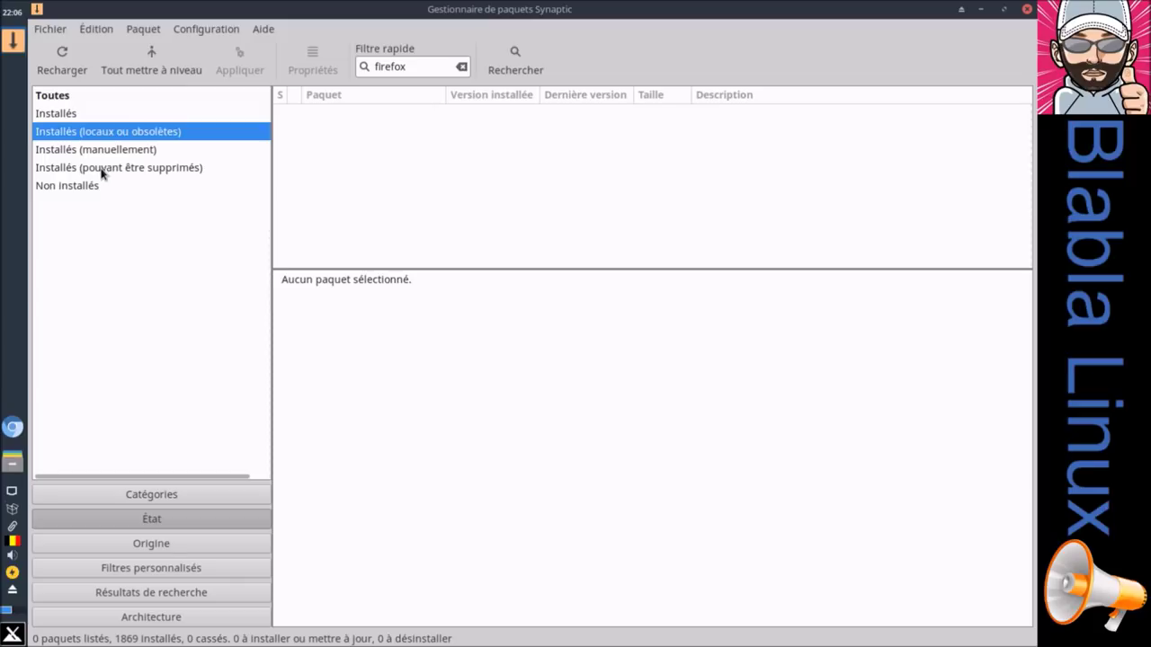
pyautogui.click(102, 171)
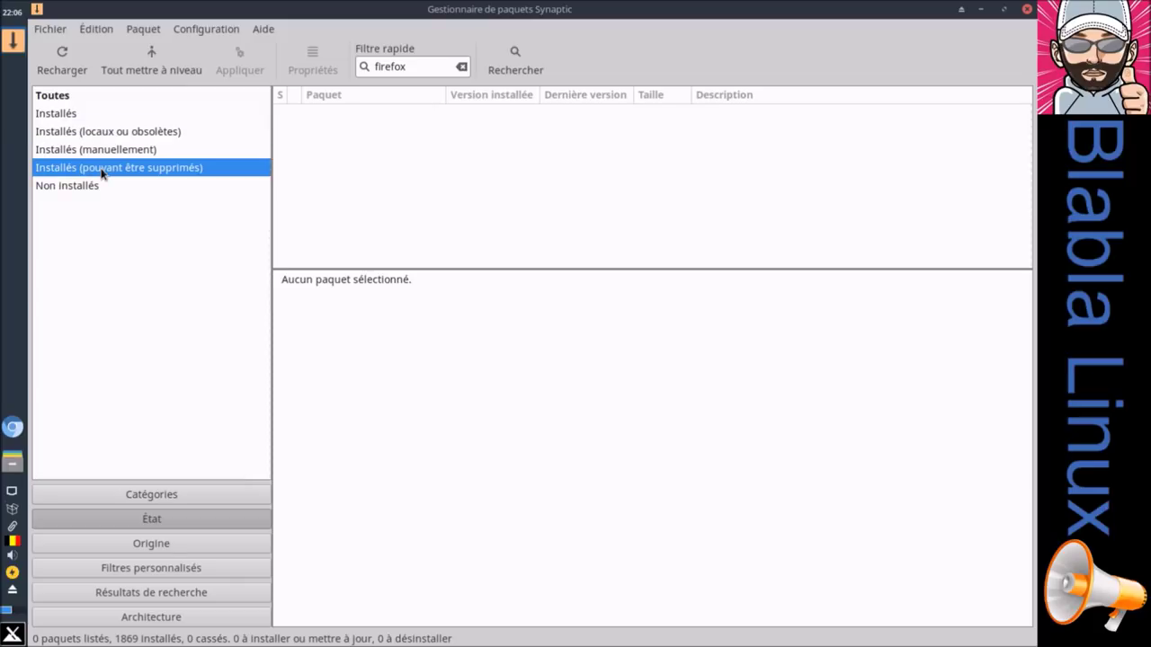
# Step: Reload package information, show Non installés, mark all upgrades, and close Synaptic
pyautogui.click(70, 64)
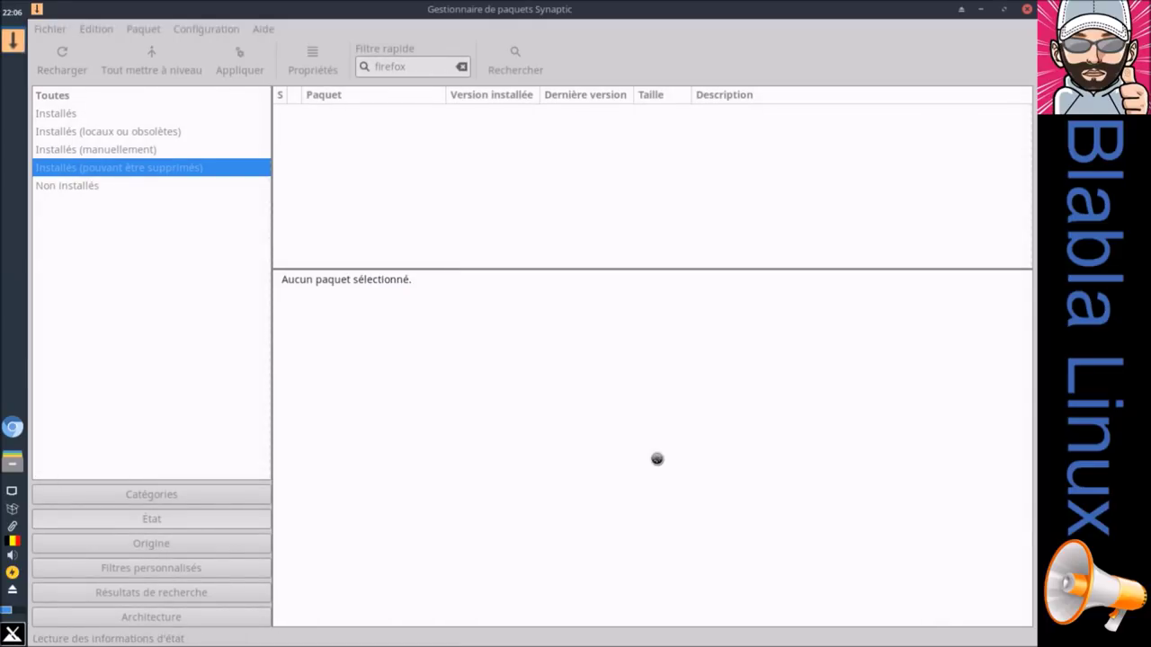
pyautogui.click(96, 186)
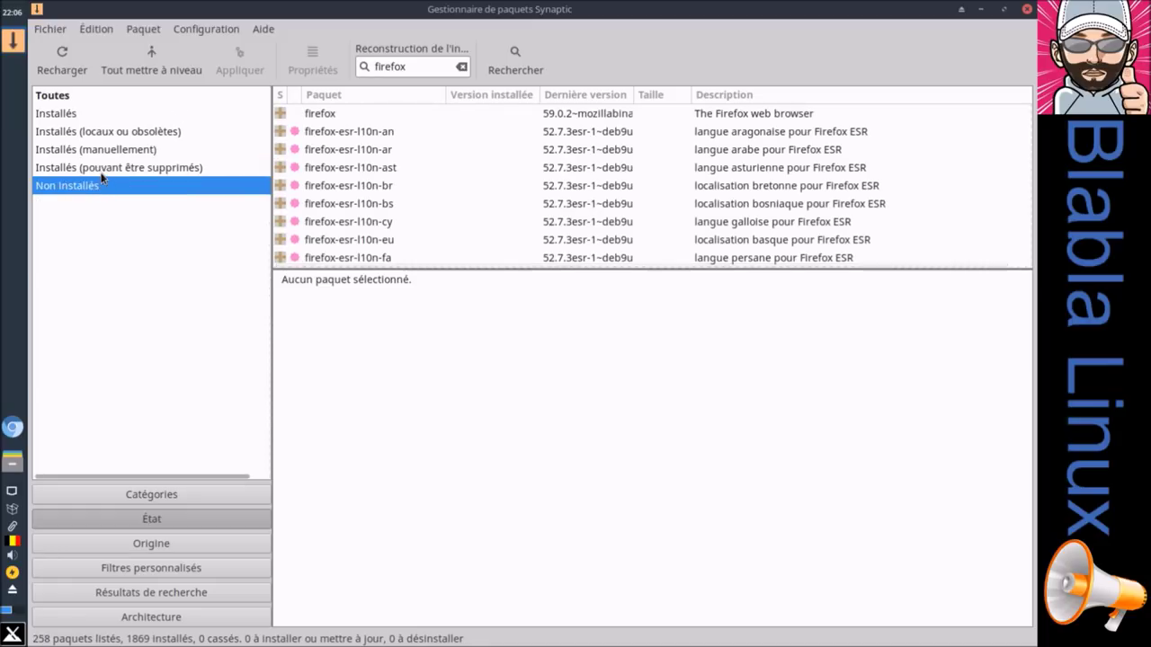
pyautogui.click(158, 65)
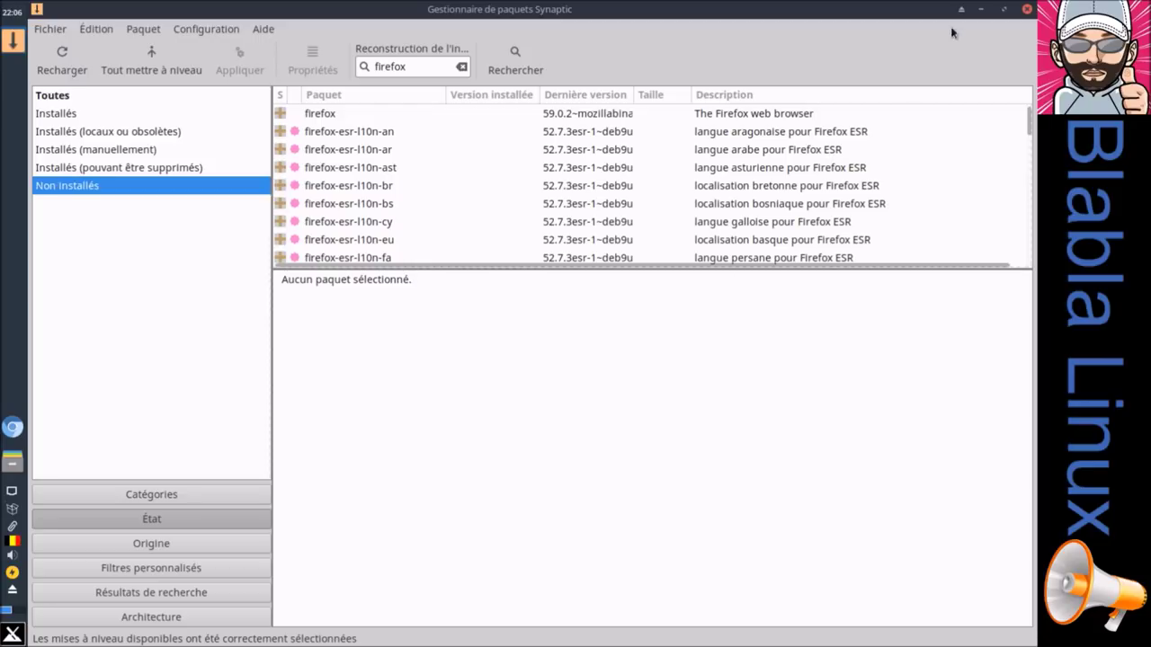
pyautogui.click(1027, 9)
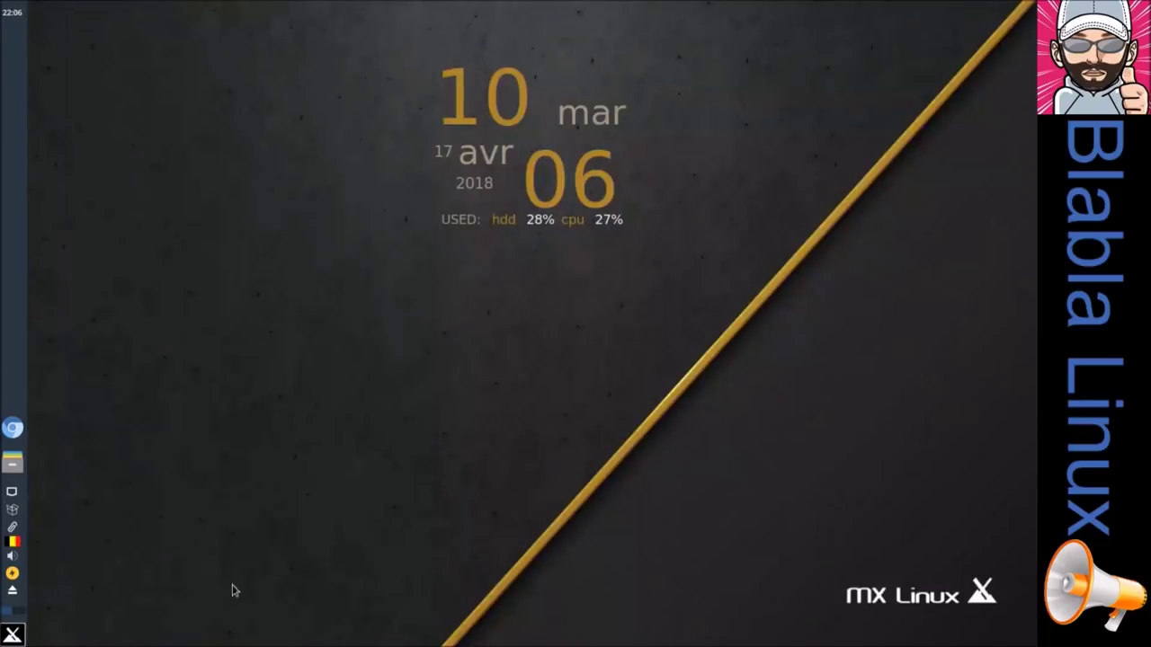
pyautogui.click(14, 635)
pyautogui.write('fire')
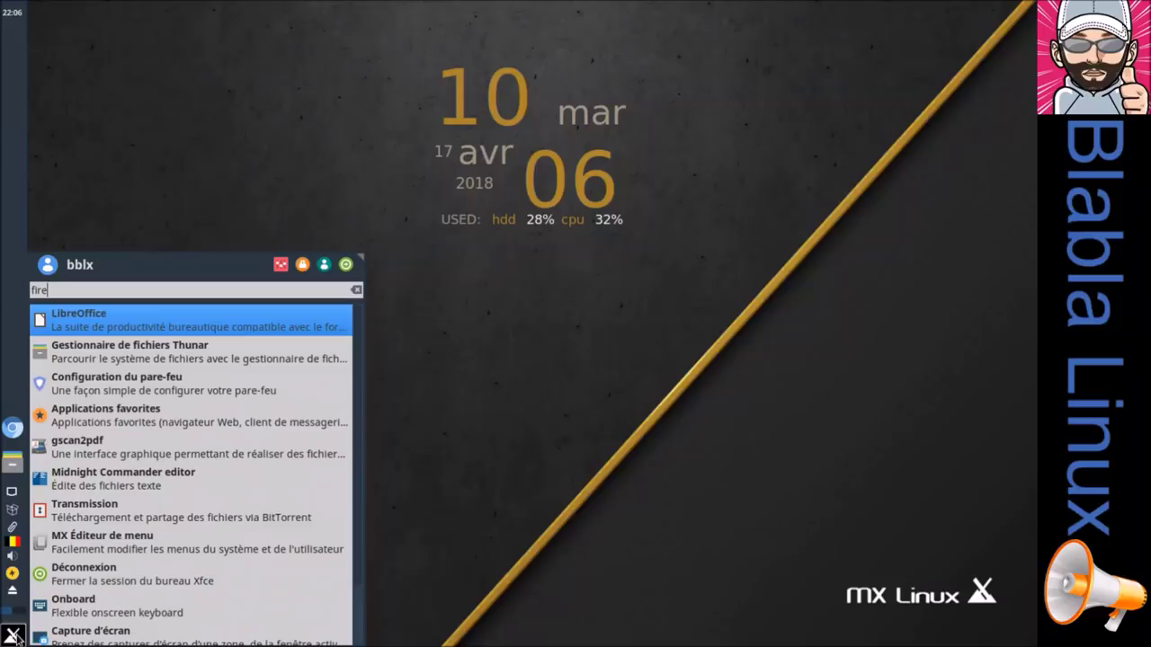
pyautogui.click(479, 370)
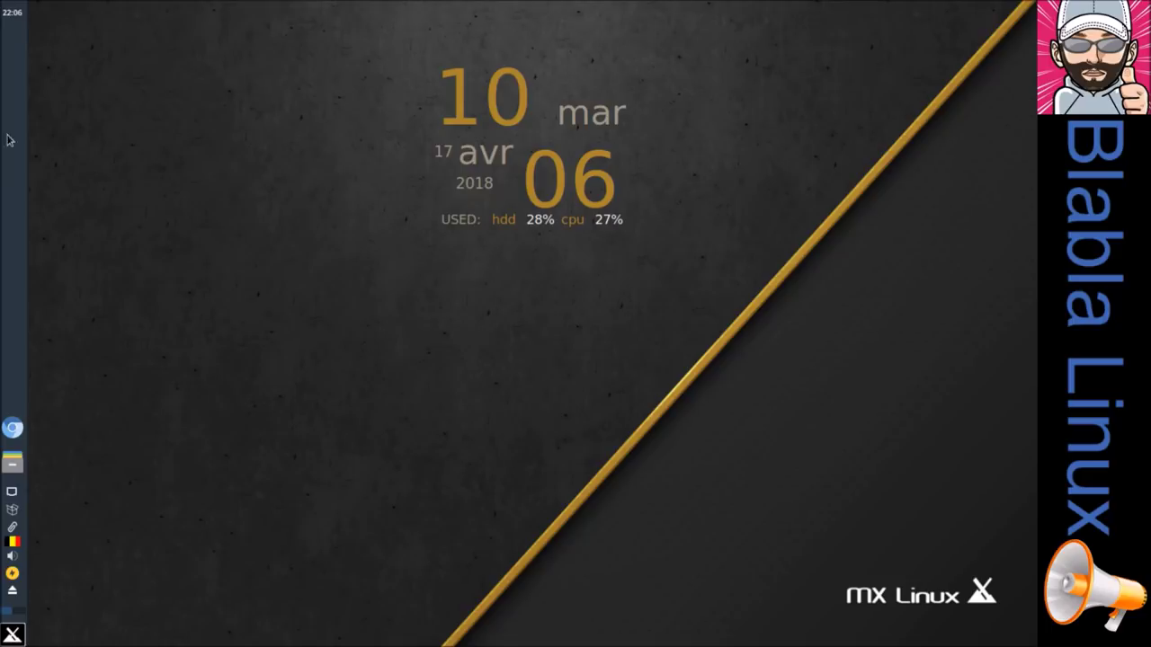
pyautogui.click(19, 14)
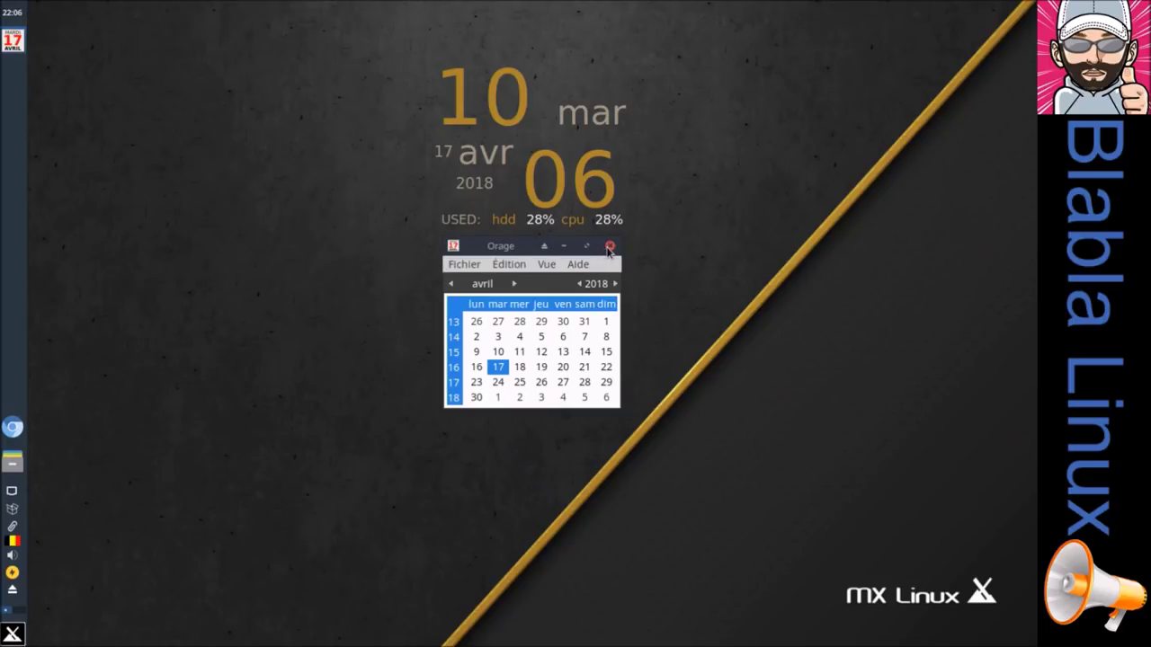
pyautogui.click(608, 246)
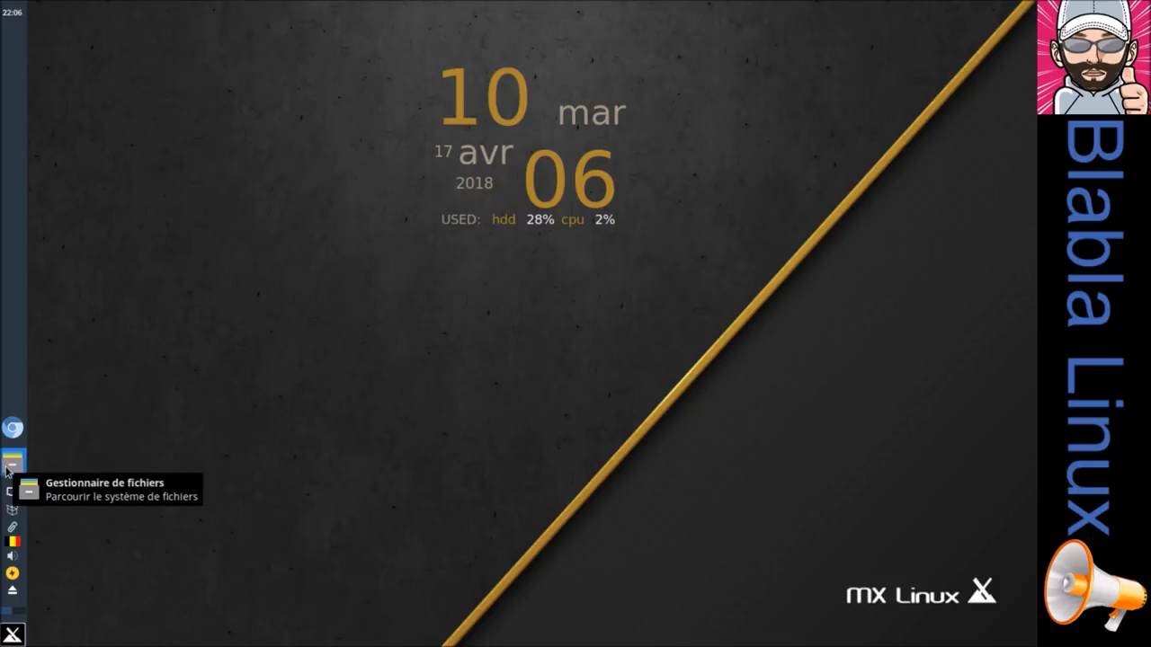
pyautogui.click(12, 464)
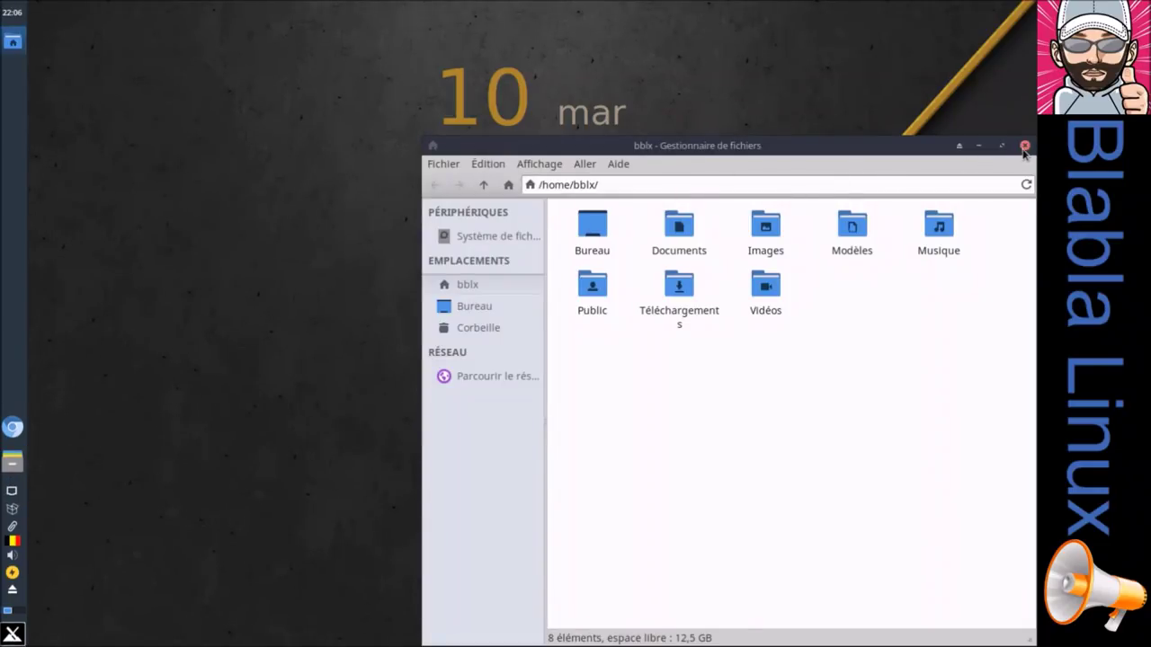
pyautogui.click(1024, 145)
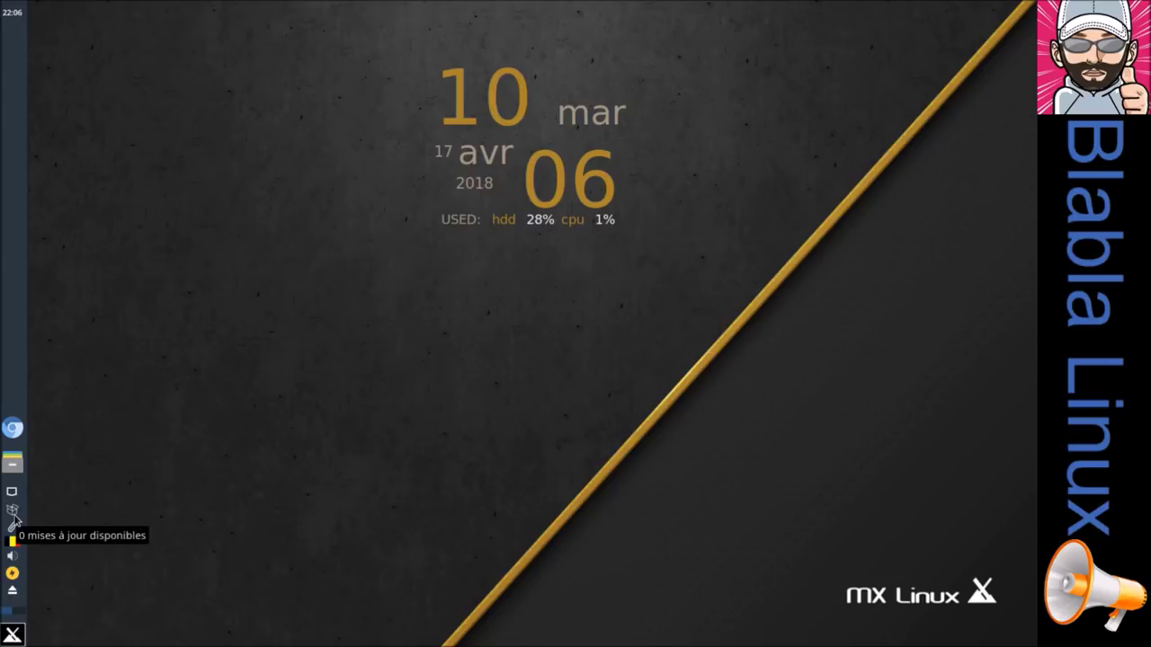
pyautogui.rightClick(14, 518)
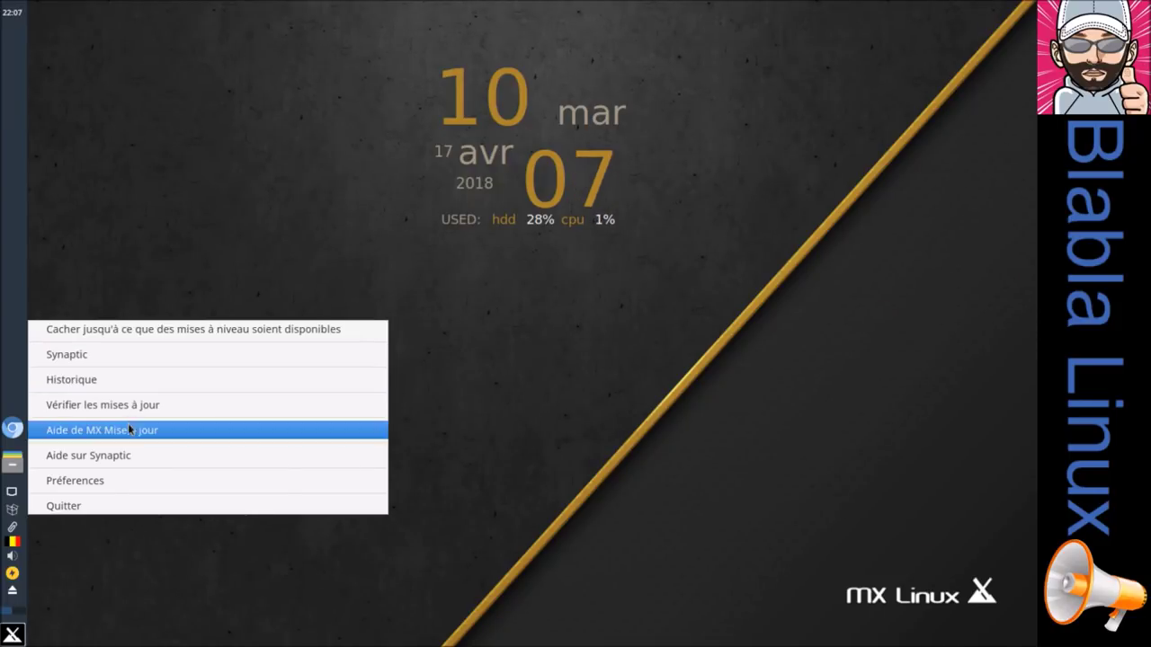
pyautogui.click(133, 483)
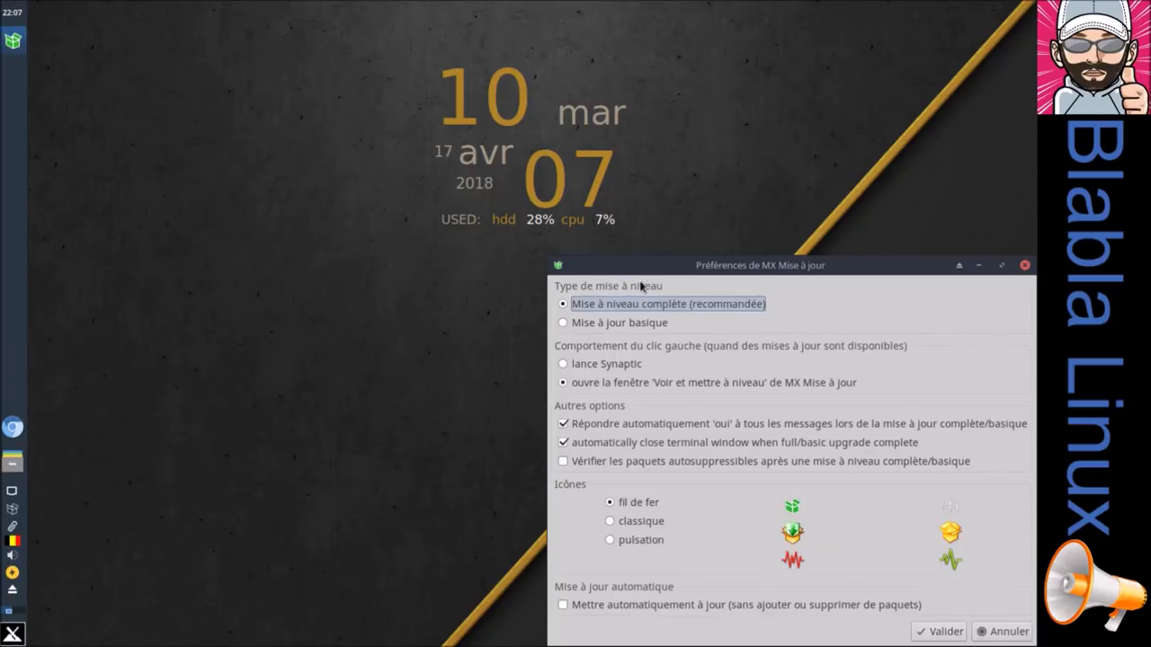
pyautogui.moveTo(614, 264); pyautogui.dragTo(422, 193)
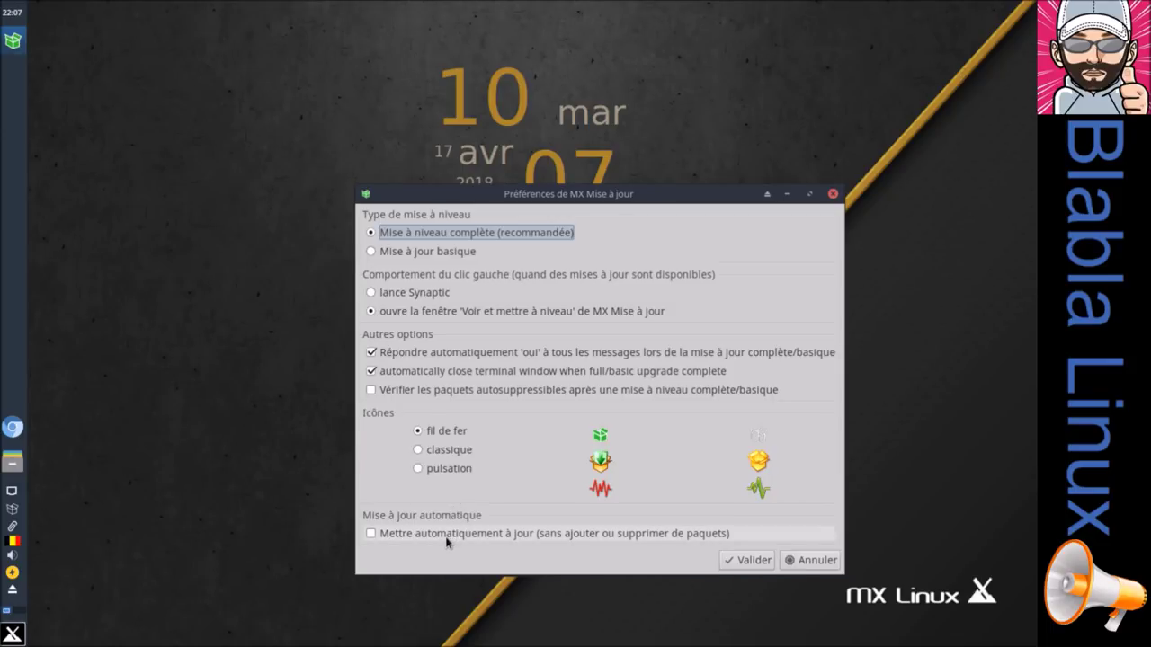
pyautogui.click(803, 561)
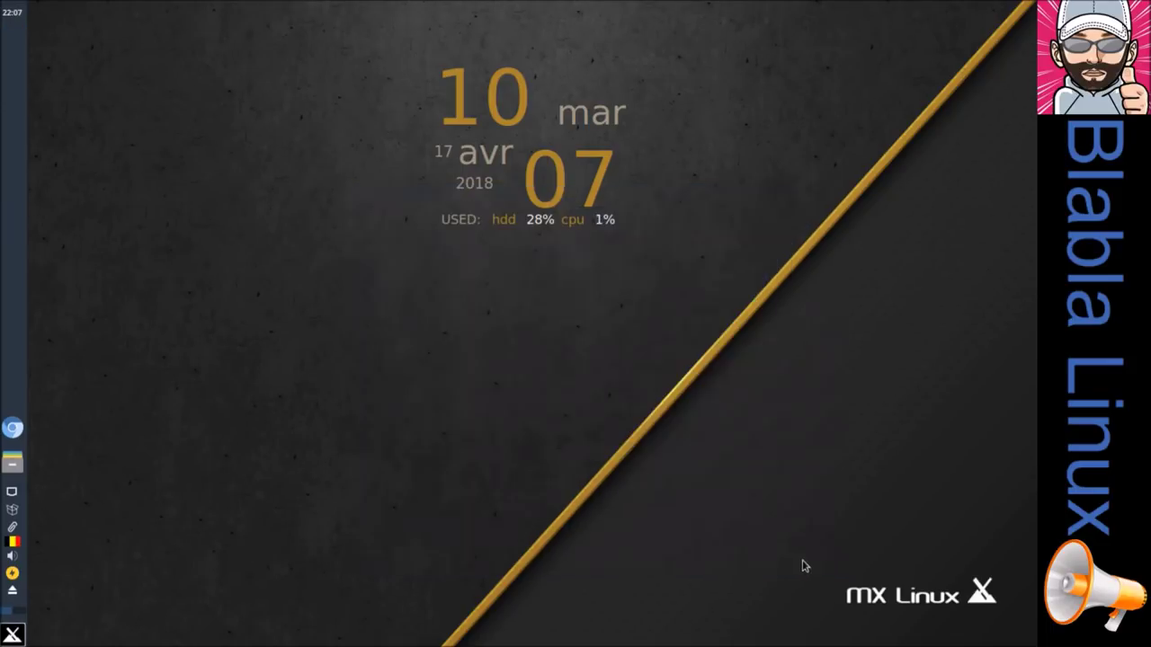
pyautogui.rightClick(12, 529)
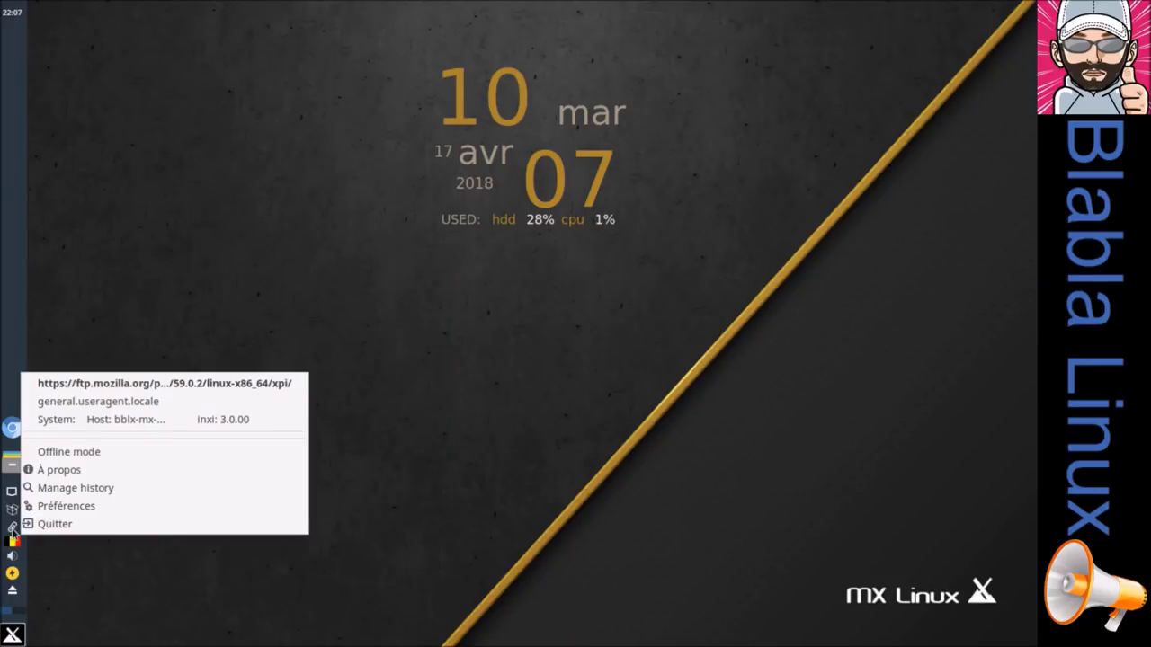
pyautogui.click(93, 474)
pyautogui.click(594, 389)
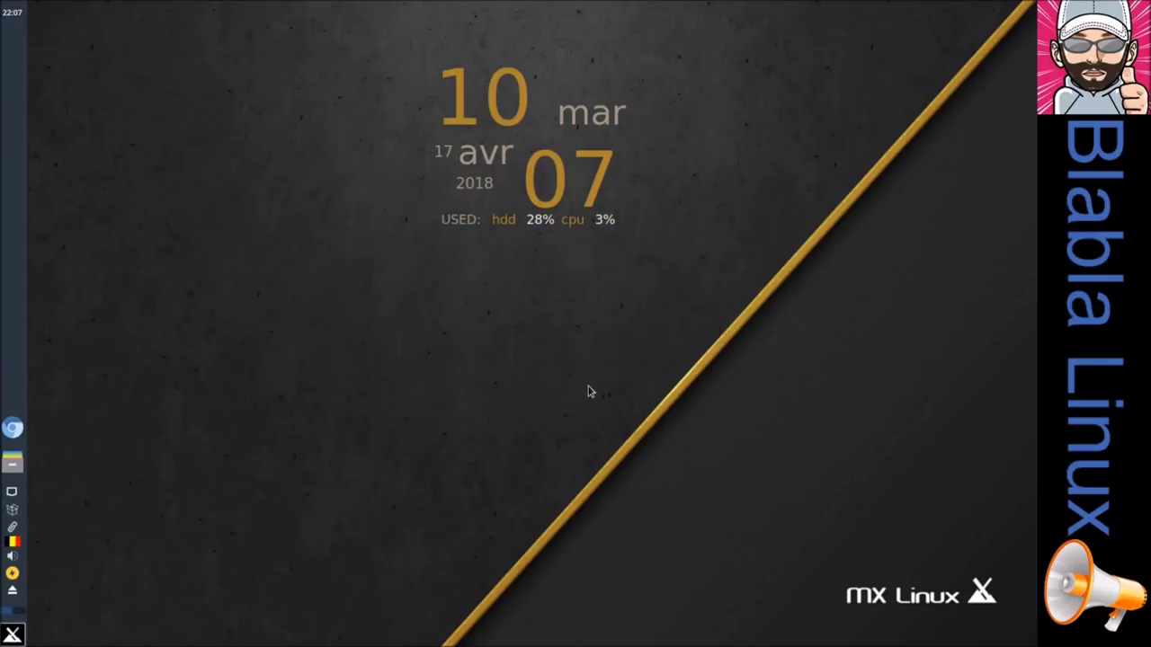
pyautogui.rightClick(16, 544)
pyautogui.click(30, 552)
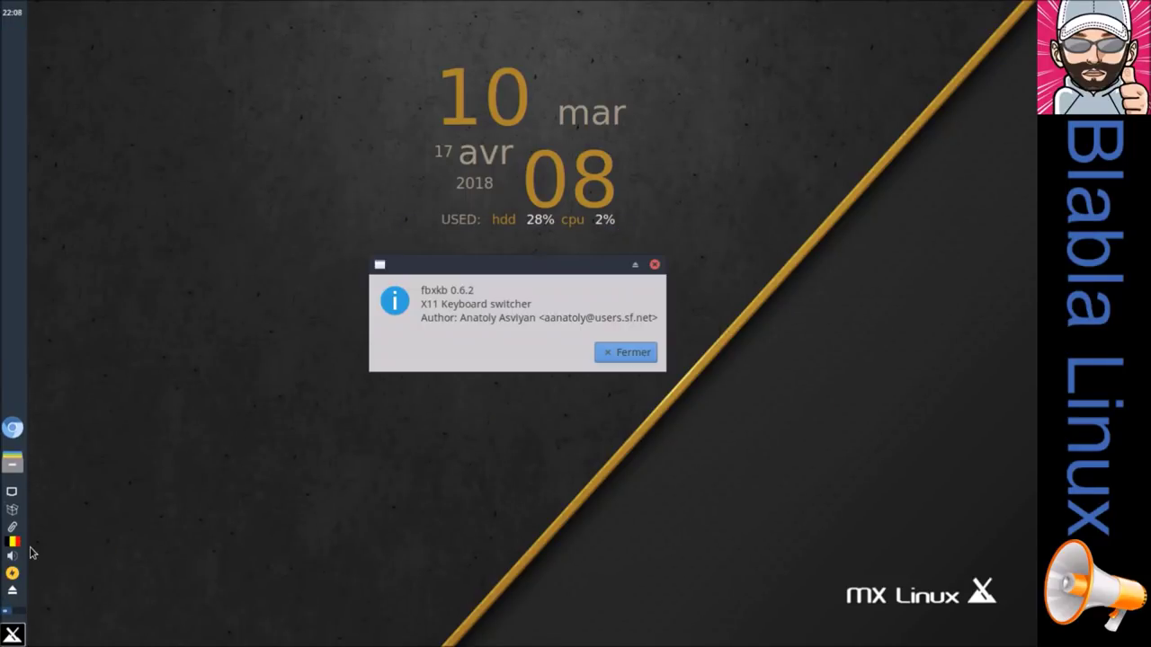
pyautogui.click(602, 354)
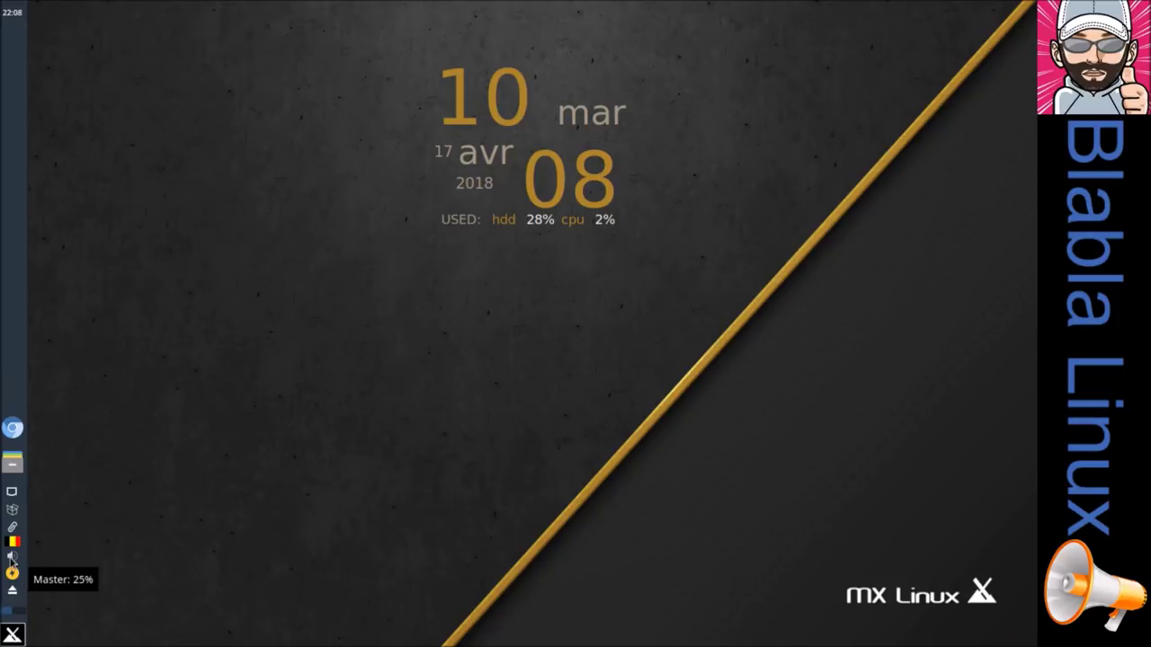
pyautogui.click(11, 559)
pyautogui.rightClick(12, 560)
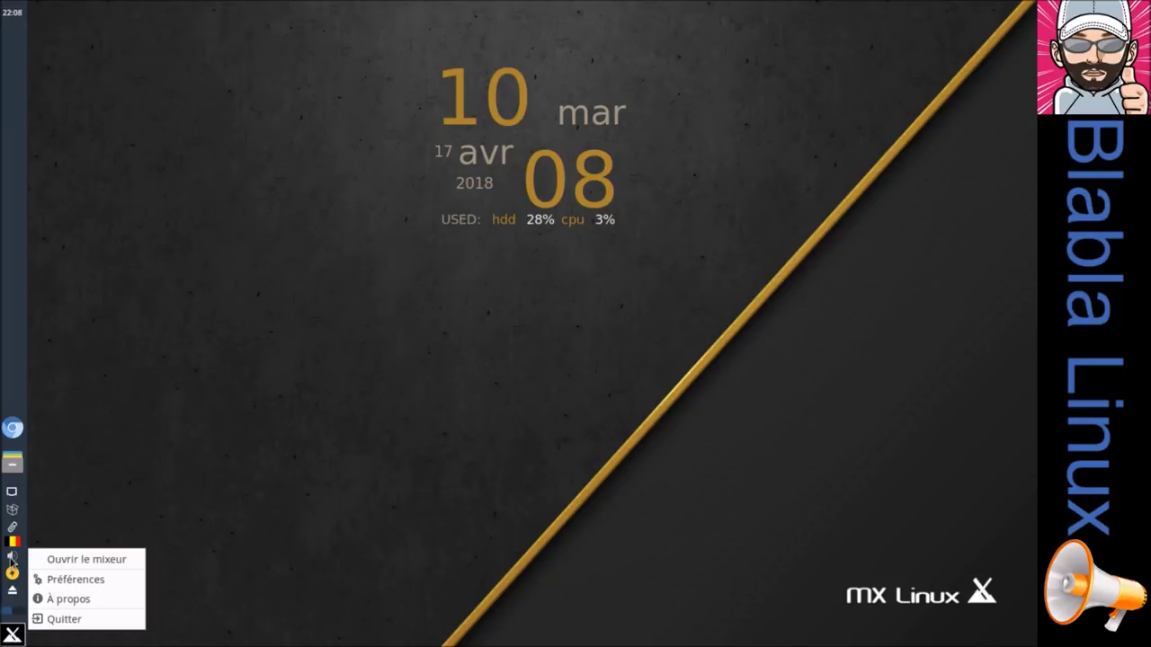
pyautogui.click(75, 556)
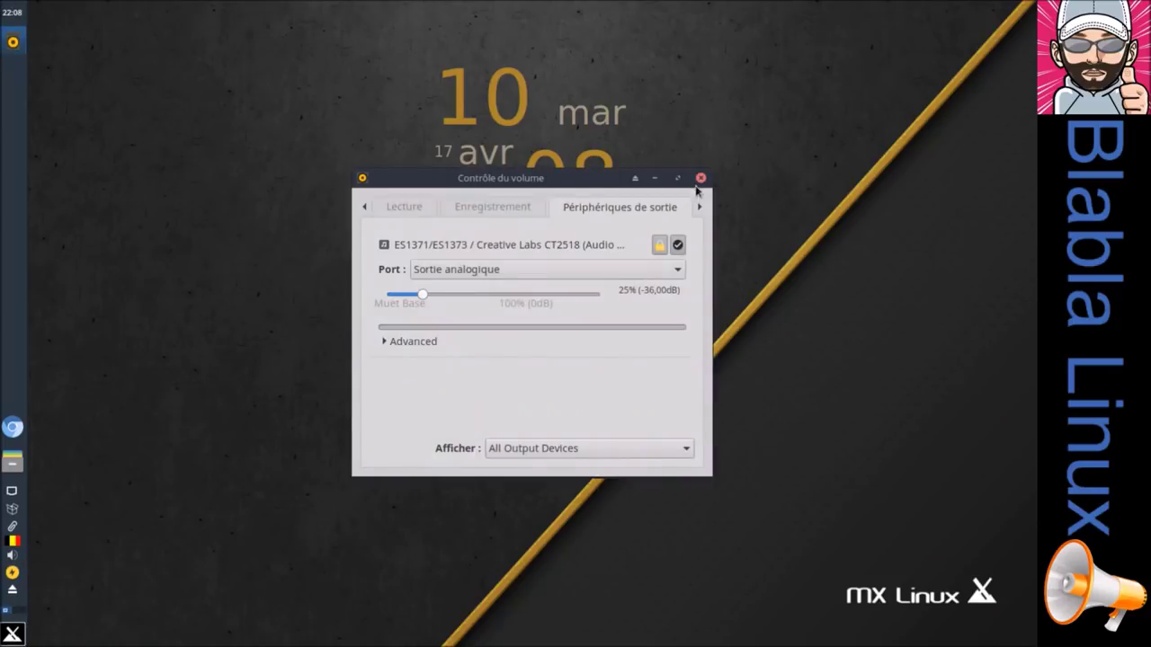
pyautogui.click(700, 178)
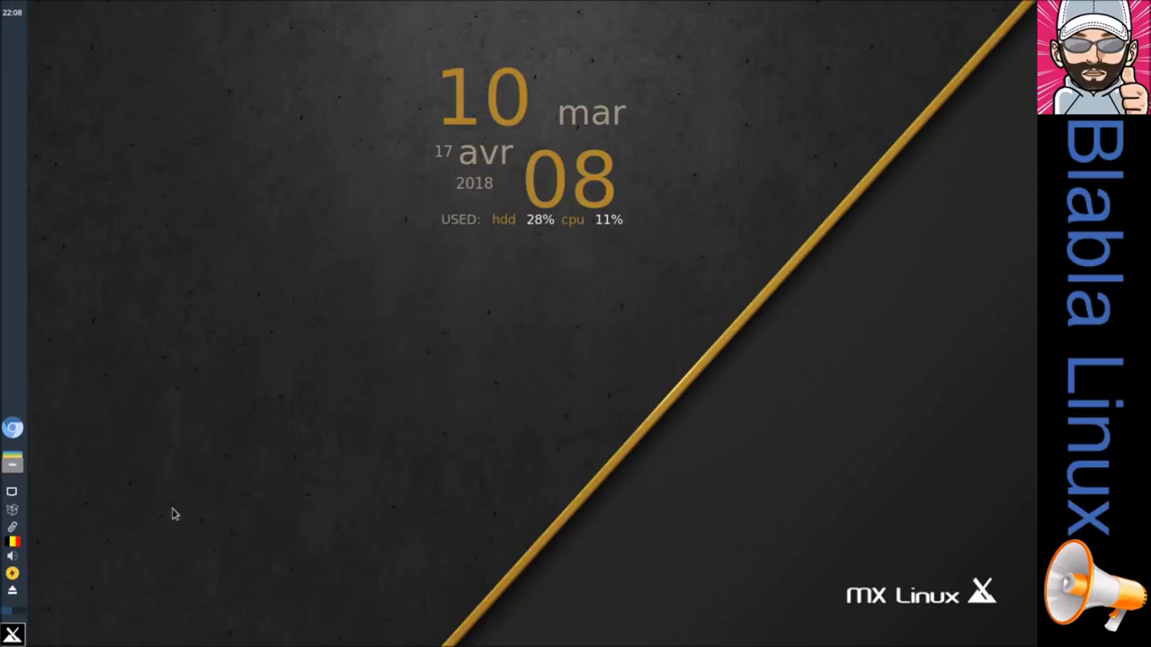
pyautogui.rightClick(13, 579)
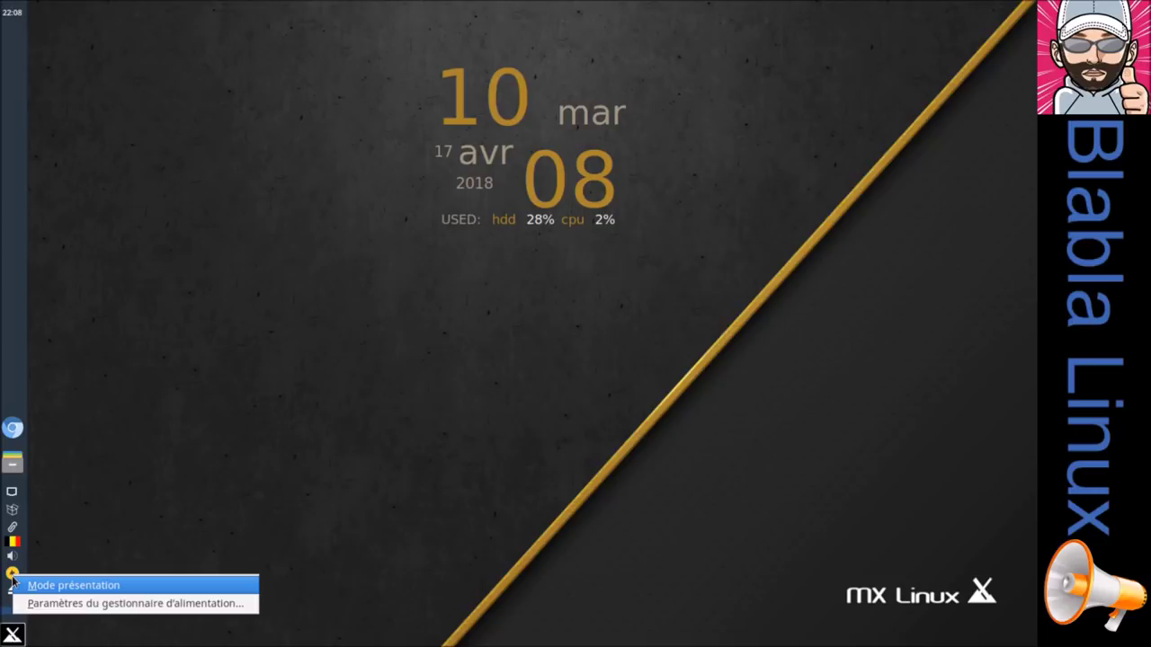
pyautogui.click(134, 506)
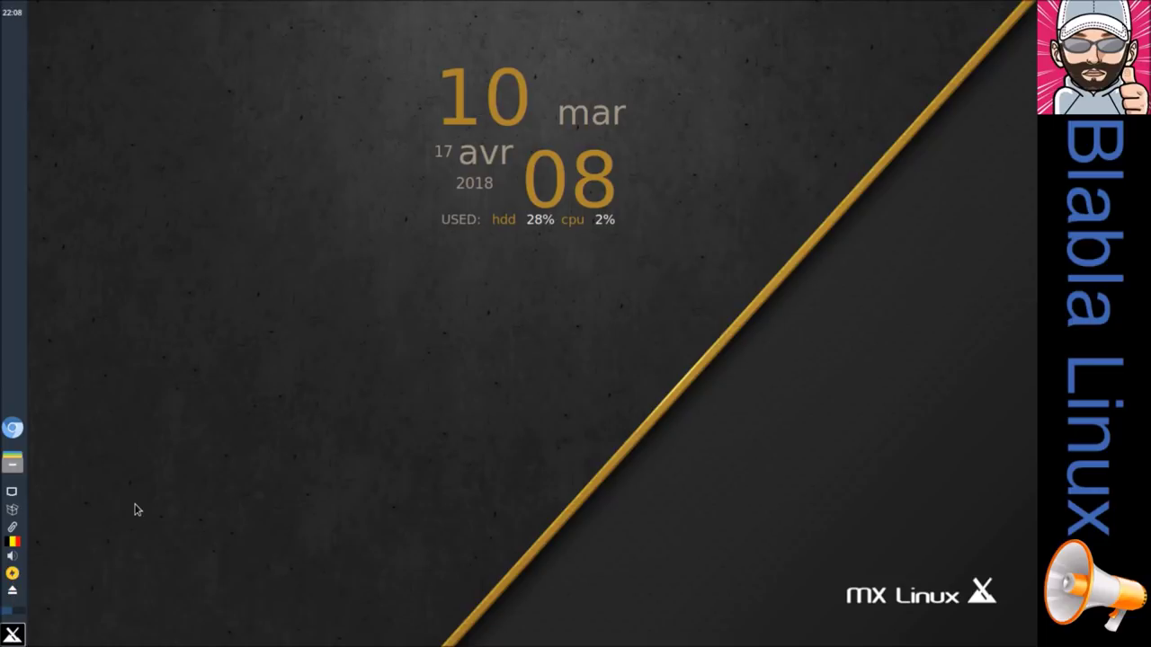
pyautogui.rightClick(12, 596)
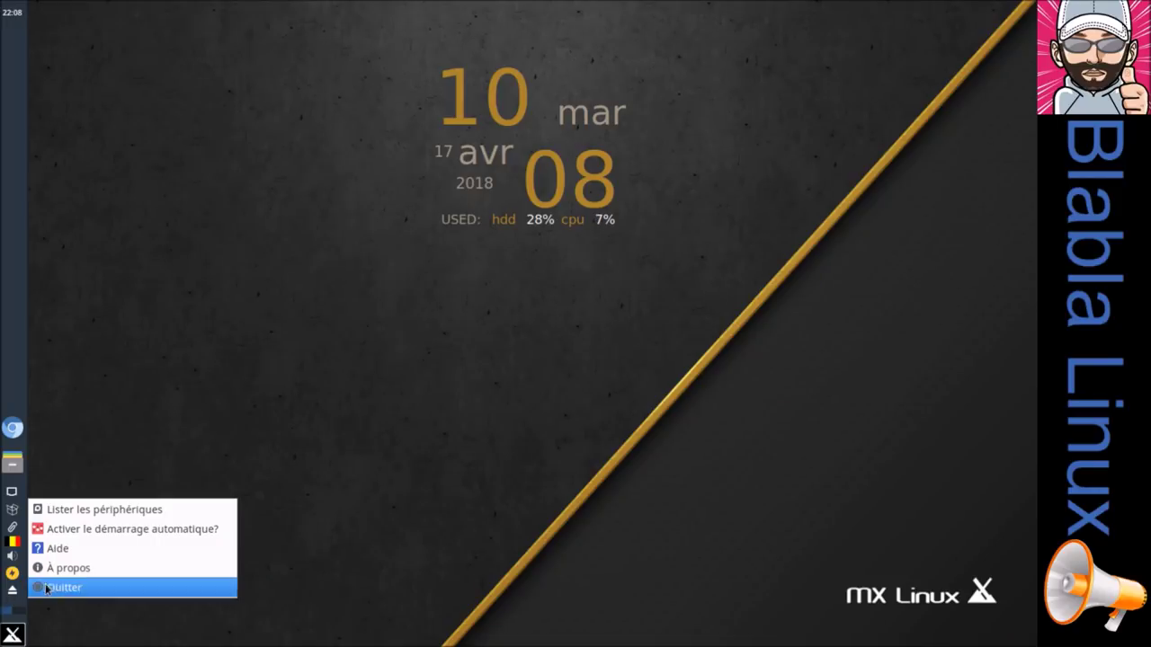
pyautogui.click(76, 568)
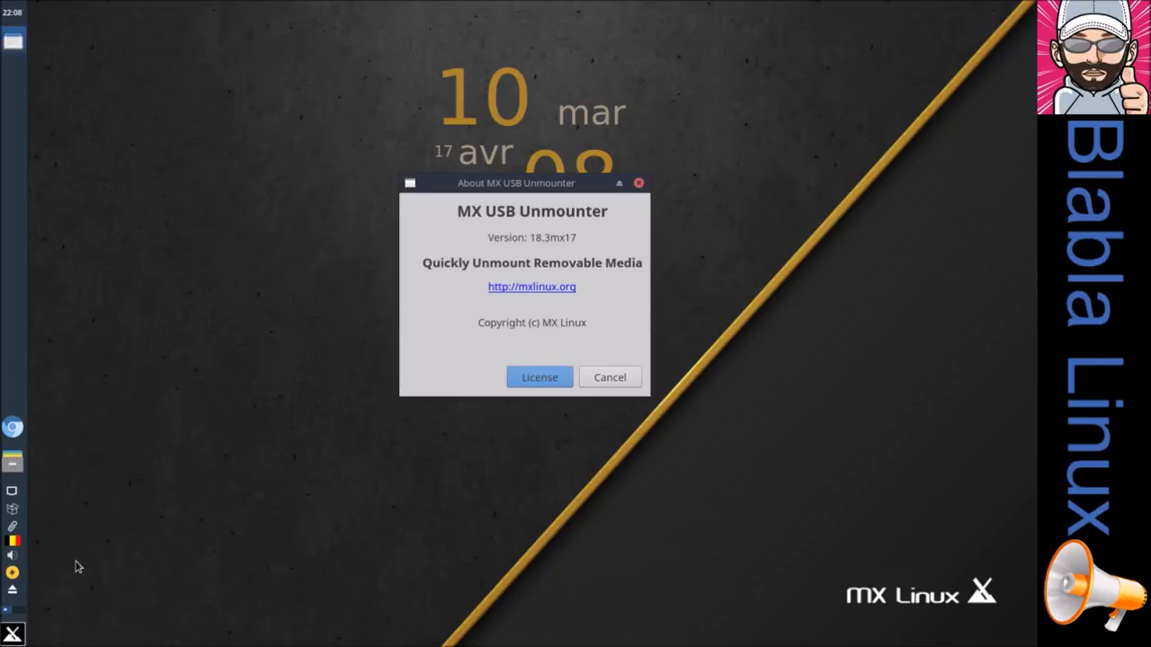
pyautogui.click(609, 384)
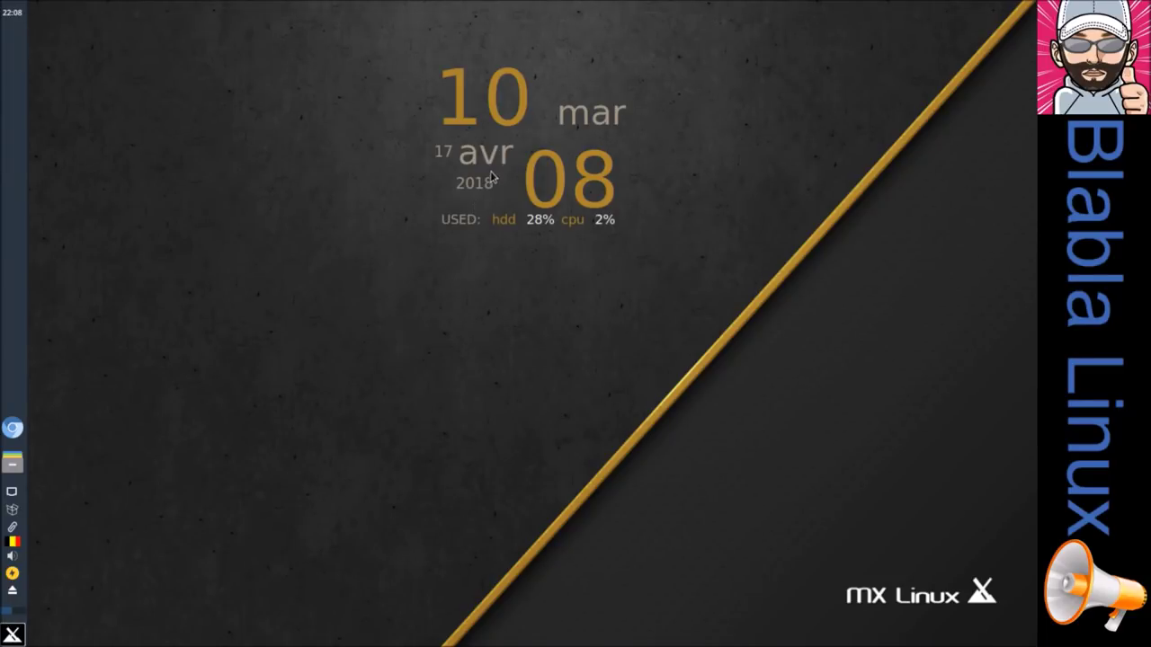
# Step: Drag the conky date-and-clock widget from the desktop centre to the top-left corner
pyautogui.moveTo(498, 95); pyautogui.dragTo(123, 56)
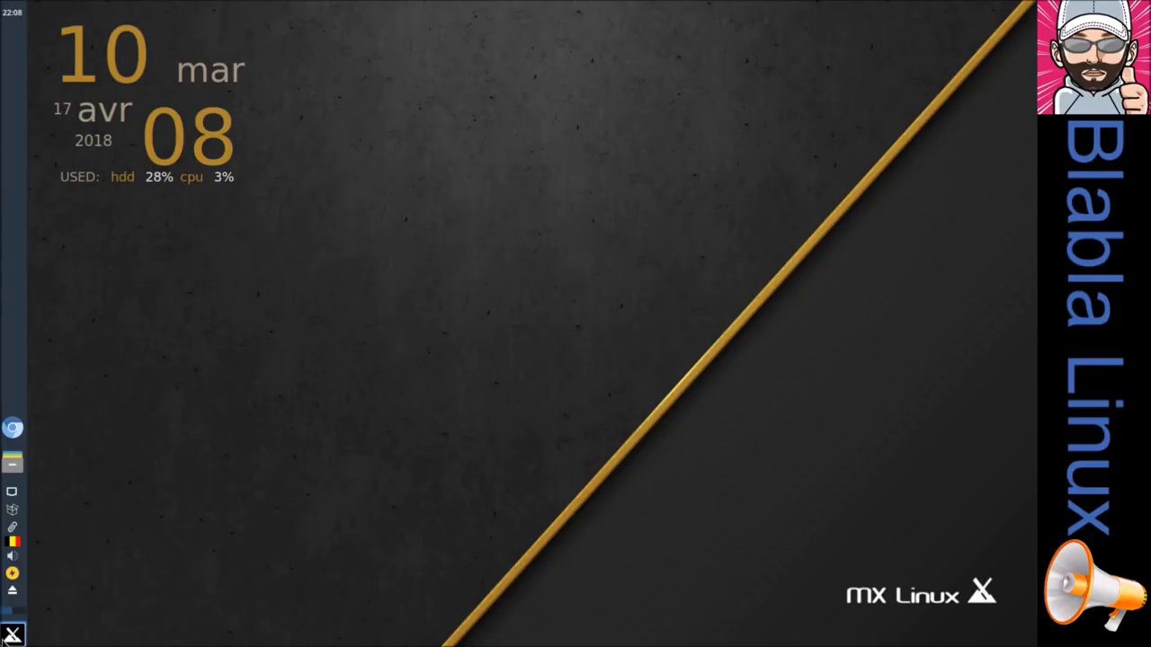
# Step: Enlarge the Whisker menu, browse Accessoires and all applications, then launch Galculator
pyautogui.click(11, 634)
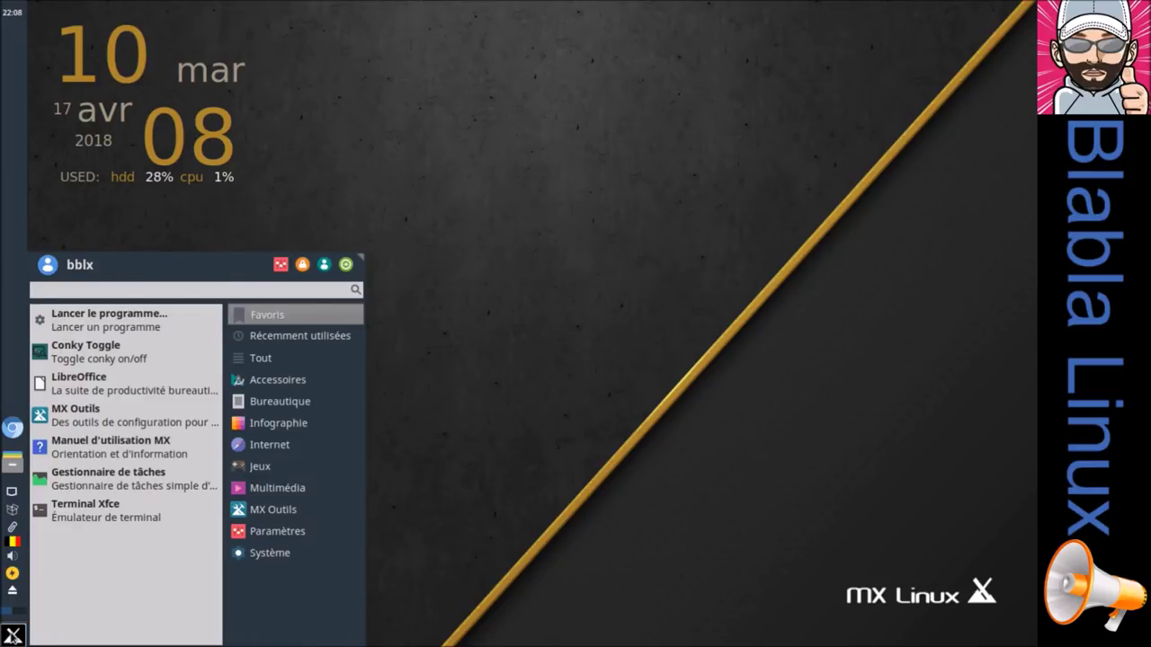
pyautogui.click(278, 379)
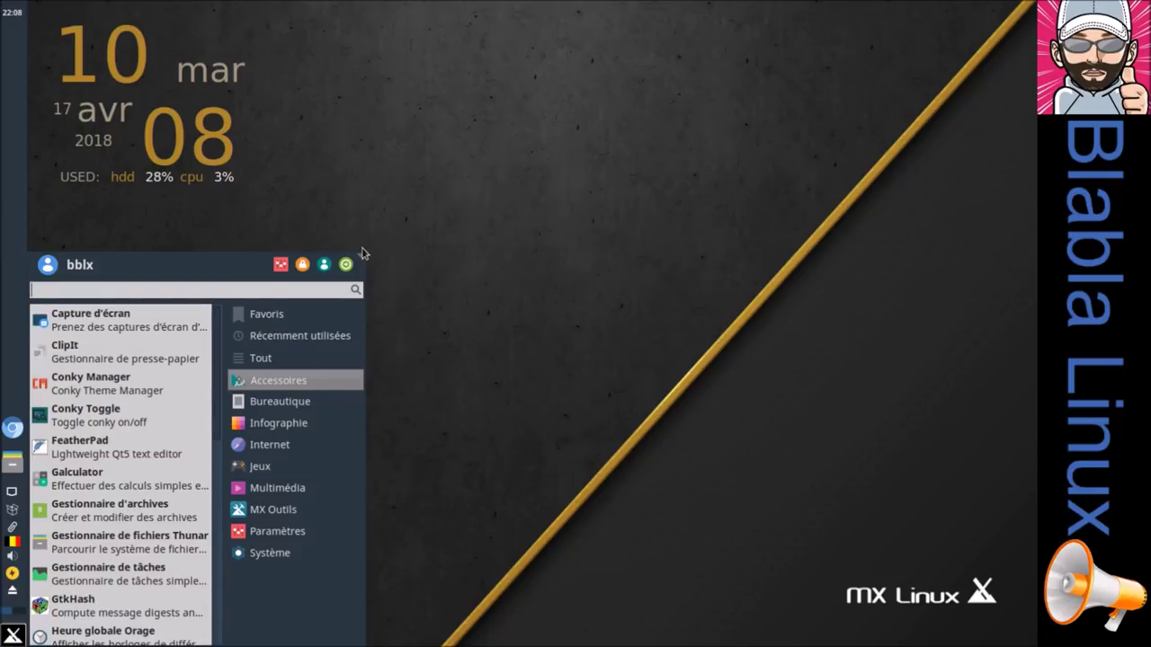
pyautogui.moveTo(358, 260); pyautogui.dragTo(423, 203)
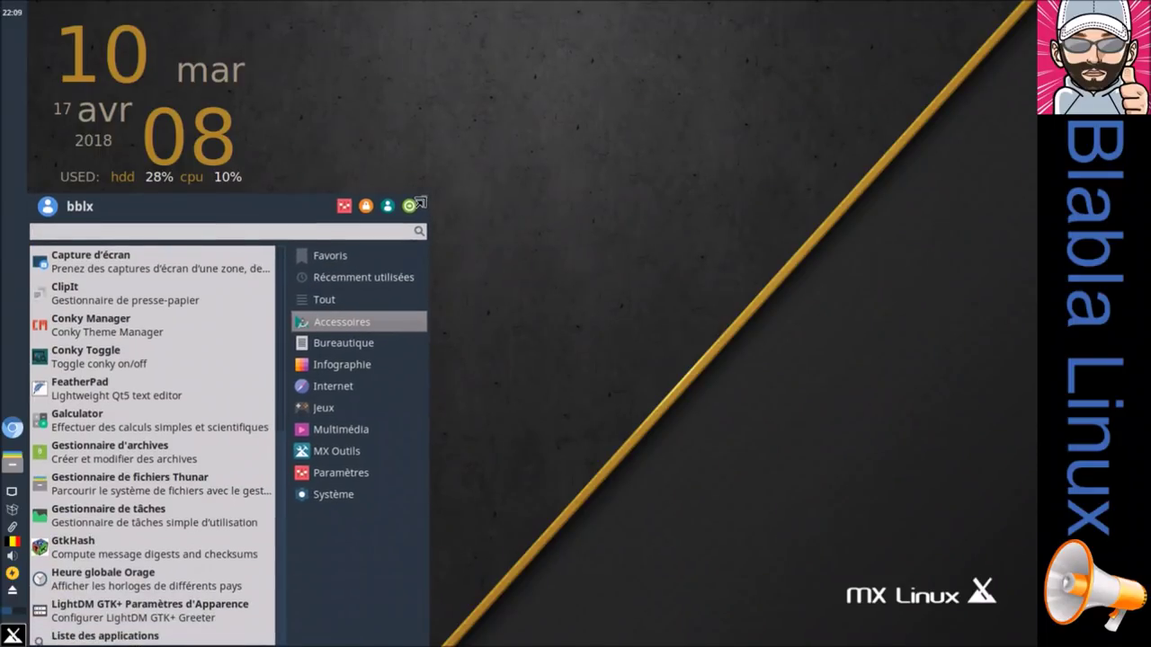
pyautogui.click(349, 299)
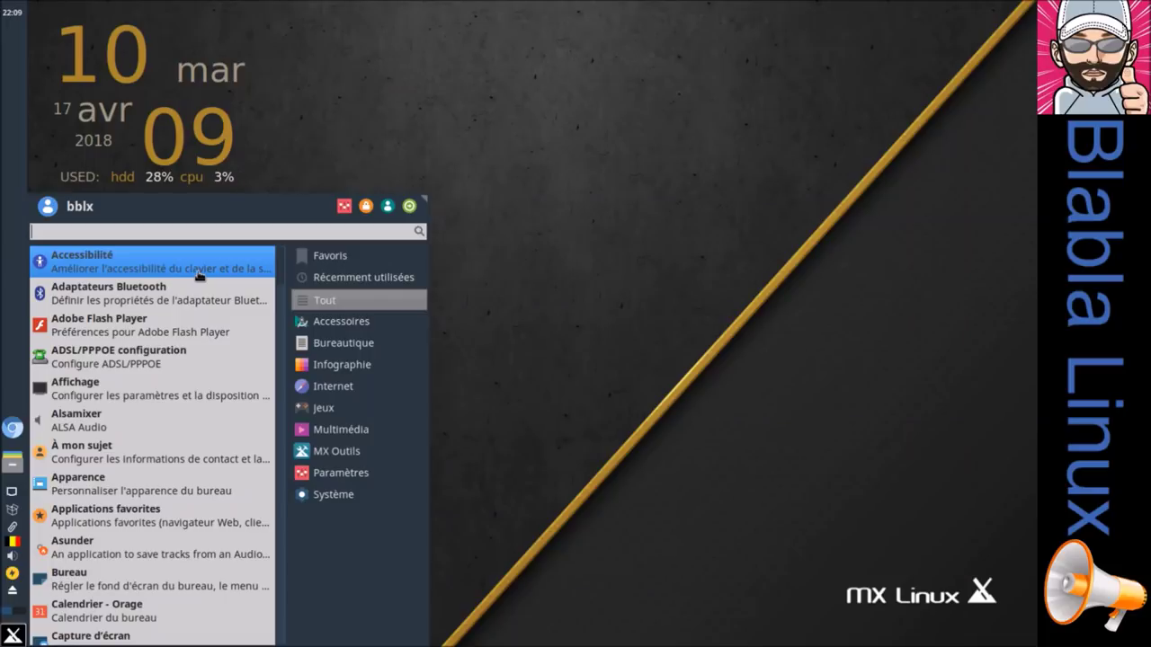
pyautogui.click(340, 321)
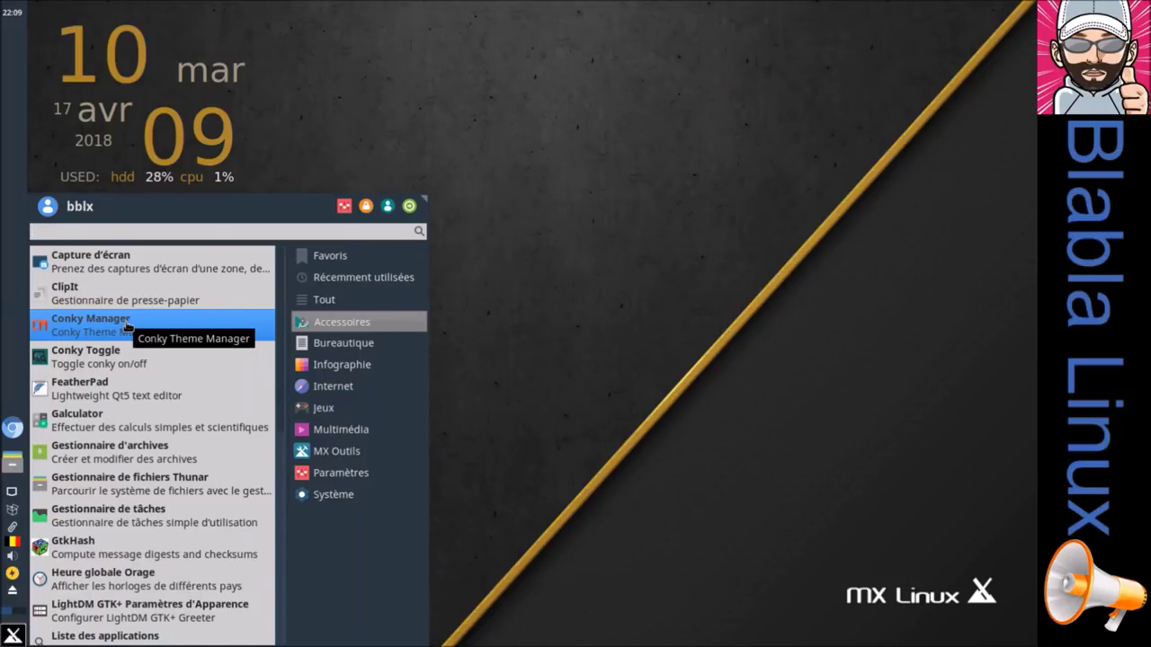
pyautogui.click(117, 433)
# Step: Launch Gestionnaire d'archives from Accessoires and view then close its À propos dialog
pyautogui.click(12, 635)
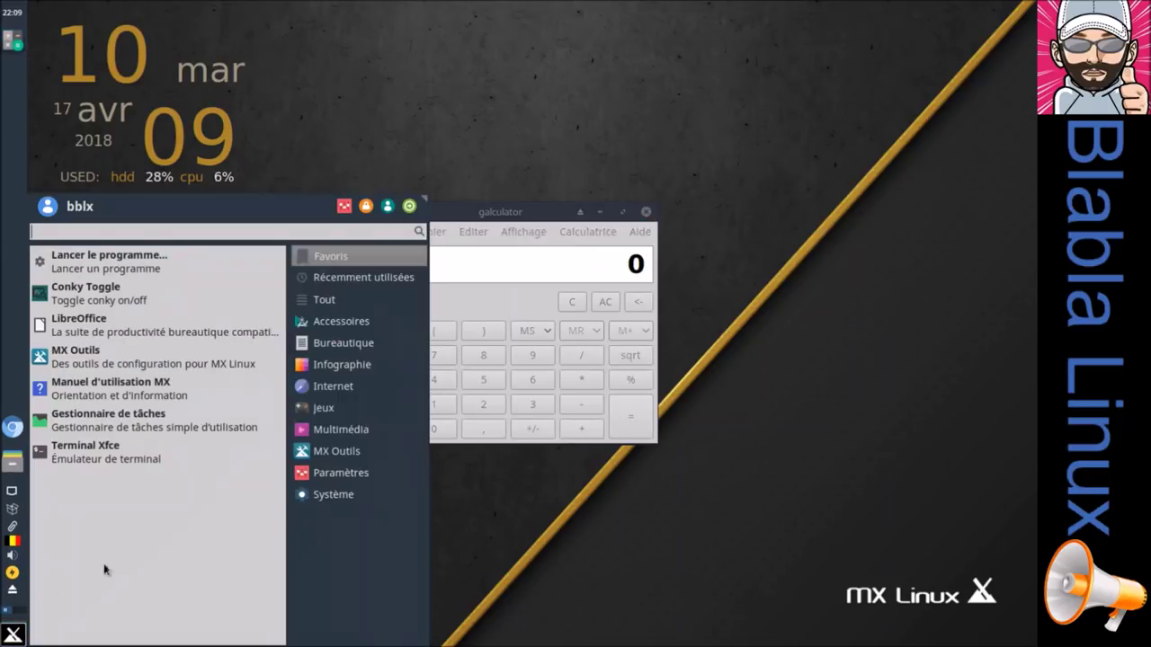
pyautogui.click(342, 322)
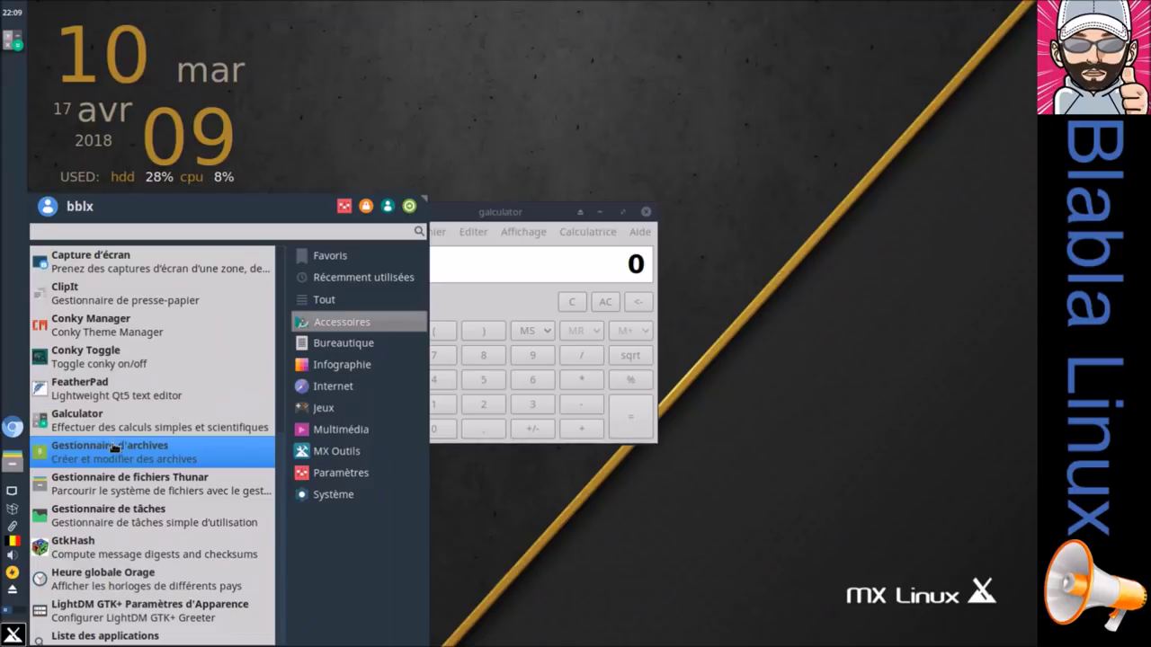
pyautogui.click(114, 460)
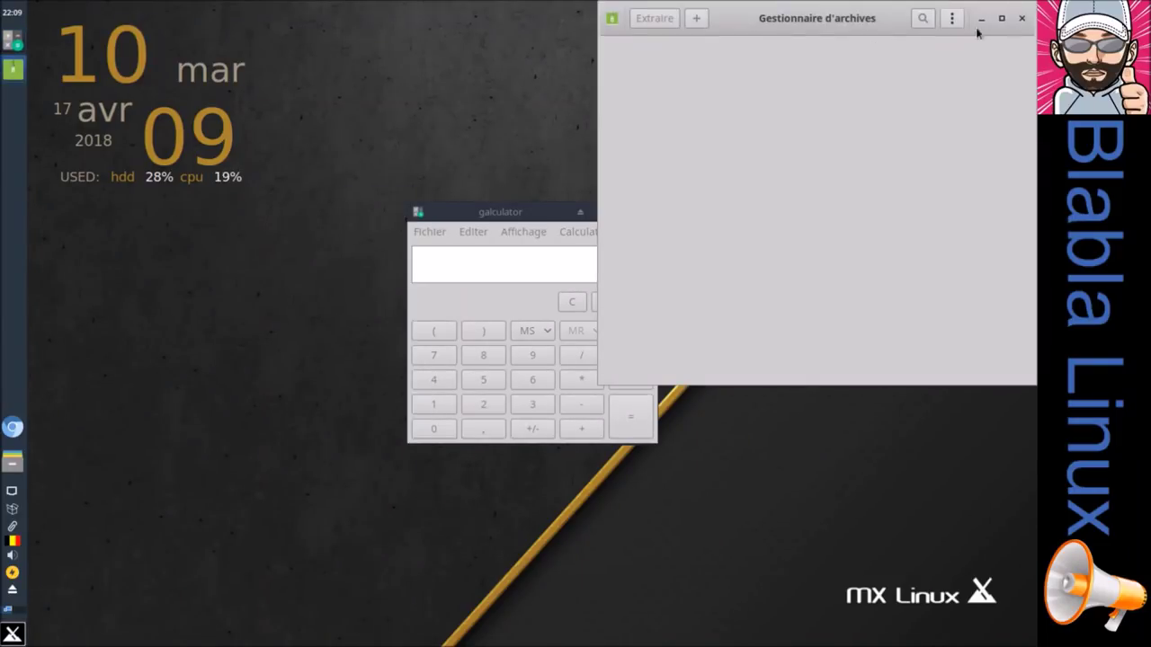
pyautogui.click(612, 18)
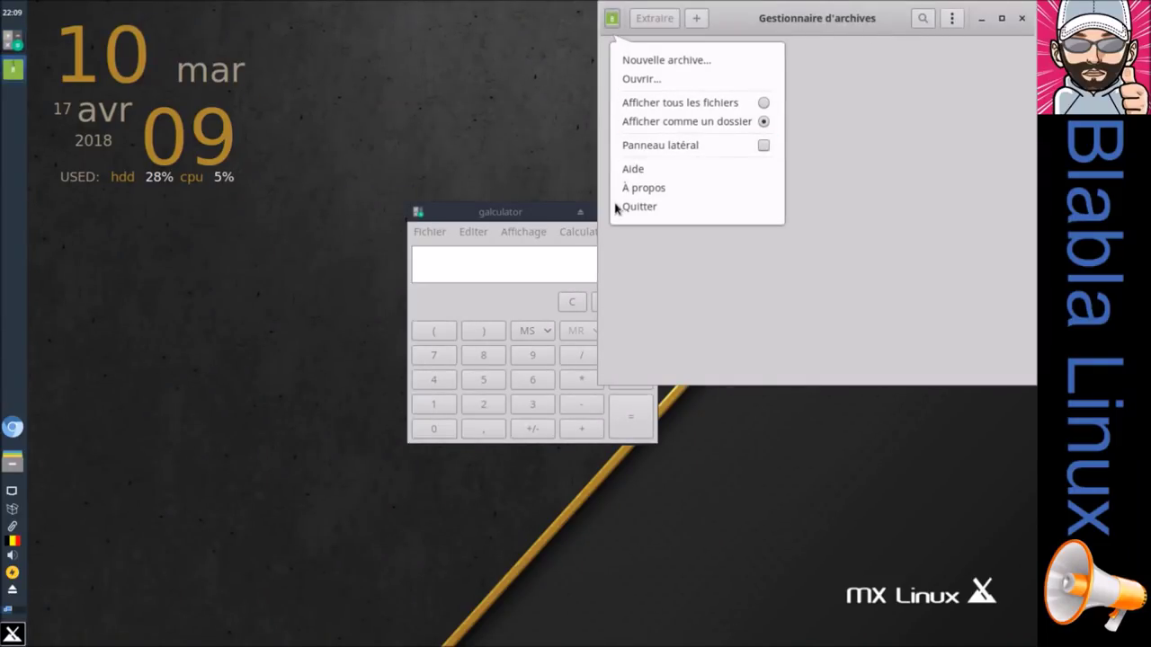
pyautogui.click(622, 189)
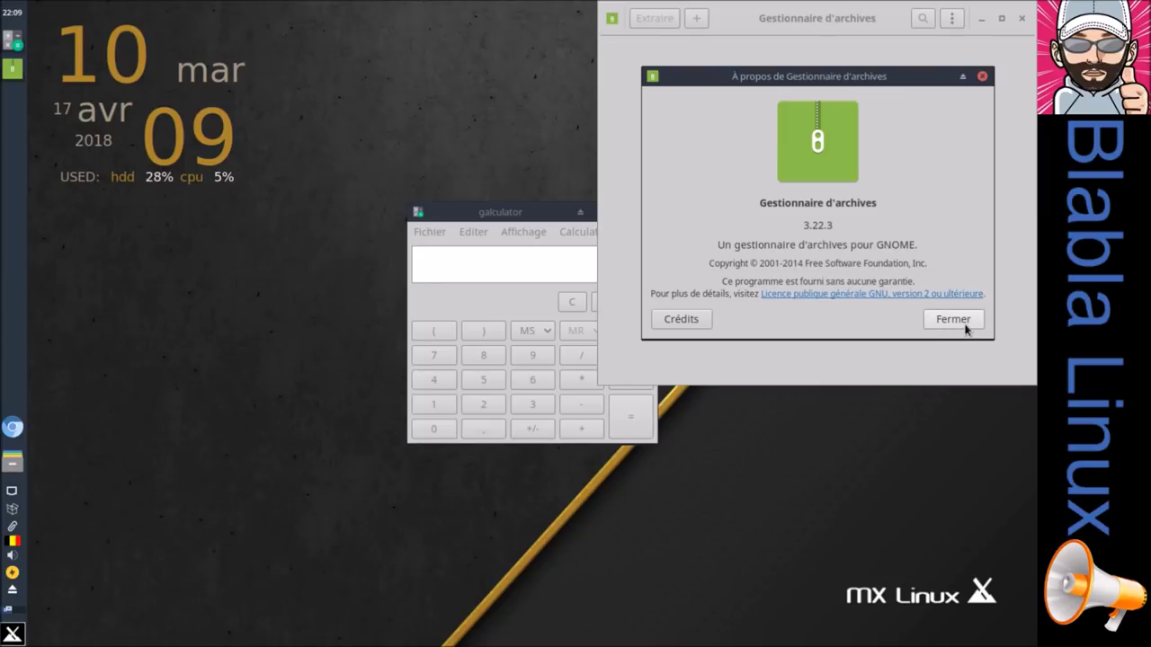
pyautogui.click(963, 329)
# Step: Launch Thunar from Accessoires and view then close its À propos dialog
pyautogui.click(13, 634)
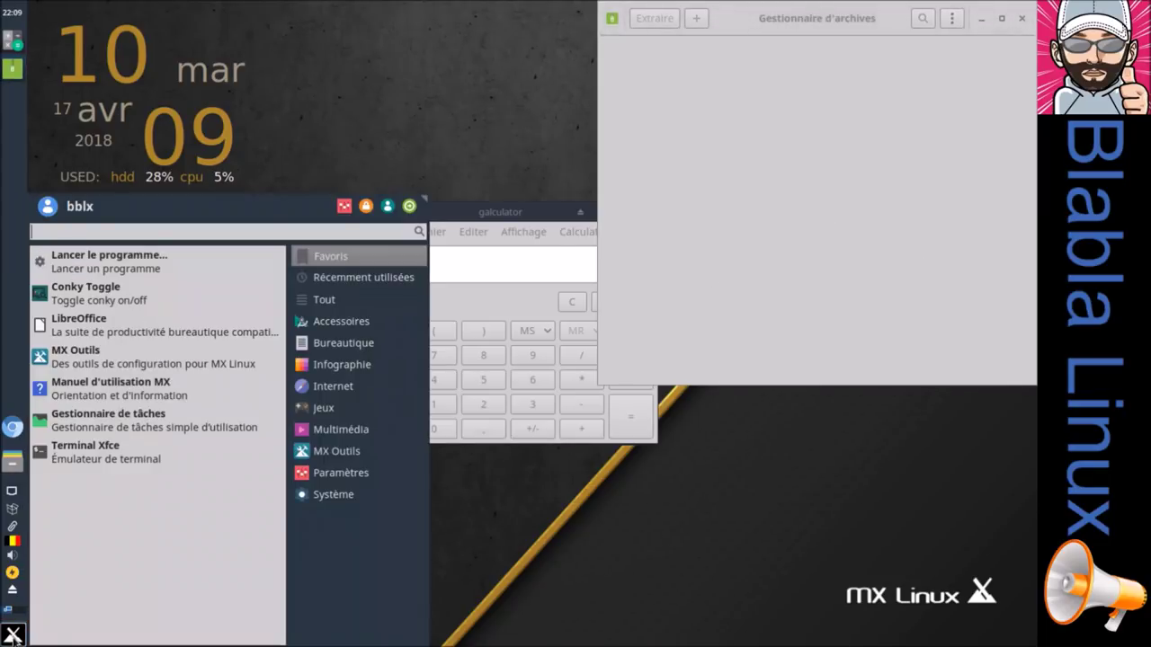
pyautogui.moveTo(337, 324)
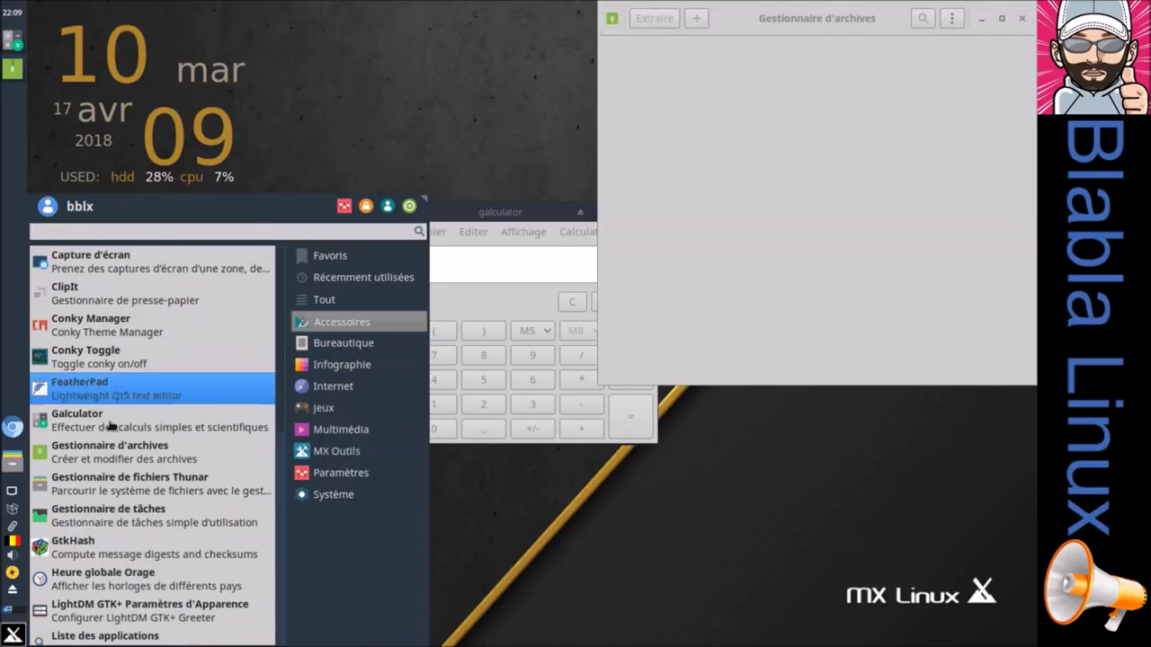
pyautogui.click(117, 480)
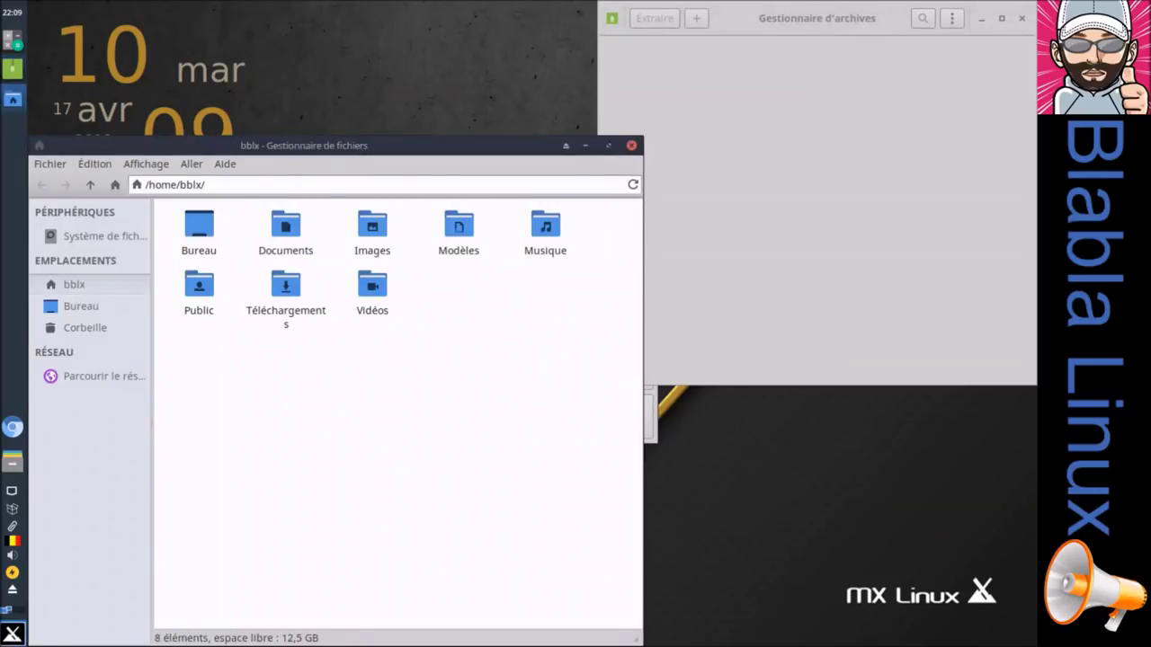
pyautogui.click(13, 635)
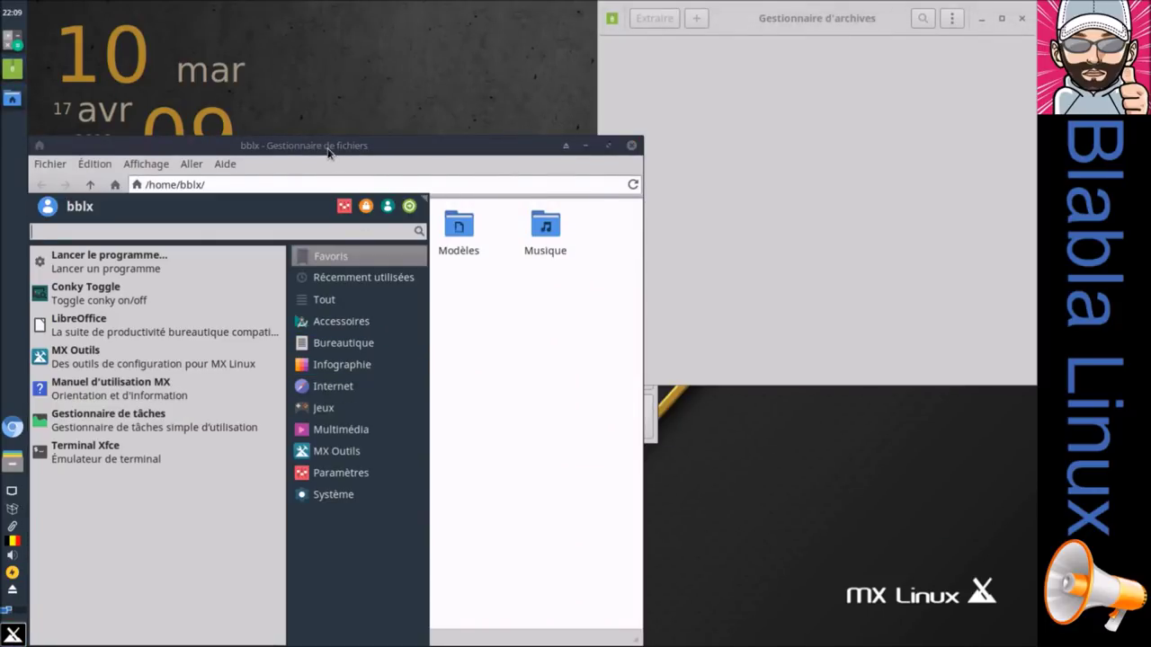
pyautogui.click(239, 175)
pyautogui.click(228, 167)
pyautogui.click(235, 200)
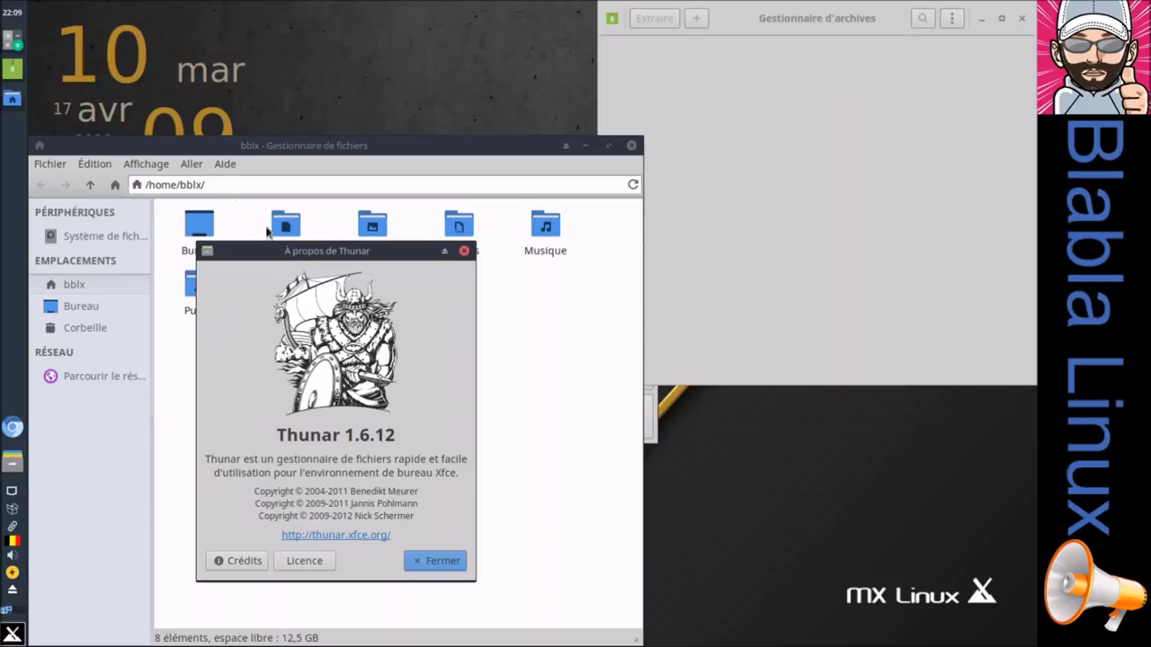
pyautogui.click(442, 561)
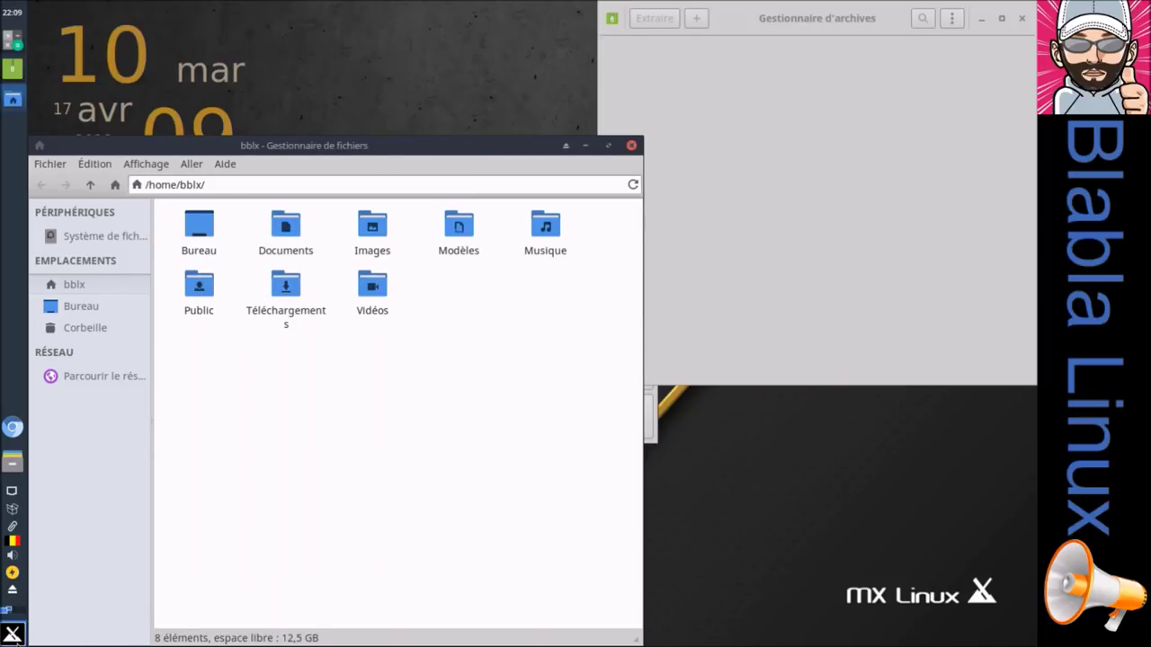
pyautogui.click(13, 635)
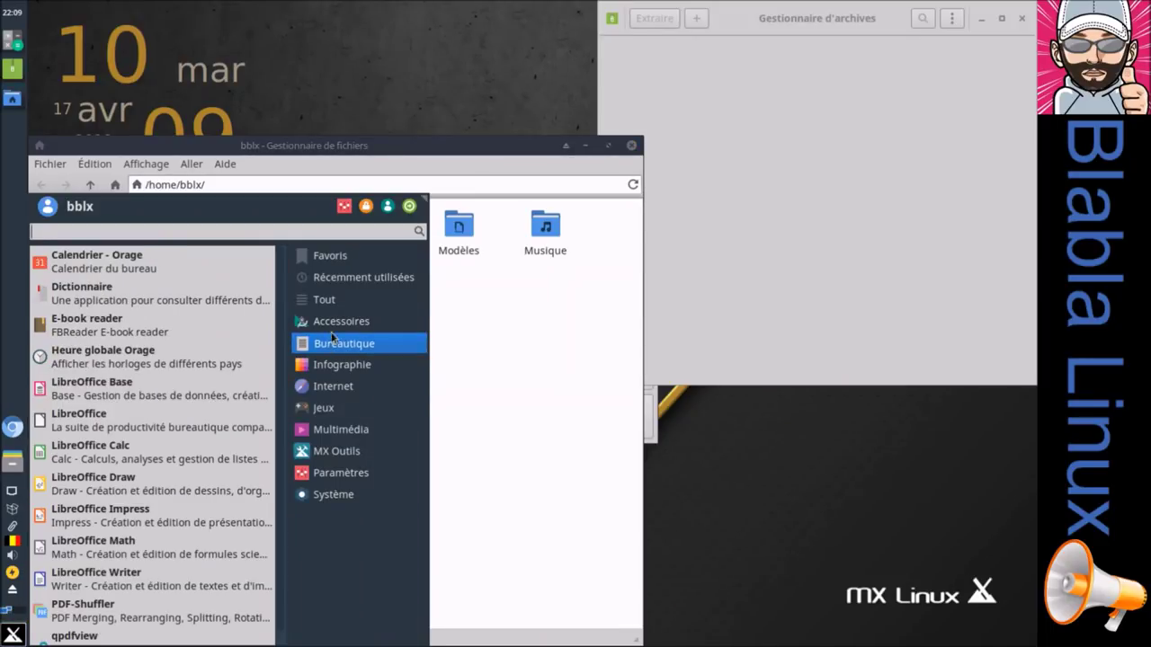
# Step: Launch Midnight Commander from the Accessoires list, then close its terminal window
pyautogui.moveTo(330, 326)
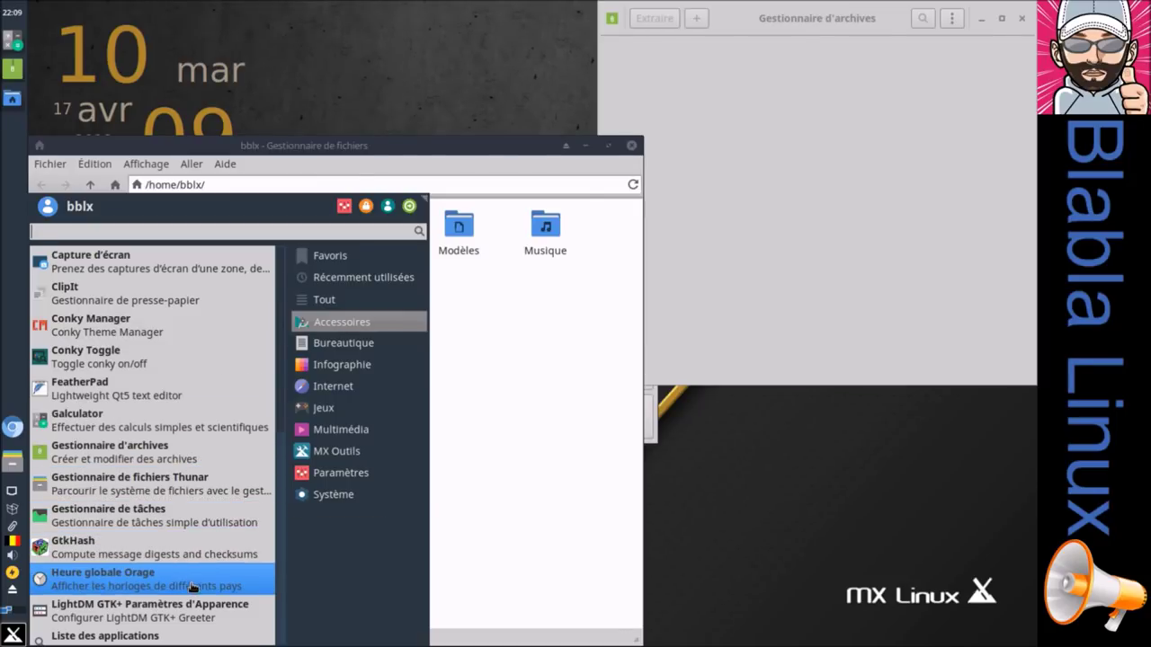
pyautogui.scroll(-1, 192, 585)
pyautogui.scroll(-2, 191, 588)
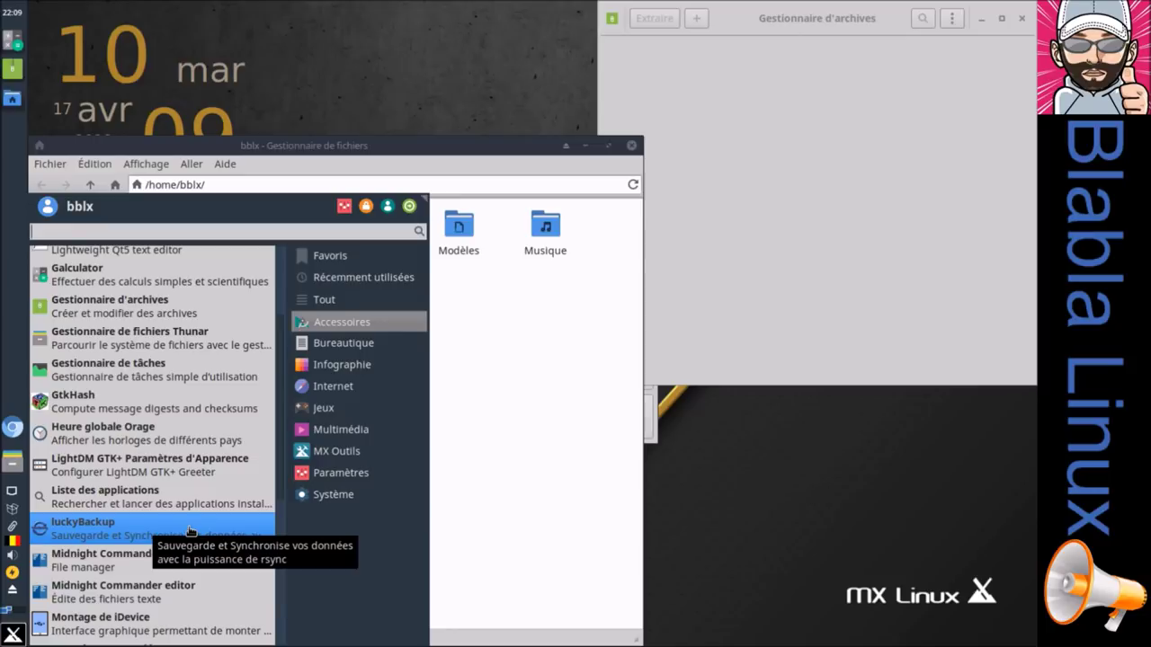
pyautogui.scroll(-1, 190, 531)
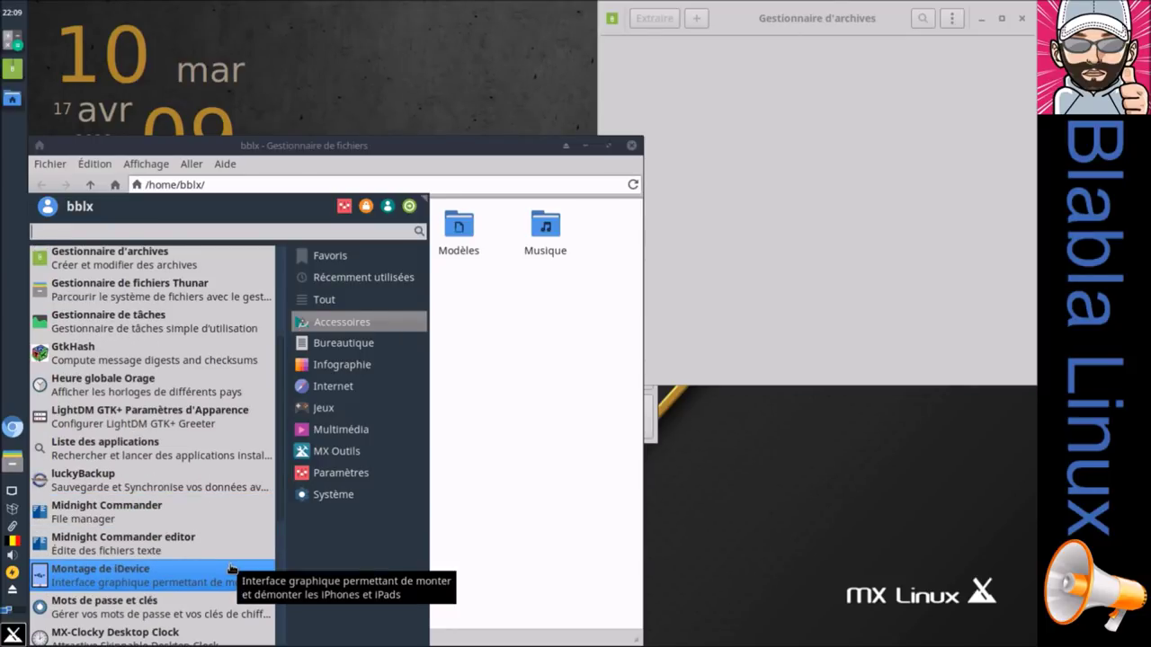
pyautogui.click(229, 511)
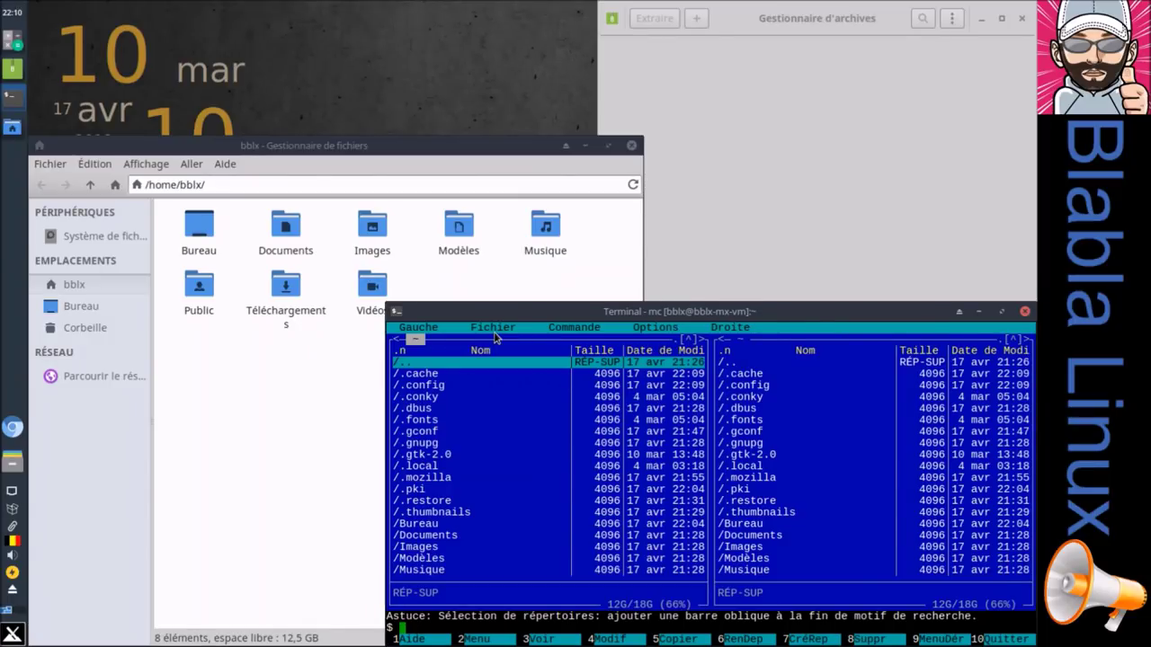
pyautogui.click(408, 146)
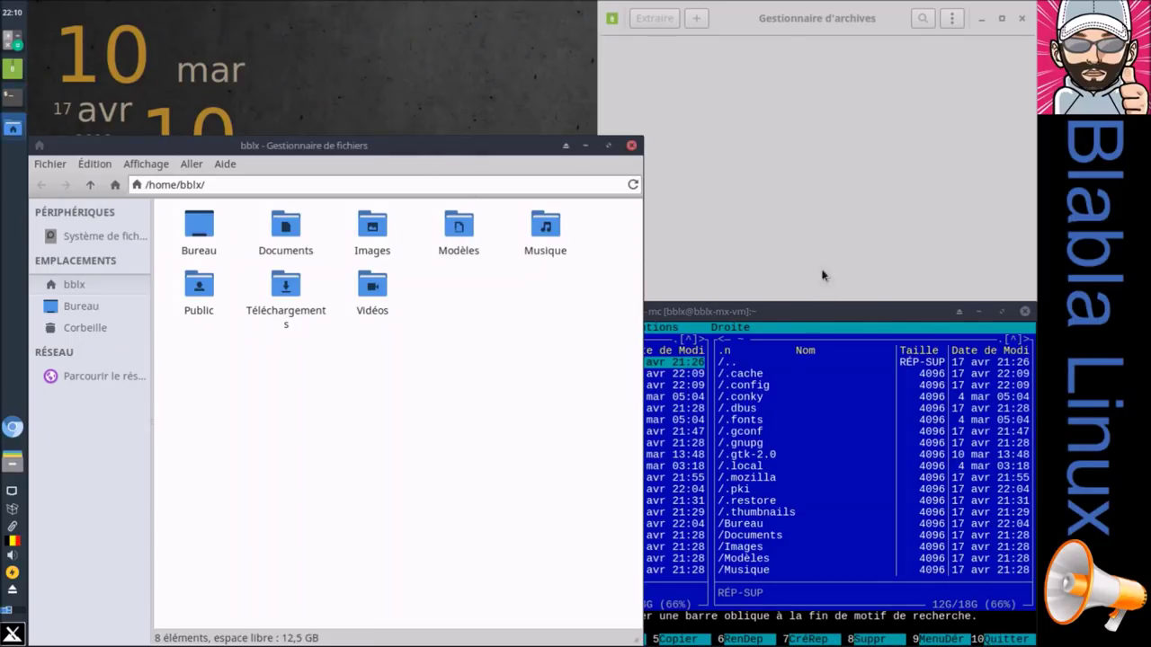
pyautogui.click(1024, 312)
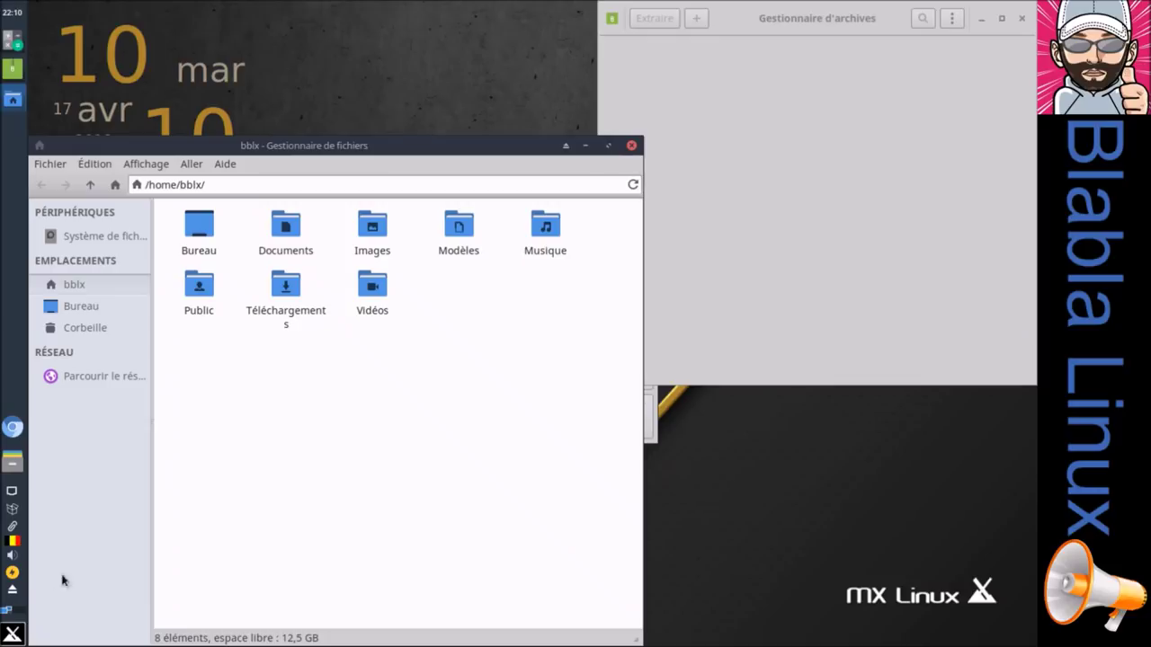
# Step: Browse the Accessoires and Bureautique categories, then launch Éditeur d'image GIMP from Infographie
pyautogui.click(15, 635)
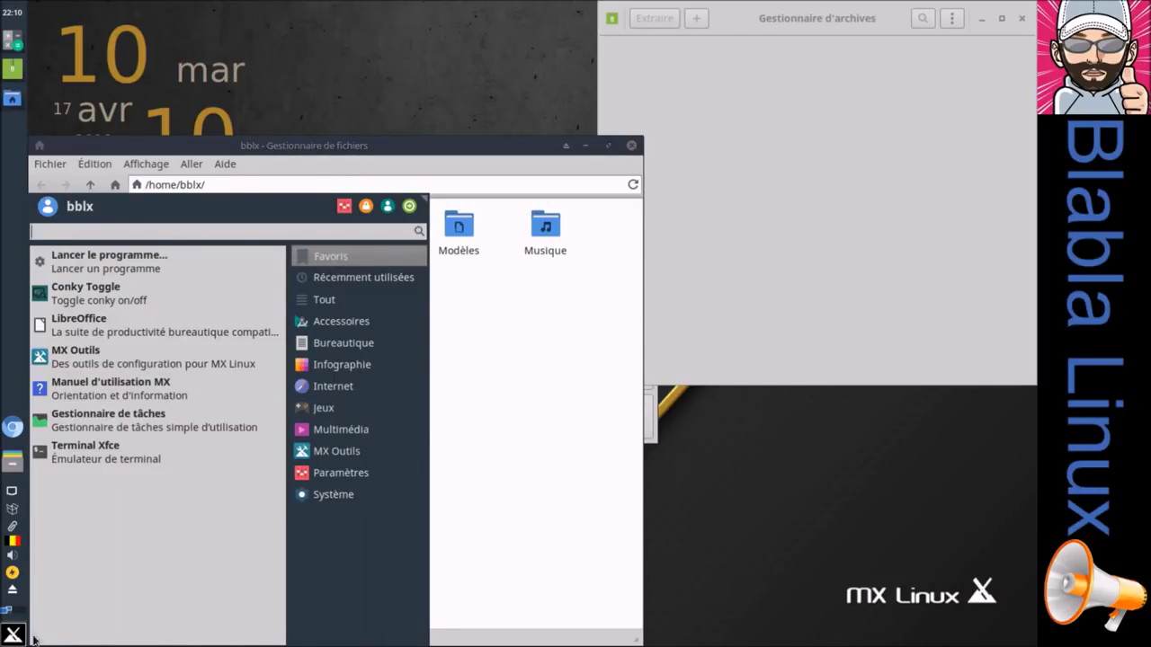
pyautogui.click(359, 319)
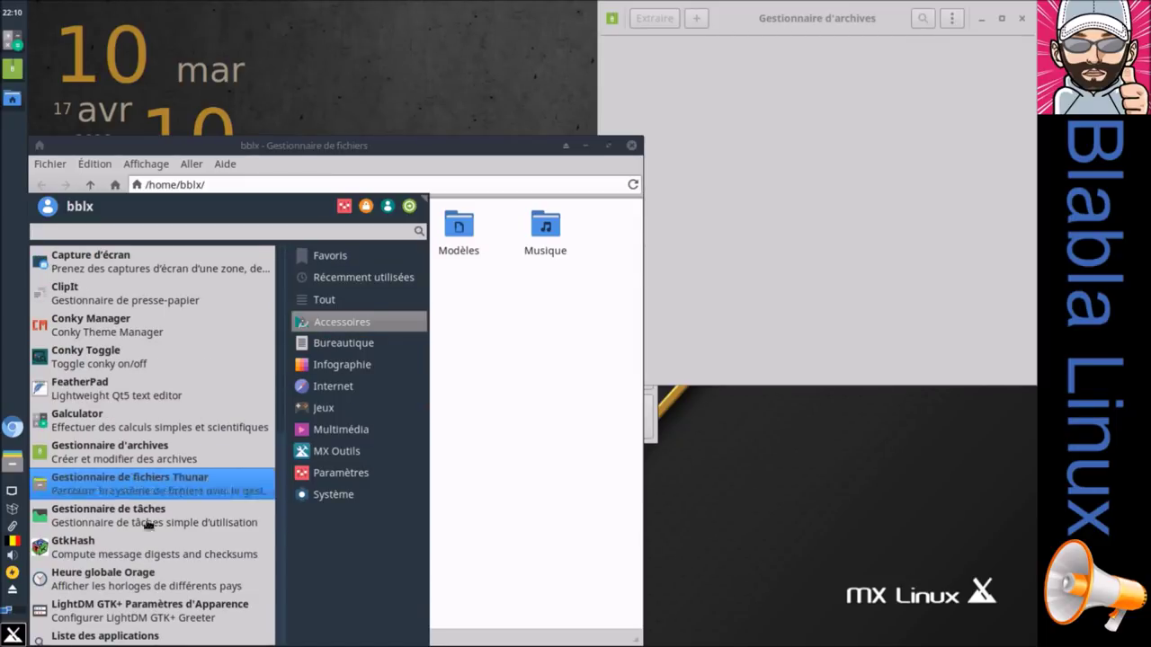
pyautogui.scroll(-1, 121, 575)
pyautogui.scroll(-3, 121, 576)
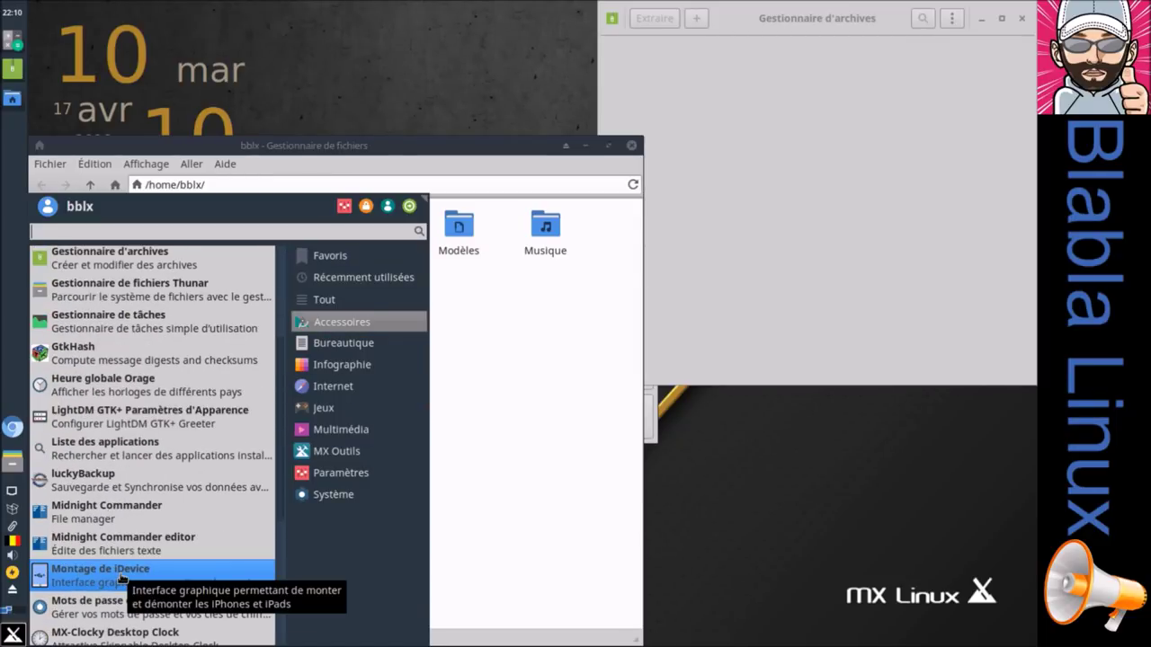
pyautogui.scroll(-1, 164, 579)
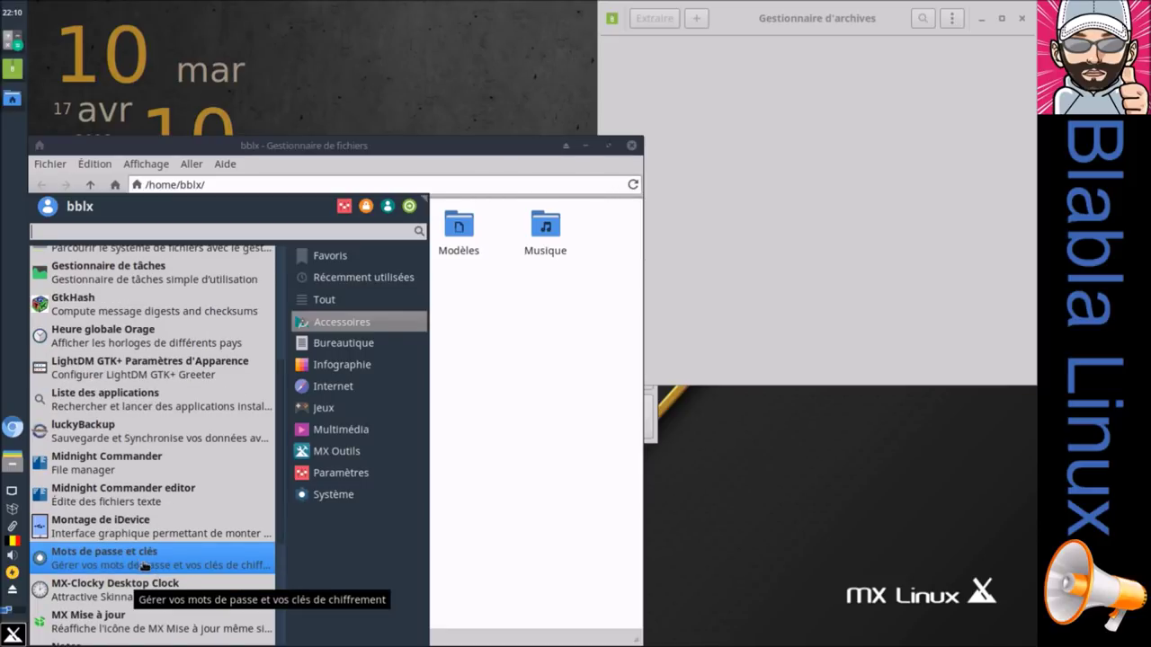
pyautogui.scroll(-1, 180, 573)
pyautogui.scroll(-2, 180, 573)
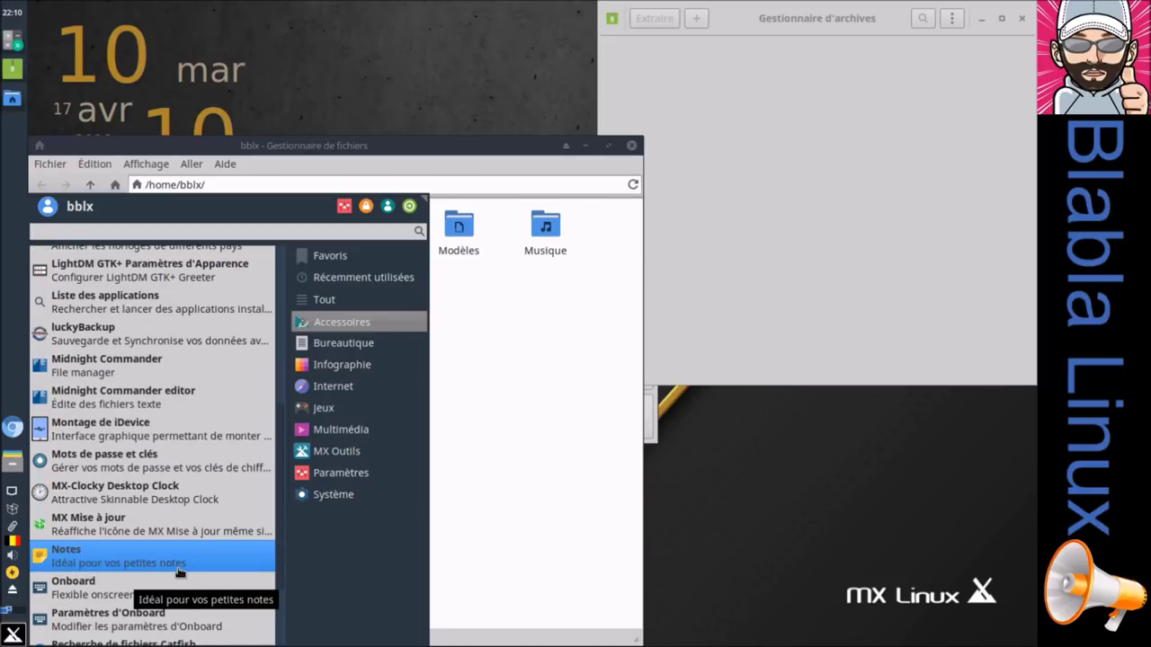
pyautogui.scroll(-1, 178, 573)
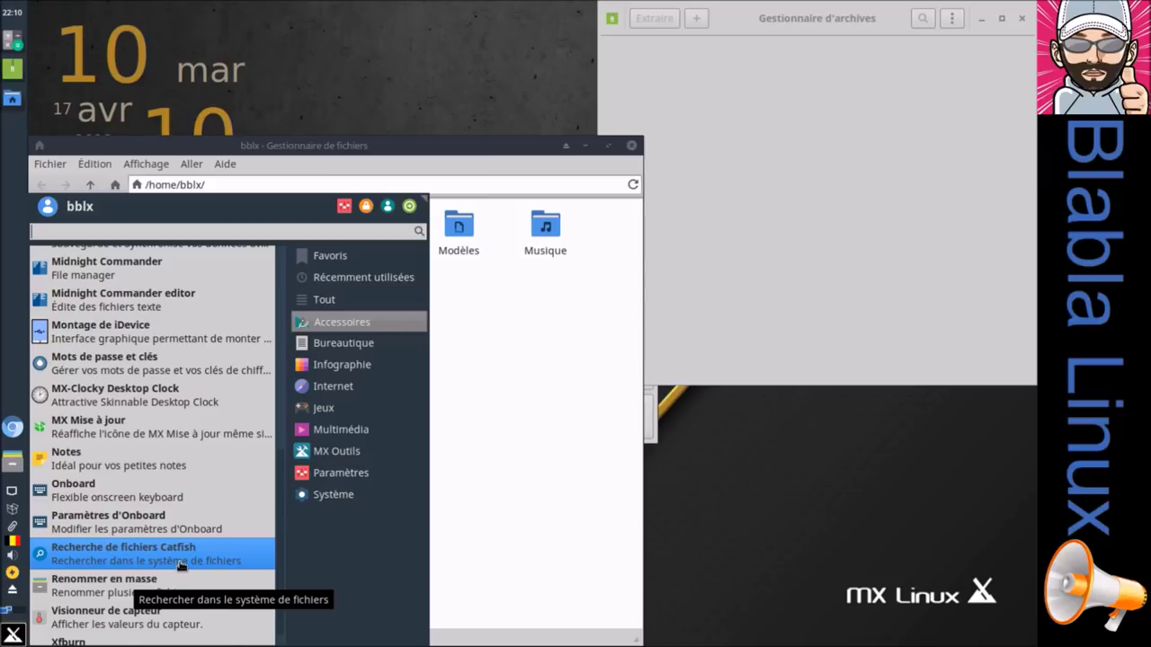
pyautogui.scroll(-1, 178, 567)
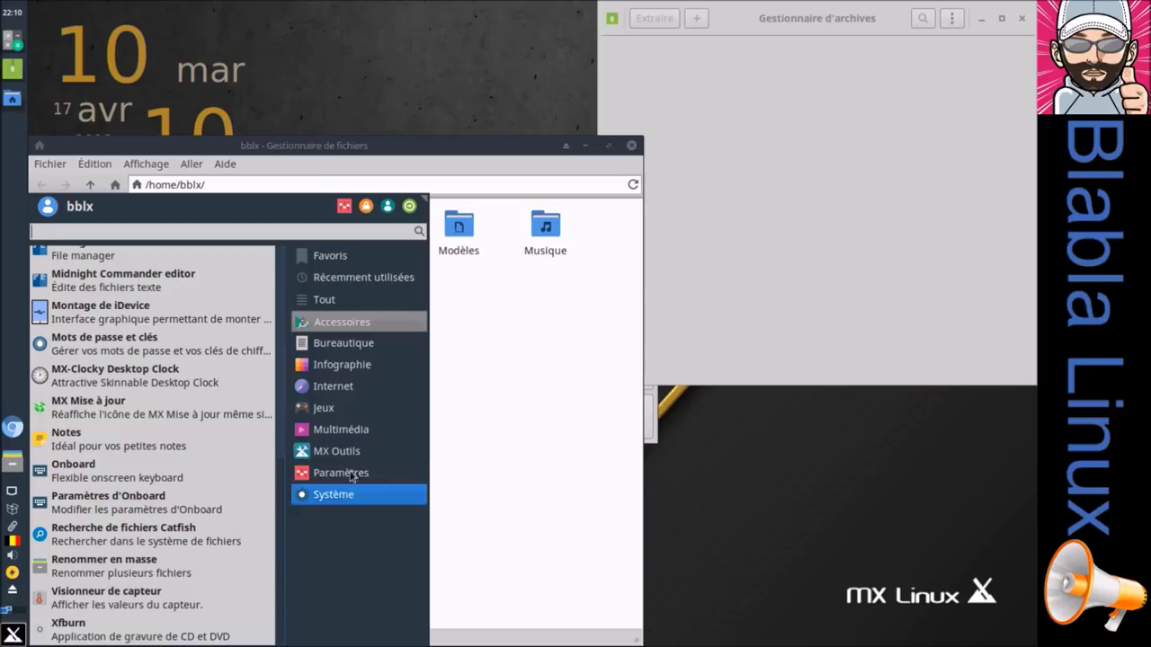
pyautogui.click(343, 343)
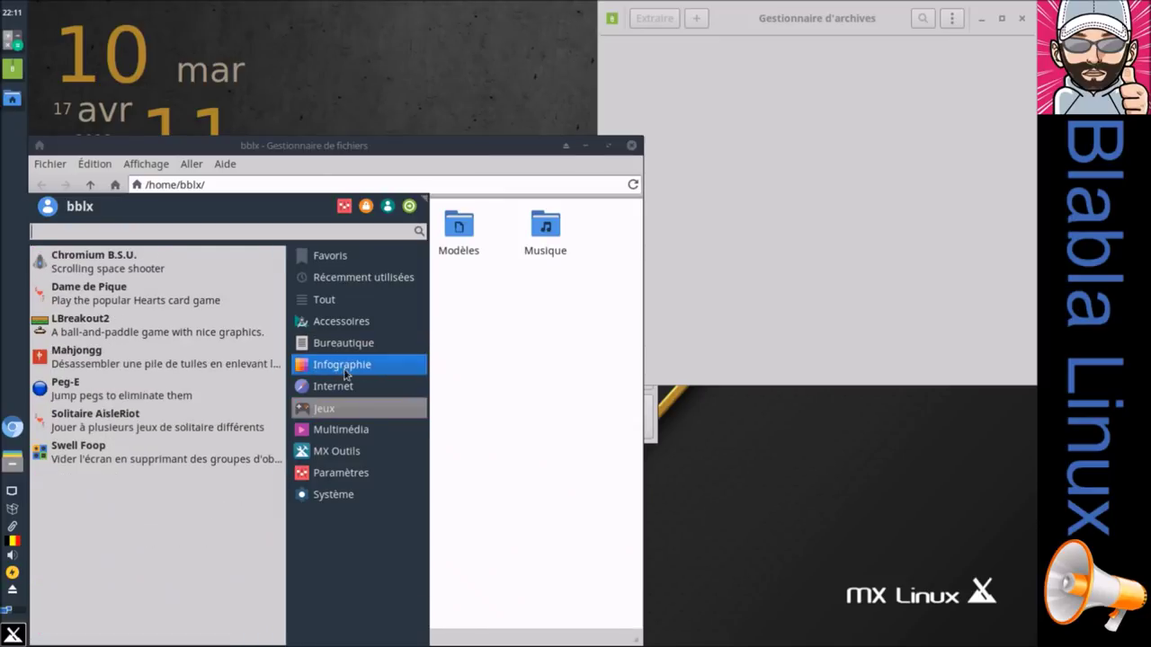
pyautogui.moveTo(350, 365)
pyautogui.click(127, 262)
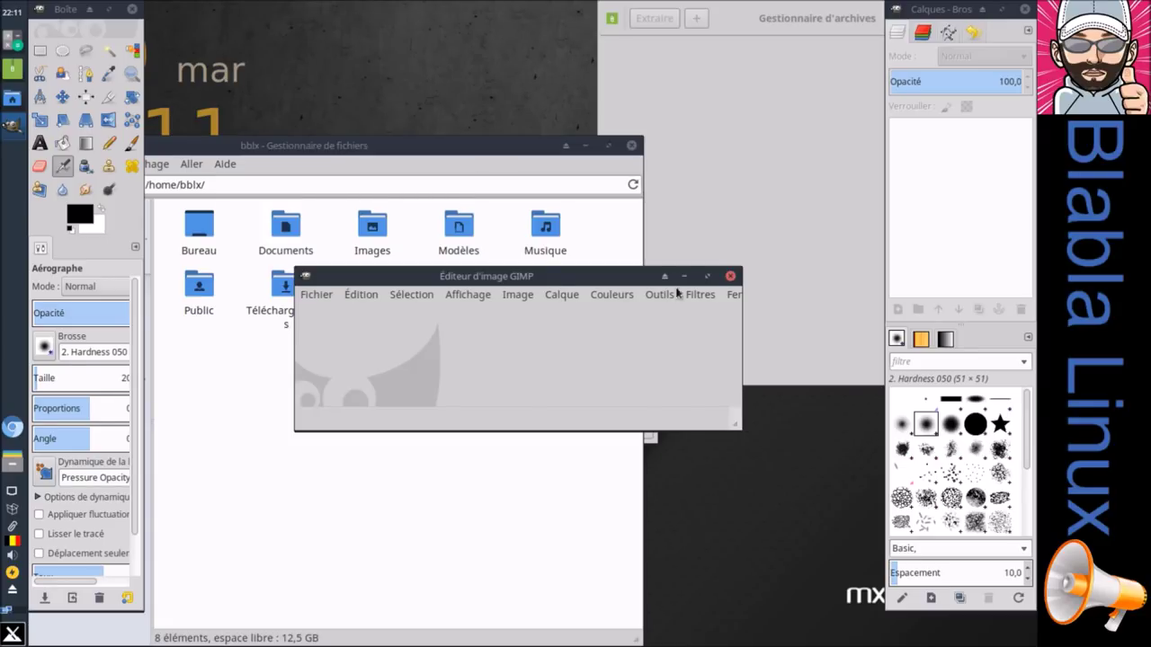
# Step: Maximize, restore and widen the GIMP image window, then enable Fenêtres > Mode fenêtre unique
pyautogui.click(706, 276)
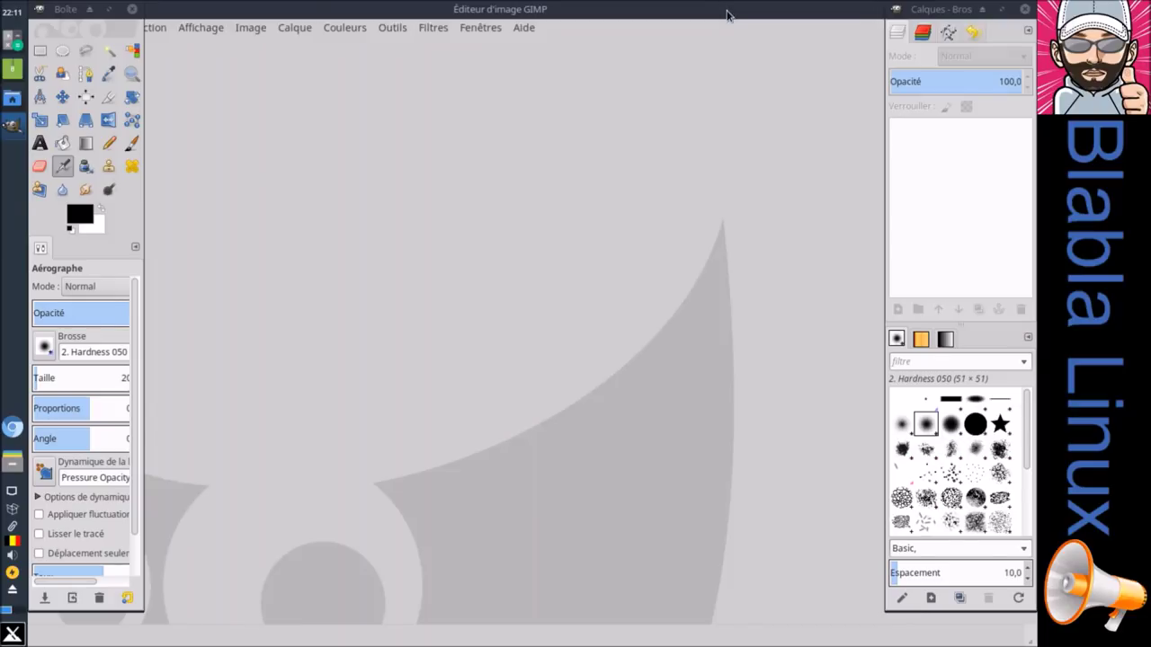
pyautogui.doubleClick(726, 11)
pyautogui.moveTo(714, 155); pyautogui.dragTo(817, 144)
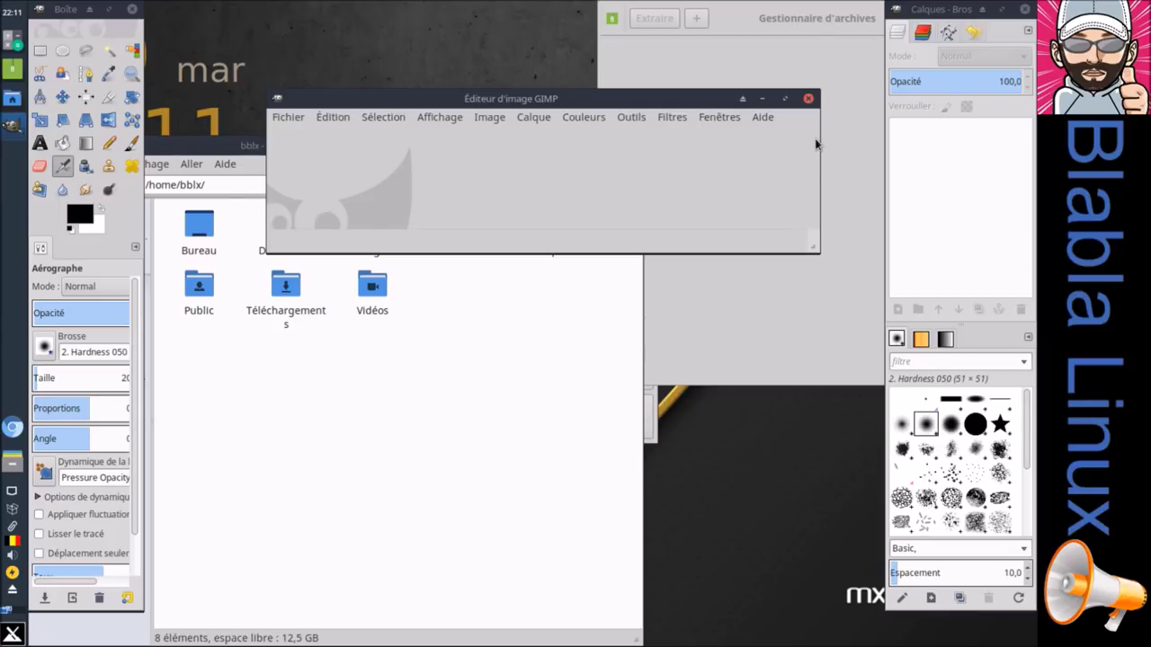
pyautogui.click(720, 117)
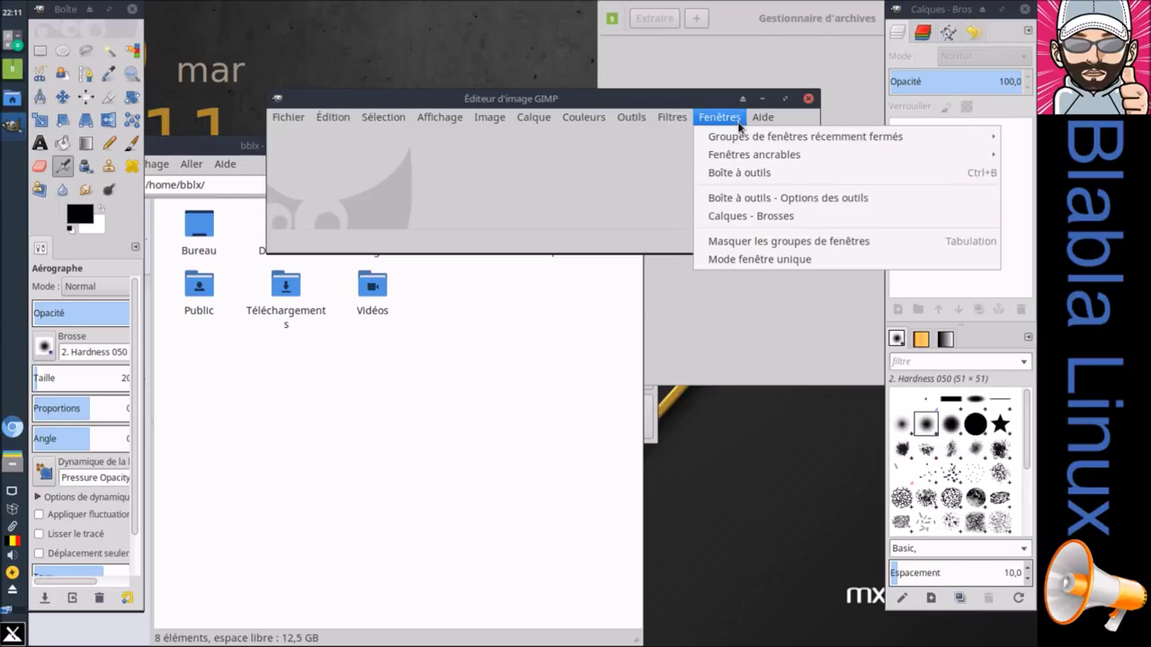
pyautogui.click(760, 259)
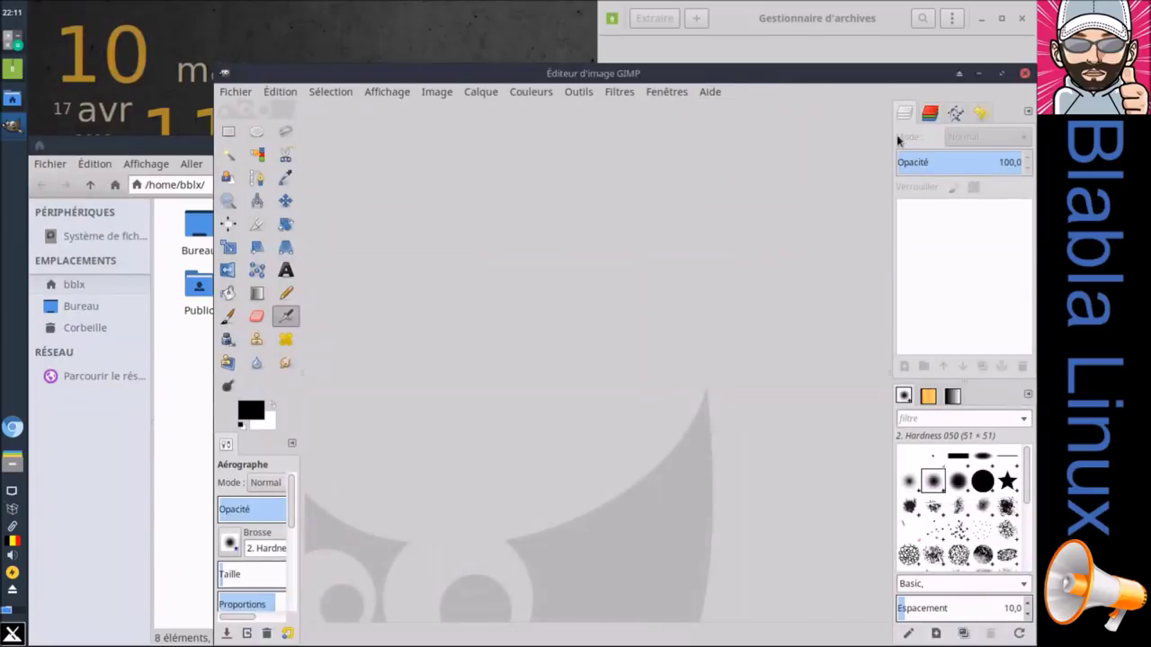
# Step: Maximize the single GIMP window and quit GIMP via Fichier > Quitter
pyautogui.click(1000, 74)
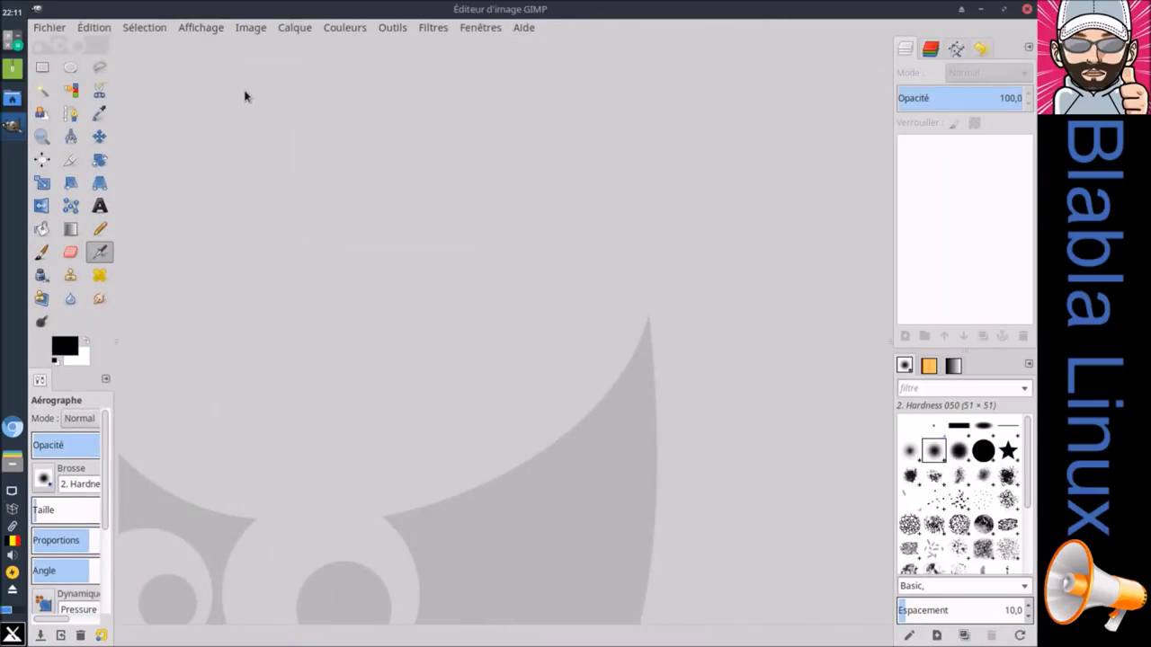
pyautogui.click(54, 28)
pyautogui.click(132, 409)
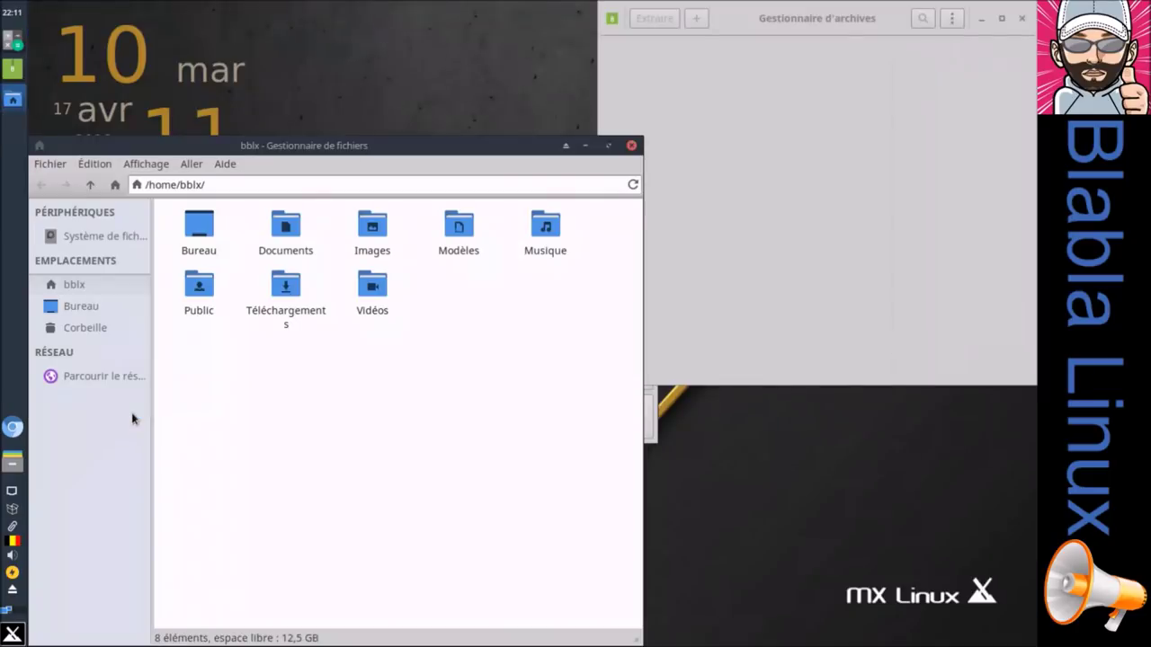
# Step: Browse the Infographie, Internet and Multimédia categories, then launch Lecteur multimédia VLC
pyautogui.click(12, 635)
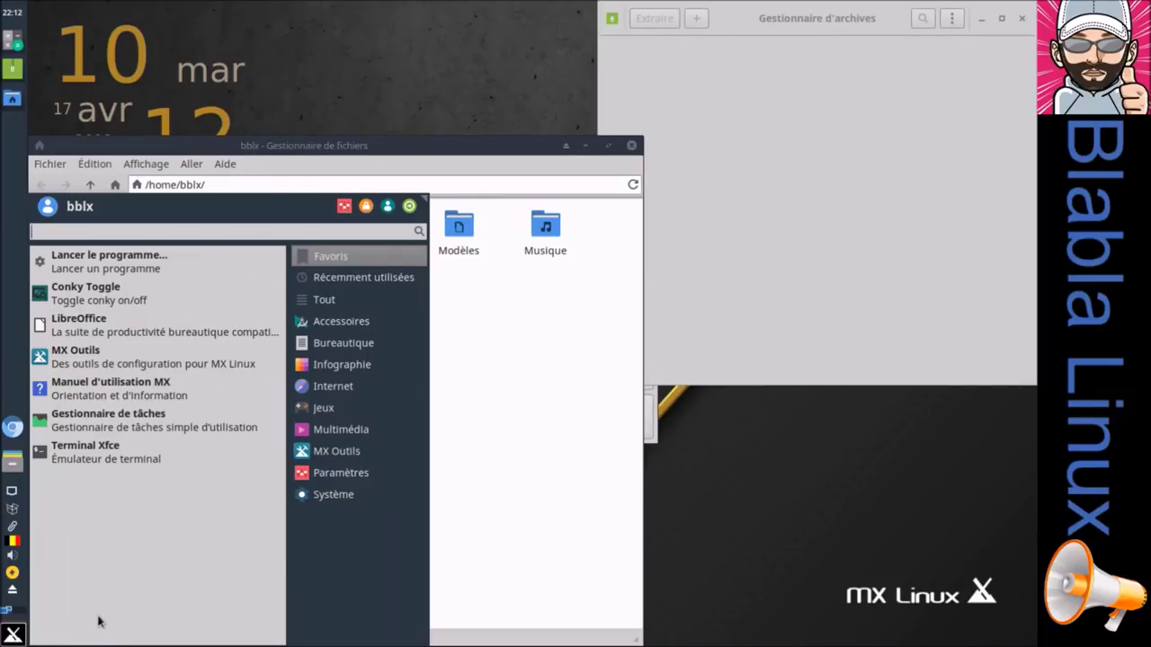
pyautogui.click(349, 372)
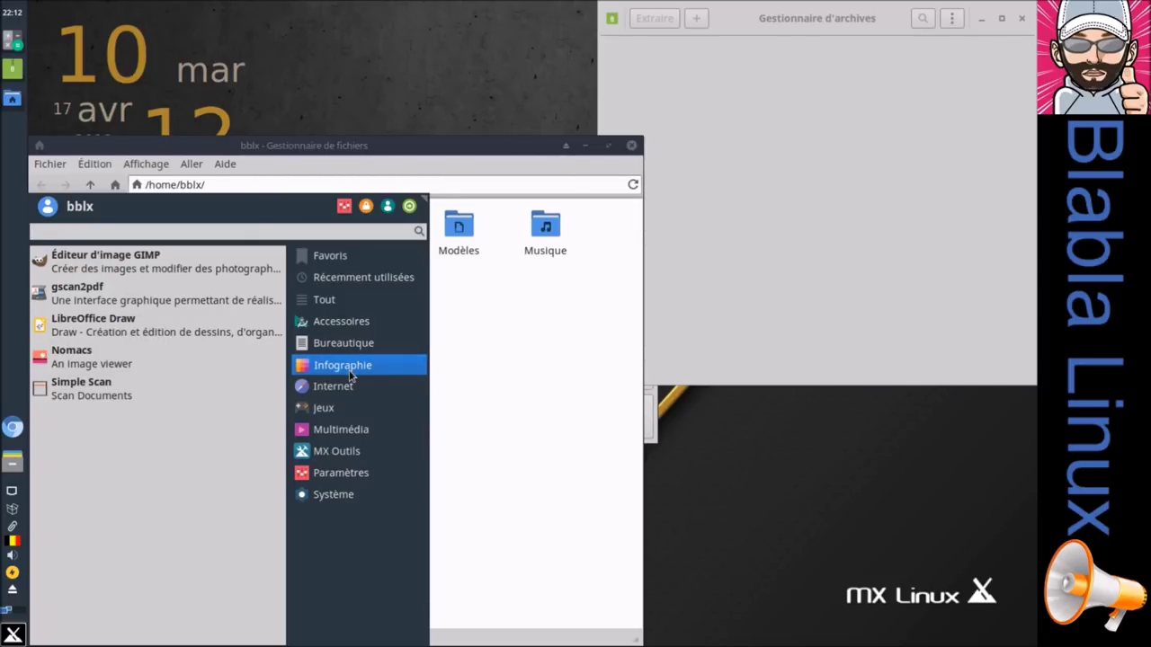
pyautogui.moveTo(340, 388)
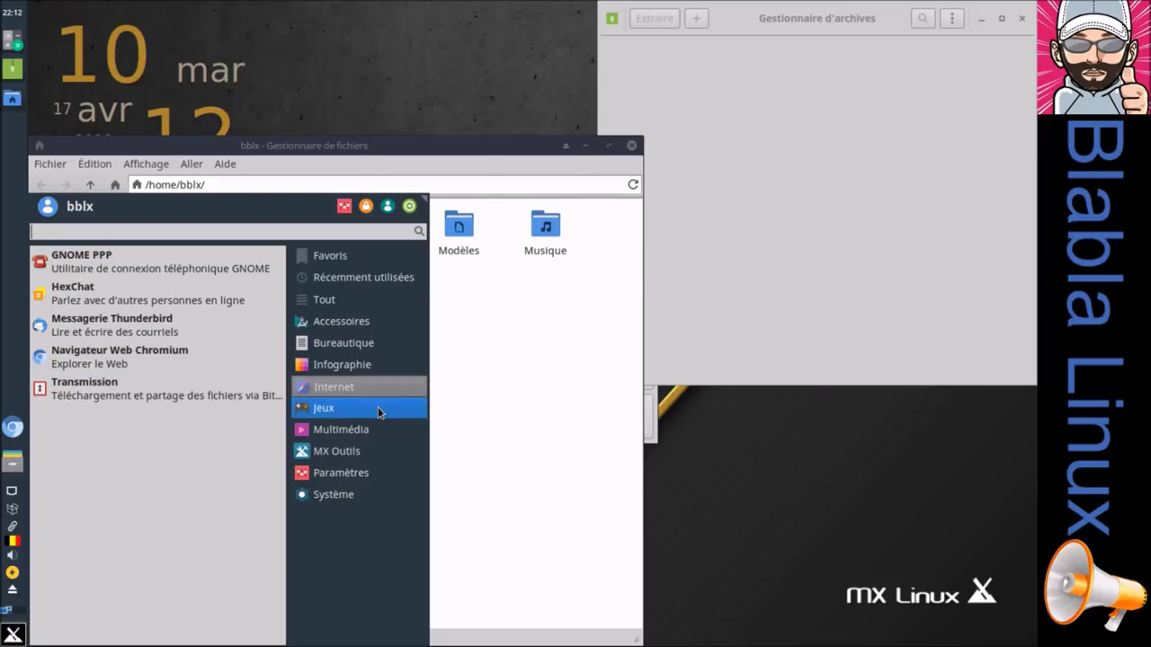
pyautogui.moveTo(372, 429)
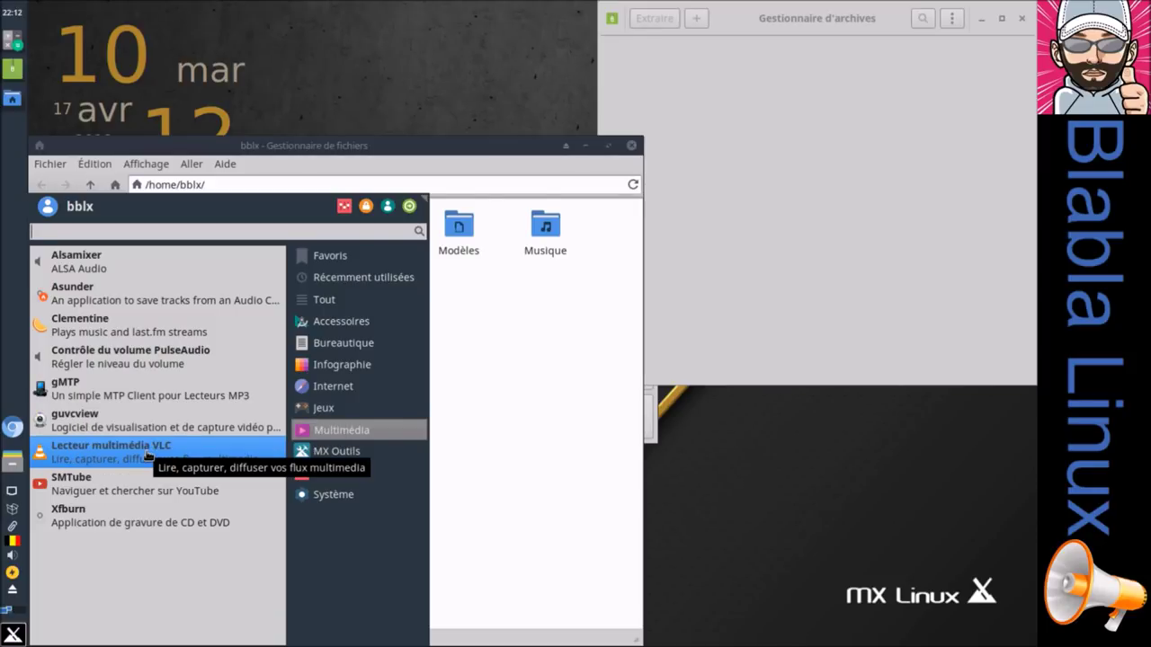
pyautogui.click(147, 455)
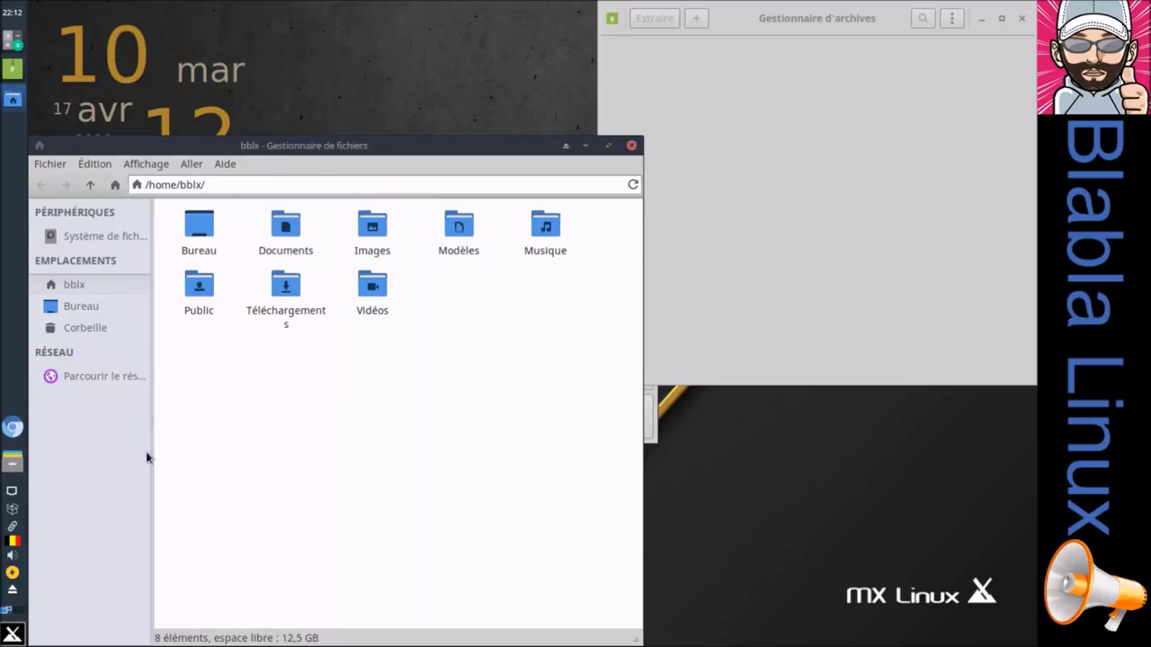
# Step: View VLC's About information (version 2.2.8 Weatherwax), then dismiss it
pyautogui.click(645, 182)
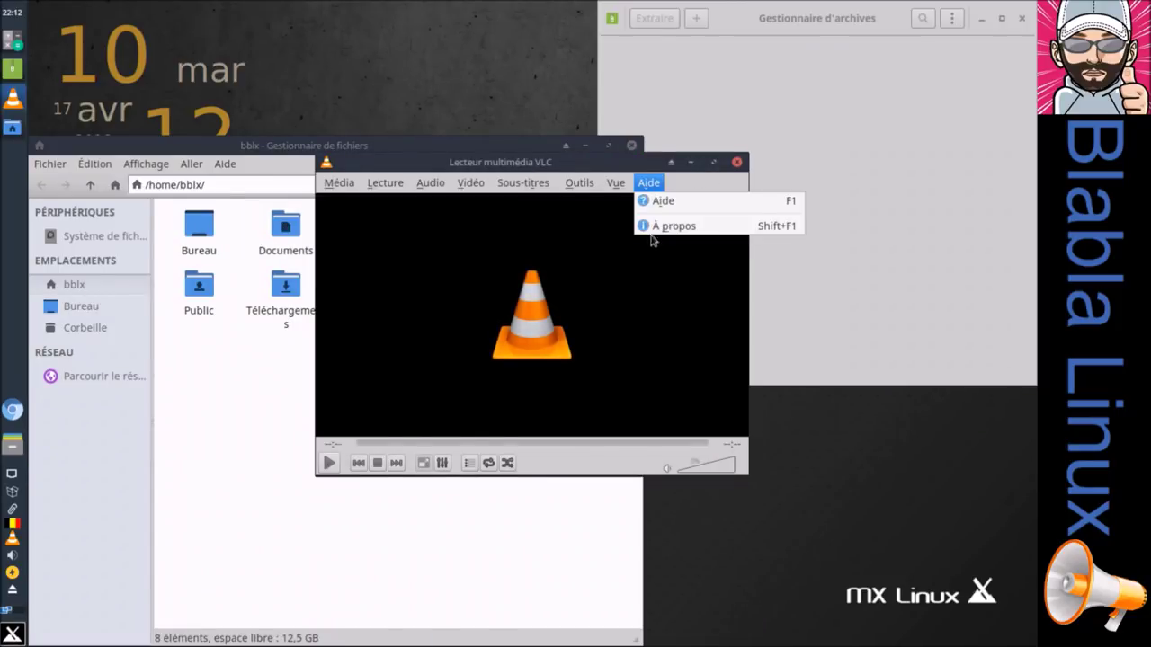
pyautogui.click(646, 227)
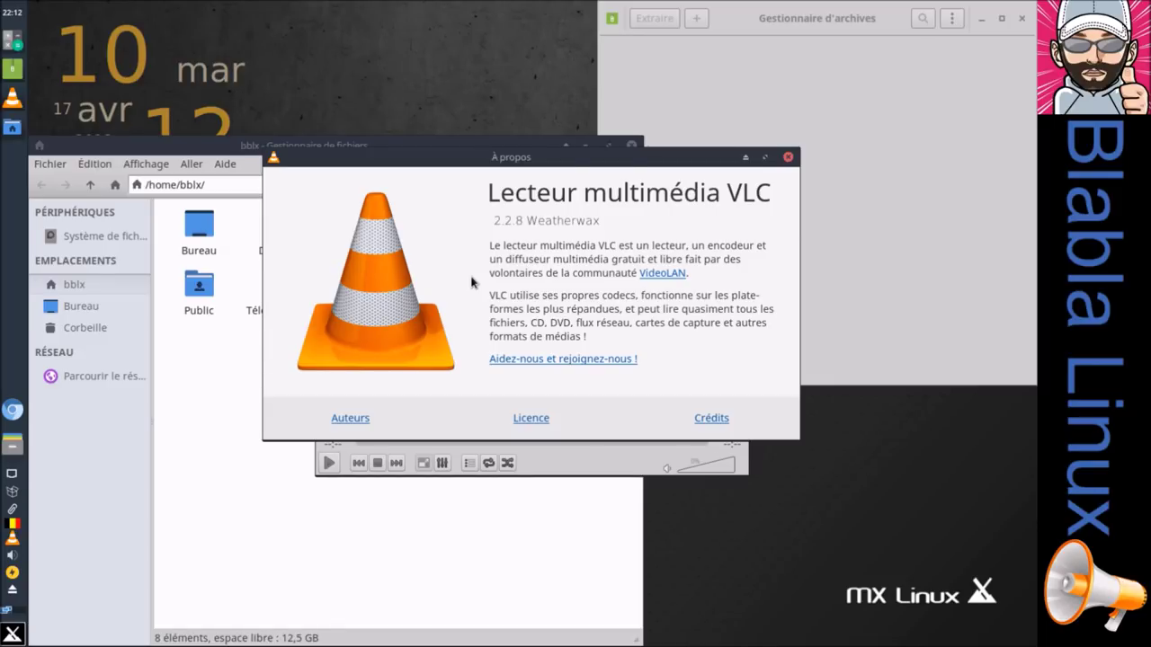
pyautogui.moveTo(449, 156); pyautogui.dragTo(430, 89)
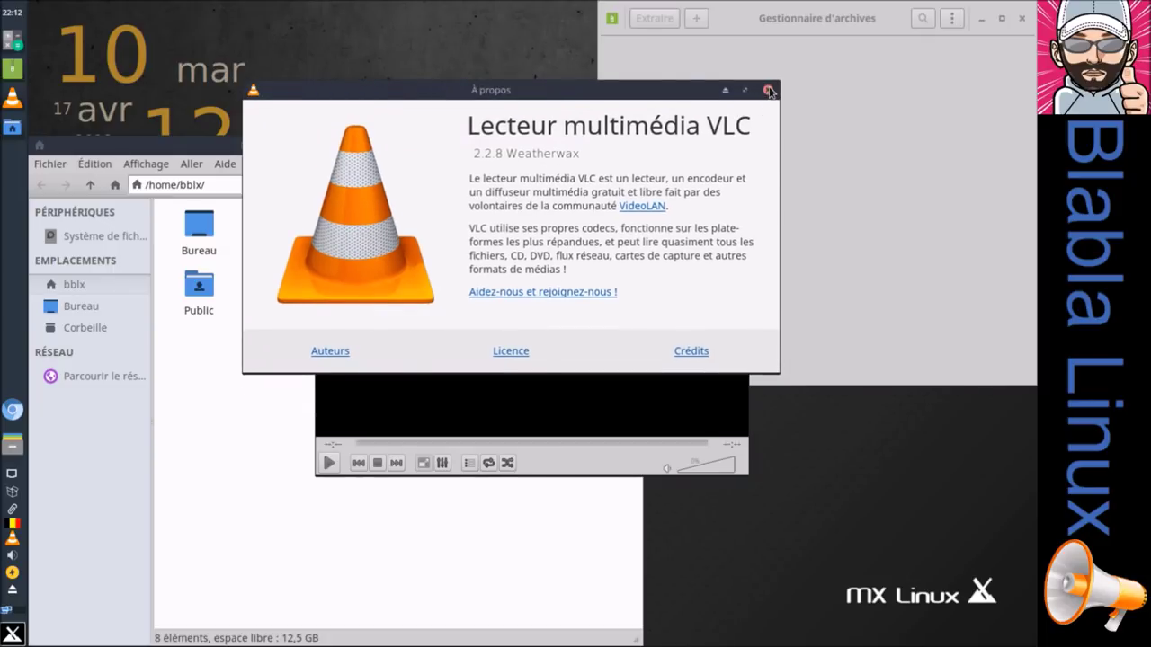
pyautogui.click(767, 89)
# Step: Close the VLC player, the home-folder file manager and the archive manager
pyautogui.click(737, 161)
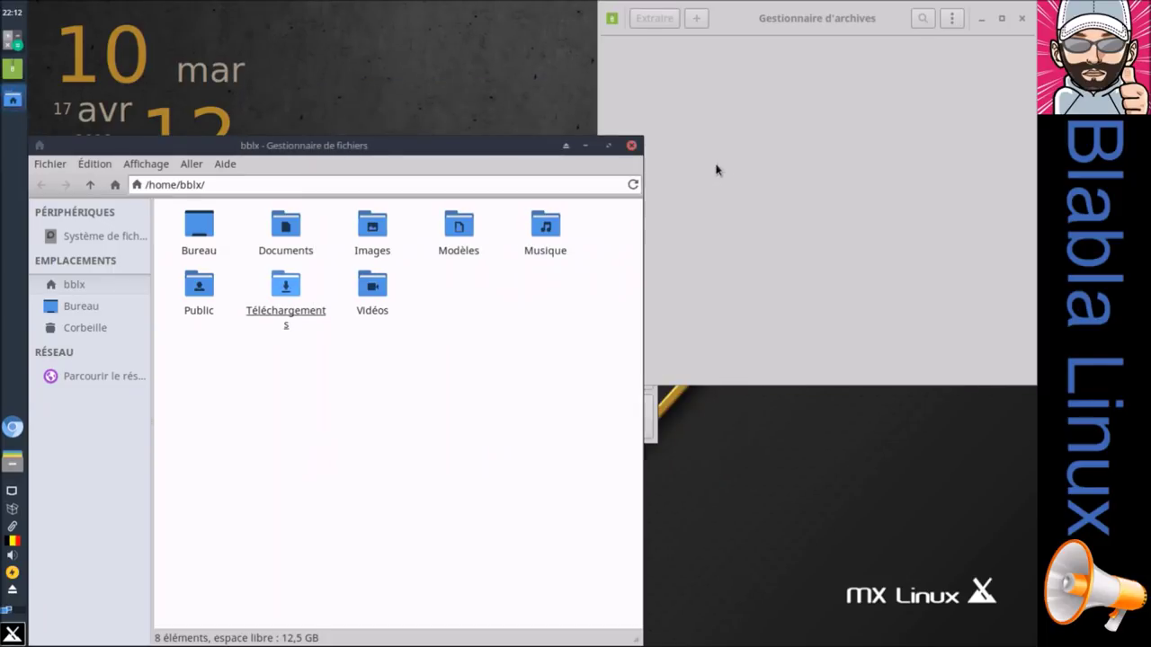
pyautogui.click(632, 147)
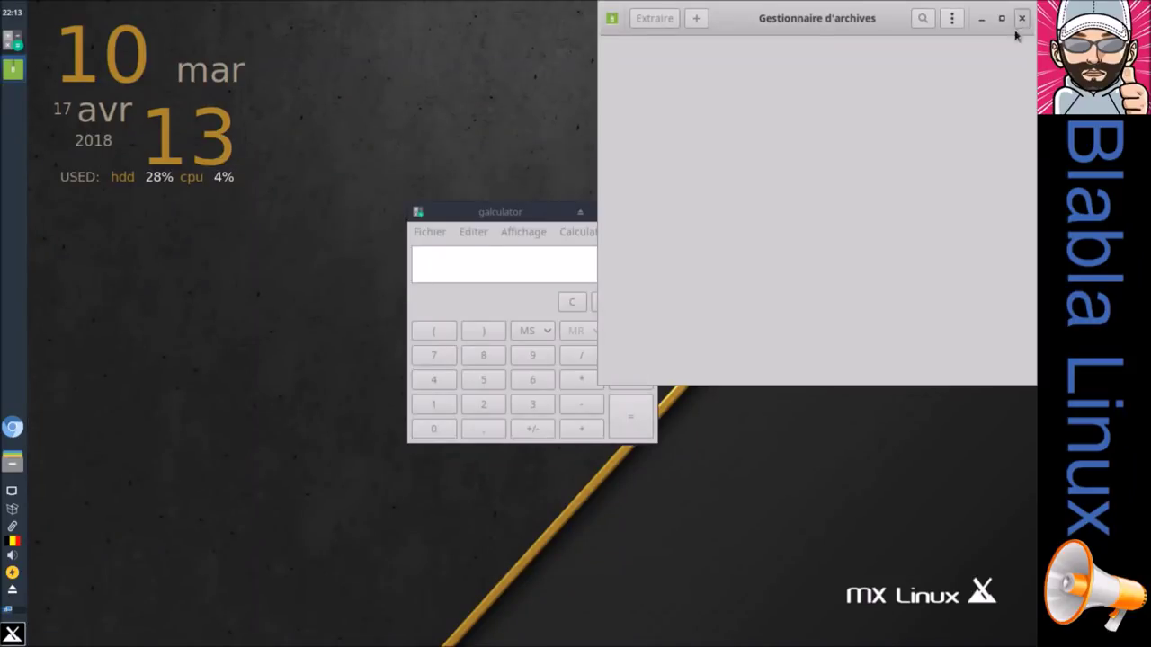
pyautogui.click(1021, 18)
# Step: Close the calculator and launch SMTube maximized from the Multimédia menu category
pyautogui.click(646, 212)
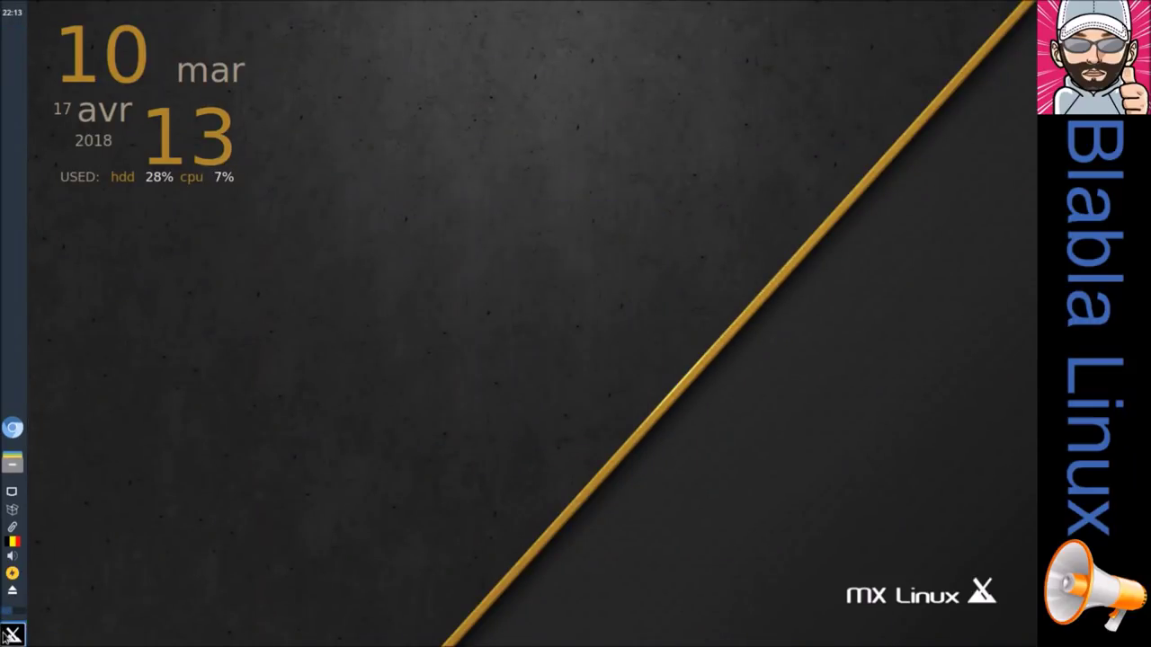
pyautogui.click(12, 635)
pyautogui.click(381, 429)
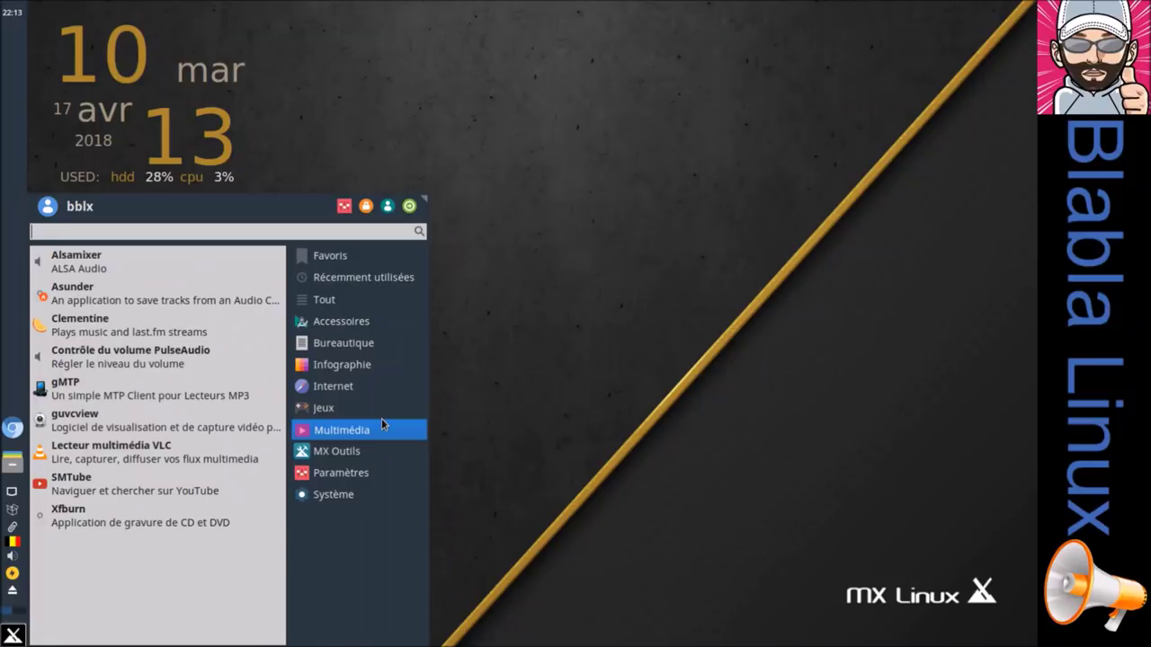
pyautogui.click(189, 484)
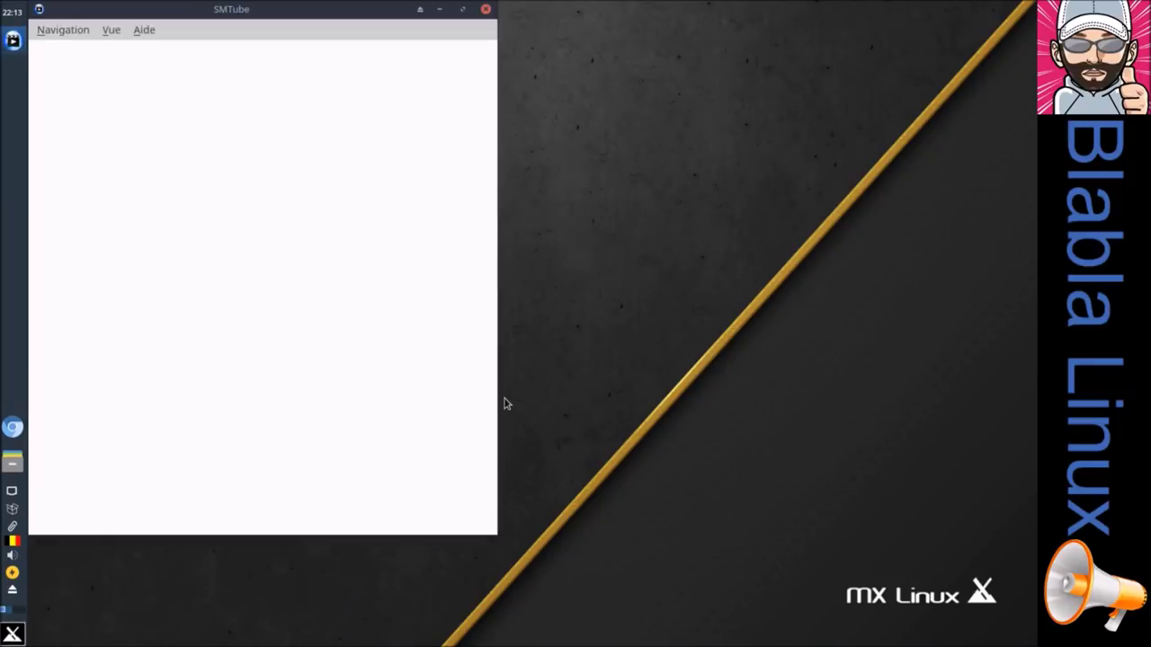
pyautogui.click(462, 8)
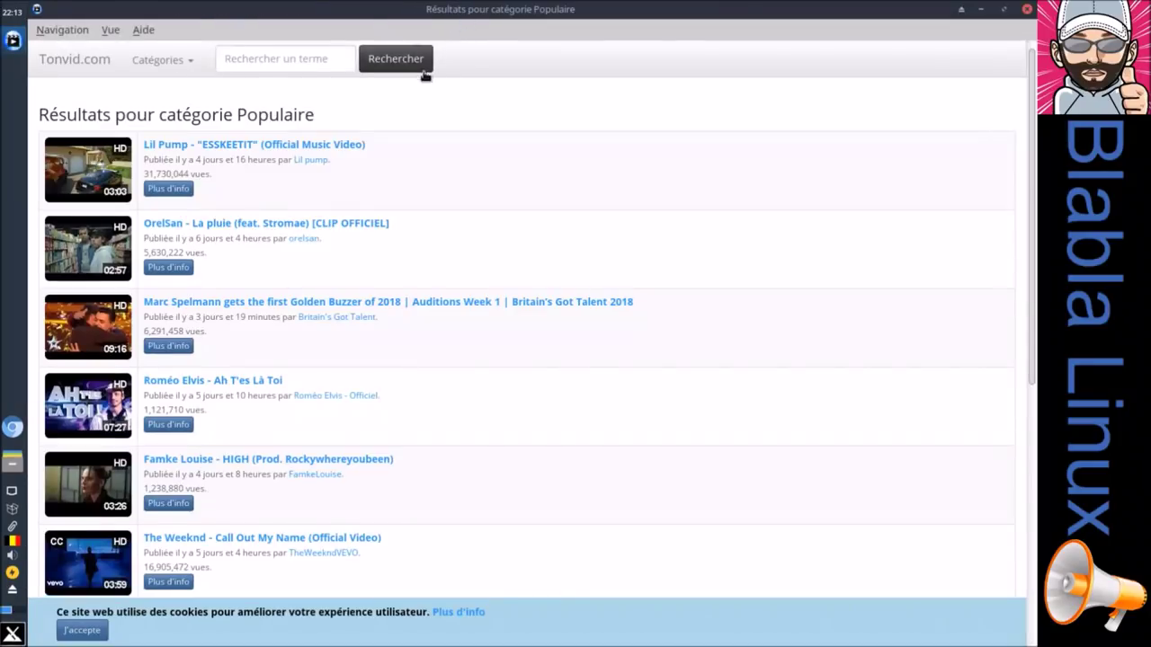
# Step: Search SMTube for 'blablalinux' and scroll through the results
pyautogui.click(290, 54)
pyautogui.write('b')
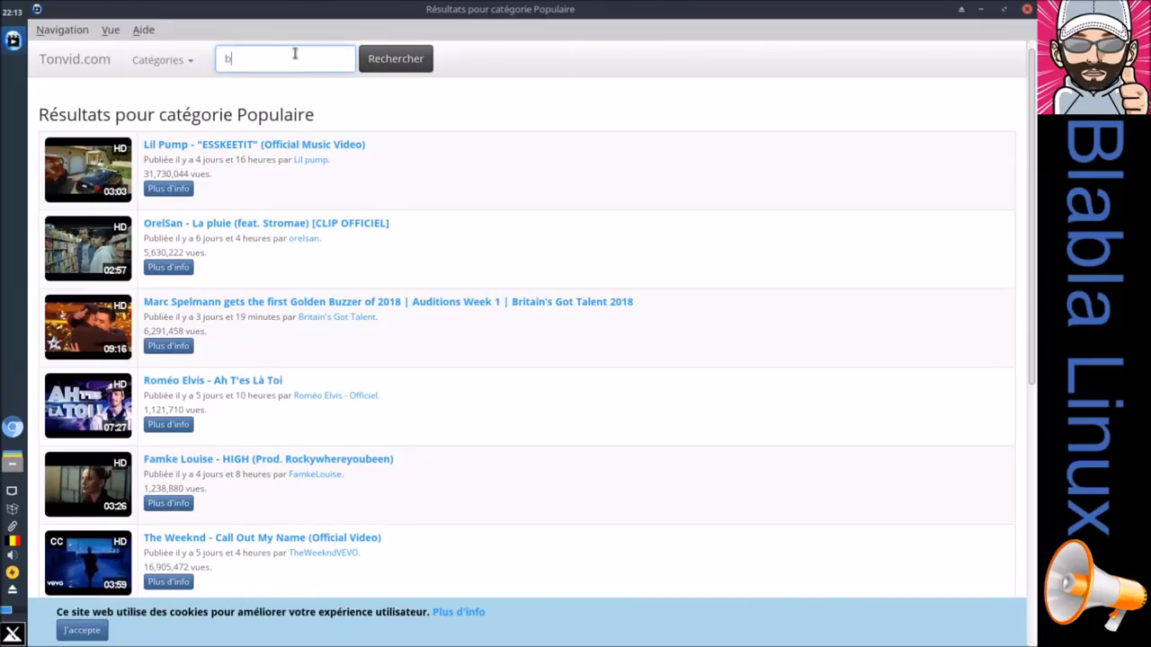
pyautogui.write('lablalinux')
pyautogui.press('Return')
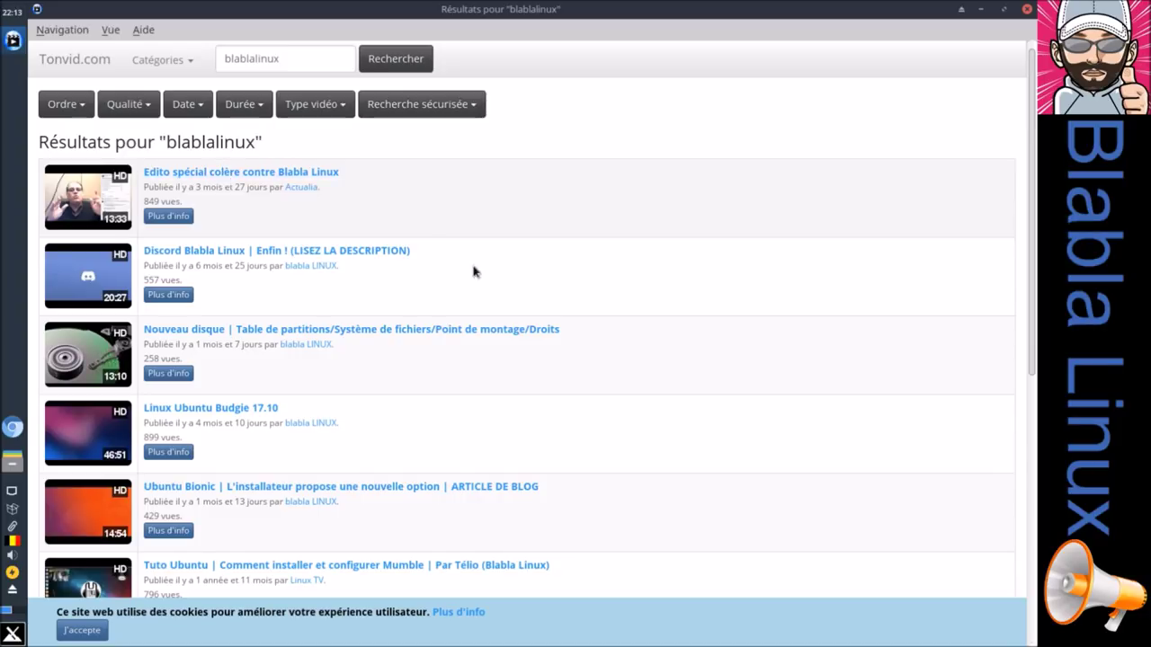
pyautogui.scroll(-2, 473, 270)
pyautogui.scroll(-3, 467, 270)
pyautogui.scroll(2, 468, 270)
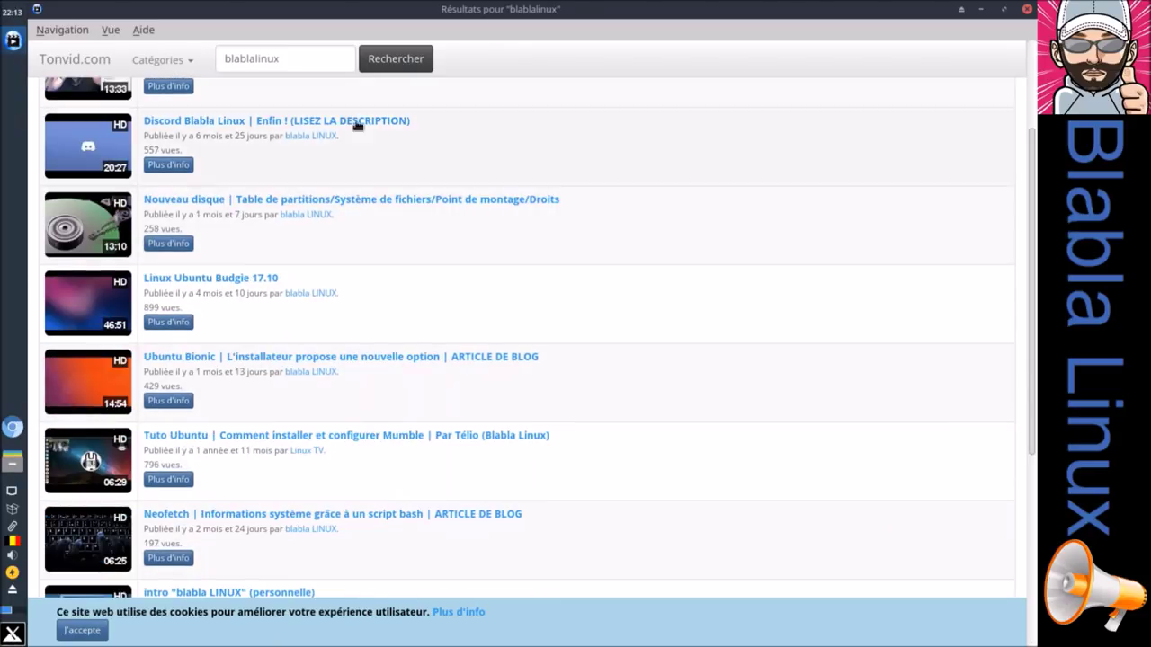
# Step: Replace the search with 'tuxnvape', browse its results, then close SMTube
pyautogui.moveTo(317, 59); pyautogui.dragTo(170, 70)
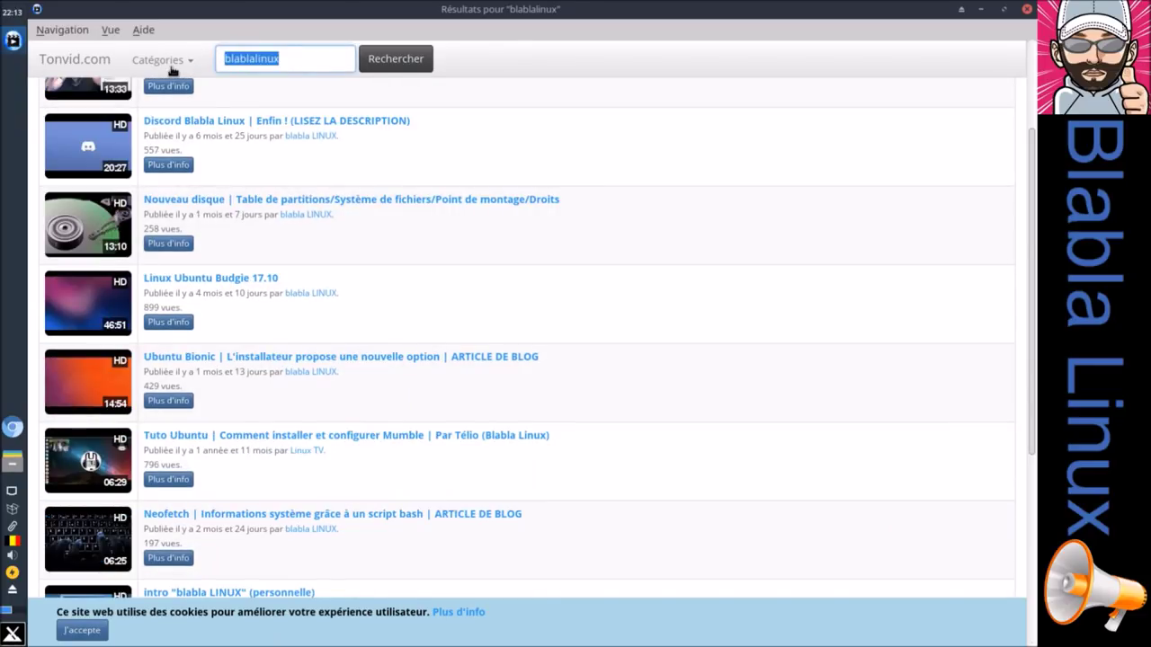
pyautogui.write('tuxnvape')
pyautogui.press('Return')
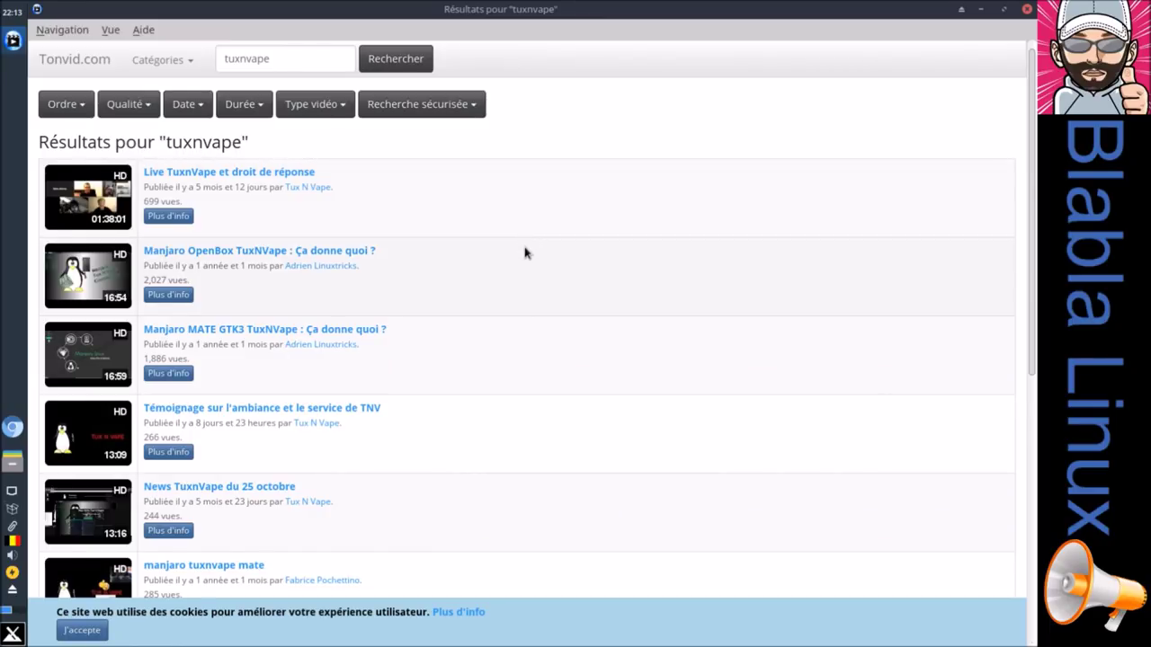
pyautogui.scroll(-5, 526, 253)
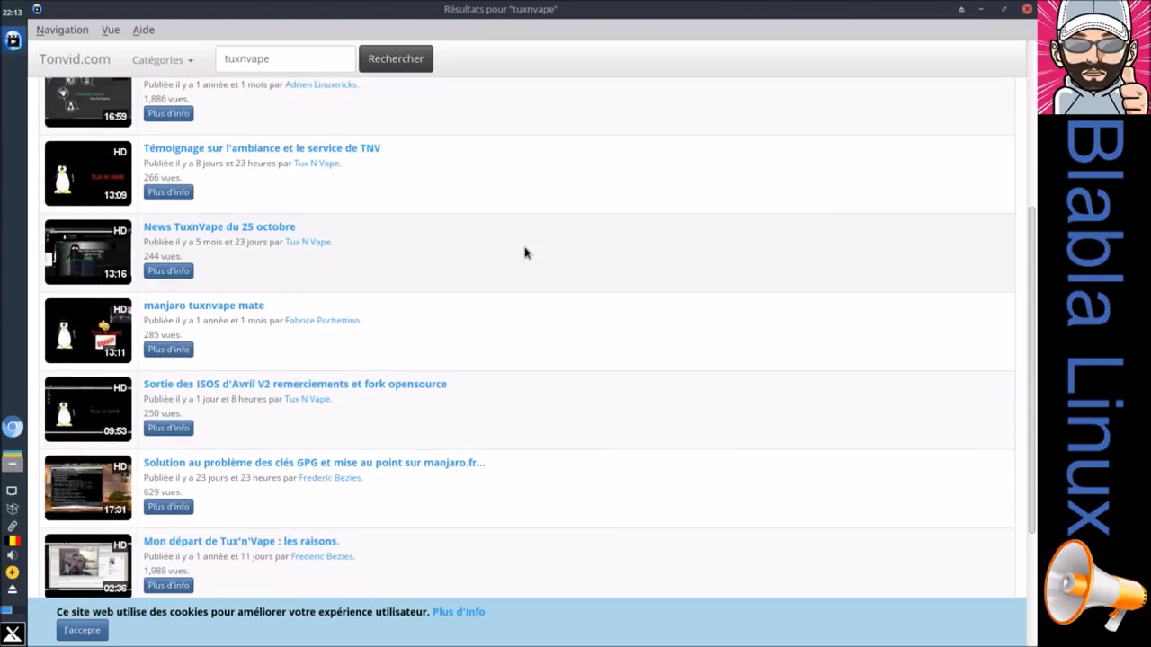
pyautogui.click(1027, 9)
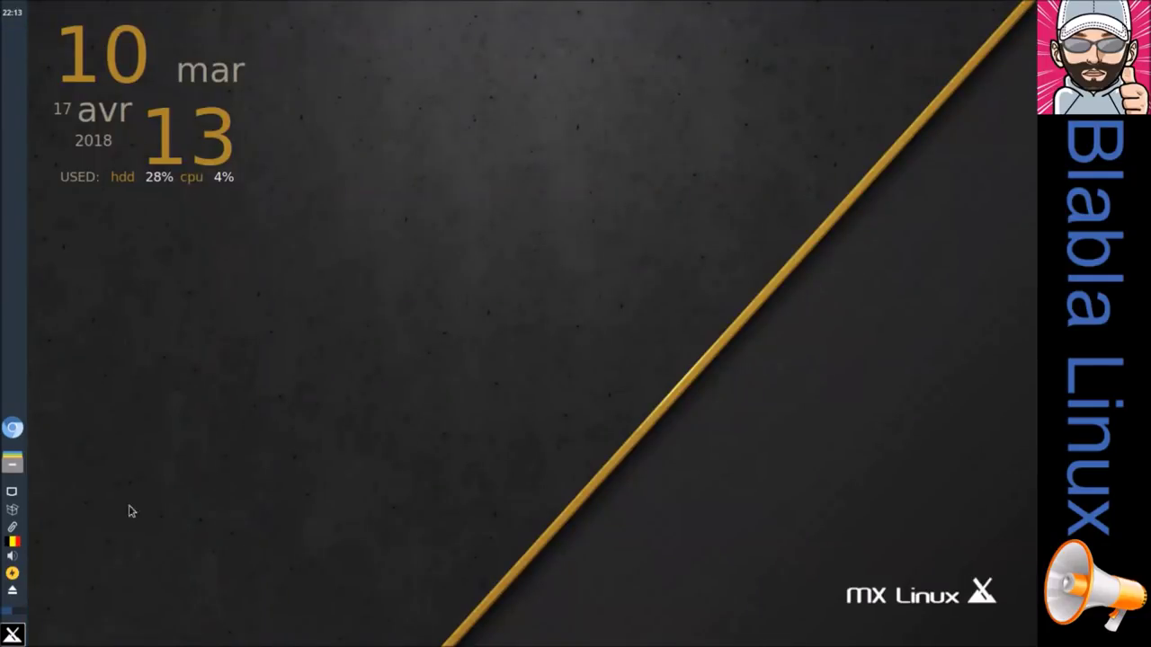
pyautogui.click(24, 637)
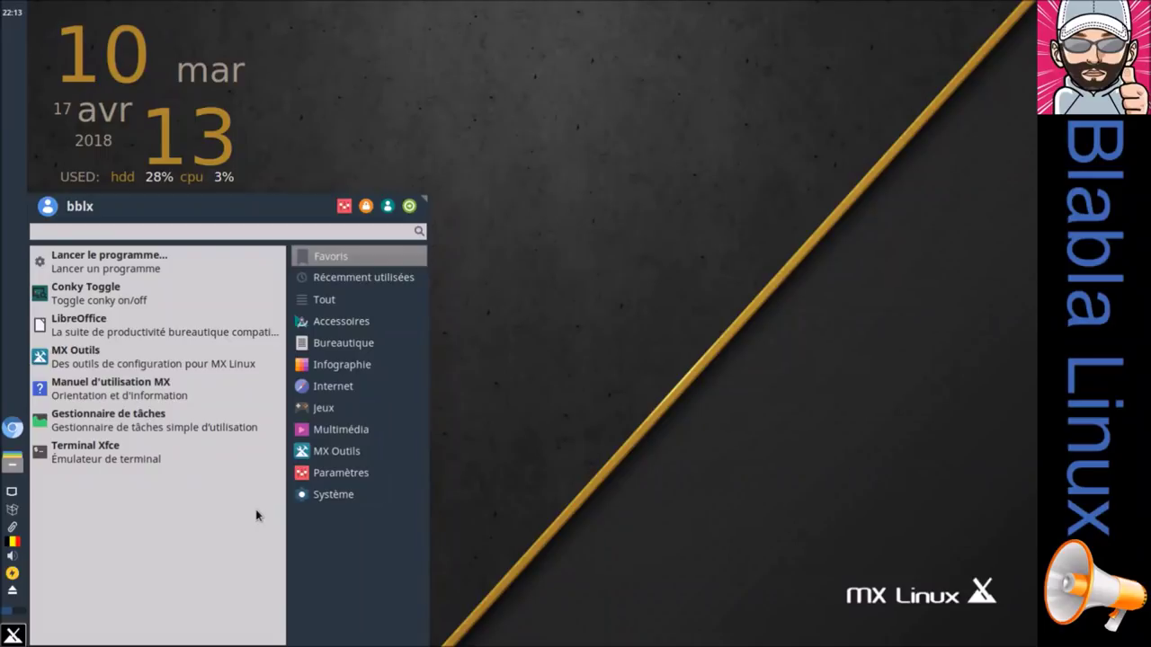
pyautogui.click(351, 431)
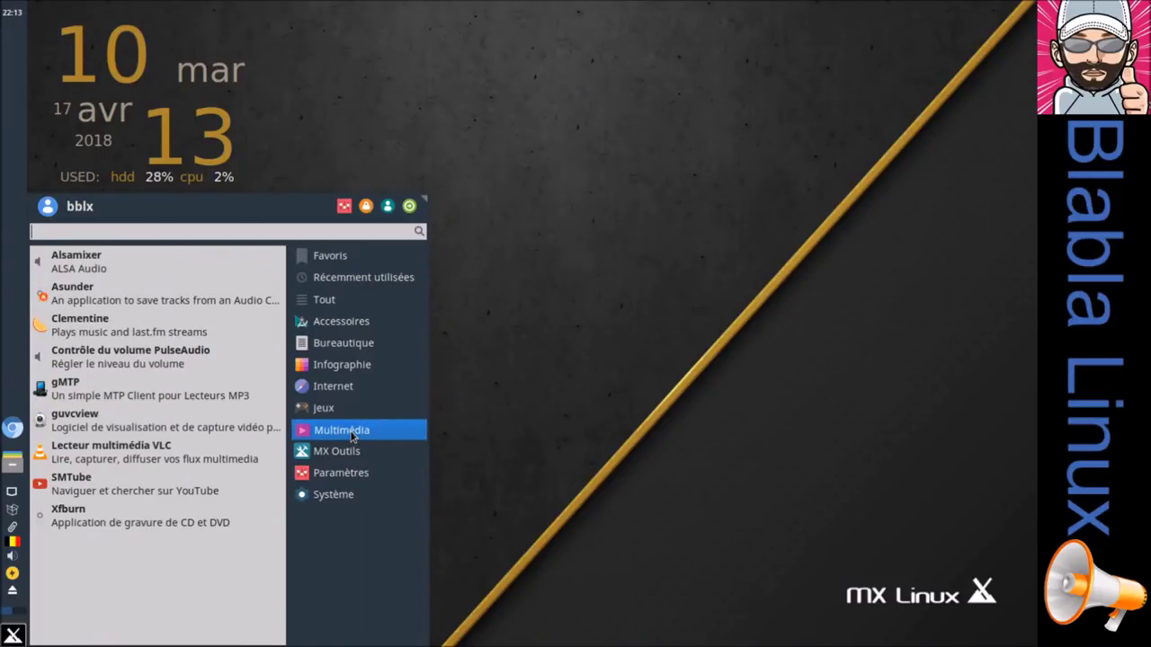
pyautogui.click(350, 452)
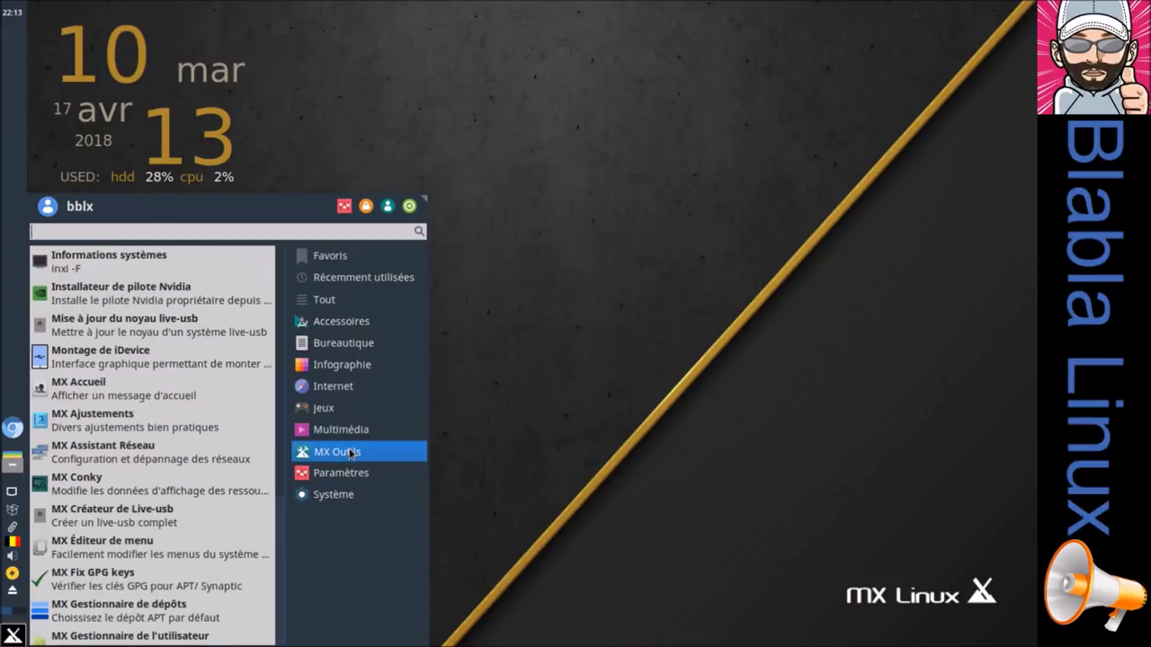
pyautogui.scroll(-4, 222, 472)
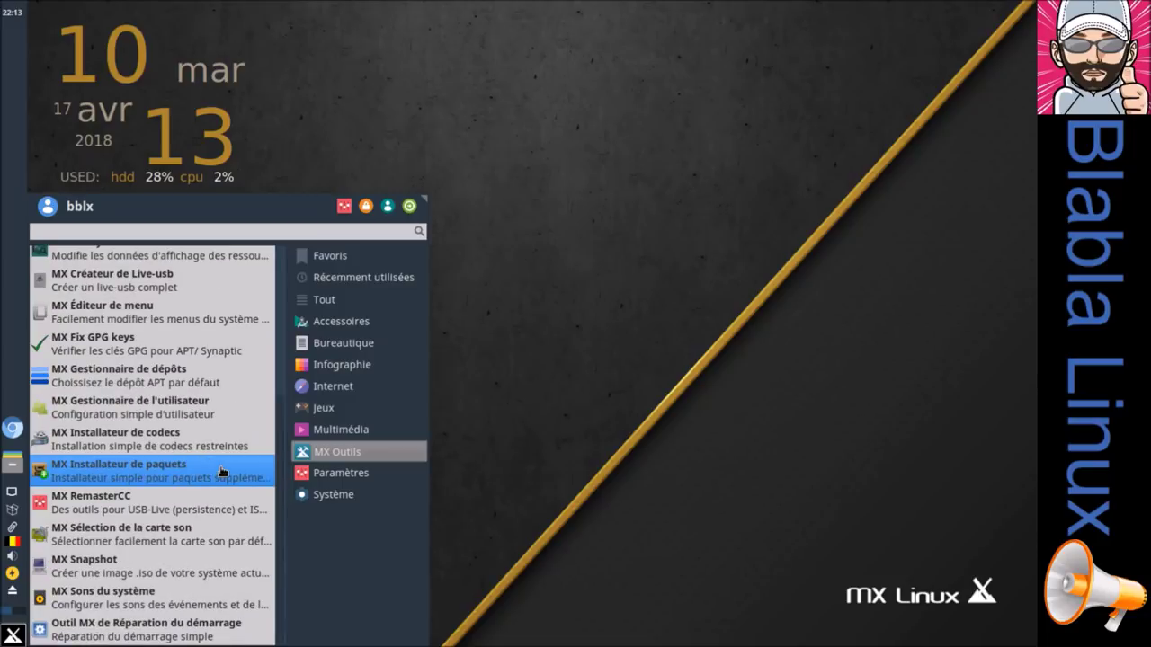
pyautogui.scroll(4, 222, 472)
pyautogui.scroll(-4, 221, 471)
pyautogui.scroll(4, 221, 471)
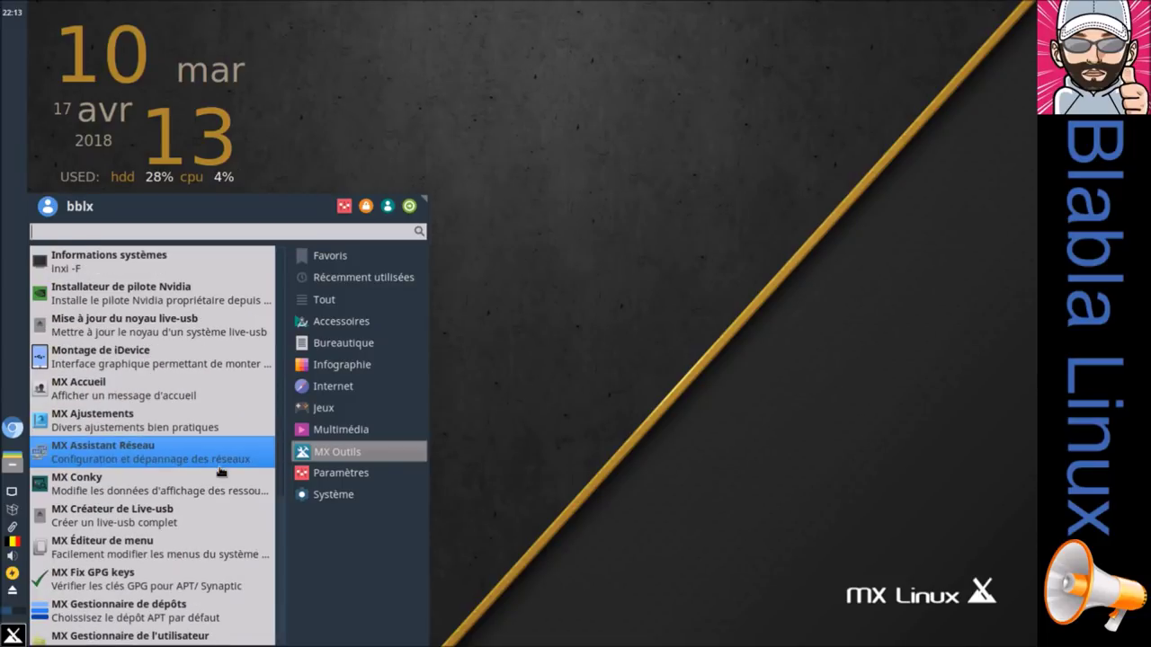
pyautogui.scroll(-4, 215, 472)
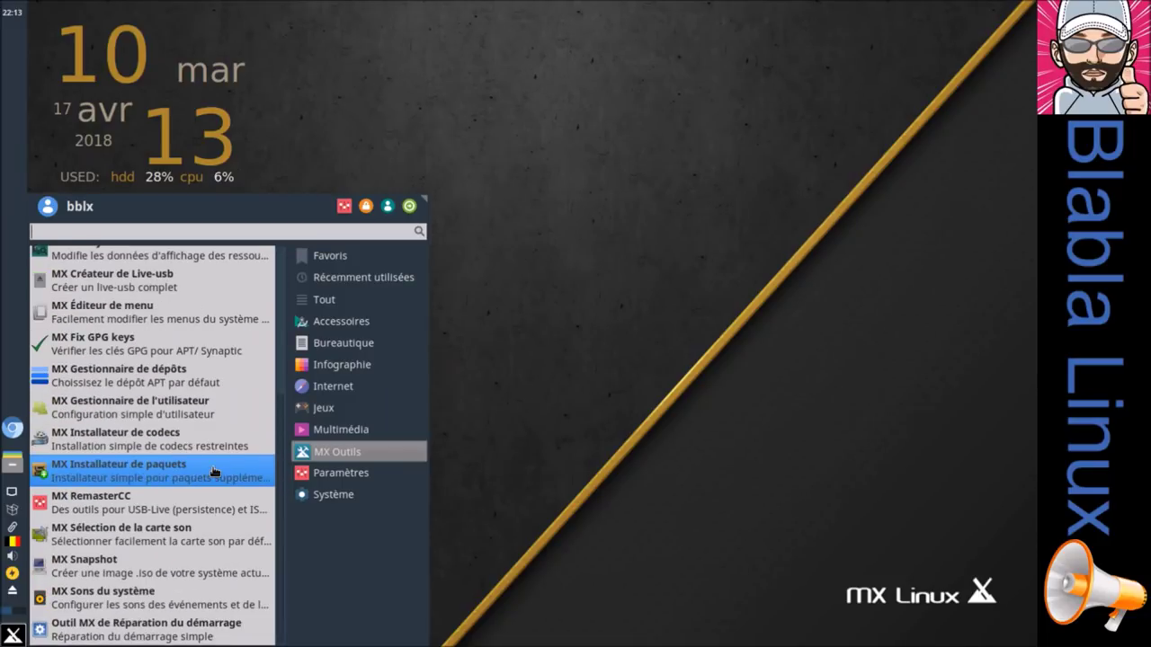
pyautogui.click(405, 473)
pyautogui.scroll(-12, 207, 368)
pyautogui.scroll(-8, 180, 382)
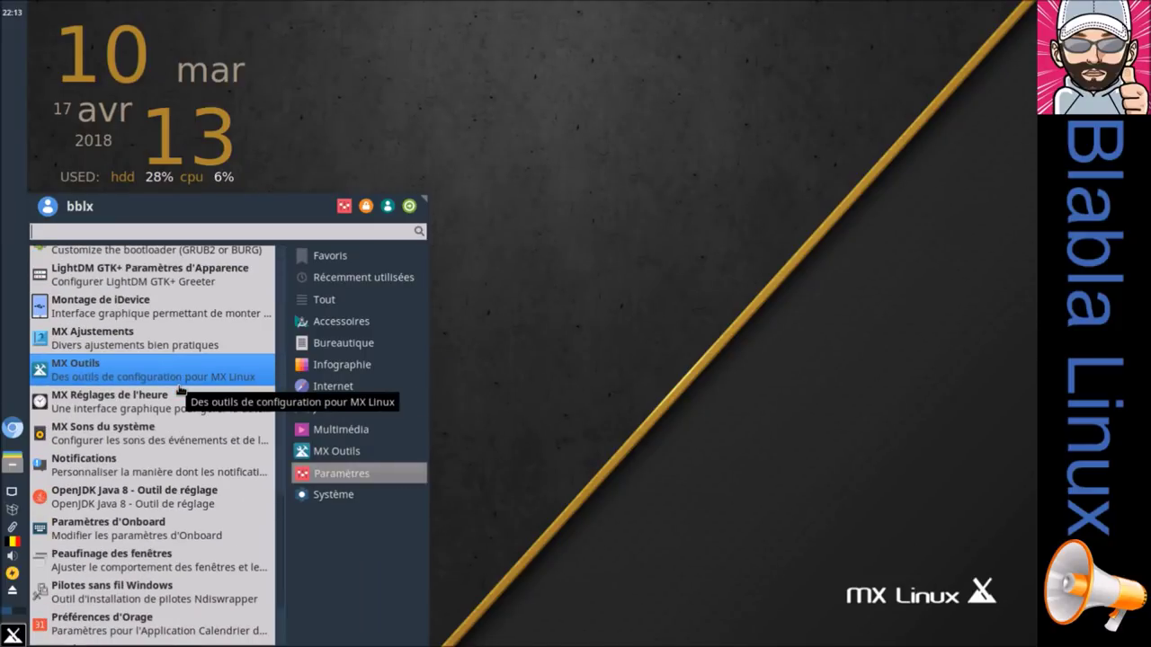
pyautogui.click(359, 491)
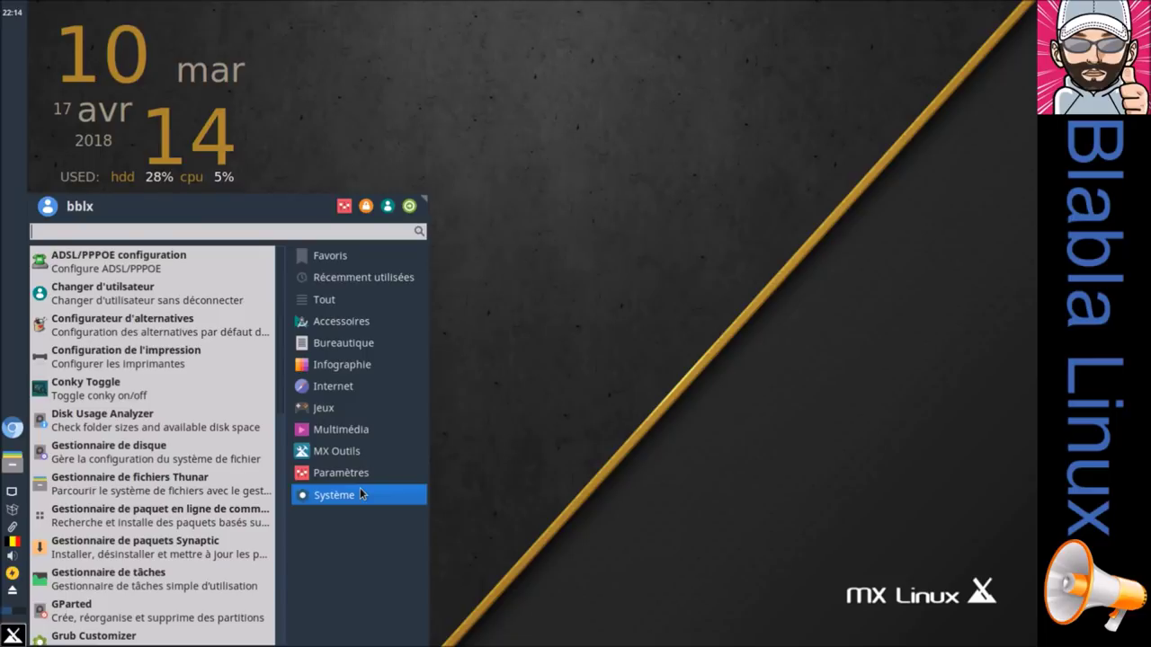
pyautogui.scroll(-10, 157, 332)
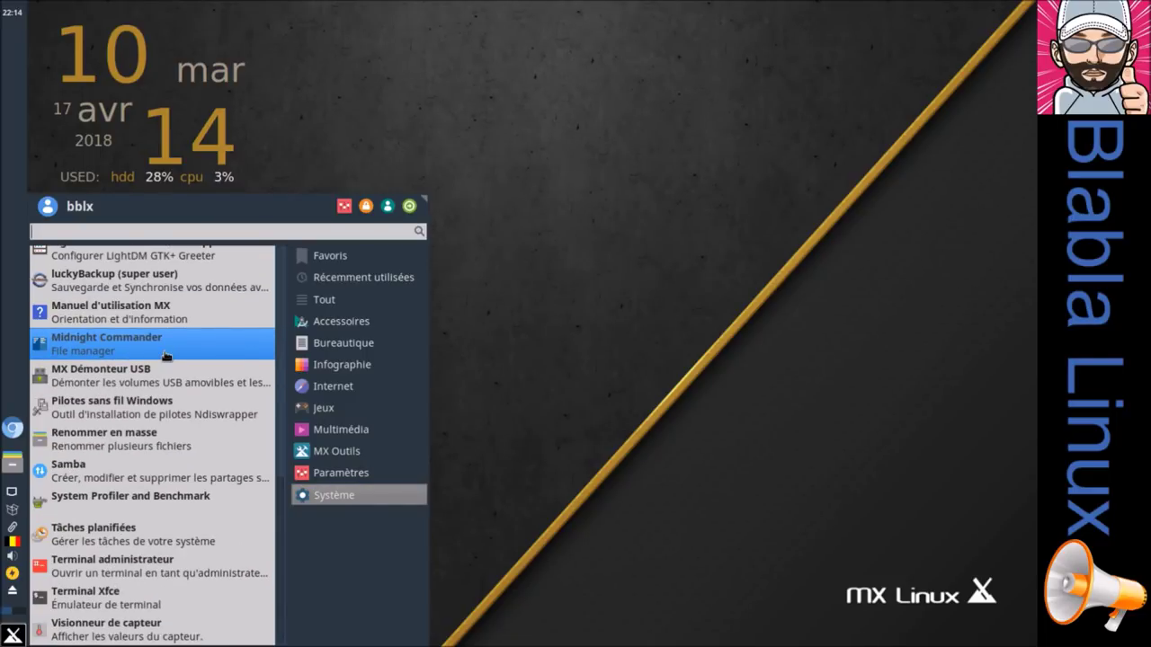
pyautogui.click(630, 196)
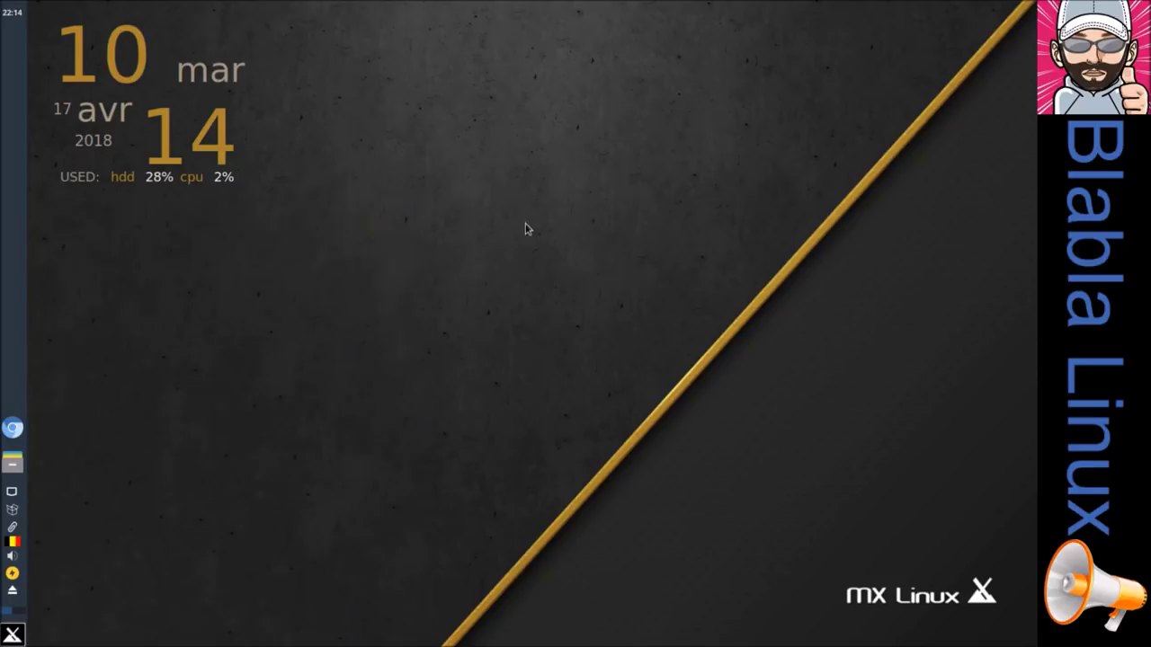